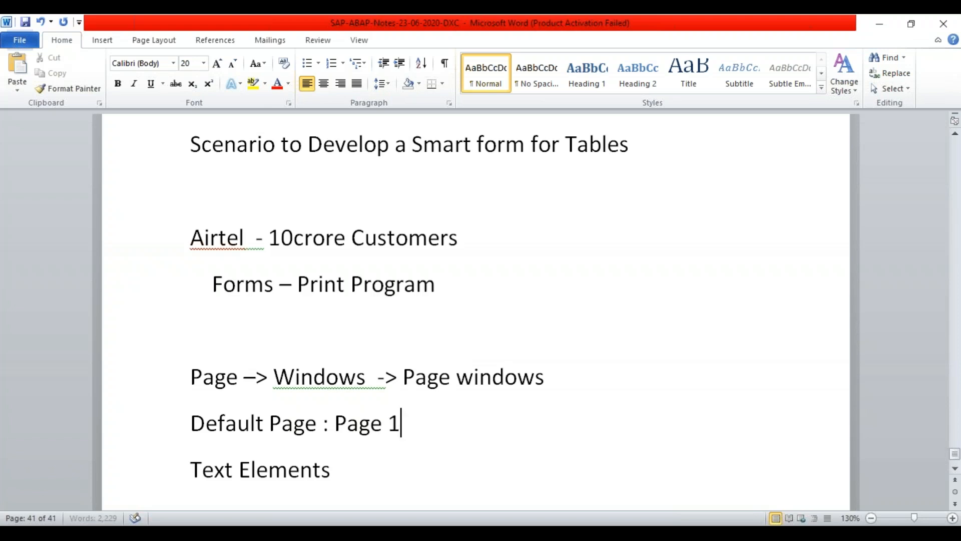
- Add the line 'Default Window: Main' and an indented blank line below Text Elements
{"action": "type", "text": "Default"}
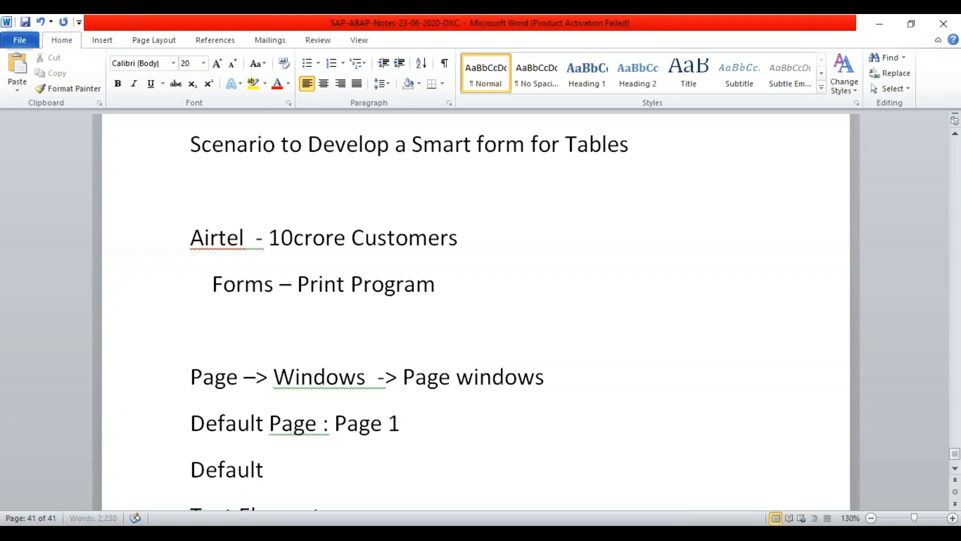
{"action": "type", "text": " Window:"}
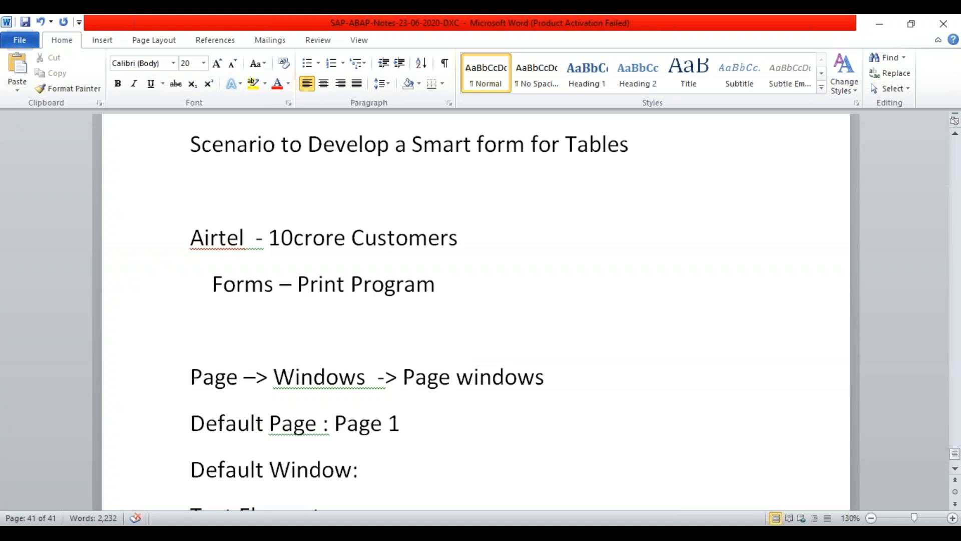
{"action": "type", "text": " Main "}
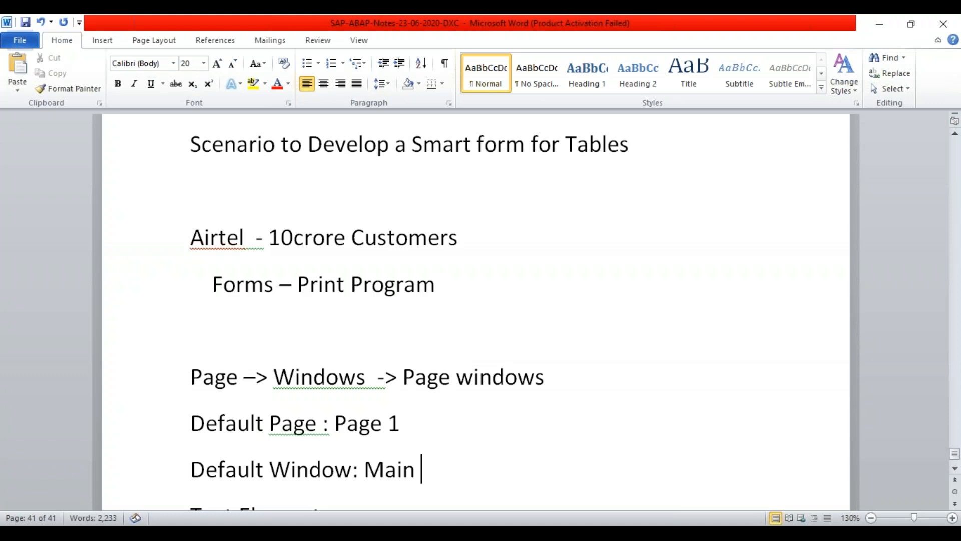
{"action": "type", "text": "s"}
{"action": "key", "text": "Return"}
{"action": "key", "text": "Return"}
{"action": "key", "text": "Tab"}
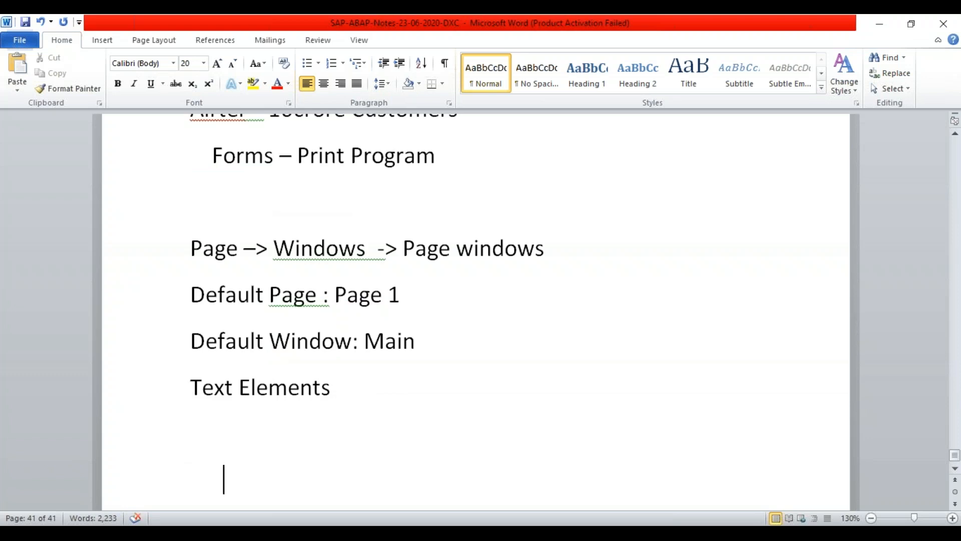
{"action": "key", "text": "Return"}
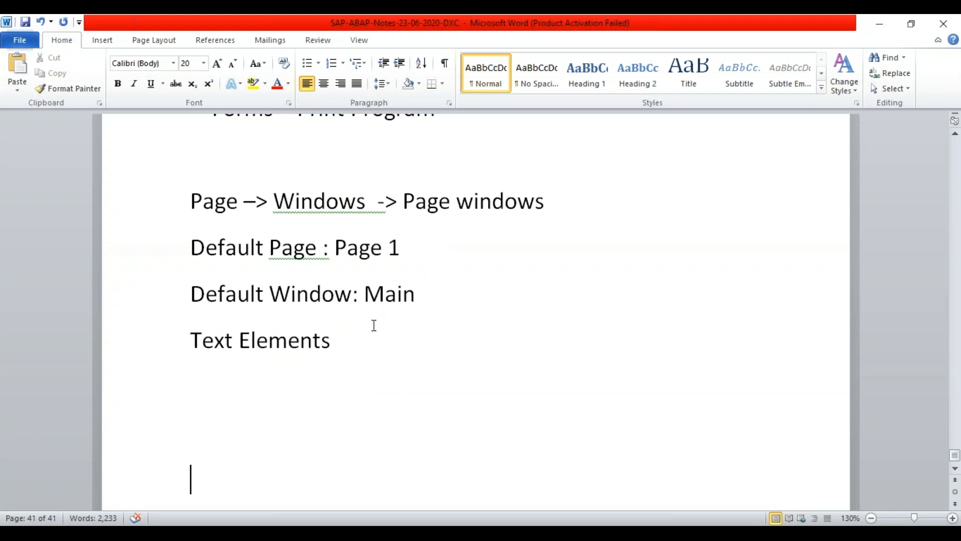
{"action": "left_click", "coordinate": [301, 447]}
{"action": "scroll", "coordinate": [450, 334], "scroll_direction": "up", "scroll_amount": 6}
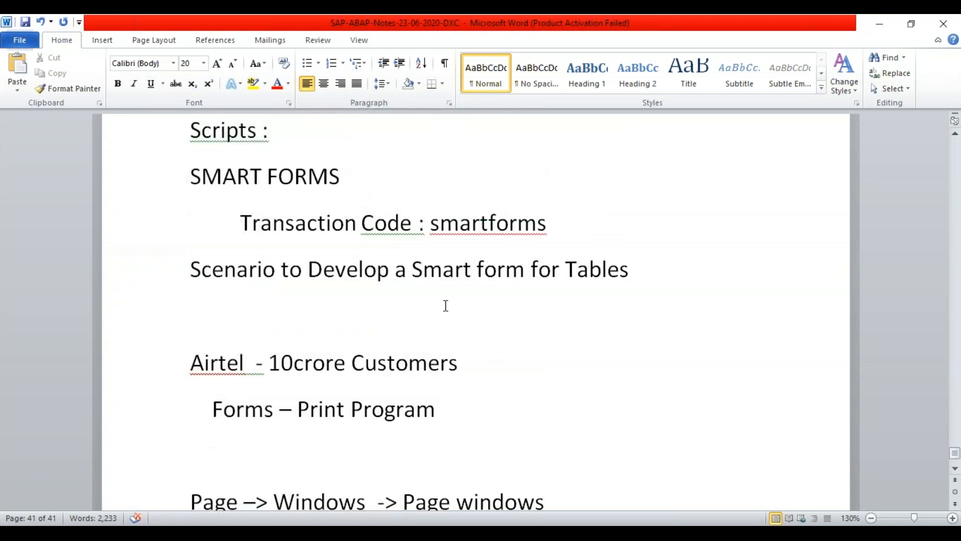
{"action": "left_click_drag", "start_coordinate": [431, 221], "coordinate": [544, 220]}
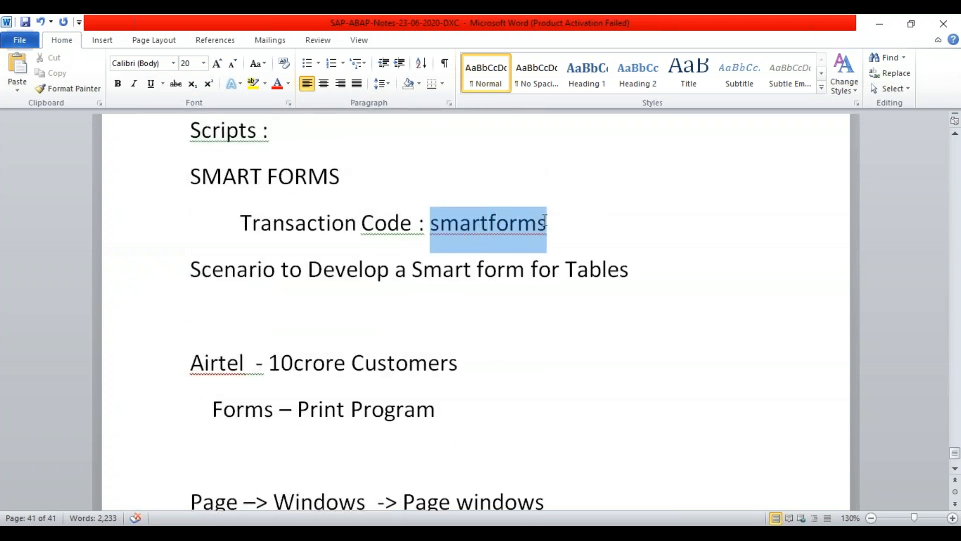
{"action": "left_click", "coordinate": [573, 357]}
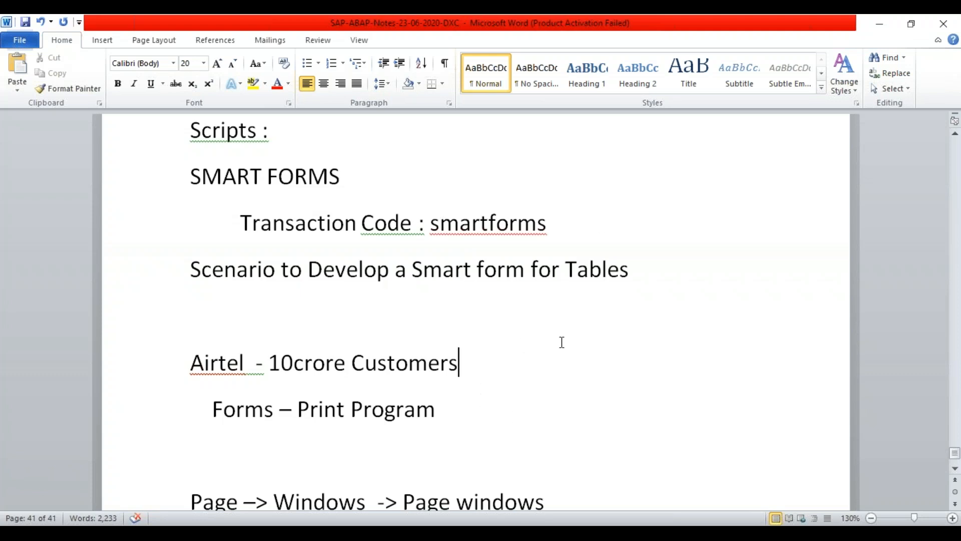
{"action": "left_click", "coordinate": [579, 419]}
{"action": "key", "text": "Down"}
{"action": "key", "text": "Down"}
{"action": "key", "text": "Down"}
{"action": "key", "text": "Down"}
{"action": "key", "text": "Down"}
{"action": "key", "text": "Down"}
{"action": "key", "text": "Down"}
{"action": "key", "text": "Down"}
{"action": "key", "text": "Down"}
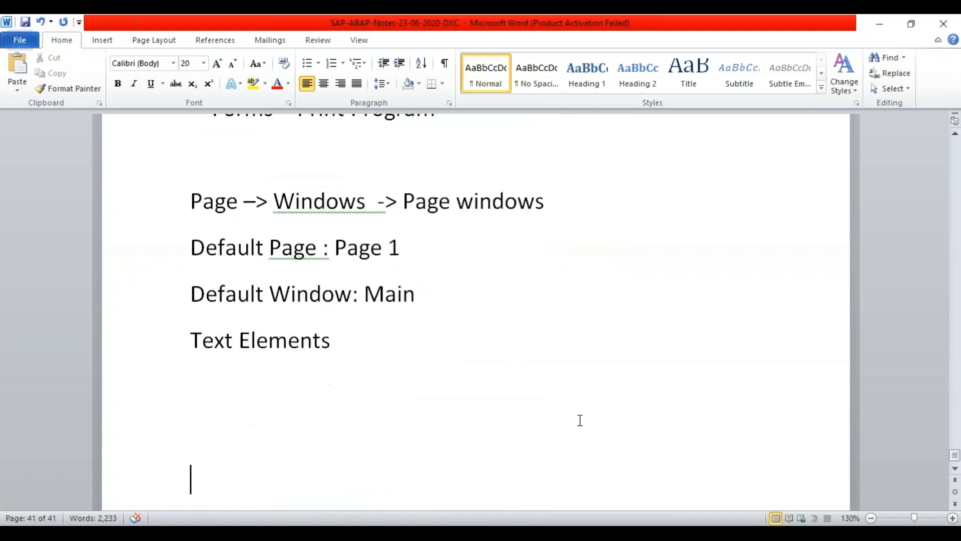
{"action": "key", "text": "Up"}
{"action": "key", "text": "Up"}
{"action": "key", "text": "Tab"}
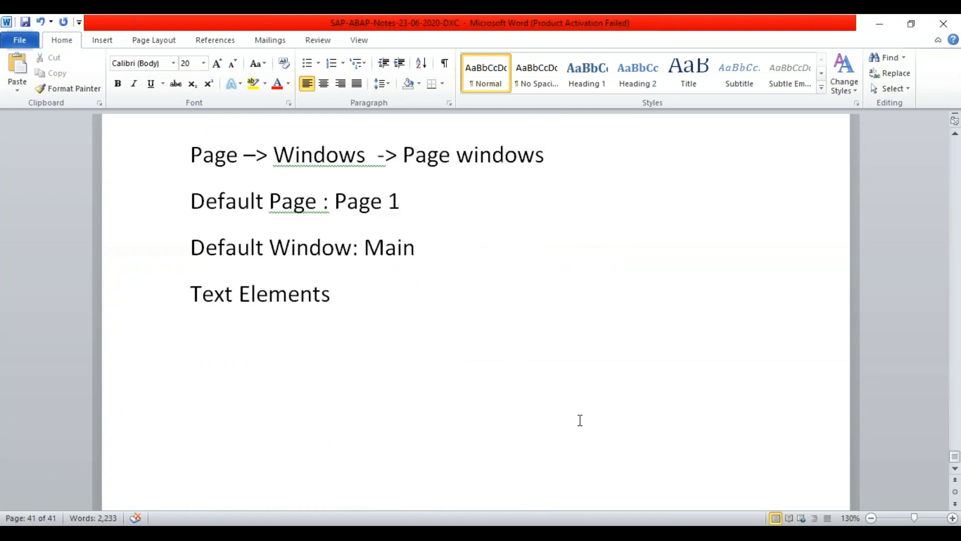
{"action": "key", "text": "Down"}
{"action": "type", "text": "Warehouse - "}
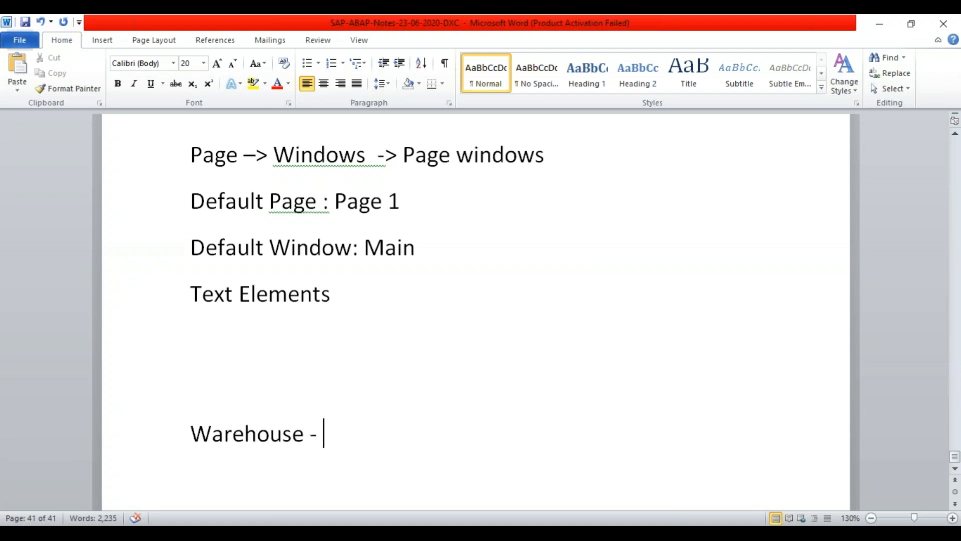
{"action": "type", "text": "N"}
- Complete the Warehouse line to read 'Warehouse - Mars Choclates'
{"action": "key", "text": "BackSpace"}
{"action": "type", "text": "Mars "}
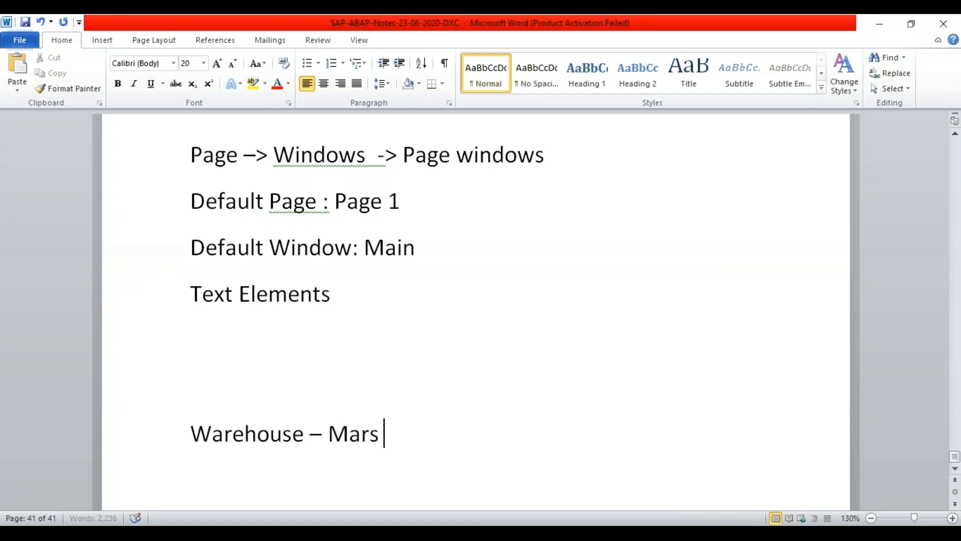
{"action": "type", "text": "Choclates"}
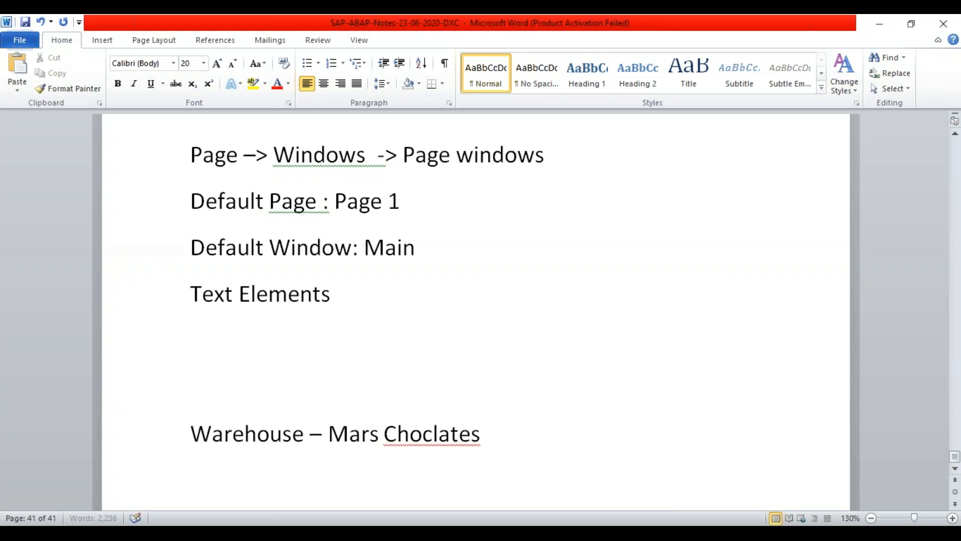
{"action": "key", "text": "Return"}
{"action": "left_click", "coordinate": [954, 469]}
{"action": "left_click", "coordinate": [954, 471]}
{"action": "left_click", "coordinate": [954, 471]}
{"action": "left_click", "coordinate": [954, 471]}
{"action": "left_click", "coordinate": [953, 472]}
{"action": "left_click", "coordinate": [954, 471]}
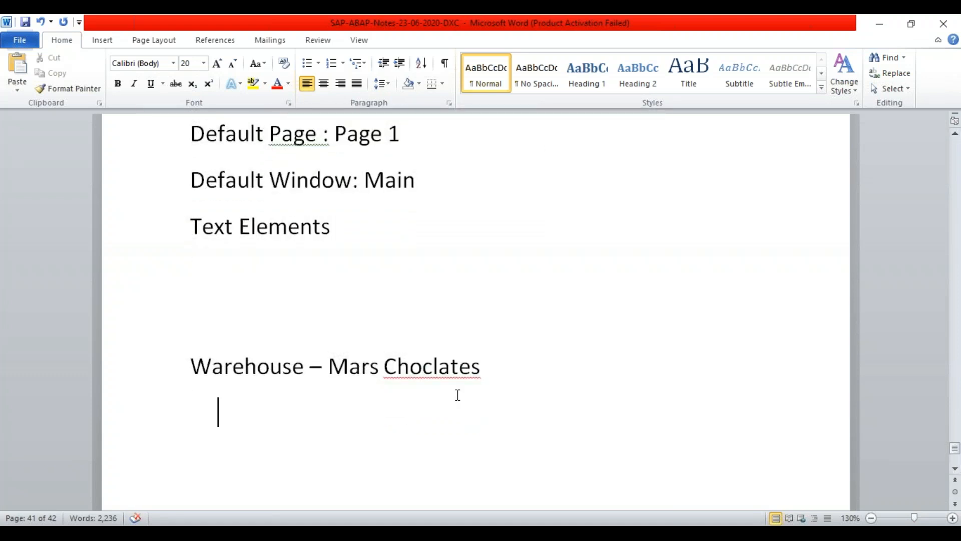
- Append '- Truck -' to the end of the Warehouse line
{"action": "left_click", "coordinate": [530, 372]}
{"action": "type", "text": "-"}
{"action": "type", "text": "Truck"}
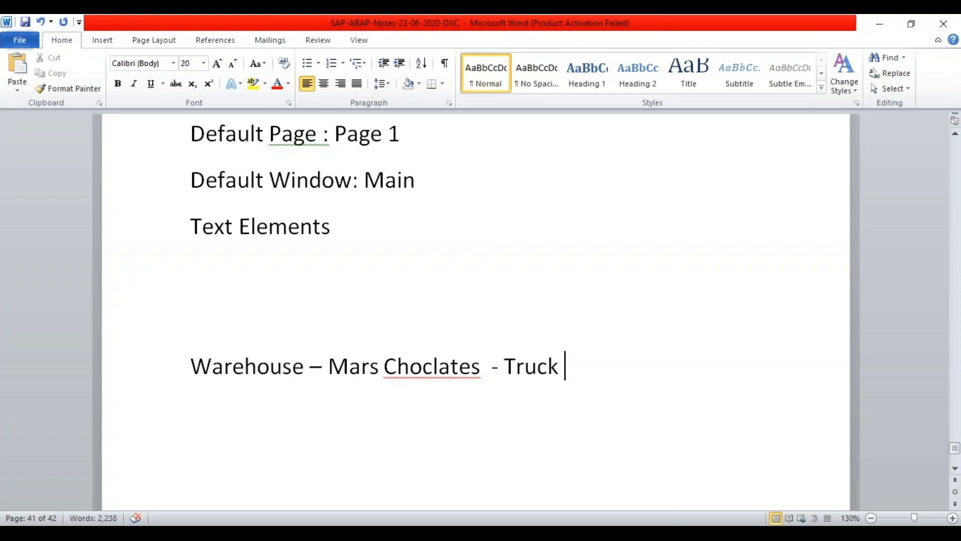
{"action": "type", "text": "s"}
{"action": "key", "text": "BackSpace"}
{"action": "type", "text": "-"}
{"action": "left_click", "coordinate": [224, 318]}
- Write the line 'Security Dept - Prinout with List of material'
{"action": "type", "text": "Security Dep"}
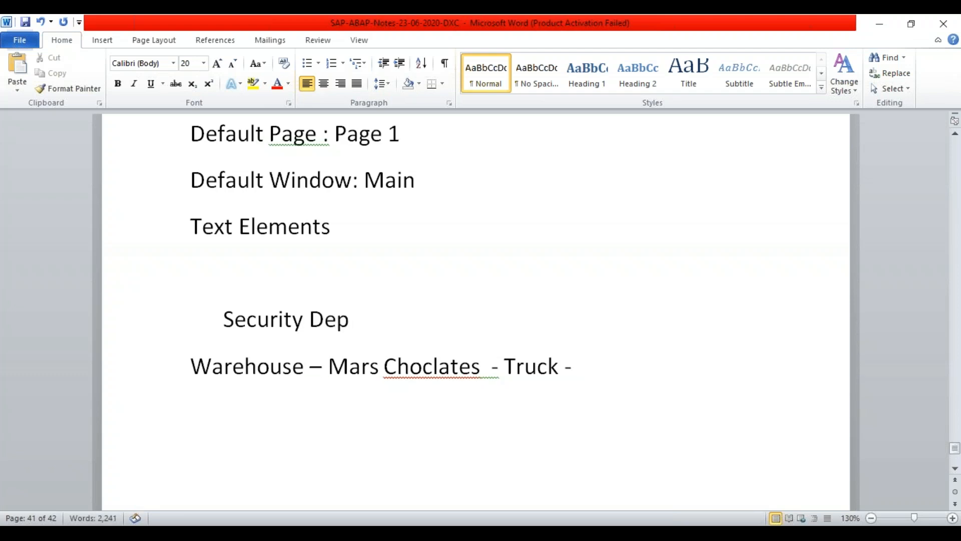
{"action": "type", "text": "t"}
{"action": "type", "text": "-"}
{"action": "type", "text": " List of"}
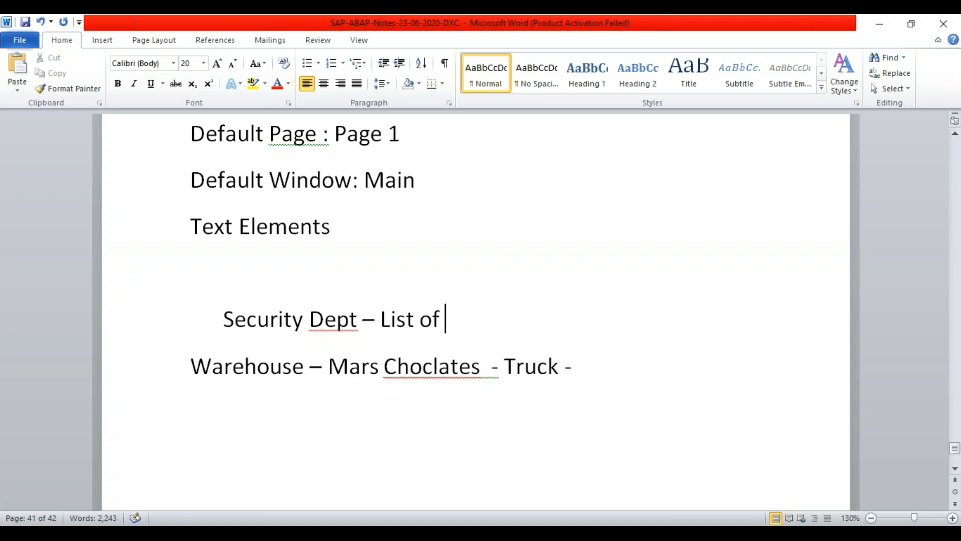
{"action": "key", "text": "Left"}
{"action": "key", "text": "Left"}
{"action": "key", "text": "Left"}
{"action": "key", "text": "Left"}
{"action": "key", "text": "Left"}
{"action": "key", "text": "Left"}
{"action": "key", "text": "Left"}
{"action": "key", "text": "Left"}
{"action": "type", "text": "Prinout"}
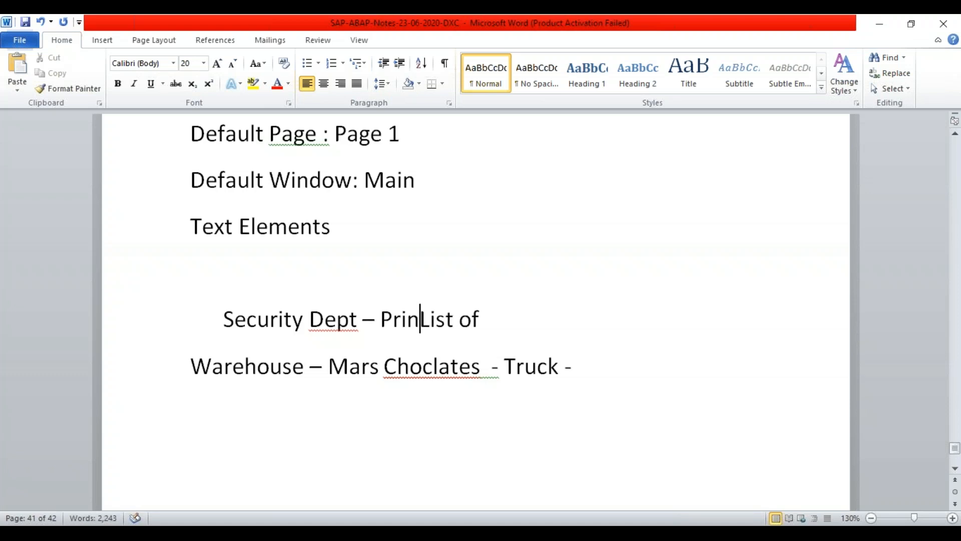
{"action": "type", "text": " with"}
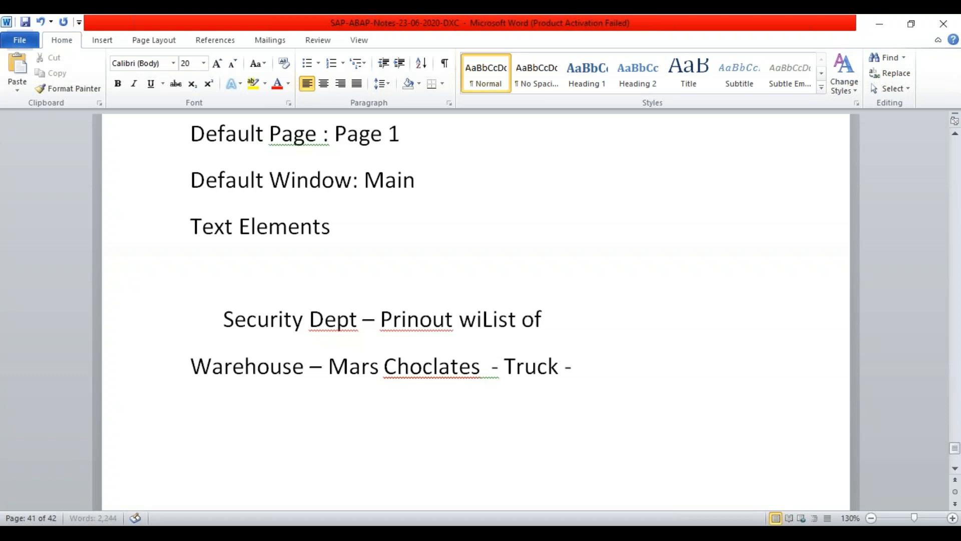
{"action": "key", "text": "Right"}
{"action": "key", "text": "Right"}
{"action": "key", "text": "Right"}
{"action": "key", "text": "Right"}
{"action": "key", "text": "Right"}
{"action": "key", "text": "Right"}
{"action": "key", "text": "Right"}
{"action": "key", "text": "Right"}
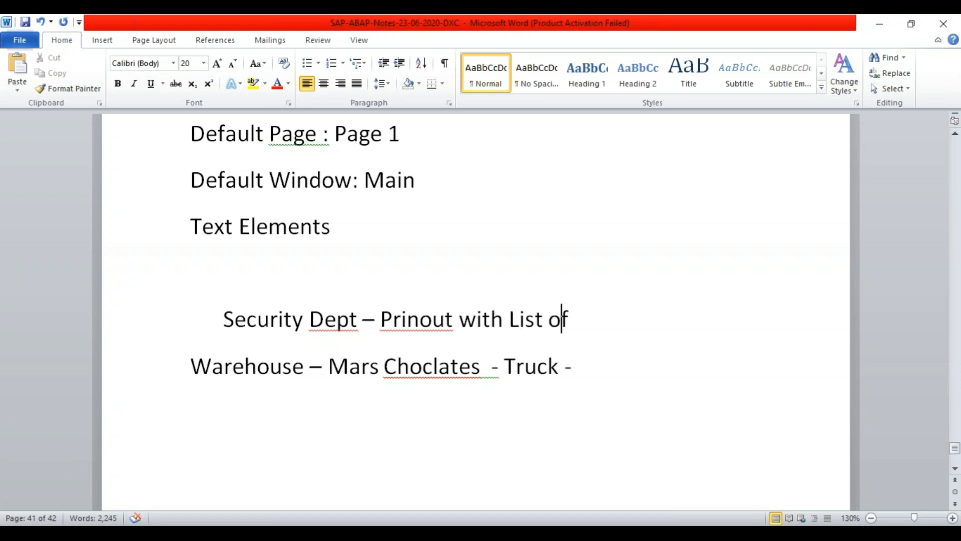
{"action": "type", "text": "material"}
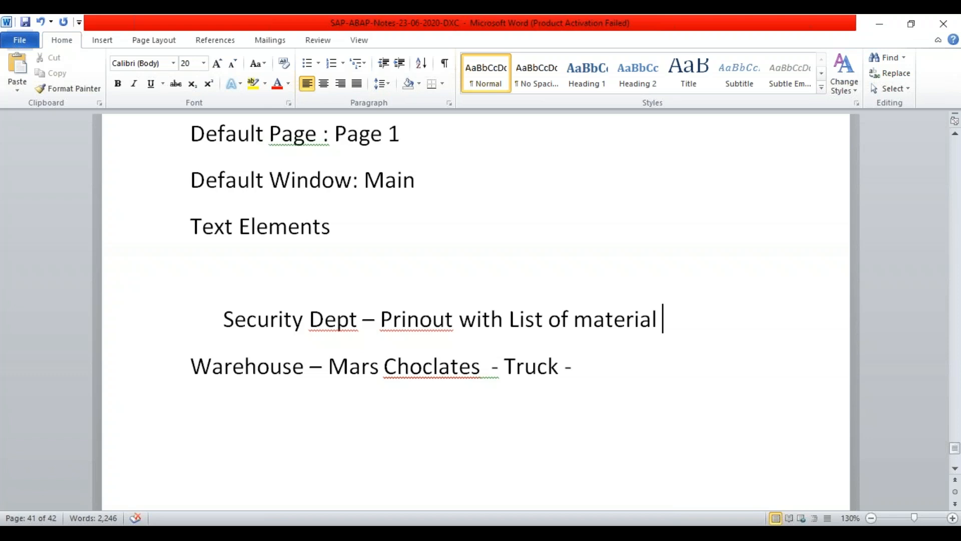
- Extend the Warehouse line with 'Storage Location' and add a 'Table - MARD' line below it
{"action": "left_click", "coordinate": [599, 370]}
{"action": "type", "text": "Storage Loca"}
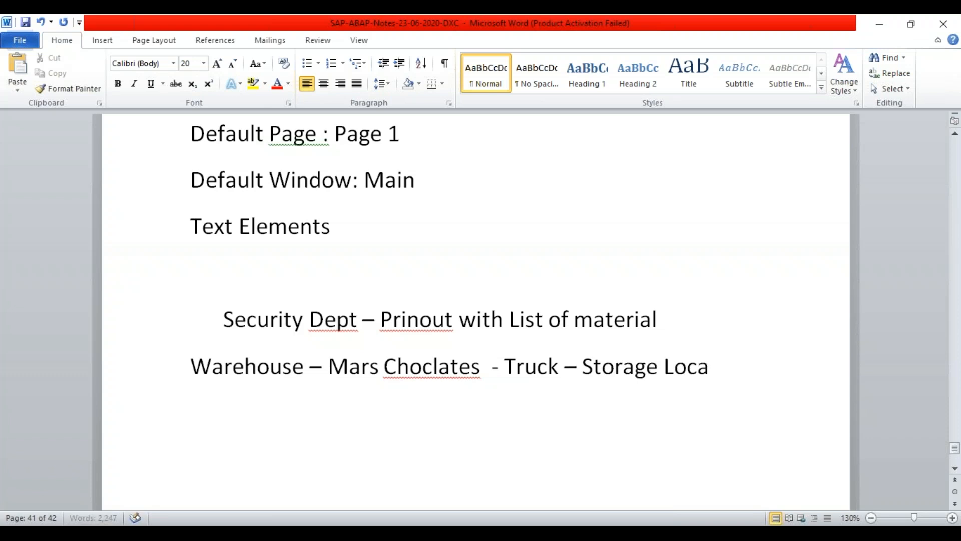
{"action": "type", "text": "tion"}
{"action": "key", "text": "Return"}
{"action": "type", "text": "Table"}
{"action": "type", "text": " - "}
{"action": "type", "text": "MARD"}
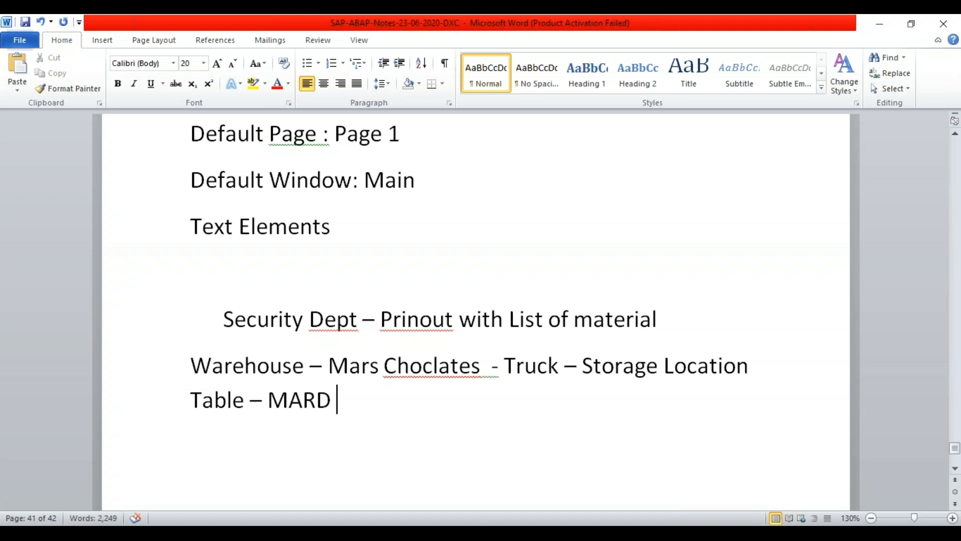
{"action": "key", "text": "Return"}
{"action": "key", "text": "Return"}
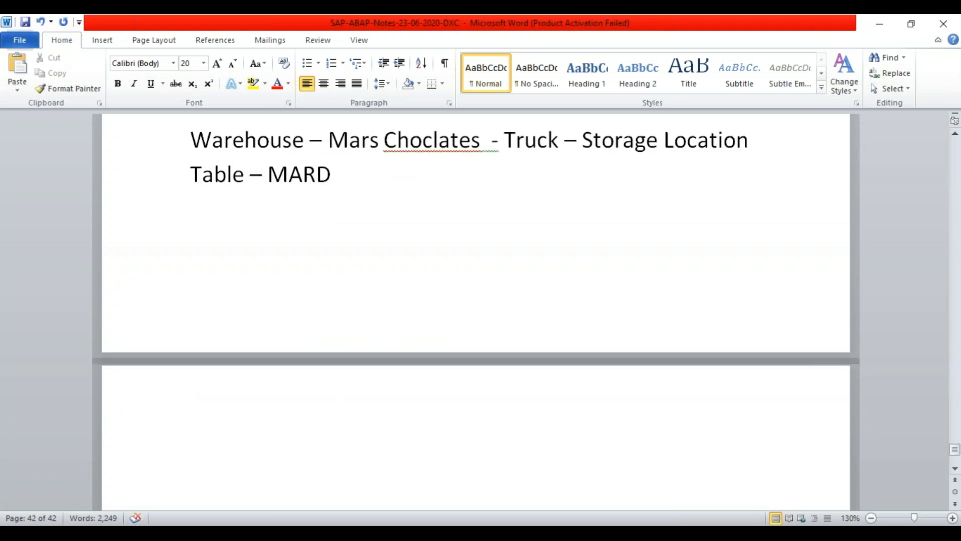
- Start the window list on the new page with 'HEader' above 'To'
{"action": "key", "text": "Return"}
{"action": "key", "text": "Return"}
{"action": "key", "text": "Return"}
{"action": "key", "text": "Return"}
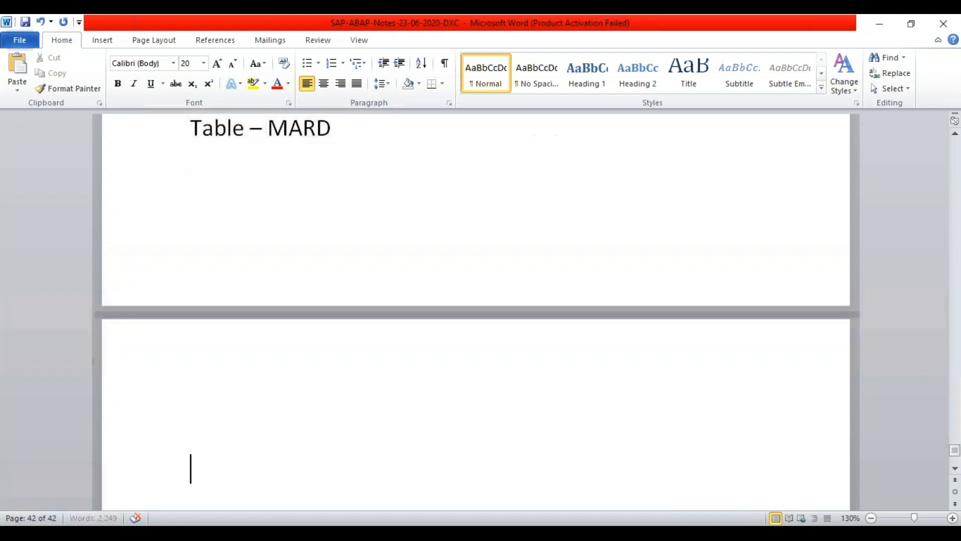
{"action": "key", "text": "BackSpace"}
{"action": "key", "text": "BackSpace"}
{"action": "key", "text": "BackSpace"}
{"action": "key", "text": "BackSpace"}
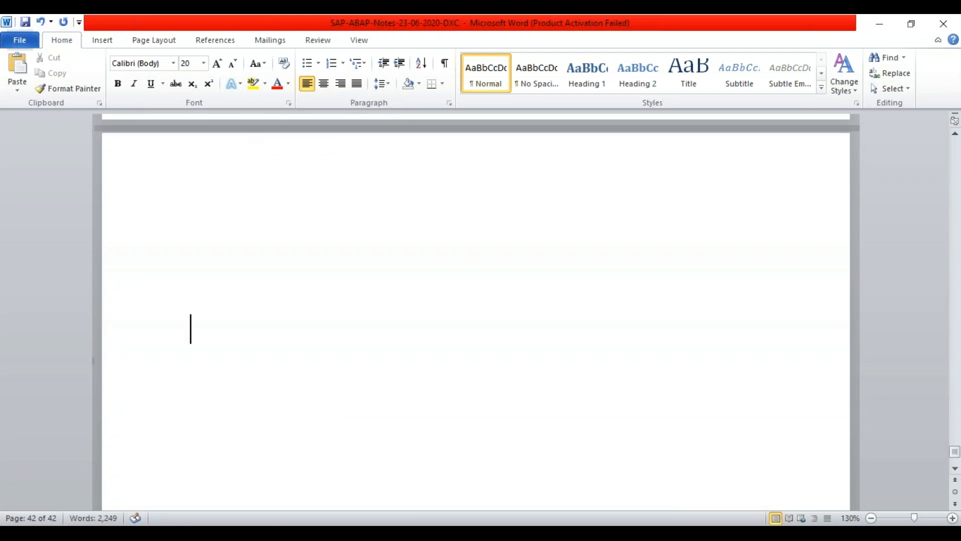
{"action": "key", "text": "Return"}
{"action": "key", "text": "Return"}
{"action": "type", "text": "To"}
{"action": "key", "text": "Up"}
{"action": "key", "text": "Return"}
{"action": "key", "text": "Up"}
{"action": "key", "text": "Up"}
{"action": "type", "text": "HEader"}
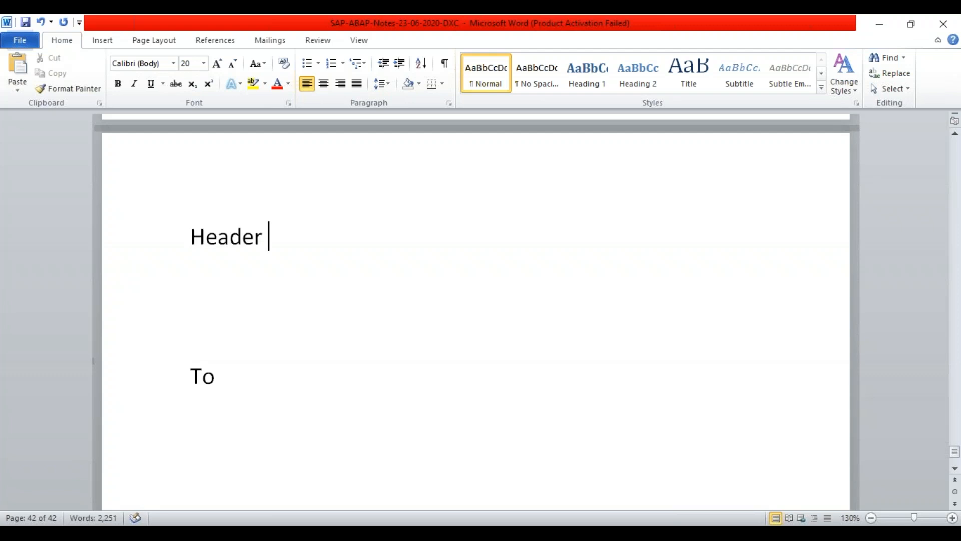
{"action": "key", "text": "Down"}
{"action": "key", "text": "Down"}
{"action": "key", "text": "Down"}
- Add Main, From and Footer lines below To and remove the extra empty line
{"action": "key", "text": "Return"}
{"action": "key", "text": "Return"}
{"action": "type", "text": "Main"}
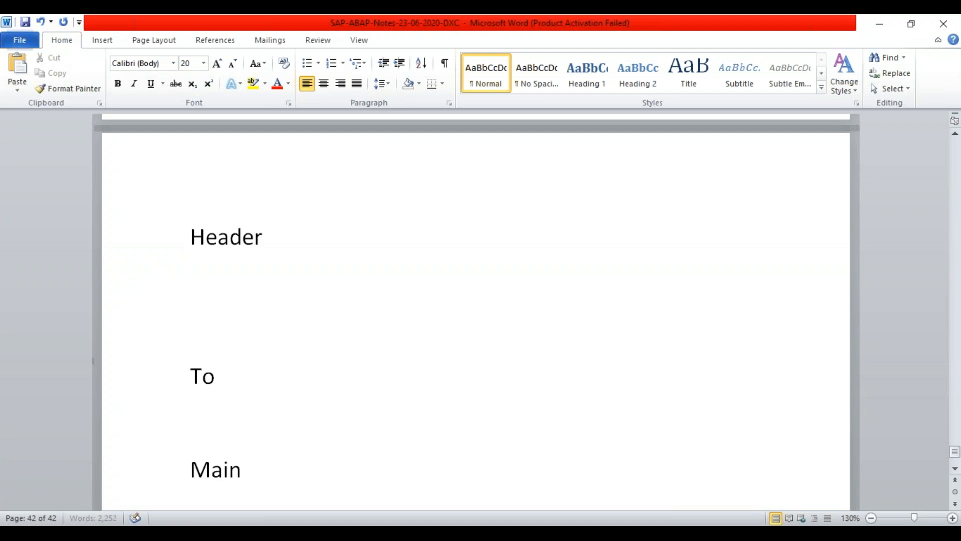
{"action": "key", "text": "Return"}
{"action": "key", "text": "Return"}
{"action": "key", "text": "Return"}
{"action": "type", "text": "Footer"}
{"action": "key", "text": "Up"}
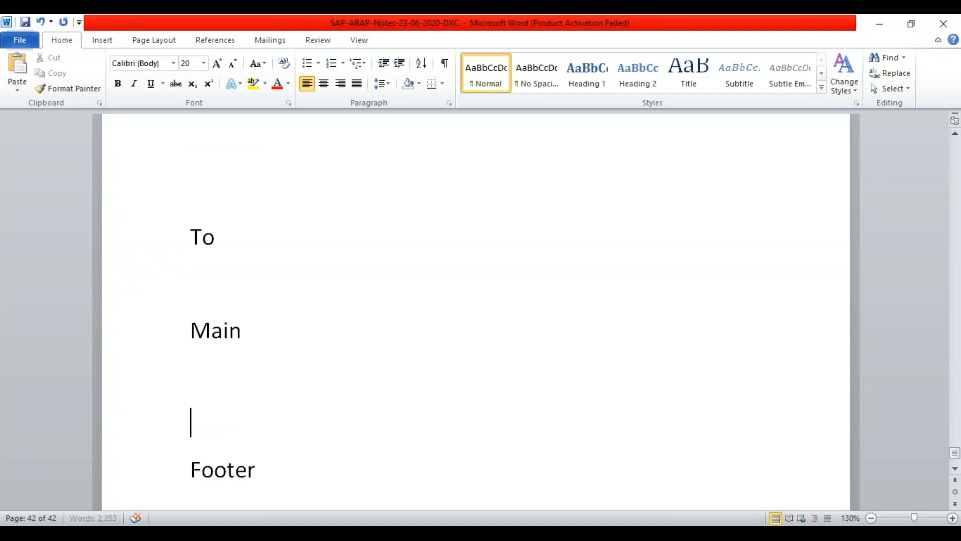
{"action": "type", "text": "From"}
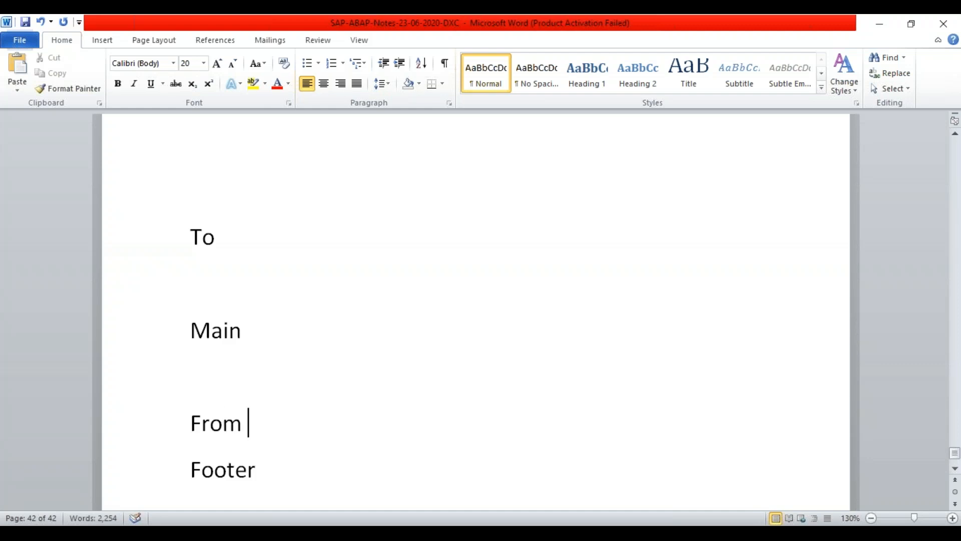
{"action": "key", "text": "Up"}
{"action": "key", "text": "Up"}
{"action": "key", "text": "Up"}
{"action": "key", "text": "Up"}
{"action": "key", "text": "Down"}
{"action": "key", "text": "Delete"}
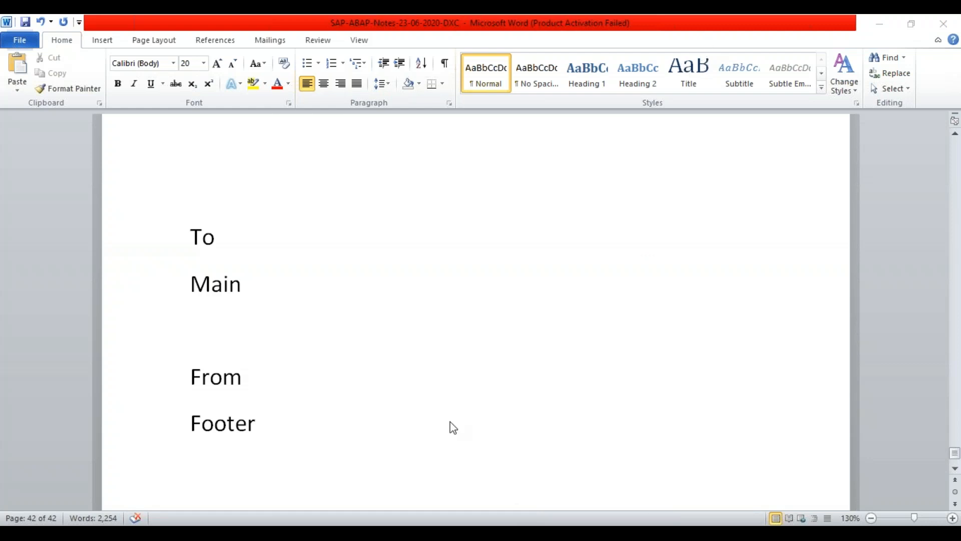
- Type 'Header' on the top line and delete the blank lines between Header and To
{"action": "left_click", "coordinate": [300, 385]}
{"action": "left_click", "coordinate": [267, 431]}
{"action": "key", "text": "Return"}
{"action": "key", "text": "Up"}
{"action": "key", "text": "Up"}
{"action": "key", "text": "Up"}
{"action": "key", "text": "Up"}
{"action": "key", "text": "Up"}
{"action": "key", "text": "Up"}
{"action": "key", "text": "Up"}
{"action": "key", "text": "Up"}
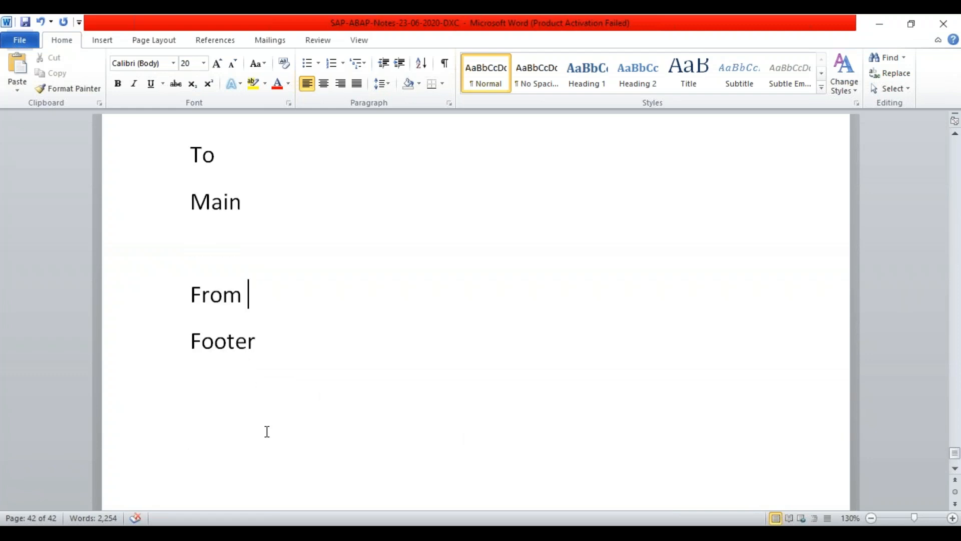
{"action": "type", "text": "Header"}
{"action": "key", "text": "Up"}
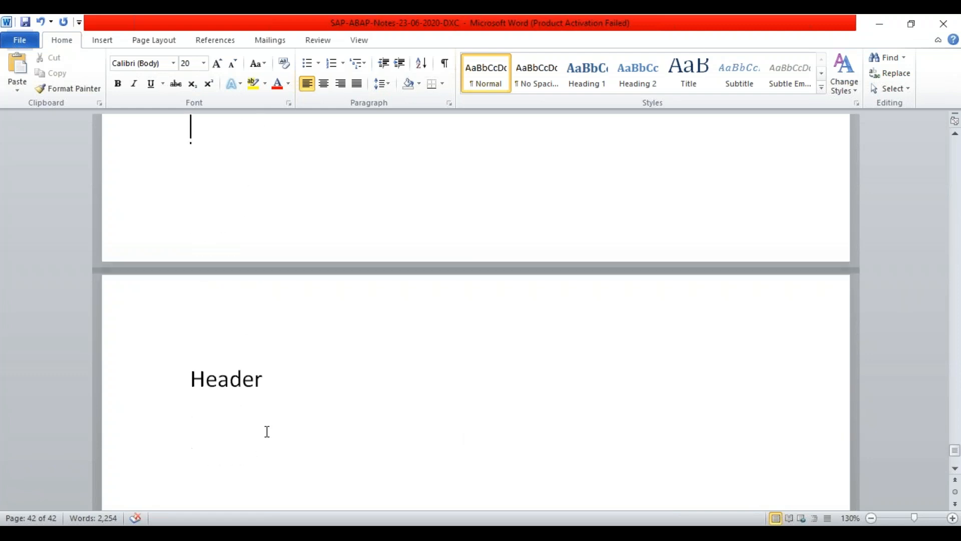
{"action": "key", "text": "Down"}
{"action": "key", "text": "Down"}
{"action": "key", "text": "Down"}
{"action": "key", "text": "Down"}
{"action": "key", "text": "Up"}
{"action": "key", "text": "Up"}
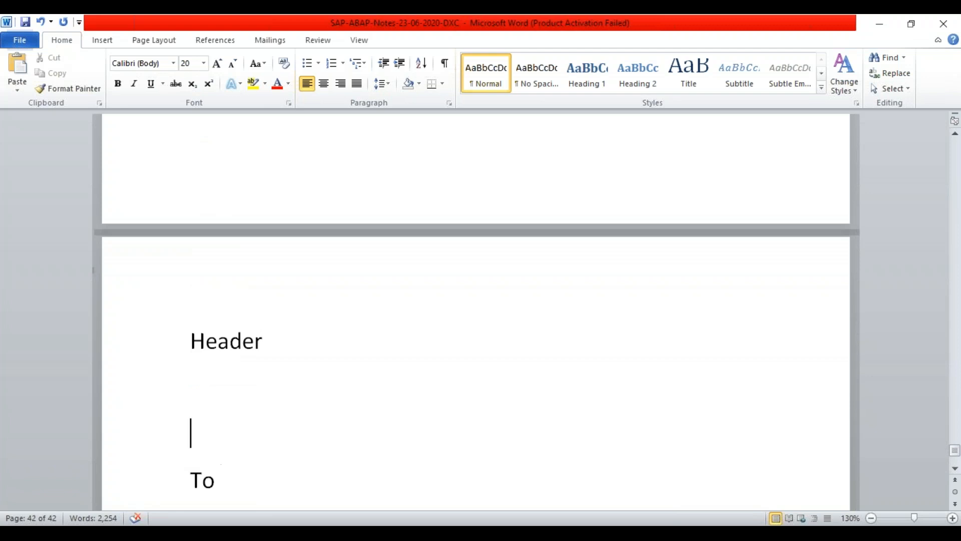
{"action": "key", "text": "Delete"}
{"action": "key", "text": "Delete"}
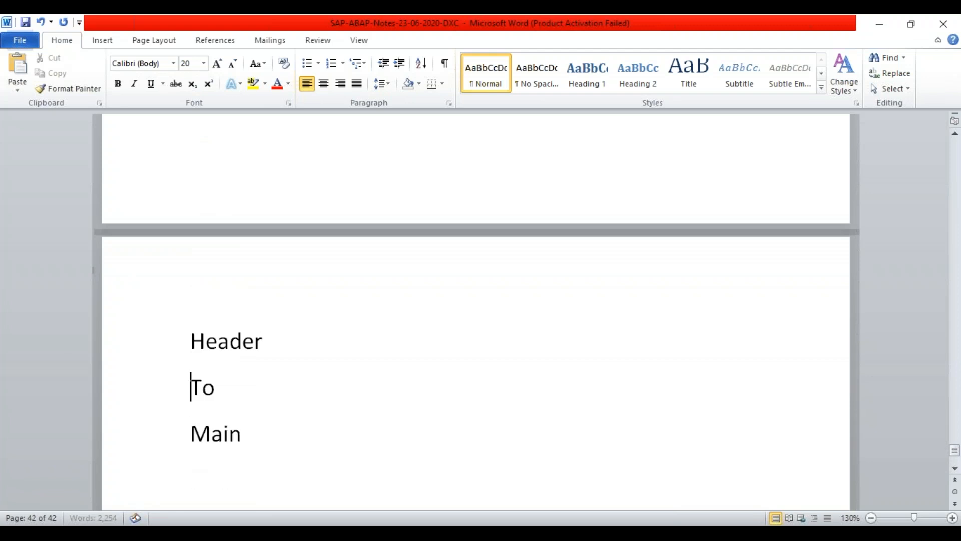
{"action": "key", "text": "Down"}
{"action": "key", "text": "Down"}
{"action": "key", "text": "Down"}
{"action": "key", "text": "Down"}
{"action": "key", "text": "Down"}
{"action": "key", "text": "Down"}
{"action": "key", "text": "Down"}
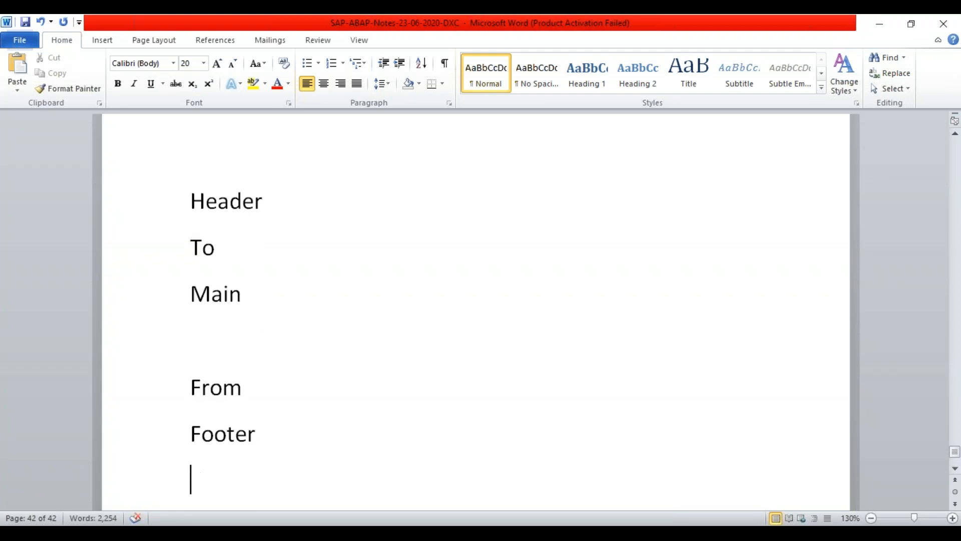
{"action": "key", "text": "Up"}
{"action": "key", "text": "Up"}
{"action": "key", "text": "Up"}
{"action": "key", "text": "Up"}
{"action": "key", "text": "Up"}
{"action": "key", "text": "Up"}
{"action": "key", "text": "Up"}
{"action": "key", "text": "Up"}
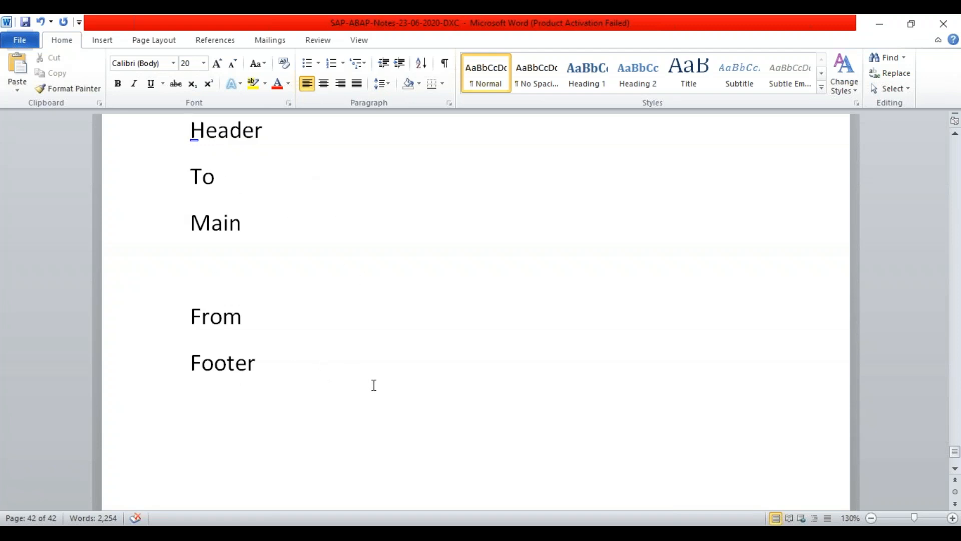
- Insert a page break before Header and title the page 'Static Data- Dynamic Data'
{"action": "key", "text": "ctrl+Return"}
{"action": "key", "text": "Down"}
{"action": "key", "text": "Up"}
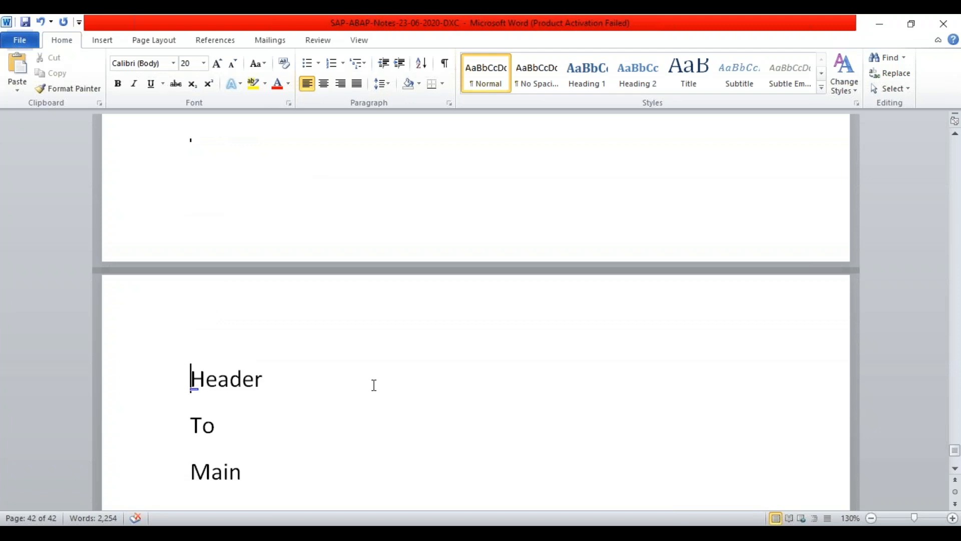
{"action": "key", "text": "Return"}
{"action": "key", "text": "Return"}
{"action": "key", "text": "Up"}
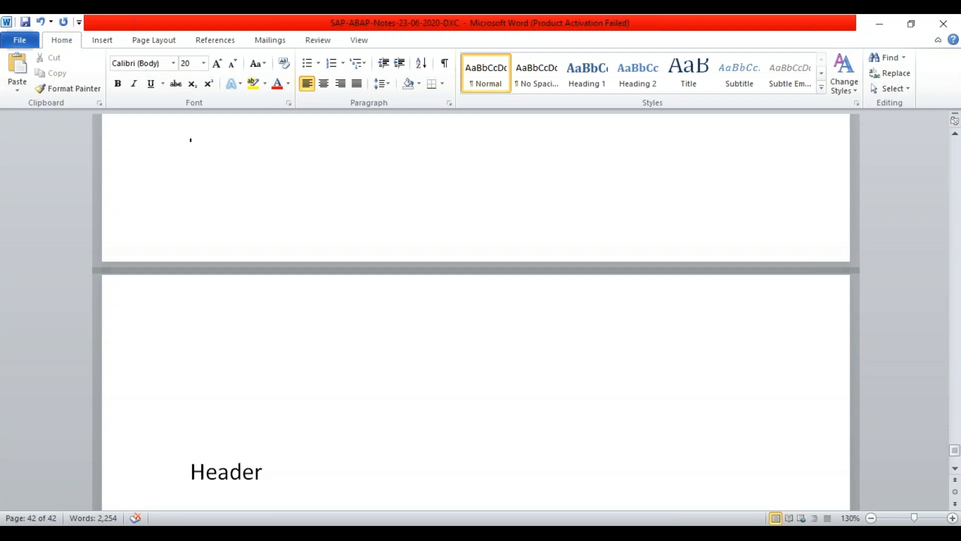
{"action": "type", "text": "Static"}
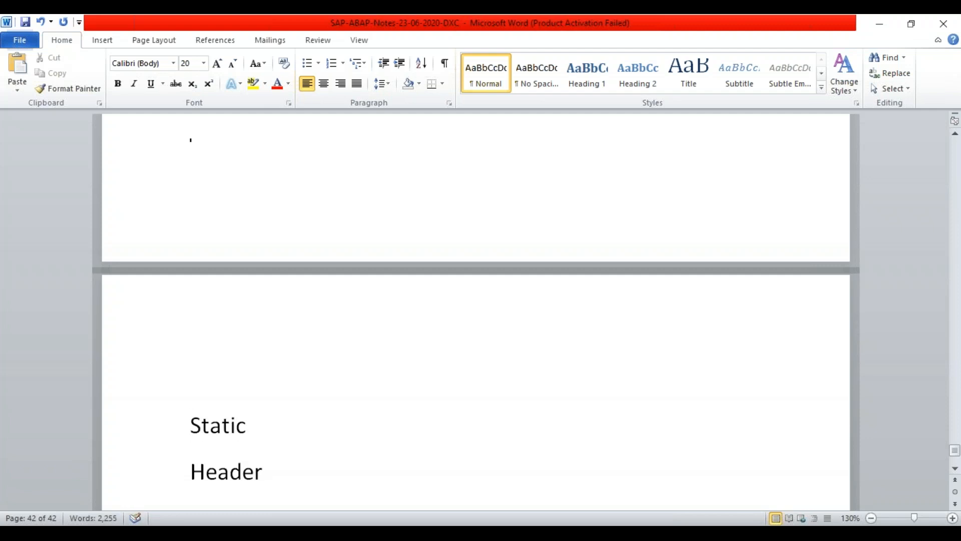
{"action": "type", "text": " Data-"}
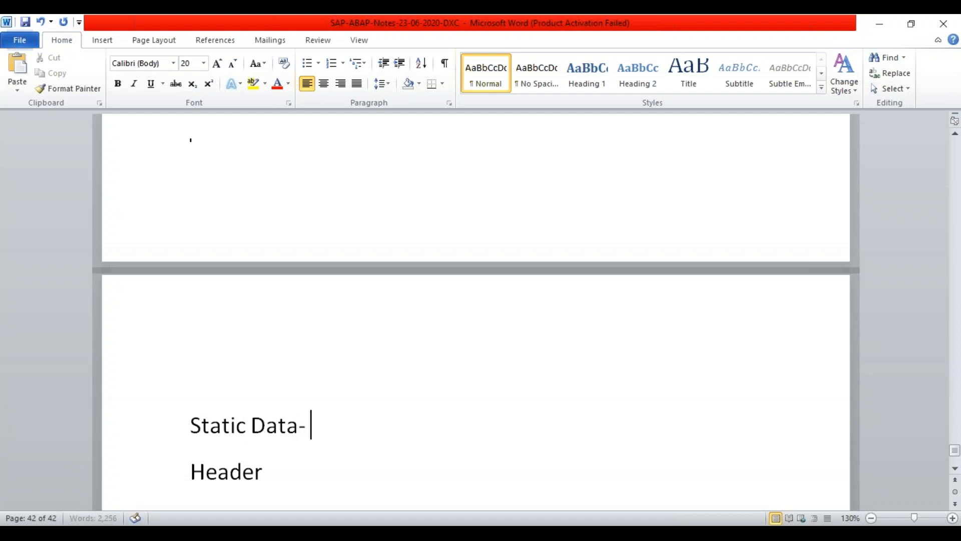
{"action": "type", "text": " Dynamic Data"}
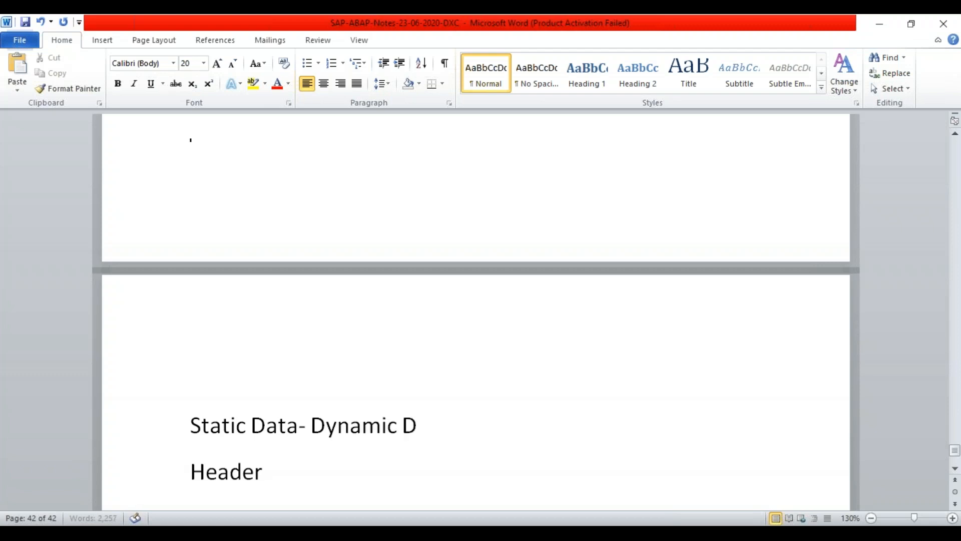
- Add From and Footer lines below Main and remove the extra empty lines
{"action": "key", "text": "Down"}
{"action": "key", "text": "Down"}
{"action": "key", "text": "Down"}
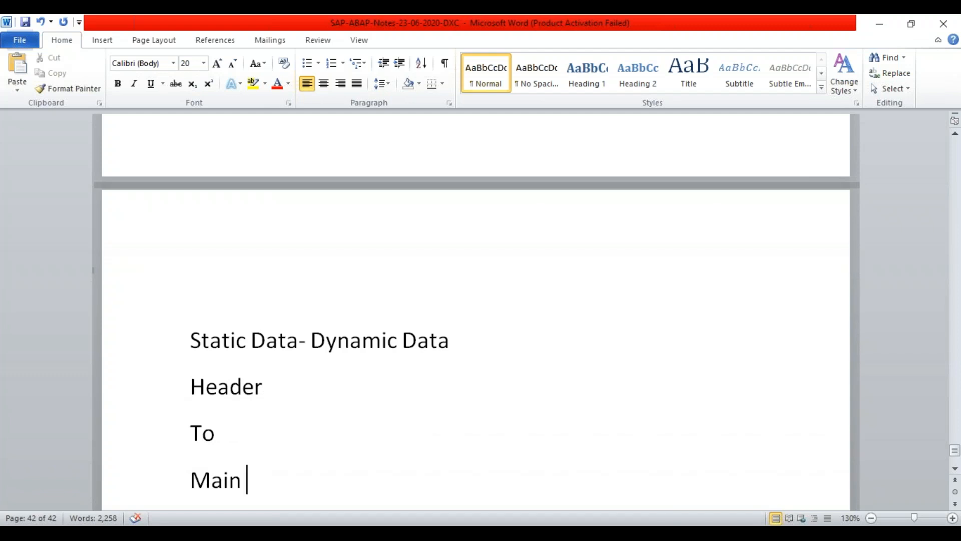
{"action": "key", "text": "Return"}
{"action": "key", "text": "Return"}
{"action": "type", "text": "From"}
{"action": "key", "text": "Return"}
{"action": "type", "text": "Footer"}
{"action": "key", "text": "Return"}
{"action": "key", "text": "Return"}
{"action": "key", "text": "BackSpace"}
{"action": "key", "text": "BackSpace"}
{"action": "key", "text": "Up"}
{"action": "key", "text": "Up"}
{"action": "key", "text": "Up"}
{"action": "key", "text": "Up"}
{"action": "key", "text": "Up"}
{"action": "key", "text": "Up"}
{"action": "key", "text": "Up"}
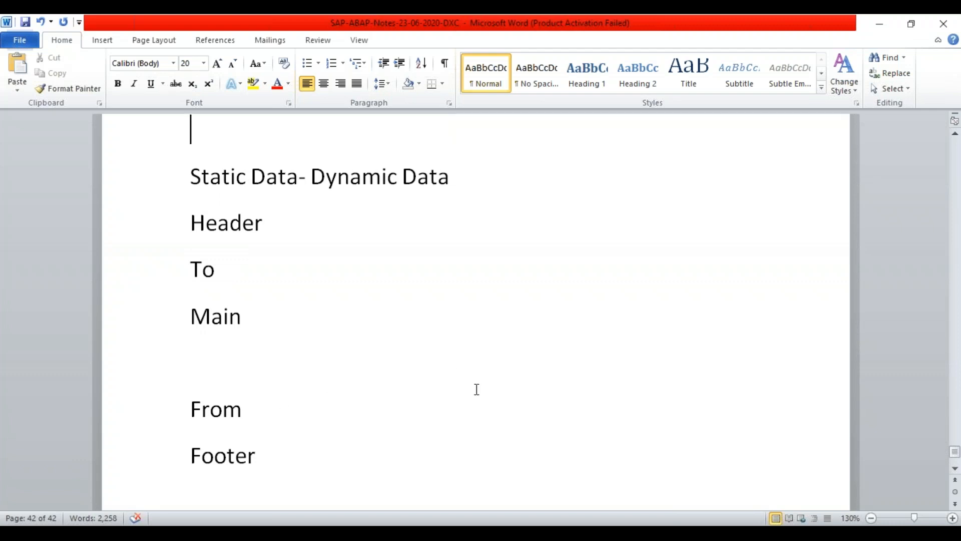
{"action": "left_click", "coordinate": [402, 373]}
{"action": "key", "text": "Up"}
{"action": "key", "text": "Up"}
{"action": "key", "text": "Up"}
{"action": "key", "text": "Up"}
{"action": "key", "text": "Up"}
{"action": "key", "text": "Up"}
{"action": "key", "text": "Up"}
{"action": "key", "text": "Up"}
{"action": "key", "text": "Up"}
{"action": "key", "text": "Up"}
{"action": "key", "text": "Up"}
{"action": "key", "text": "Up"}
{"action": "key", "text": "Up"}
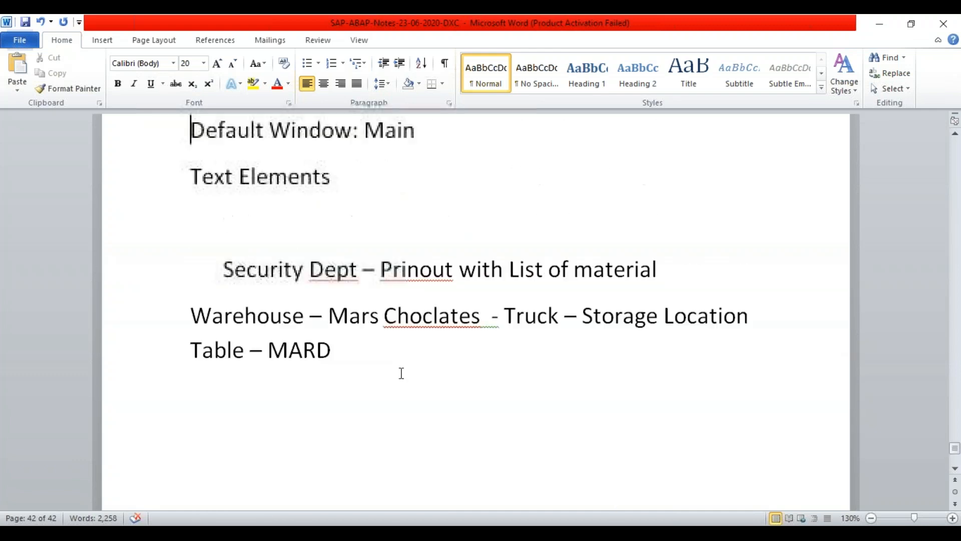
- Type the lines 'Structure ,Table type' and 'SE11 - Global' below Forms – Print Program
{"action": "key", "text": "Up"}
{"action": "key", "text": "Up"}
{"action": "key", "text": "Up"}
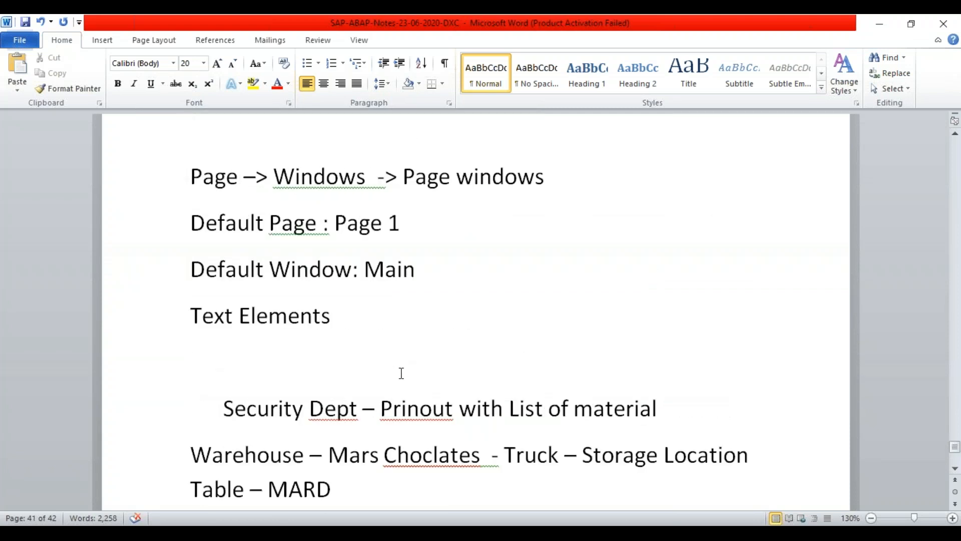
{"action": "key", "text": "Up"}
{"action": "key", "text": "Up"}
{"action": "key", "text": "Up"}
{"action": "key", "text": "Down"}
{"action": "key", "text": "Down"}
{"action": "key", "text": "Down"}
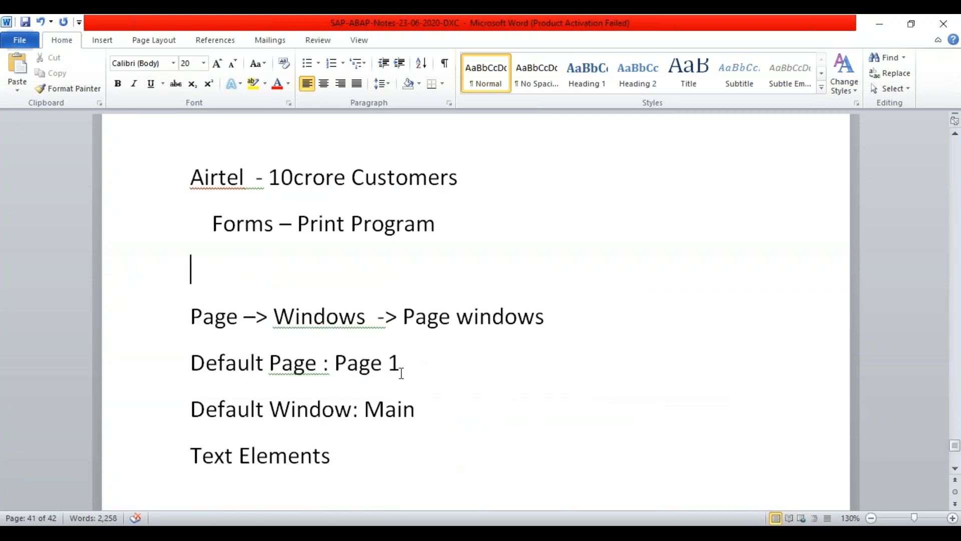
{"action": "type", "text": "Stru"}
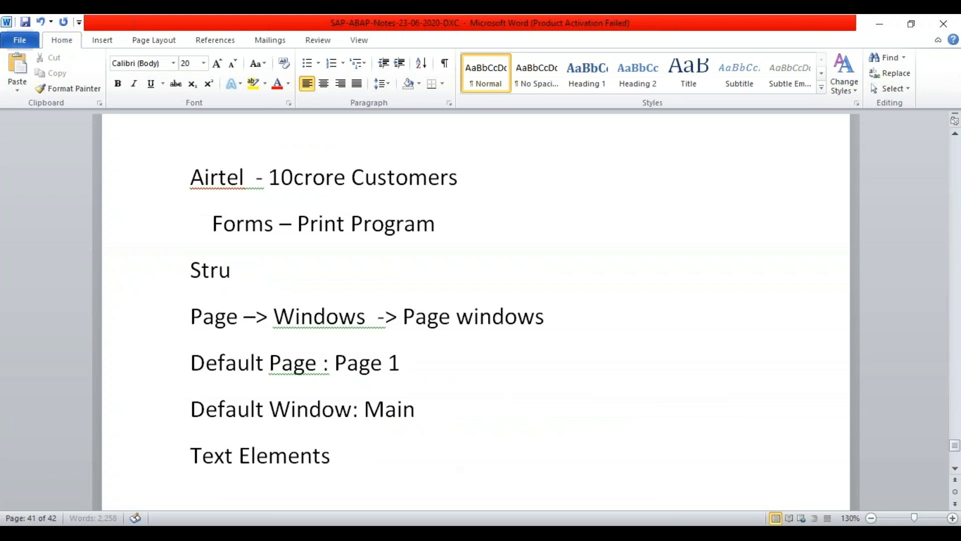
{"action": "type", "text": "cture ,Table"}
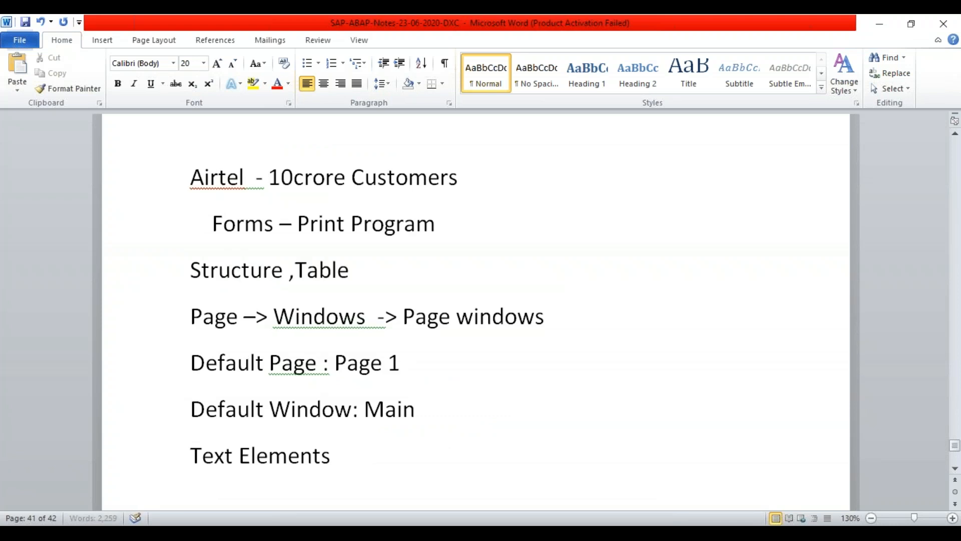
{"action": "type", "text": " type"}
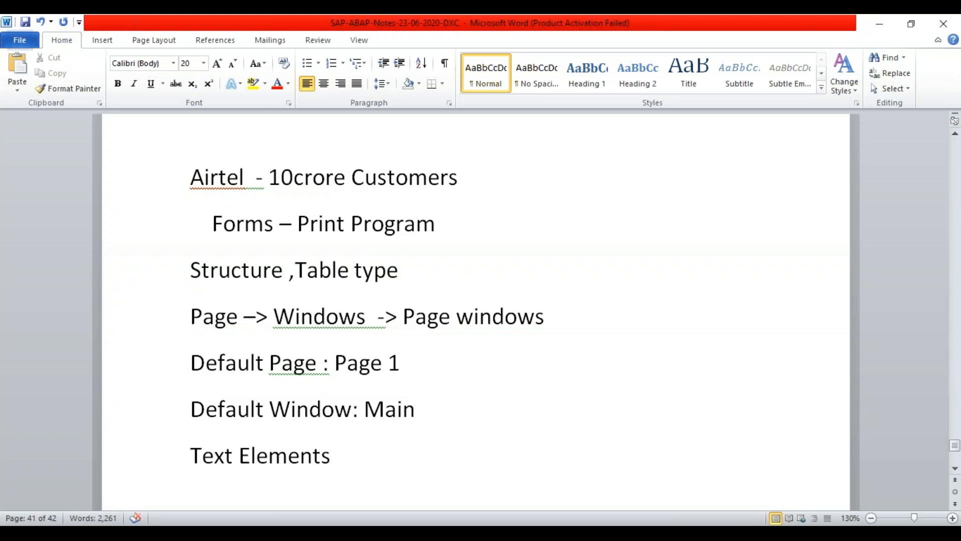
{"action": "key", "text": "Return"}
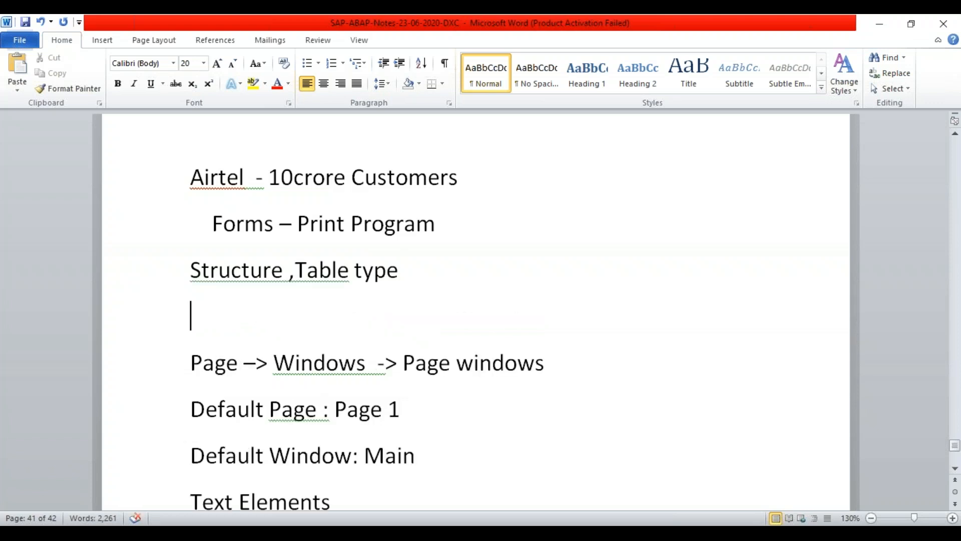
{"action": "key", "text": "Up"}
{"action": "key", "text": "Up"}
{"action": "key", "text": "Down"}
{"action": "key", "text": "Down"}
{"action": "type", "text": "SE"}
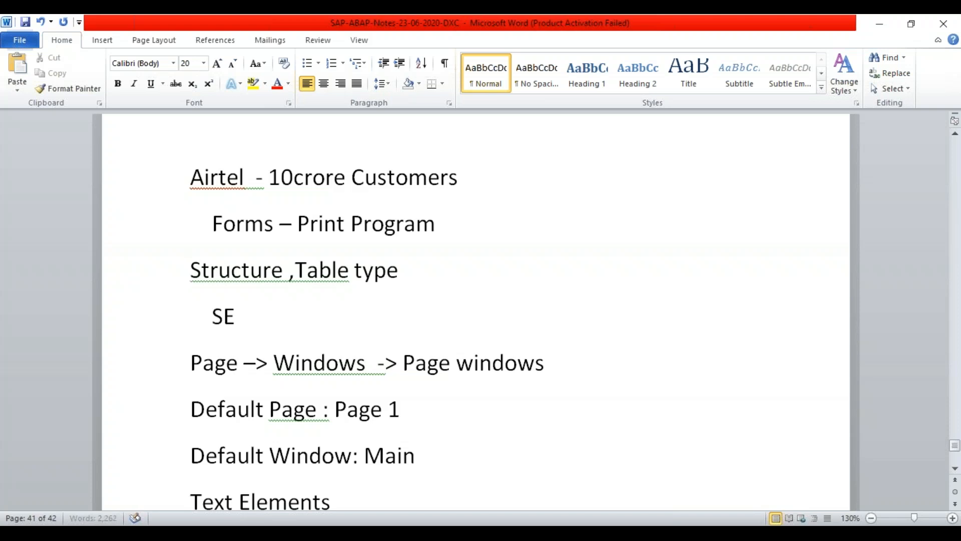
{"action": "type", "text": "11 - Global"}
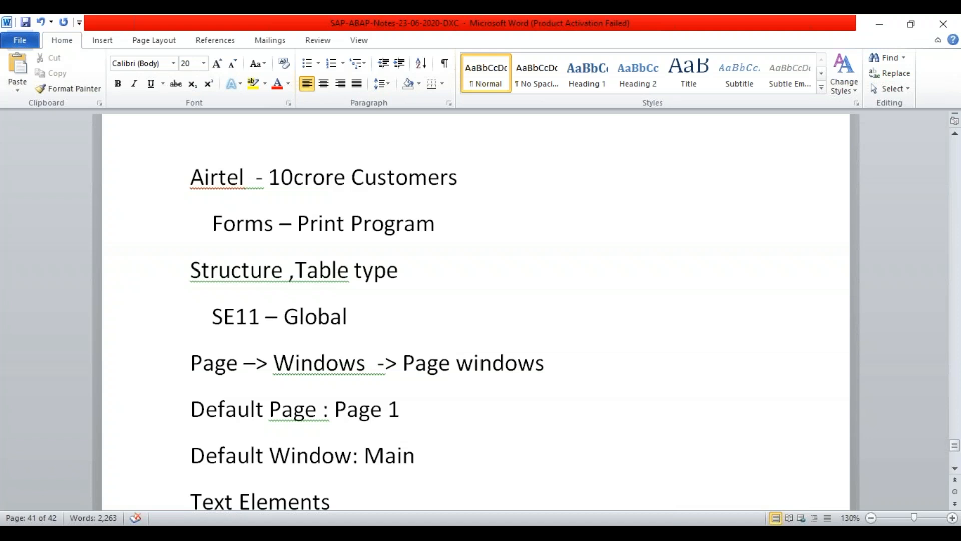
- Move 'Structure ,Table type' to the end of the 'SE11 - Global' line
{"action": "key", "text": "Up"}
{"action": "key", "text": "Up"}
{"action": "key", "text": "Right"}
{"action": "key", "text": "Right"}
{"action": "key", "text": "Down"}
{"action": "key", "text": "Right"}
{"action": "key", "text": "Right"}
{"action": "key", "text": "ctrl+shift+Left"}
{"action": "key", "text": "ctrl+shift+Left"}
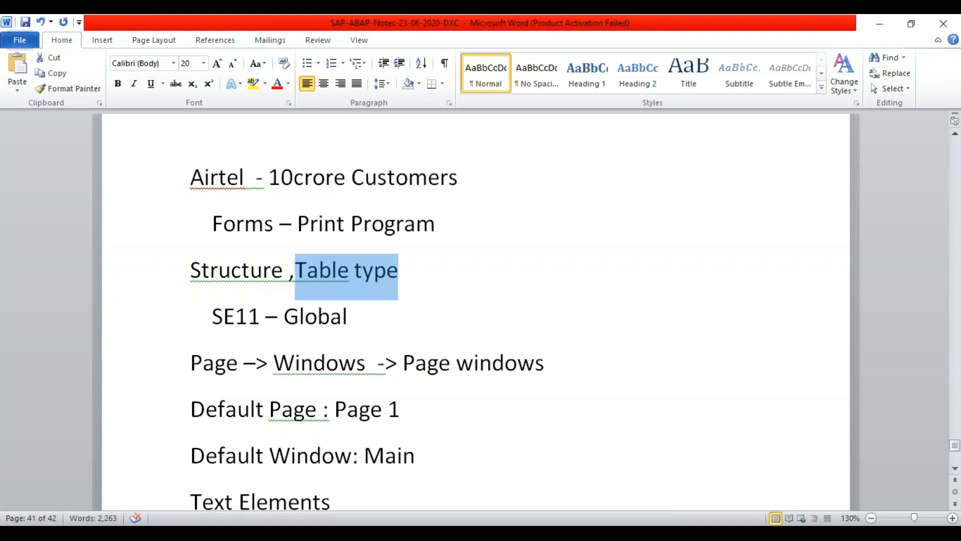
{"action": "key", "text": "ctrl+shift+Left"}
{"action": "key", "text": "ctrl+shift+Left"}
{"action": "key", "text": "ctrl+c"}
{"action": "key", "text": "BackSpace"}
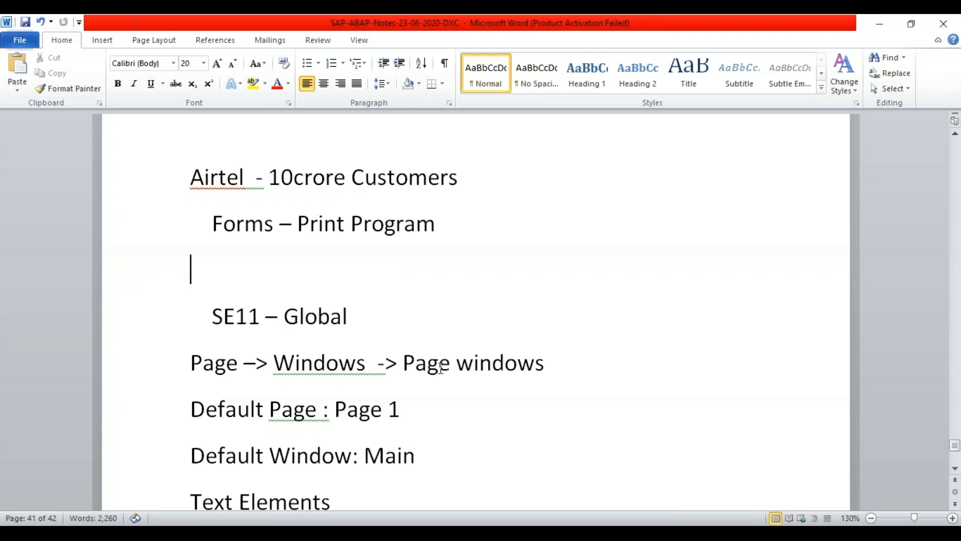
{"action": "left_click", "coordinate": [369, 315]}
{"action": "key", "text": "ctrl+v"}
- Review the notes down to the window list and paste below Footer
{"action": "left_click", "coordinate": [550, 397]}
{"action": "key", "text": "Down"}
{"action": "key", "text": "Down"}
{"action": "key", "text": "Down"}
{"action": "key", "text": "Down"}
{"action": "key", "text": "Down"}
{"action": "key", "text": "Down"}
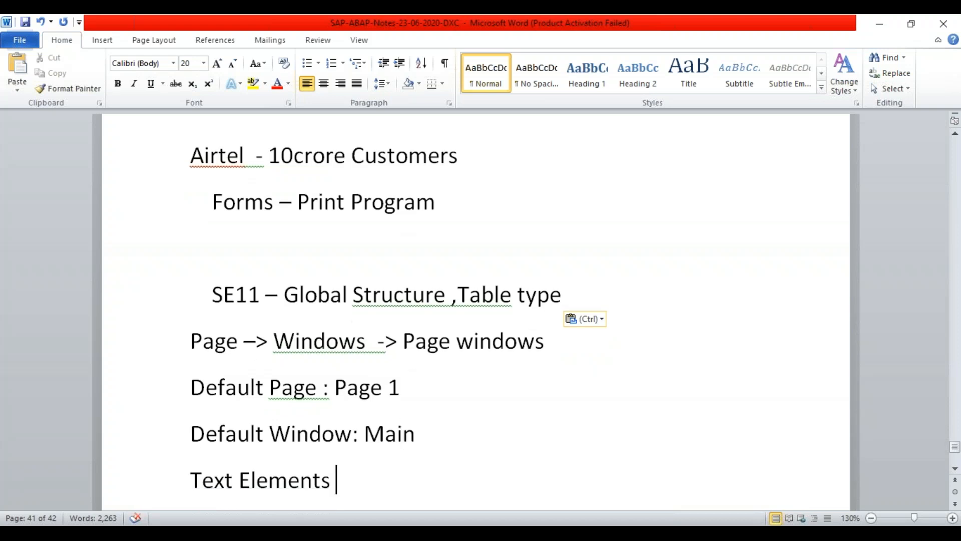
{"action": "key", "text": "Down"}
{"action": "key", "text": "Down"}
{"action": "key", "text": "Down"}
{"action": "key", "text": "Down"}
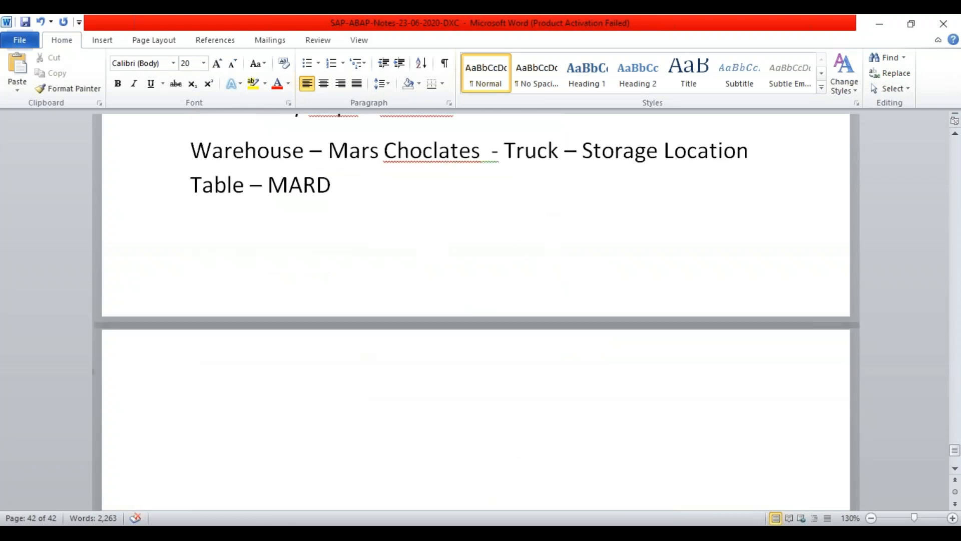
{"action": "key", "text": "Up"}
{"action": "key", "text": "Up"}
{"action": "key", "text": "Up"}
{"action": "key", "text": "Up"}
{"action": "key", "text": "Up"}
{"action": "key", "text": "Up"}
{"action": "key", "text": "Up"}
{"action": "key", "text": "Up"}
{"action": "key", "text": "Up"}
{"action": "key", "text": "Up"}
{"action": "key", "text": "Up"}
{"action": "key", "text": "Up"}
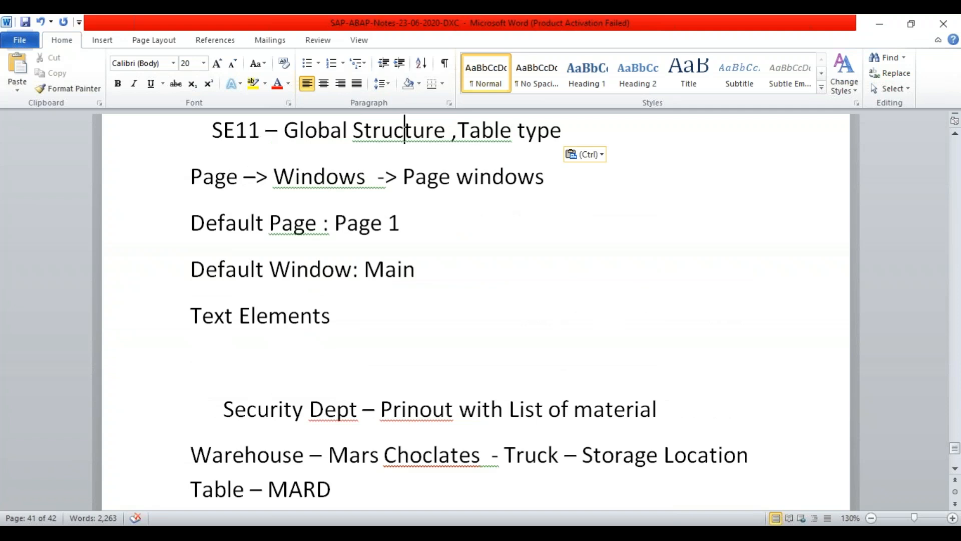
{"action": "key", "text": "Up"}
{"action": "key", "text": "Up"}
{"action": "key", "text": "Down"}
{"action": "key", "text": "Down"}
{"action": "key", "text": "Down"}
{"action": "key", "text": "Down"}
{"action": "key", "text": "Down"}
{"action": "key", "text": "Down"}
{"action": "key", "text": "Down"}
{"action": "key", "text": "Down"}
{"action": "key", "text": "Down"}
{"action": "key", "text": "Down"}
{"action": "key", "text": "Down"}
{"action": "key", "text": "Down"}
{"action": "key", "text": "Down"}
{"action": "key", "text": "Down"}
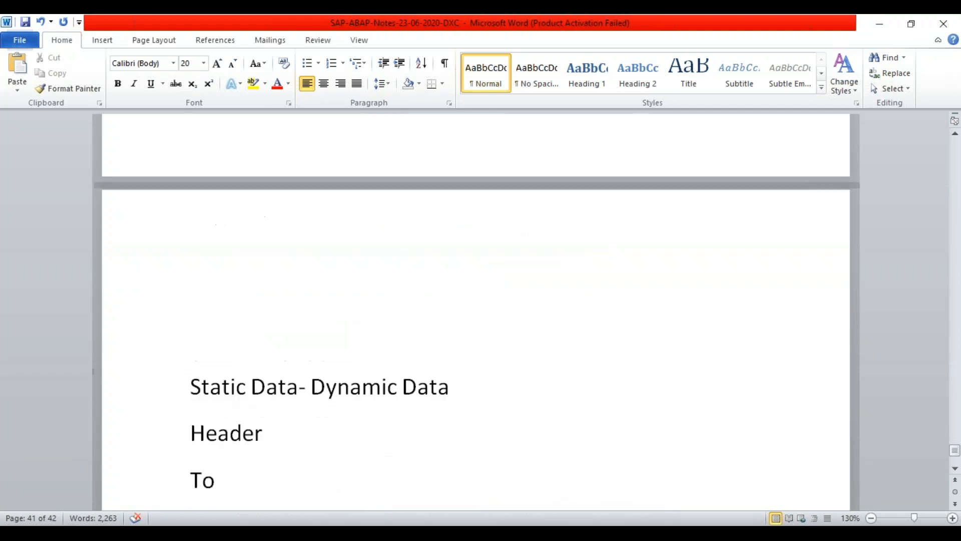
{"action": "key", "text": "Down"}
{"action": "key", "text": "Down"}
{"action": "key", "text": "Down"}
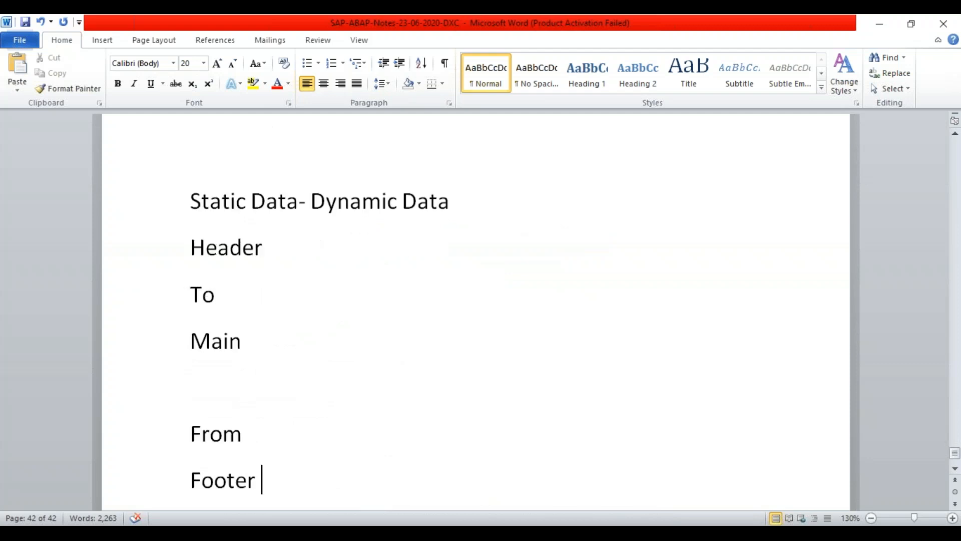
{"action": "key", "text": "ctrl+v"}
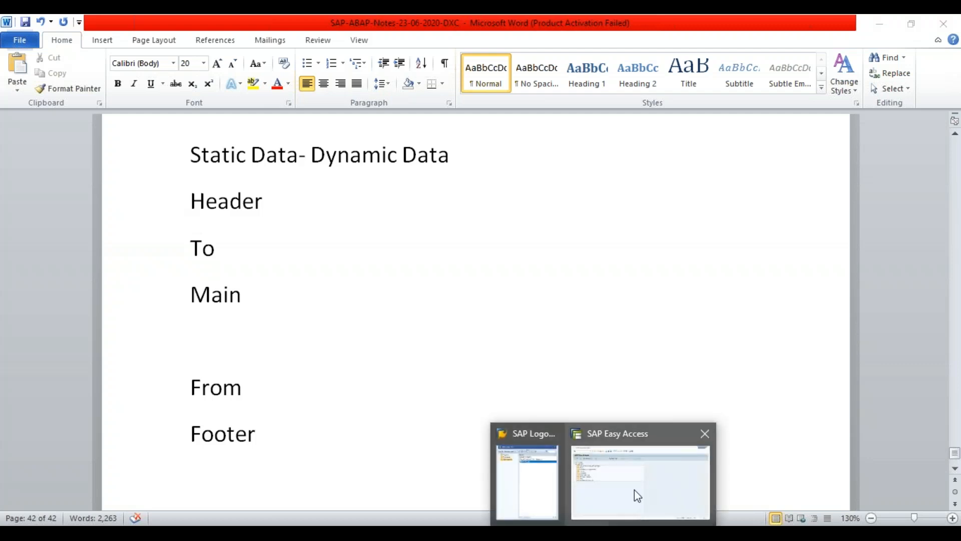
- Enter transaction se11 in SAP Easy Access, which triggers a connection error
{"action": "left_click", "coordinate": [635, 489]}
{"action": "type", "text": "sma"}
{"action": "key", "text": "BackSpace"}
{"action": "key", "text": "BackSpace"}
{"action": "key", "text": "BackSpace"}
{"action": "type", "text": "se11"}
{"action": "key", "text": "Return"}
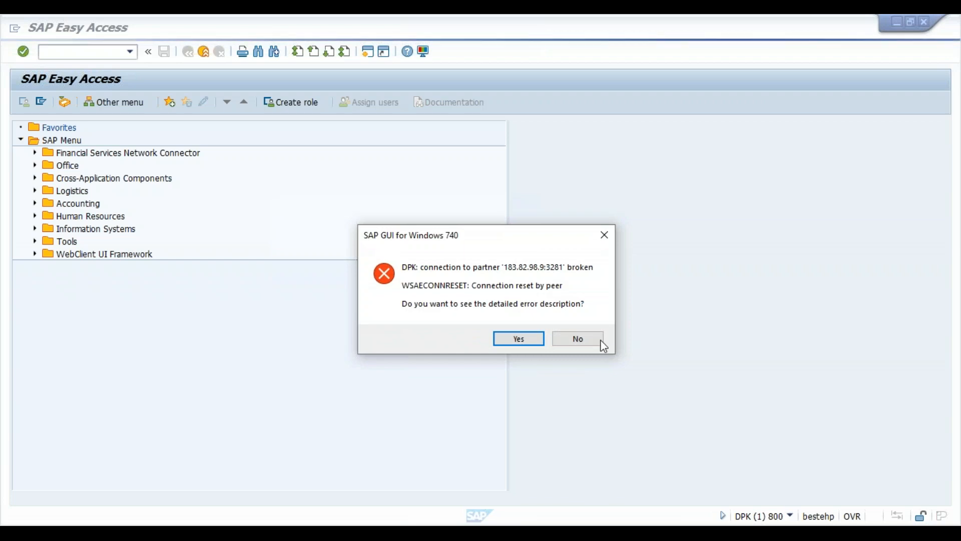
- Decline the error details and log on to SAP Mariott with the saved user and password
{"action": "left_click", "coordinate": [587, 339]}
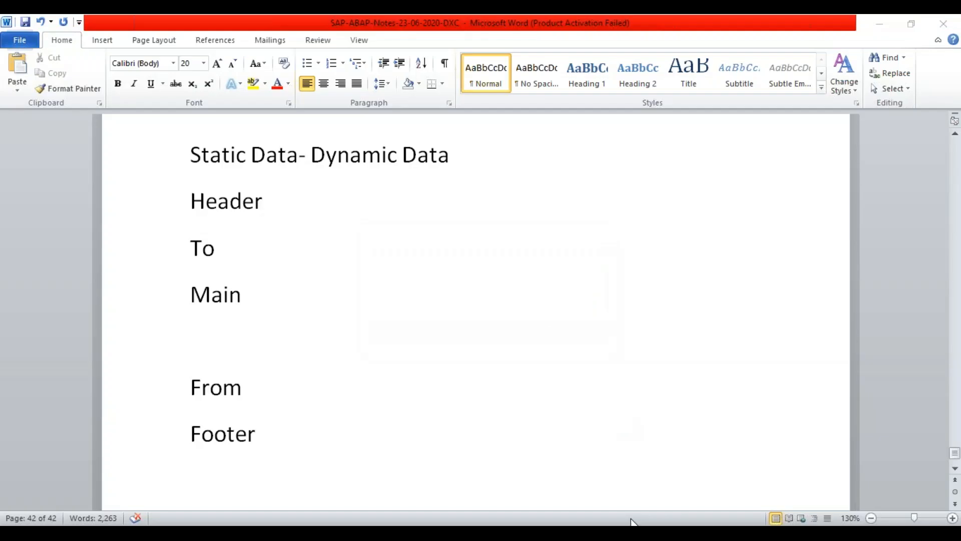
{"action": "left_click", "coordinate": [632, 531]}
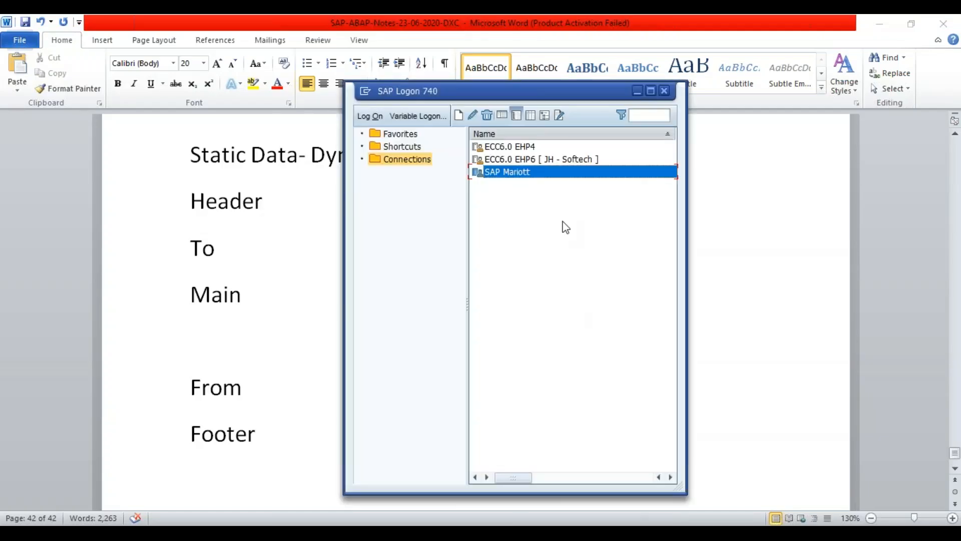
{"action": "double_click", "coordinate": [530, 179]}
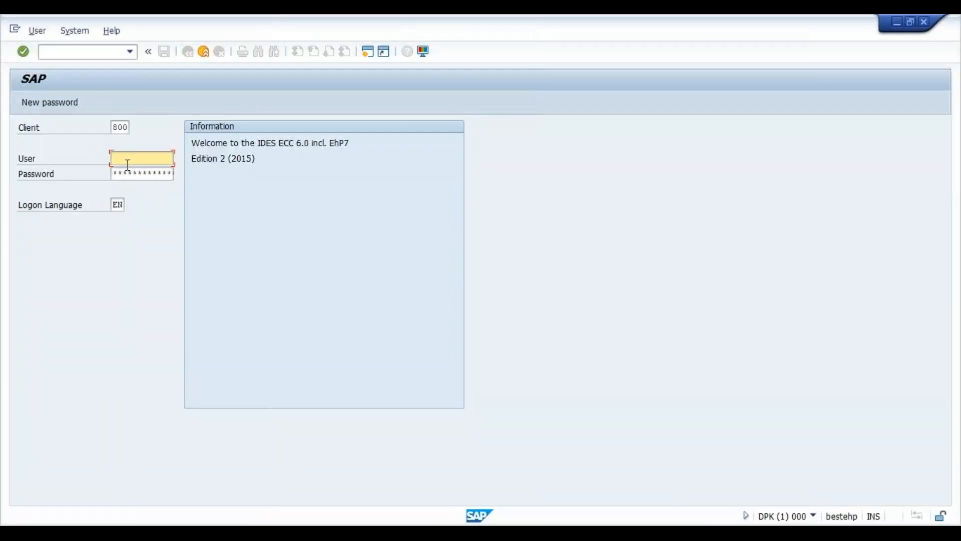
{"action": "left_click", "coordinate": [126, 162]}
{"action": "key", "text": "Down"}
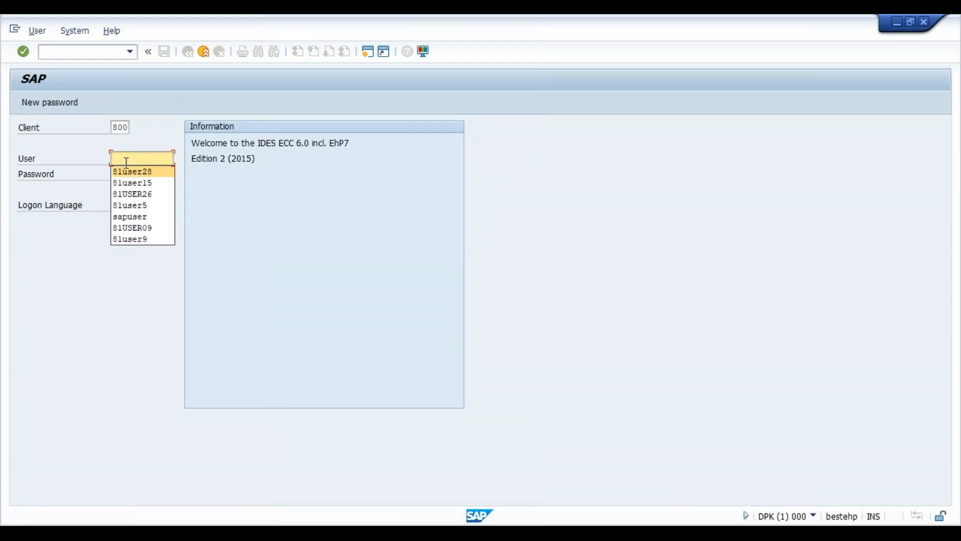
{"action": "key", "text": "Return"}
{"action": "key", "text": "Tab"}
{"action": "type", "text": "**********"}
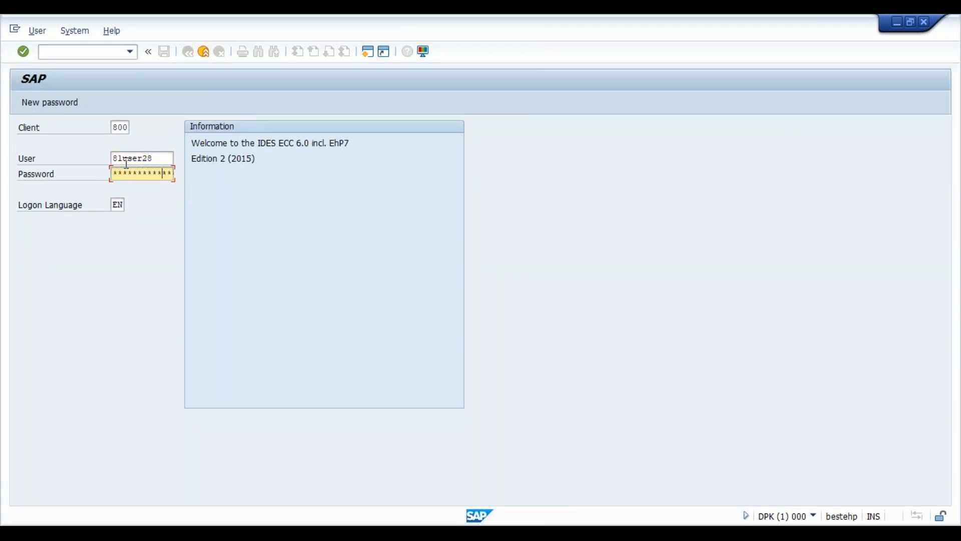
{"action": "key", "text": "Return"}
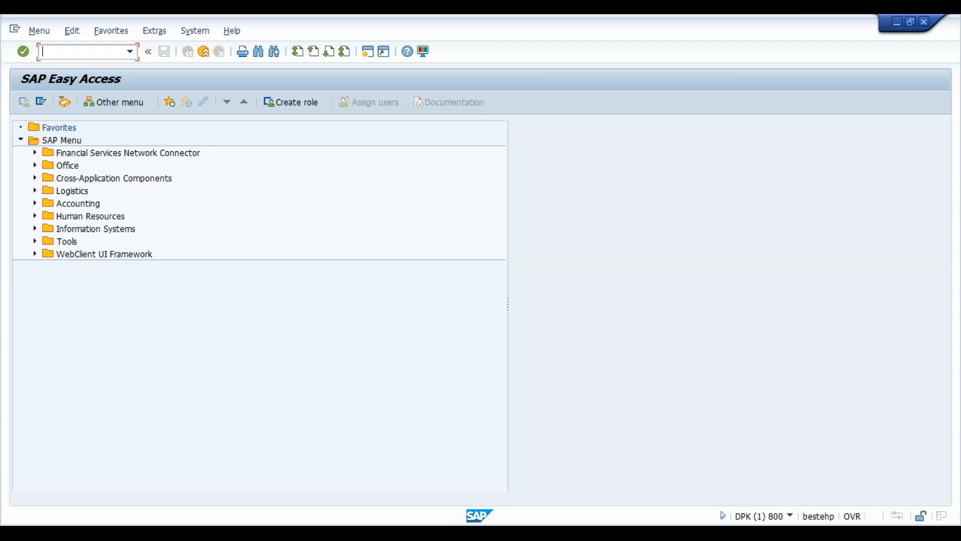
- Display database table MARD in the ABAP Dictionary via se11
{"action": "type", "text": "se"}
{"action": "key", "text": "BackSpace"}
{"action": "key", "text": "BackSpace"}
{"action": "type", "text": "sma"}
{"action": "key", "text": "BackSpace"}
{"action": "key", "text": "BackSpace"}
{"action": "key", "text": "BackSpace"}
{"action": "type", "text": "se11"}
{"action": "key", "text": "Return"}
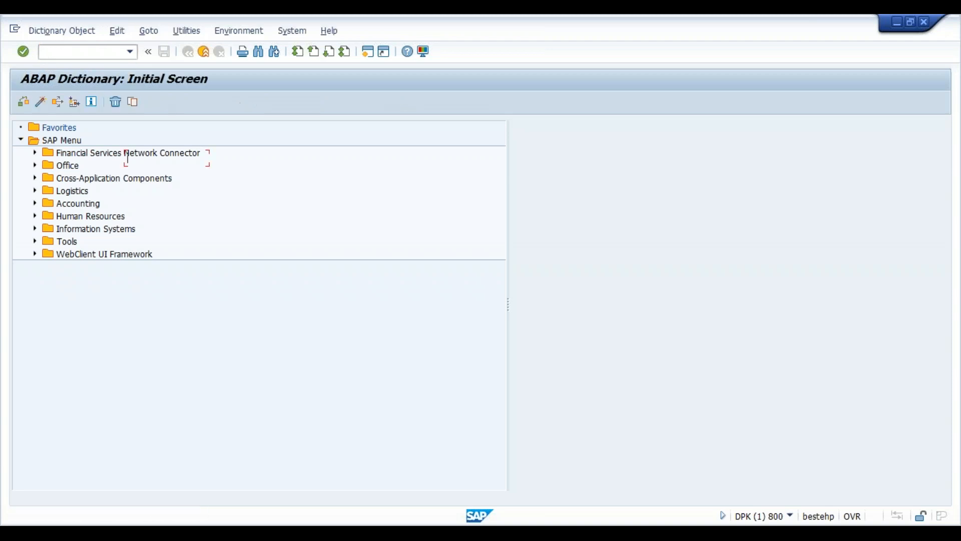
{"action": "type", "text": "mard"}
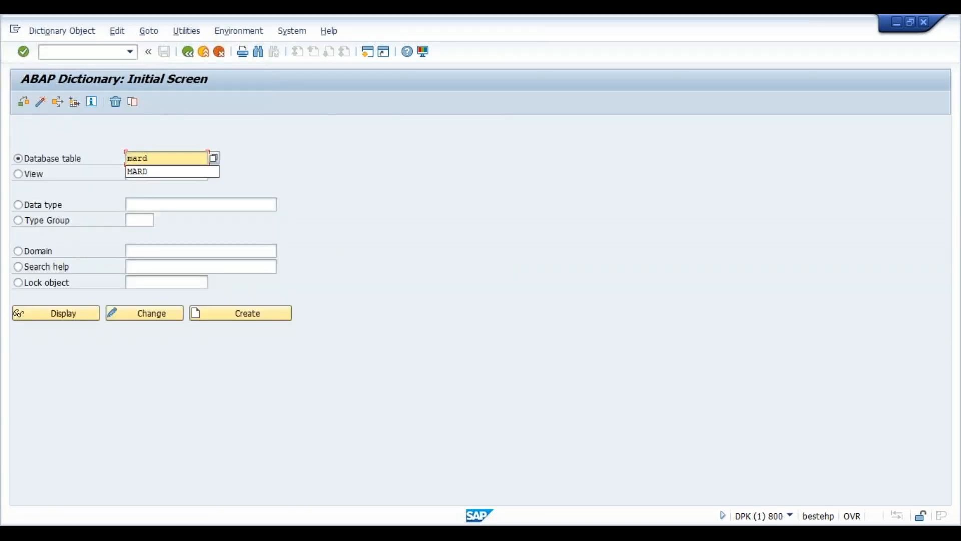
{"action": "left_click", "coordinate": [80, 315]}
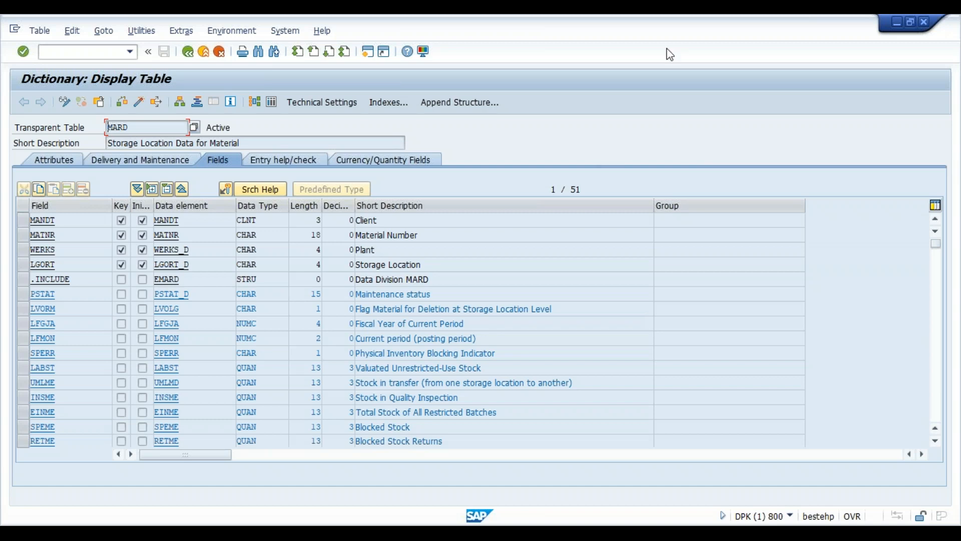
- Open the ABAP Dictionary in a new session with /ose11
{"action": "left_click", "coordinate": [708, 33]}
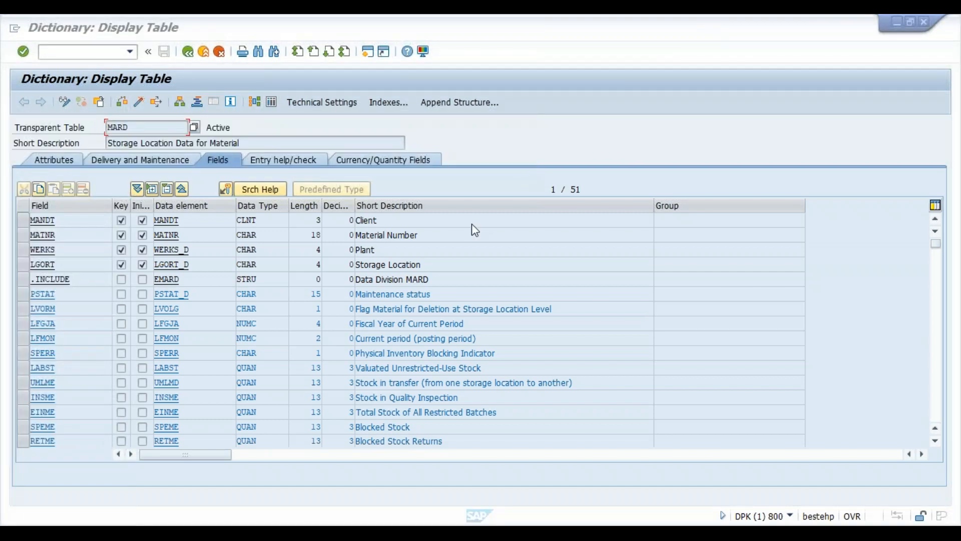
{"action": "left_click", "coordinate": [99, 51]}
{"action": "type", "text": "/ose11"}
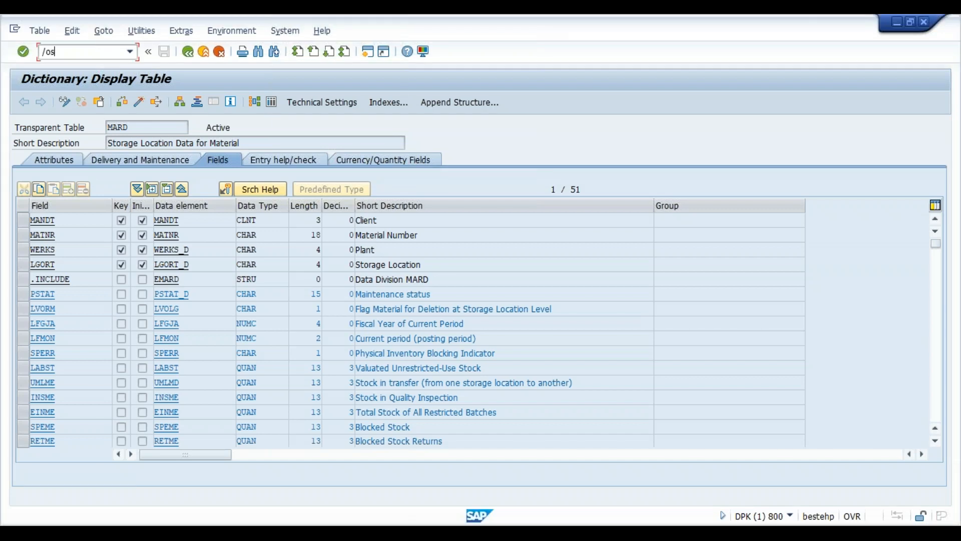
{"action": "key", "text": "Return"}
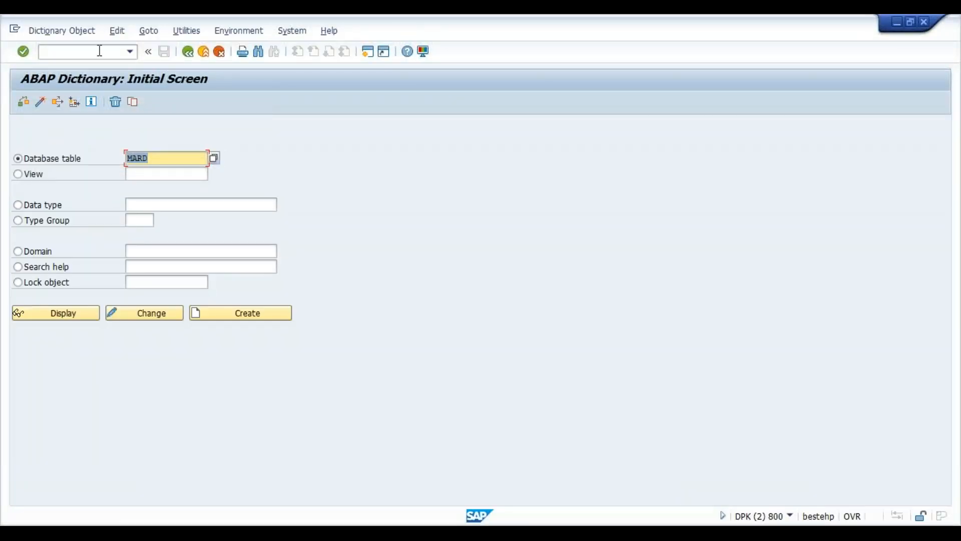
- Create data type ZST_MARD as a structure and begin its short description with 'Material related'
{"action": "left_click", "coordinate": [55, 205]}
{"action": "type", "text": "zst"}
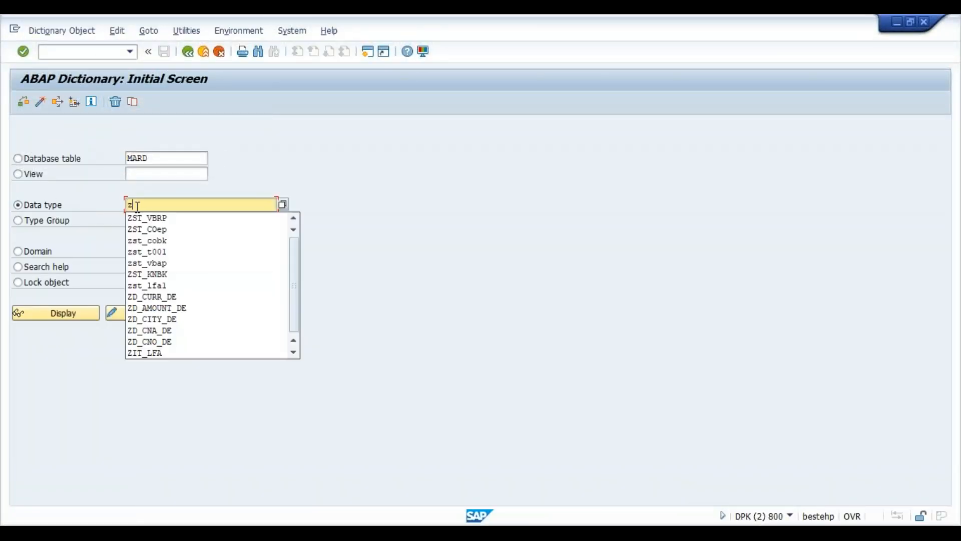
{"action": "type", "text": "_"}
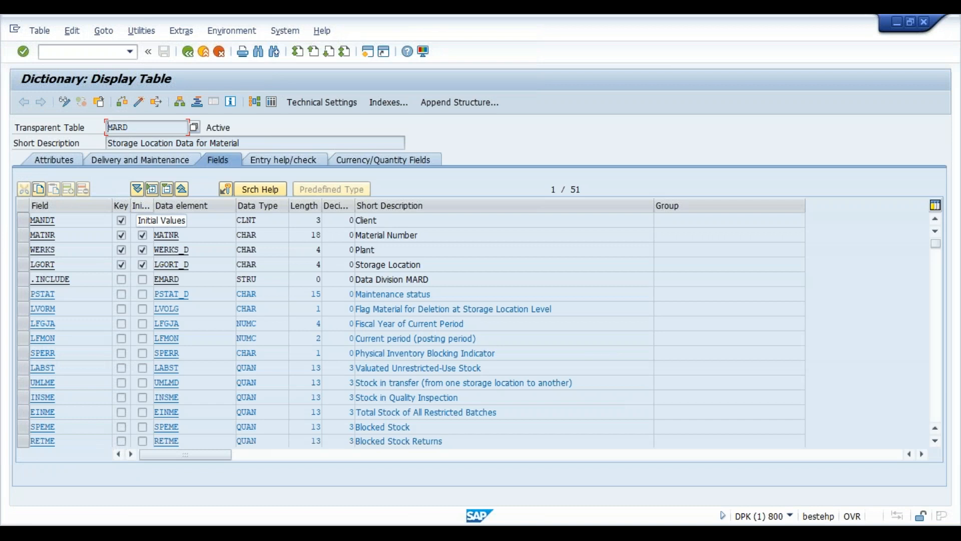
{"action": "key", "text": "alt+Tab"}
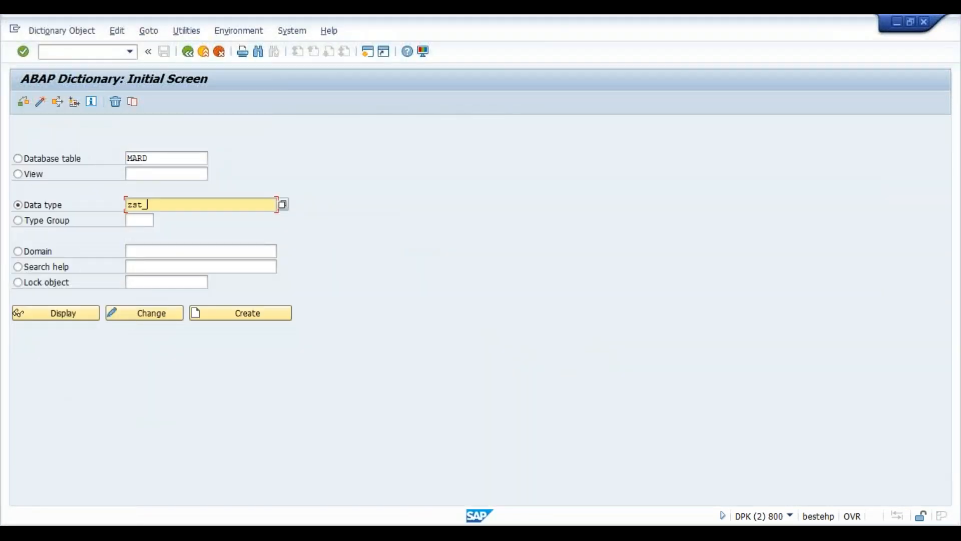
{"action": "type", "text": "mard"}
{"action": "left_click", "coordinate": [265, 318]}
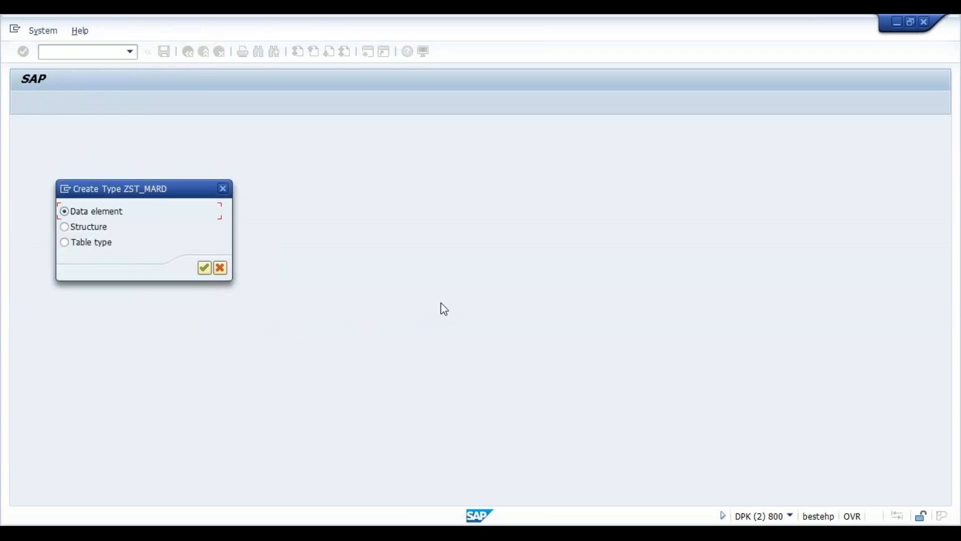
{"action": "left_click", "coordinate": [106, 229]}
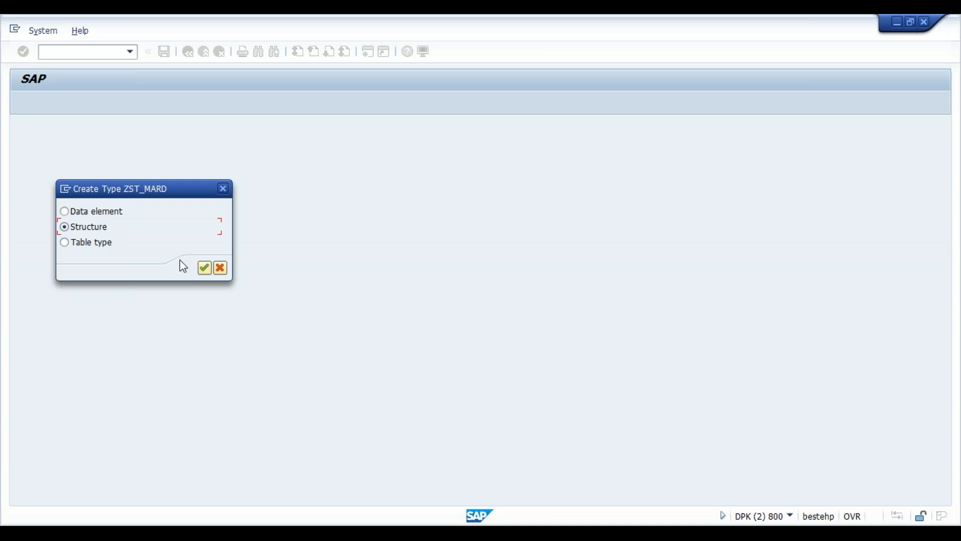
{"action": "left_click", "coordinate": [205, 268]}
{"action": "type", "text": "Material"}
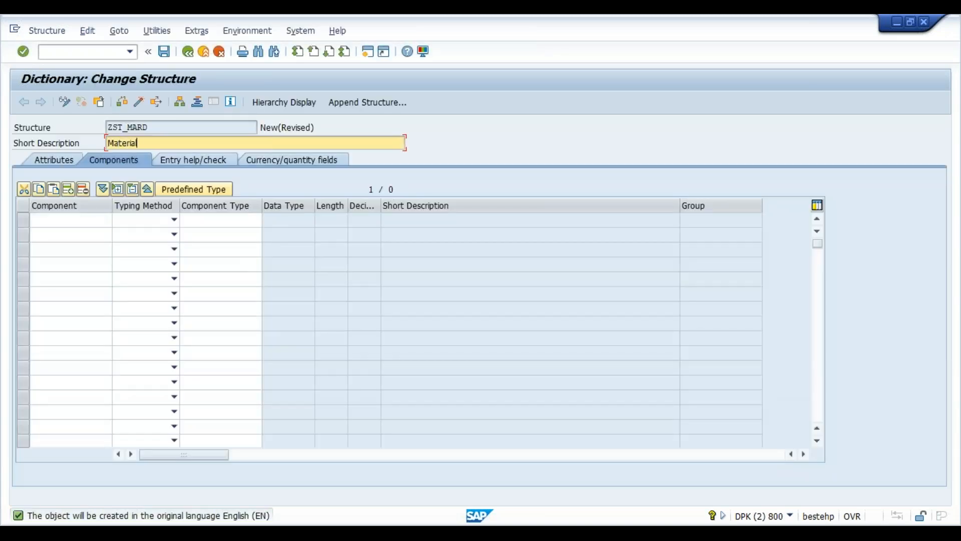
{"action": "type", "text": " relatedt"}
- Finish the description as 'Material related to Storage' and clear a wrongly pasted component
{"action": "key", "text": "BackSpace"}
{"action": "type", "text": "to Storage"}
{"action": "left_click", "coordinate": [101, 221]}
{"action": "key", "text": "ctrl+v"}
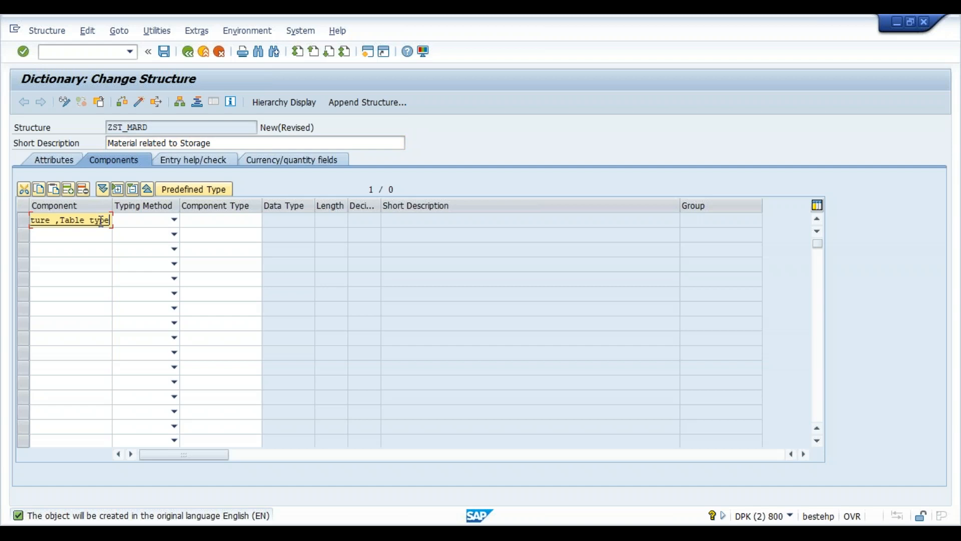
{"action": "key", "text": "BackSpace"}
{"action": "key", "text": "BackSpace"}
{"action": "key", "text": "BackSpace"}
{"action": "key", "text": "BackSpace"}
{"action": "key", "text": "BackSpace"}
{"action": "key", "text": "BackSpace"}
{"action": "key", "text": "BackSpace"}
{"action": "key", "text": "BackSpace"}
{"action": "key", "text": "BackSpace"}
{"action": "key", "text": "BackSpace"}
{"action": "key", "text": "BackSpace"}
{"action": "key", "text": "BackSpace"}
{"action": "key", "text": "BackSpace"}
{"action": "key", "text": "BackSpace"}
{"action": "key", "text": "BackSpace"}
{"action": "key", "text": "BackSpace"}
{"action": "key", "text": "BackSpace"}
{"action": "key", "text": "BackSpace"}
{"action": "key", "text": "BackSpace"}
{"action": "key", "text": "BackSpace"}
{"action": "key", "text": "BackSpace"}
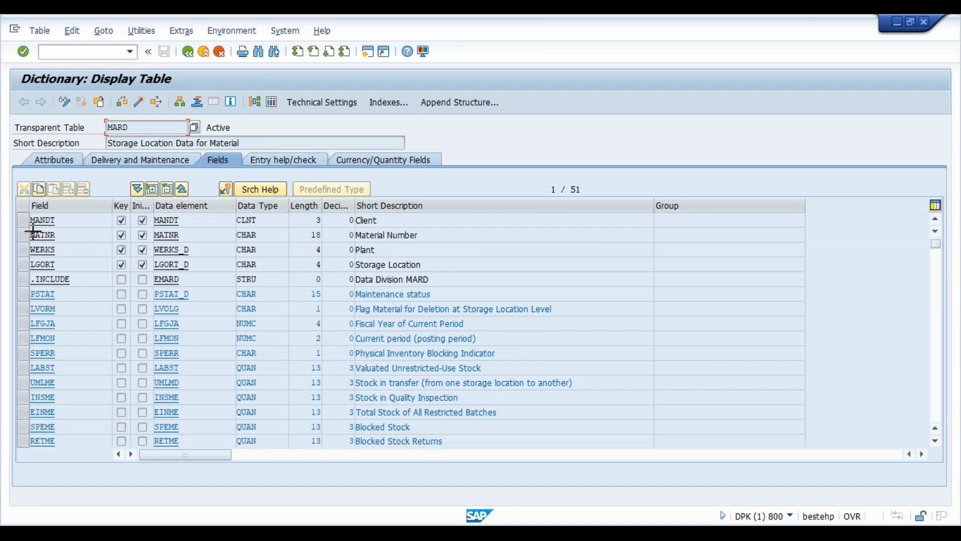
- Copy MATNR, WERKS and LGORT from the MARD field list as components and add PSTAT
{"action": "key", "text": "ctrl+y"}
{"action": "left_click_drag", "start_coordinate": [30, 235], "coordinate": [67, 260]}
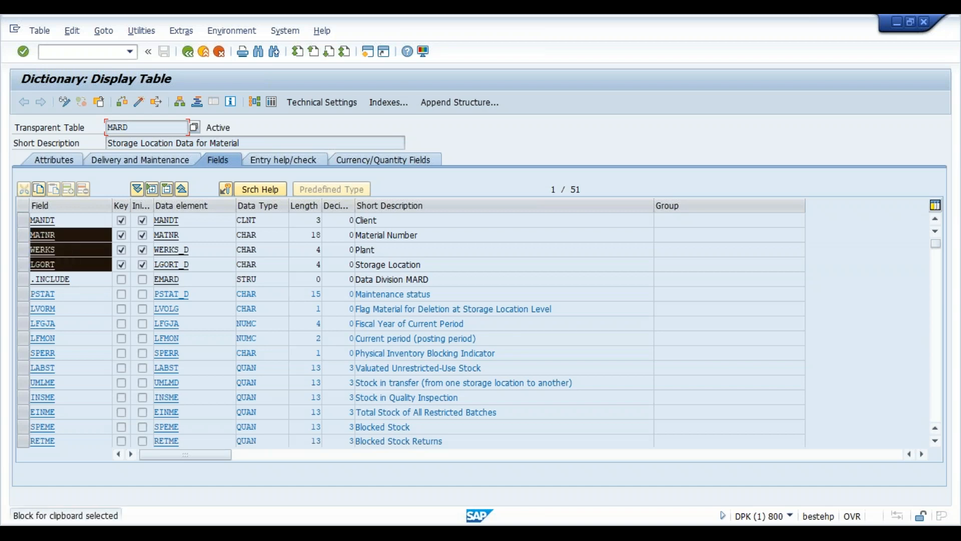
{"action": "key", "text": "ctrl+c"}
{"action": "key", "text": "alt+Tab"}
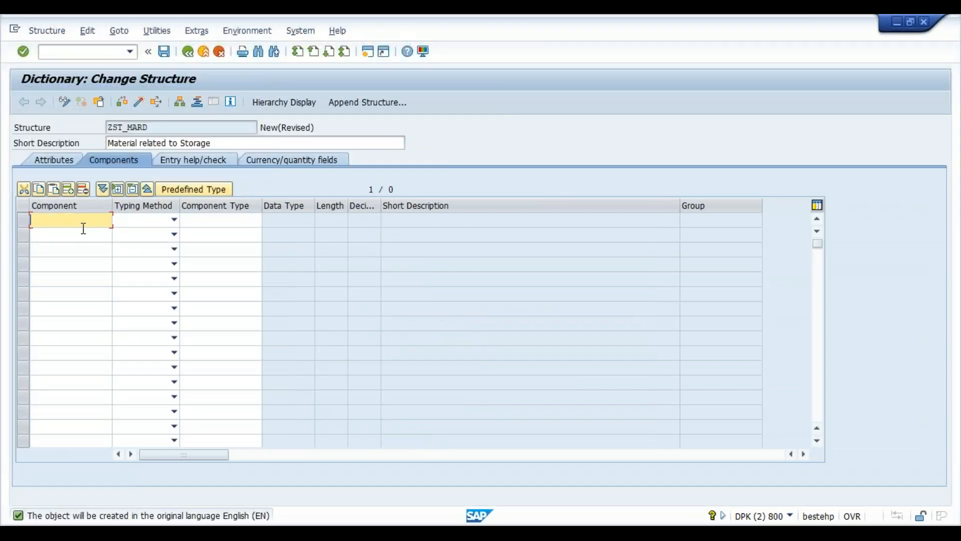
{"action": "key", "text": "ctrl+v"}
{"action": "key", "text": "alt+Tab"}
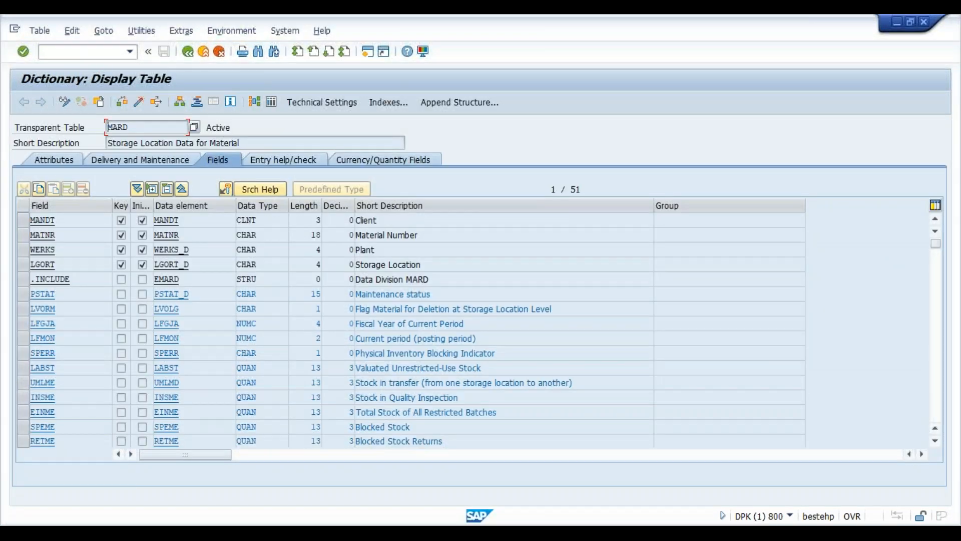
{"action": "key", "text": "alt+Tab"}
{"action": "left_click", "coordinate": [79, 262]}
{"action": "type", "text": "pstat"}
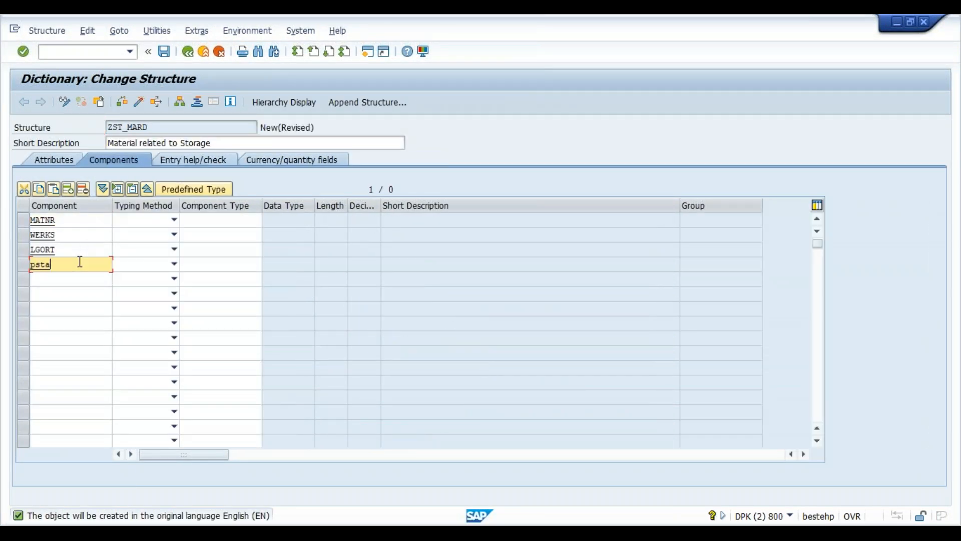
- Set the typing method of all four components to Types
{"action": "left_click", "coordinate": [173, 220]}
{"action": "left_click", "coordinate": [165, 234]}
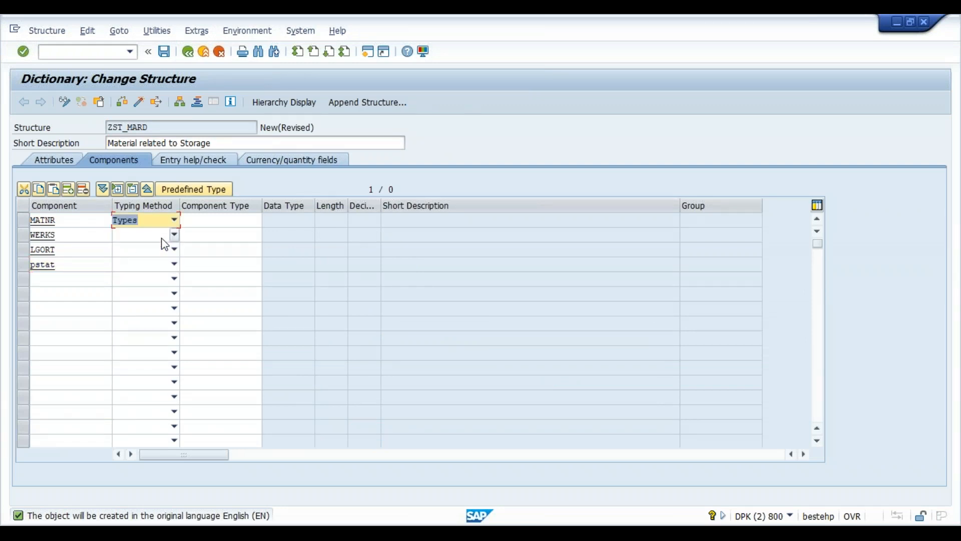
{"action": "left_click", "coordinate": [166, 239]}
{"action": "left_click", "coordinate": [159, 248]}
{"action": "left_click", "coordinate": [161, 252]}
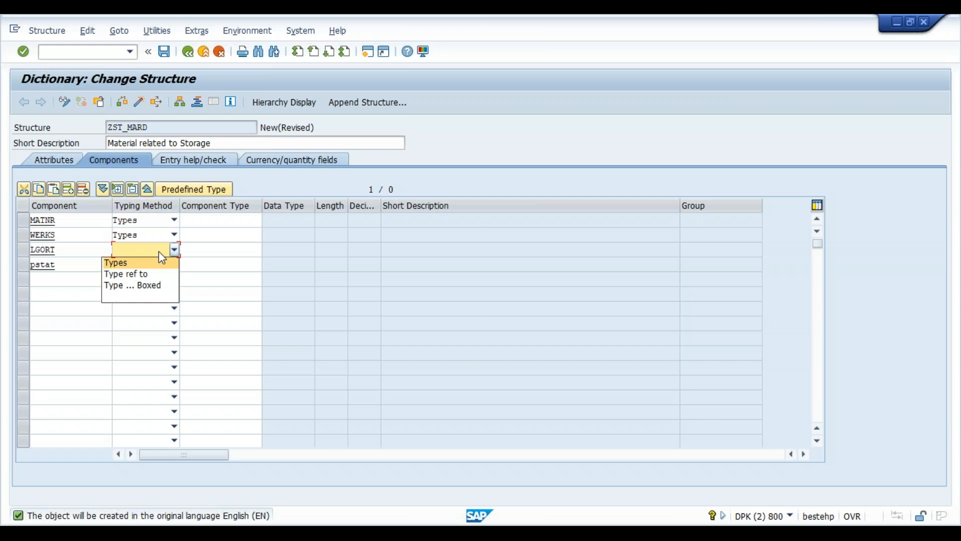
{"action": "left_click", "coordinate": [157, 260]}
{"action": "left_click", "coordinate": [158, 262]}
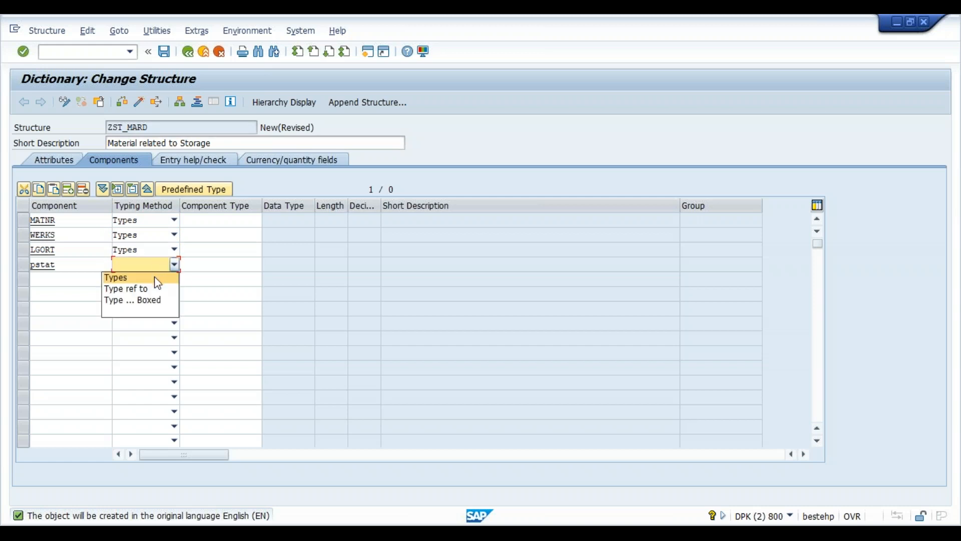
{"action": "left_click", "coordinate": [156, 274]}
- Enter MATNR as the MATNR component's type, after checking MARD's field types
{"action": "left_click", "coordinate": [213, 221]}
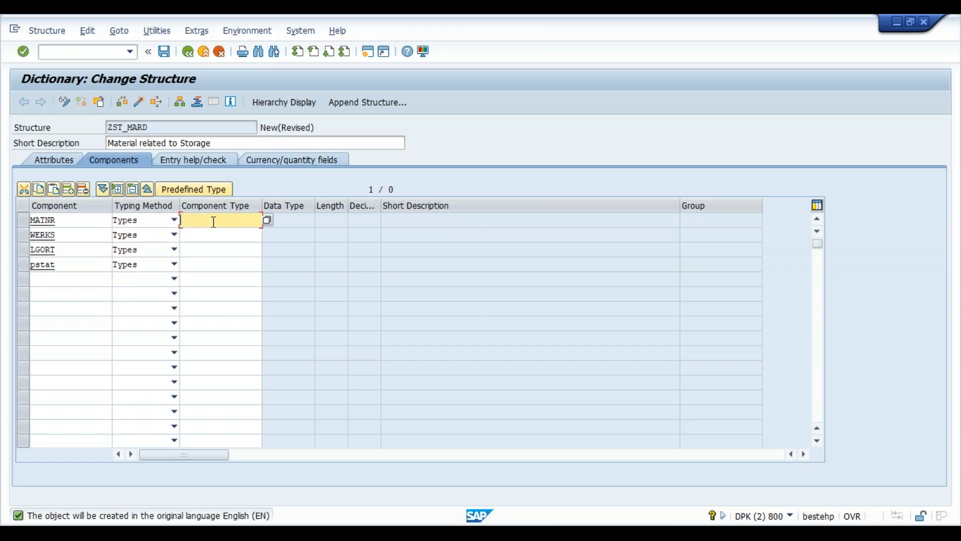
{"action": "key", "text": "alt+Tab"}
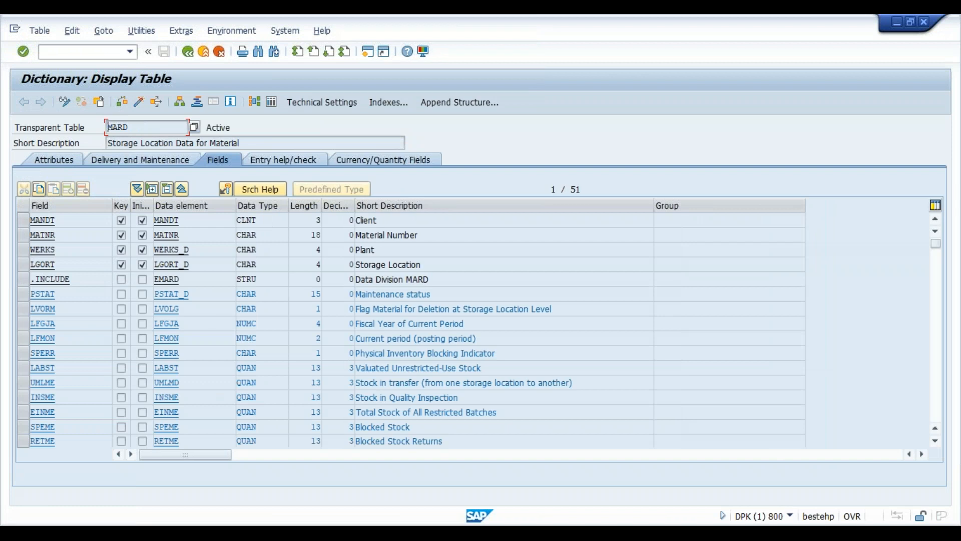
{"action": "key", "text": "alt+Tab"}
{"action": "left_click", "coordinate": [231, 224]}
{"action": "type", "text": "matnr"}
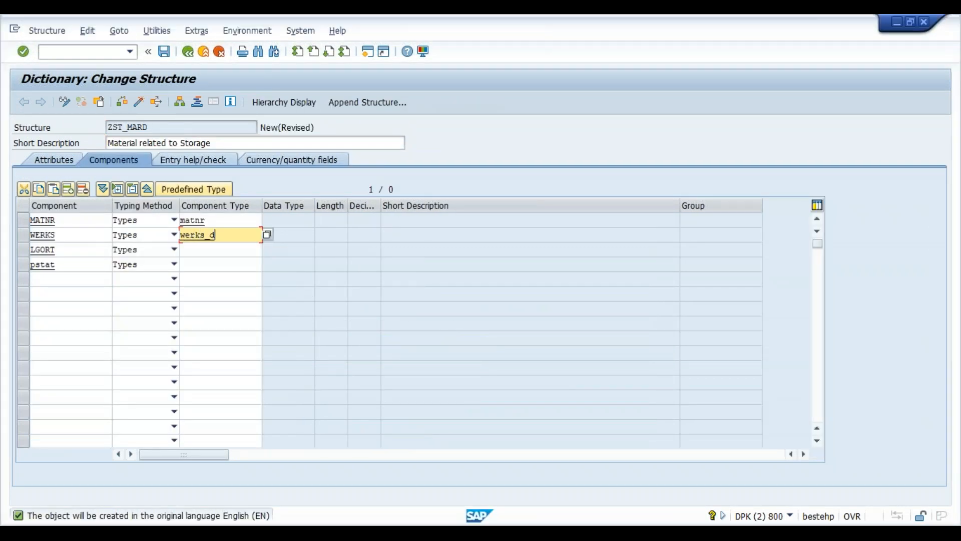
- Type LGORT_D and PSTAT_D for LGORT and PSTAT, validate, and activate the structure
{"action": "left_click", "coordinate": [220, 249]}
{"action": "key", "text": "alt+Tab"}
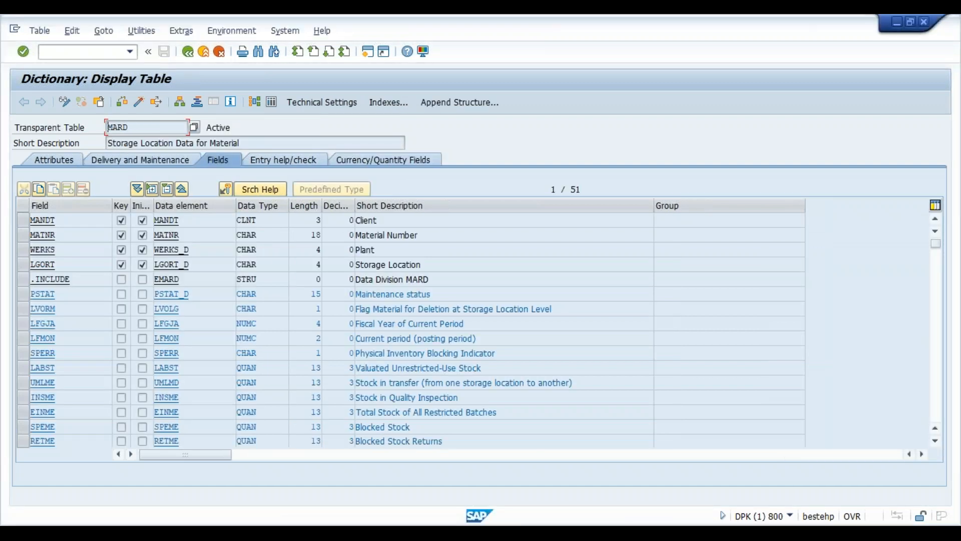
{"action": "key", "text": "alt+Tab"}
{"action": "type", "text": "lgor"}
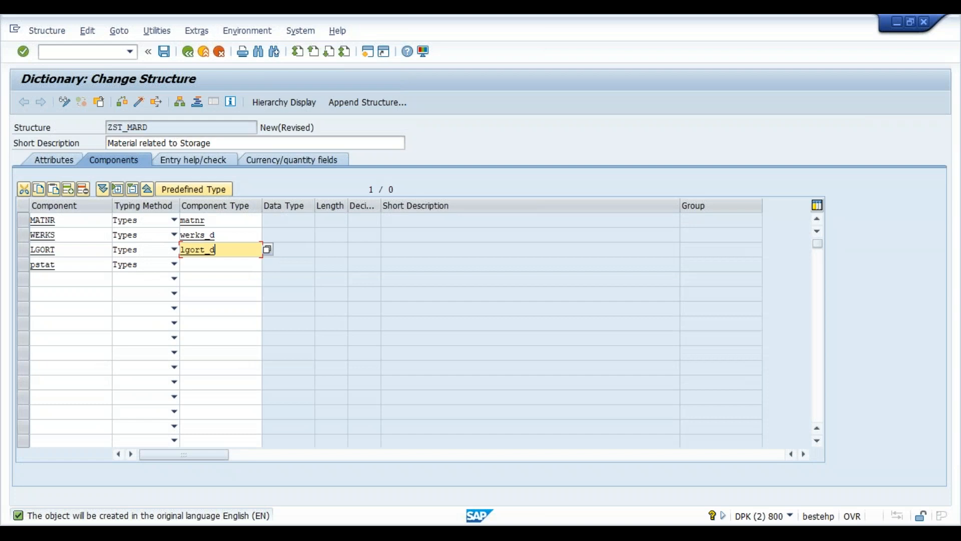
{"action": "key", "text": "alt+Tab"}
{"action": "key", "text": "alt+Tab"}
{"action": "key", "text": "alt+Tab"}
{"action": "key", "text": "alt+Tab"}
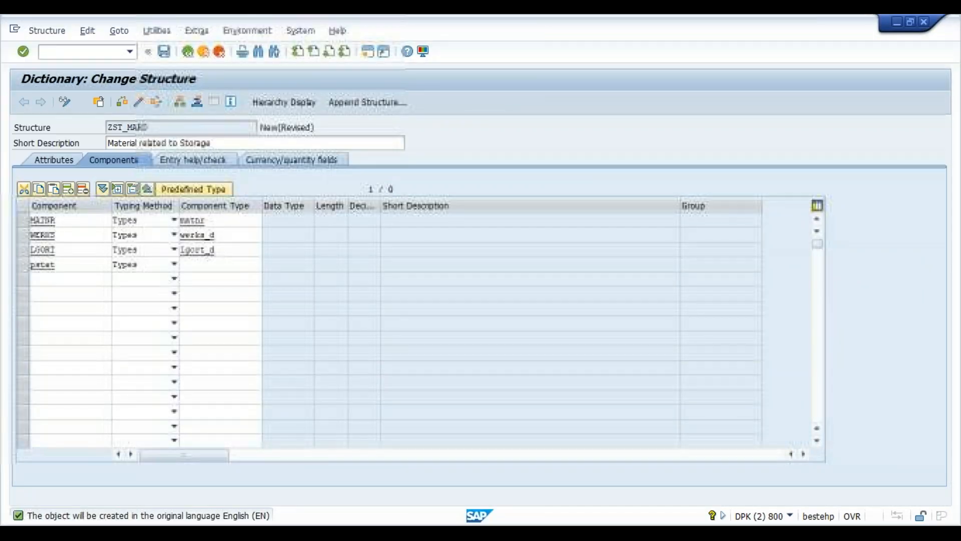
{"action": "left_click", "coordinate": [226, 269]}
{"action": "type", "text": "pstat_d"}
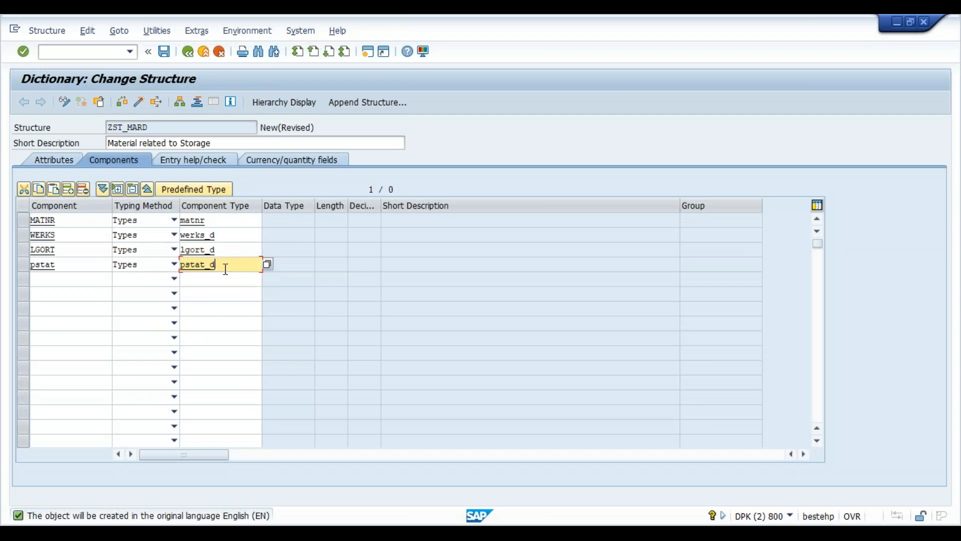
{"action": "key", "text": "Return"}
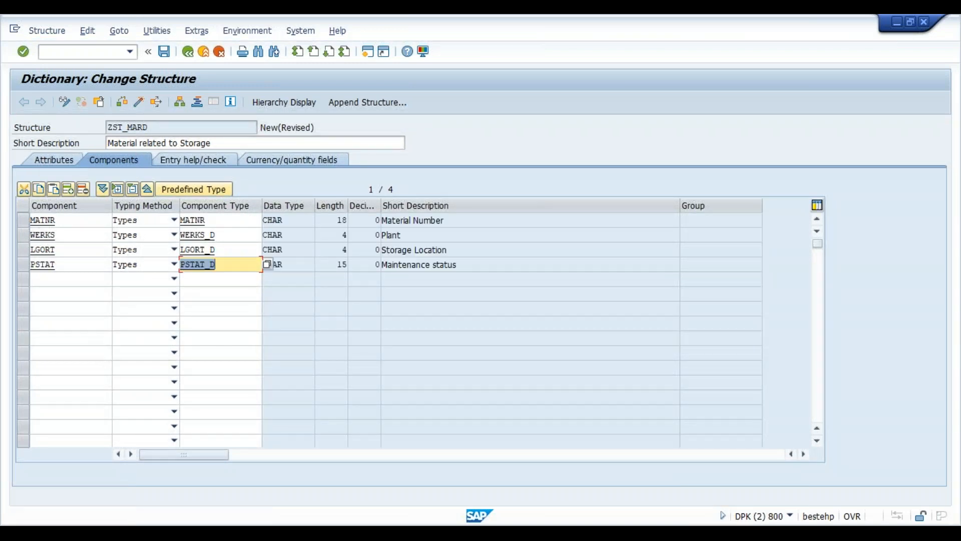
{"action": "left_click", "coordinate": [139, 101]}
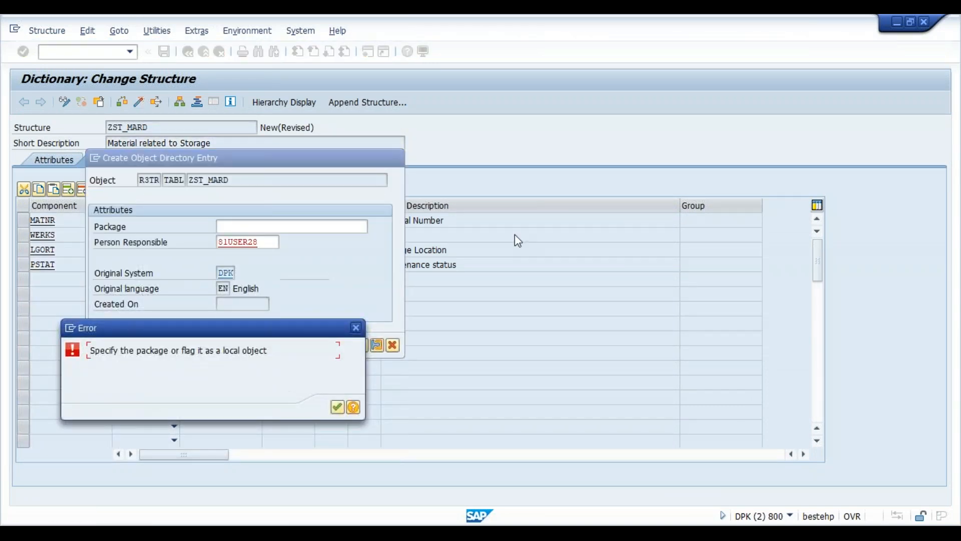
- Save ZST_MARD to the previously used Z package and workbench request, confirm activation, and go back
{"action": "left_click", "coordinate": [337, 406]}
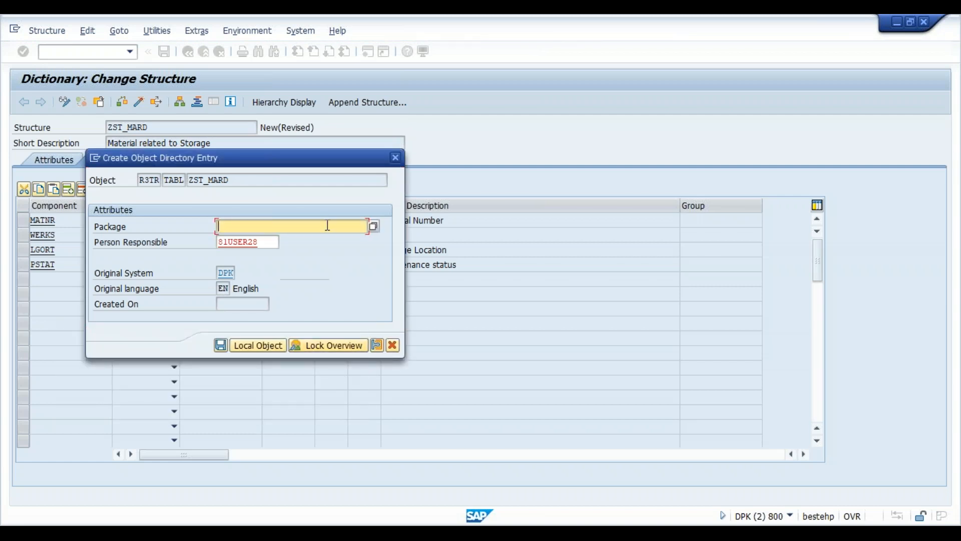
{"action": "type", "text": "z"}
{"action": "key", "text": "Down"}
{"action": "key", "text": "Return"}
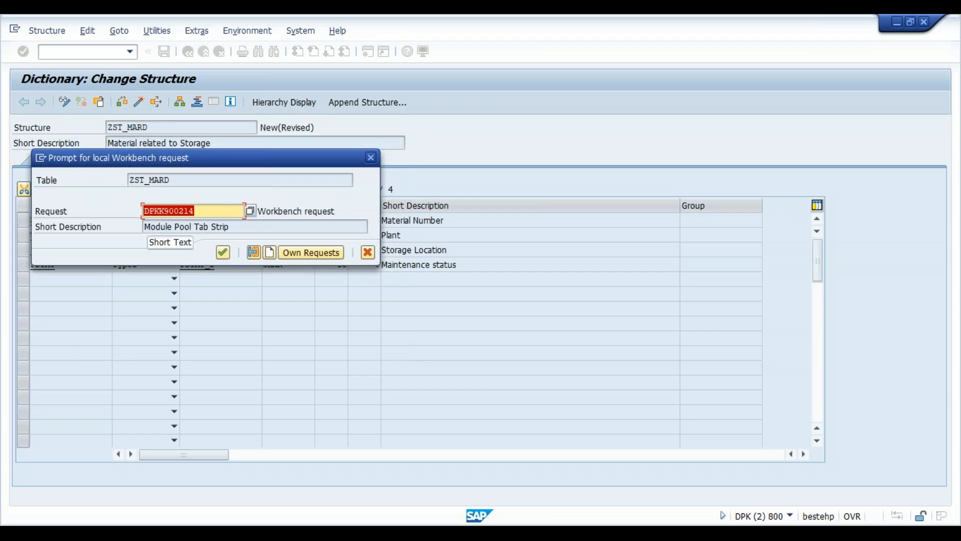
{"action": "key", "text": "Return"}
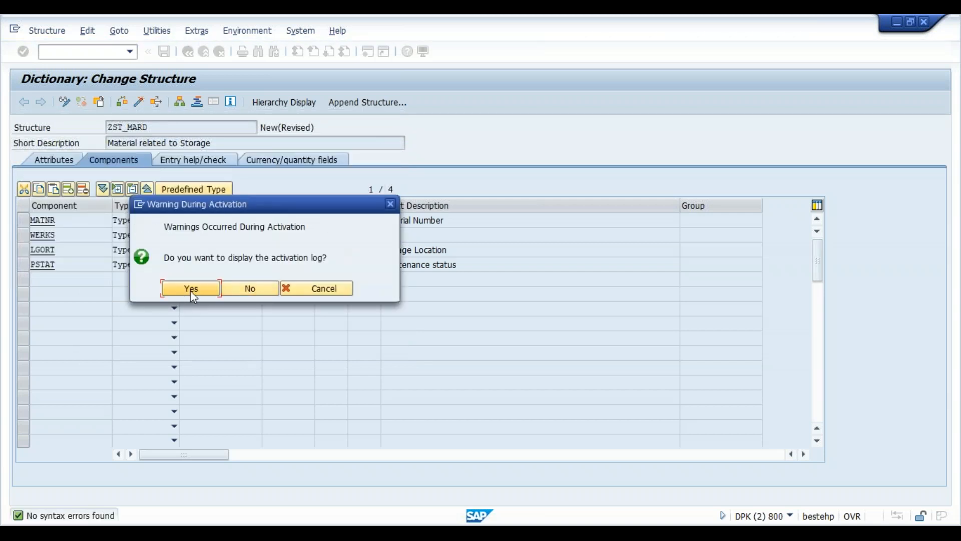
{"action": "left_click", "coordinate": [251, 290]}
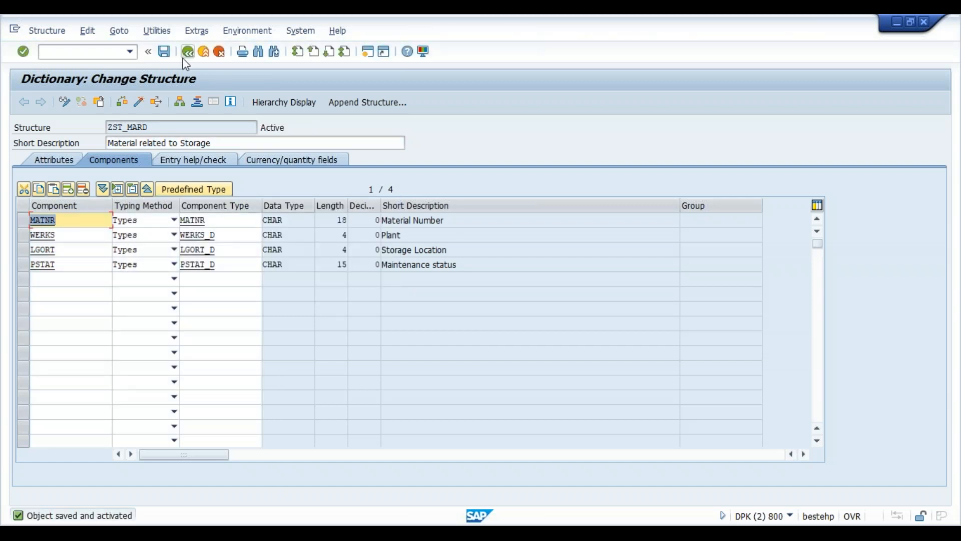
{"action": "left_click", "coordinate": [186, 54]}
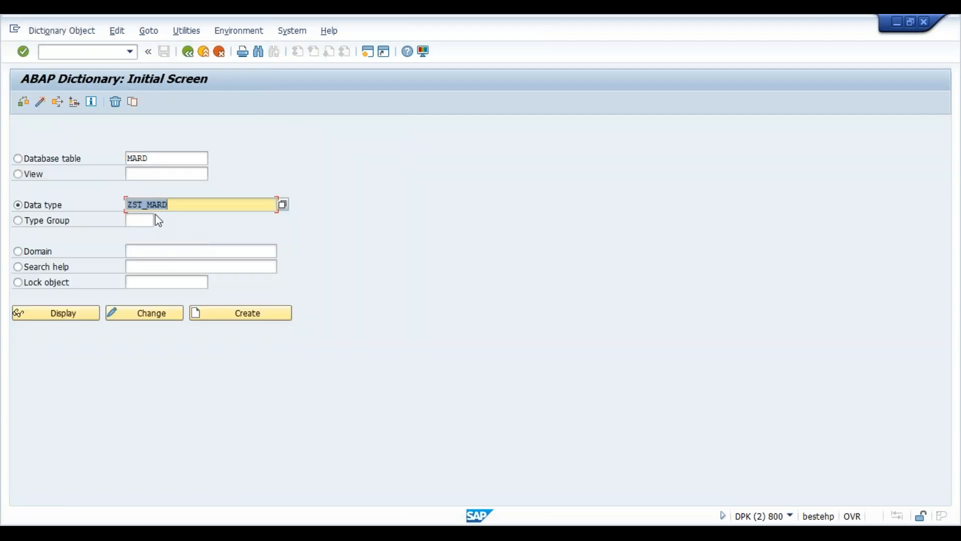
- Rename the data type to ZIT_MARD and create it as a table type
{"action": "left_click", "coordinate": [139, 204]}
{"action": "key", "text": "BackSpace"}
{"action": "type", "text": "i"}
{"action": "left_click", "coordinate": [260, 316]}
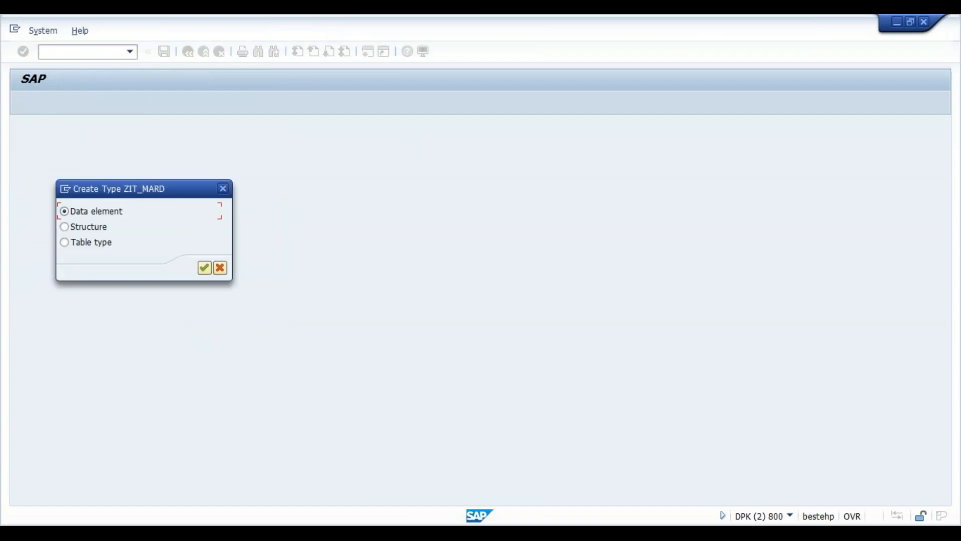
{"action": "left_click", "coordinate": [94, 244]}
{"action": "left_click", "coordinate": [204, 269]}
- Enter short text 'Material Storage Loc realted Data' and line type ZST_MARD
{"action": "type", "text": "Material Storage Loc realted Data"}
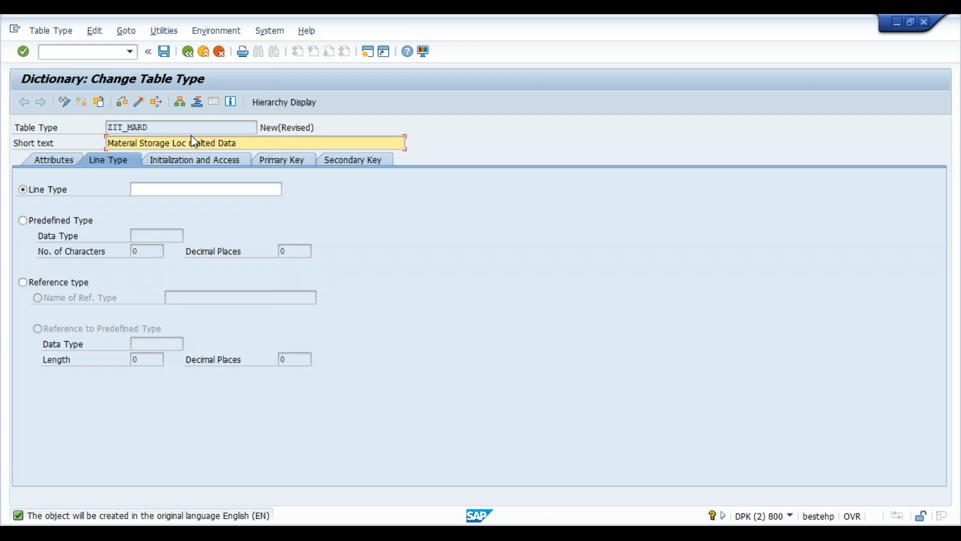
{"action": "left_click", "coordinate": [212, 191]}
{"action": "type", "text": "zst_mard"}
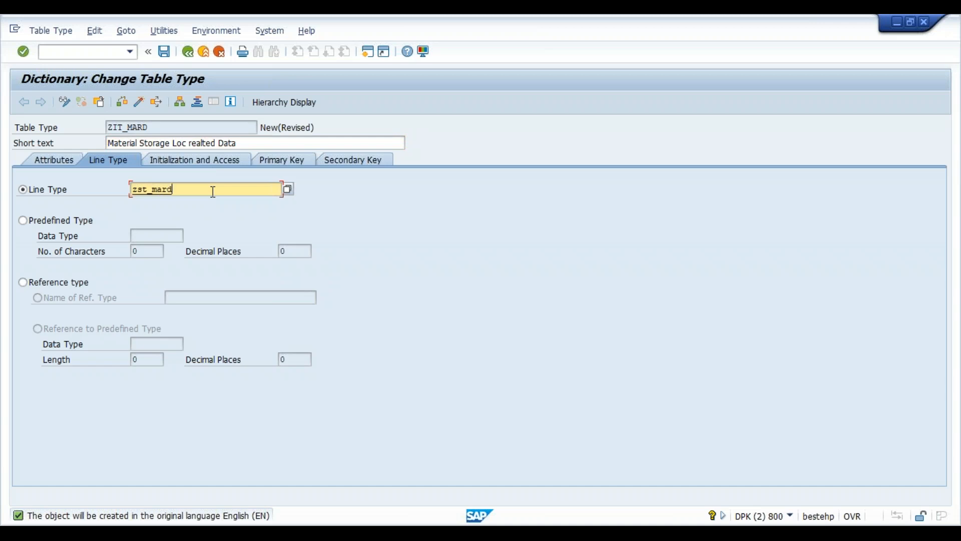
{"action": "key", "text": "Return"}
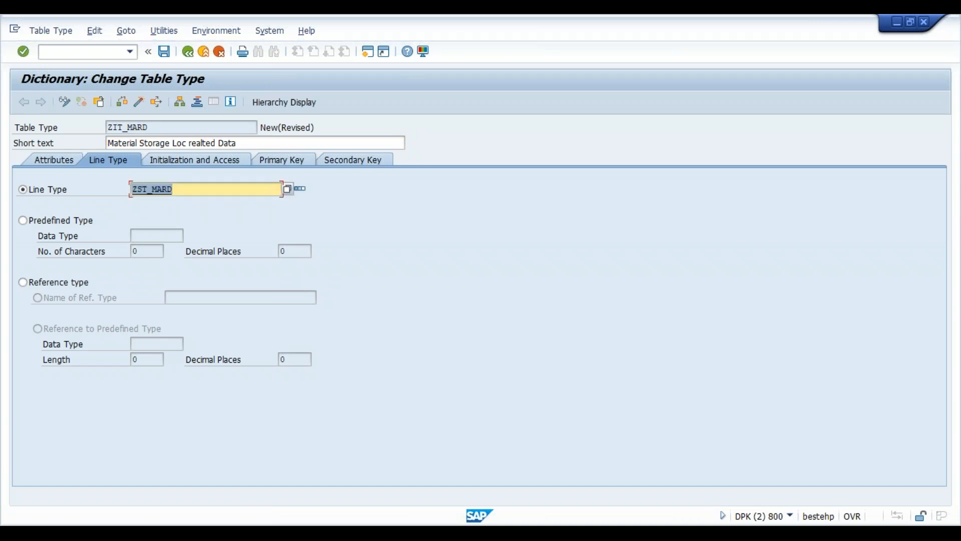
- Activate ZIT_MARD with its package and workbench request, then leave the editor for the MARD window
{"action": "left_click", "coordinate": [140, 102]}
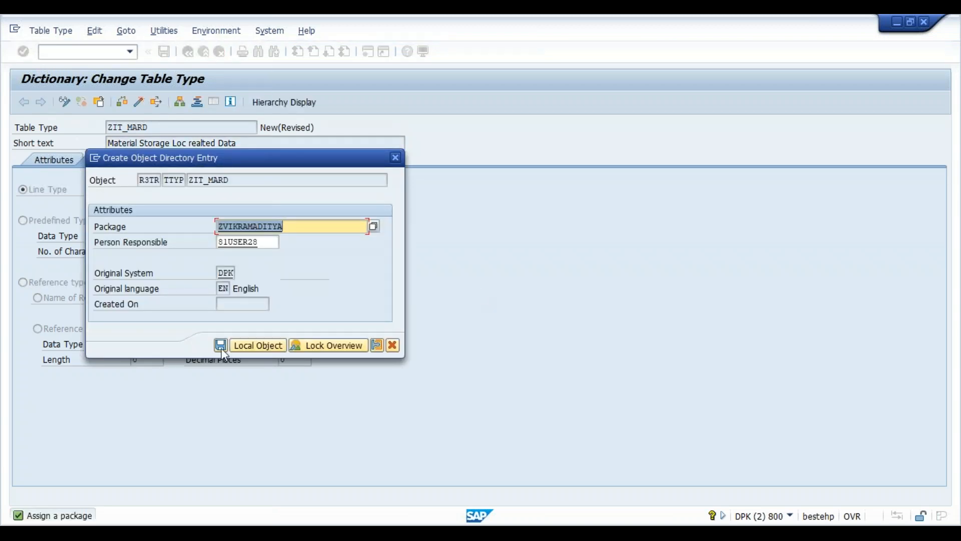
{"action": "left_click", "coordinate": [222, 345]}
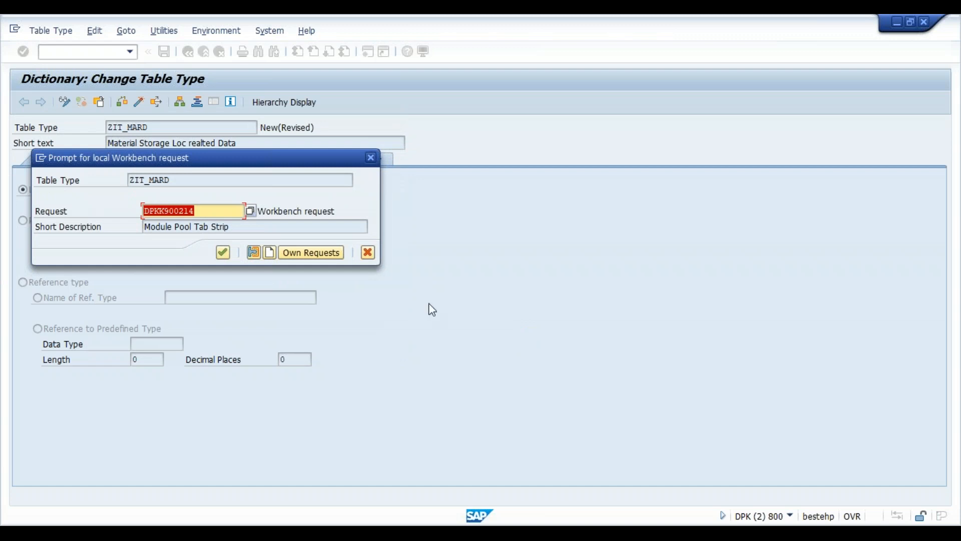
{"action": "left_click", "coordinate": [224, 253]}
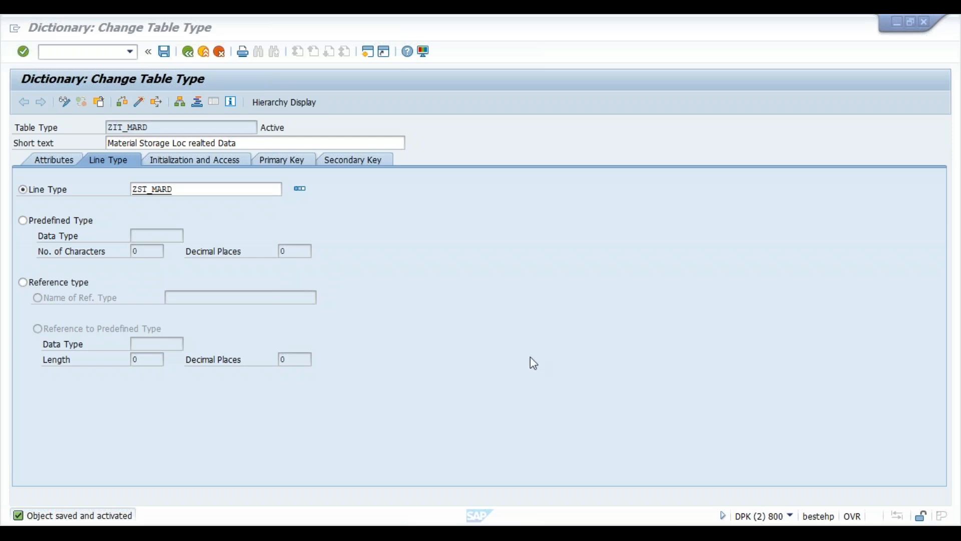
{"action": "left_click", "coordinate": [473, 380]}
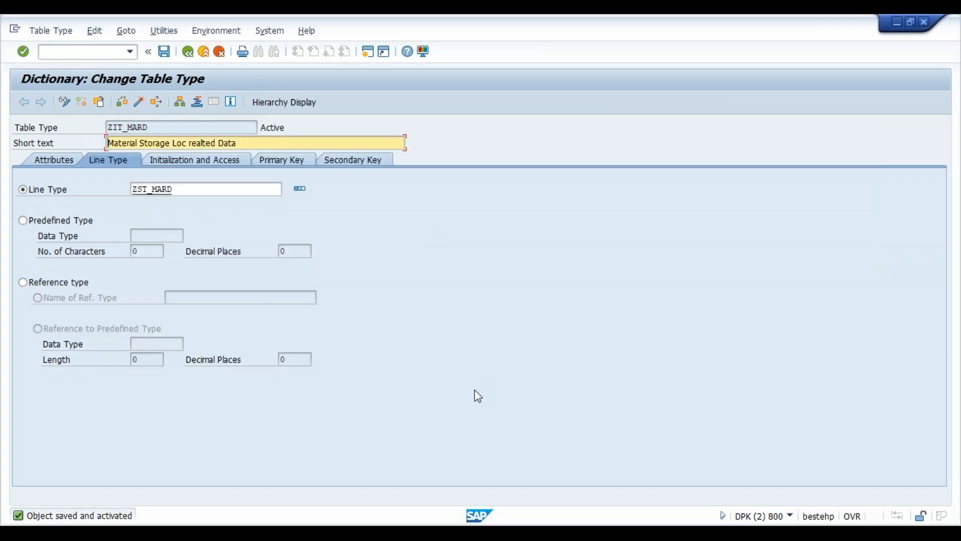
{"action": "left_click", "coordinate": [188, 51]}
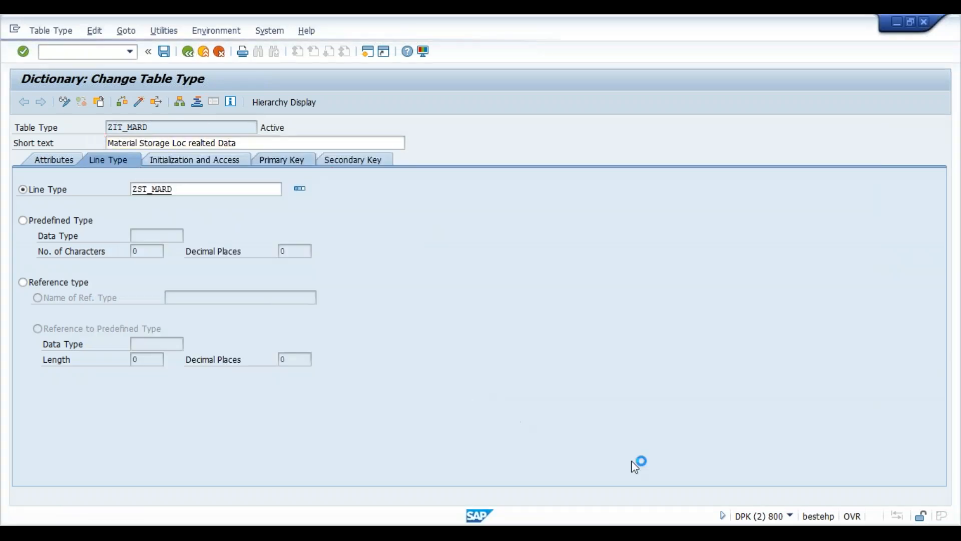
{"action": "mouse_move", "coordinate": [603, 533]}
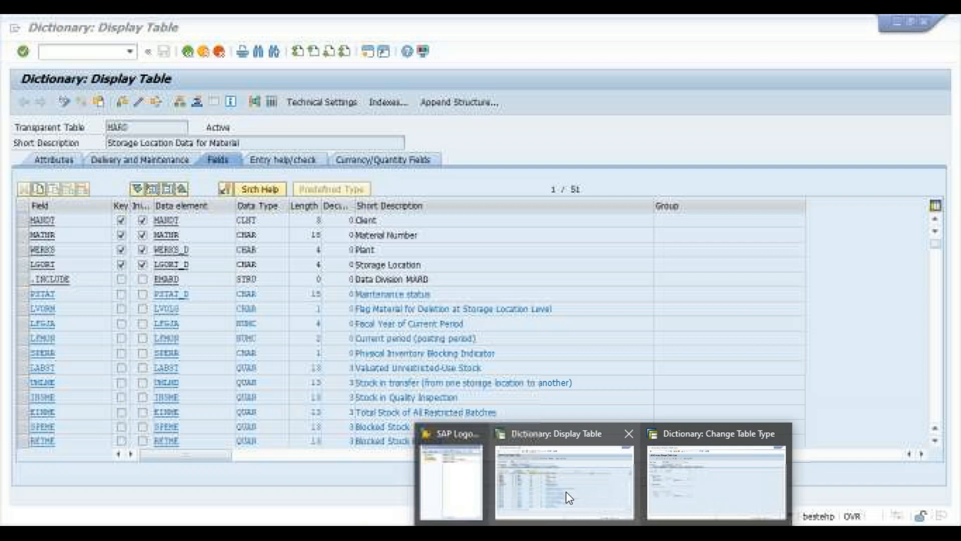
{"action": "left_click", "coordinate": [569, 497]}
{"action": "left_click", "coordinate": [70, 52]}
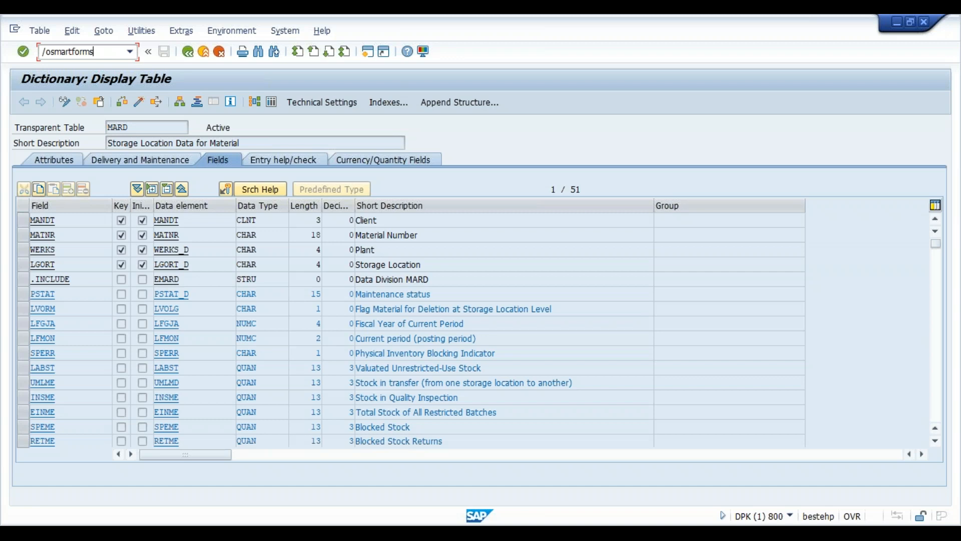
{"action": "key", "text": "Return"}
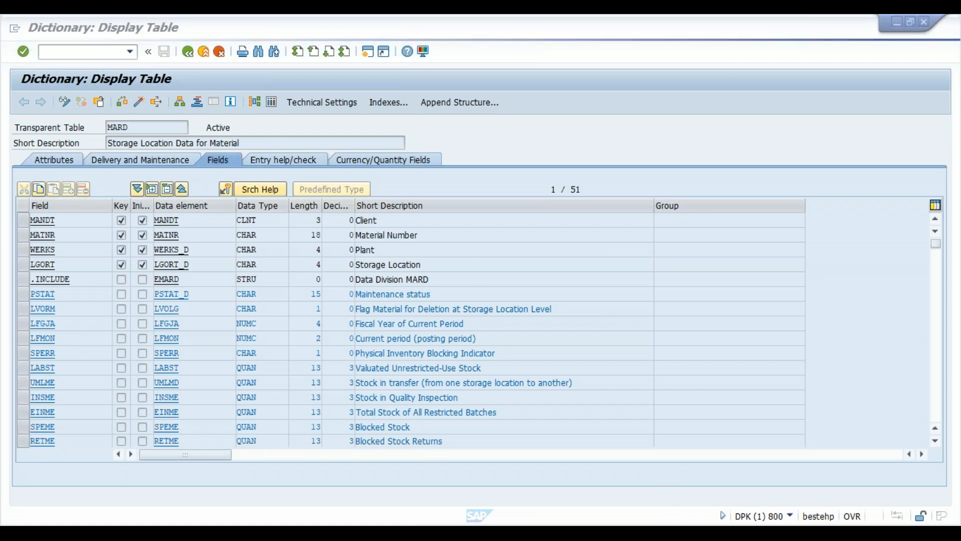
- Log on with the previously used user name and password, continuing past the multiple-logon notice
{"action": "mouse_move", "coordinate": [603, 533]}
{"action": "left_click", "coordinate": [453, 483]}
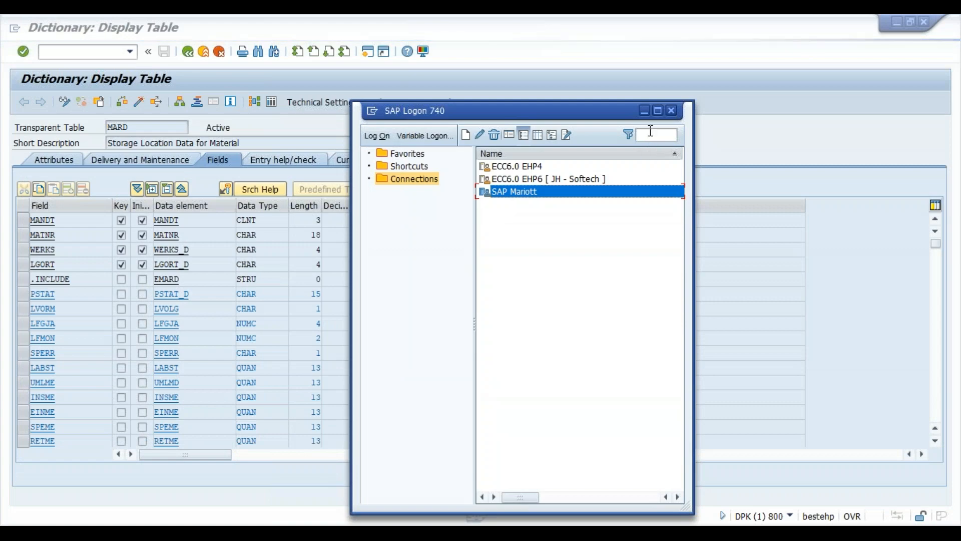
{"action": "left_click", "coordinate": [645, 113]}
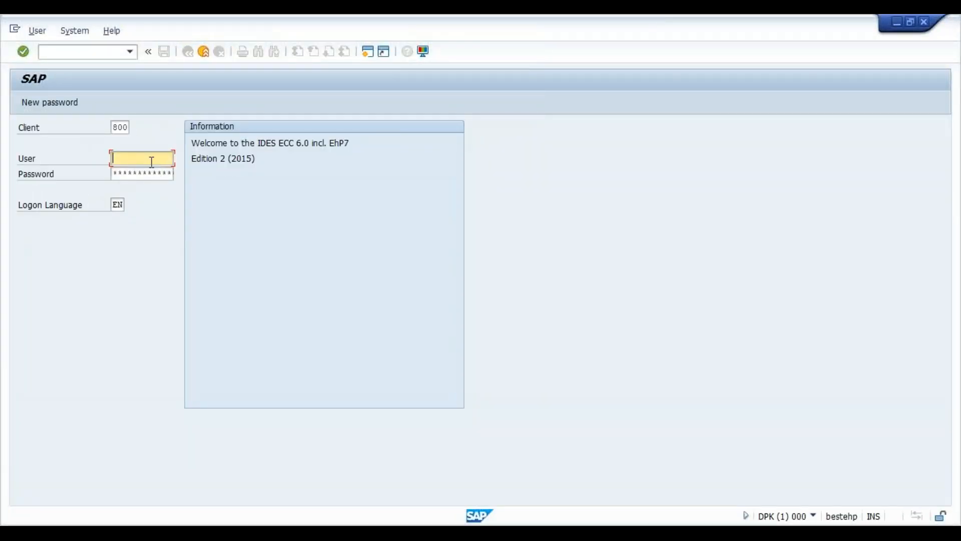
{"action": "left_click", "coordinate": [151, 161]}
{"action": "key", "text": "Down"}
{"action": "key", "text": "Return"}
{"action": "key", "text": "Tab"}
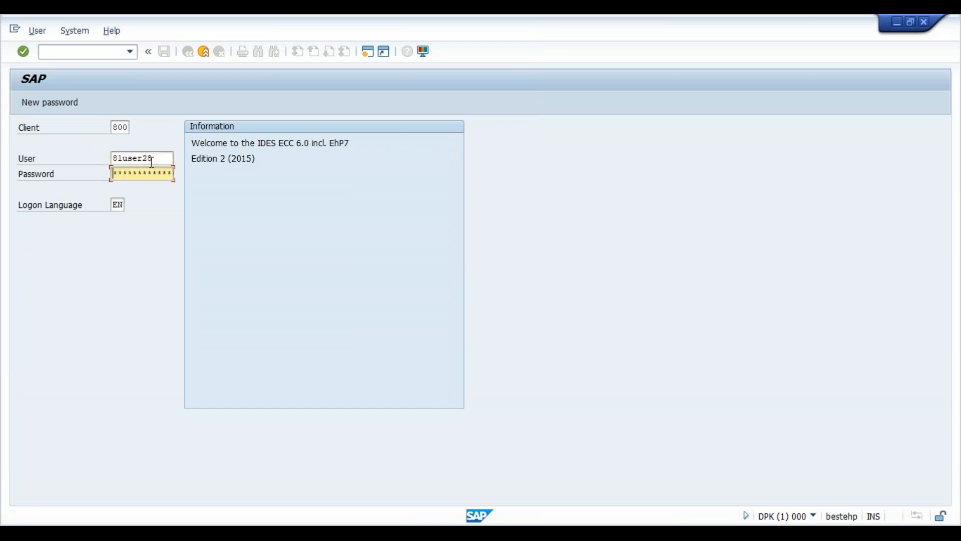
{"action": "type", "text": "**"}
{"action": "key", "text": "Return"}
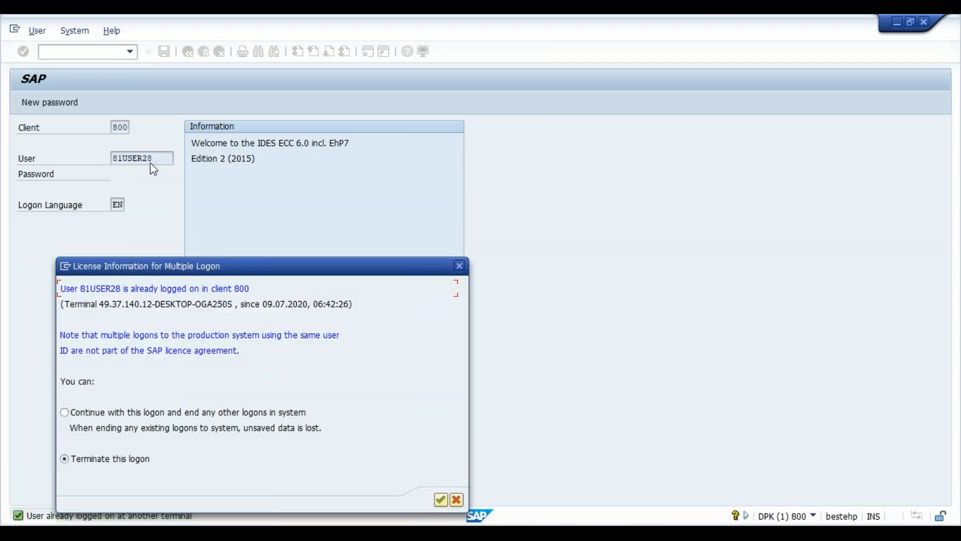
{"action": "left_click", "coordinate": [170, 413]}
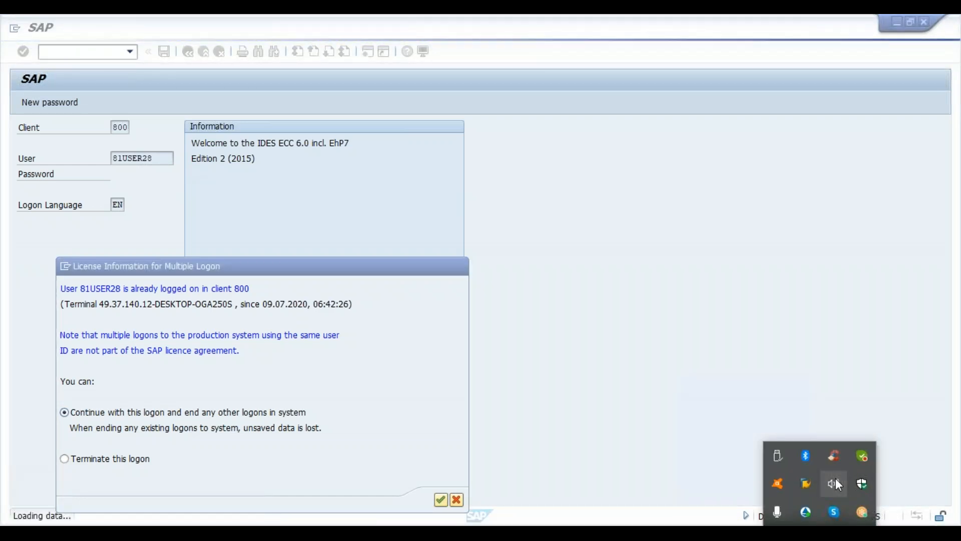
- Lower the speaker volume and bring up the open SAP window previews
{"action": "left_click", "coordinate": [836, 480]}
{"action": "left_click", "coordinate": [824, 507]}
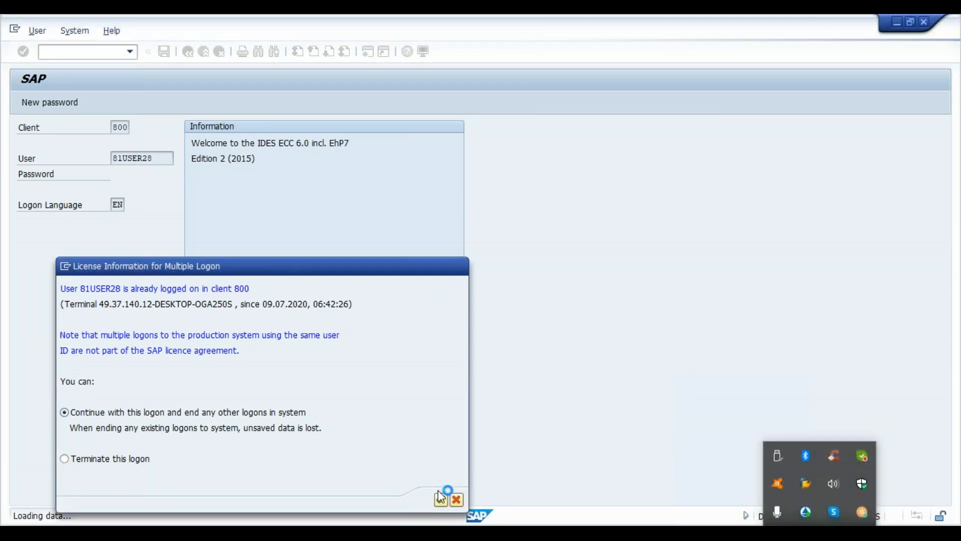
{"action": "left_click", "coordinate": [604, 533]}
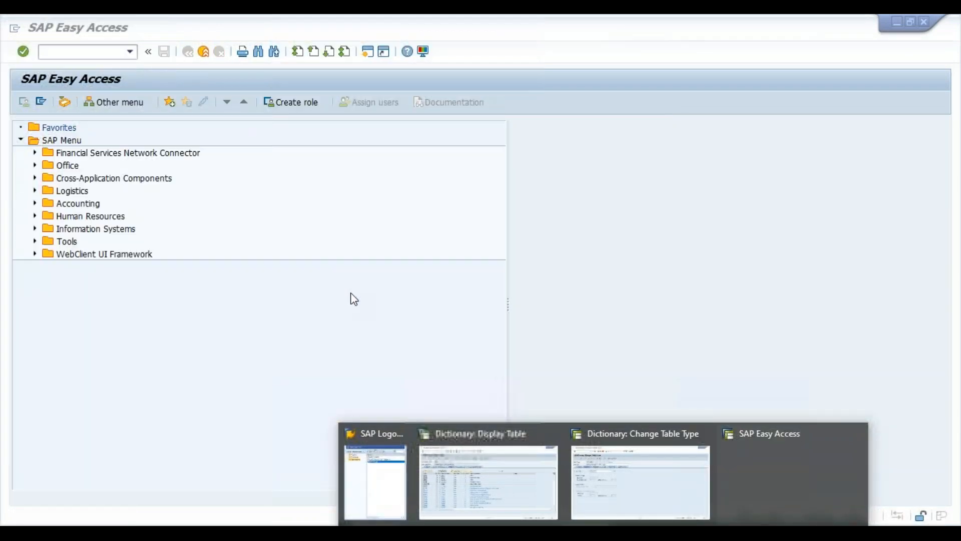
- Start transaction SMARTFORMS from the SAP Easy Access window
{"action": "left_click", "coordinate": [354, 299]}
{"action": "left_click", "coordinate": [77, 55]}
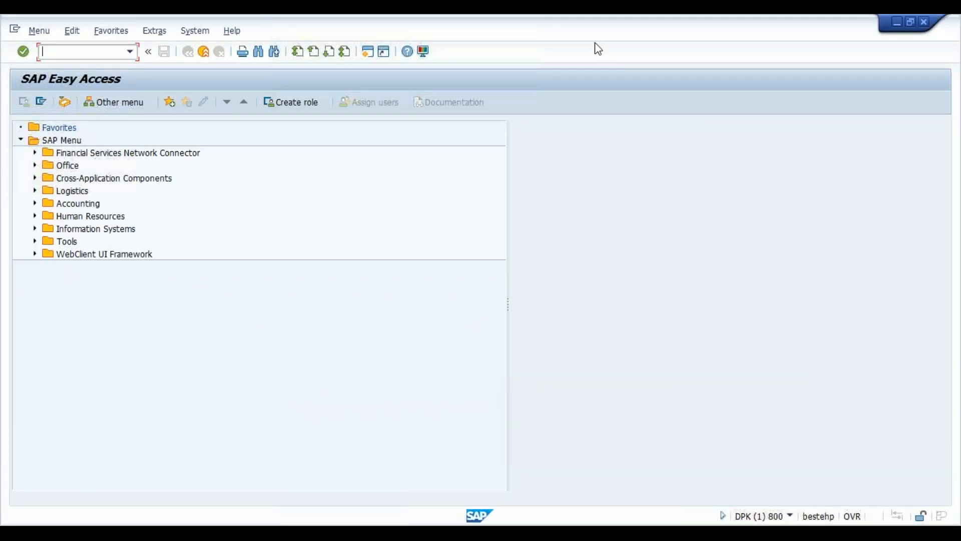
{"action": "type", "text": "smartforms"}
{"action": "key", "text": "Return"}
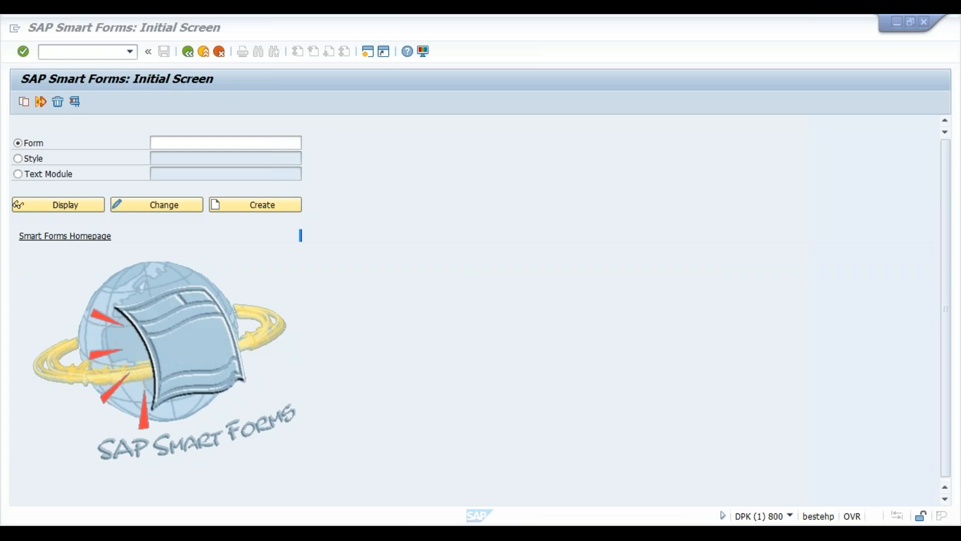
- Enter zdxc_mard_sf as the form name
{"action": "left_click", "coordinate": [220, 143]}
{"action": "type", "text": "zdxc_"}
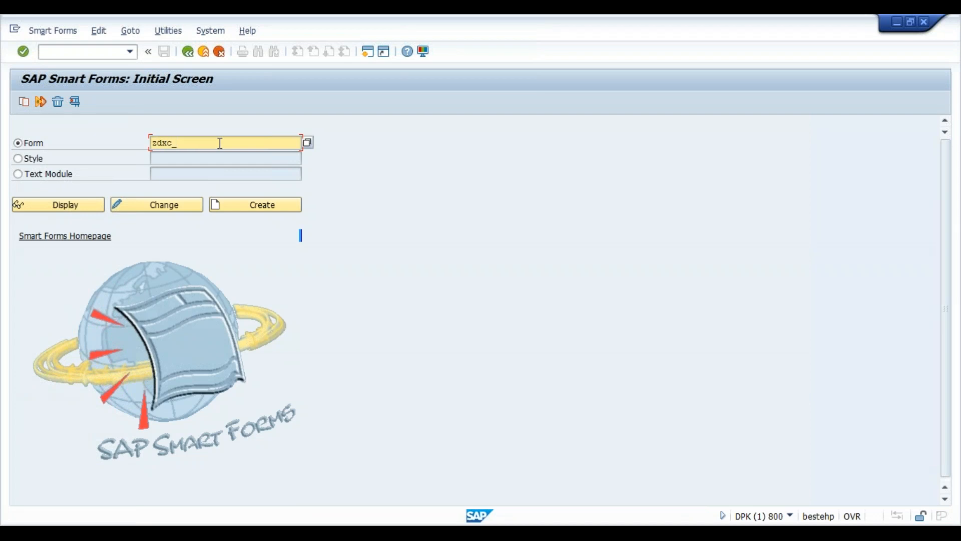
{"action": "type", "text": "mard"}
{"action": "type", "text": "_sf"}
- Create form ZDXC_MARD_SF, widen the Form Painter pane, and toggle it off and on
{"action": "left_click", "coordinate": [271, 209]}
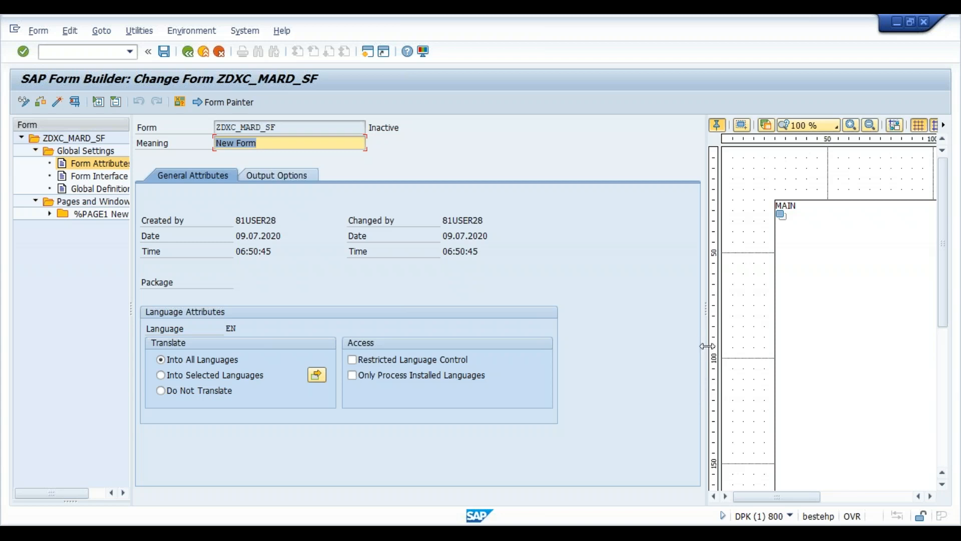
{"action": "mouse_move", "coordinate": [706, 350]}
{"action": "left_mouse_down"}
{"action": "mouse_move", "coordinate": [544, 332]}
{"action": "mouse_move", "coordinate": [498, 341]}
{"action": "left_mouse_up"}
{"action": "left_click", "coordinate": [184, 258]}
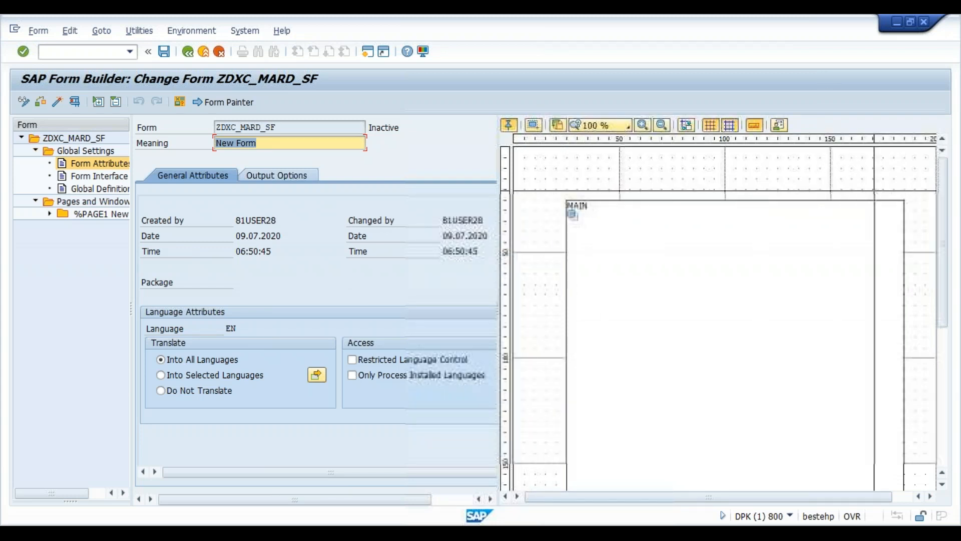
{"action": "left_click", "coordinate": [225, 103]}
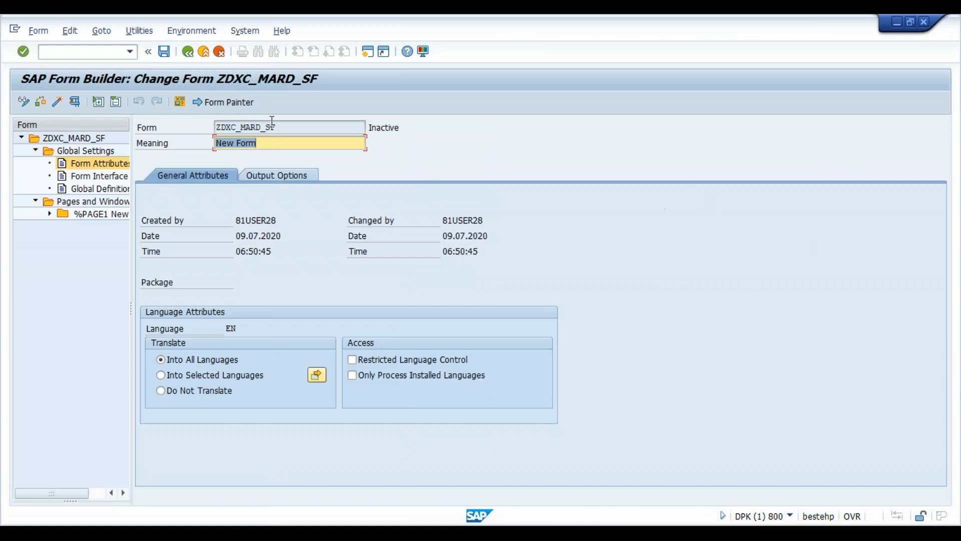
{"action": "left_click", "coordinate": [215, 102]}
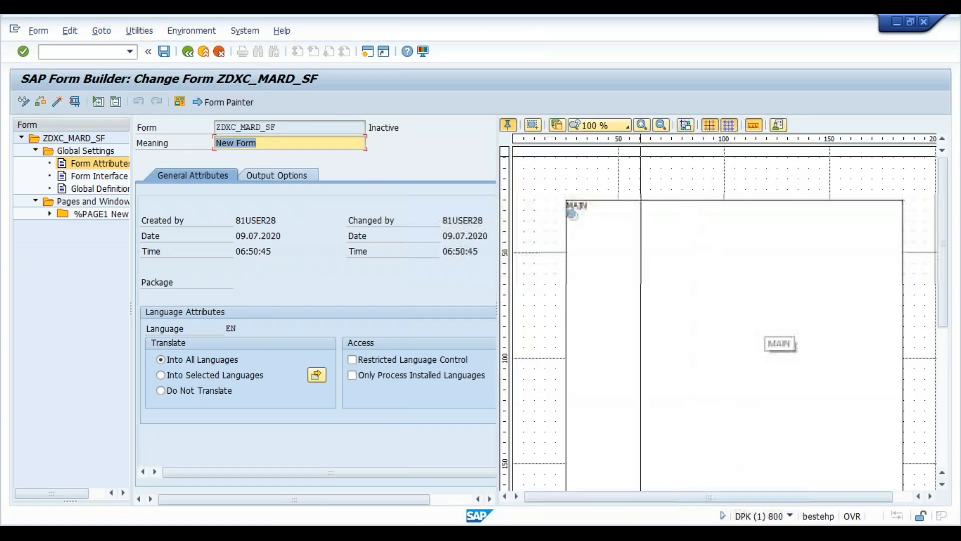
{"action": "left_click", "coordinate": [628, 126]}
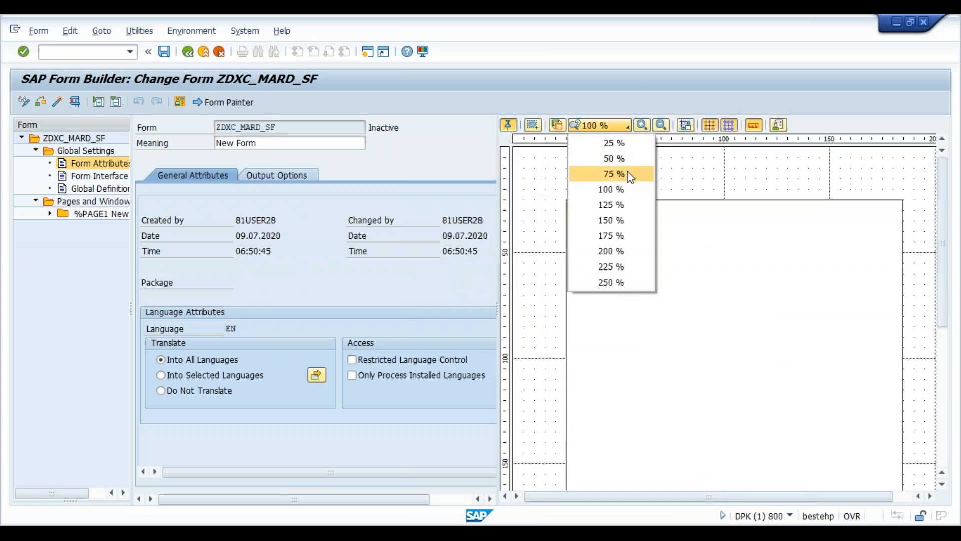
{"action": "left_click", "coordinate": [628, 172]}
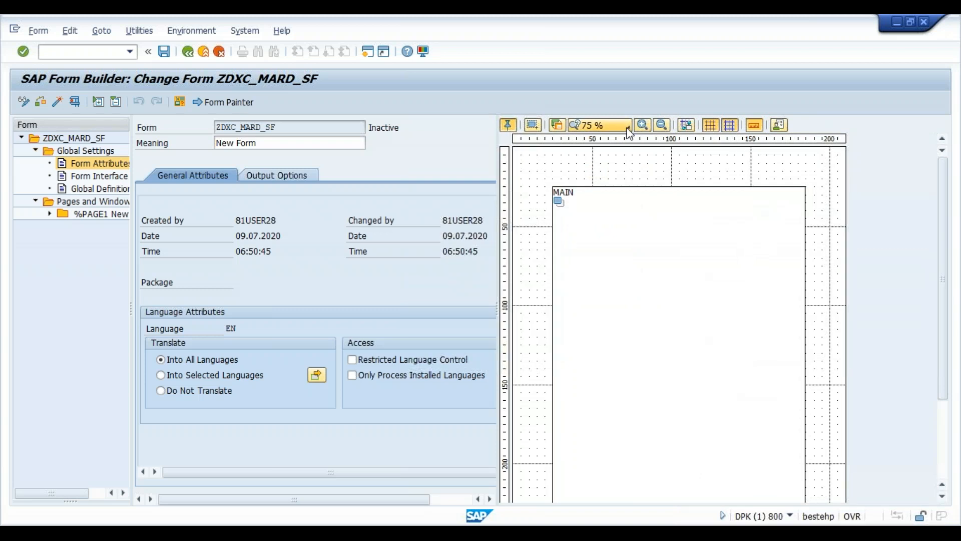
{"action": "left_click", "coordinate": [662, 126]}
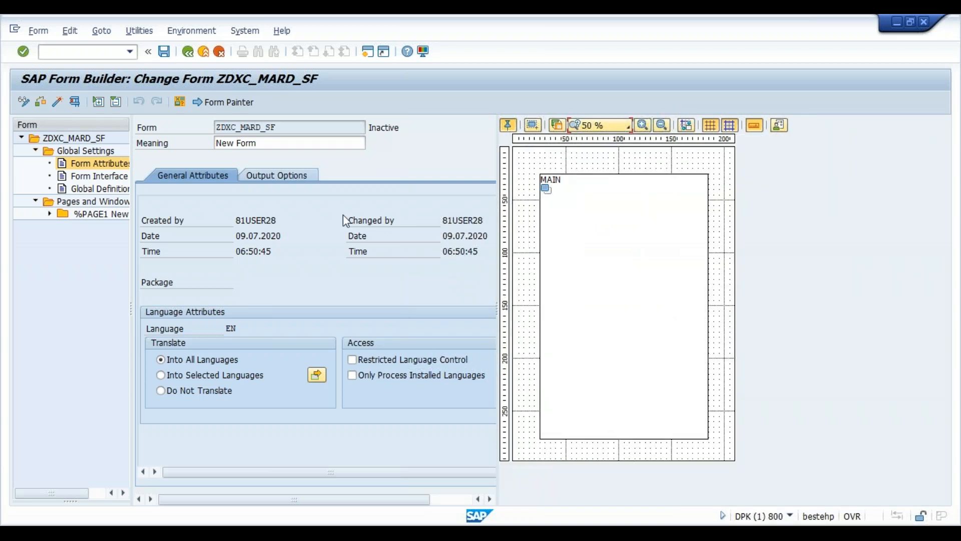
{"action": "left_click", "coordinate": [218, 104]}
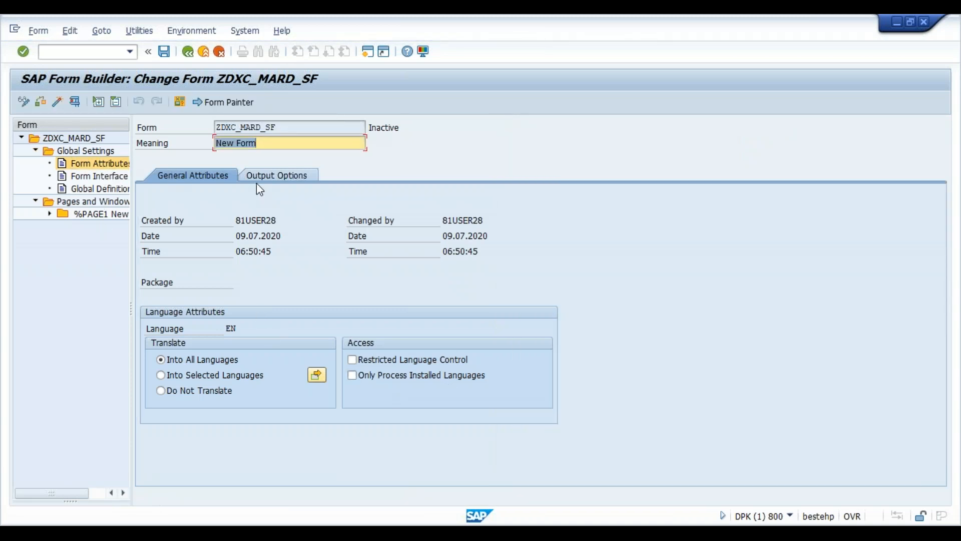
- Check the DINA4 page format and SYSTEM style in Output Options, then select Form Interface
{"action": "left_click", "coordinate": [270, 177]}
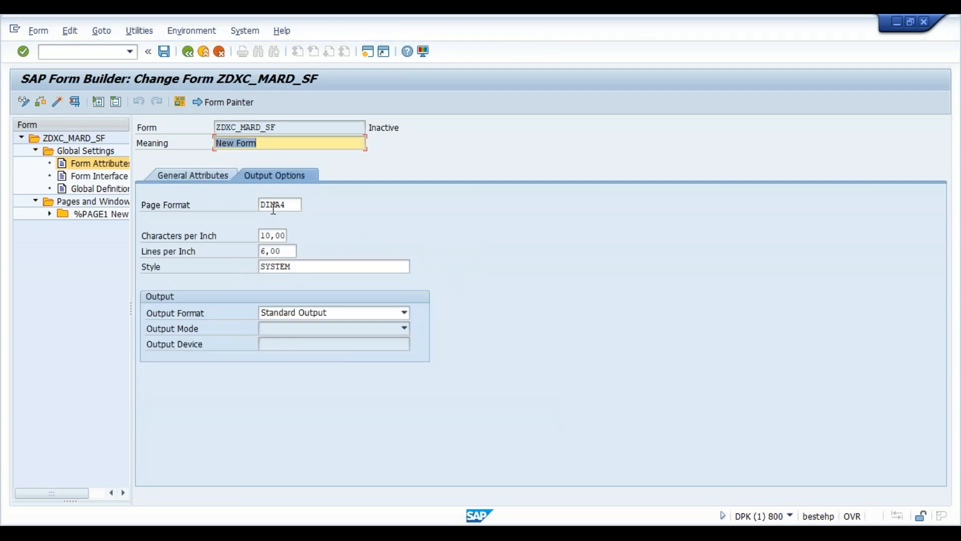
{"action": "left_click", "coordinate": [291, 207]}
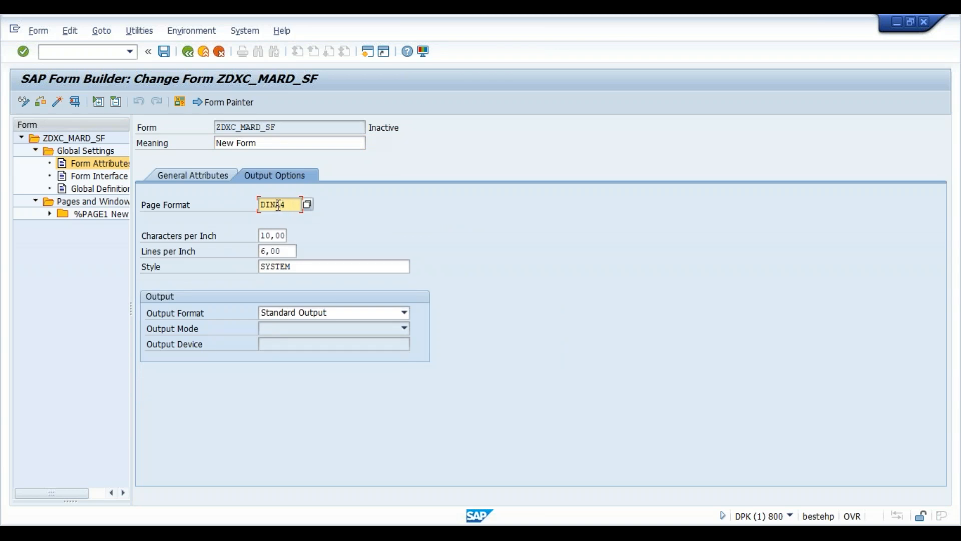
{"action": "left_click", "coordinate": [304, 270]}
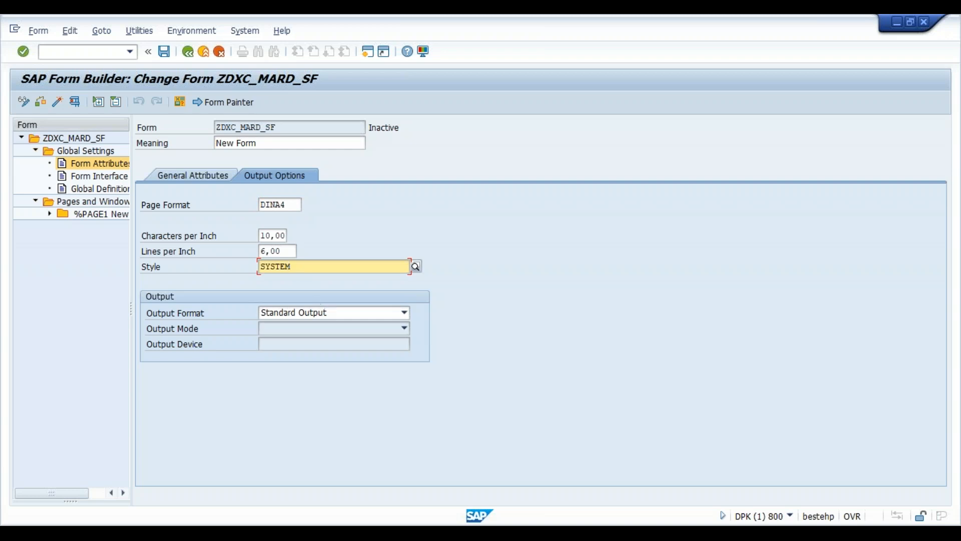
{"action": "left_click", "coordinate": [100, 176]}
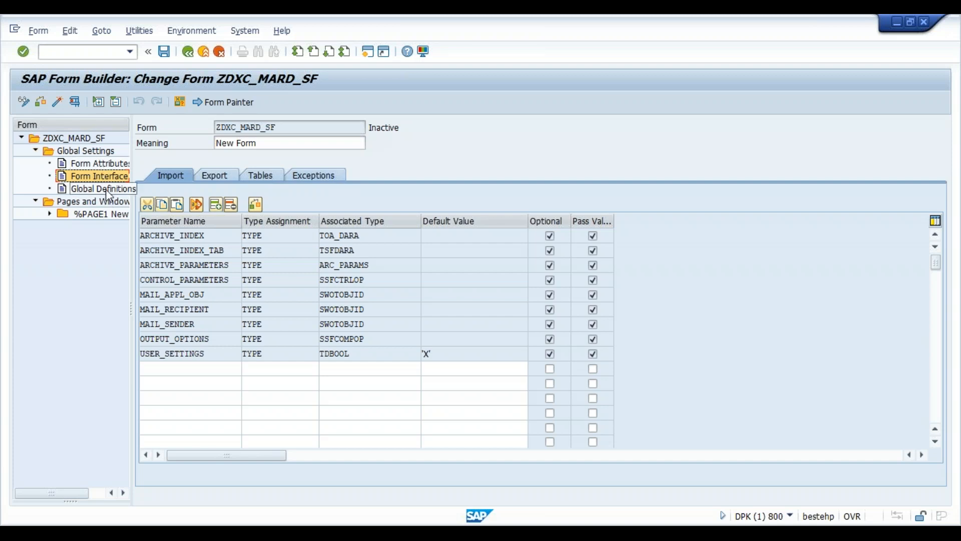
- Add table parameter IT_MARD TYPE ZIT_MARD on the form interface's Tables tab
{"action": "left_click", "coordinate": [107, 164]}
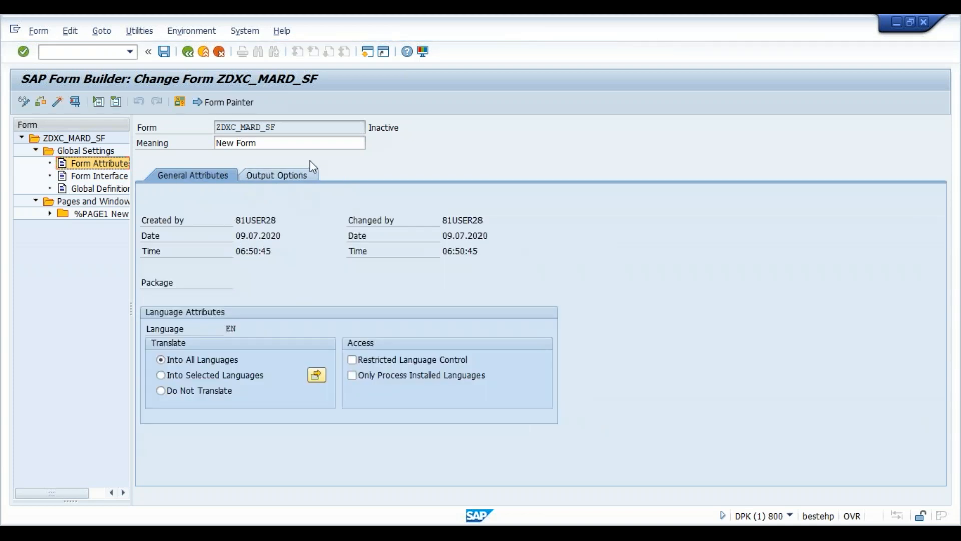
{"action": "left_click", "coordinate": [113, 176]}
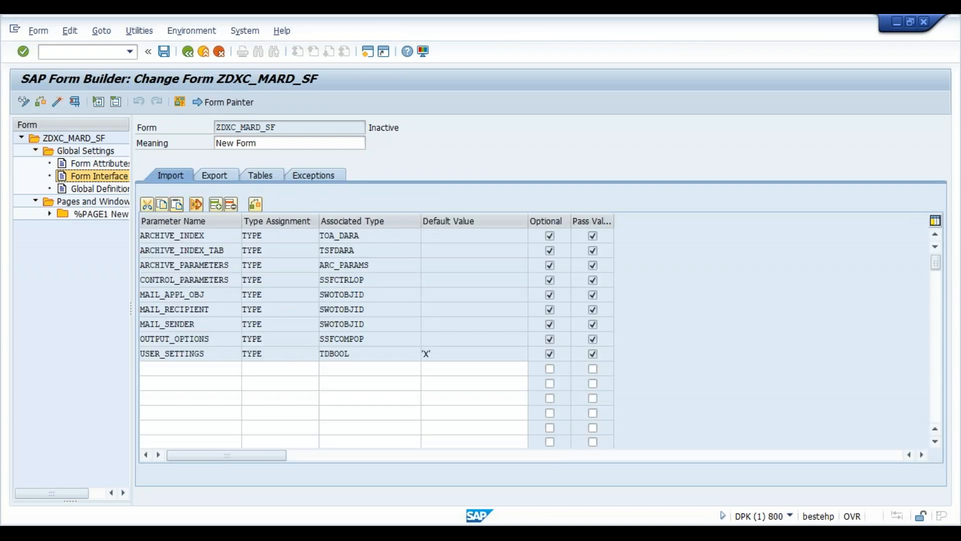
{"action": "left_click", "coordinate": [261, 176]}
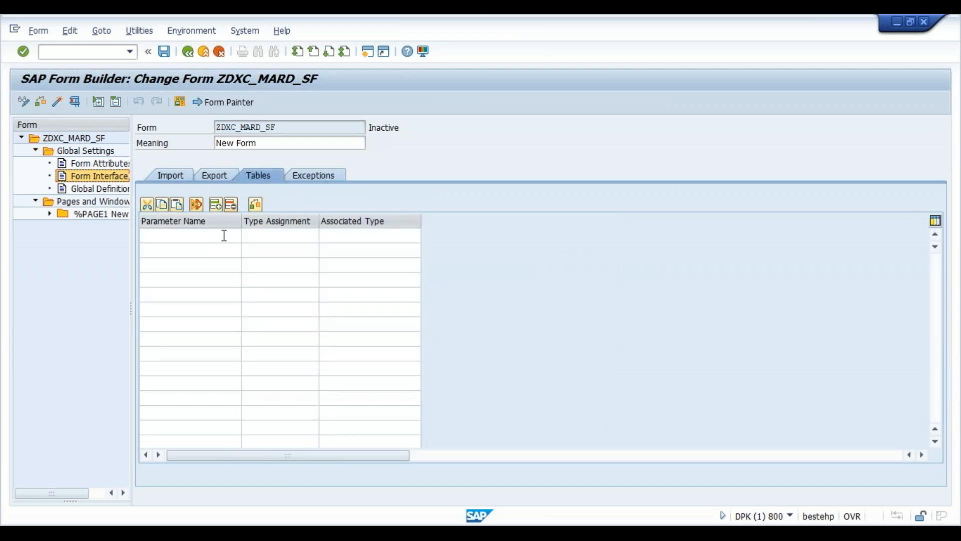
{"action": "left_click", "coordinate": [224, 235]}
{"action": "type", "text": "it_ma"}
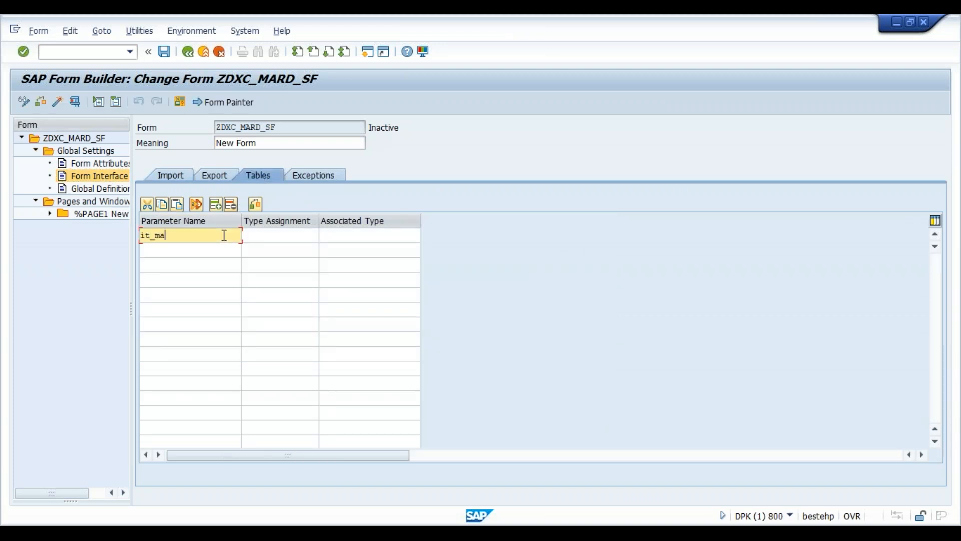
{"action": "key", "text": "Tab"}
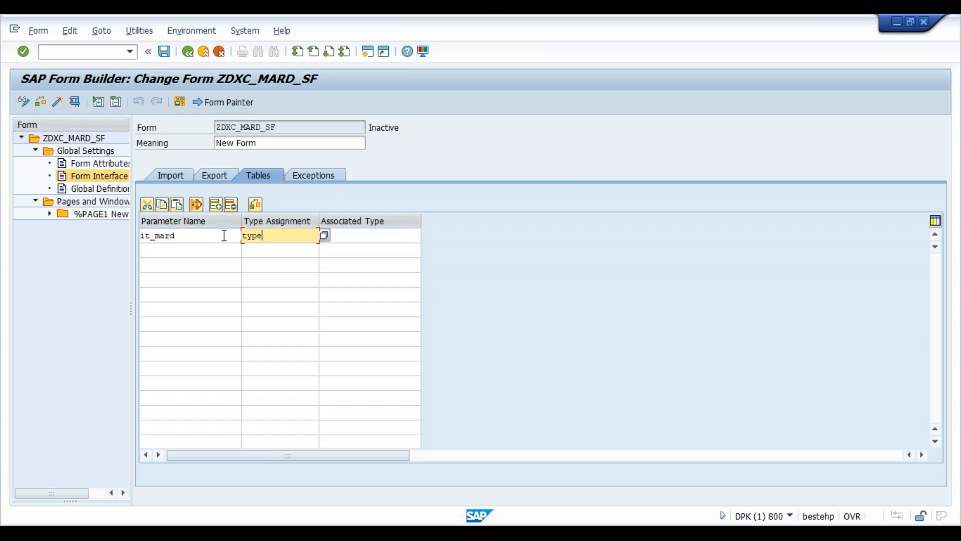
{"action": "key", "text": "Tab"}
{"action": "type", "text": "zit_mar"}
{"action": "key", "text": "Return"}
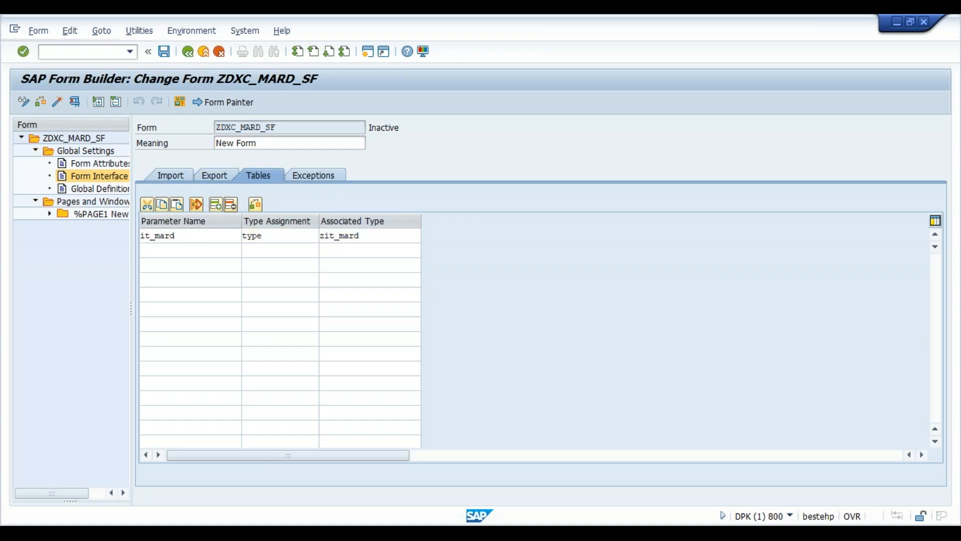
{"action": "left_click", "coordinate": [387, 235]}
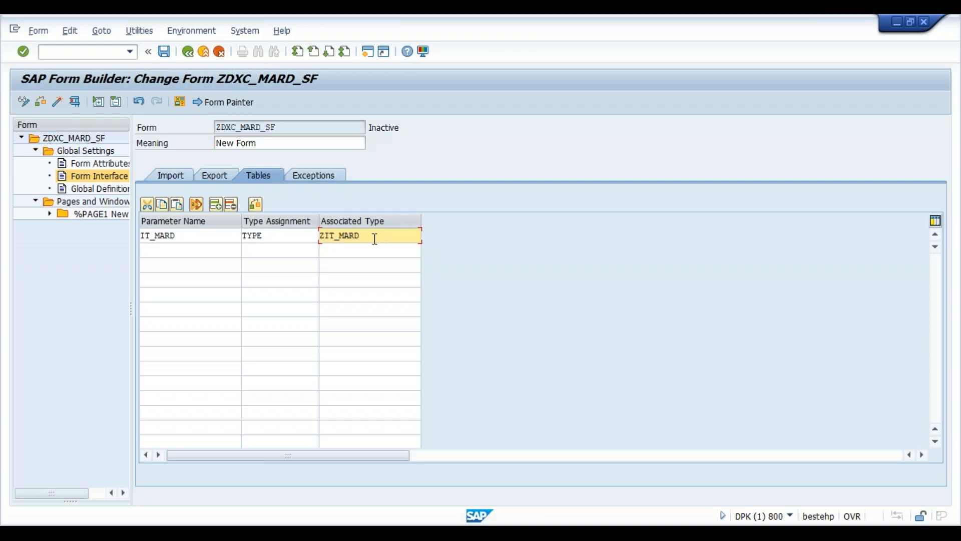
- Declare WA_MARD TYPE ZST_MARD in Global Data and save the form
{"action": "left_click", "coordinate": [102, 190]}
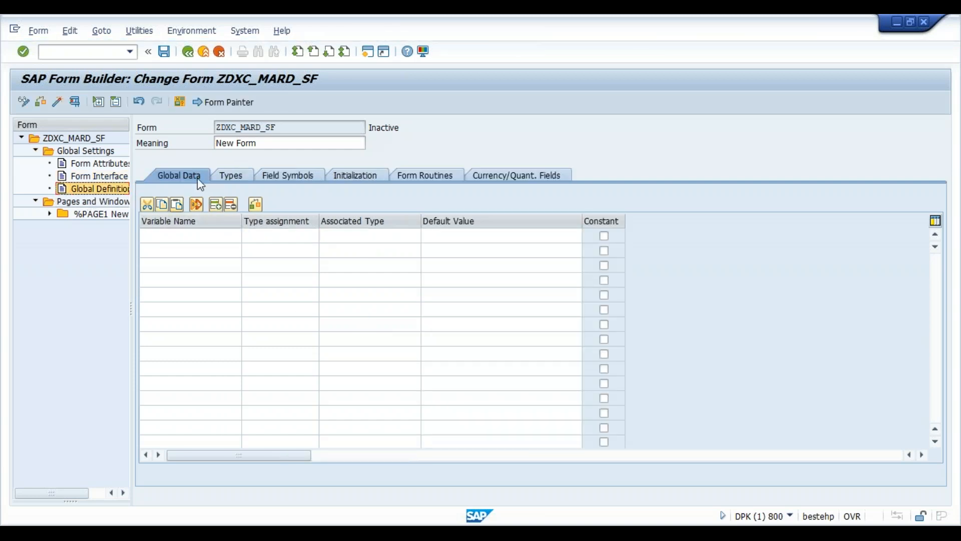
{"action": "left_click", "coordinate": [210, 234]}
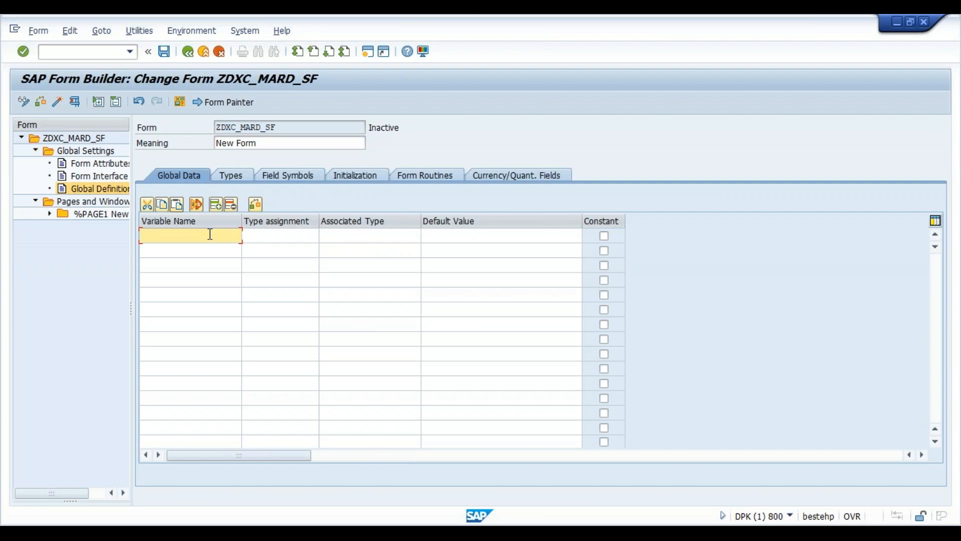
{"action": "type", "text": "wa_mard"}
{"action": "key", "text": "Tab"}
{"action": "type", "text": "type"}
{"action": "key", "text": "Tab"}
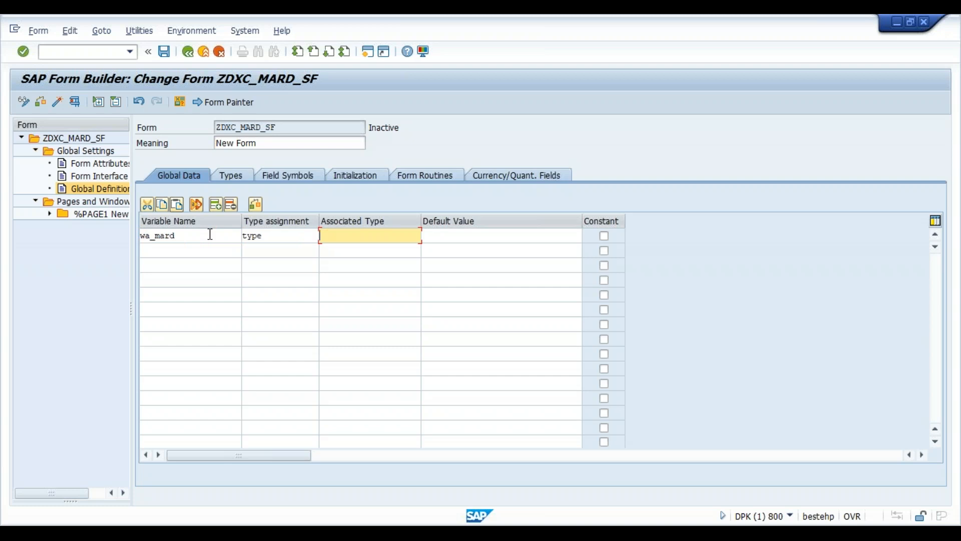
{"action": "type", "text": "zst_mard"}
{"action": "key", "text": "Return"}
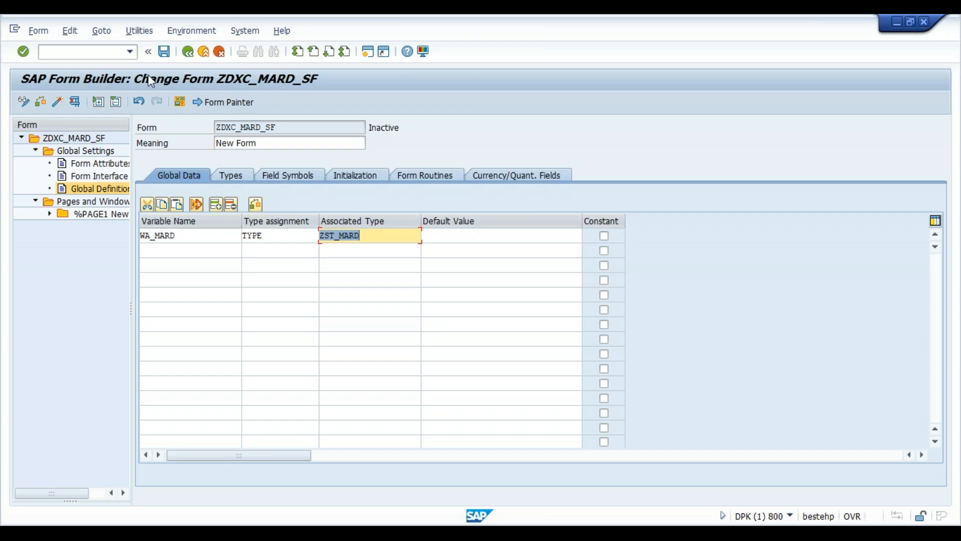
{"action": "left_click", "coordinate": [164, 52]}
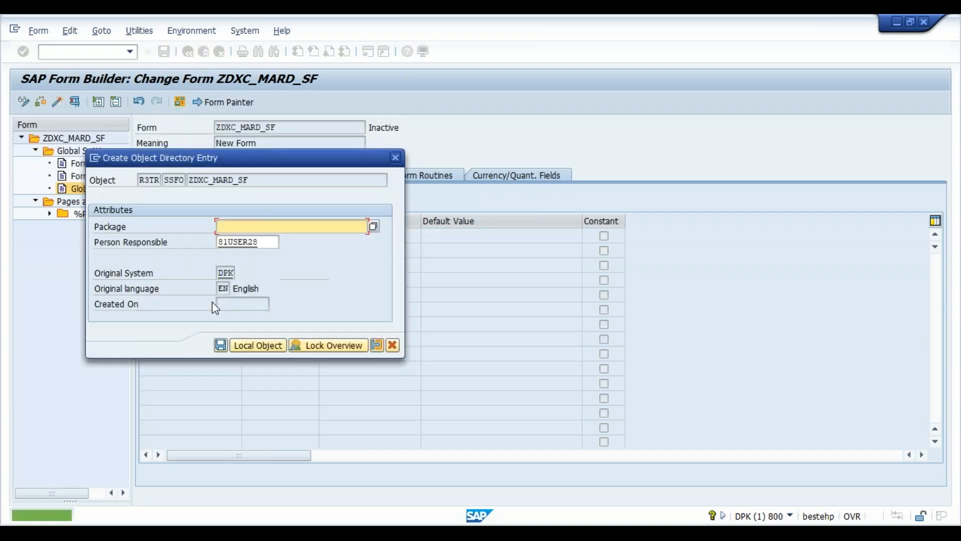
- Assign ZDXC_MARD_SF to a previously used package and workbench request, then expand %PAGE1 in a wider tree
{"action": "left_click", "coordinate": [289, 230]}
{"action": "left_click", "coordinate": [270, 238]}
{"action": "key", "text": "Return"}
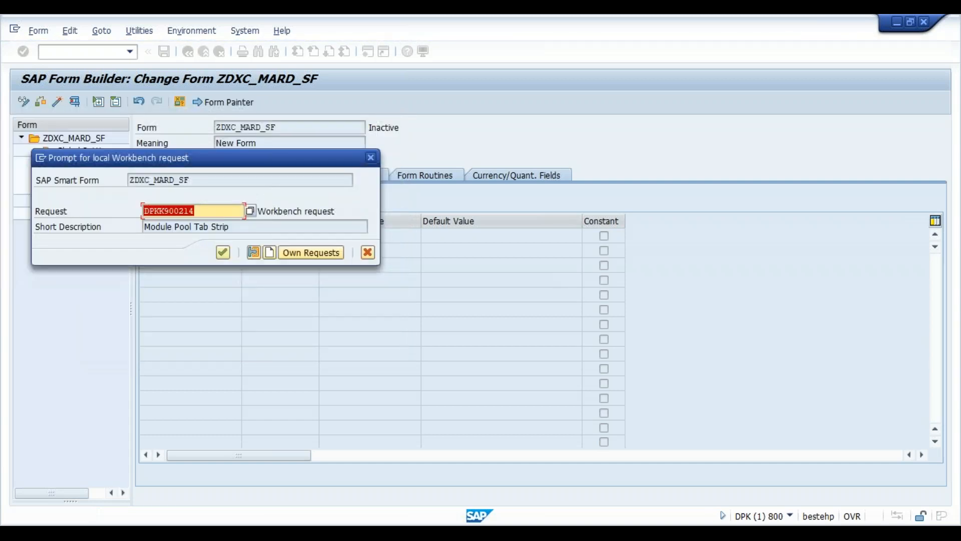
{"action": "key", "text": "Return"}
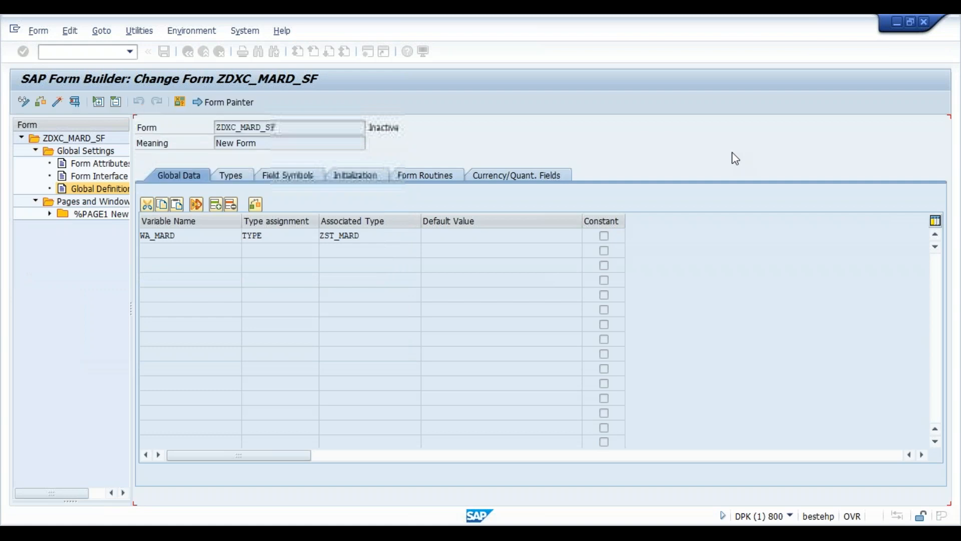
{"action": "left_click", "coordinate": [50, 214]}
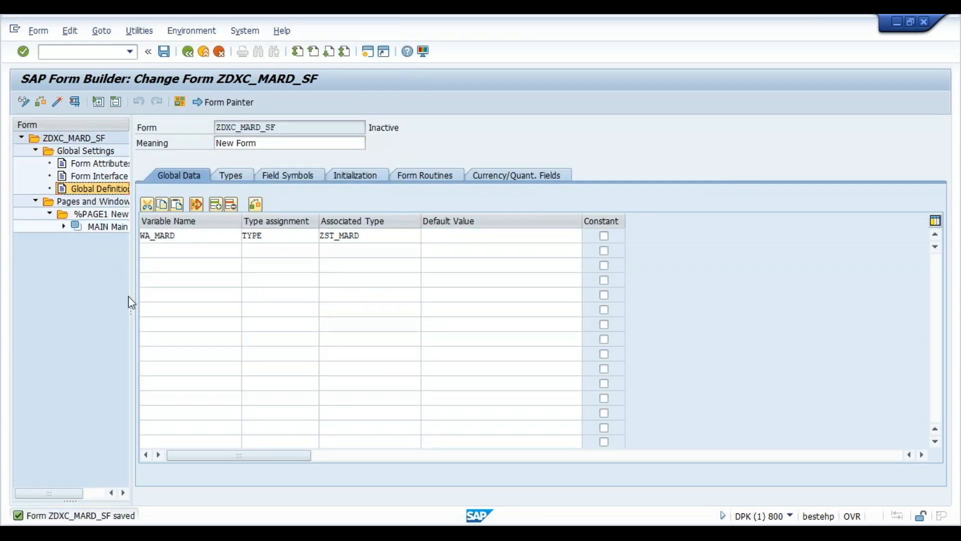
{"action": "left_click_drag", "start_coordinate": [131, 305], "coordinate": [224, 314]}
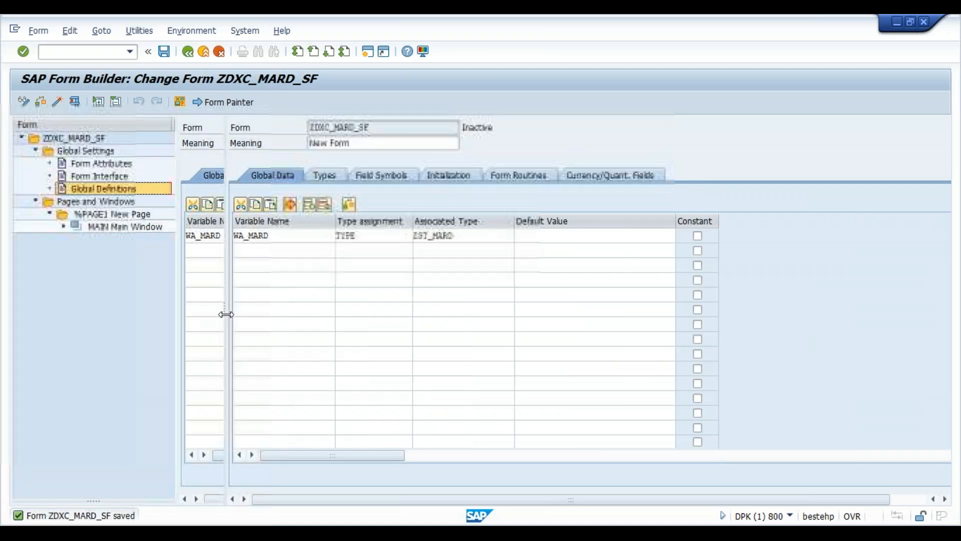
{"action": "key", "text": "ctrl+s"}
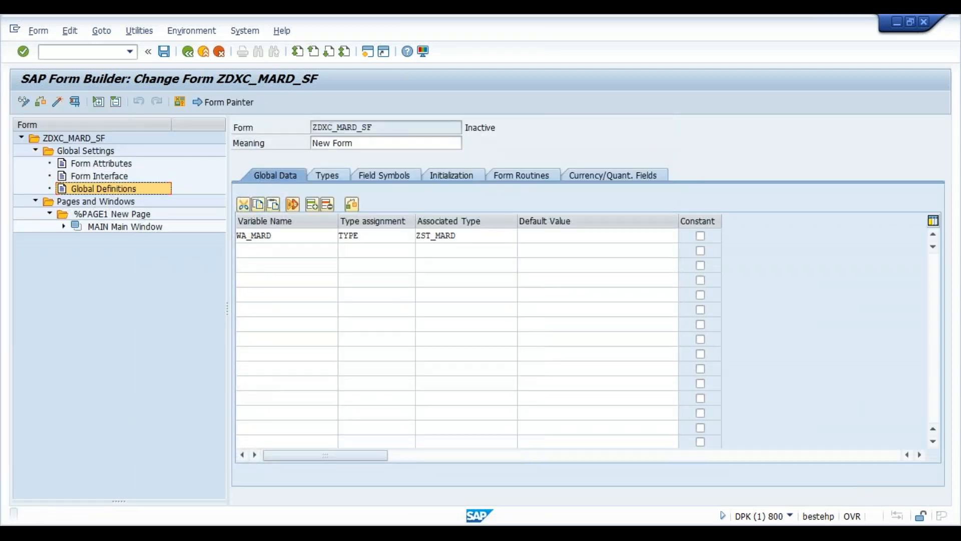
{"action": "left_click", "coordinate": [111, 213]}
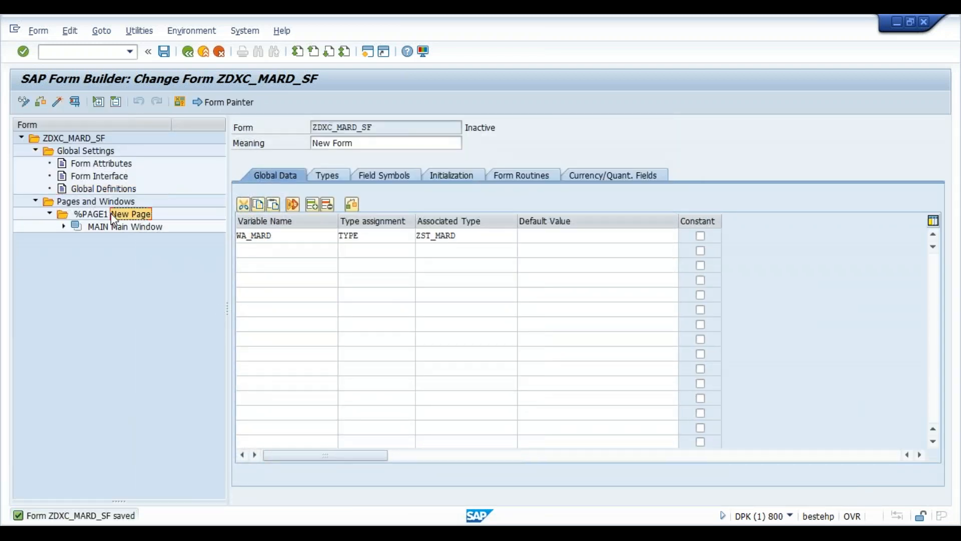
{"action": "left_click", "coordinate": [115, 227]}
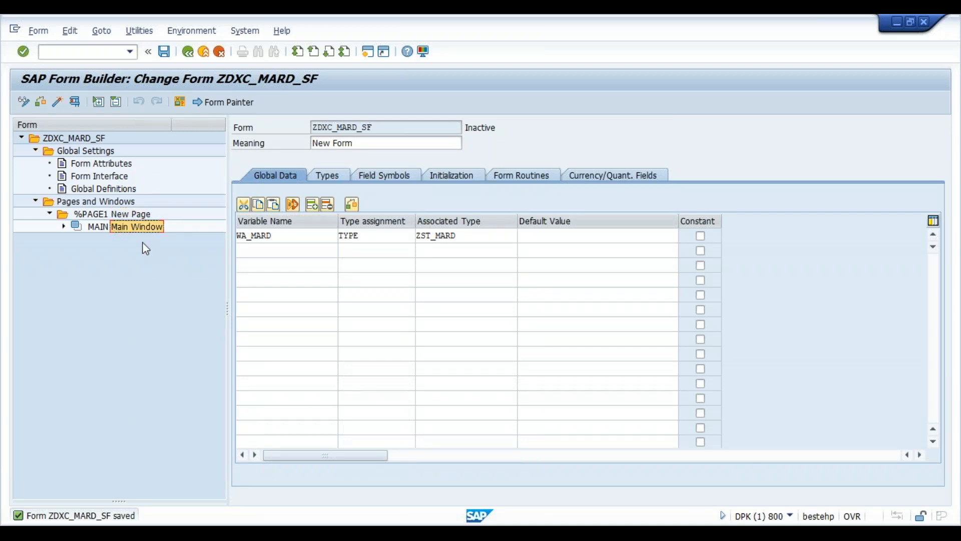
{"action": "left_click", "coordinate": [128, 215]}
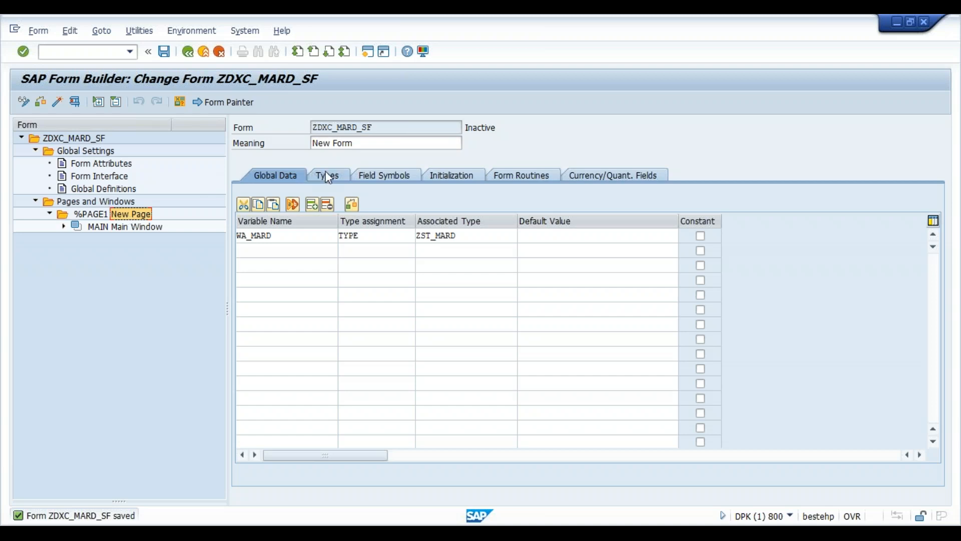
{"action": "left_click", "coordinate": [124, 176]}
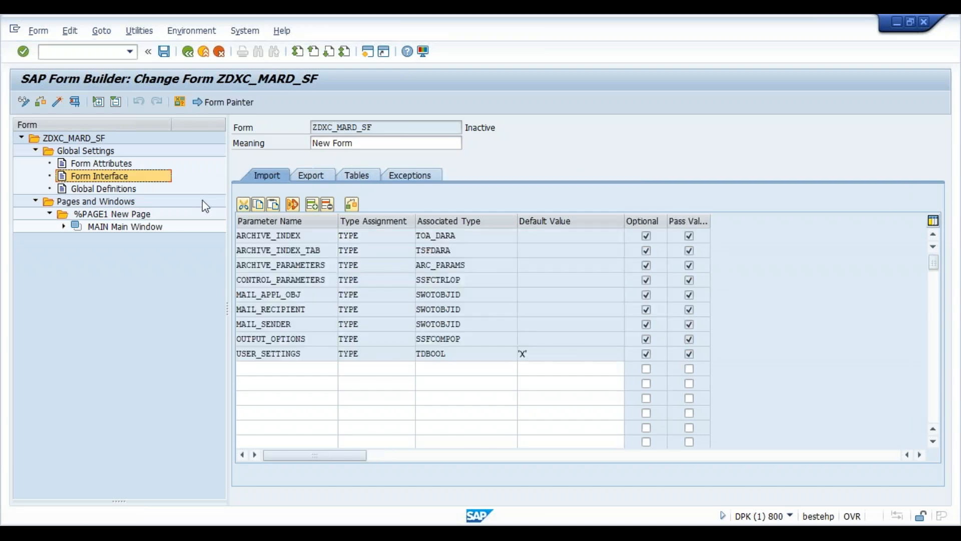
{"action": "left_click", "coordinate": [361, 175]}
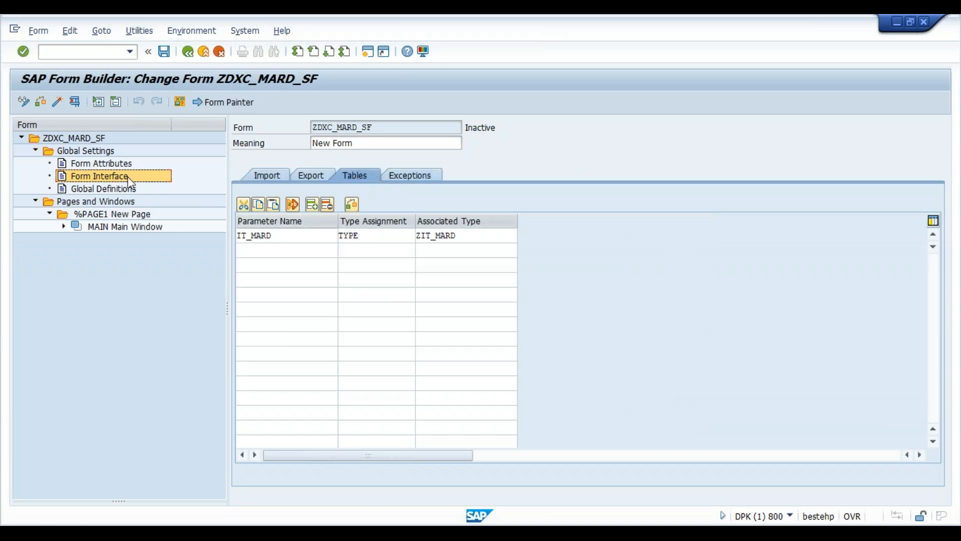
{"action": "left_click", "coordinate": [126, 190]}
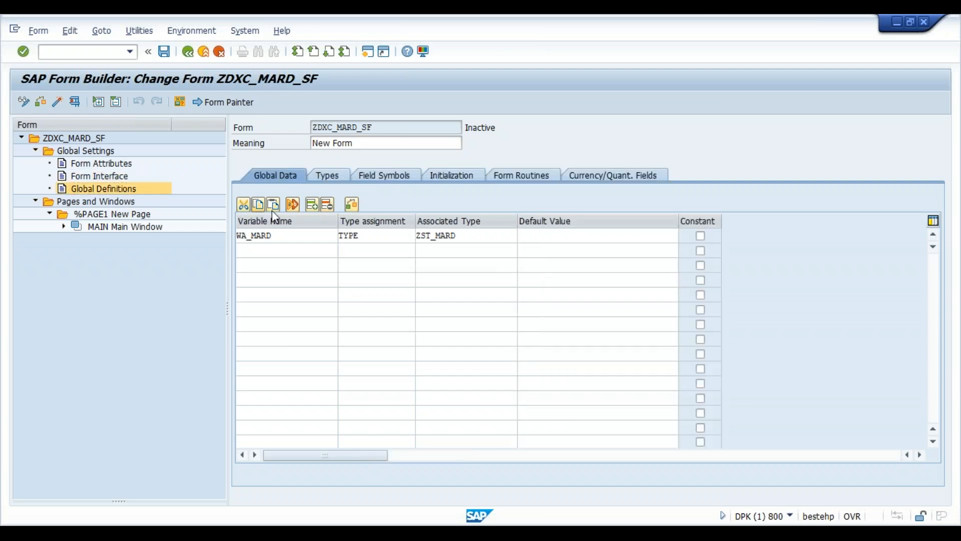
{"action": "left_click", "coordinate": [293, 238]}
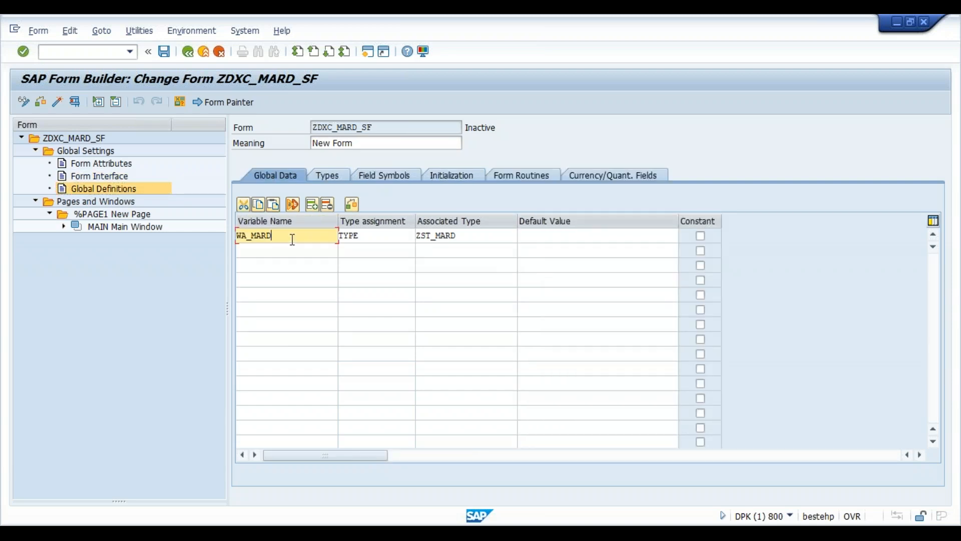
{"action": "left_click", "coordinate": [64, 228]}
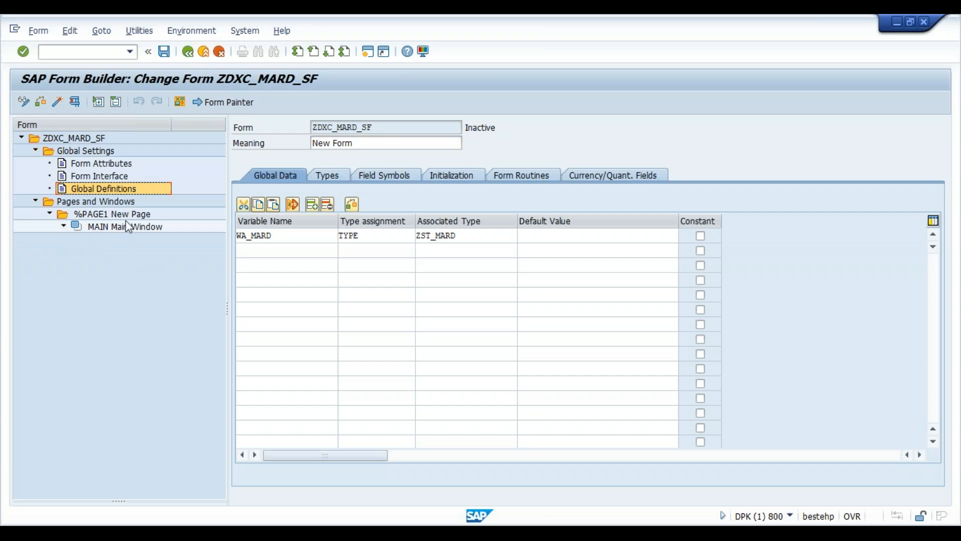
{"action": "left_click", "coordinate": [127, 215]}
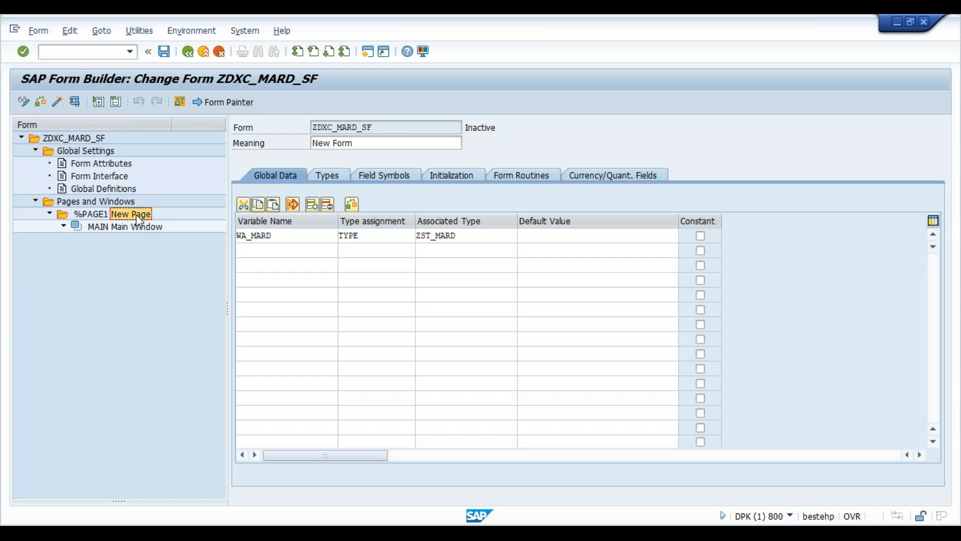
- Create window HEADER with meaning 'Header Window' on %PAGE1 and save the form
{"action": "right_click", "coordinate": [137, 215]}
{"action": "mouse_move", "coordinate": [159, 225]}
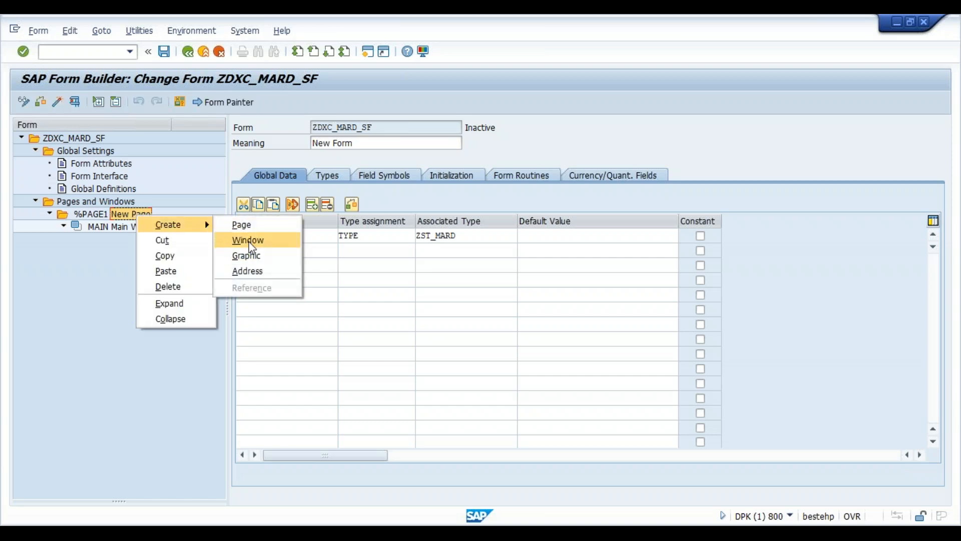
{"action": "left_click", "coordinate": [249, 241]}
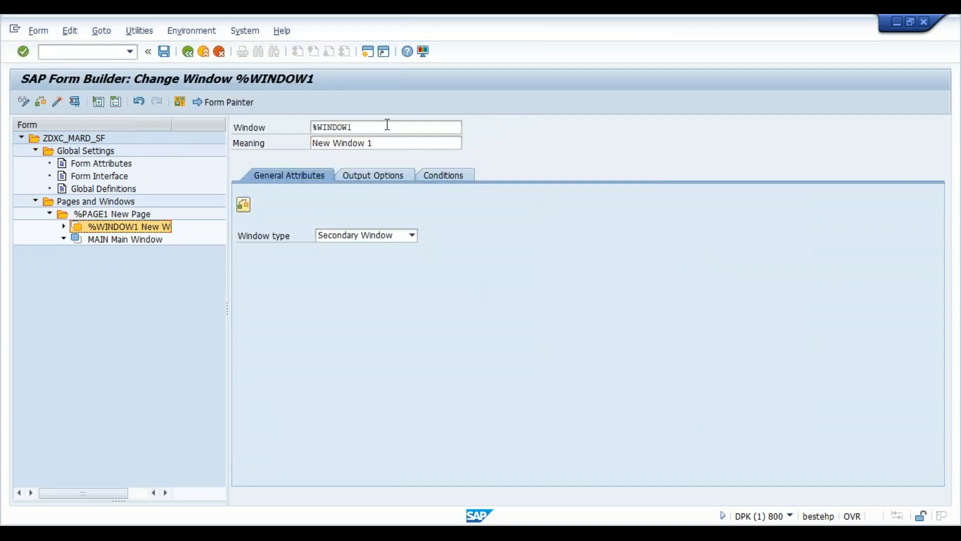
{"action": "left_click", "coordinate": [387, 125]}
{"action": "key", "text": "BackSpace"}
{"action": "key", "text": "BackSpace"}
{"action": "key", "text": "BackSpace"}
{"action": "key", "text": "BackSpace"}
{"action": "key", "text": "BackSpace"}
{"action": "key", "text": "BackSpace"}
{"action": "type", "text": "Header"}
{"action": "key", "text": "Tab"}
{"action": "type", "text": "Header Window"}
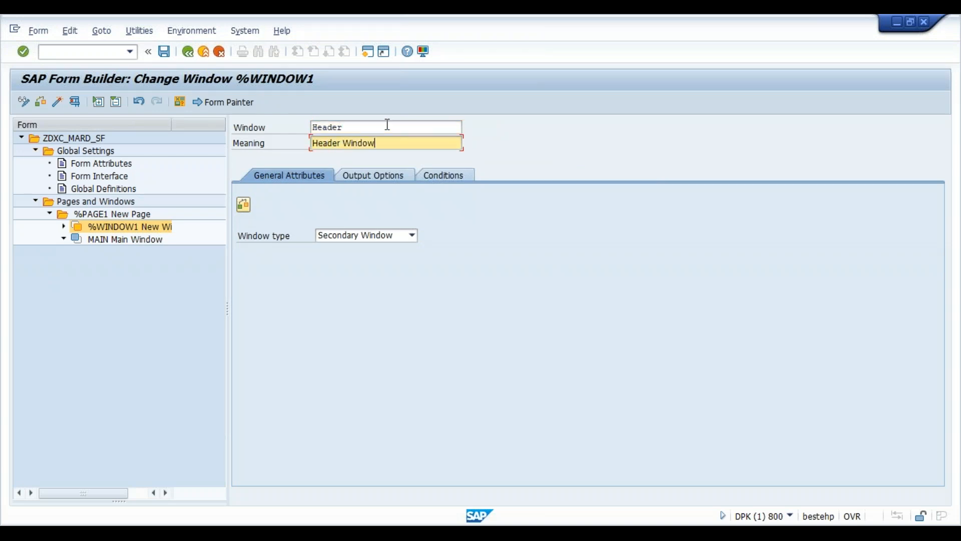
{"action": "left_click", "coordinate": [164, 51]}
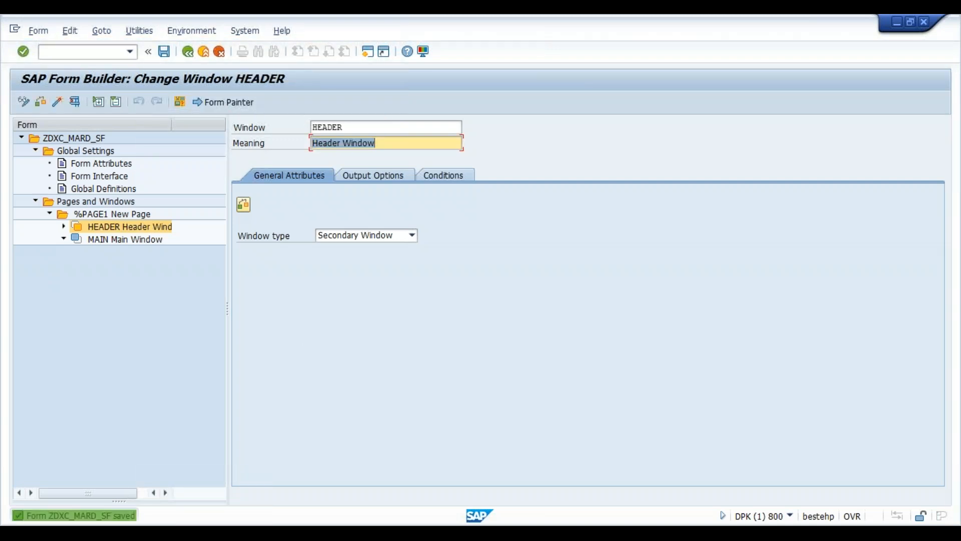
{"action": "left_click", "coordinate": [116, 213]}
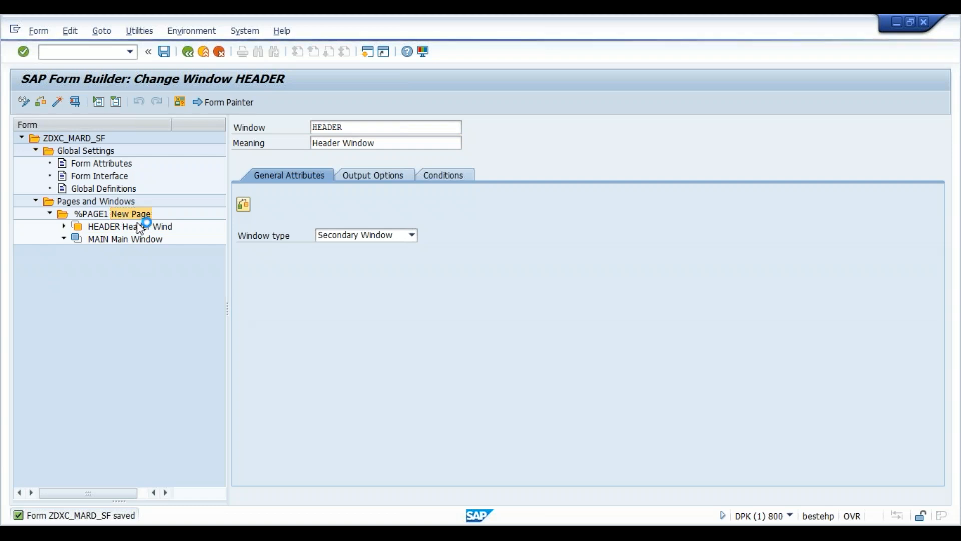
- Create window FOOTER with meaning 'Footer Window' on %PAGE1
{"action": "mouse_move", "coordinate": [150, 224]}
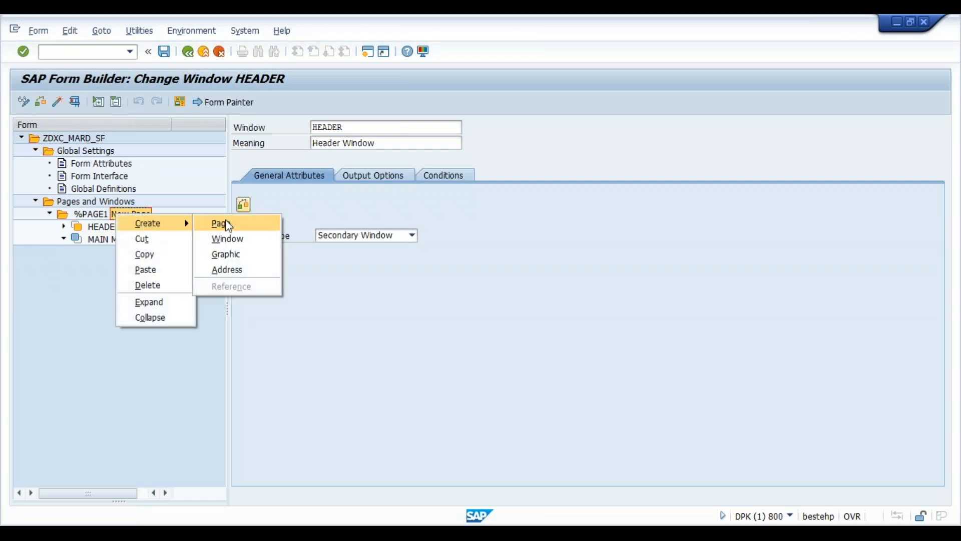
{"action": "left_click", "coordinate": [236, 238]}
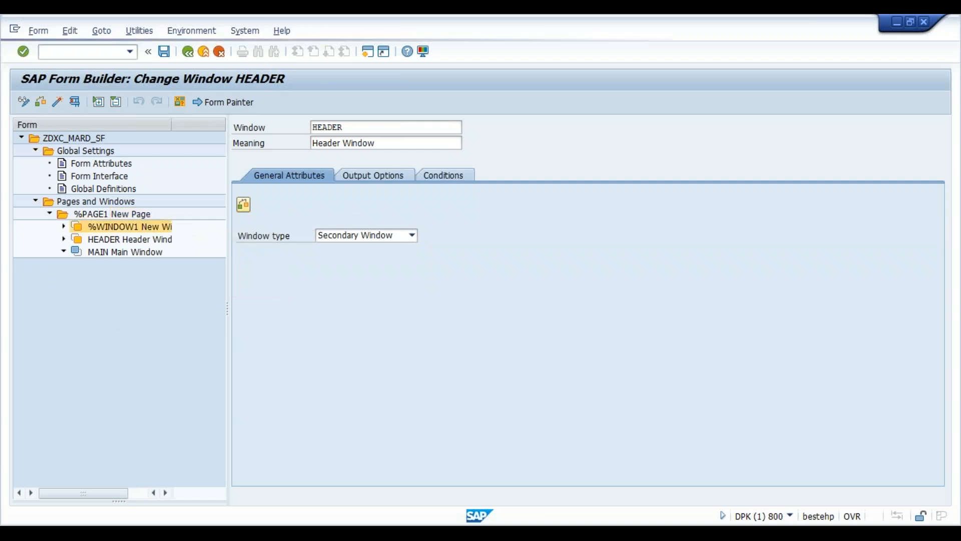
{"action": "left_click", "coordinate": [373, 129]}
{"action": "key", "text": "BackSpace"}
{"action": "key", "text": "BackSpace"}
{"action": "key", "text": "BackSpace"}
{"action": "key", "text": "BackSpace"}
{"action": "key", "text": "BackSpace"}
{"action": "key", "text": "BackSpace"}
{"action": "key", "text": "BackSpace"}
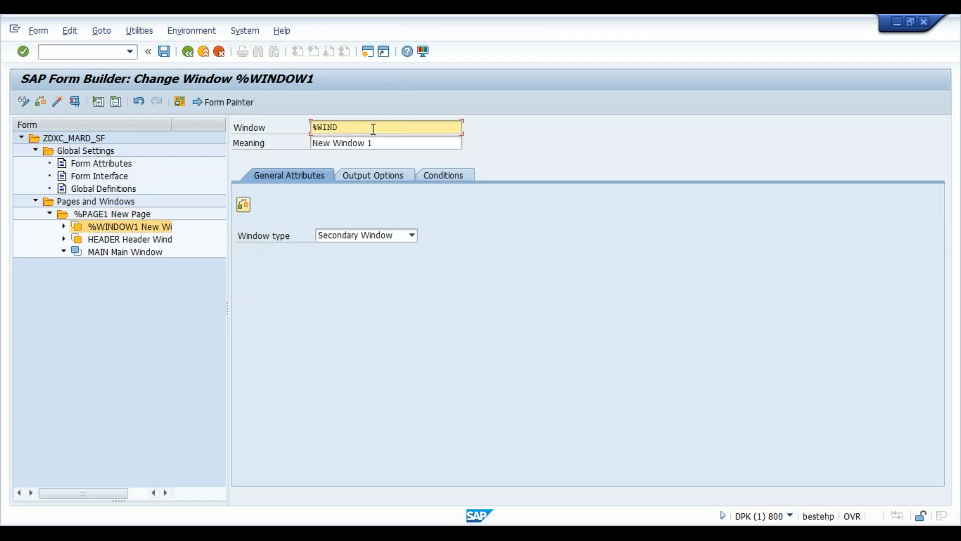
{"action": "type", "text": "foot"}
{"action": "key", "text": "Tab"}
{"action": "type", "text": "Footer Window"}
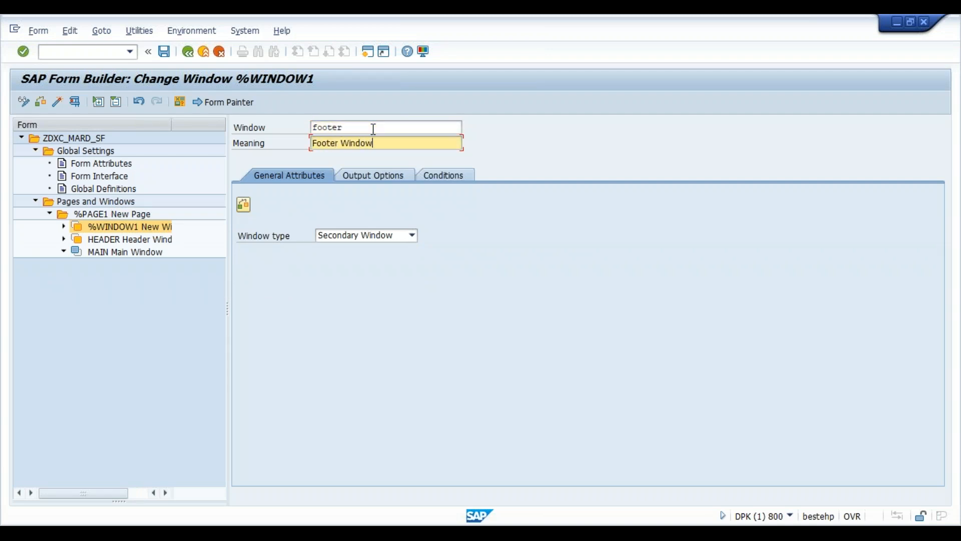
{"action": "key", "text": "Return"}
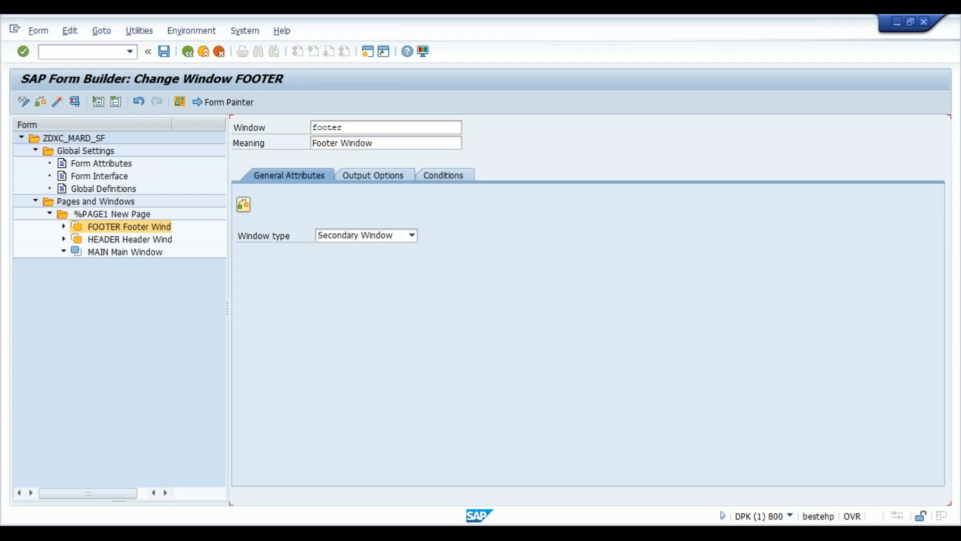
{"action": "left_click", "coordinate": [132, 214]}
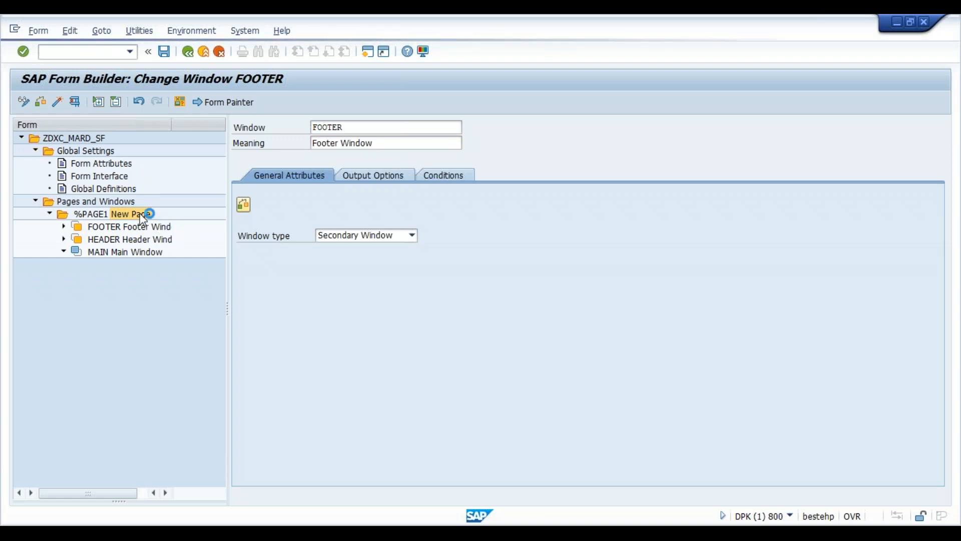
- Create window TO with meaning 'To Address' on %PAGE1 and save the form
{"action": "right_click", "coordinate": [139, 214]}
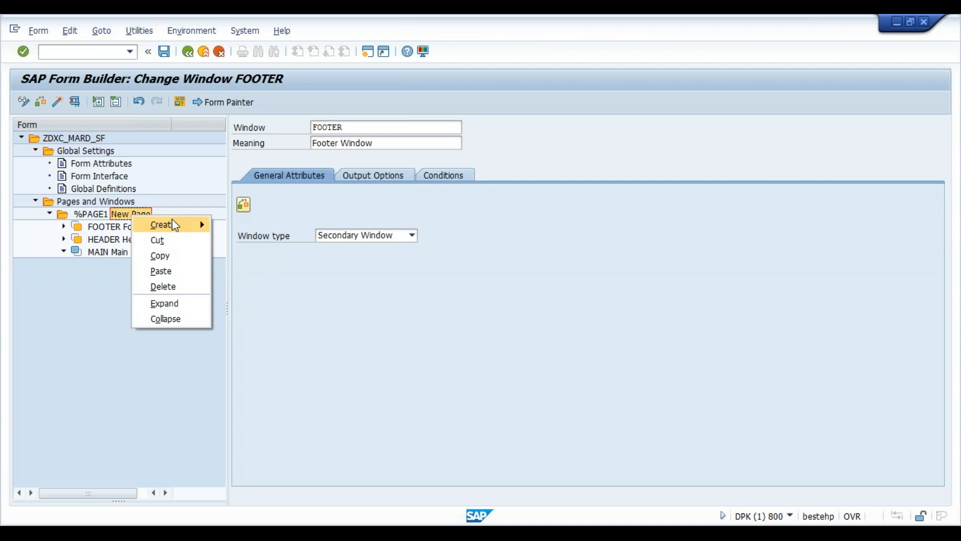
{"action": "mouse_move", "coordinate": [175, 226]}
{"action": "left_click", "coordinate": [253, 241]}
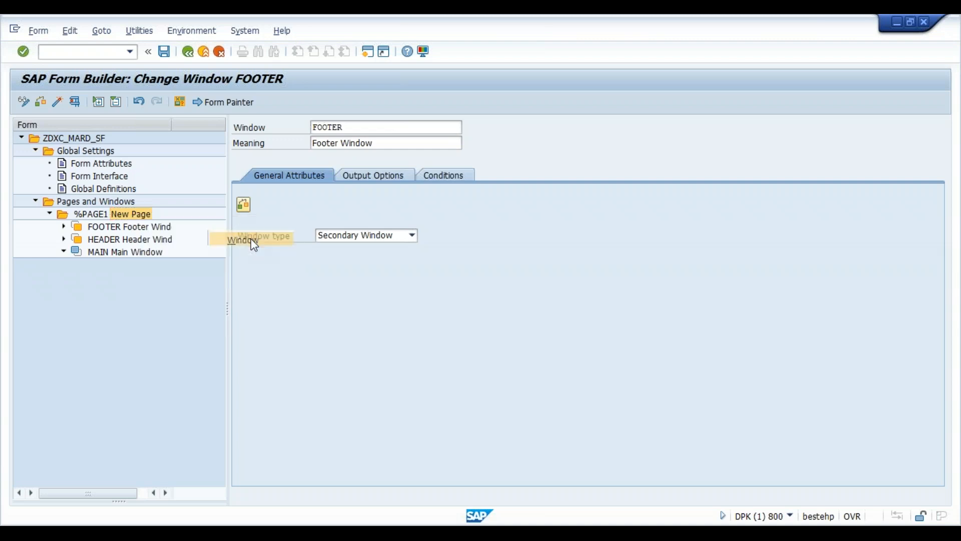
{"action": "left_click", "coordinate": [376, 129]}
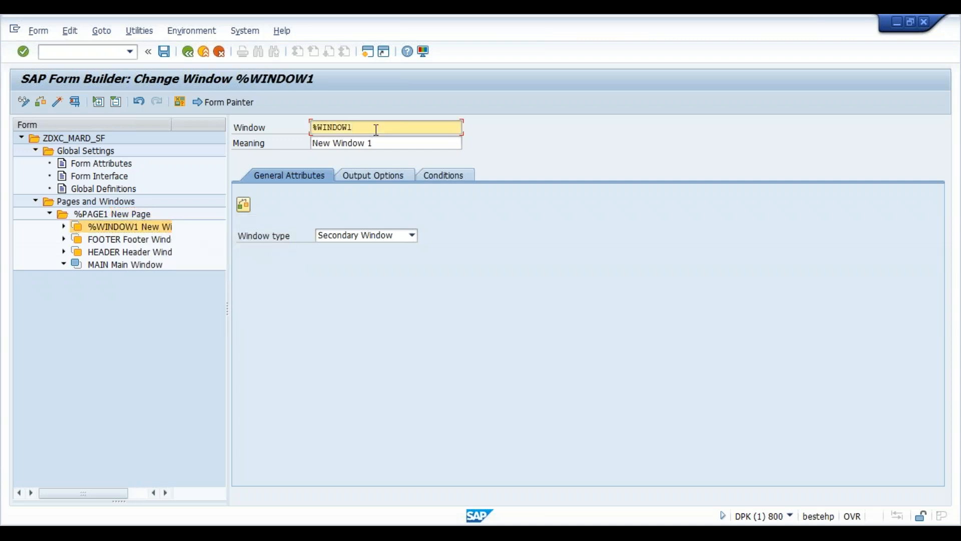
{"action": "key", "text": "BackSpace"}
{"action": "key", "text": "BackSpace"}
{"action": "key", "text": "BackSpace"}
{"action": "key", "text": "BackSpace"}
{"action": "key", "text": "BackSpace"}
{"action": "key", "text": "BackSpace"}
{"action": "key", "text": "BackSpace"}
{"action": "type", "text": "To"}
{"action": "key", "text": "Tab"}
{"action": "type", "text": "To Add"}
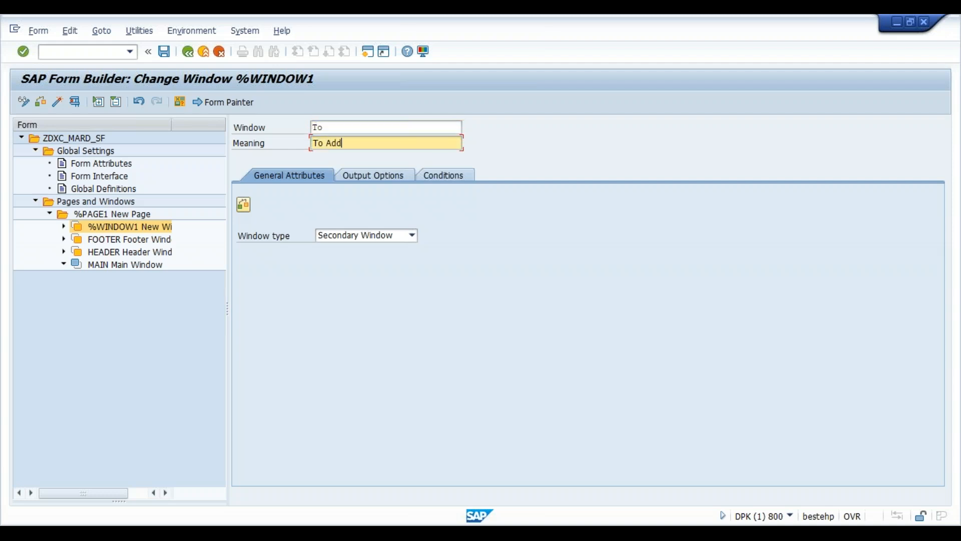
{"action": "key", "text": "Return"}
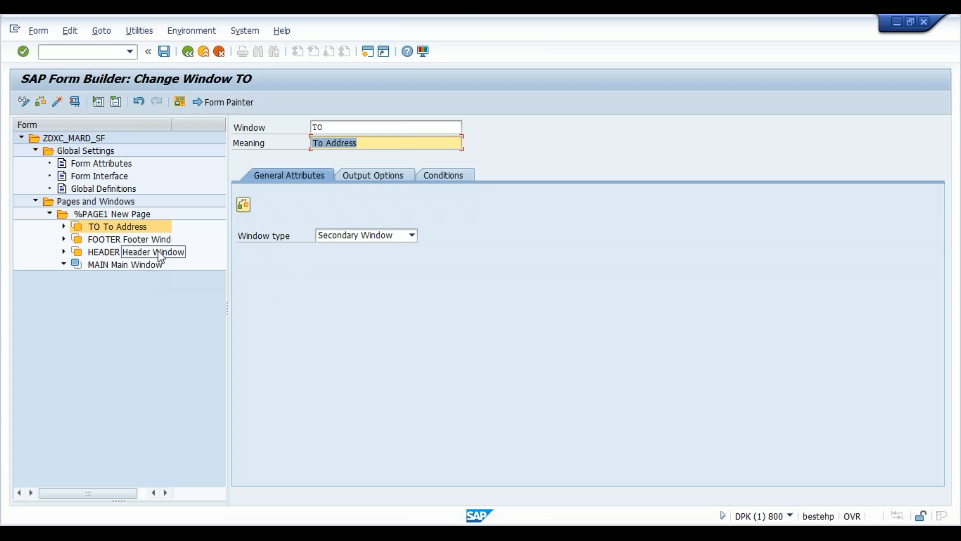
{"action": "left_click", "coordinate": [165, 52]}
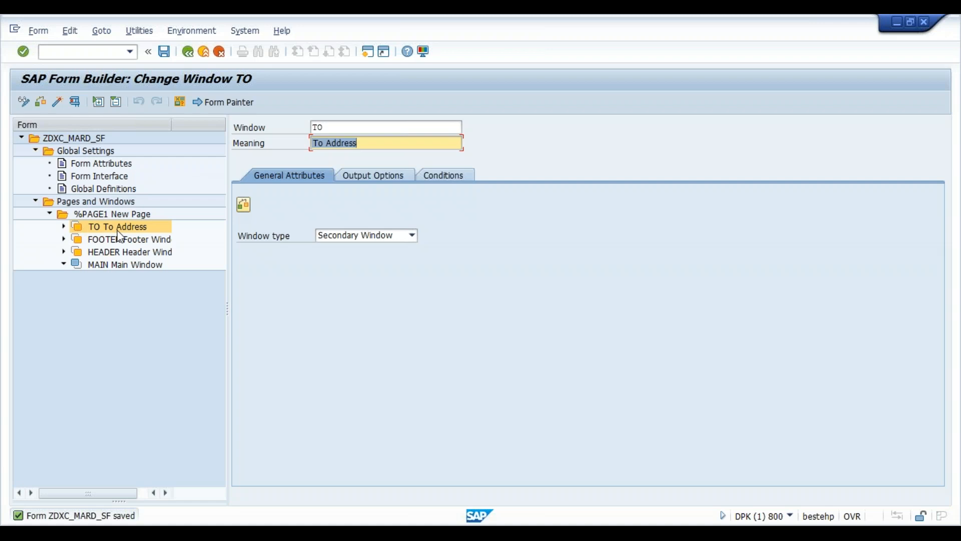
- Check the TO window's position and 2,00 × 2,00 CM size, then show the Form Painter layout
{"action": "left_click", "coordinate": [433, 180]}
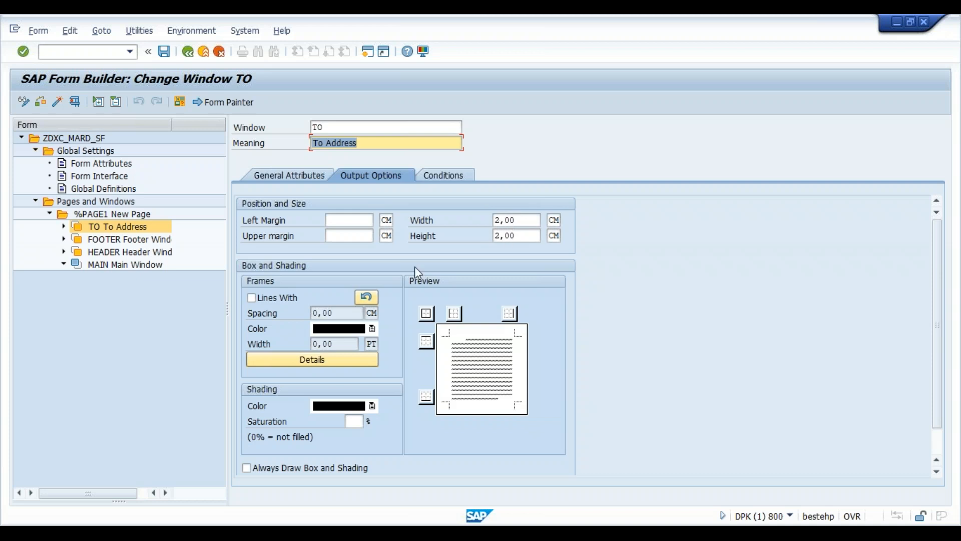
{"action": "left_click", "coordinate": [356, 221]}
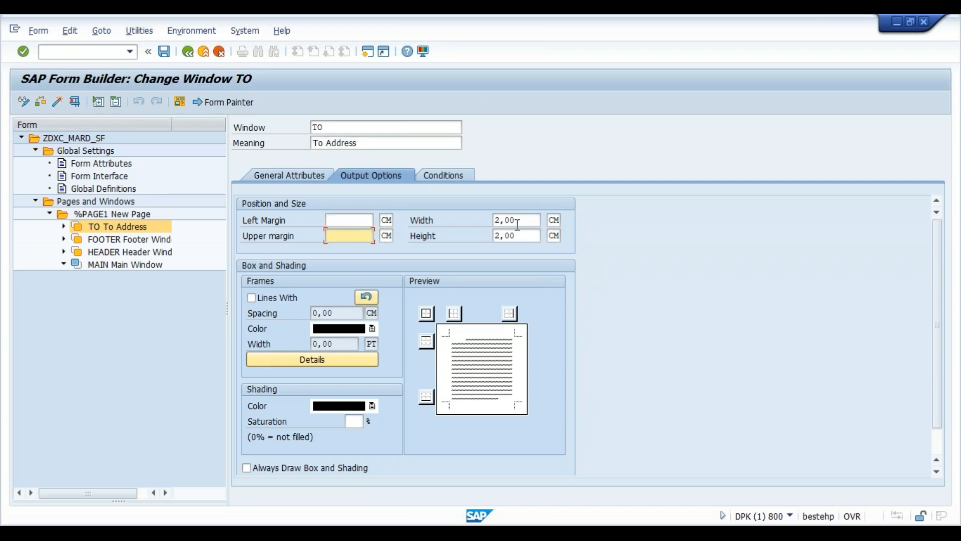
{"action": "left_click", "coordinate": [519, 221]}
{"action": "left_click", "coordinate": [522, 237]}
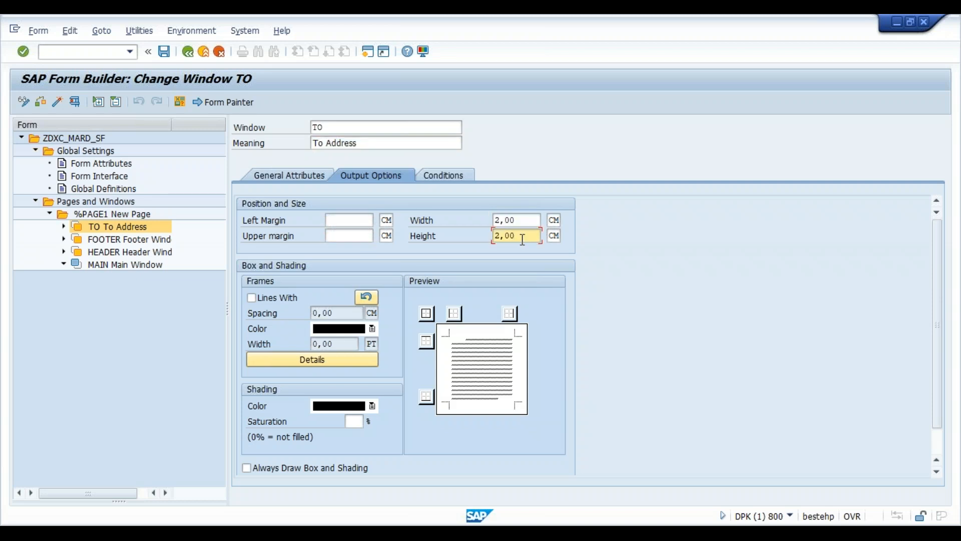
{"action": "left_click", "coordinate": [233, 103]}
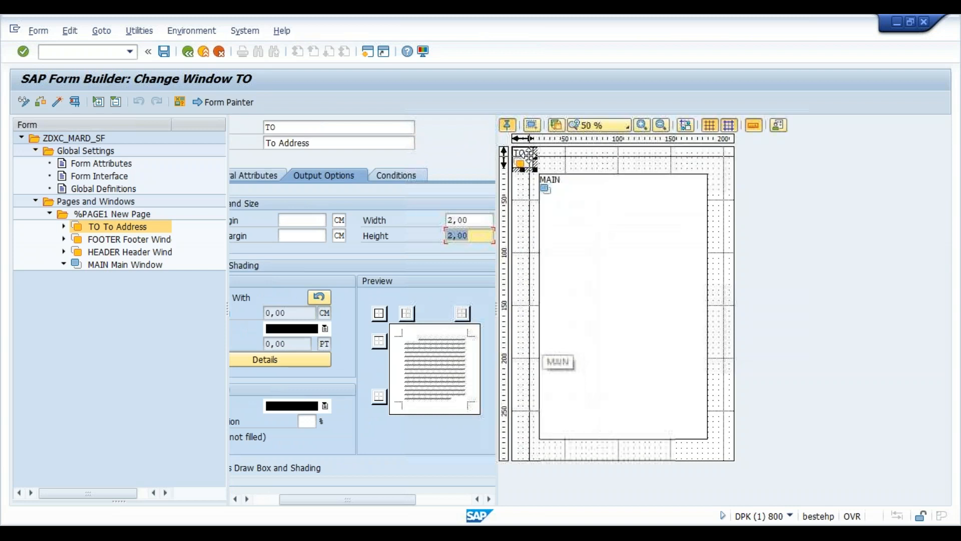
- Shrink MAIN to a smaller box placed 8,60 CM down mid-page, and move TO lower
{"action": "left_click", "coordinate": [527, 155]}
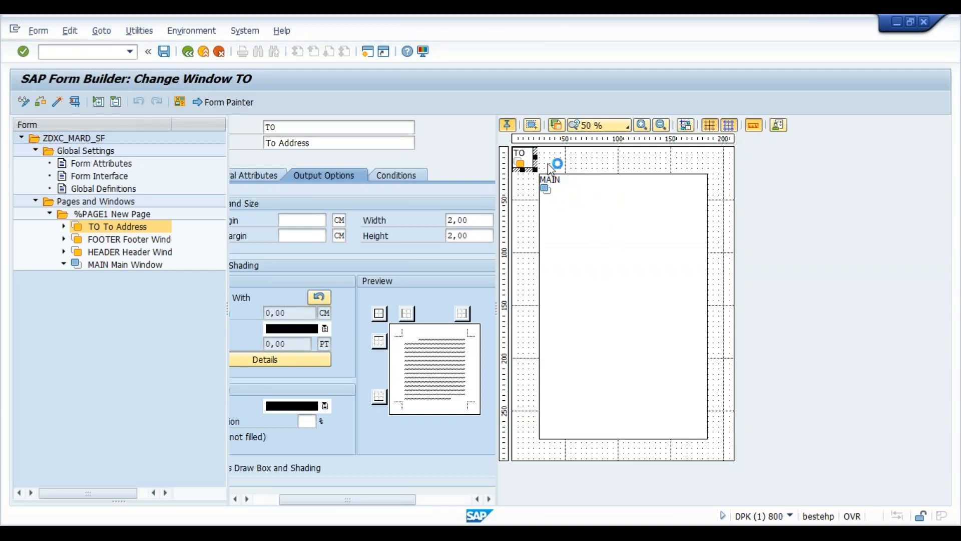
{"action": "left_click", "coordinate": [586, 237]}
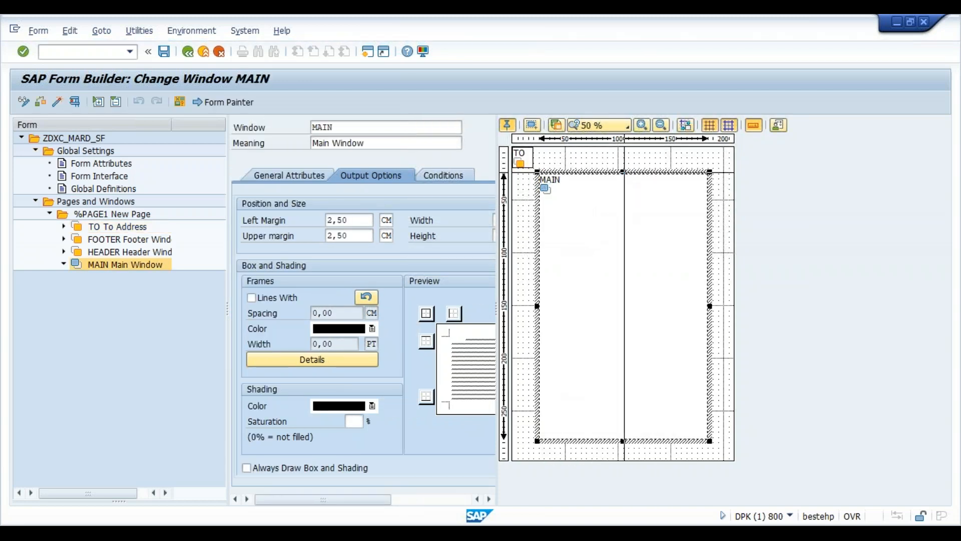
{"action": "mouse_move", "coordinate": [624, 172]}
{"action": "left_mouse_down"}
{"action": "mouse_move", "coordinate": [639, 376]}
{"action": "mouse_move", "coordinate": [638, 334]}
{"action": "left_mouse_up"}
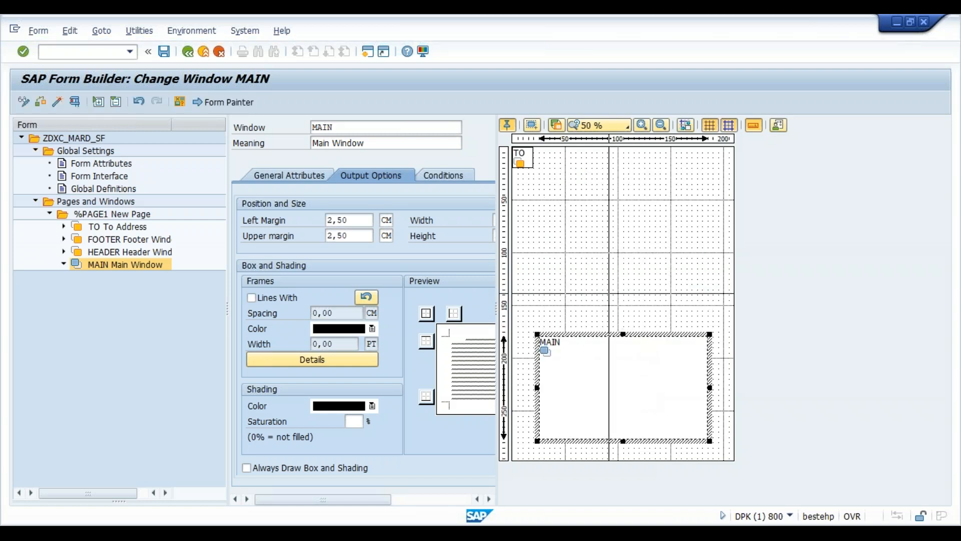
{"action": "left_click_drag", "start_coordinate": [609, 405], "coordinate": [603, 286]}
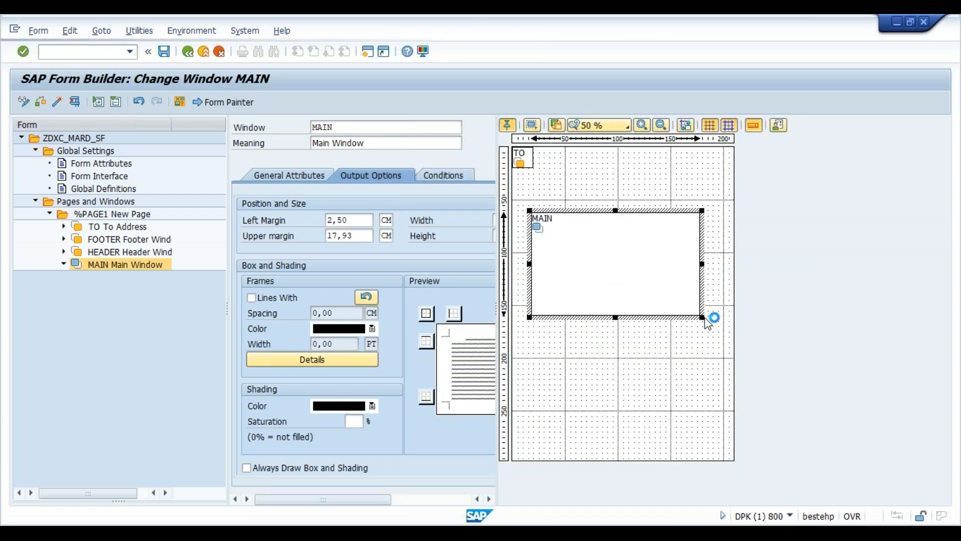
{"action": "left_click_drag", "start_coordinate": [701, 315], "coordinate": [720, 327]}
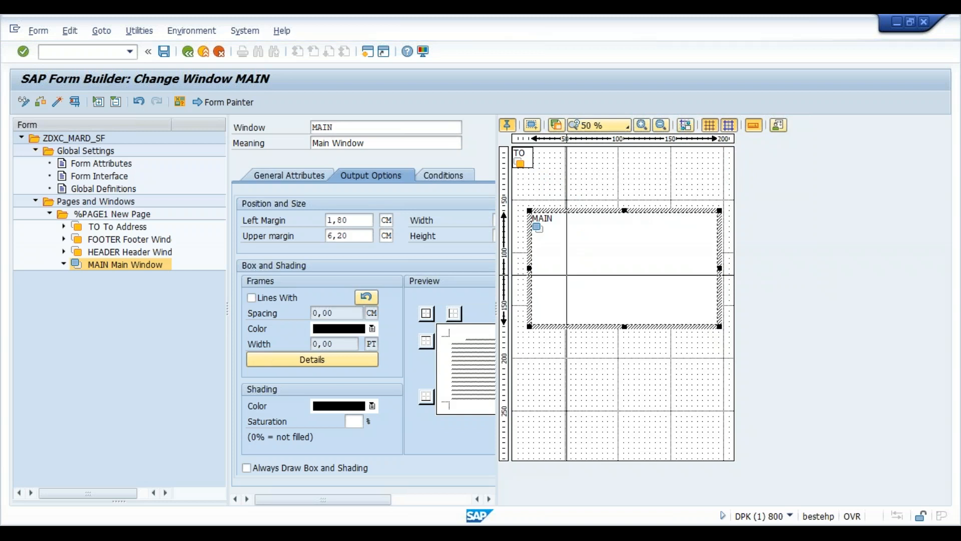
{"action": "left_click_drag", "start_coordinate": [567, 274], "coordinate": [564, 300]}
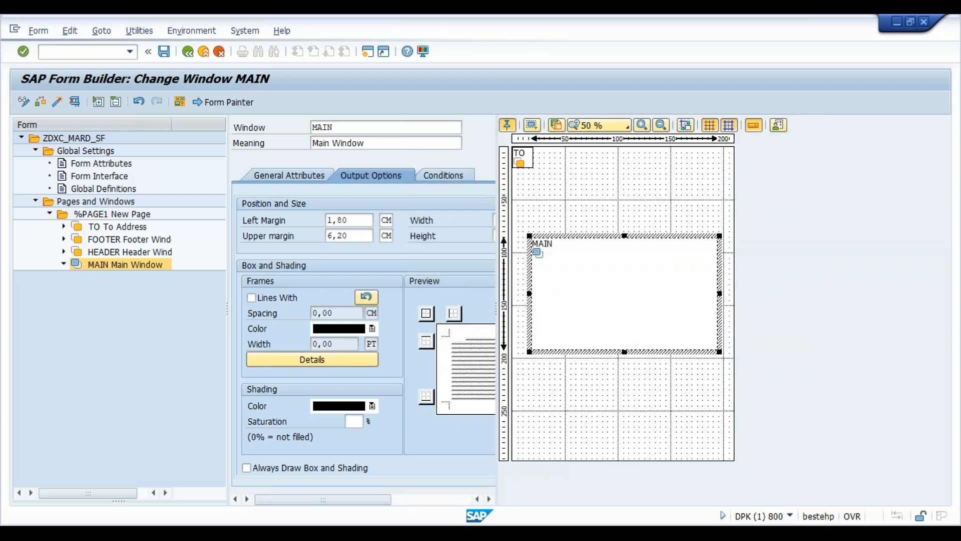
{"action": "left_click_drag", "start_coordinate": [522, 157], "coordinate": [544, 206]}
- Place a taller FOOTER near the page bottom and widen HEADER across the page top
{"action": "left_click_drag", "start_coordinate": [522, 158], "coordinate": [550, 165]}
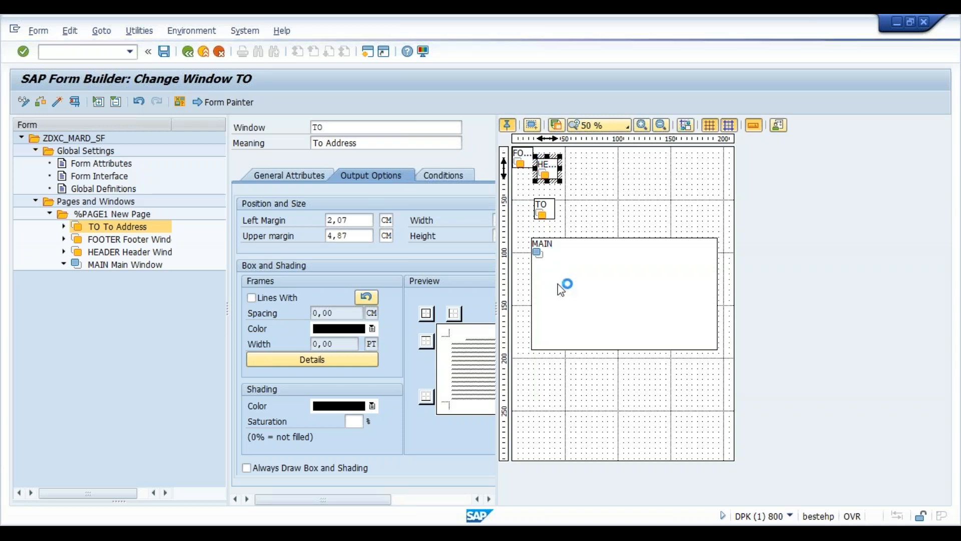
{"action": "left_click_drag", "start_coordinate": [520, 160], "coordinate": [721, 401]}
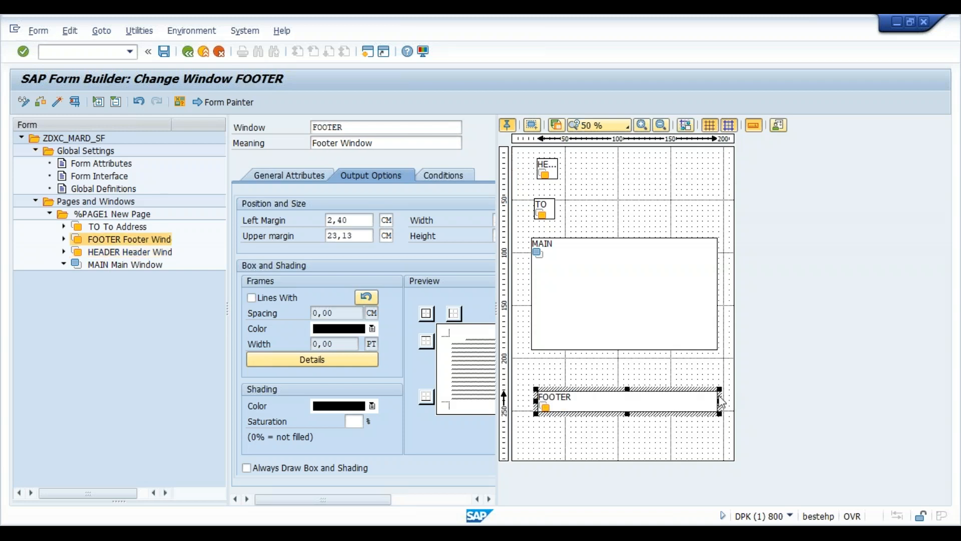
{"action": "left_click_drag", "start_coordinate": [640, 415], "coordinate": [640, 426]}
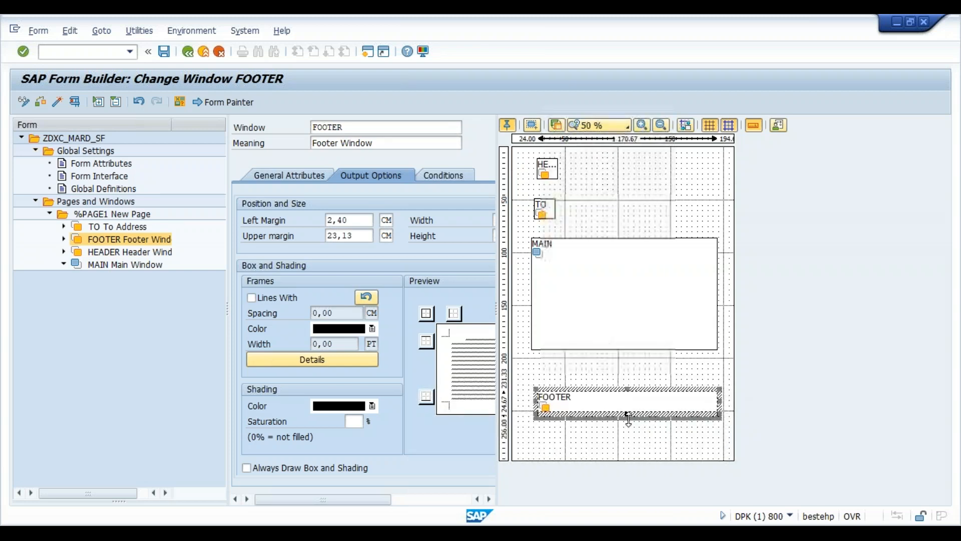
{"action": "left_click", "coordinate": [544, 175]}
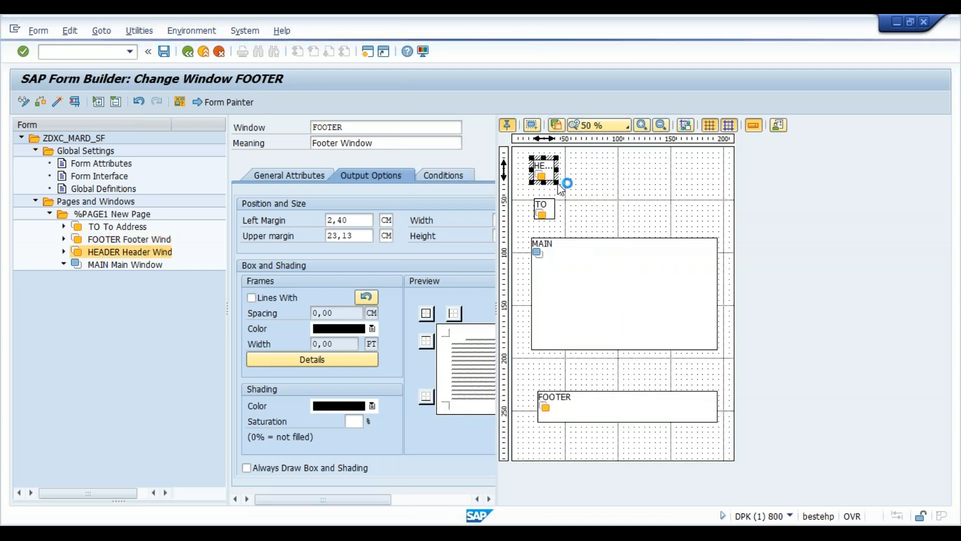
{"action": "left_click_drag", "start_coordinate": [558, 181], "coordinate": [674, 191]}
- Move TO up and enlarge it, lower MAIN on the page, and stretch HEADER wider
{"action": "left_click", "coordinate": [546, 207]}
{"action": "left_click_drag", "start_coordinate": [545, 207], "coordinate": [544, 201]}
{"action": "left_click_drag", "start_coordinate": [575, 298], "coordinate": [577, 320]}
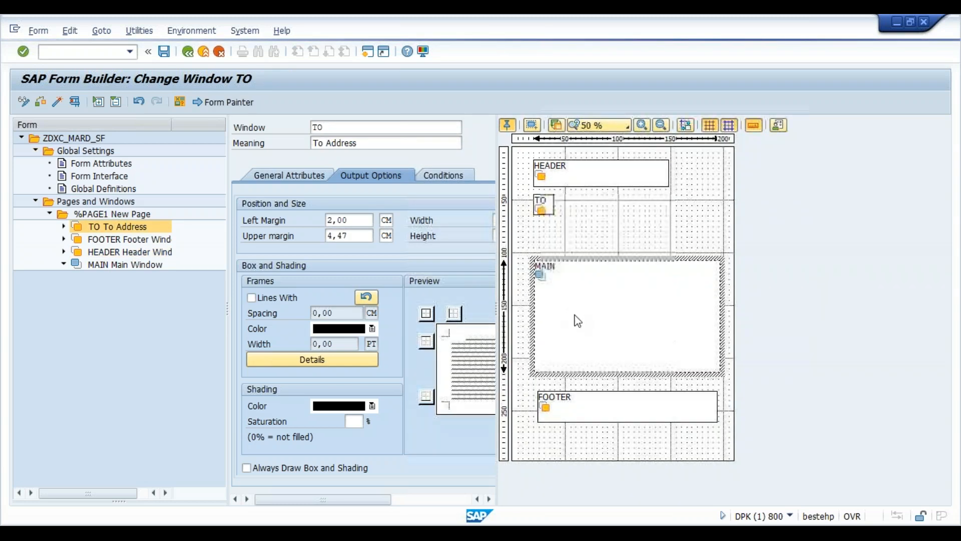
{"action": "left_click", "coordinate": [548, 207]}
{"action": "left_click", "coordinate": [557, 214]}
{"action": "left_click_drag", "start_coordinate": [557, 216], "coordinate": [612, 248]}
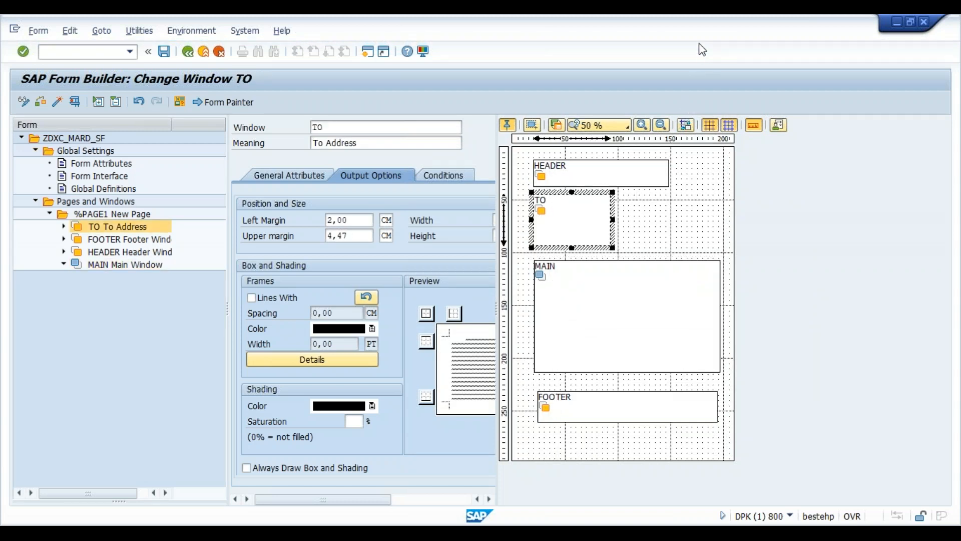
{"action": "left_click", "coordinate": [578, 183]}
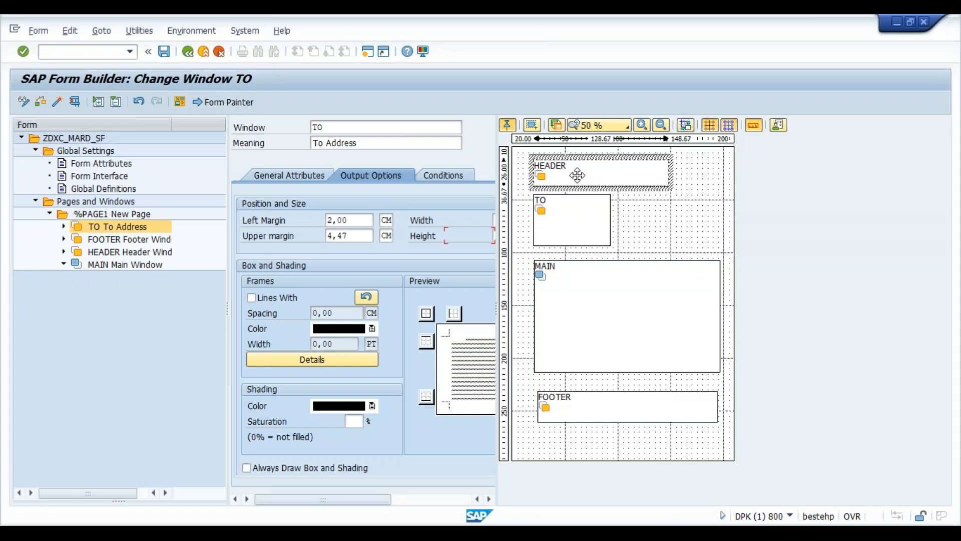
{"action": "left_click_drag", "start_coordinate": [671, 187], "coordinate": [712, 192]}
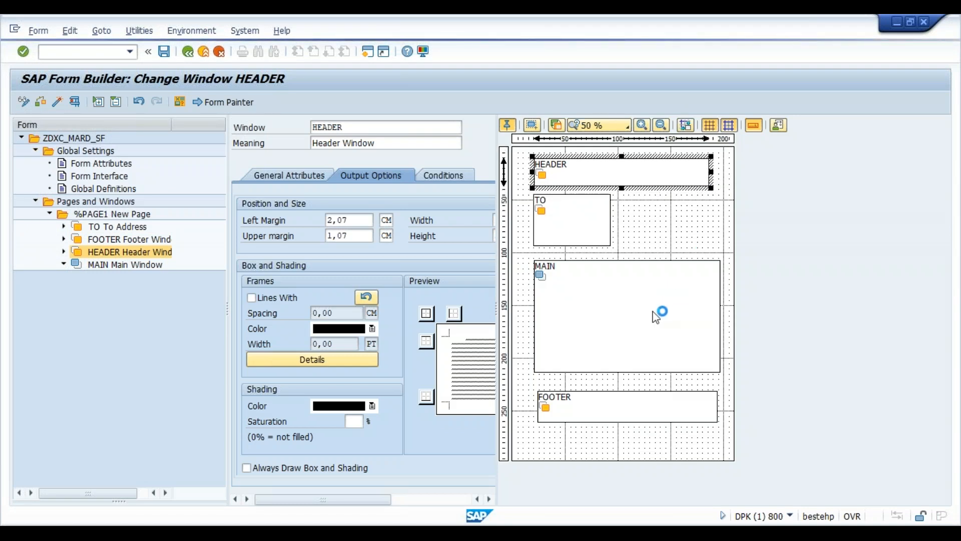
- Save ZDXC_MARD_SF with the new window layout
{"action": "left_click", "coordinate": [165, 52]}
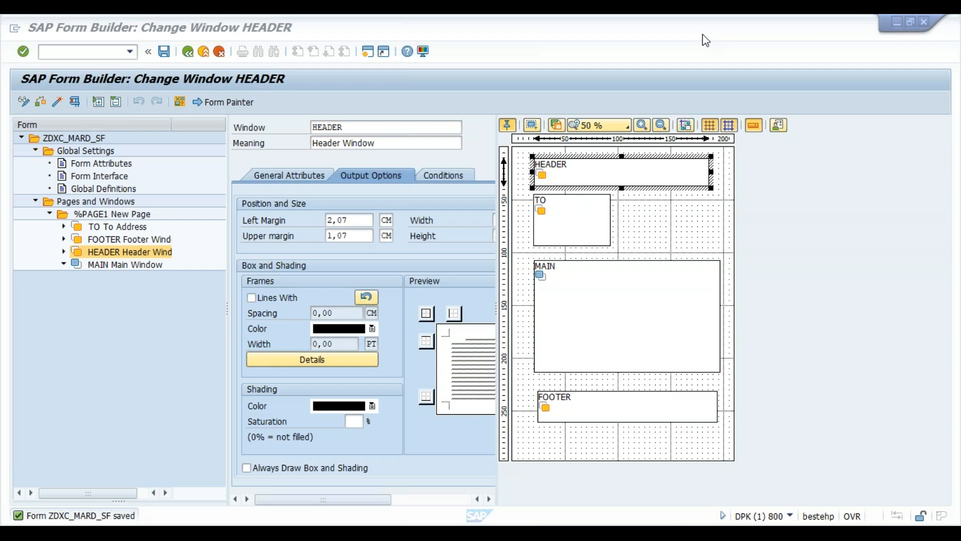
- Nudge FOOTER lower, extend MAIN's bottom edge toward FOOTER, and save the form
{"action": "left_click", "coordinate": [810, 377]}
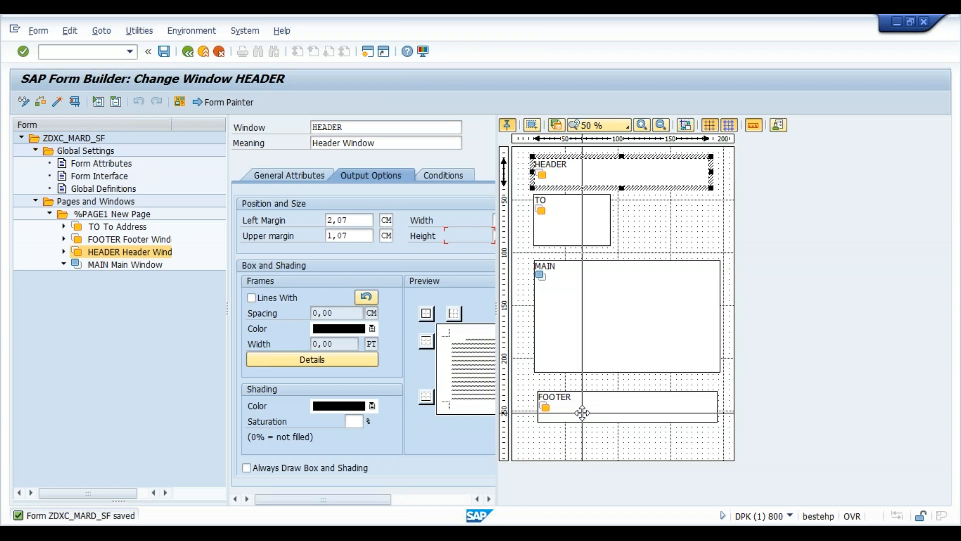
{"action": "left_click_drag", "start_coordinate": [615, 406], "coordinate": [616, 417]}
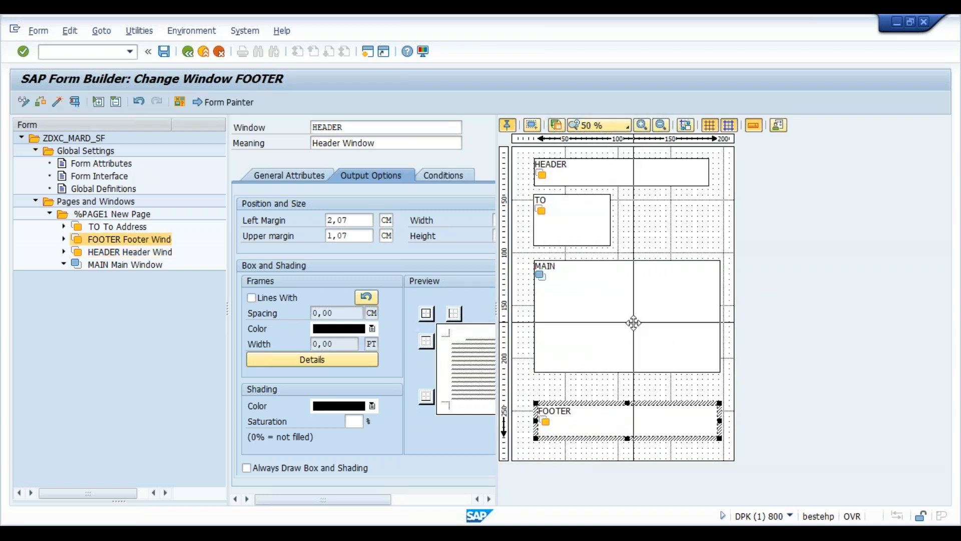
{"action": "left_click", "coordinate": [633, 323]}
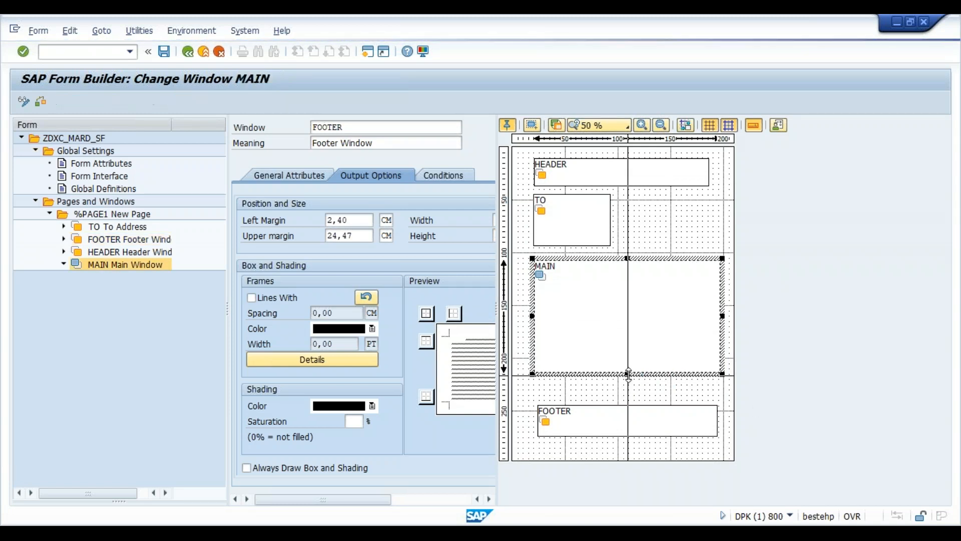
{"action": "left_click_drag", "start_coordinate": [627, 374], "coordinate": [627, 399]}
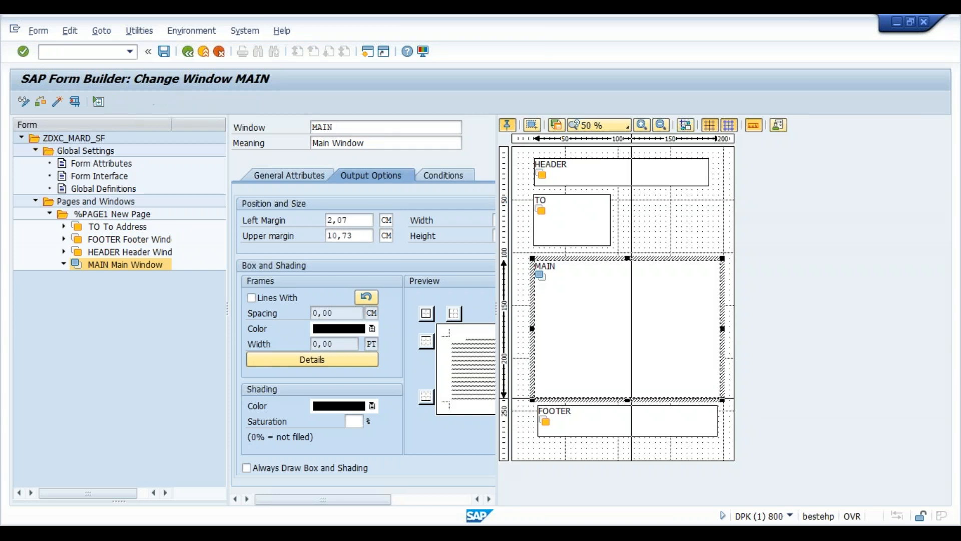
{"action": "left_click", "coordinate": [166, 52]}
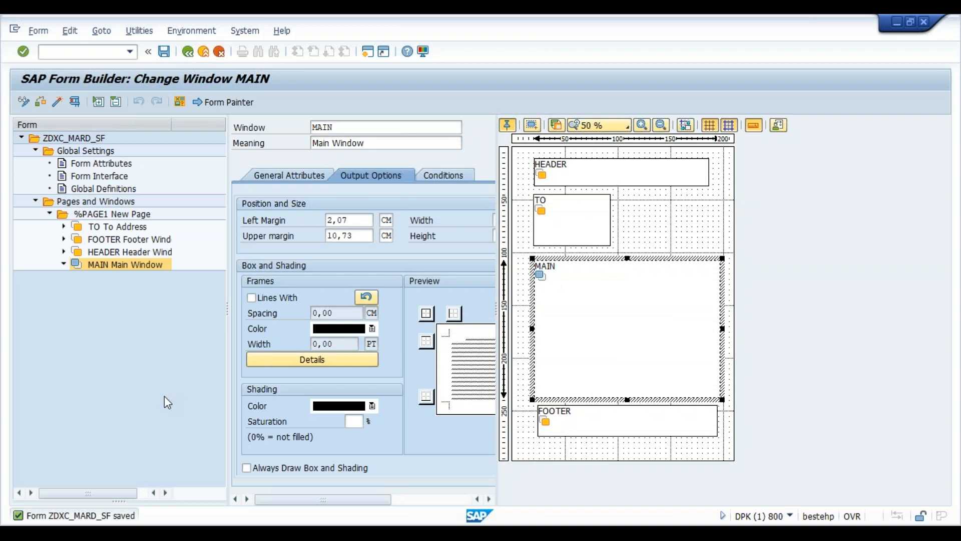
- Close the Form Painter and review MAIN's conditions, output options and general attributes, then expand TO
{"action": "left_click", "coordinate": [224, 102]}
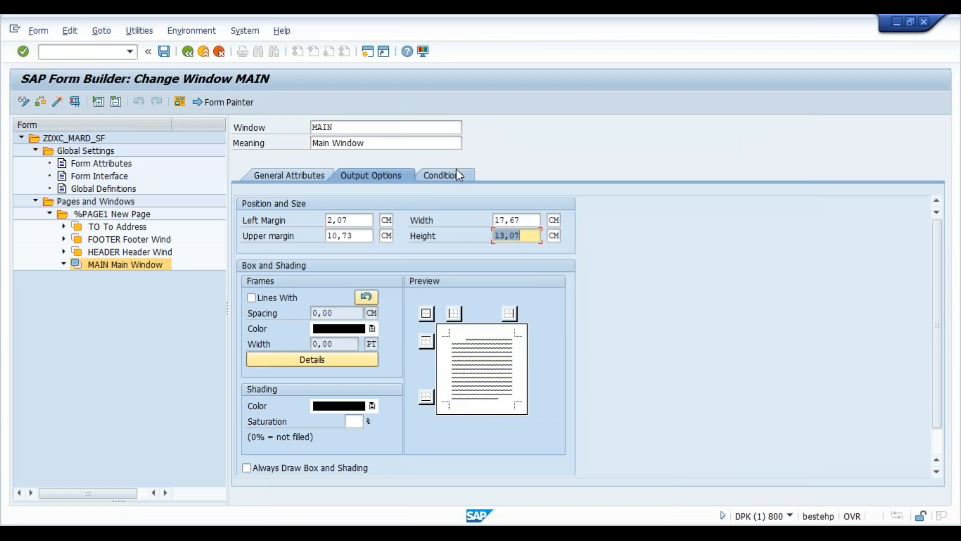
{"action": "left_click", "coordinate": [457, 174]}
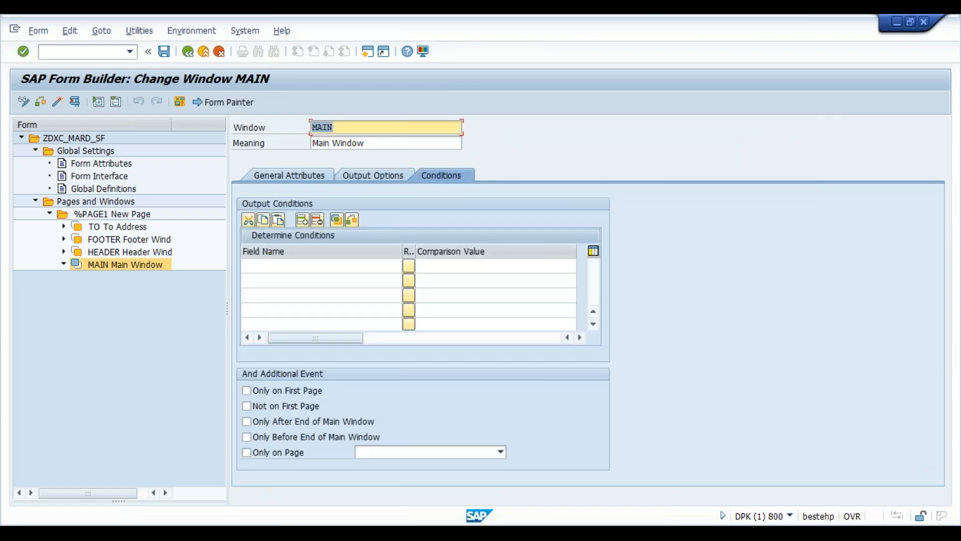
{"action": "left_click", "coordinate": [355, 176]}
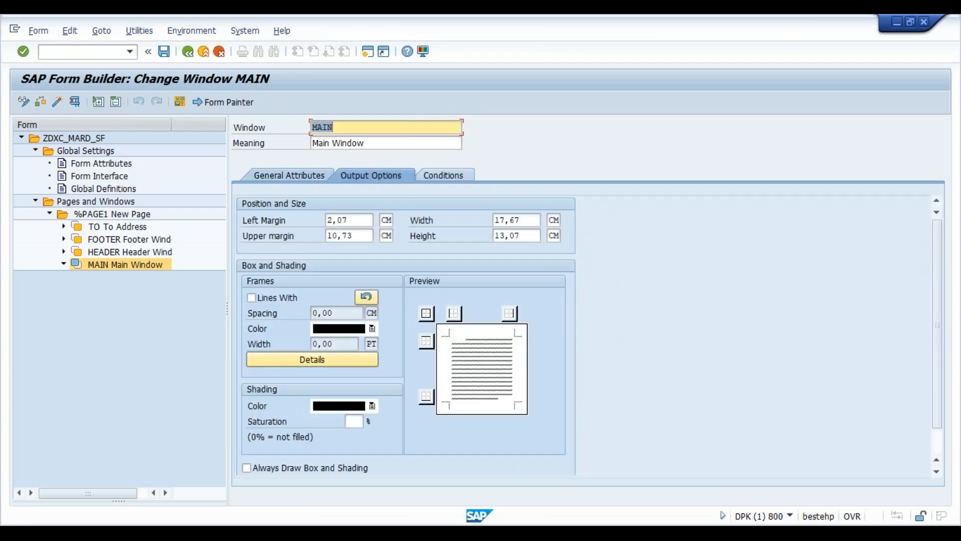
{"action": "left_click", "coordinate": [290, 175]}
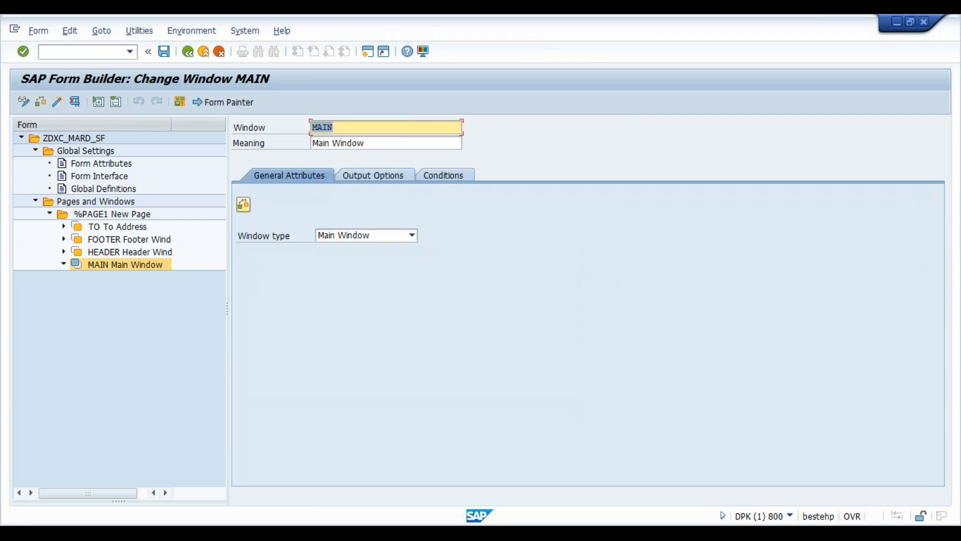
{"action": "left_click", "coordinate": [64, 228]}
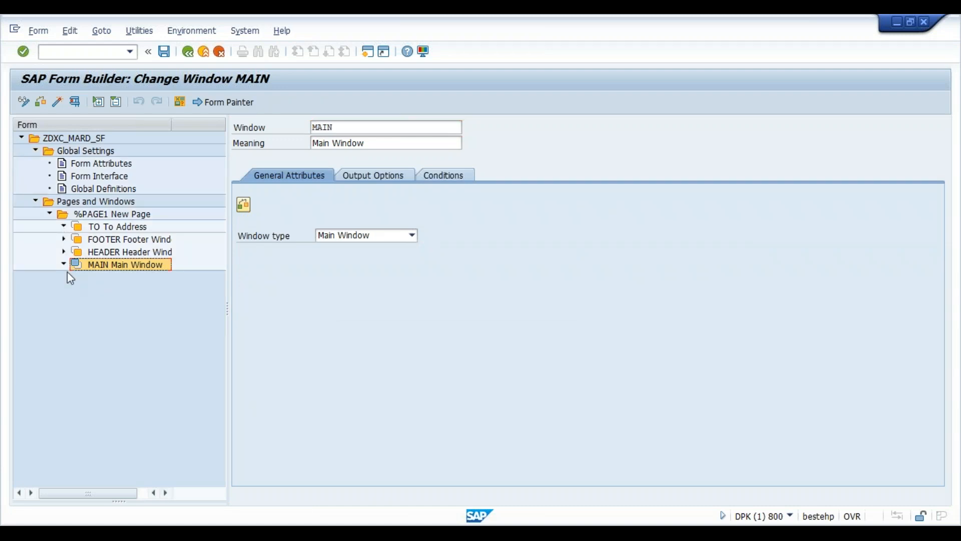
- Create text node %TEXT1 under the HEADER window, allowing the Word template security prompt
{"action": "left_click", "coordinate": [128, 254]}
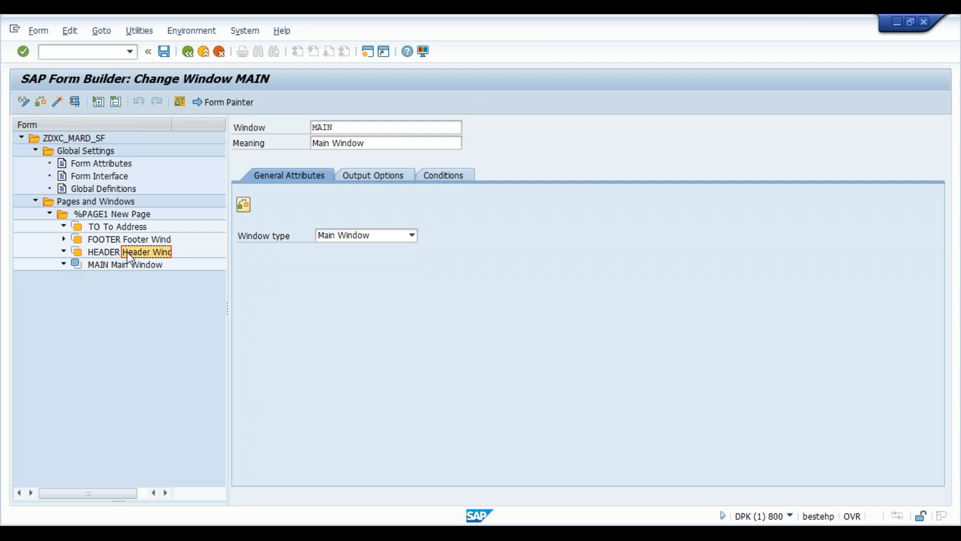
{"action": "right_click", "coordinate": [128, 253]}
{"action": "mouse_move", "coordinate": [197, 263]}
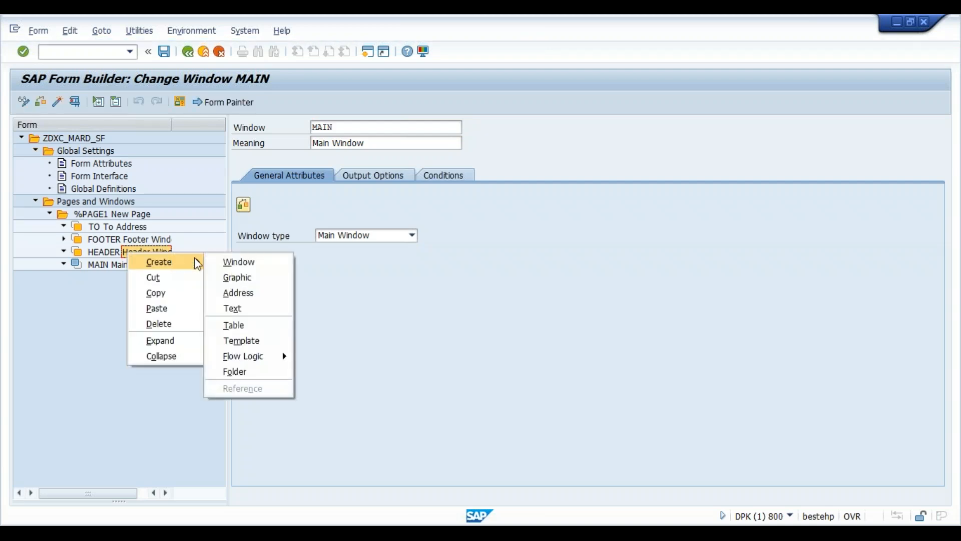
{"action": "left_click", "coordinate": [233, 308]}
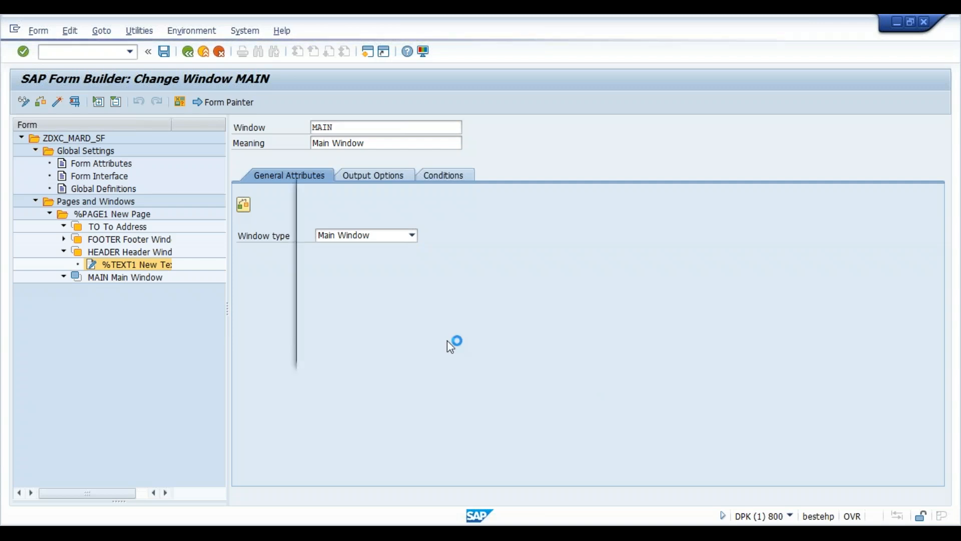
{"action": "left_click", "coordinate": [337, 300]}
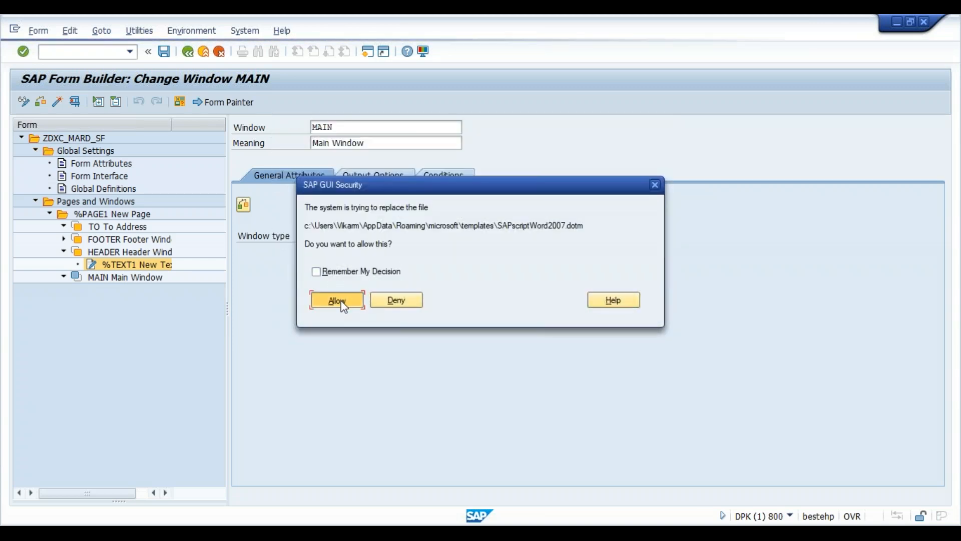
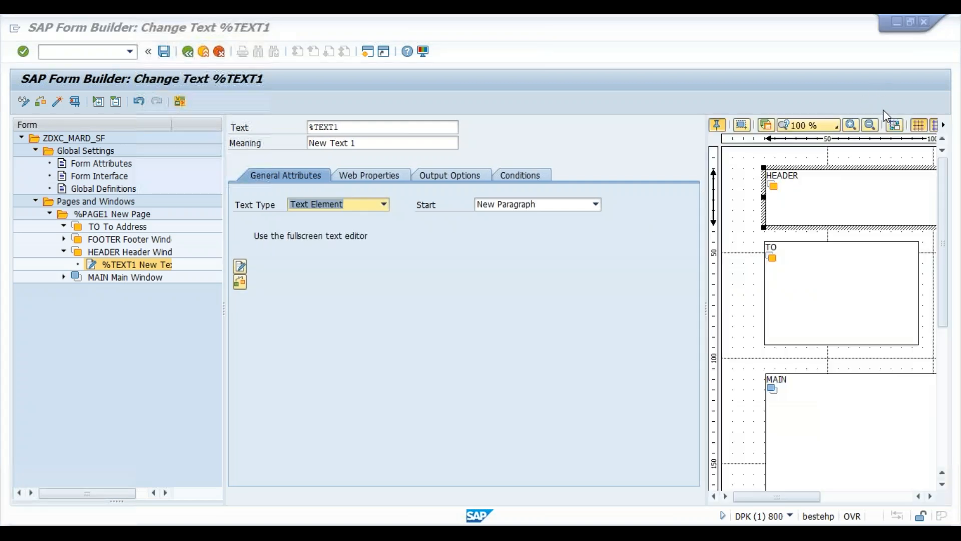
- Enter 'Airtel INDIA Pvt Ltd' as the %TEXT1 header text in the full-screen editor and transfer it back
{"action": "left_click", "coordinate": [574, 272]}
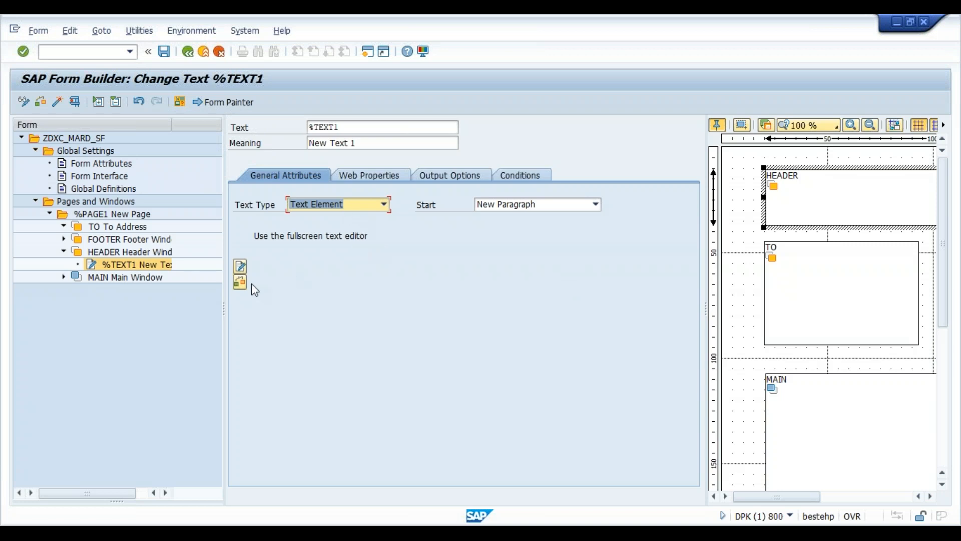
{"action": "left_click", "coordinate": [241, 271]}
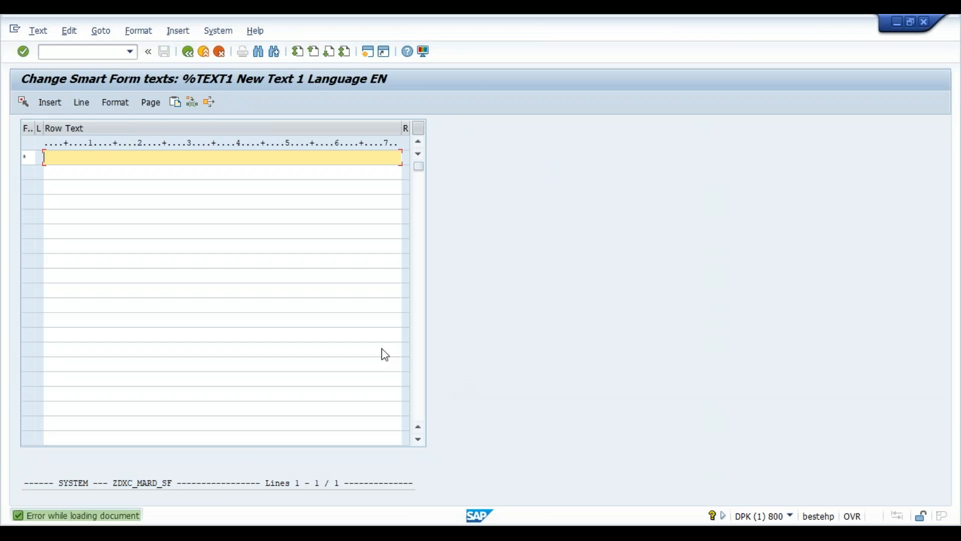
{"action": "left_click", "coordinate": [182, 175]}
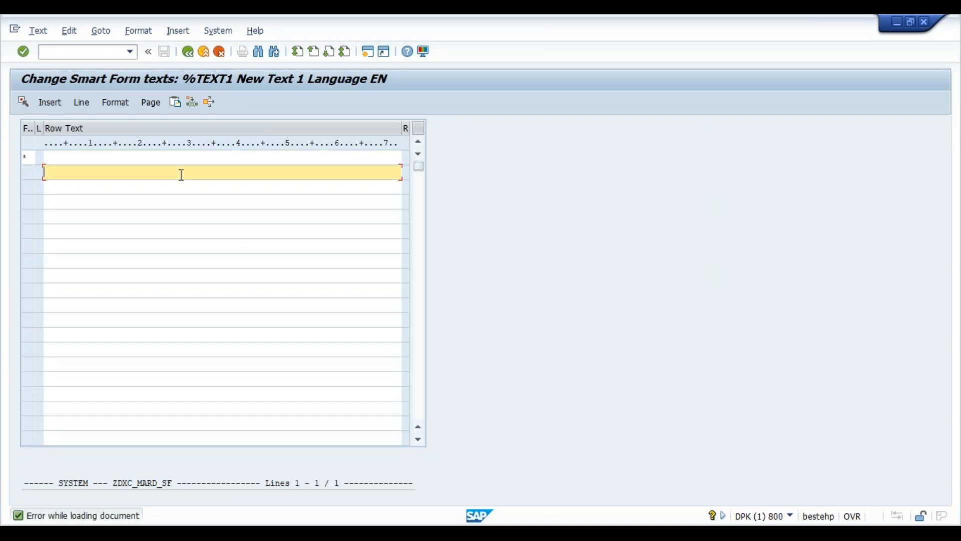
{"action": "type", "text": "Airtel INDIA Pvt Ltd"}
{"action": "key", "text": "Return"}
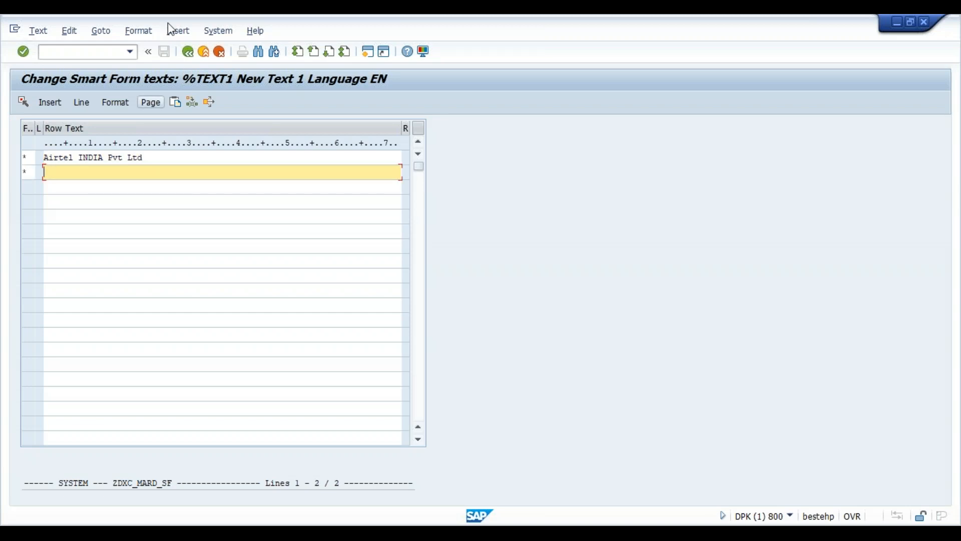
{"action": "left_click", "coordinate": [194, 52]}
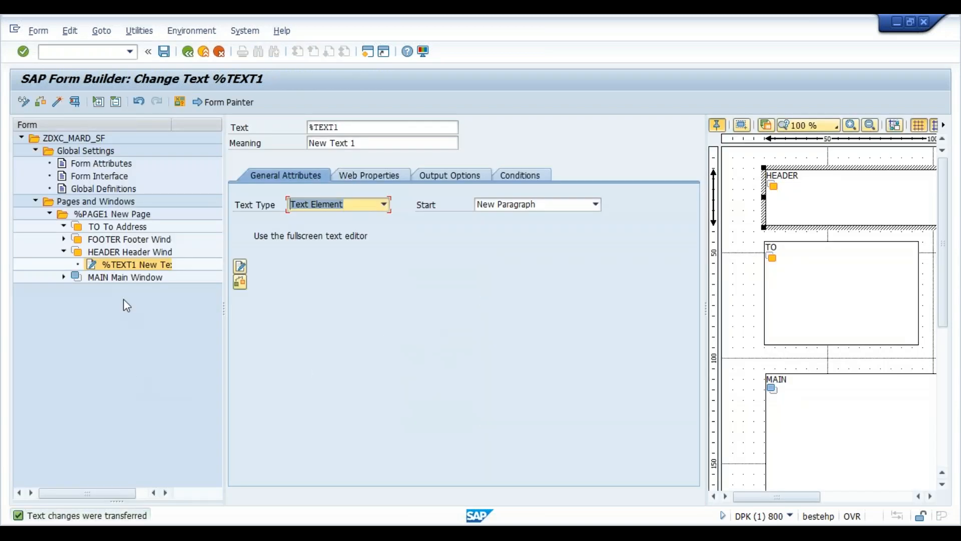
{"action": "left_click", "coordinate": [126, 229]}
- Create a new text node %TEXT2 under the TO window
{"action": "right_click", "coordinate": [128, 236]}
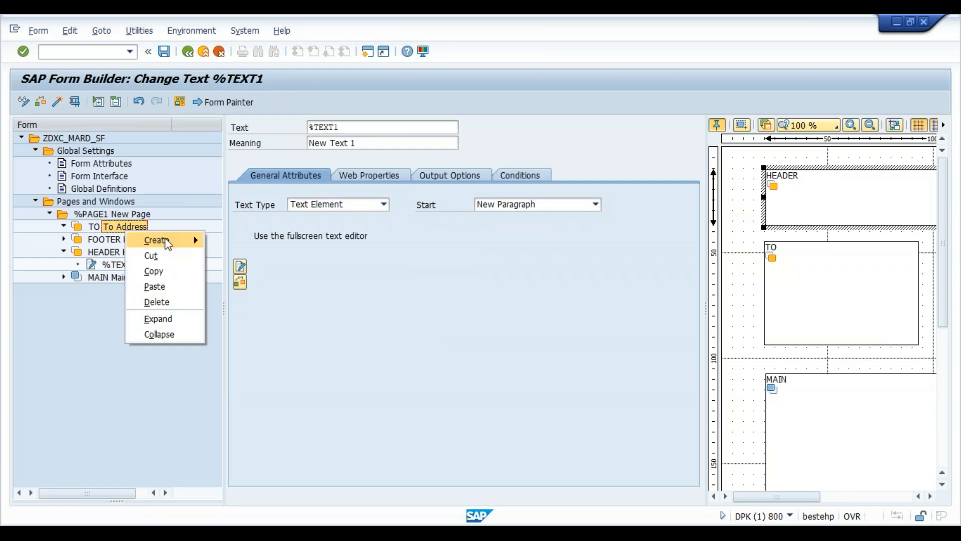
{"action": "mouse_move", "coordinate": [167, 241]}
{"action": "left_click", "coordinate": [243, 286]}
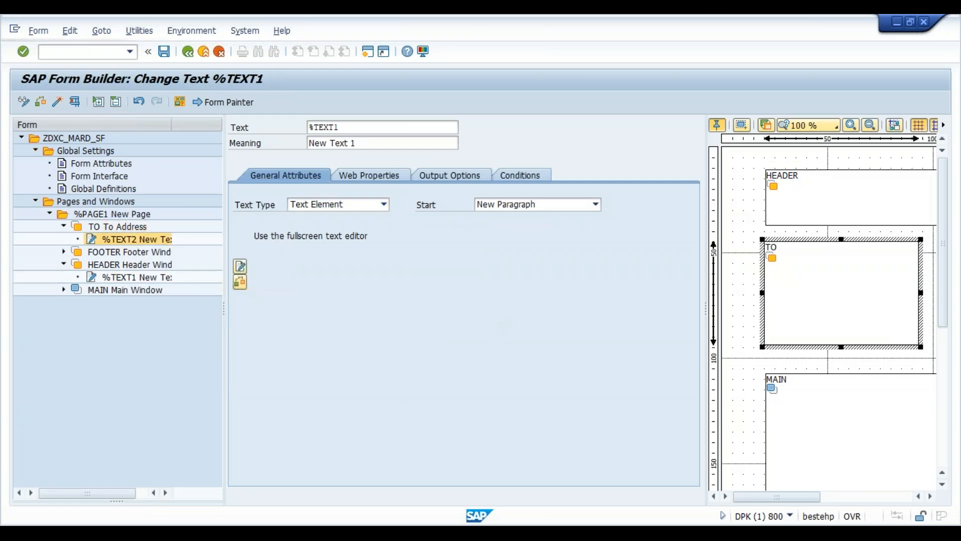
{"action": "left_click", "coordinate": [243, 267]}
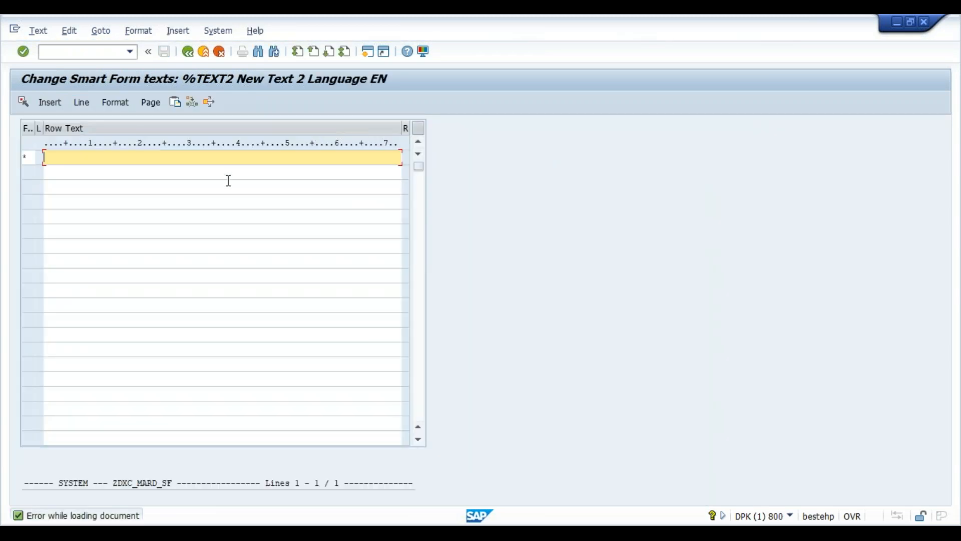
- Enter the address lines To, Security, East Wing, Warehouse 3, Mars in %TEXT2 and transfer it back
{"action": "type", "text": "To"}
{"action": "key", "text": "Return"}
{"action": "type", "text": "&wa"}
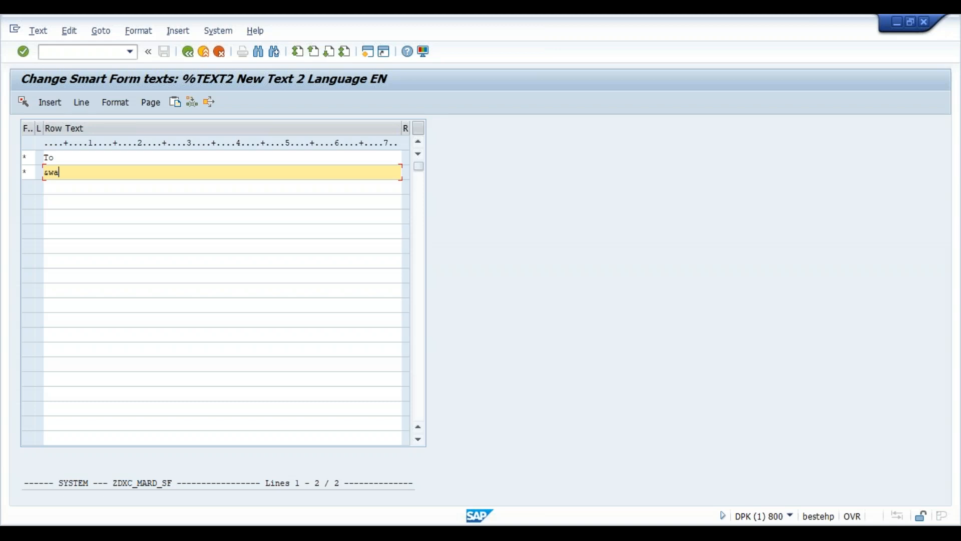
{"action": "type", "text": "_"}
{"action": "type", "text": "m"}
{"action": "key", "text": "BackSpace"}
{"action": "key", "text": "BackSpace"}
{"action": "key", "text": "BackSpace"}
{"action": "key", "text": "BackSpace"}
{"action": "key", "text": "BackSpace"}
{"action": "type", "text": "Security"}
{"action": "key", "text": "Return"}
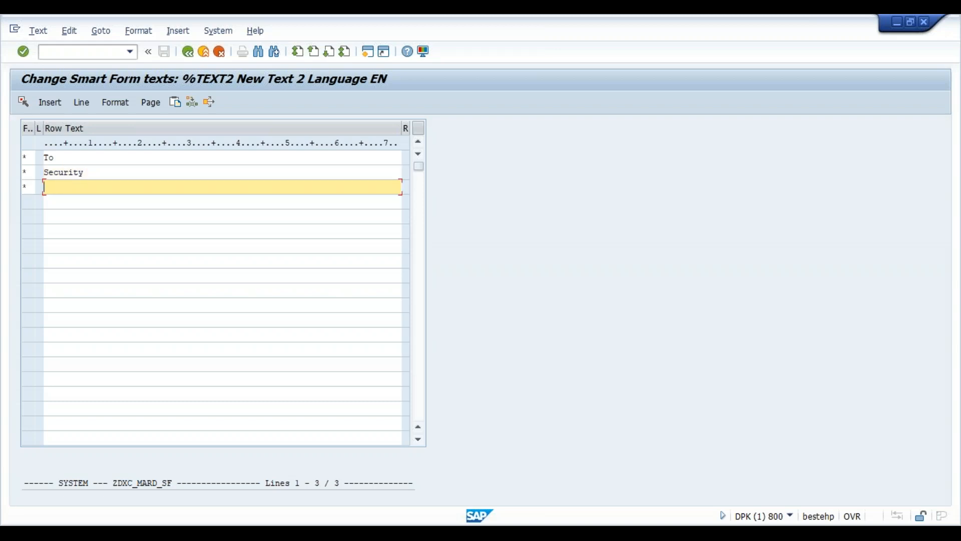
{"action": "type", "text": "East Wing,"}
{"action": "key", "text": "Return"}
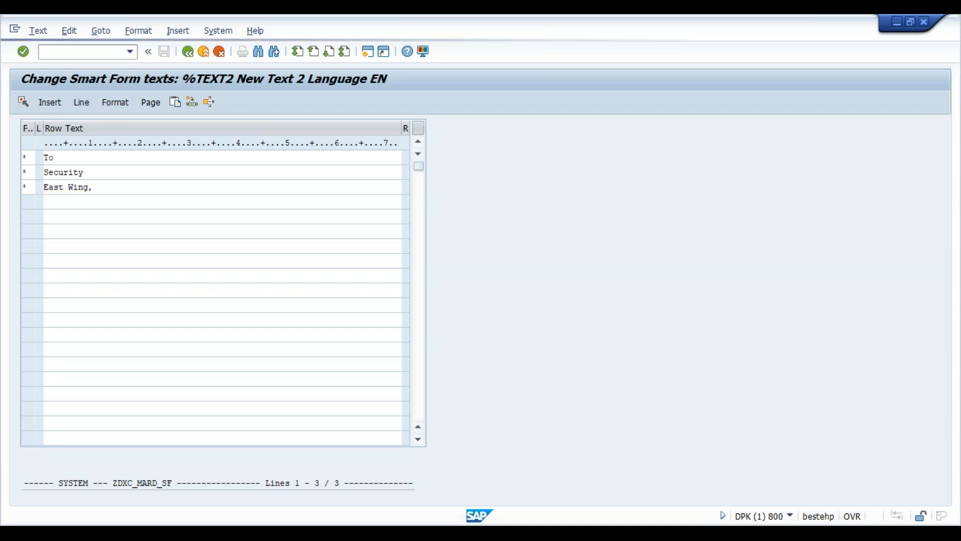
{"action": "type", "text": "W"}
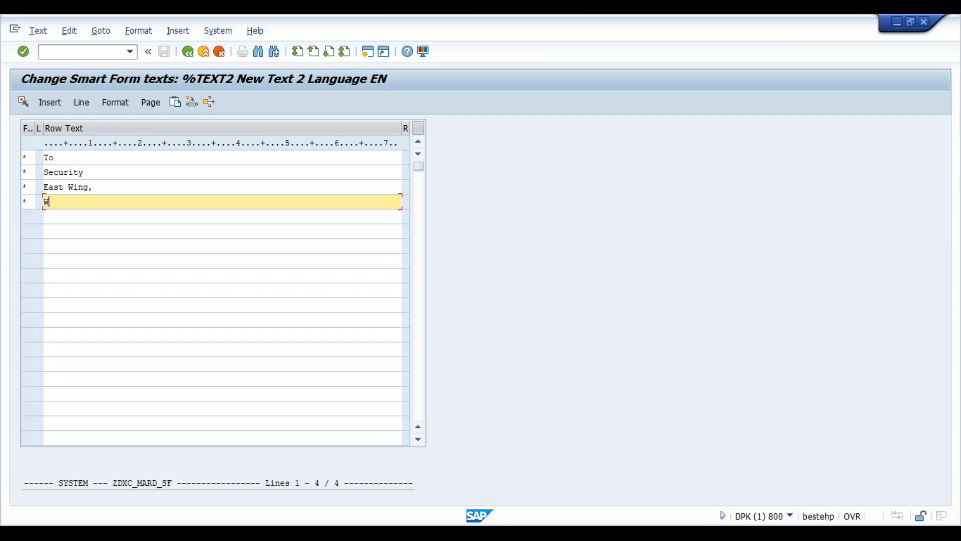
{"action": "type", "text": "arehouse 3,"}
{"action": "key", "text": "Return"}
{"action": "type", "text": "Mars."}
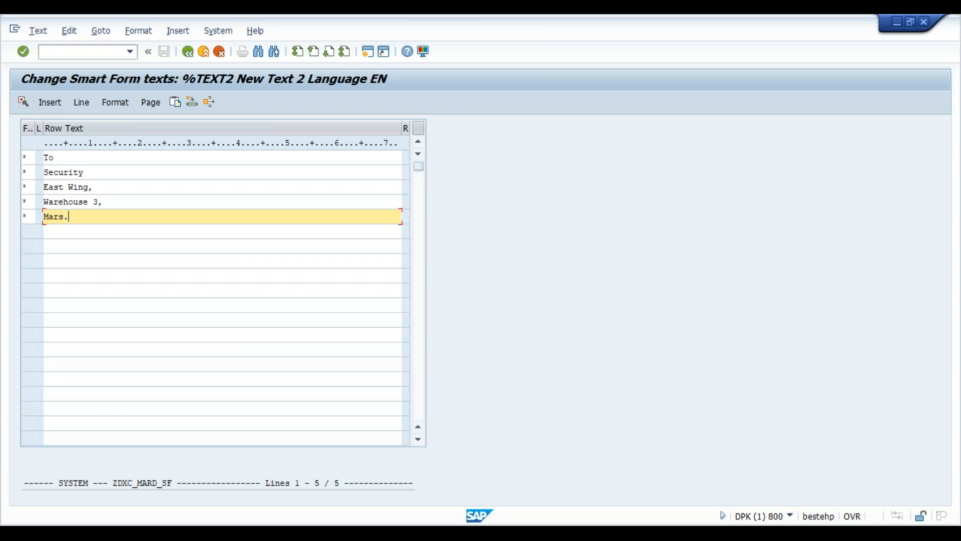
{"action": "left_click", "coordinate": [190, 56]}
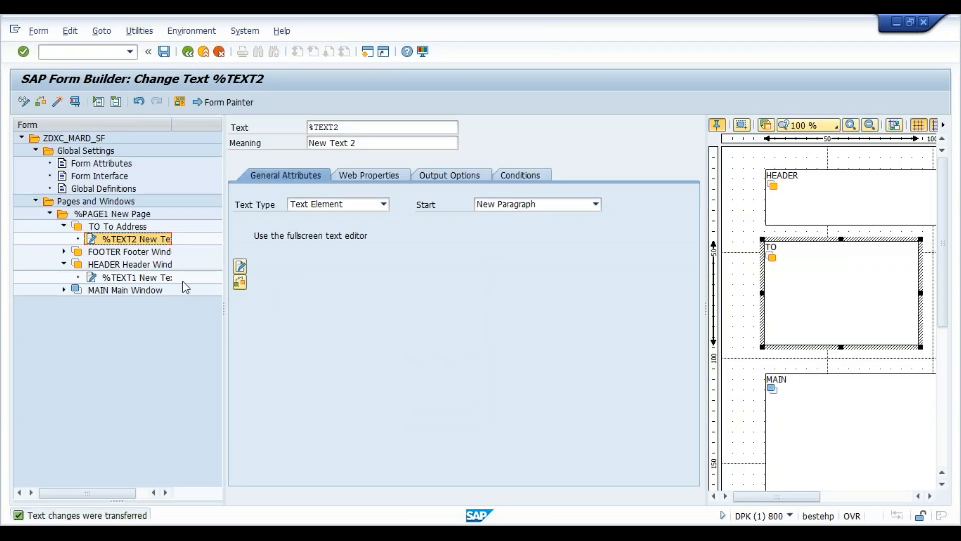
- Create a new text node %TEXT3 under the FOOTER window
{"action": "left_click", "coordinate": [144, 293]}
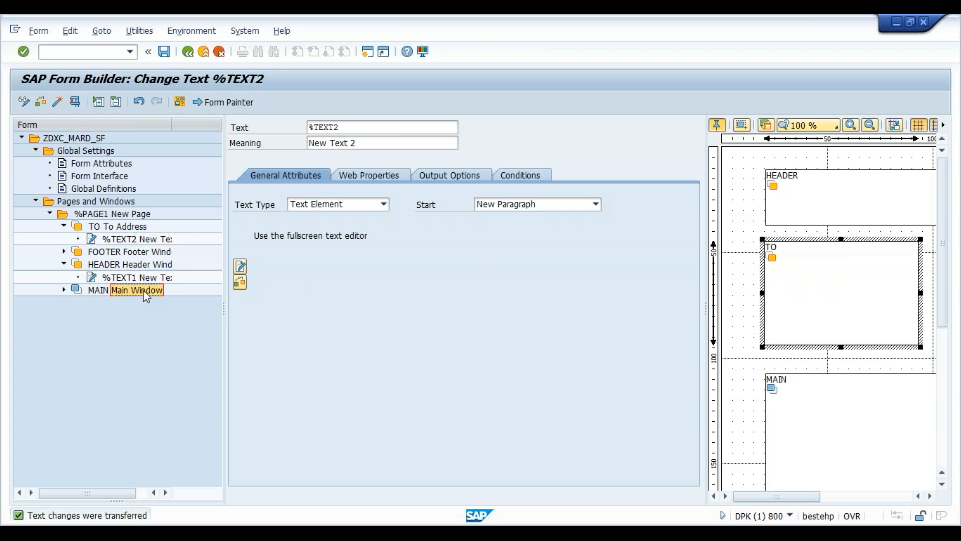
{"action": "right_click", "coordinate": [146, 295]}
{"action": "mouse_move", "coordinate": [213, 300]}
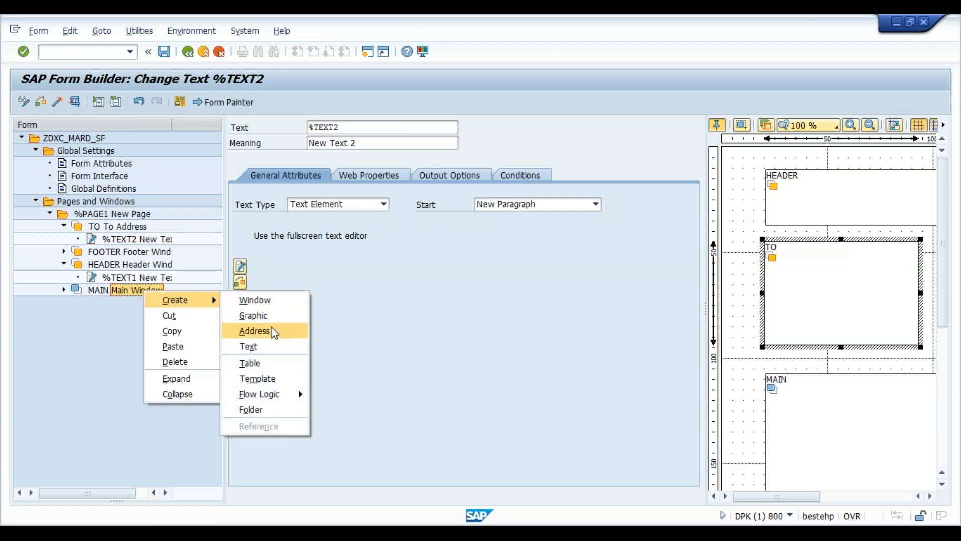
{"action": "left_click", "coordinate": [374, 334]}
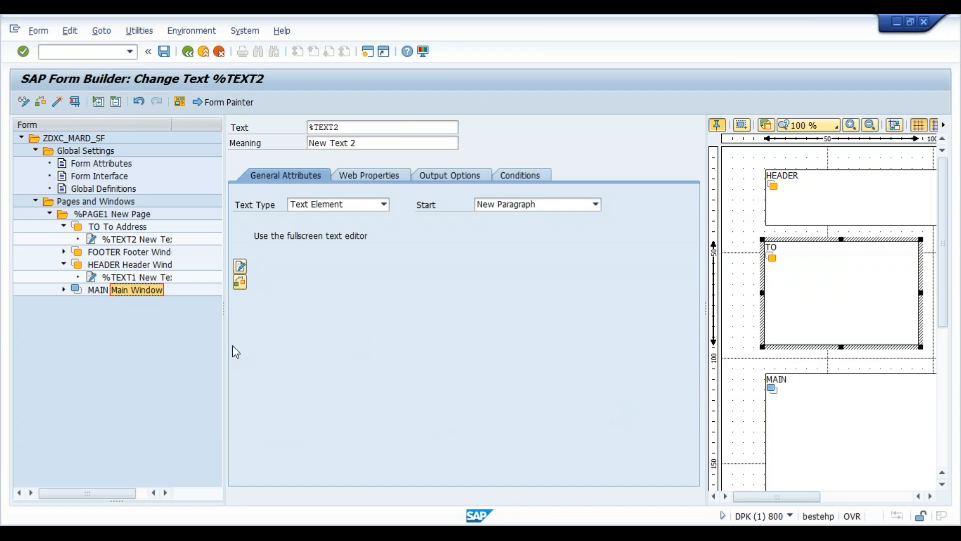
{"action": "left_click", "coordinate": [130, 253]}
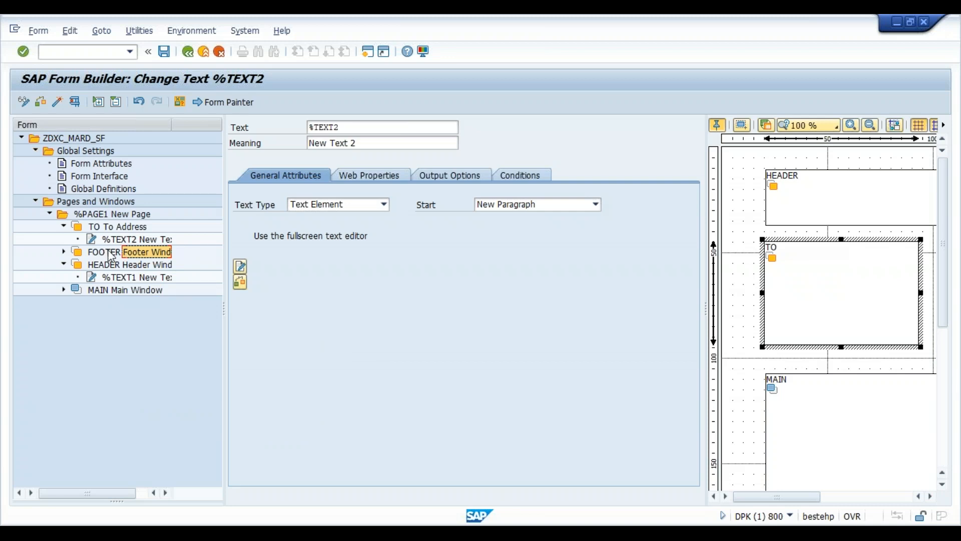
{"action": "right_click", "coordinate": [111, 254]}
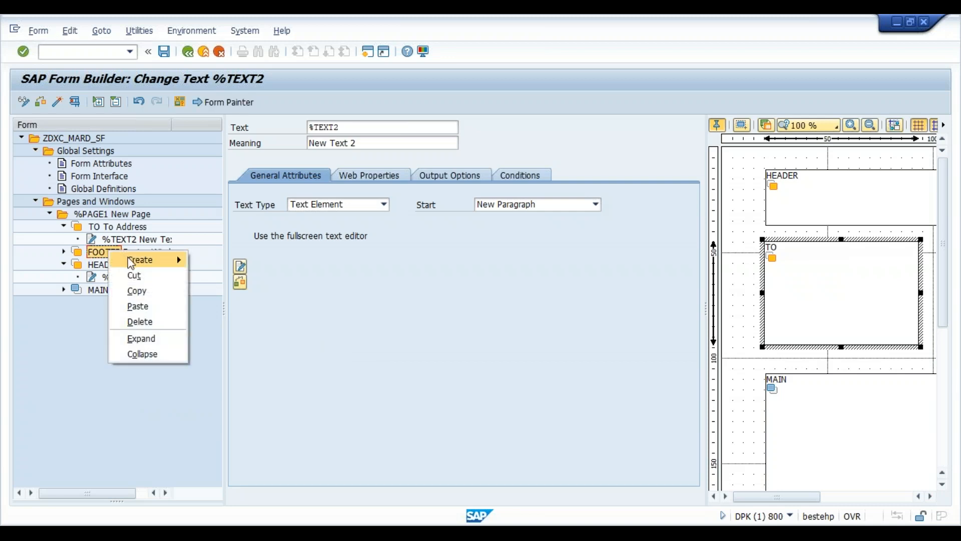
{"action": "mouse_move", "coordinate": [140, 259]}
{"action": "left_click", "coordinate": [213, 305]}
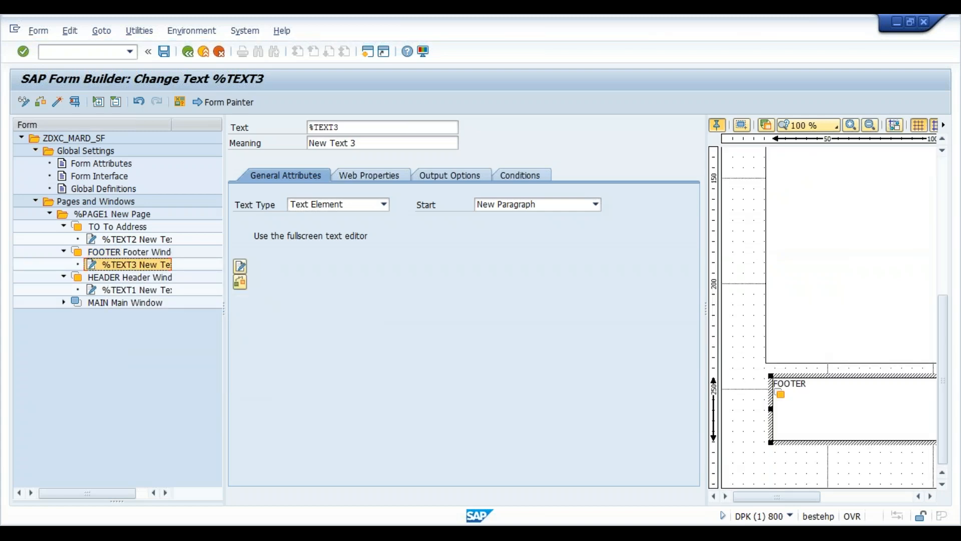
- Enter 'Terms & Conditions Apply' as the footer text and transfer it back to the Form Builder
{"action": "left_click", "coordinate": [240, 265]}
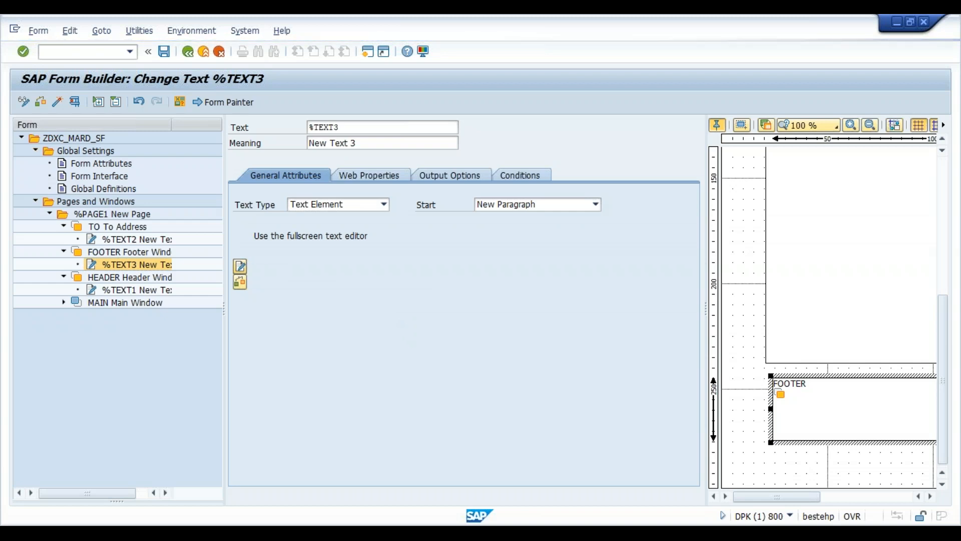
{"action": "type", "text": "Terms & Conditions Al"}
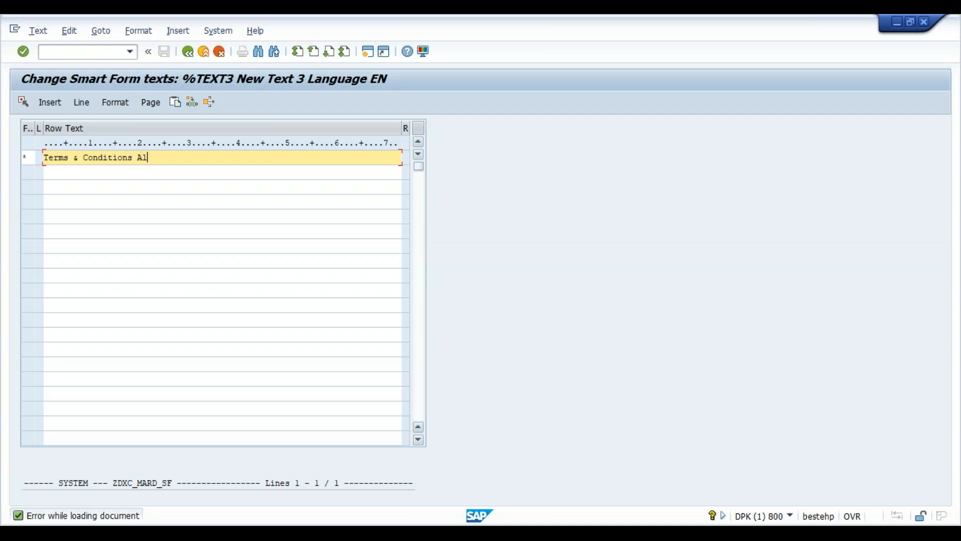
{"action": "key", "text": "BackSpace"}
{"action": "type", "text": "pply"}
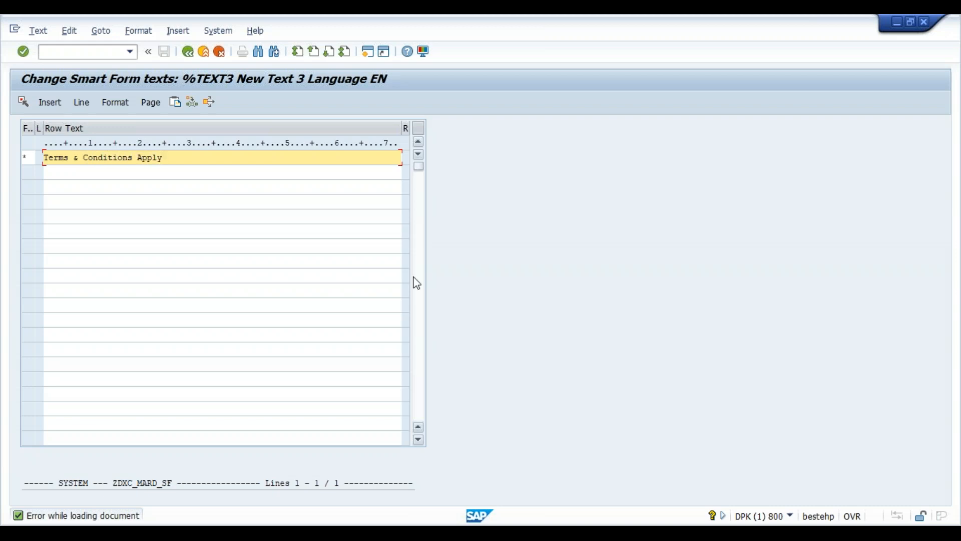
{"action": "left_click", "coordinate": [188, 51]}
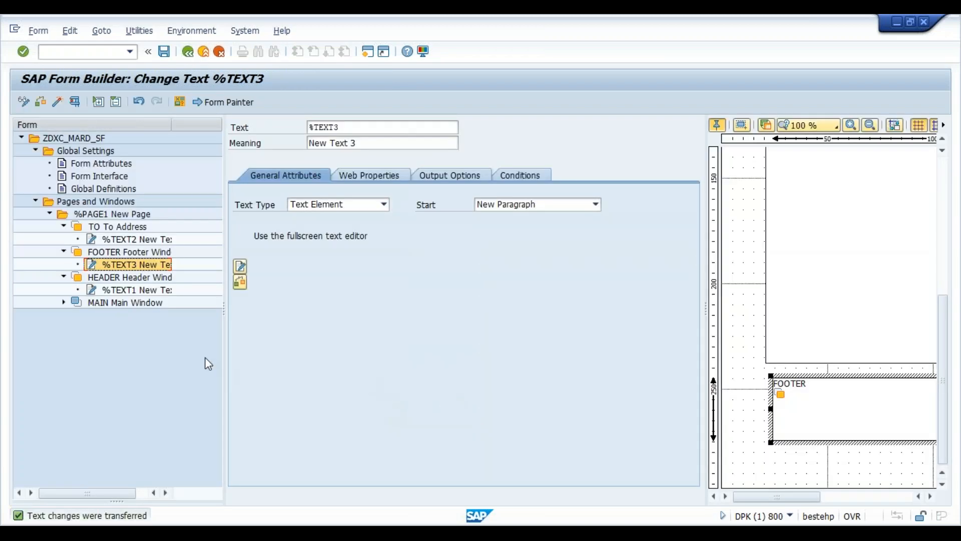
{"action": "left_click", "coordinate": [140, 302]}
{"action": "left_click", "coordinate": [545, 531]}
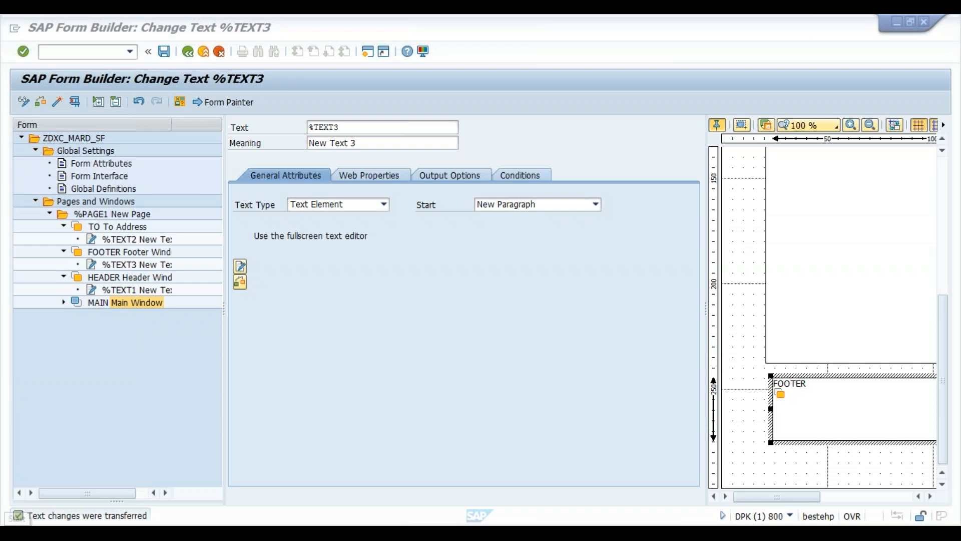
{"action": "left_click", "coordinate": [12, 523]}
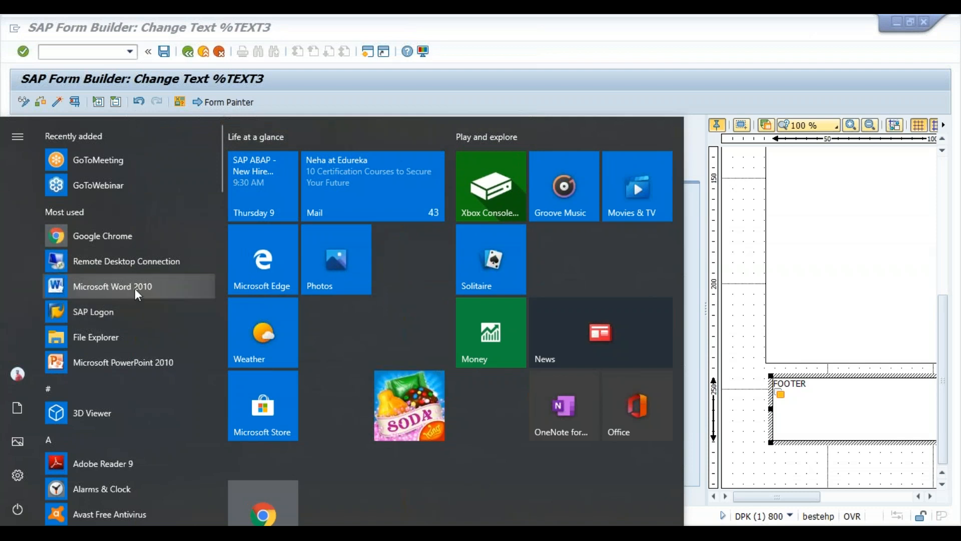
{"action": "key", "text": "Escape"}
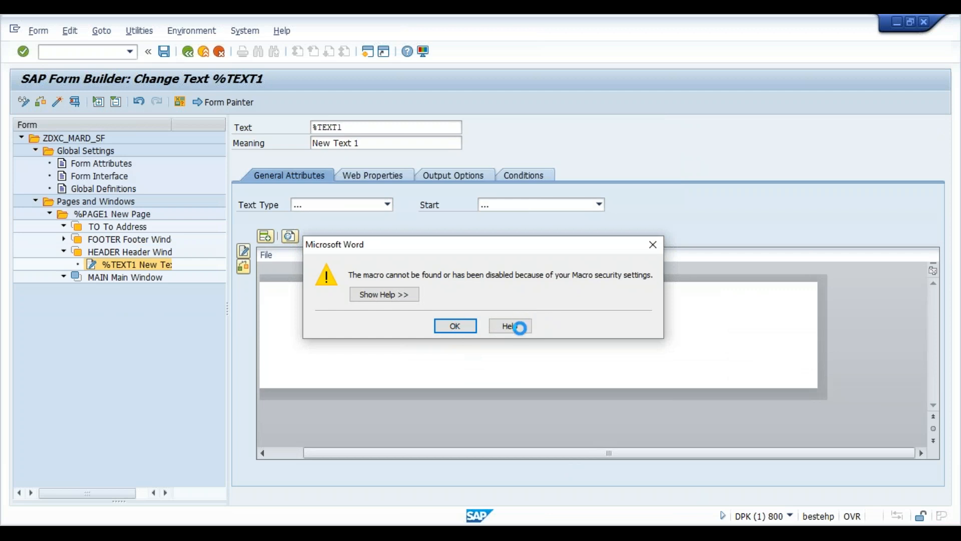
{"action": "mouse_move", "coordinate": [601, 532]}
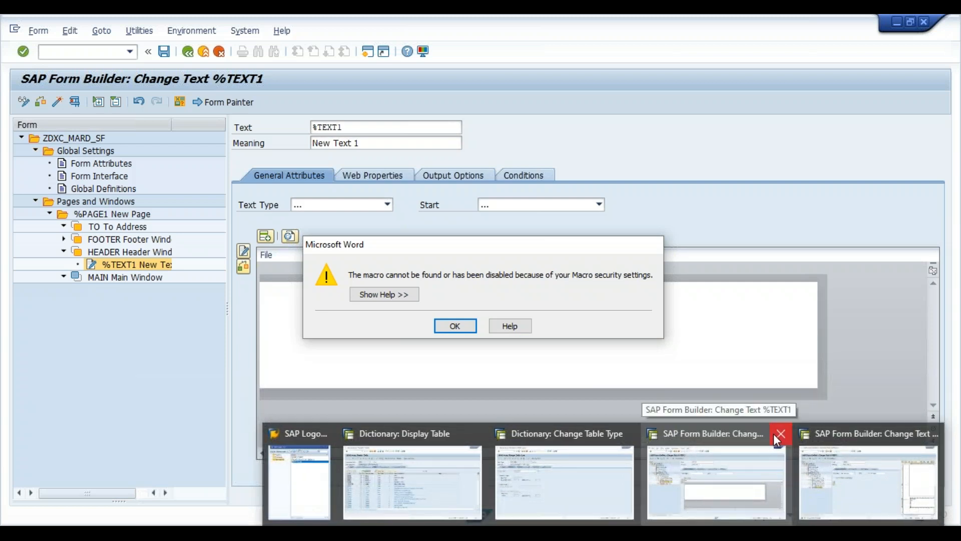
{"action": "left_click", "coordinate": [777, 434]}
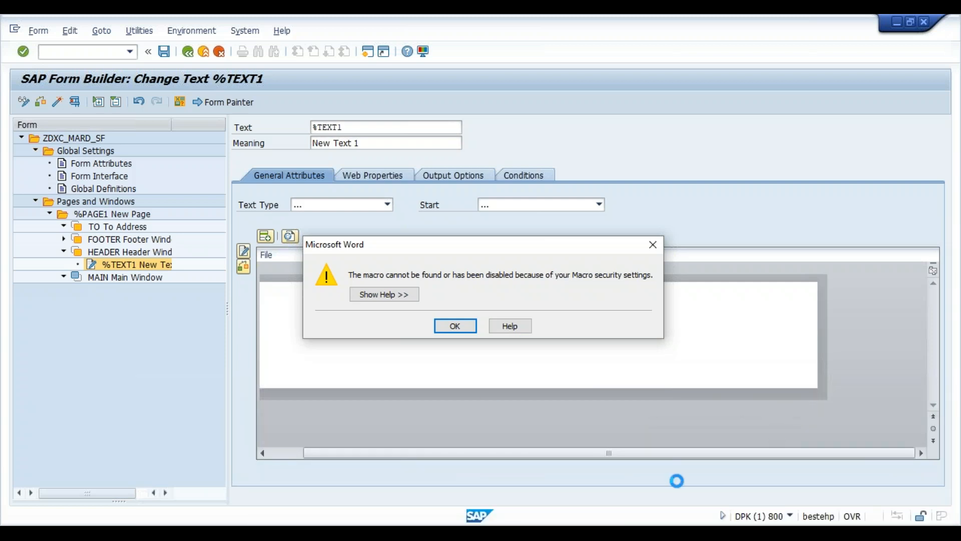
{"action": "mouse_move", "coordinate": [601, 533]}
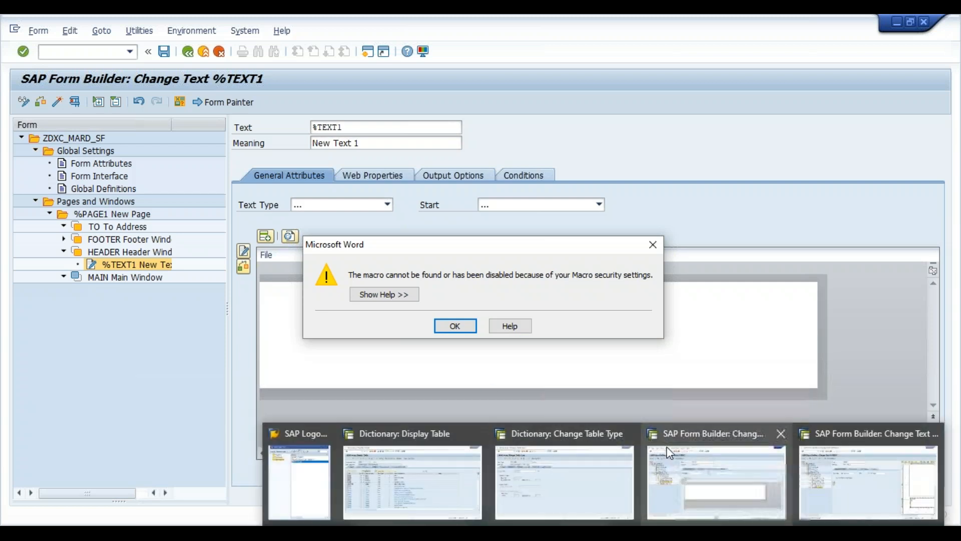
{"action": "mouse_move", "coordinate": [599, 443]}
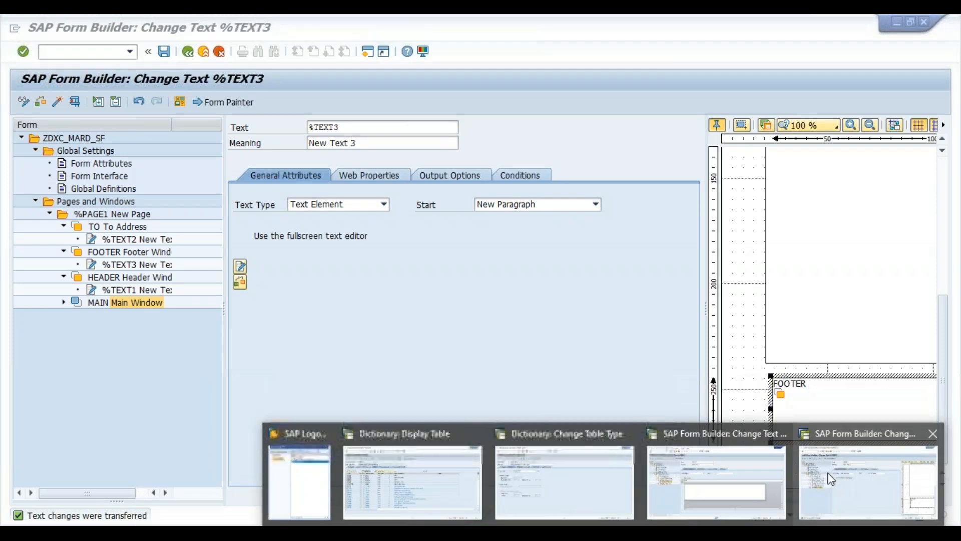
{"action": "left_click", "coordinate": [831, 480]}
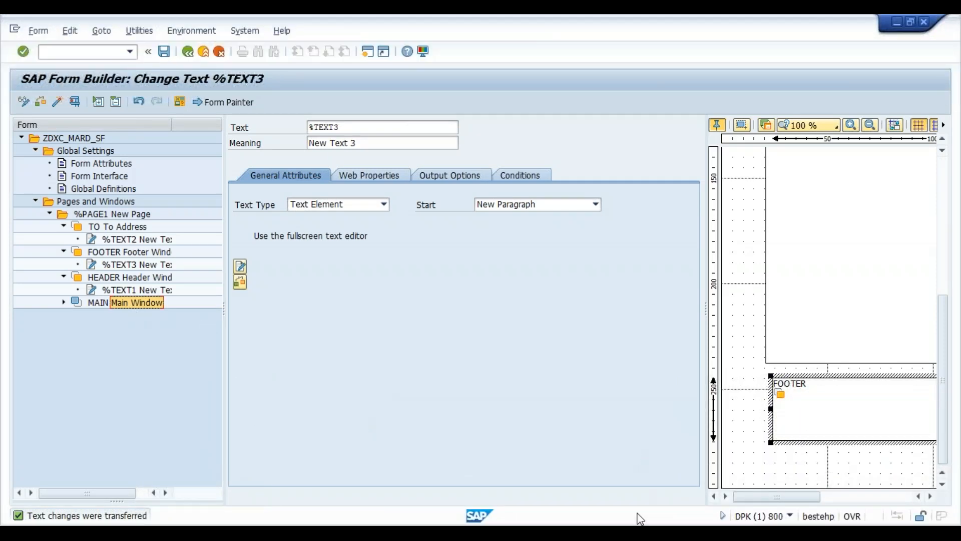
{"action": "left_click", "coordinate": [639, 533]}
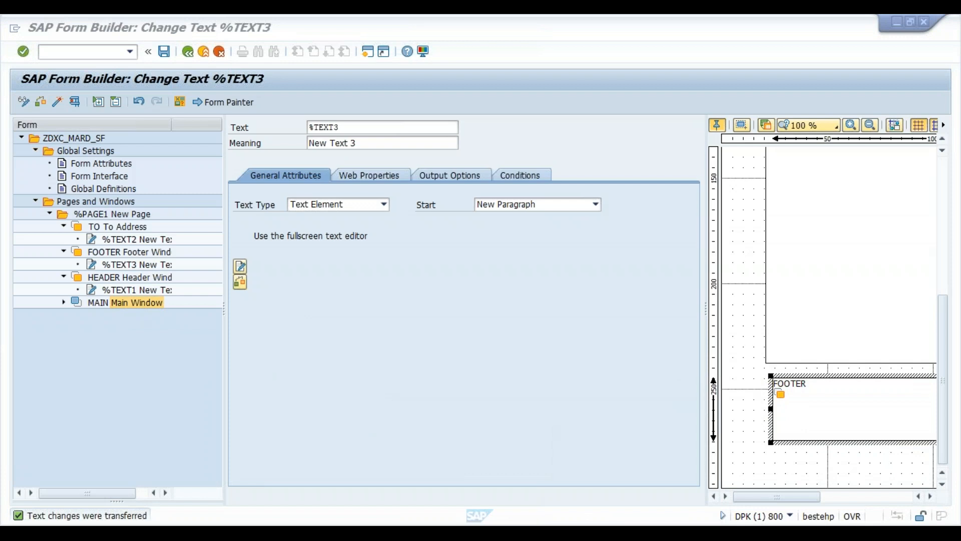
{"action": "right_click", "coordinate": [638, 533]}
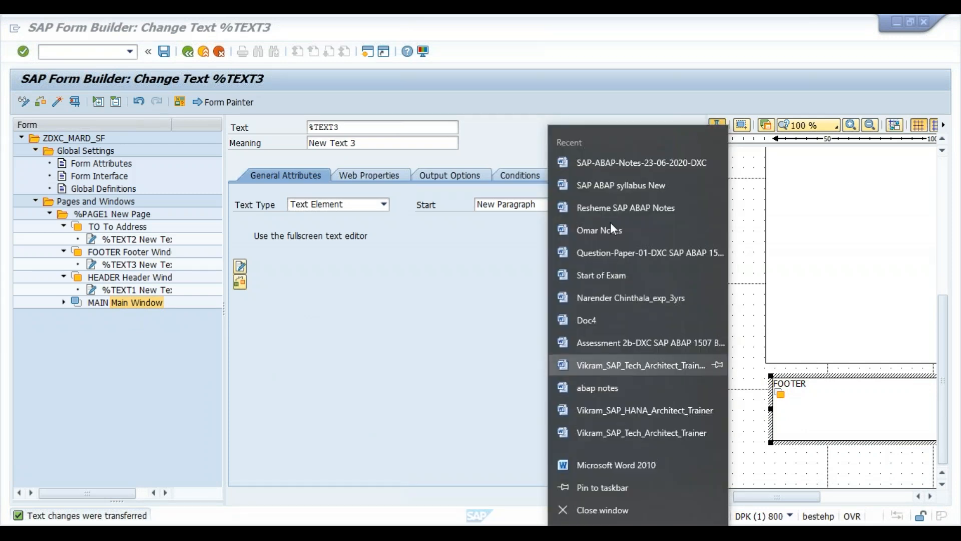
{"action": "left_click", "coordinate": [617, 163]}
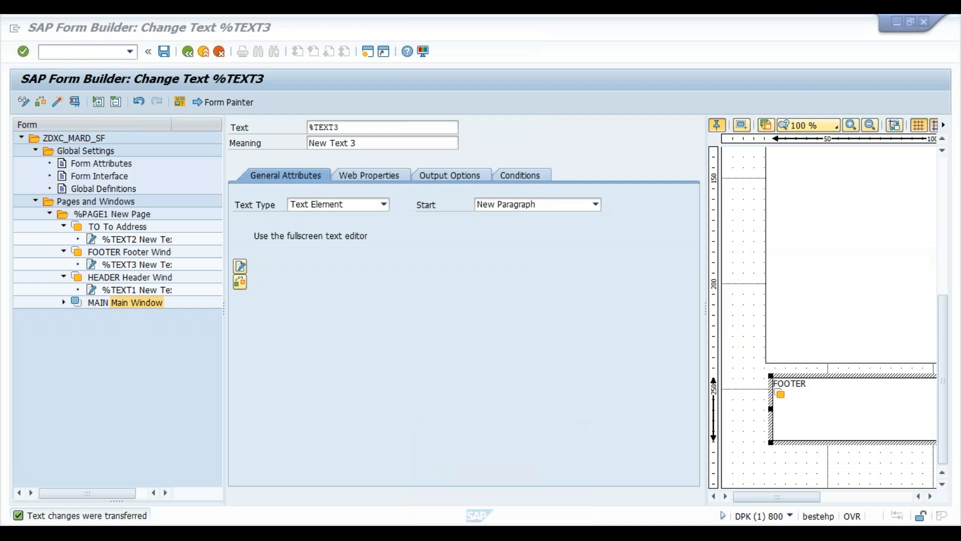
- Close Excel, discarding its recovered files
{"action": "right_click", "coordinate": [501, 531]}
{"action": "left_click", "coordinate": [502, 512]}
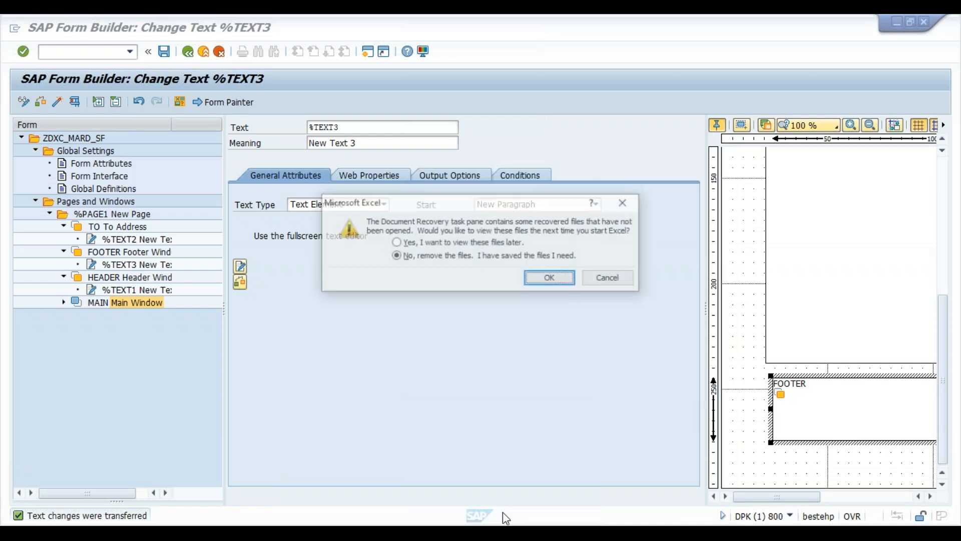
{"action": "left_click", "coordinate": [550, 278]}
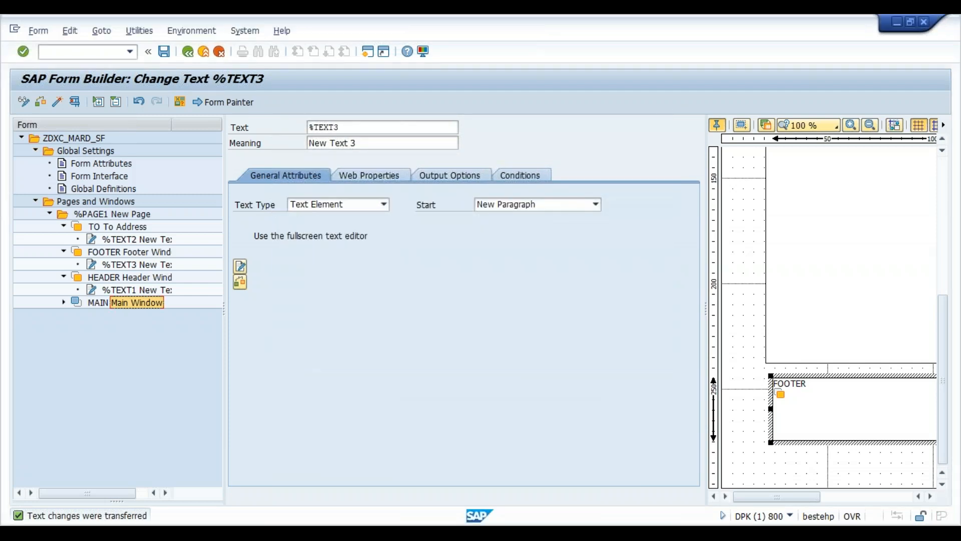
{"action": "mouse_move", "coordinate": [466, 532]}
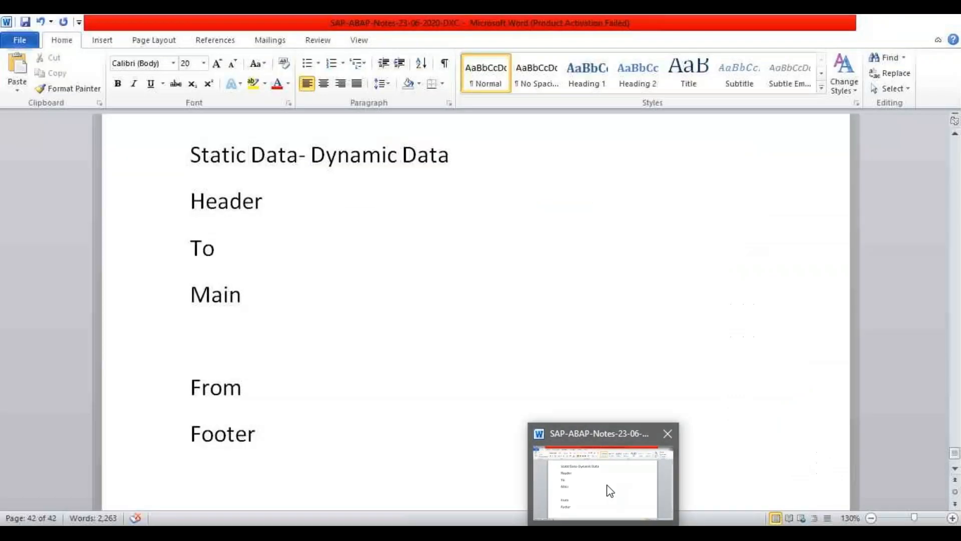
- Switch via the Word notes back to the %TEXT3 window, then bring up the Start menu
{"action": "left_click", "coordinate": [607, 485]}
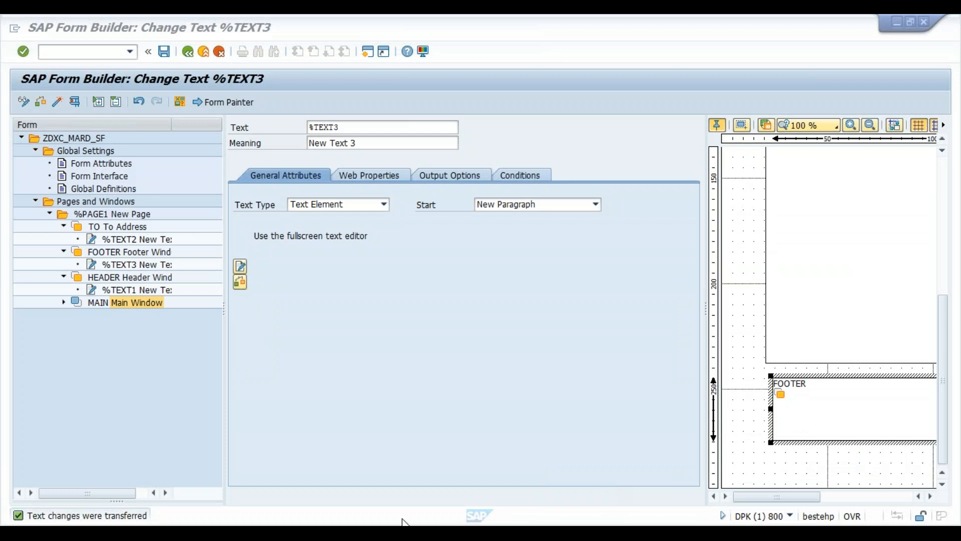
{"action": "left_click", "coordinate": [14, 519]}
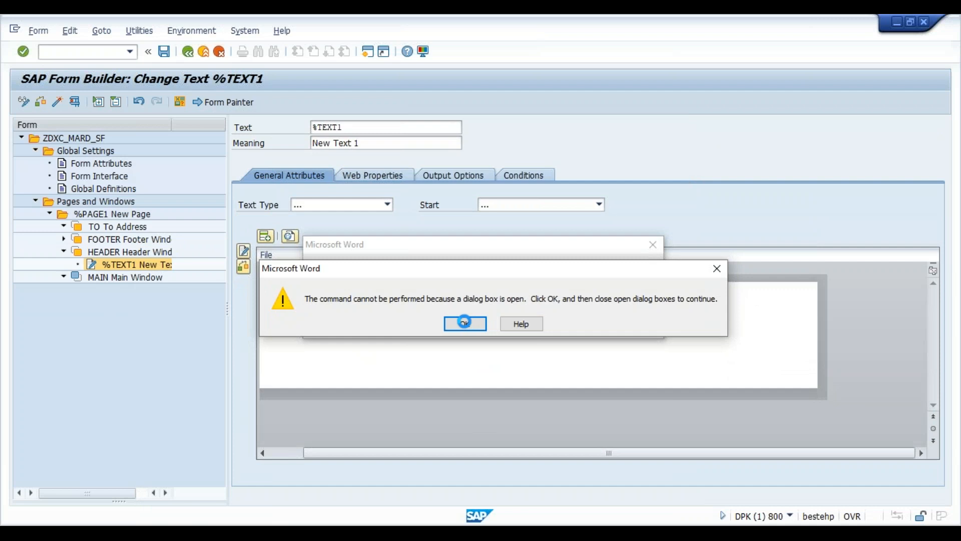
{"action": "mouse_move", "coordinate": [570, 531]}
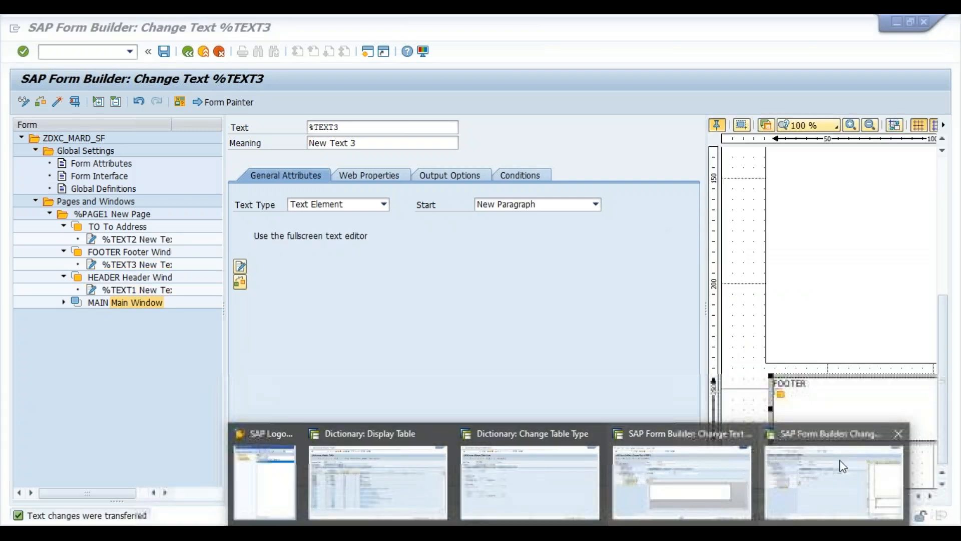
{"action": "left_click", "coordinate": [840, 460]}
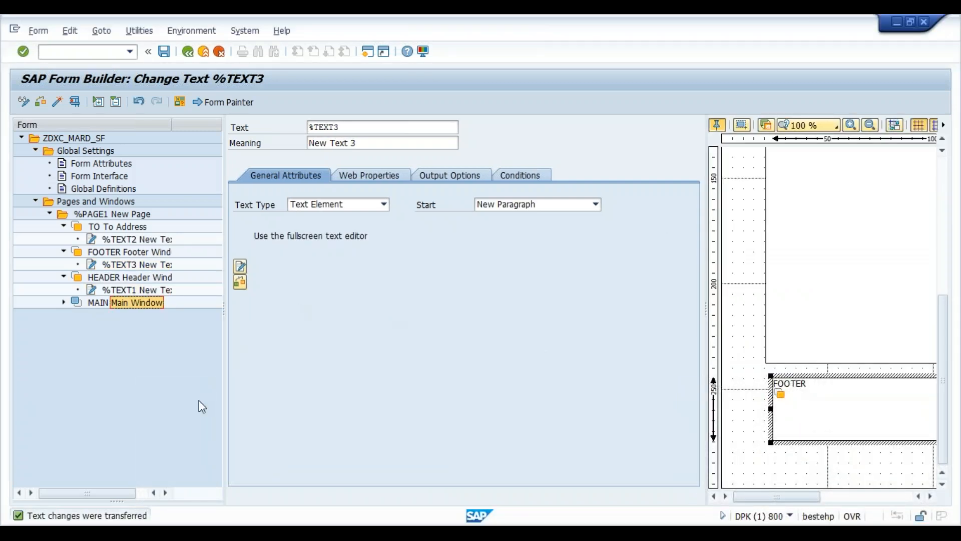
{"action": "key", "text": "super"}
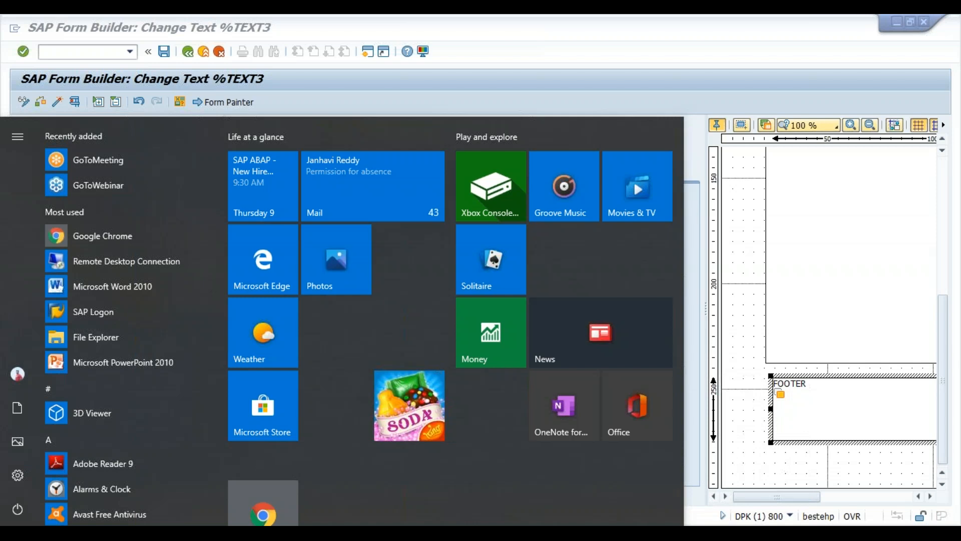
- Launch Notepad and list Header, Main and Footer on separate lines
{"action": "type", "text": "n"}
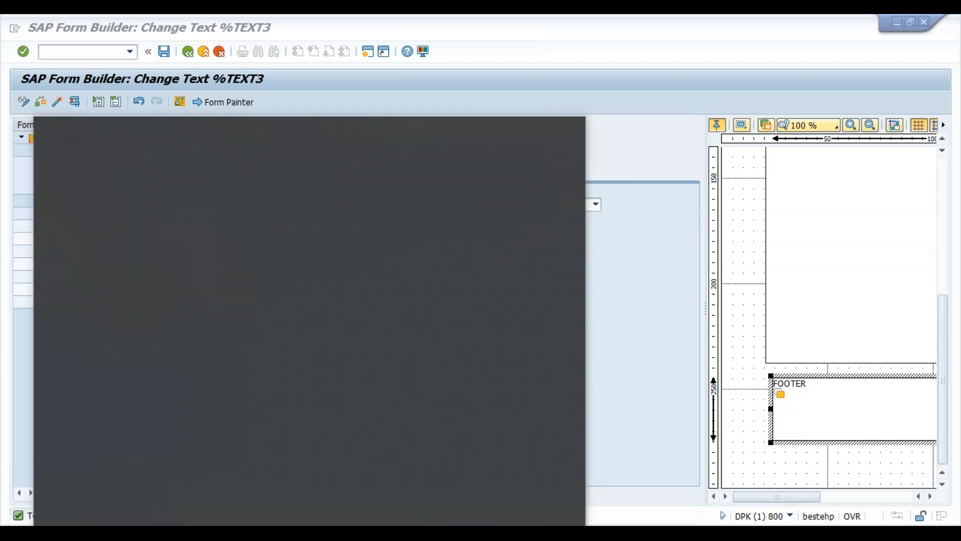
{"action": "type", "text": "otepad"}
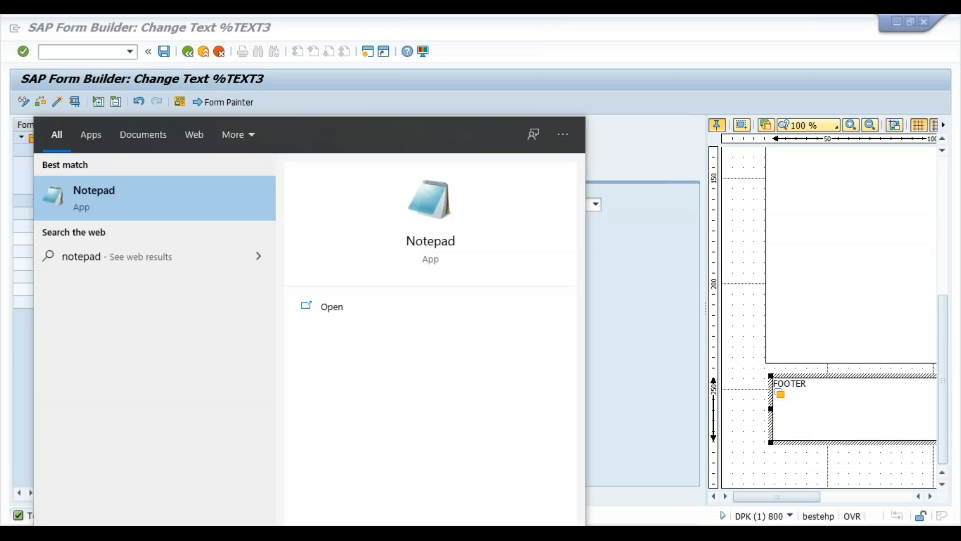
{"action": "key", "text": "Return"}
{"action": "key", "text": "Return"}
{"action": "type", "text": "Header"}
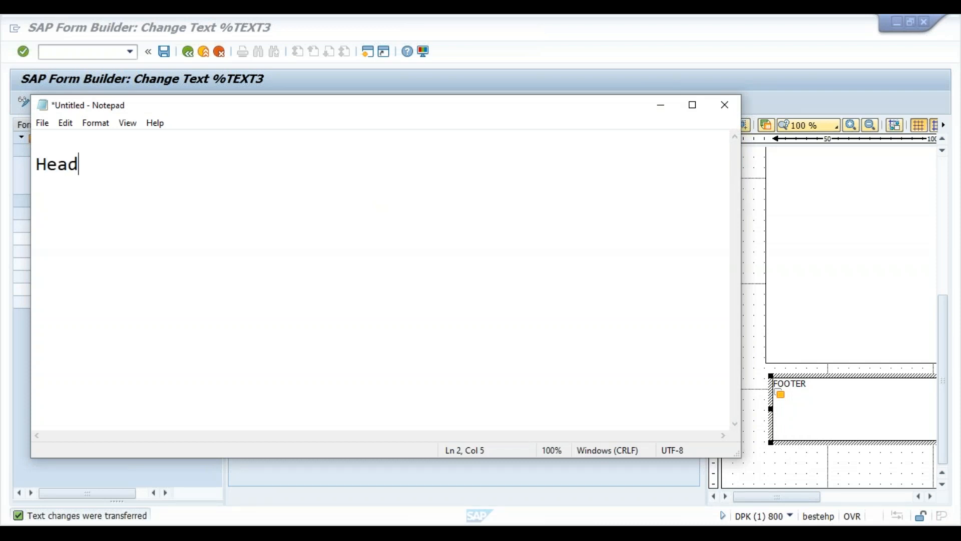
{"action": "key", "text": "Return"}
{"action": "key", "text": "Return"}
{"action": "type", "text": "Main"}
{"action": "key", "text": "Return"}
{"action": "key", "text": "Return"}
{"action": "key", "text": "Return"}
{"action": "key", "text": "Return"}
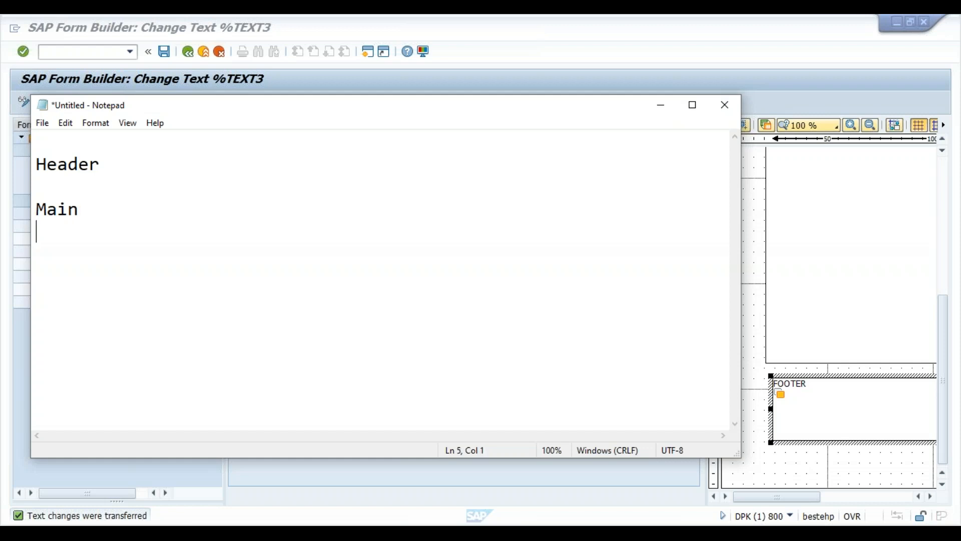
{"action": "type", "text": "Footer"}
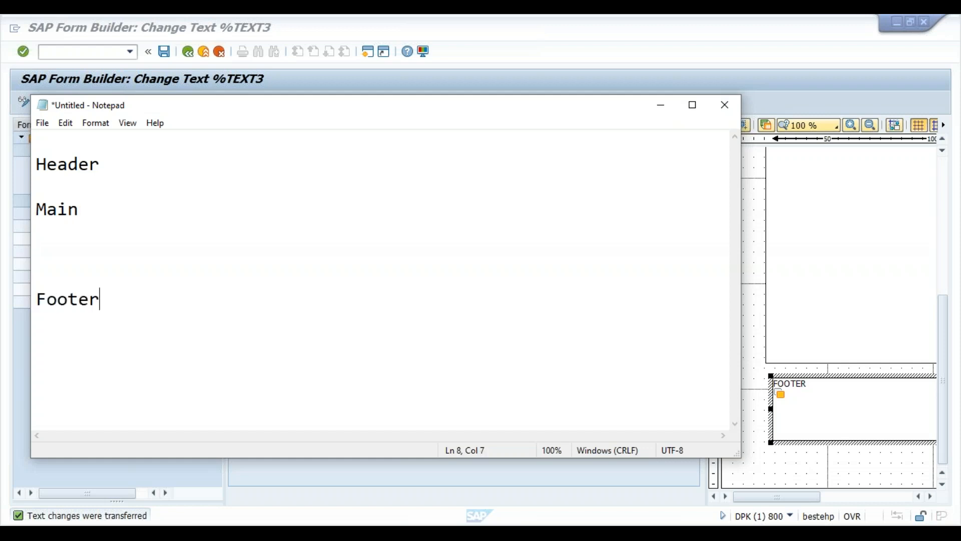
- Space out the outline with blank lines and leading spaces around Main and Footer
{"action": "key", "text": "Up"}
{"action": "key", "text": "Up"}
{"action": "key", "text": "Up"}
{"action": "key", "text": "Up"}
{"action": "key", "text": "Up"}
{"action": "key", "text": "Up"}
{"action": "key", "text": "Left"}
{"action": "key", "text": "Right"}
{"action": "key", "text": "Left"}
{"action": "key", "text": "Right"}
{"action": "key", "text": "Down"}
{"action": "key", "text": "Left"}
{"action": "key", "text": "Down"}
{"action": "key", "text": "Down"}
{"action": "key", "text": "Down"}
{"action": "key", "text": "Down"}
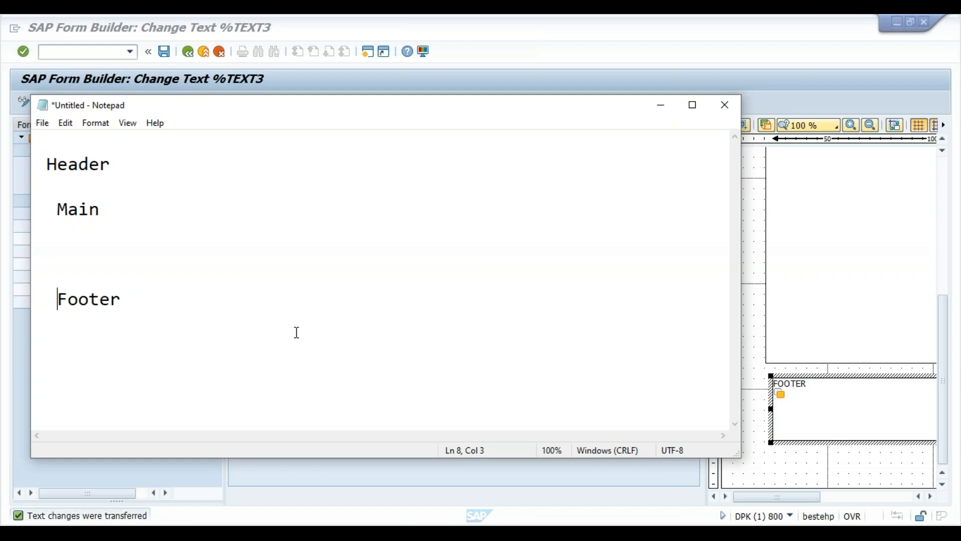
{"action": "left_click", "coordinate": [126, 216]}
{"action": "key", "text": "Return"}
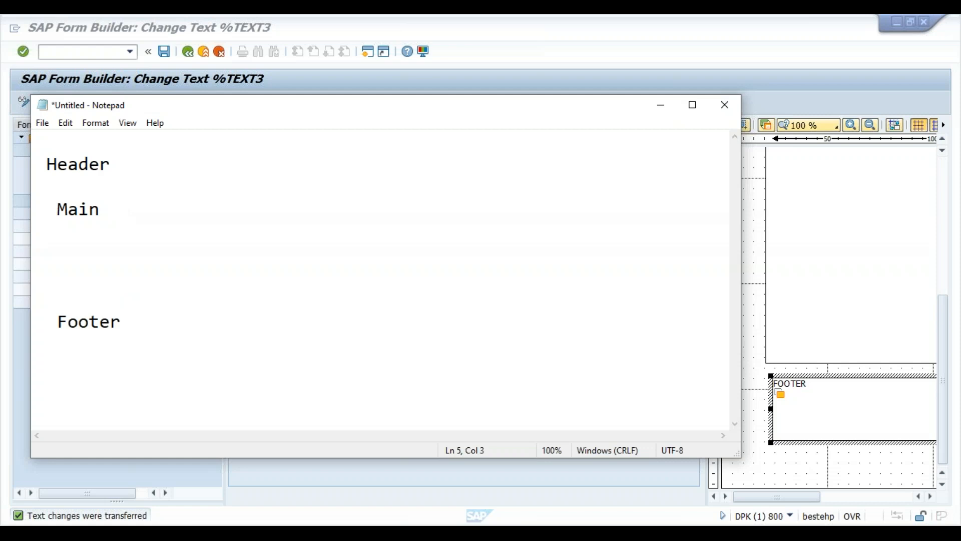
{"action": "left_click", "coordinate": [126, 319]}
- Minimize Notepad and create table %TABLE1 under the Main Window node
{"action": "left_click", "coordinate": [662, 106]}
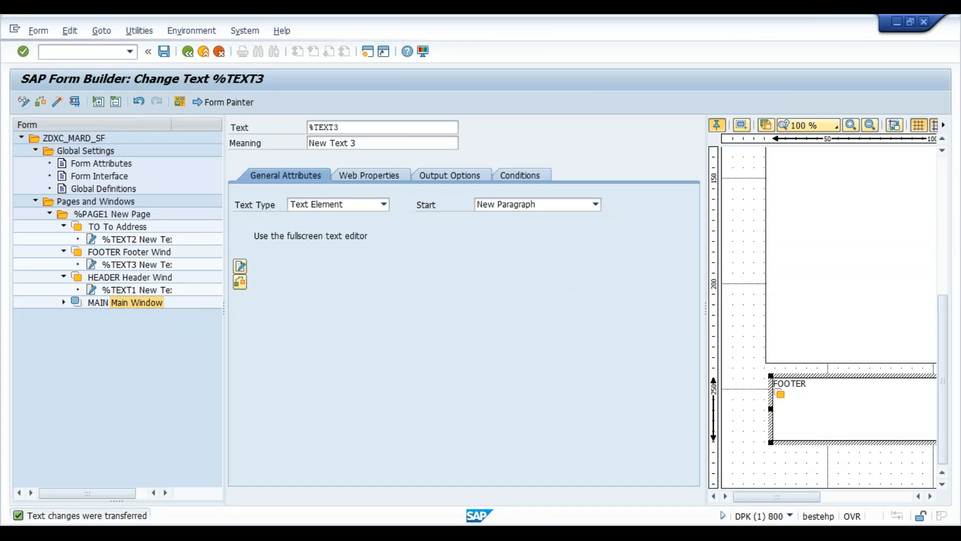
{"action": "right_click", "coordinate": [143, 302]}
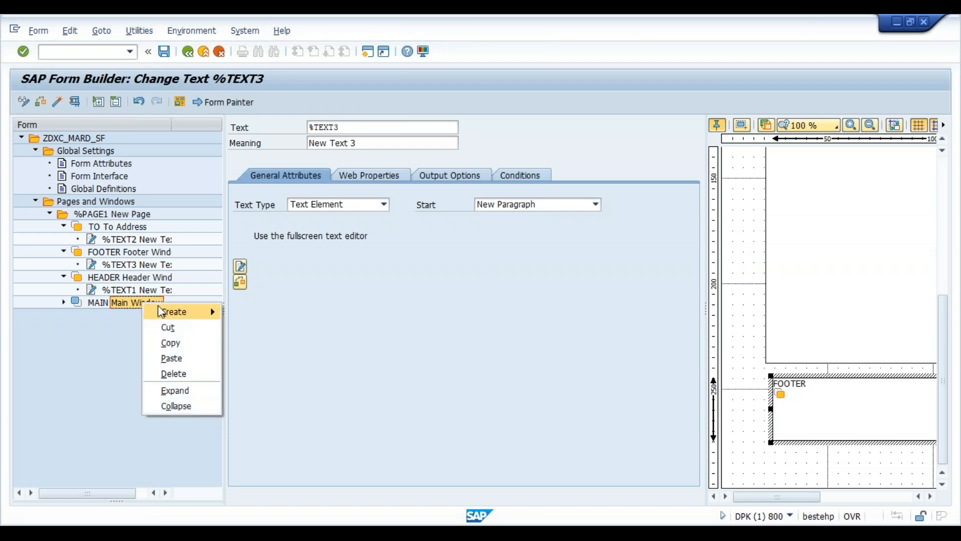
{"action": "mouse_move", "coordinate": [181, 313]}
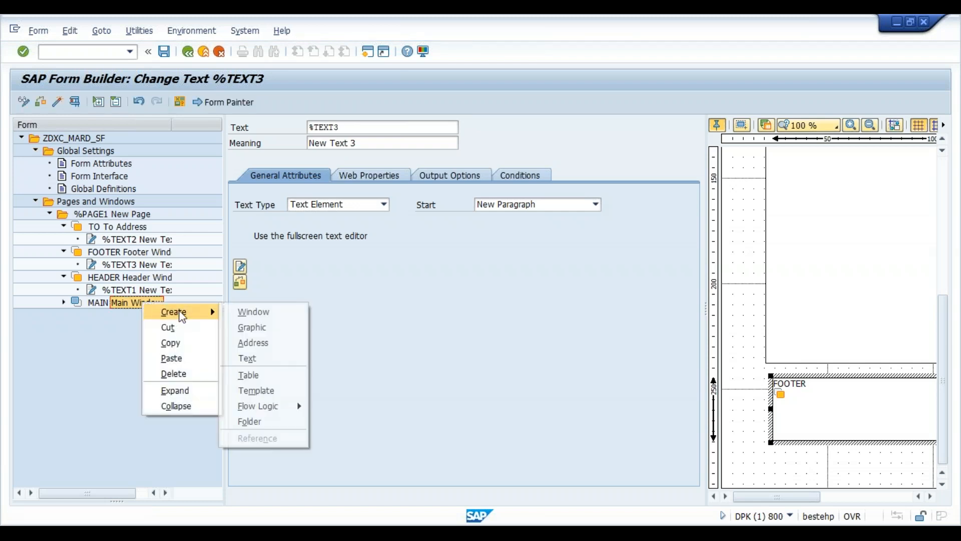
{"action": "left_click", "coordinate": [272, 377]}
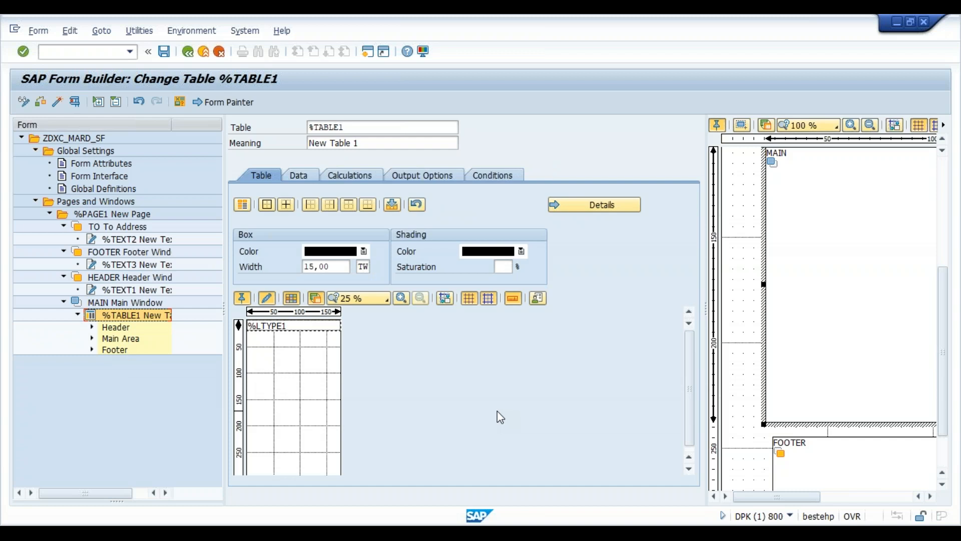
{"action": "mouse_move", "coordinate": [579, 531]}
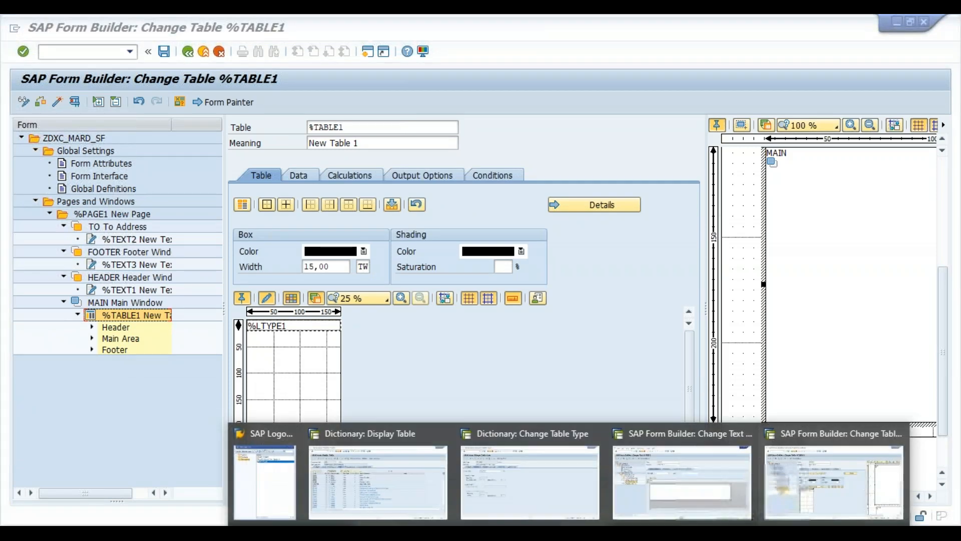
{"action": "mouse_move", "coordinate": [482, 472]}
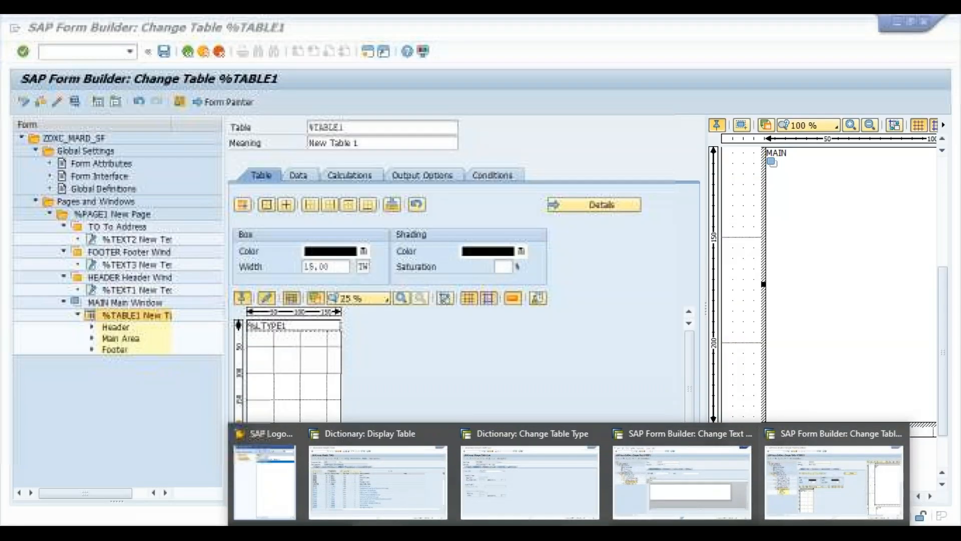
{"action": "left_click", "coordinate": [809, 473]}
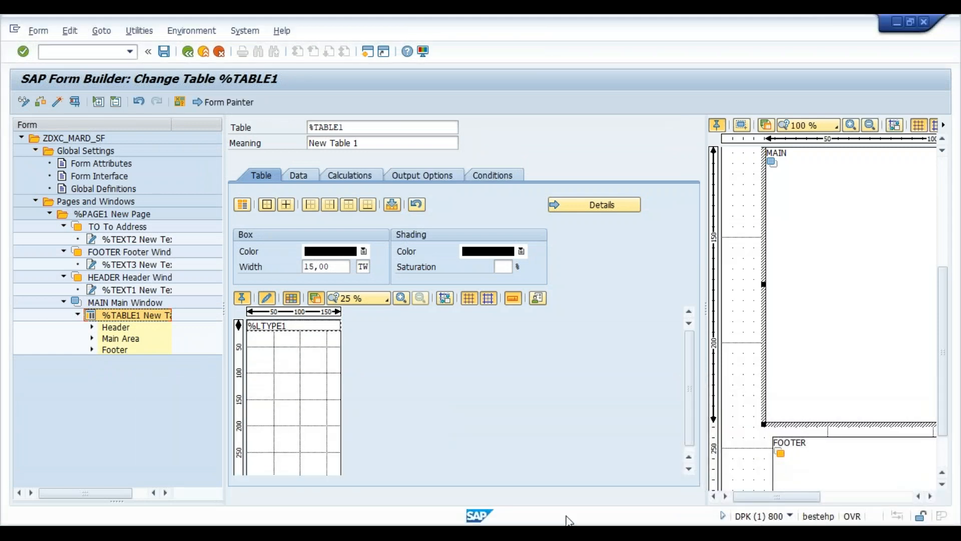
- Add 'Line type 1 - 4 Columns' and 'Line type 2 - 2 Columns' to the Notepad notes
{"action": "mouse_move", "coordinate": [565, 519]}
{"action": "left_click", "coordinate": [637, 530]}
{"action": "key", "text": "Return"}
{"action": "key", "text": "Return"}
{"action": "type", "text": "Linte"}
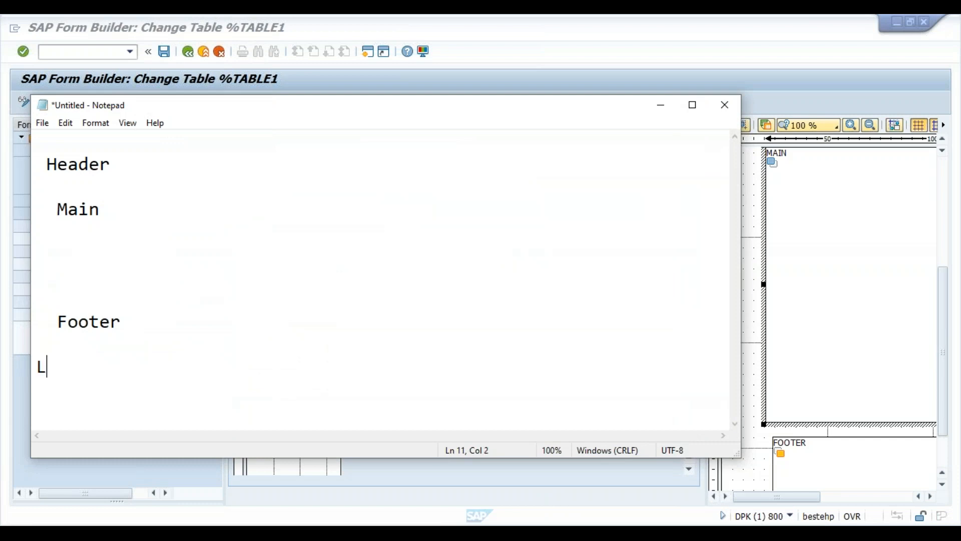
{"action": "key", "text": "BackSpace"}
{"action": "key", "text": "BackSpace"}
{"action": "key", "text": "BackSpace"}
{"action": "type", "text": "e type 1"}
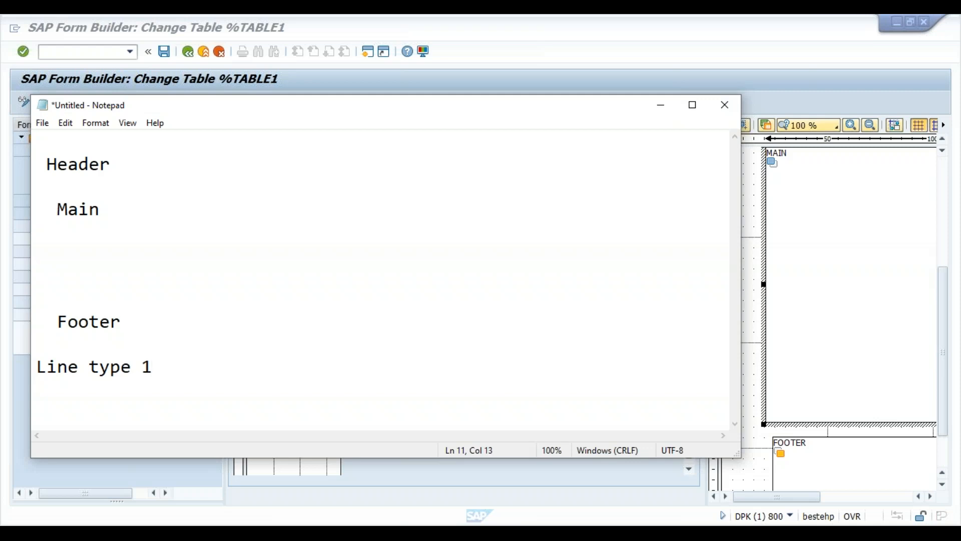
{"action": "key", "text": "Return"}
{"action": "left_click", "coordinate": [213, 371]}
{"action": "type", "text": "- 4 Columns"}
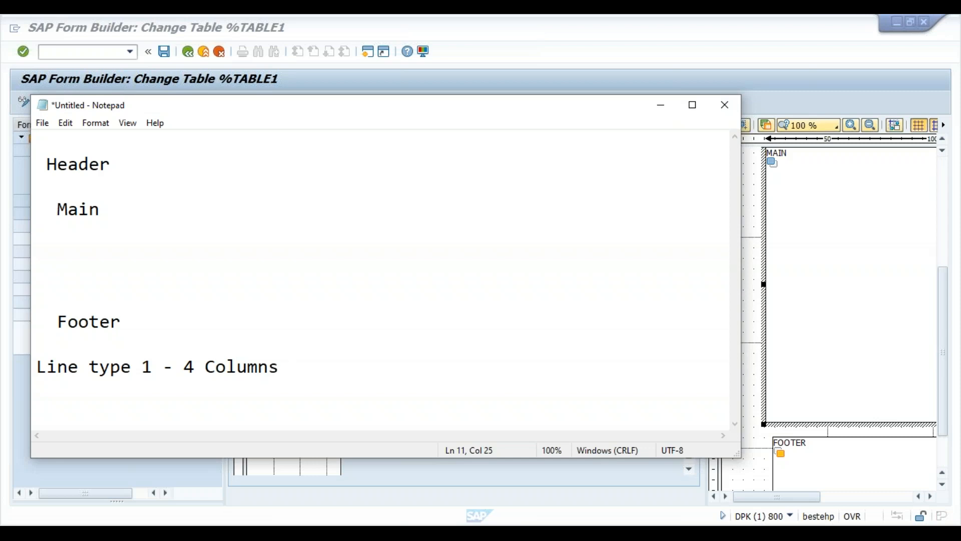
{"action": "key", "text": "Return"}
{"action": "type", "text": "Line type"}
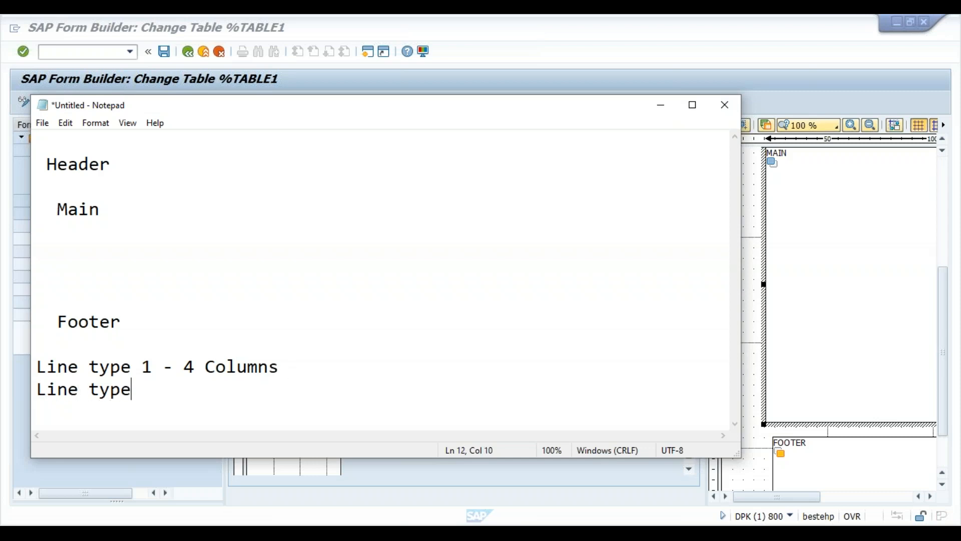
{"action": "type", "text": " 2 - 2 Columns"}
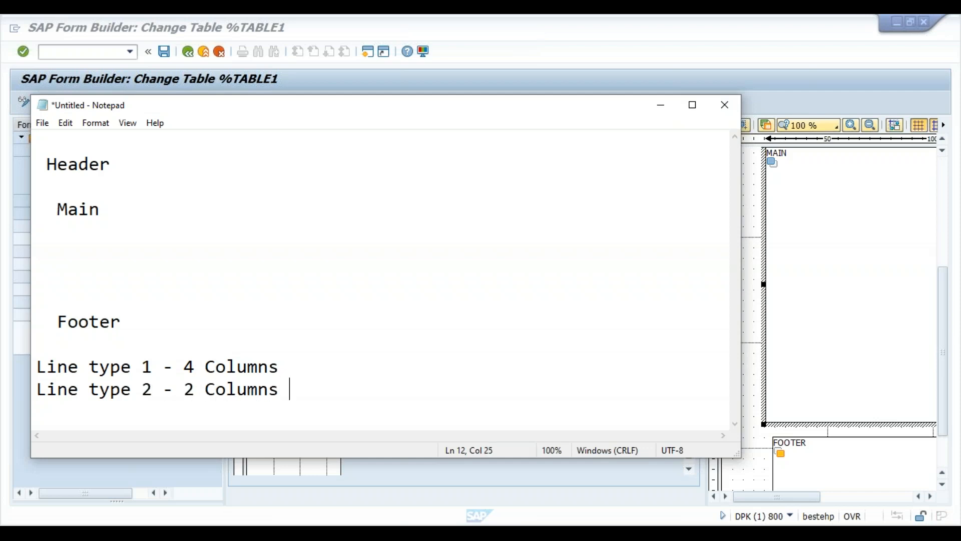
- Go over the Header section in the notes, then minimize Notepad to show %TABLE1
{"action": "left_click", "coordinate": [104, 165]}
{"action": "left_click", "coordinate": [702, 37]}
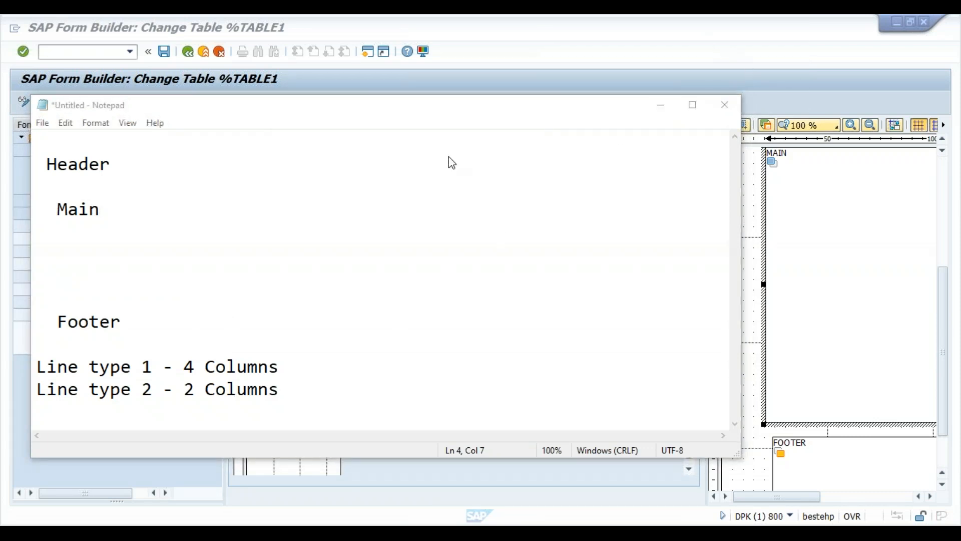
{"action": "left_click", "coordinate": [126, 328]}
{"action": "left_click", "coordinate": [215, 390]}
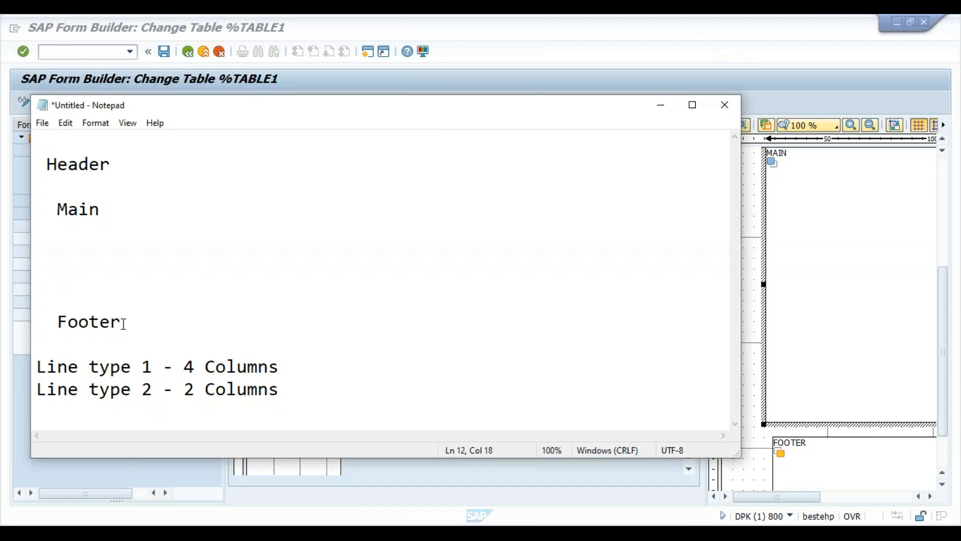
{"action": "left_click", "coordinate": [100, 156]}
{"action": "left_click", "coordinate": [662, 108]}
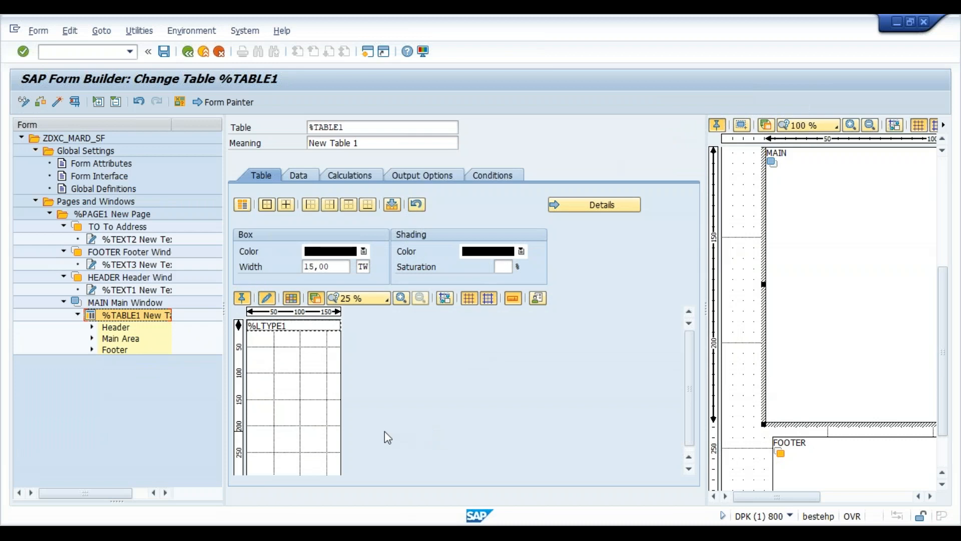
- Zoom the table painter to 75 % and divide %LTYPE1 into four columns
{"action": "left_click", "coordinate": [389, 299]}
{"action": "left_click", "coordinate": [392, 345]}
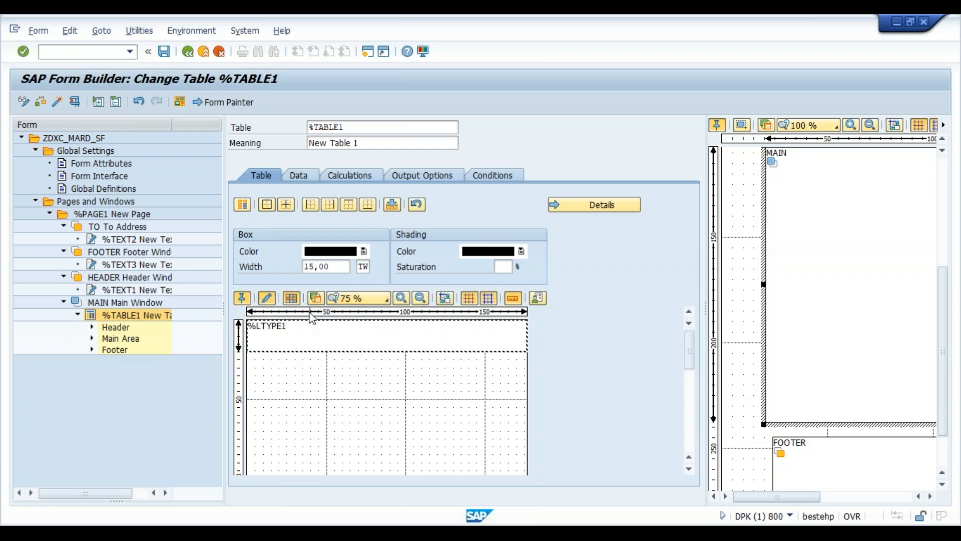
{"action": "left_click", "coordinate": [310, 319]}
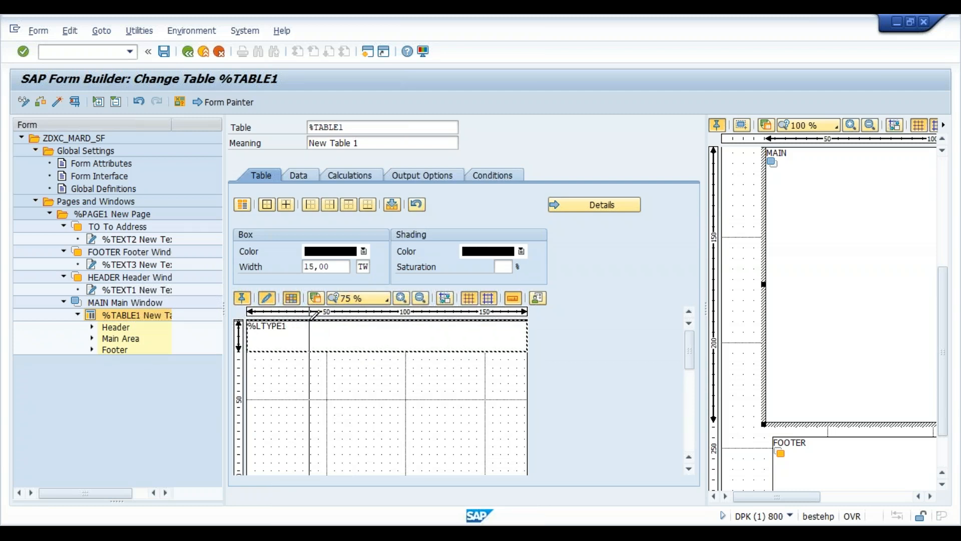
{"action": "mouse_move", "coordinate": [311, 319]}
{"action": "left_mouse_down"}
{"action": "mouse_move", "coordinate": [327, 319]}
{"action": "mouse_move", "coordinate": [327, 348]}
{"action": "left_mouse_up"}
{"action": "left_click_drag", "start_coordinate": [407, 323], "coordinate": [406, 343]}
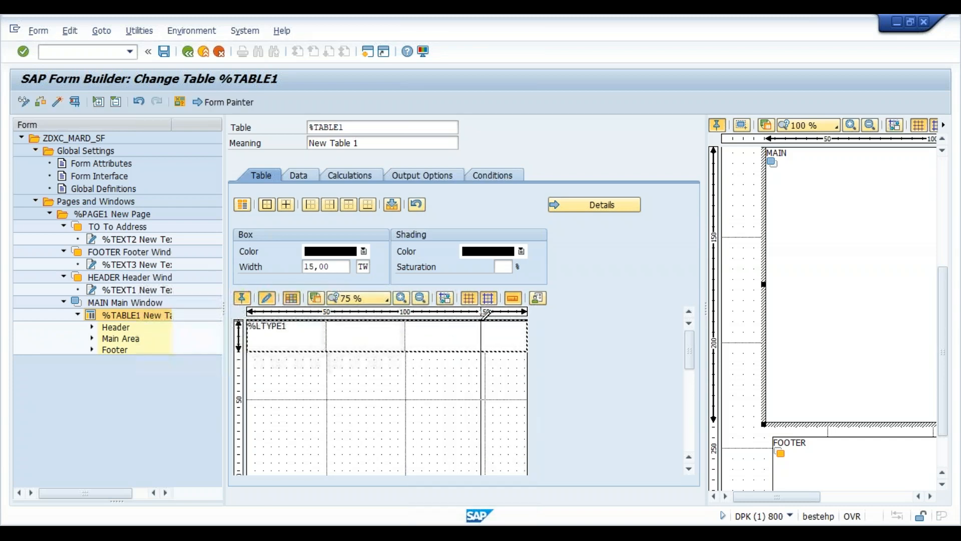
{"action": "left_click_drag", "start_coordinate": [483, 322], "coordinate": [484, 338]}
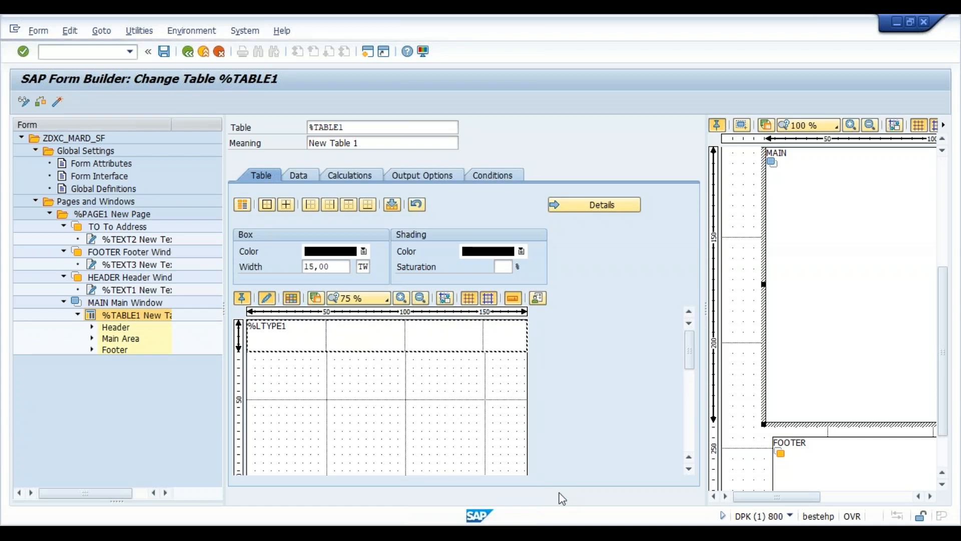
- Insert an empty line %LTYPE2 under %LTYPE1 and split it into two columns
{"action": "mouse_move", "coordinate": [569, 532]}
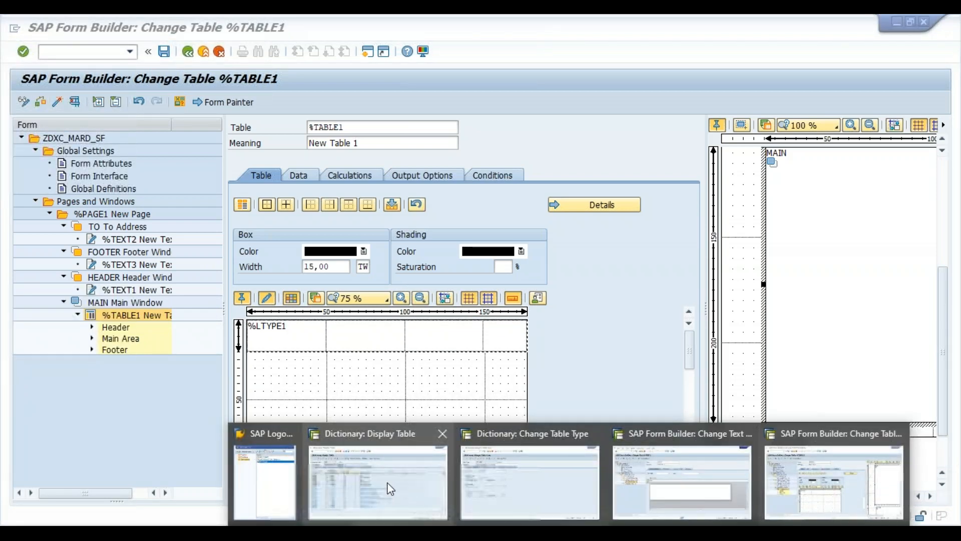
{"action": "mouse_move", "coordinate": [388, 485]}
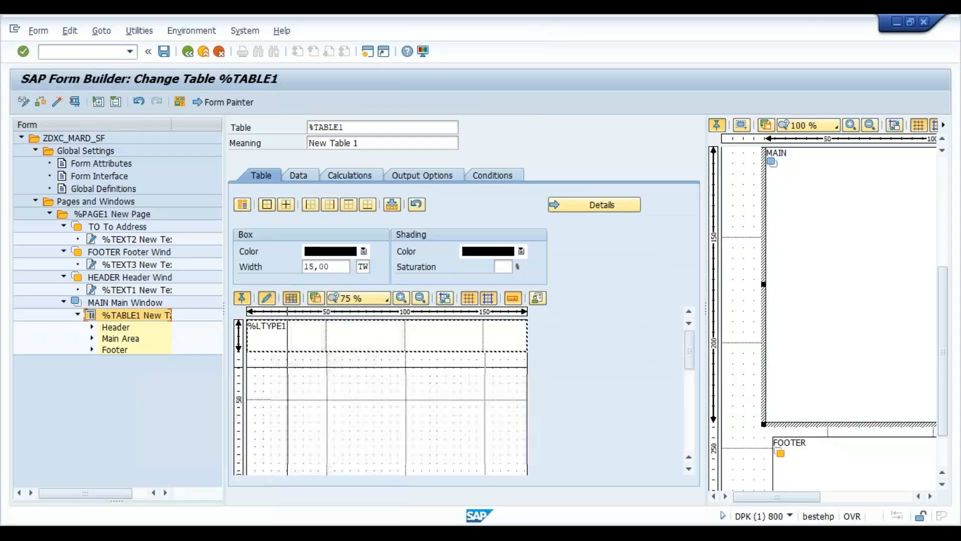
{"action": "right_click", "coordinate": [356, 332]}
{"action": "mouse_move", "coordinate": [385, 348]}
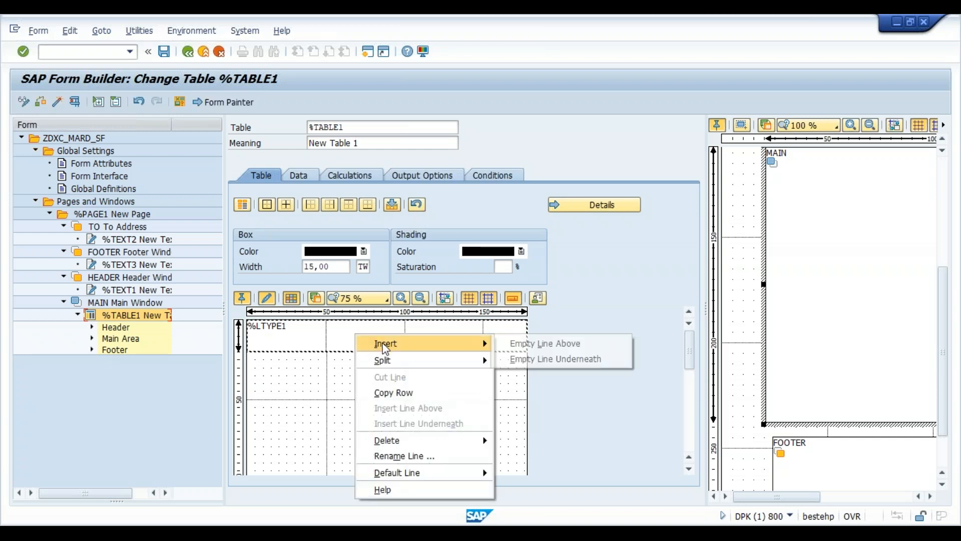
{"action": "left_click", "coordinate": [515, 356]}
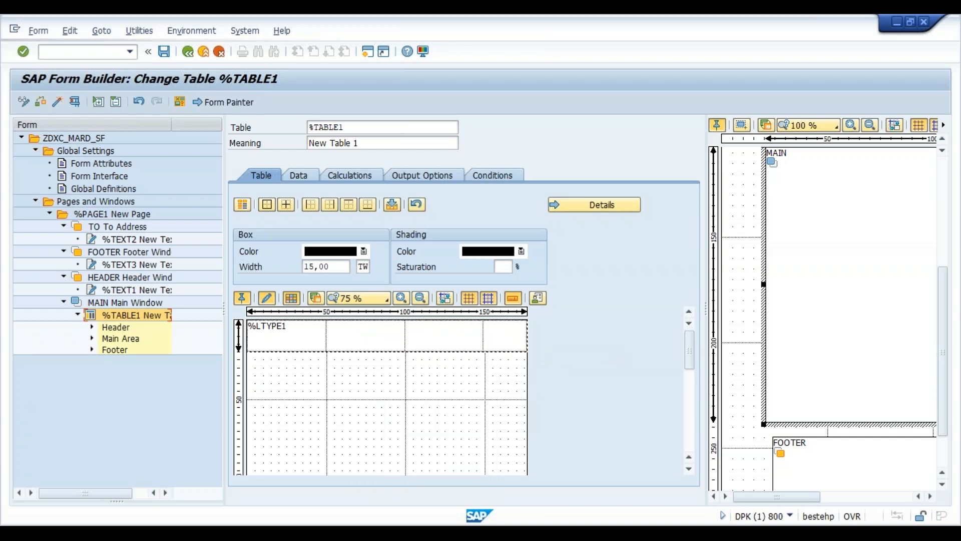
{"action": "left_click", "coordinate": [399, 351]}
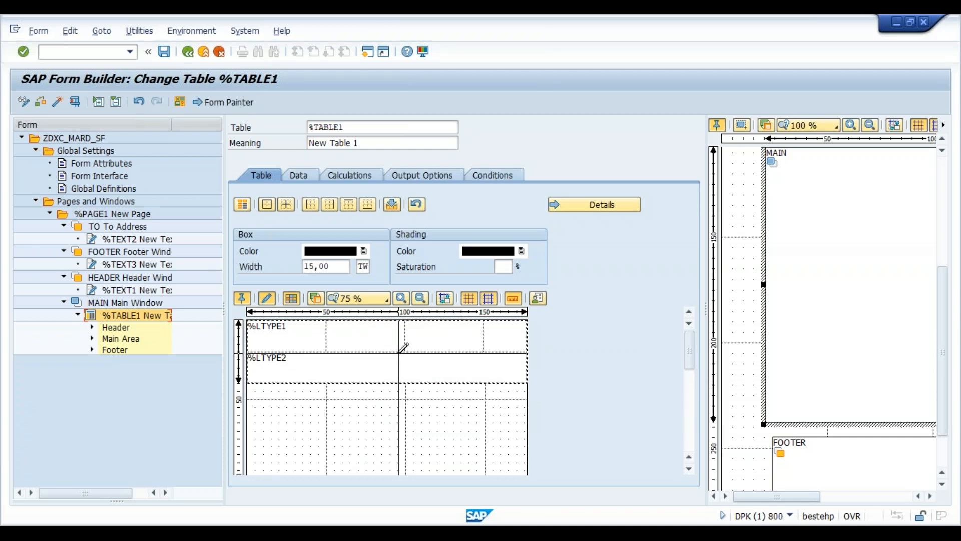
{"action": "left_click_drag", "start_coordinate": [393, 373], "coordinate": [392, 378]}
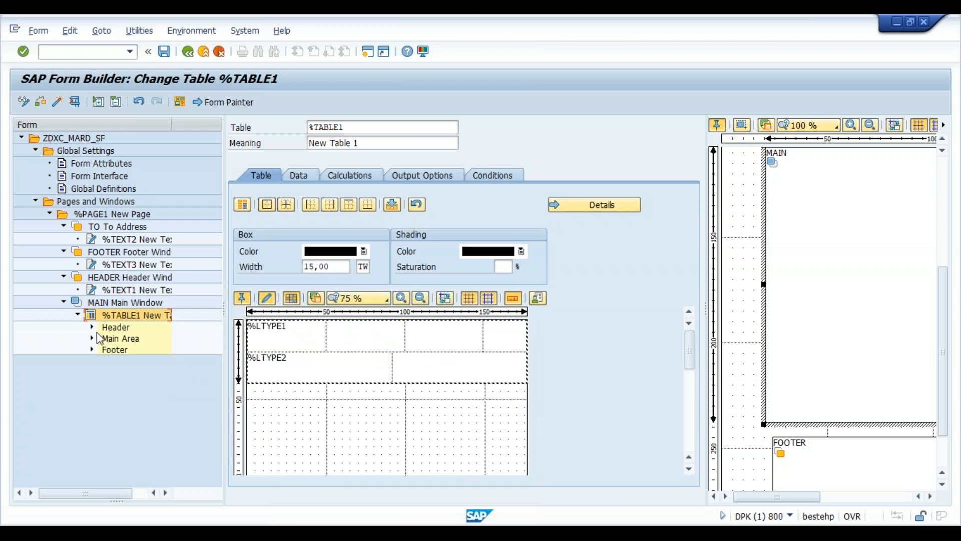
- Save the form and add a Header table line with line type %LTYPE1
{"action": "key", "text": "ctrl+s"}
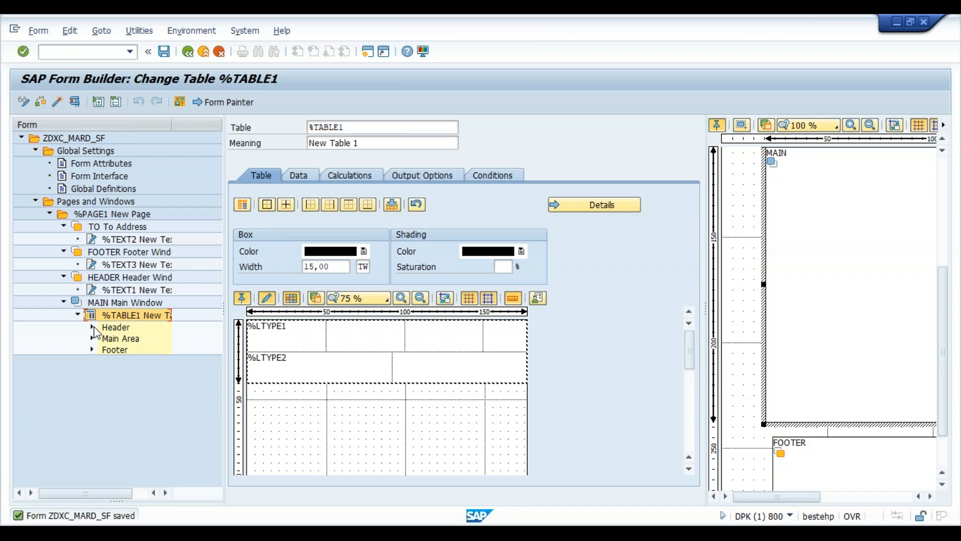
{"action": "double_click", "coordinate": [122, 332]}
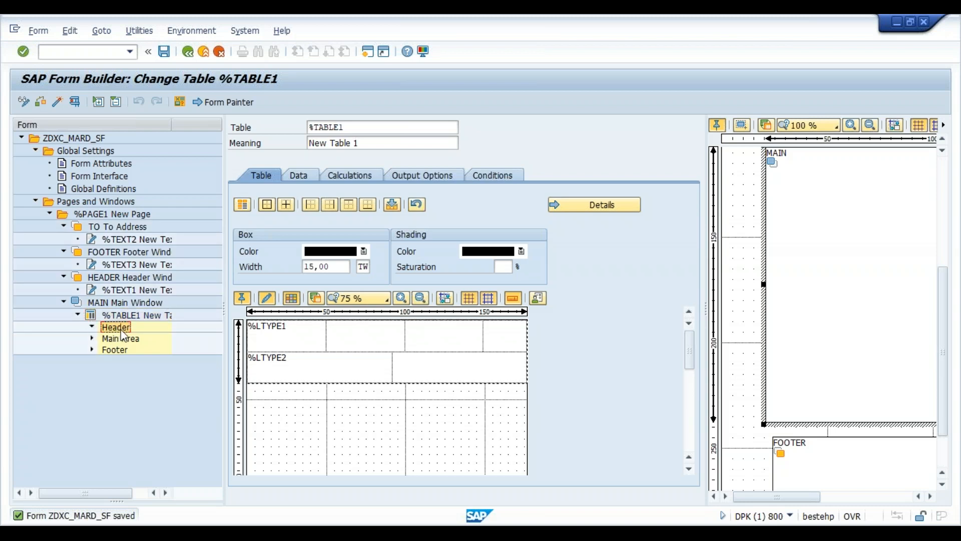
{"action": "right_click", "coordinate": [124, 334]}
{"action": "mouse_move", "coordinate": [160, 338]}
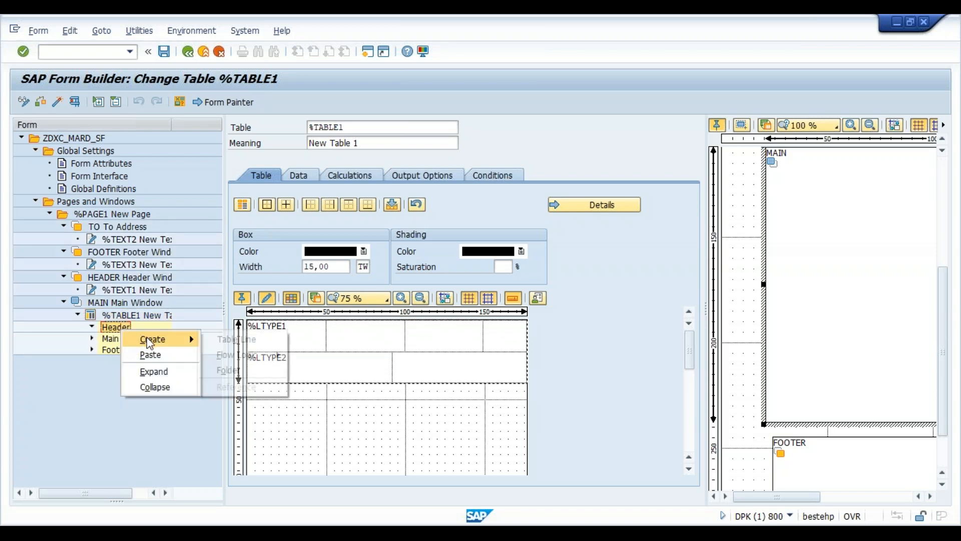
{"action": "left_click", "coordinate": [246, 339]}
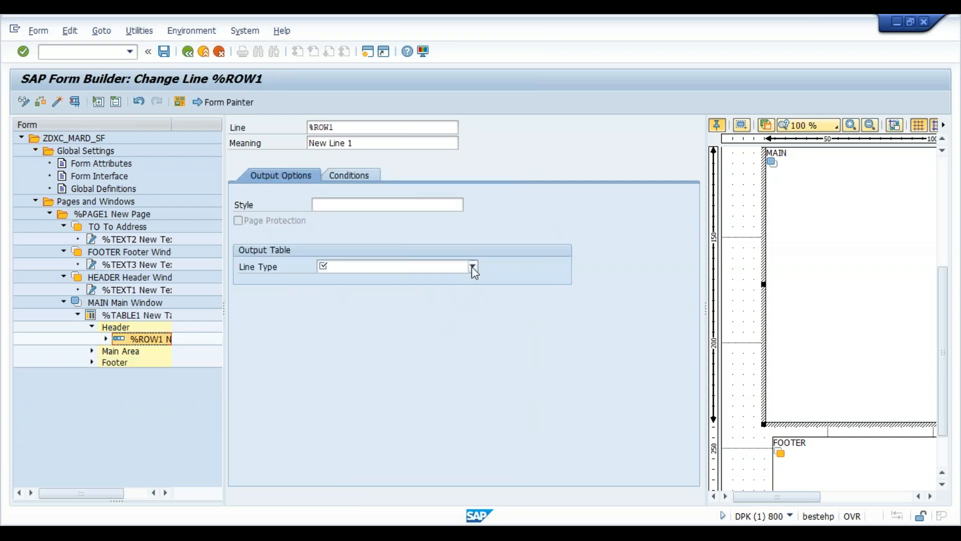
{"action": "left_click", "coordinate": [473, 267]}
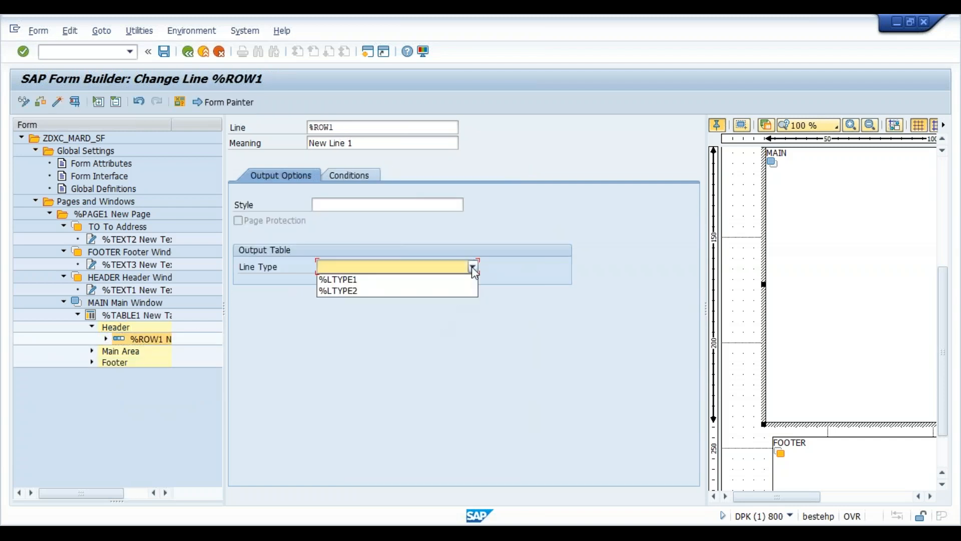
{"action": "left_click", "coordinate": [356, 280]}
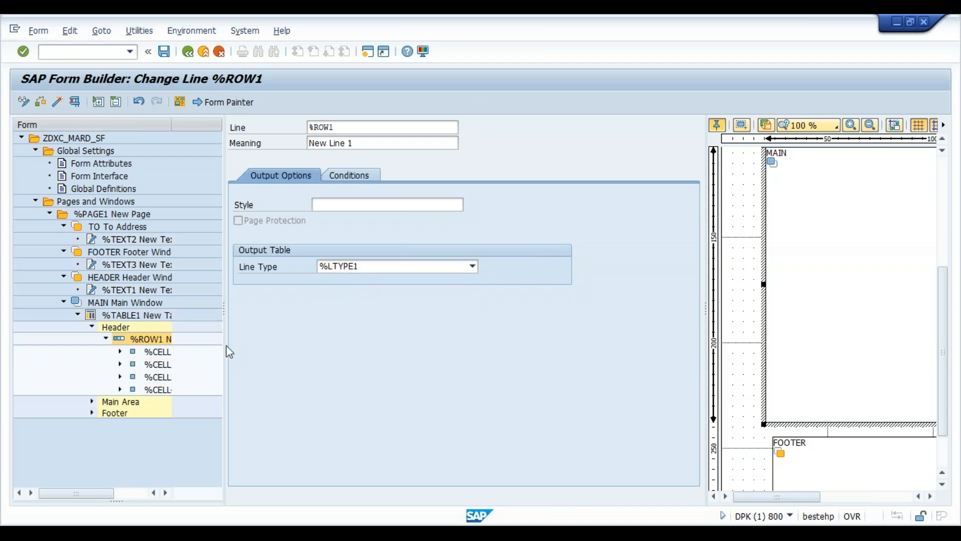
- Add a Main Area table line, also with line type %LTYPE1
{"action": "left_click", "coordinate": [119, 402]}
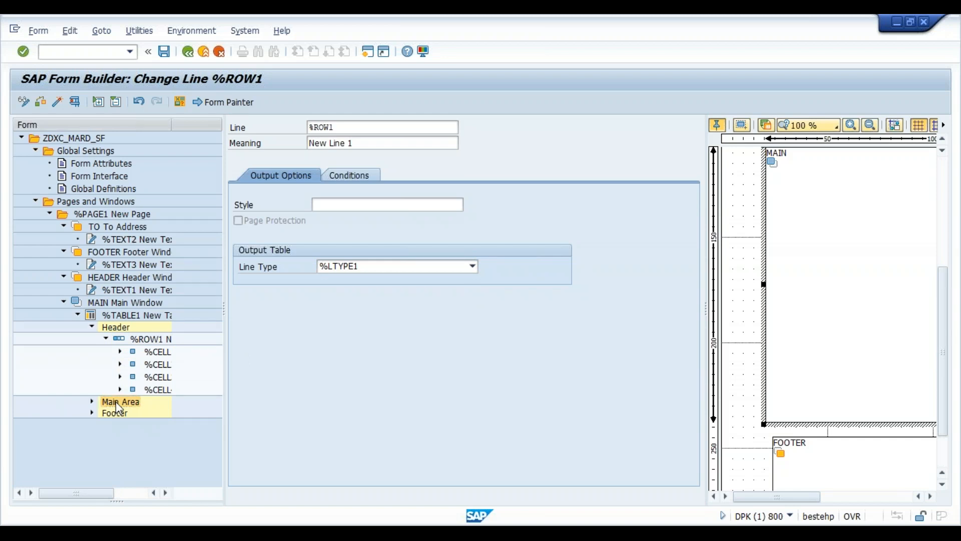
{"action": "right_click", "coordinate": [118, 406]}
{"action": "mouse_move", "coordinate": [158, 410]}
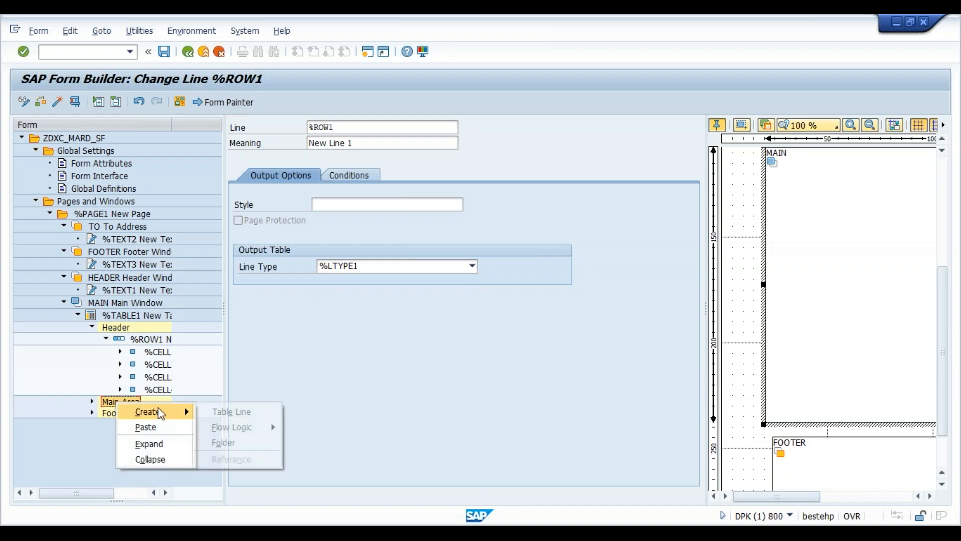
{"action": "left_click", "coordinate": [217, 415]}
{"action": "left_click", "coordinate": [473, 266]}
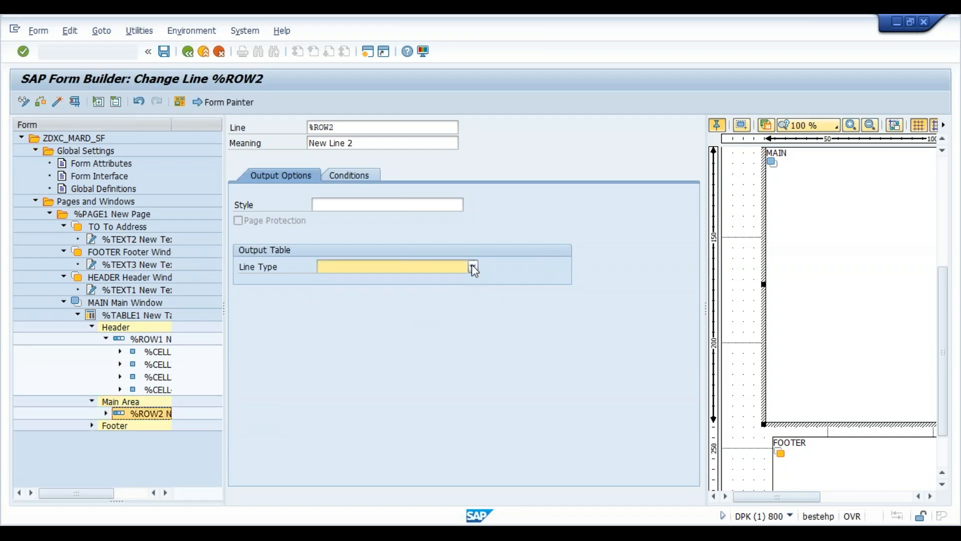
{"action": "left_click", "coordinate": [461, 279]}
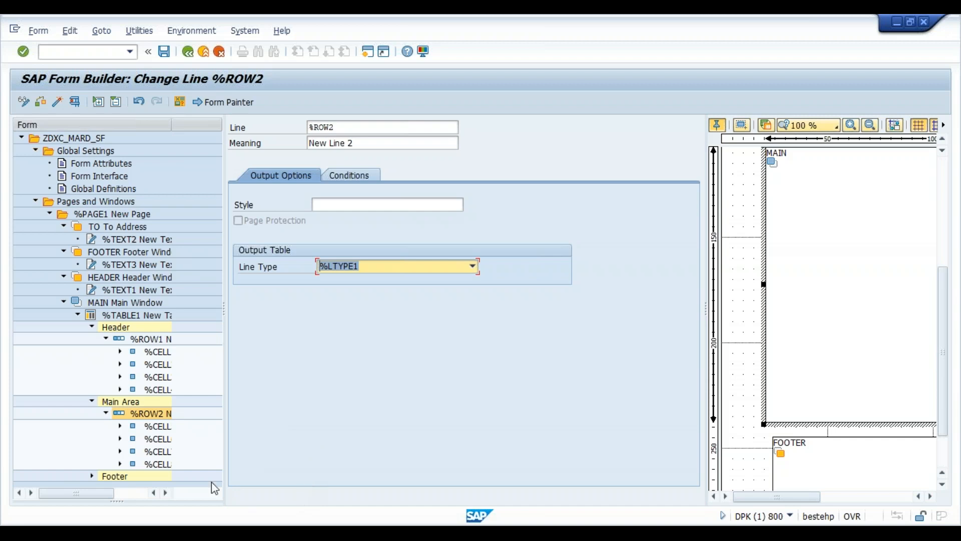
{"action": "left_click", "coordinate": [123, 476]}
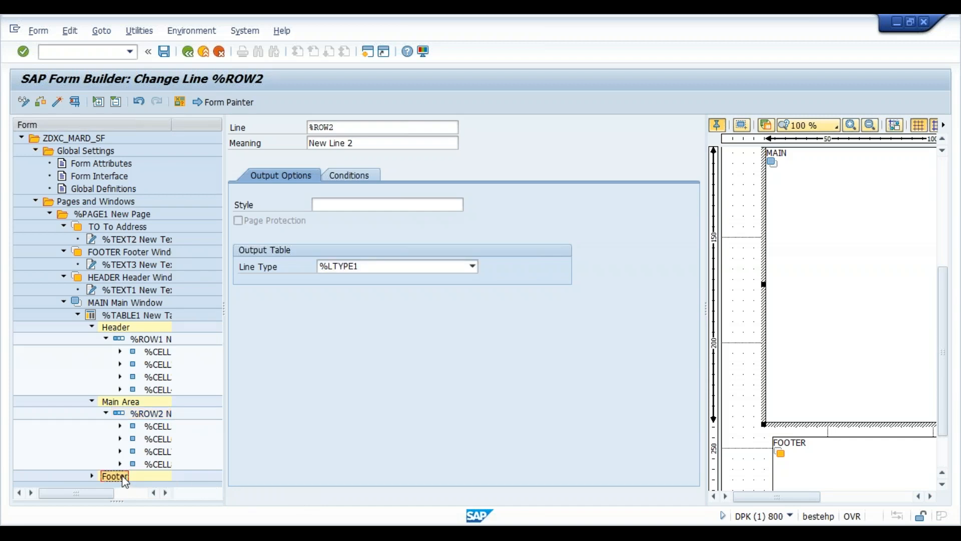
- Create Footer row %ROW3 with line type %LTYPE2
{"action": "right_click", "coordinate": [128, 462]}
{"action": "left_click", "coordinate": [124, 475]}
{"action": "right_click", "coordinate": [122, 475]}
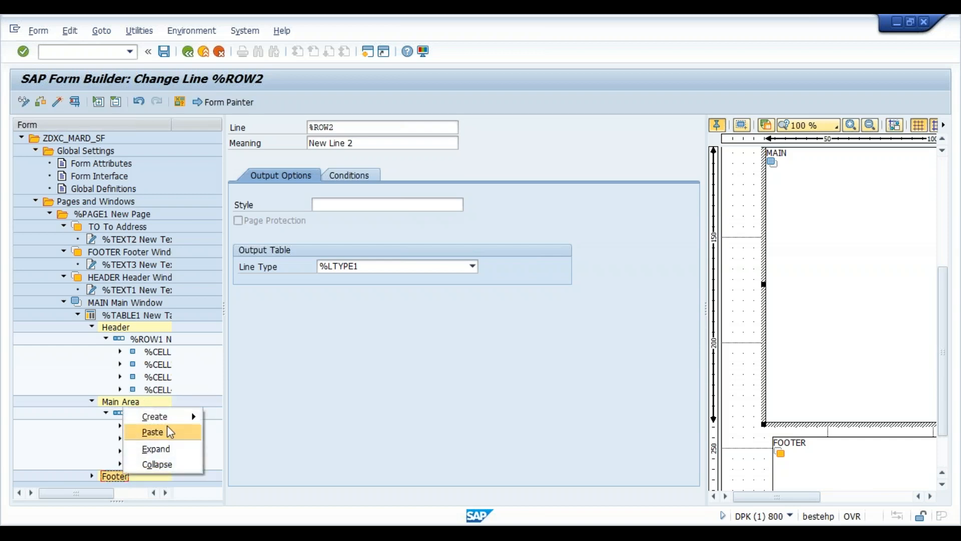
{"action": "mouse_move", "coordinate": [188, 418]}
{"action": "left_click", "coordinate": [237, 416]}
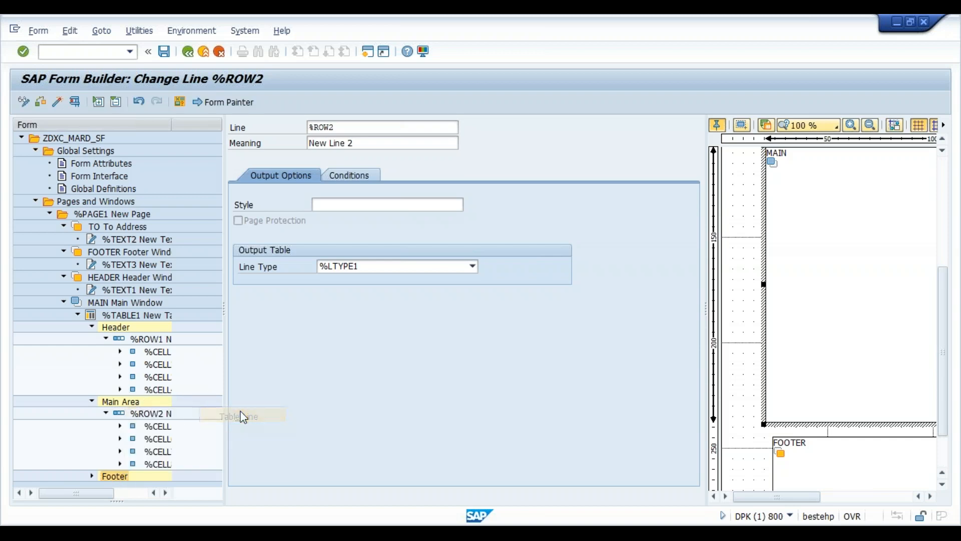
{"action": "left_click", "coordinate": [473, 266]}
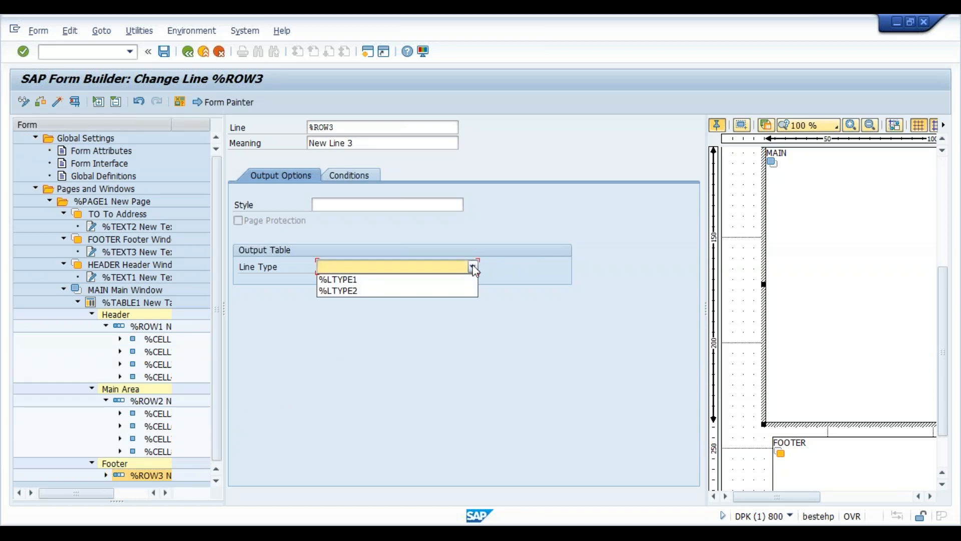
{"action": "left_click", "coordinate": [457, 290]}
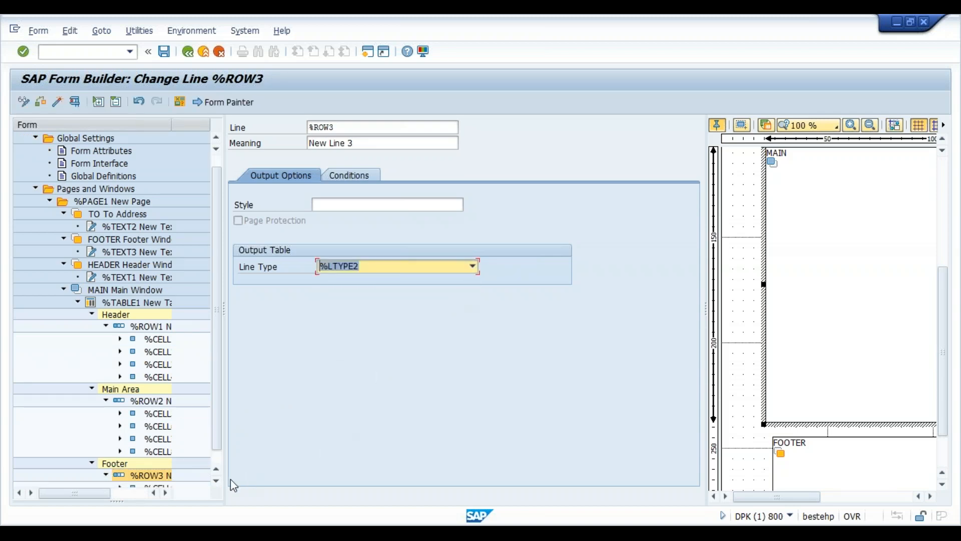
{"action": "left_click", "coordinate": [218, 481]}
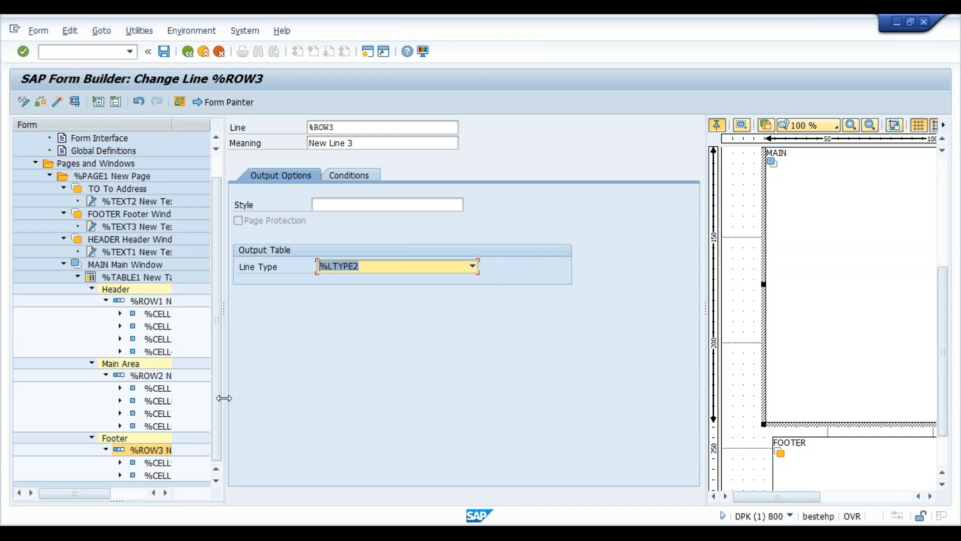
- Widen the form tree panel and its name column, hiding the layout preview
{"action": "left_click_drag", "start_coordinate": [224, 399], "coordinate": [279, 407]}
{"action": "left_click", "coordinate": [215, 101]}
{"action": "left_click_drag", "start_coordinate": [169, 124], "coordinate": [228, 141]}
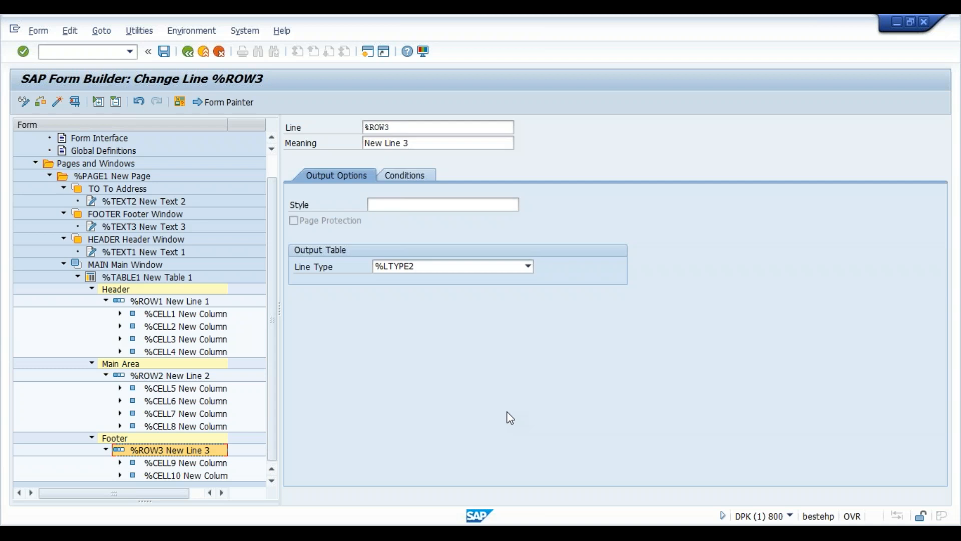
- Add a text node to header cell %CELL1 reading 'Material No'
{"action": "left_click", "coordinate": [169, 314]}
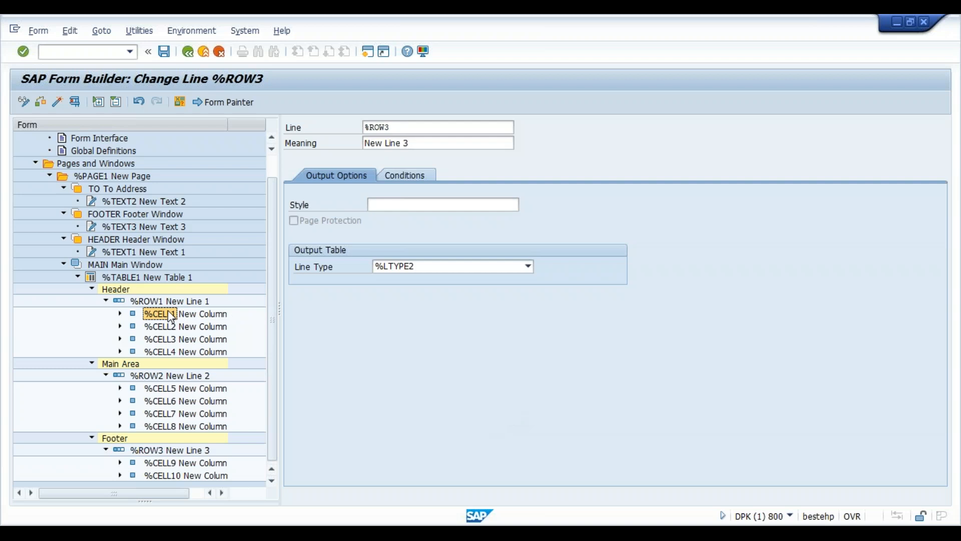
{"action": "right_click", "coordinate": [169, 315]}
{"action": "mouse_move", "coordinate": [224, 332]}
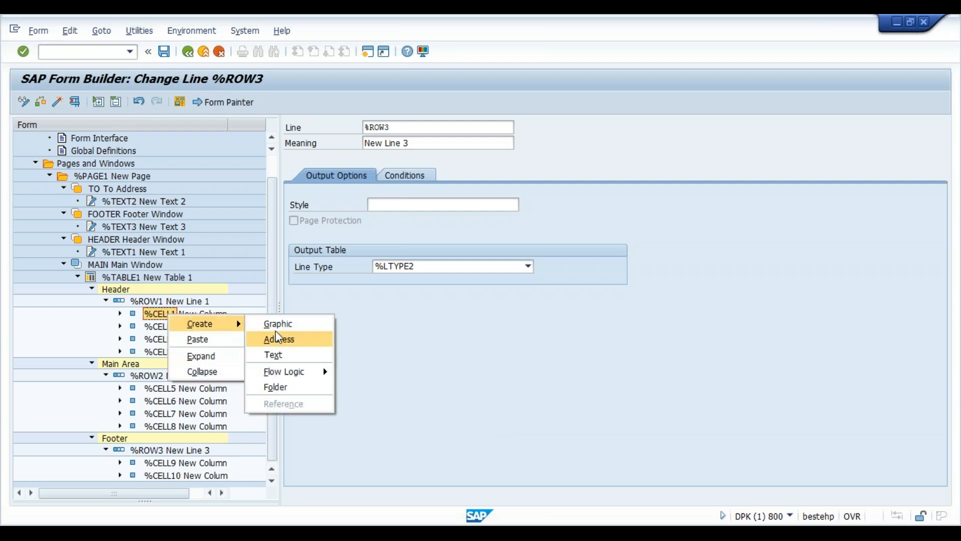
{"action": "left_click", "coordinate": [277, 355]}
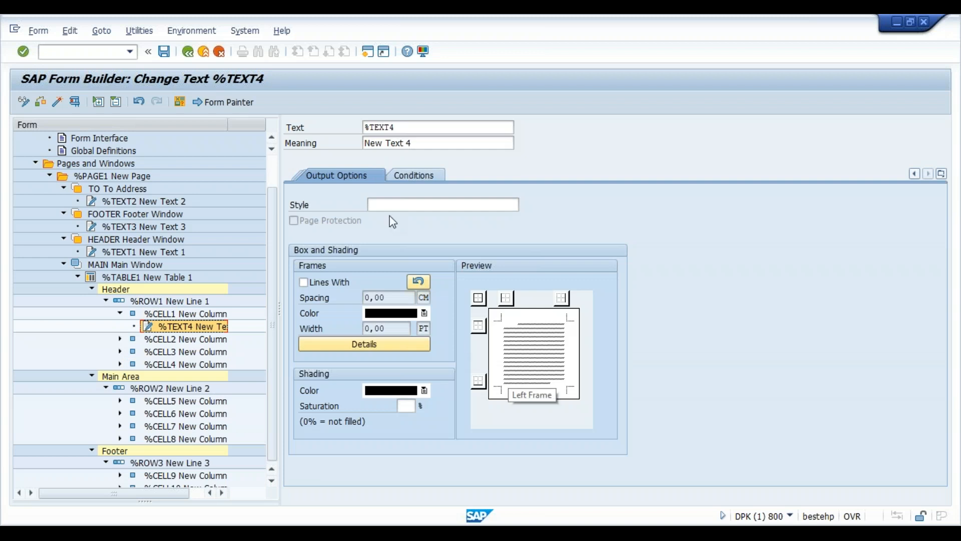
{"action": "left_click", "coordinate": [342, 175]}
{"action": "left_click", "coordinate": [340, 178]}
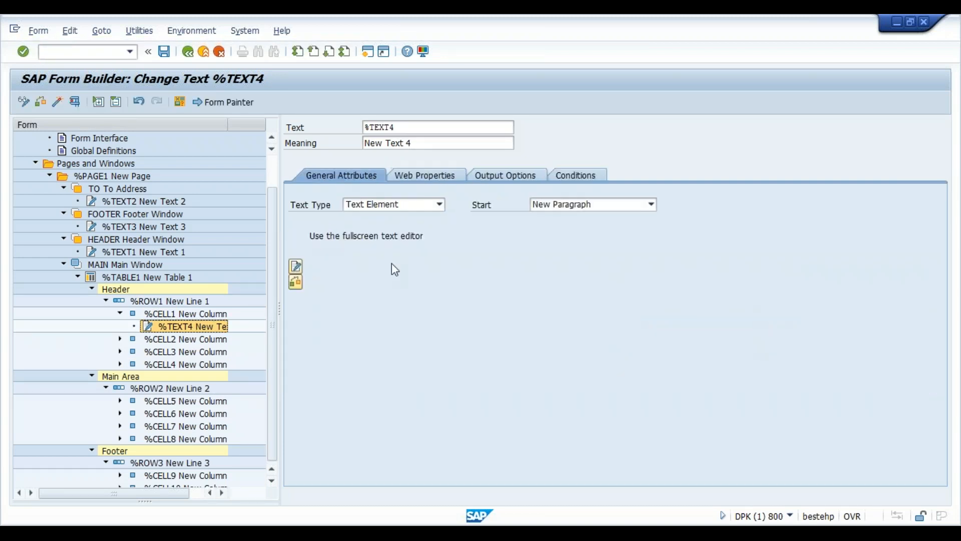
{"action": "left_click", "coordinate": [296, 269]}
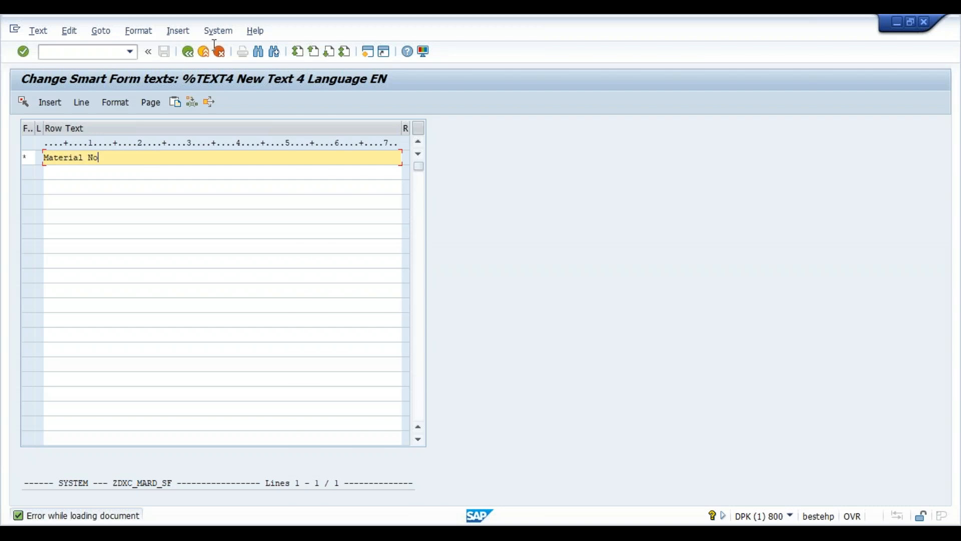
{"action": "left_click", "coordinate": [189, 52]}
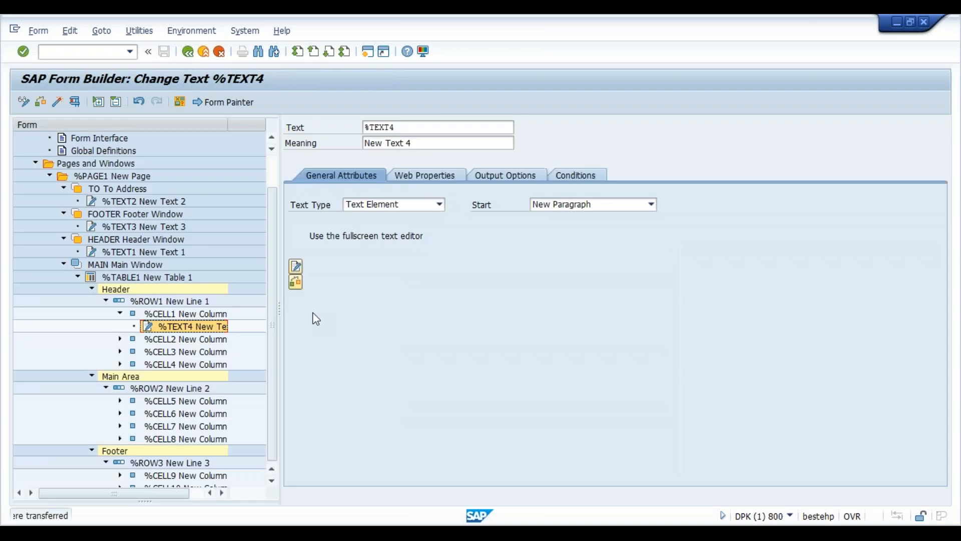
- Add a text node to header cell %CELL2 reading 'Plant'
{"action": "left_click", "coordinate": [207, 341]}
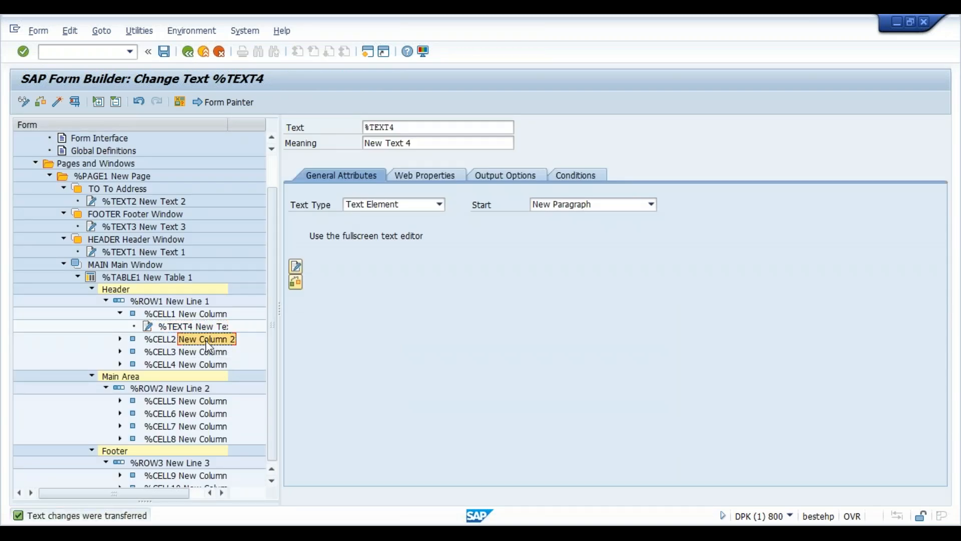
{"action": "right_click", "coordinate": [208, 346]}
{"action": "mouse_move", "coordinate": [240, 350]}
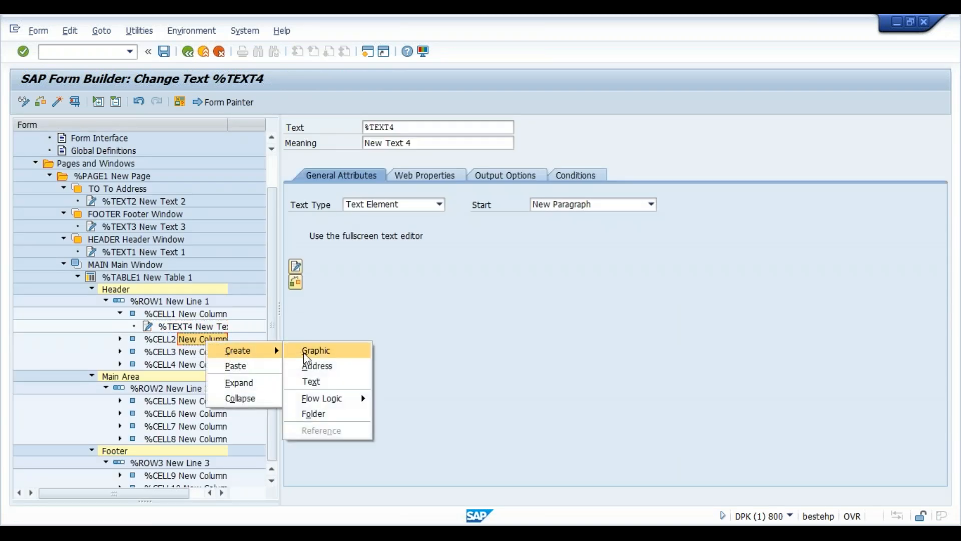
{"action": "left_click", "coordinate": [320, 385]}
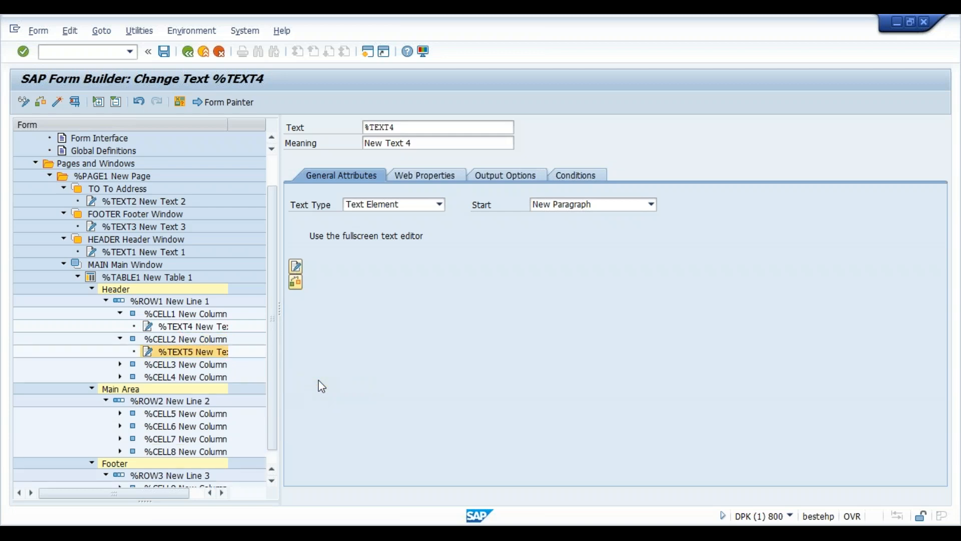
{"action": "left_click", "coordinate": [296, 267]}
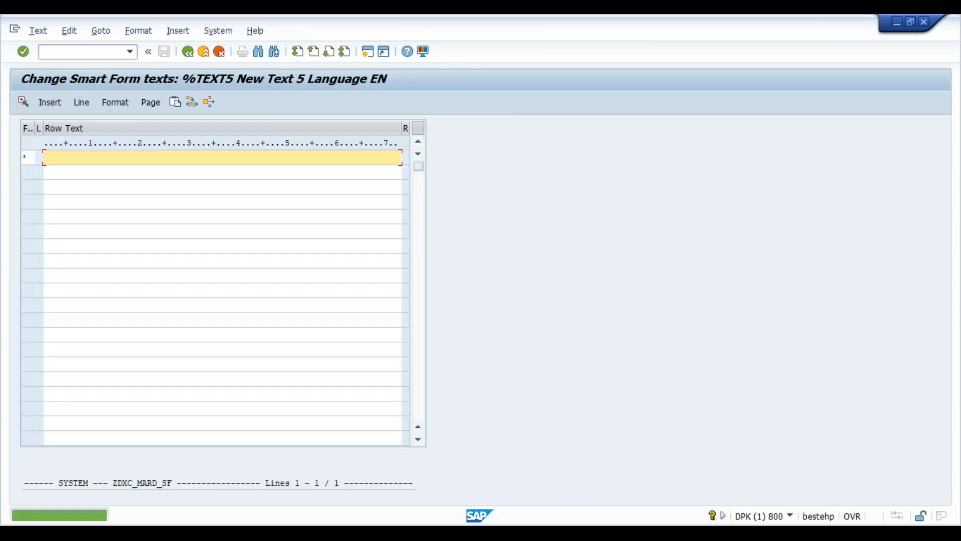
{"action": "mouse_move", "coordinate": [472, 509]}
{"action": "left_click", "coordinate": [396, 483]}
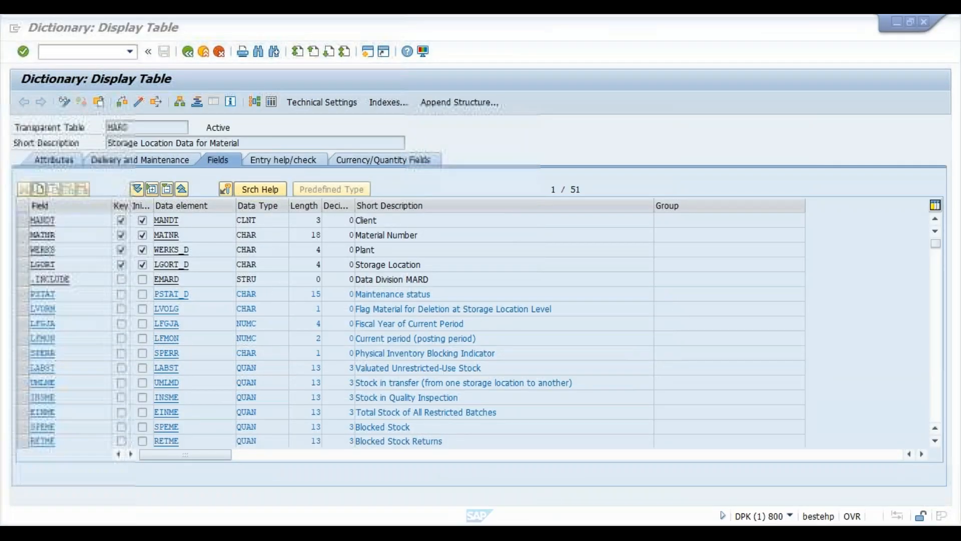
{"action": "mouse_move", "coordinate": [472, 523]}
{"action": "left_click", "coordinate": [809, 484]}
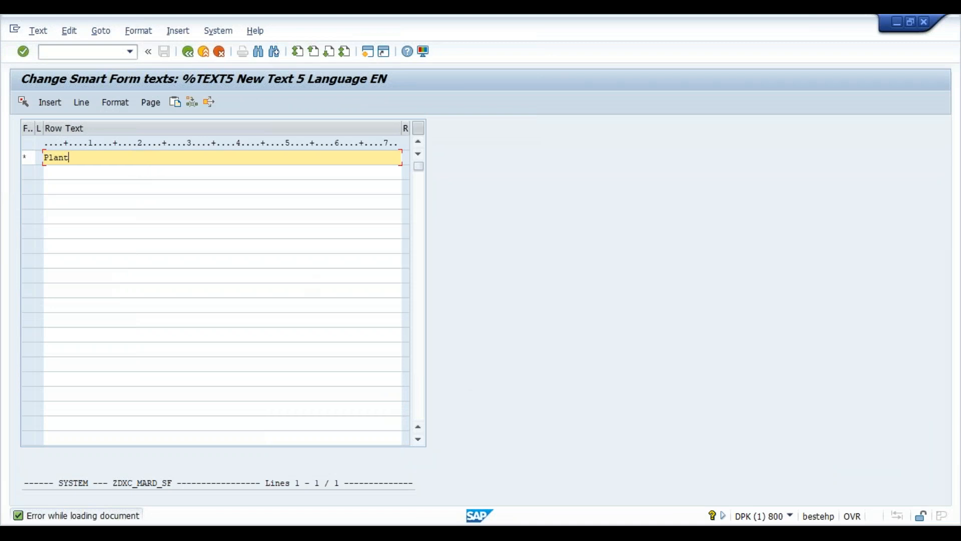
{"action": "left_click", "coordinate": [188, 52]}
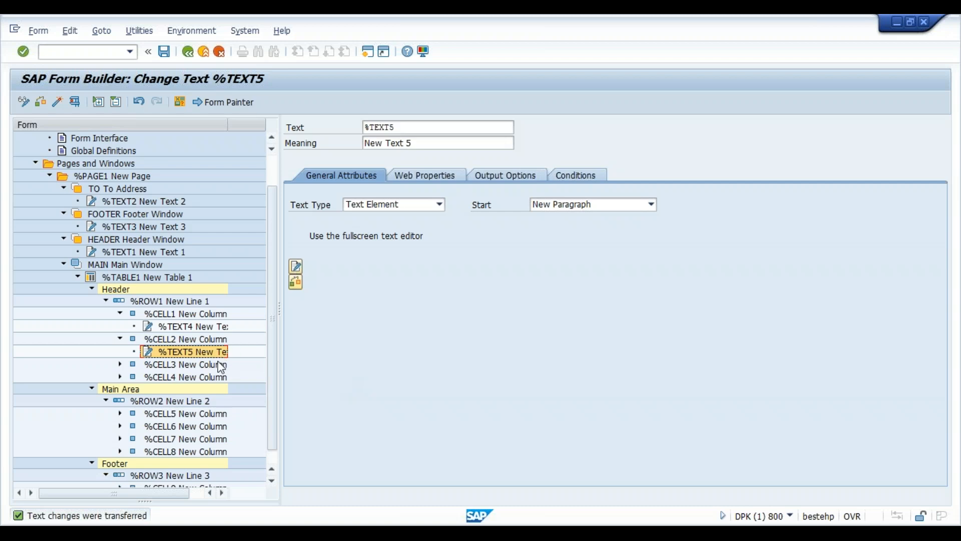
{"action": "left_click", "coordinate": [210, 365]}
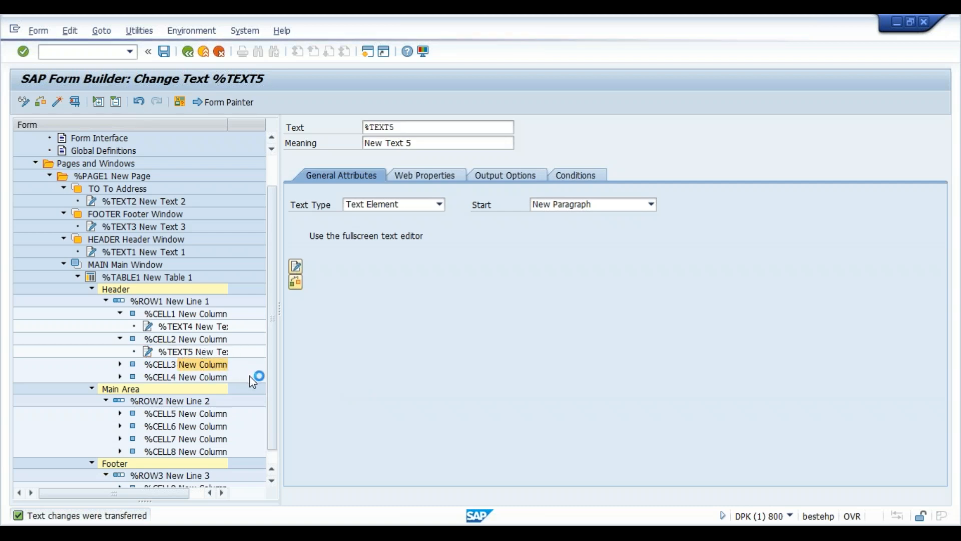
- Add text %TEXT6 to header cell %CELL3 with the storage location heading
{"action": "right_click", "coordinate": [215, 366]}
{"action": "mouse_move", "coordinate": [245, 375]}
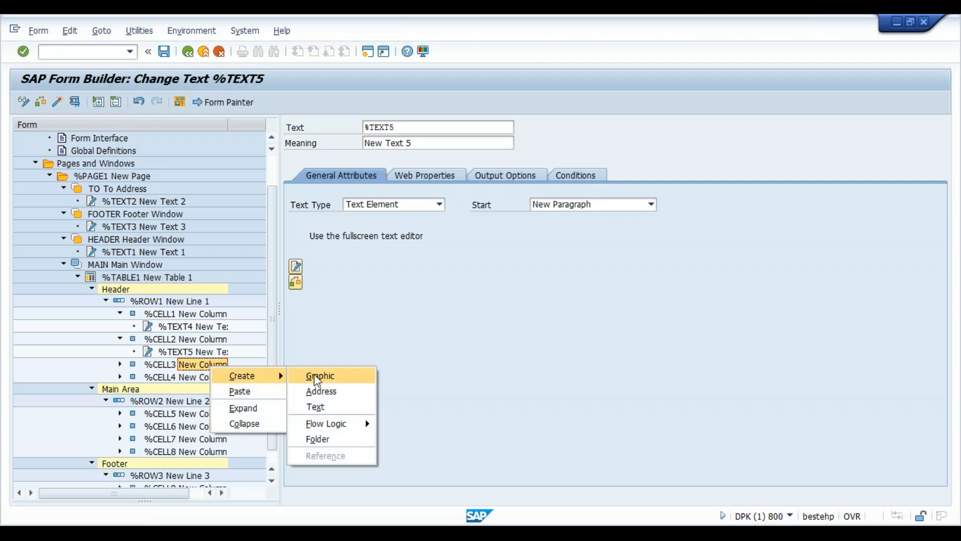
{"action": "left_click", "coordinate": [316, 407]}
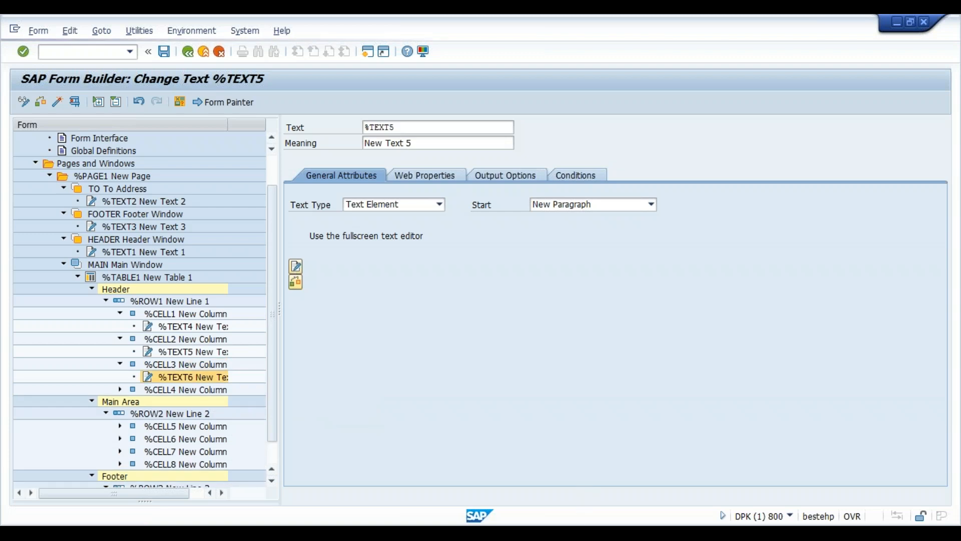
{"action": "mouse_move", "coordinate": [569, 533]}
{"action": "left_click", "coordinate": [401, 485]}
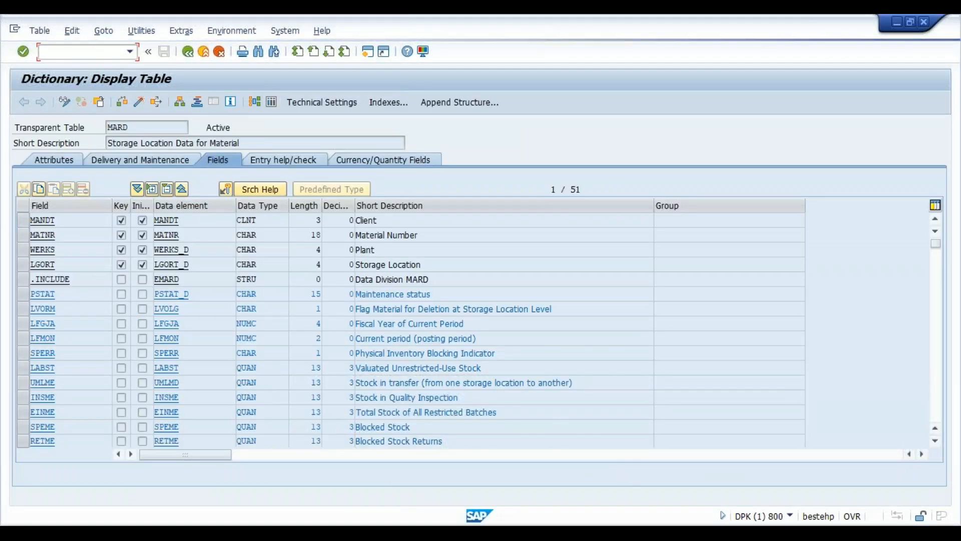
{"action": "mouse_move", "coordinate": [569, 533]}
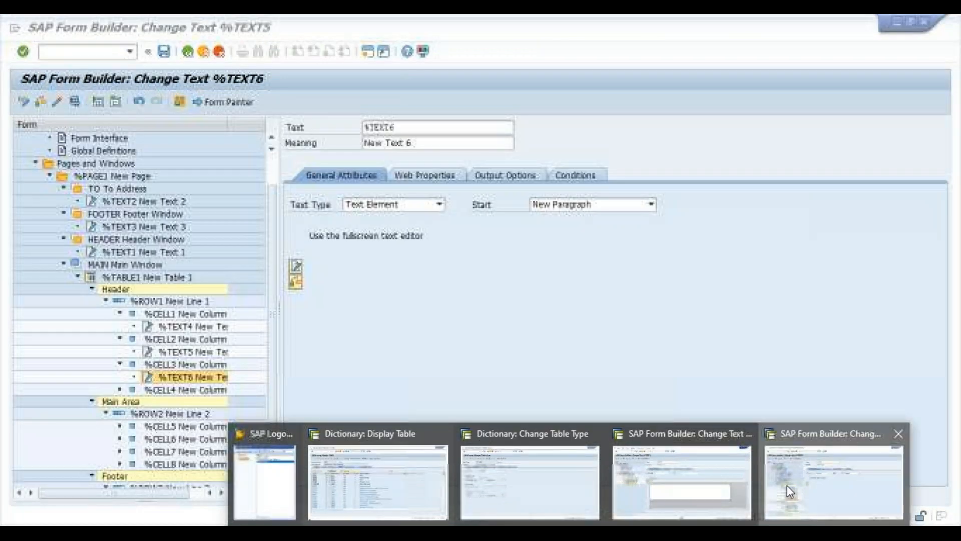
{"action": "left_click", "coordinate": [787, 485]}
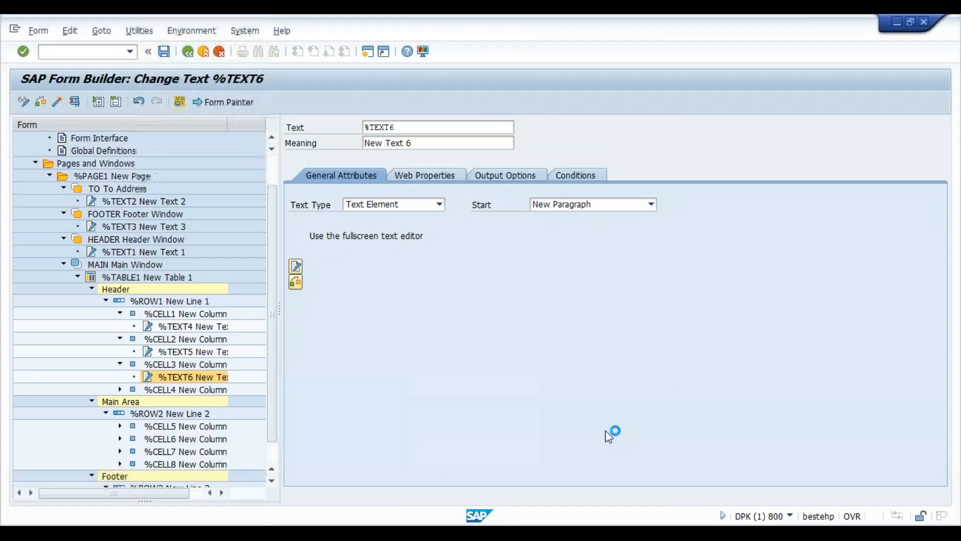
{"action": "left_click", "coordinate": [296, 267]}
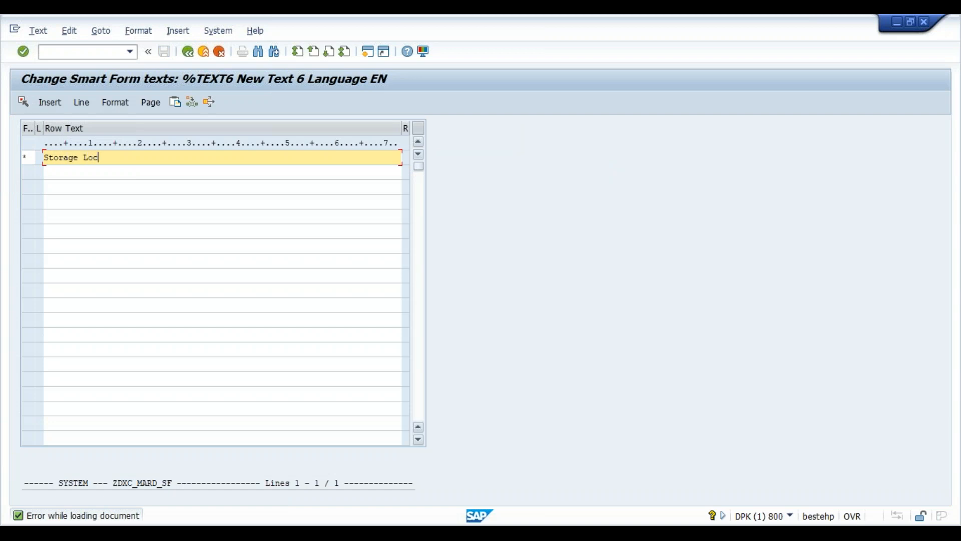
{"action": "left_click", "coordinate": [187, 52]}
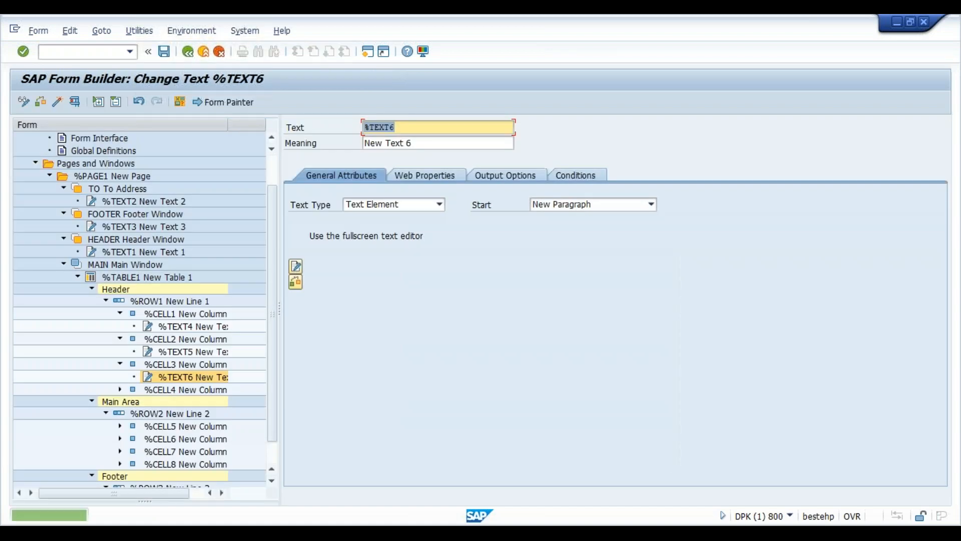
- Add text %TEXT7 reading 'Status' to header cell %CELL4
{"action": "left_click", "coordinate": [209, 390]}
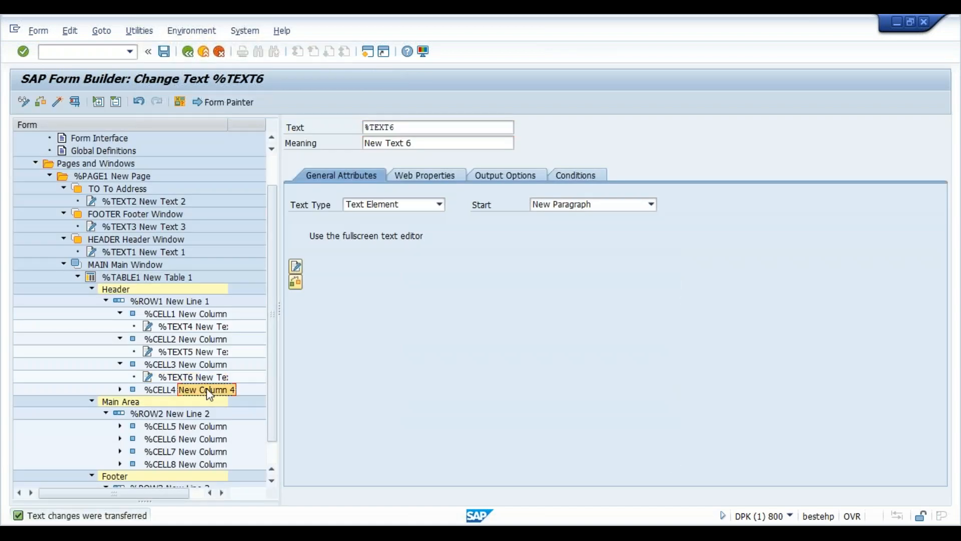
{"action": "right_click", "coordinate": [209, 394]}
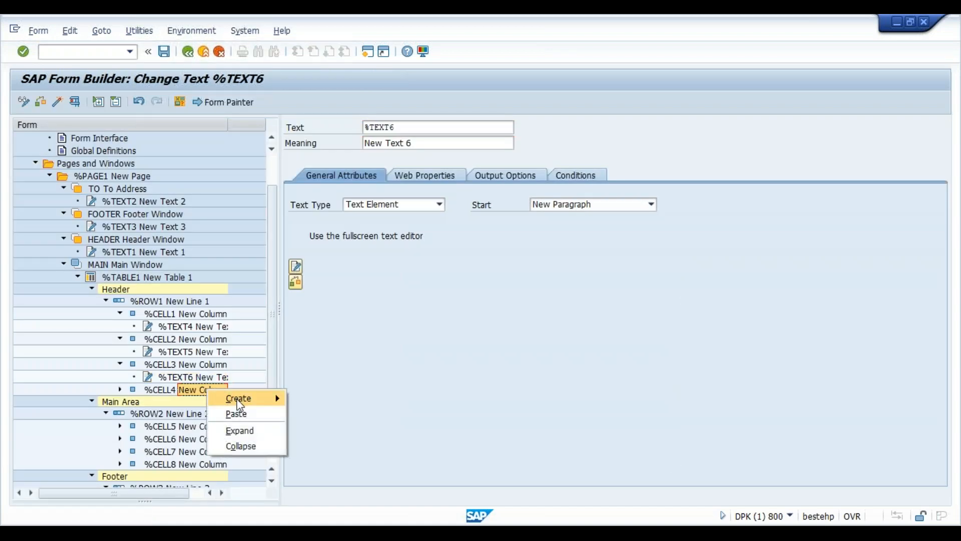
{"action": "mouse_move", "coordinate": [238, 399]}
{"action": "left_click", "coordinate": [330, 432]}
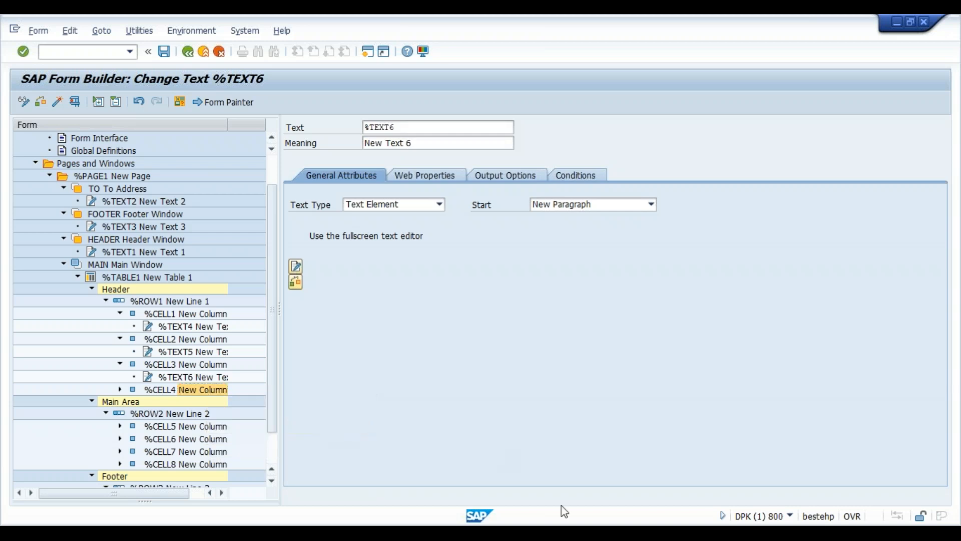
{"action": "left_click", "coordinate": [357, 480]}
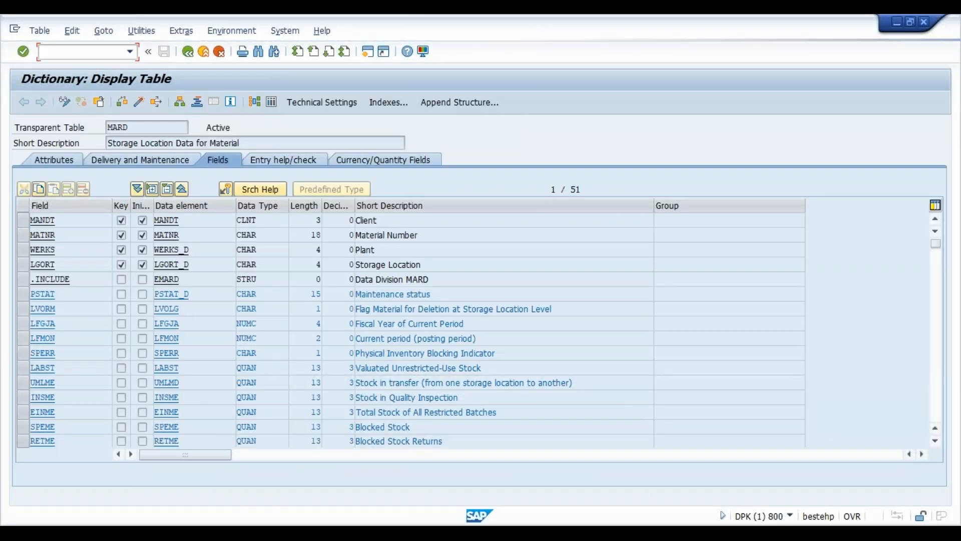
{"action": "mouse_move", "coordinate": [569, 533]}
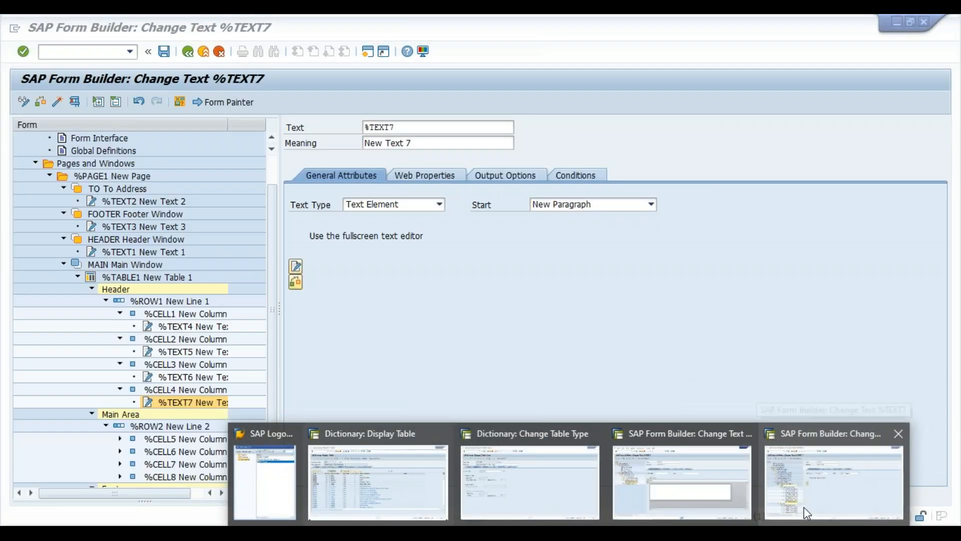
{"action": "left_click", "coordinate": [803, 507]}
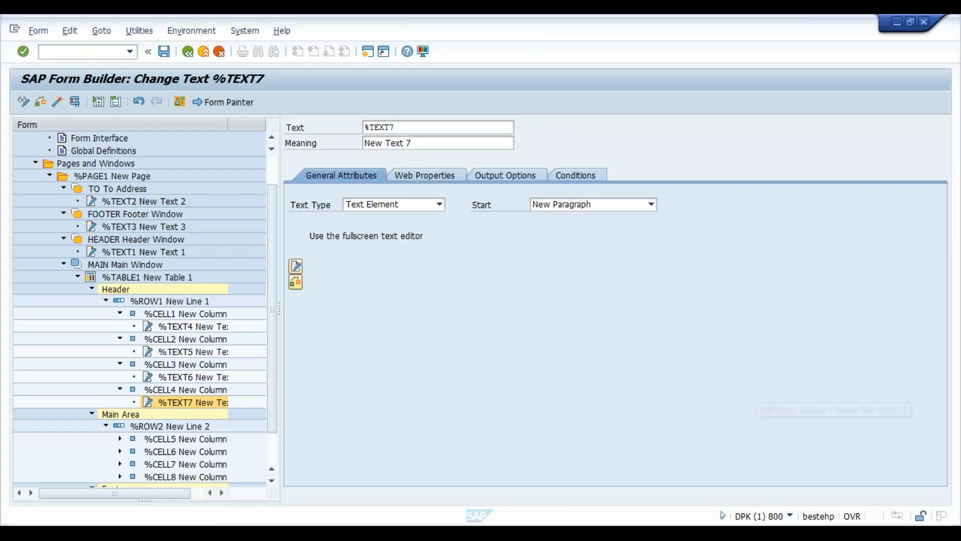
{"action": "left_click", "coordinate": [296, 269]}
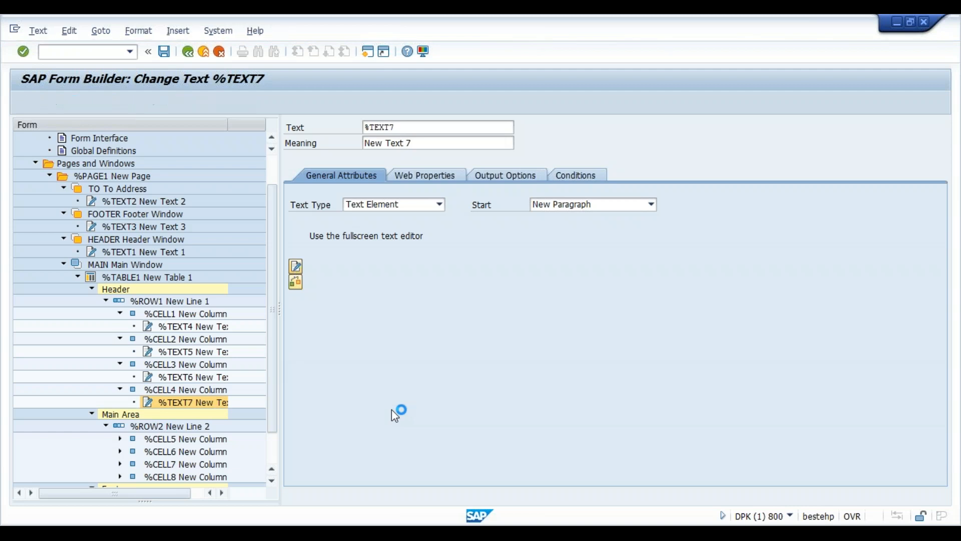
{"action": "left_click", "coordinate": [184, 53]}
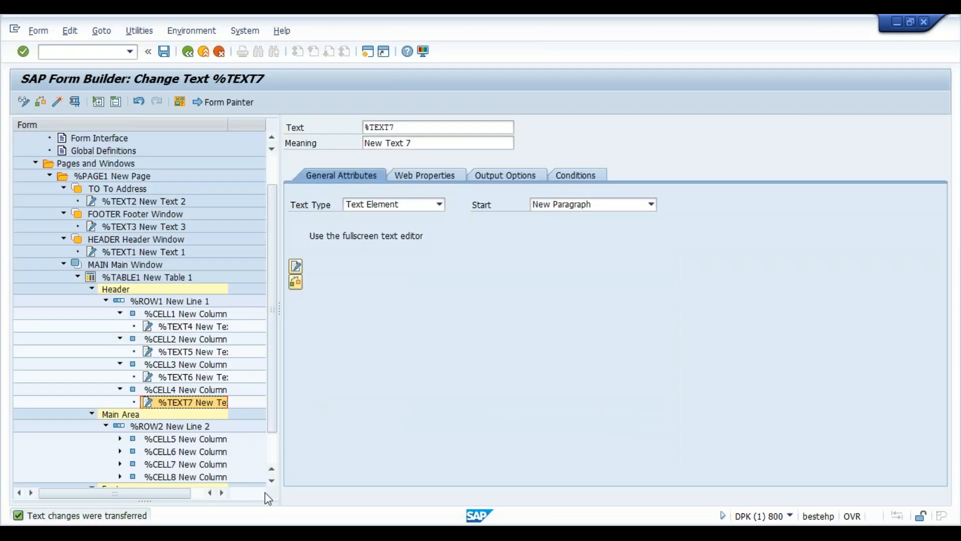
{"action": "left_click", "coordinate": [272, 480]}
{"action": "left_click", "coordinate": [272, 481]}
{"action": "left_click", "coordinate": [272, 481]}
{"action": "left_click", "coordinate": [272, 480]}
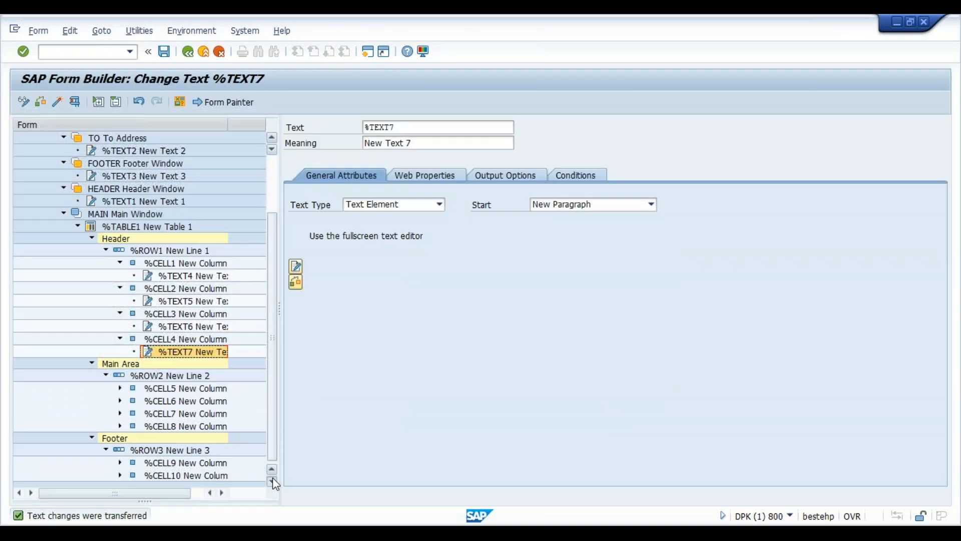
{"action": "left_click", "coordinate": [121, 388]}
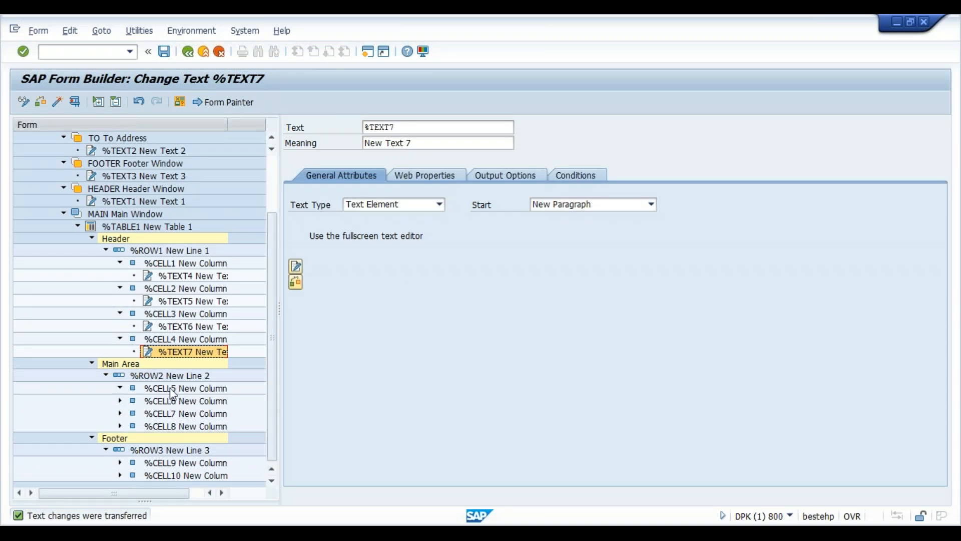
- Set %TABLE1 to loop over internal table it_mard INTO wa_mard
{"action": "left_click", "coordinate": [122, 227]}
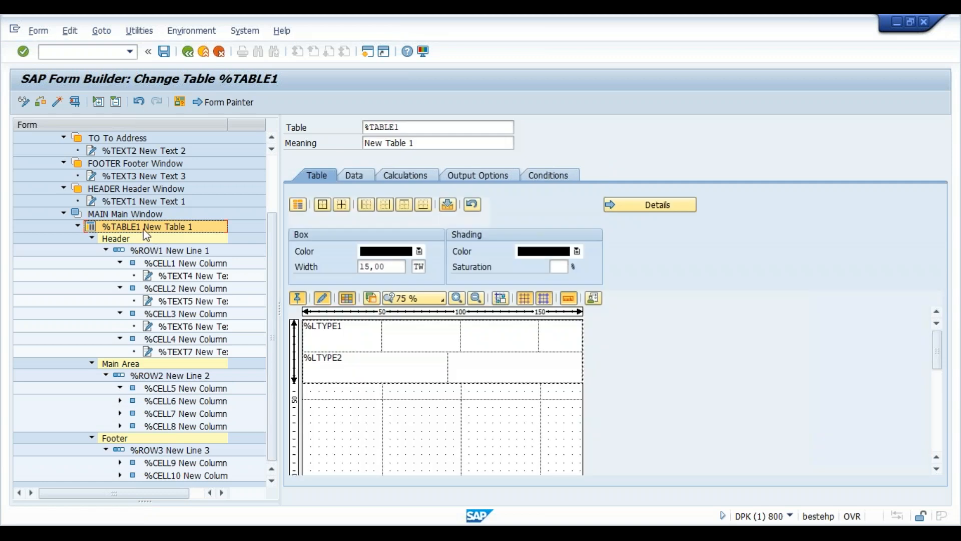
{"action": "left_click", "coordinate": [354, 176]}
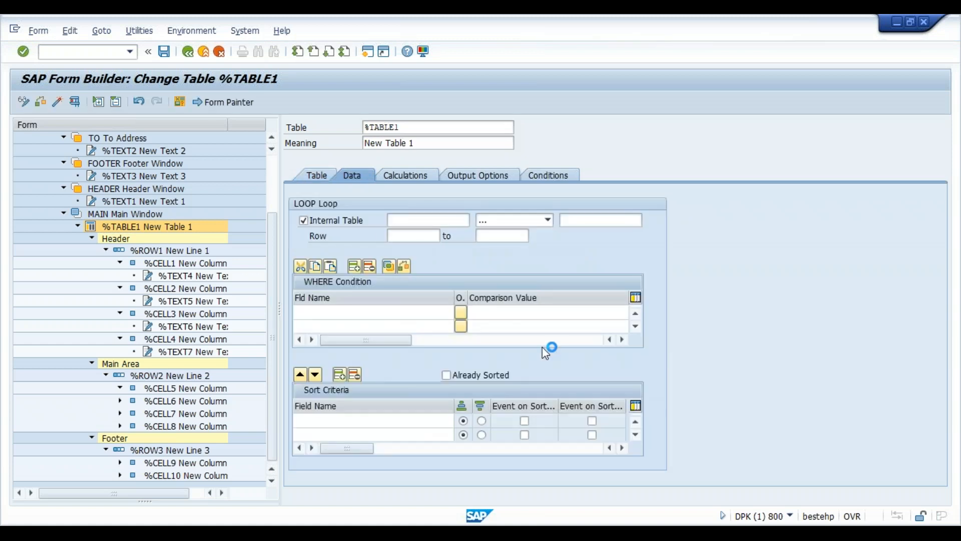
{"action": "left_click", "coordinate": [414, 221]}
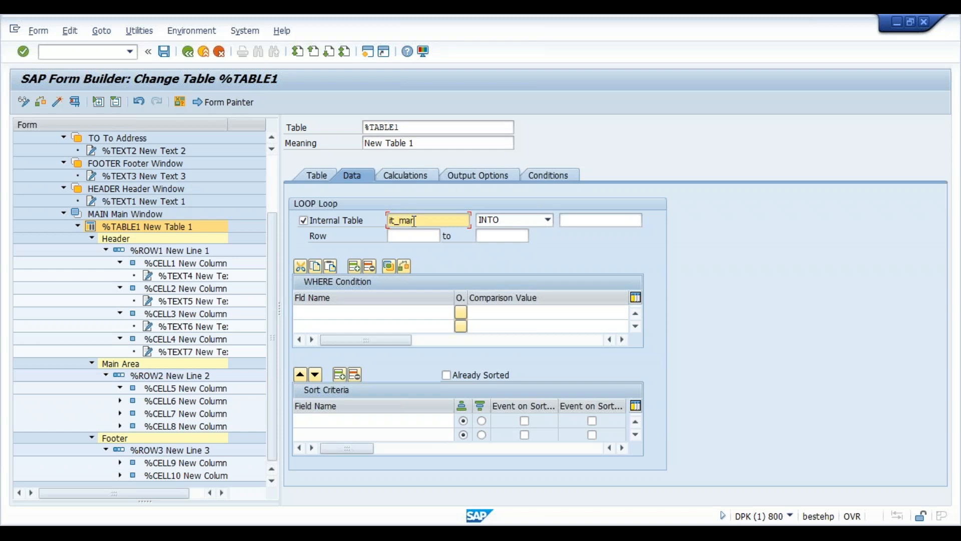
{"action": "key", "text": "Tab"}
{"action": "key", "text": "Tab"}
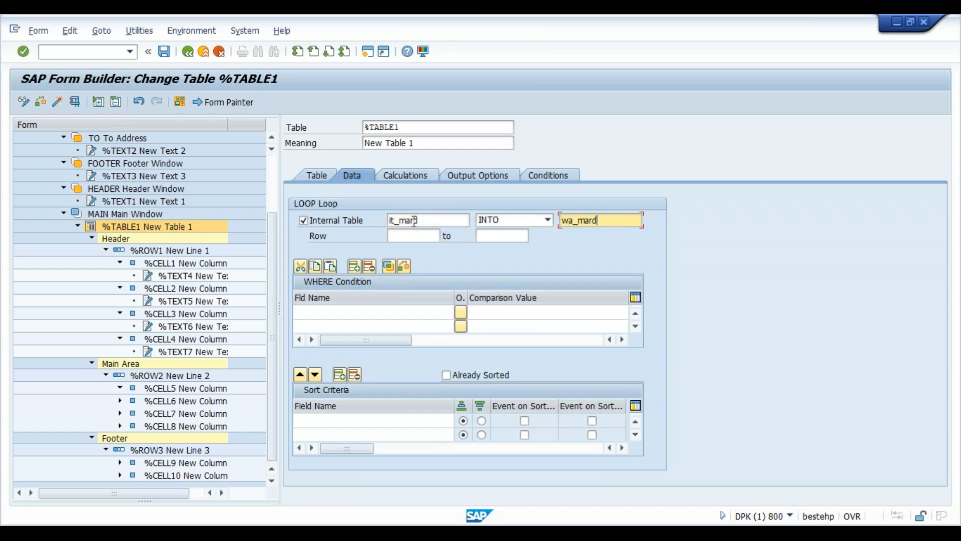
{"action": "key", "text": "Return"}
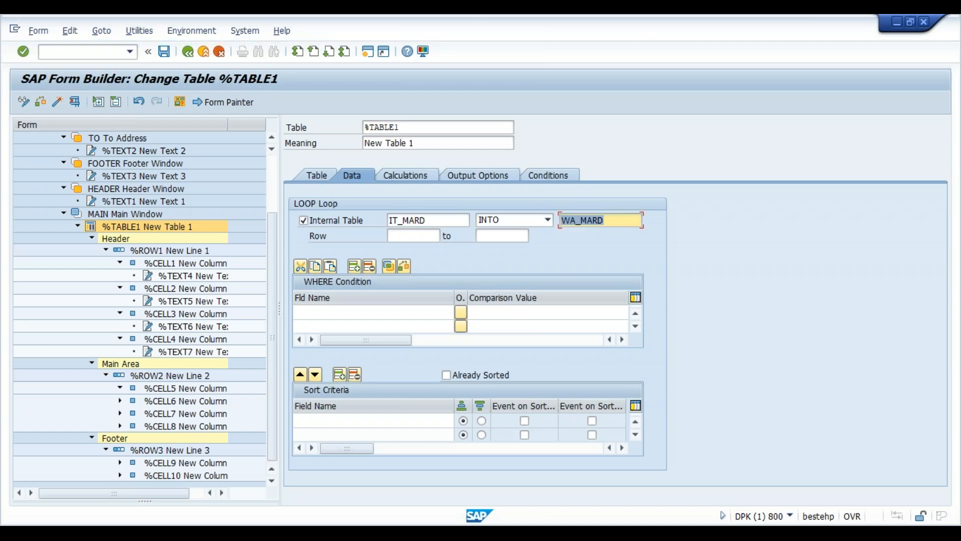
- Sort the table loop by MATNR with an event on sort end, dropping the sort-begin event
{"action": "left_click", "coordinate": [380, 422]}
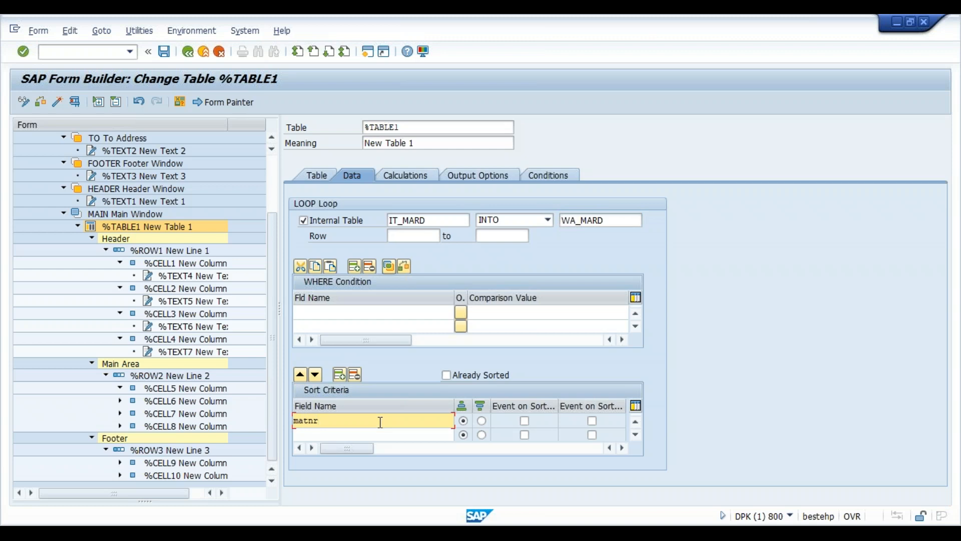
{"action": "key", "text": "Down"}
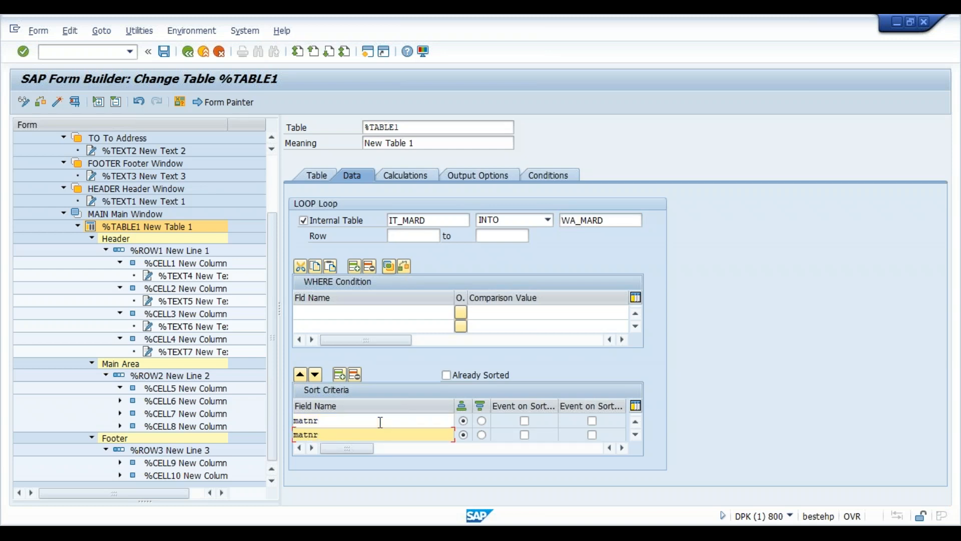
{"action": "left_click", "coordinate": [524, 421]}
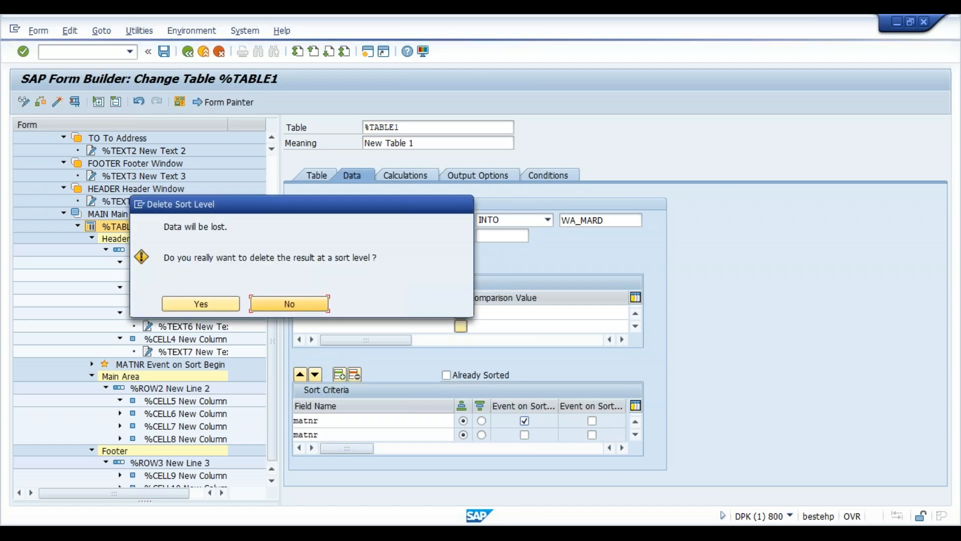
{"action": "left_click", "coordinate": [195, 306]}
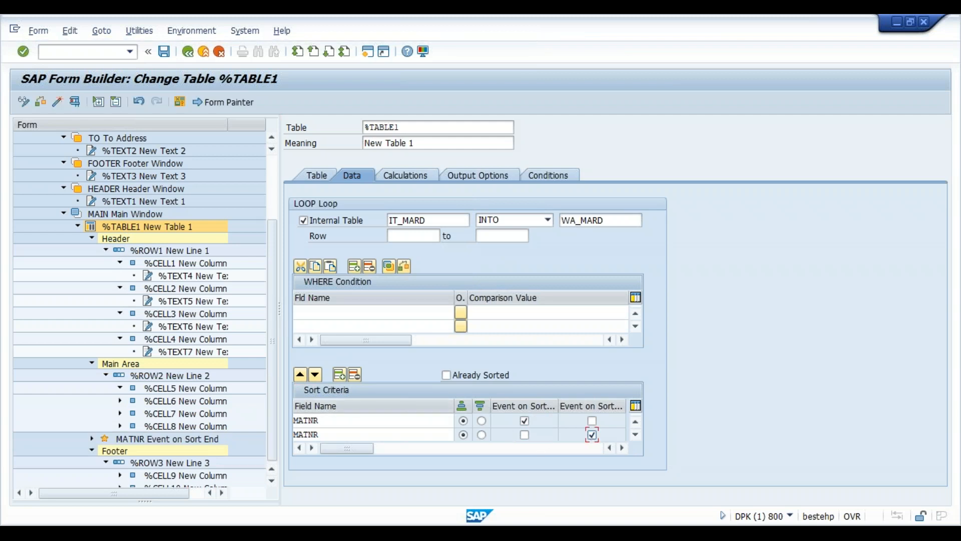
{"action": "left_click", "coordinate": [361, 420]}
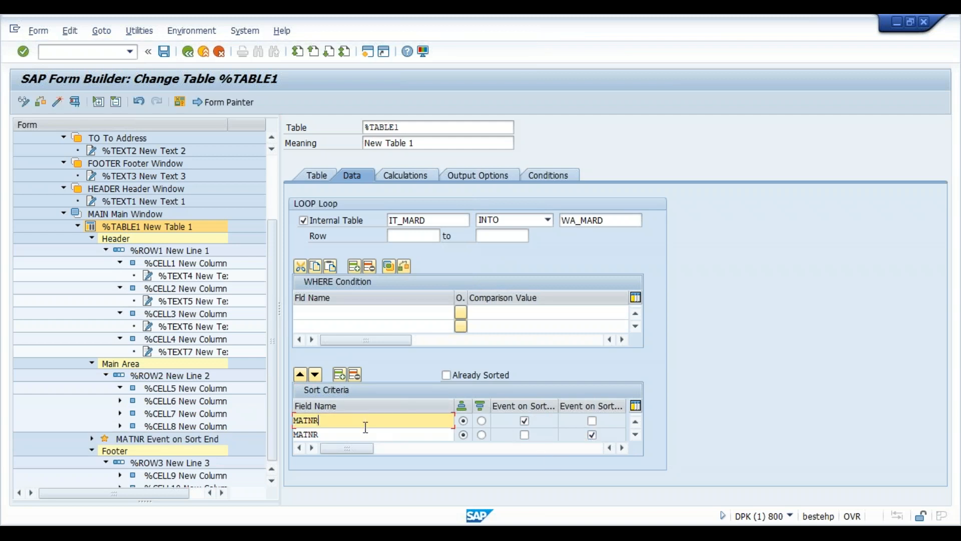
{"action": "left_click", "coordinate": [367, 431]}
{"action": "left_click", "coordinate": [368, 422]}
{"action": "left_click", "coordinate": [374, 433]}
{"action": "left_click", "coordinate": [374, 422]}
{"action": "left_click", "coordinate": [381, 432]}
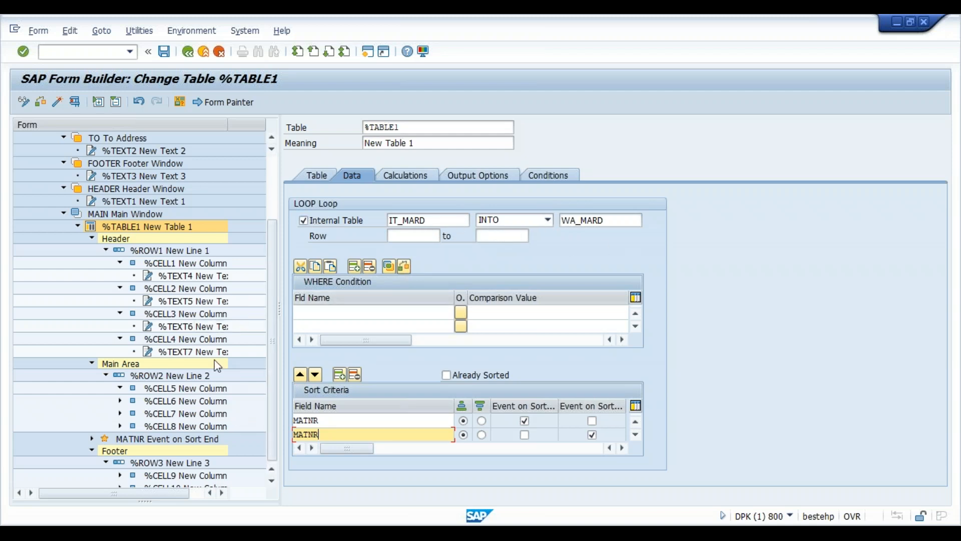
- Save form ZDXC_MARD_SF
{"action": "left_click", "coordinate": [164, 51]}
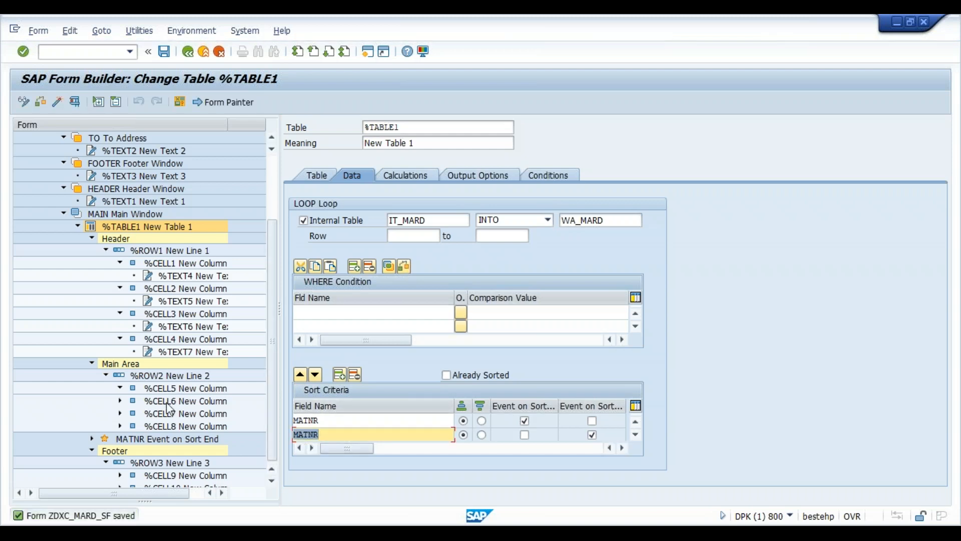
{"action": "left_click", "coordinate": [351, 422]}
{"action": "left_click", "coordinate": [353, 435]}
- Add a text node to main-area cell %CELL5 printing a &wa_mard-...& work-area field
{"action": "right_click", "coordinate": [168, 394]}
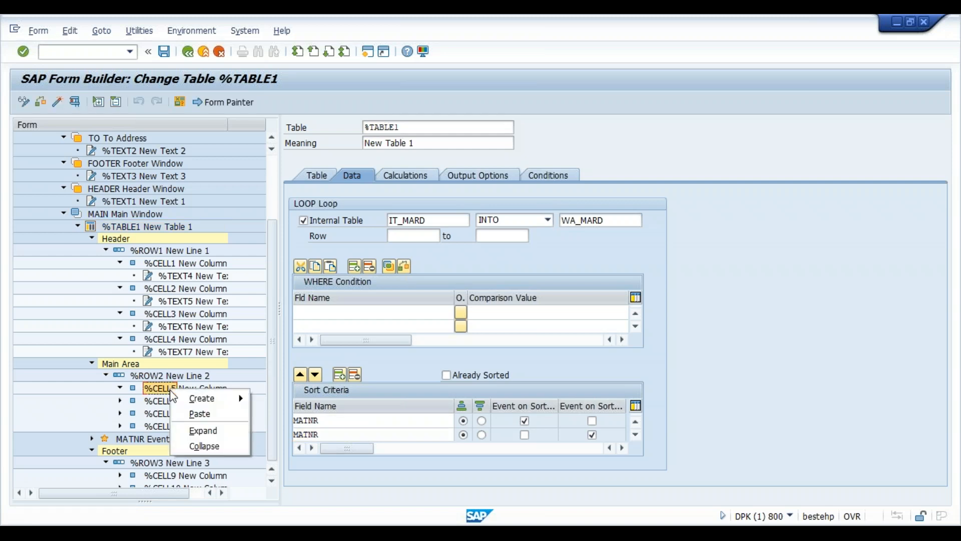
{"action": "mouse_move", "coordinate": [244, 404]}
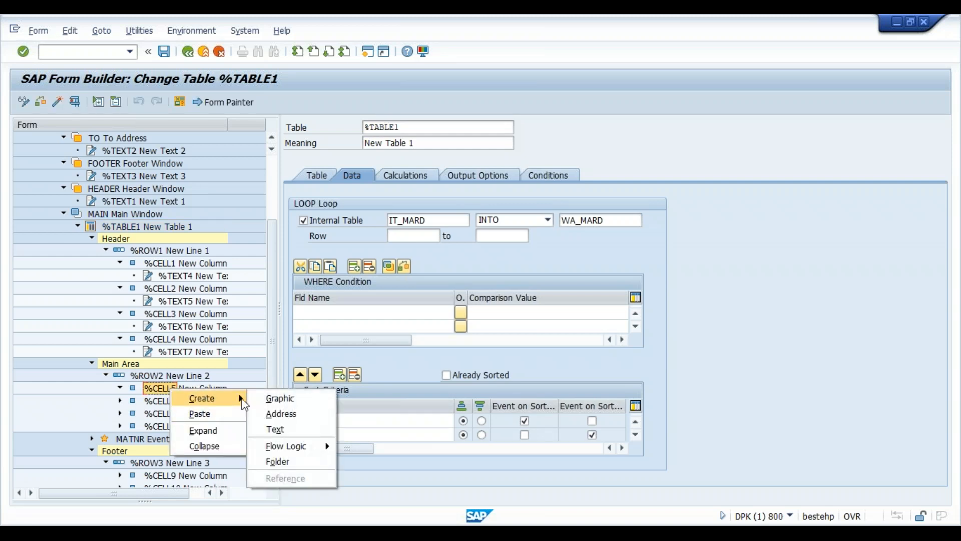
{"action": "left_click", "coordinate": [301, 435]}
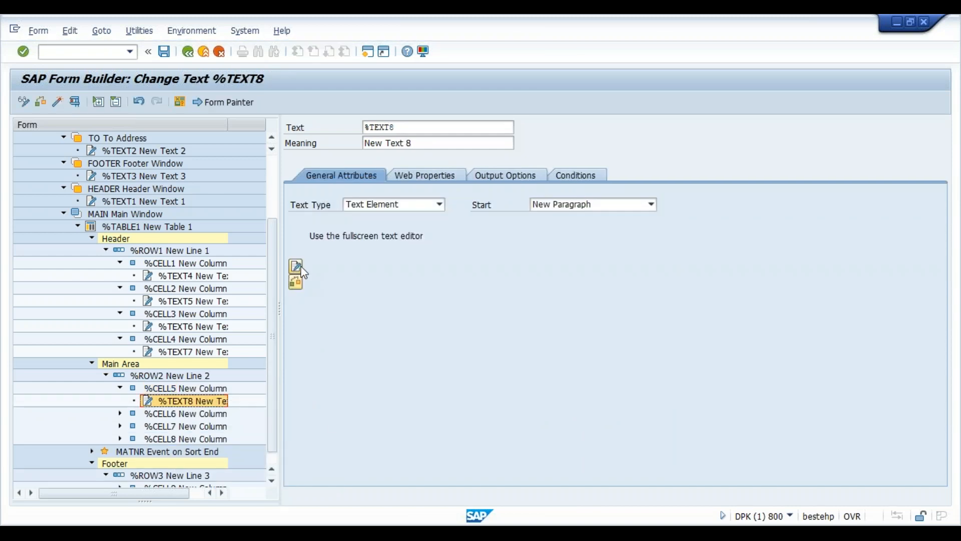
{"action": "left_click", "coordinate": [296, 267]}
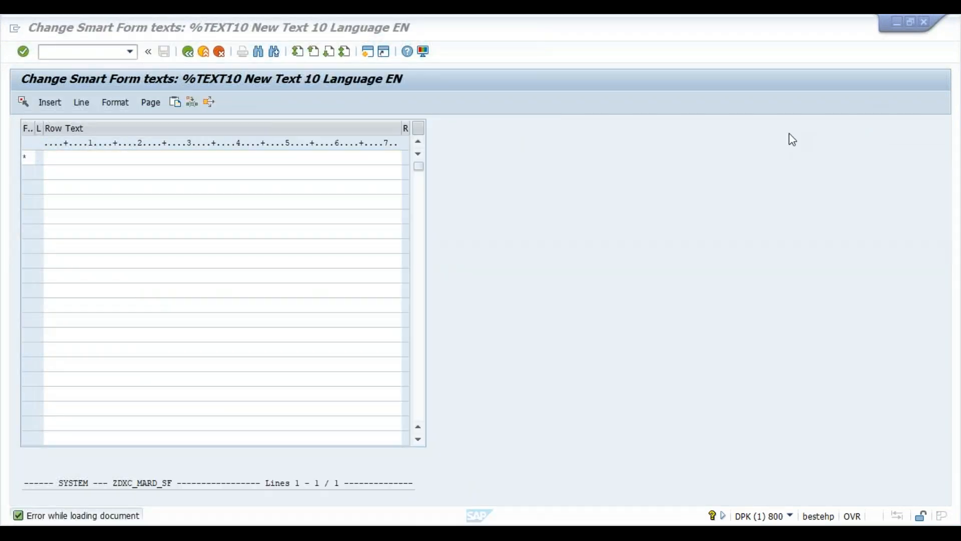
{"action": "left_click", "coordinate": [228, 153]}
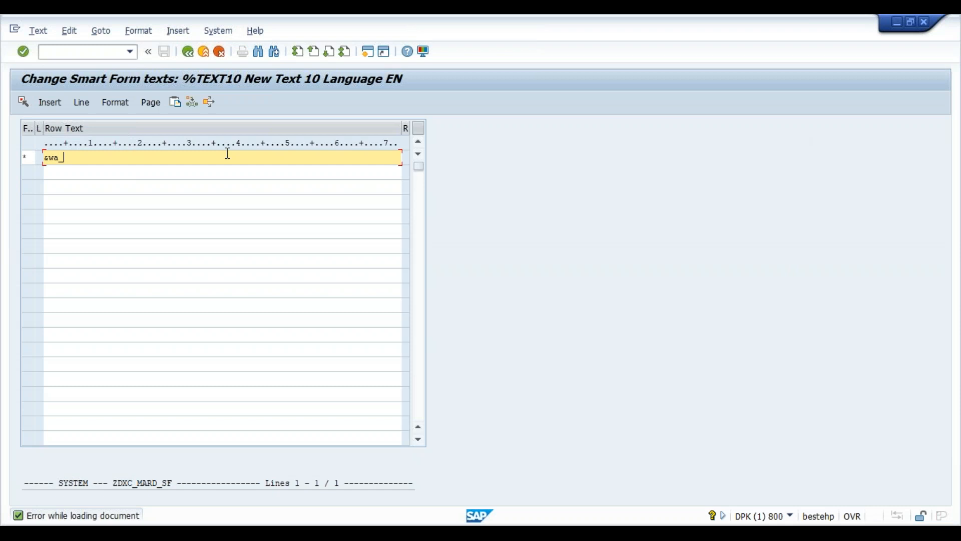
{"action": "left_click", "coordinate": [574, 529]}
{"action": "left_click", "coordinate": [400, 473]}
{"action": "left_click", "coordinate": [188, 52]}
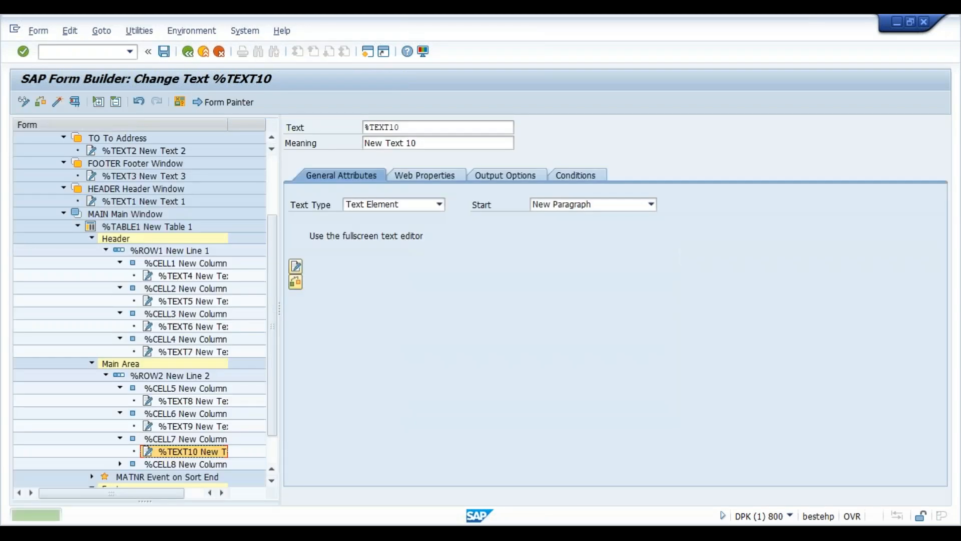
- Add text %TEXT11 to main-area cell %CELL8 printing &wa_mard-pstat&
{"action": "left_click", "coordinate": [272, 481]}
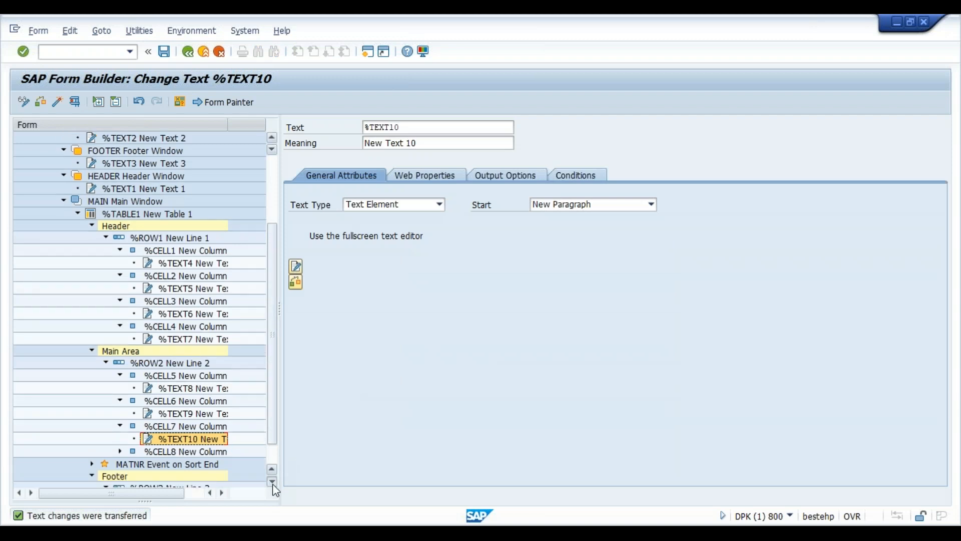
{"action": "left_click", "coordinate": [272, 481]}
{"action": "left_click", "coordinate": [212, 438]}
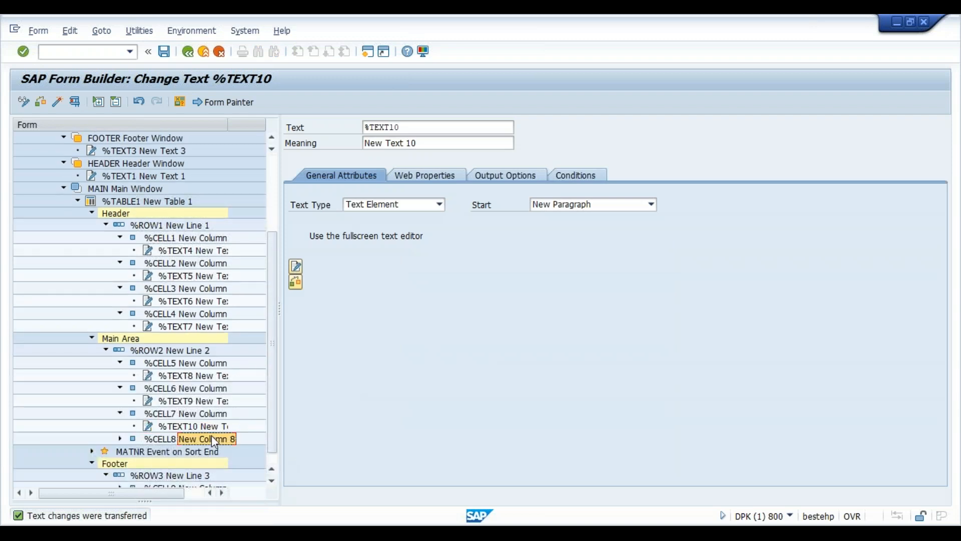
{"action": "right_click", "coordinate": [216, 436]}
{"action": "mouse_move", "coordinate": [252, 445]}
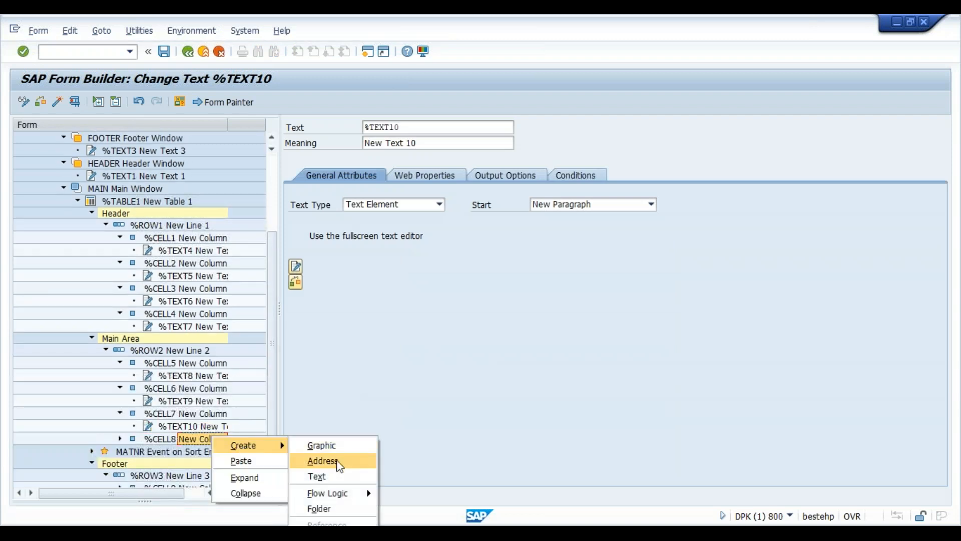
{"action": "left_click", "coordinate": [338, 481]}
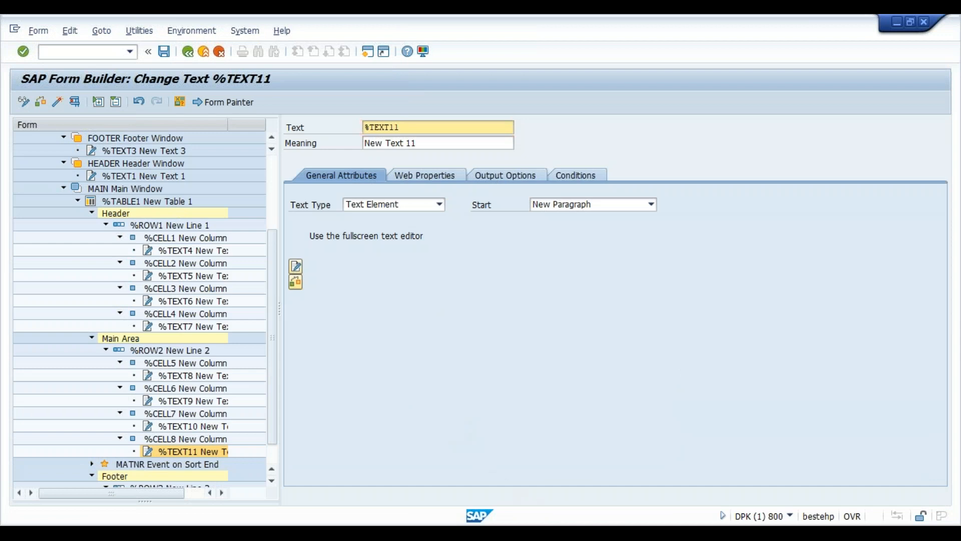
{"action": "left_click", "coordinate": [341, 499]}
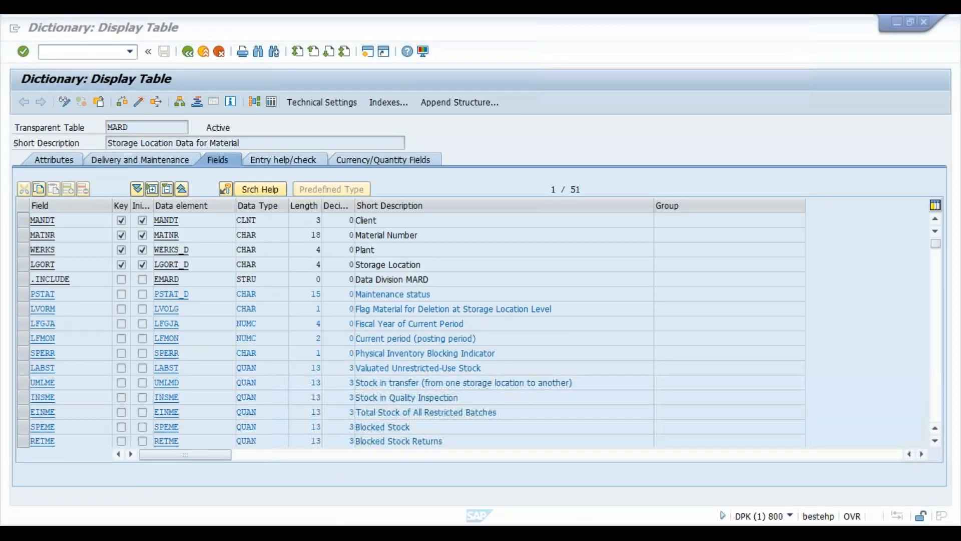
{"action": "left_click", "coordinate": [828, 494]}
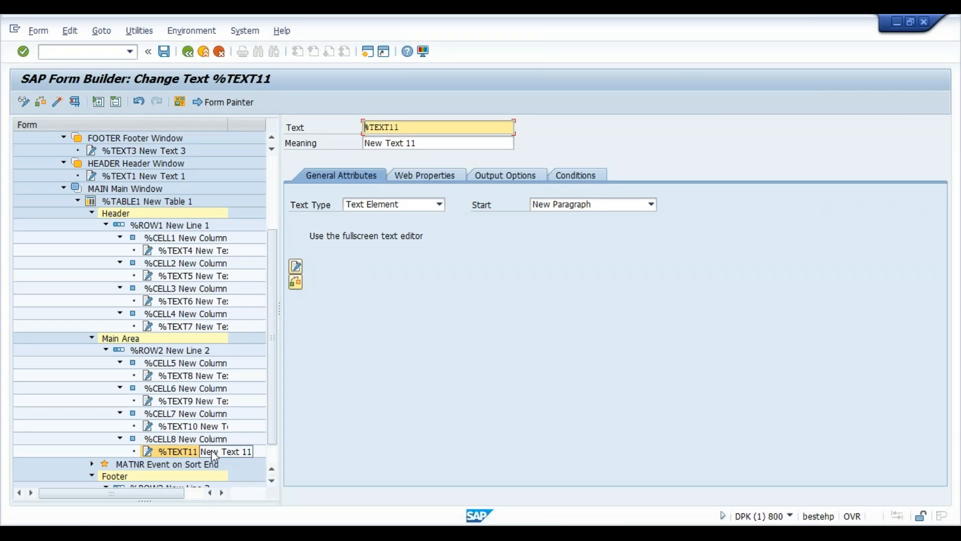
{"action": "left_click", "coordinate": [296, 266]}
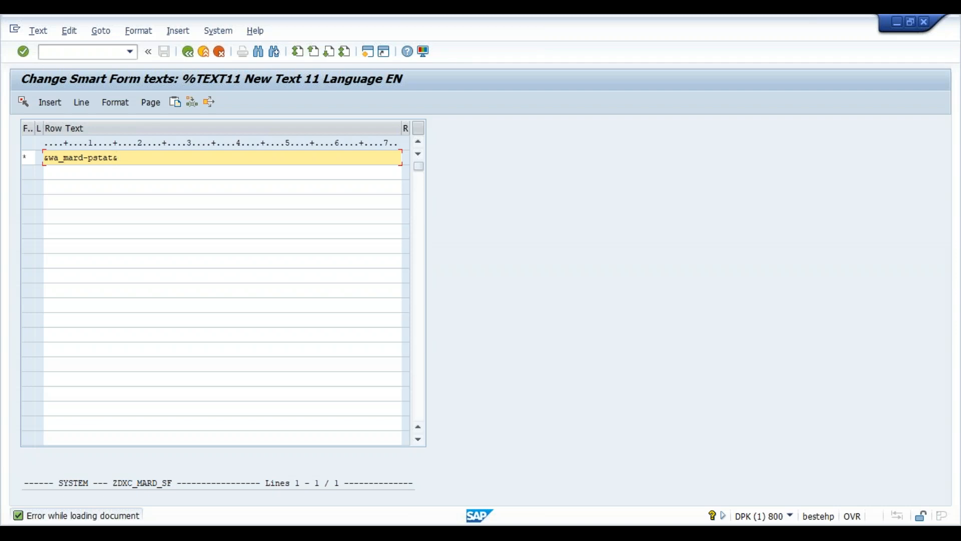
{"action": "left_click", "coordinate": [188, 52]}
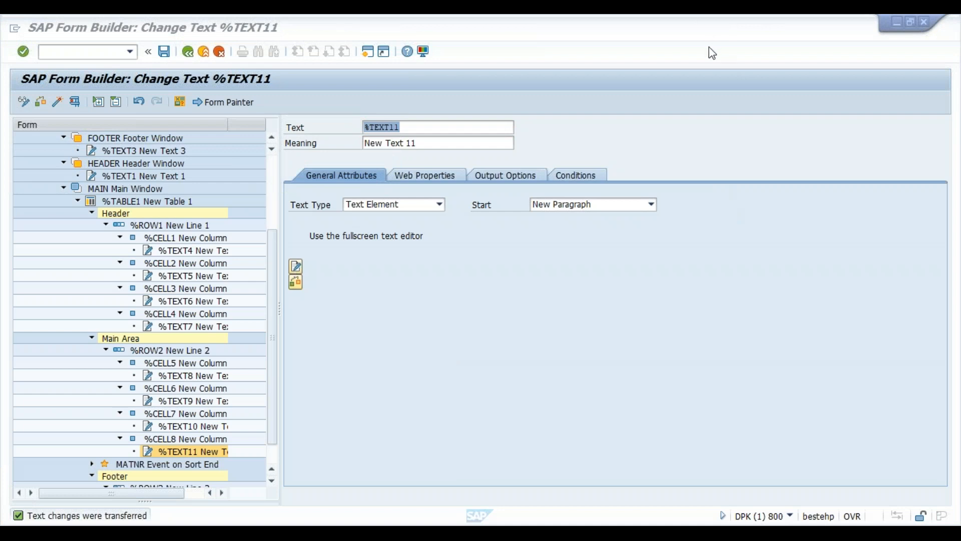
{"action": "left_click", "coordinate": [570, 331]}
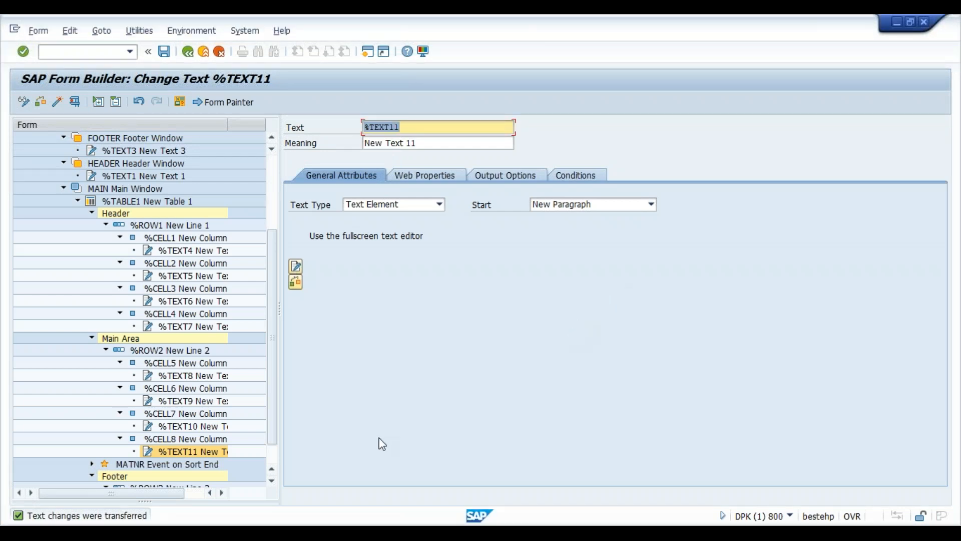
{"action": "left_click", "coordinate": [272, 481]}
{"action": "left_click", "coordinate": [272, 481]}
{"action": "left_click", "coordinate": [271, 482]}
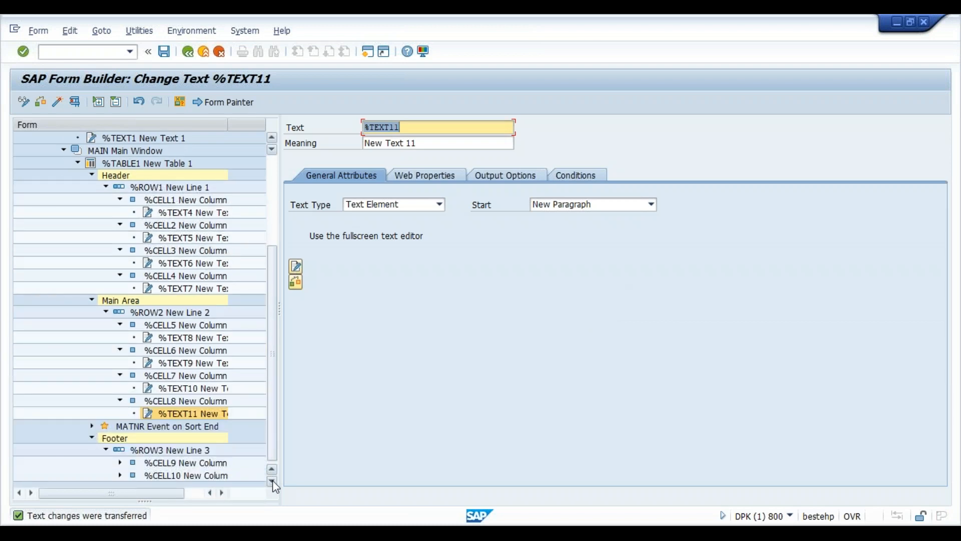
- Create text %TEXT12 under footer cell %CELL9 reading 'Page Number'
{"action": "left_click", "coordinate": [209, 462]}
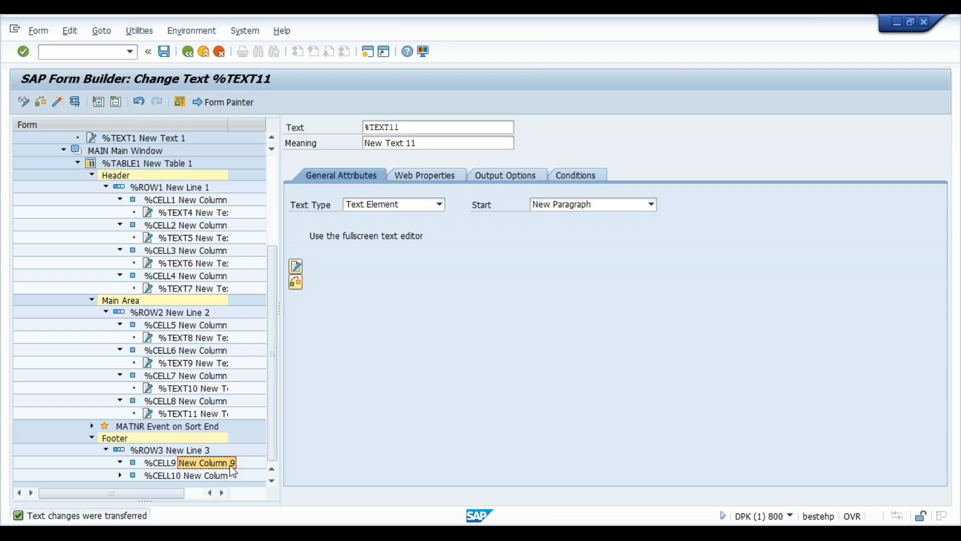
{"action": "double_click", "coordinate": [213, 464]}
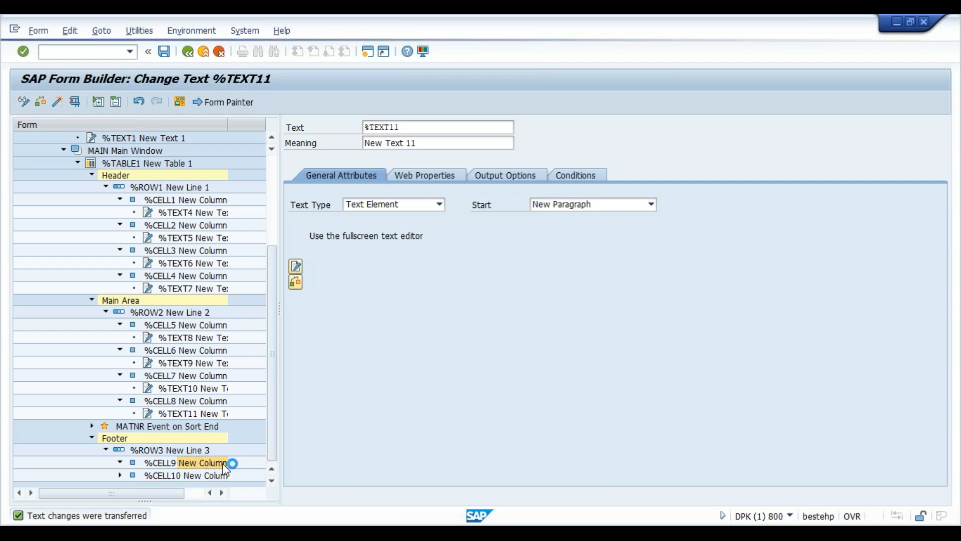
{"action": "right_click", "coordinate": [225, 467]}
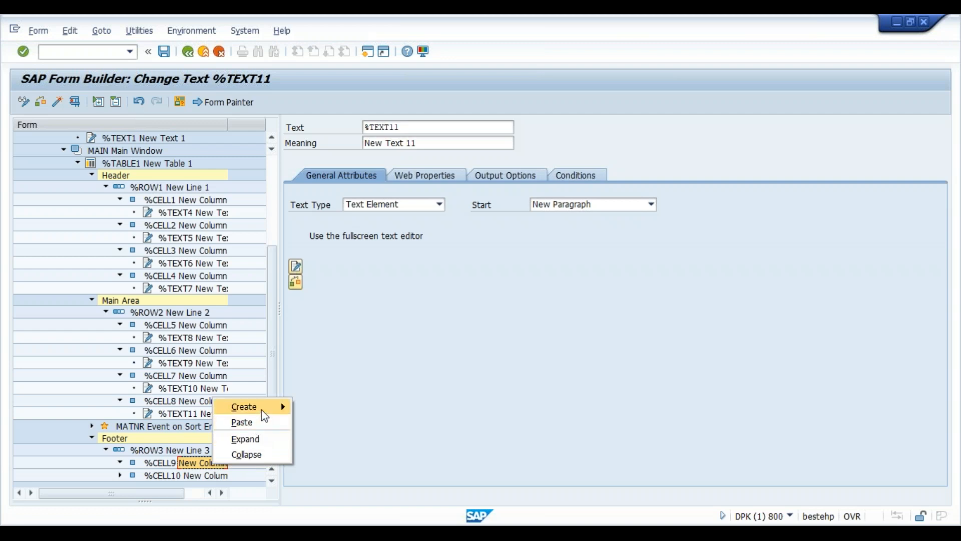
{"action": "mouse_move", "coordinate": [261, 408]}
{"action": "left_click", "coordinate": [339, 437]}
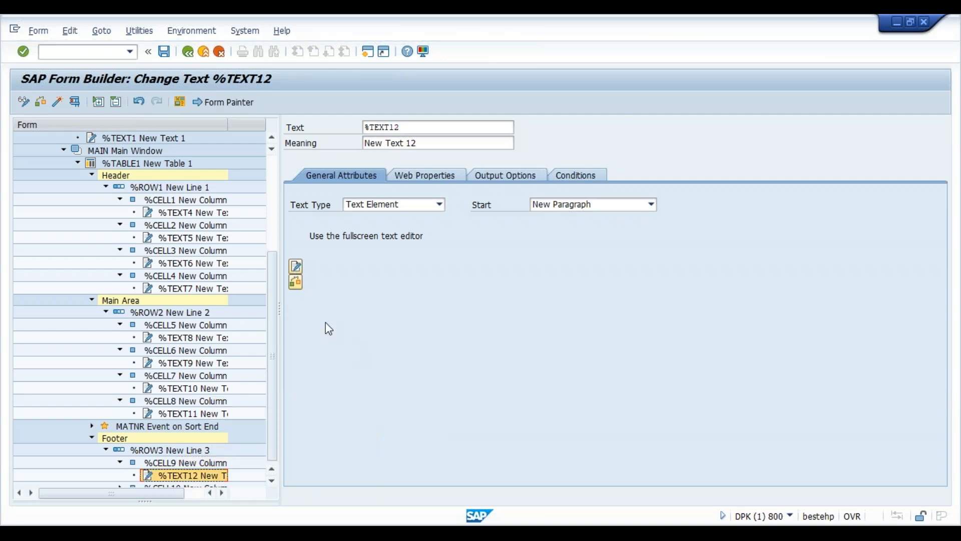
{"action": "left_click", "coordinate": [295, 269]}
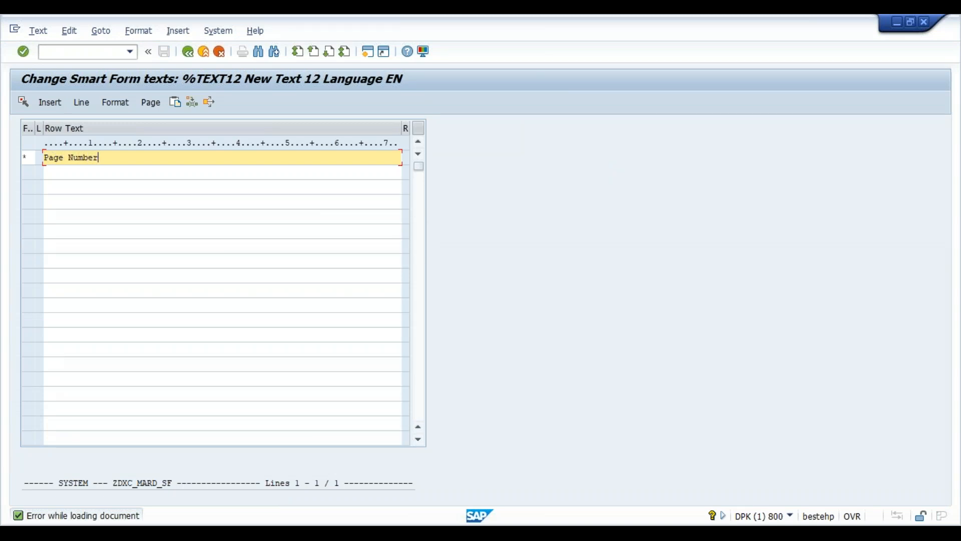
{"action": "left_click", "coordinate": [192, 51]}
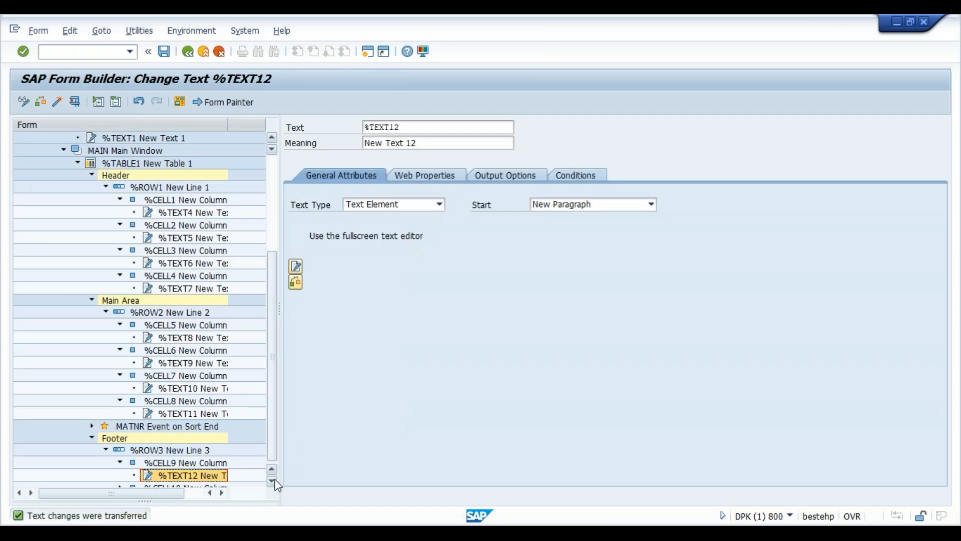
{"action": "left_click", "coordinate": [272, 480]}
{"action": "left_click", "coordinate": [209, 478]}
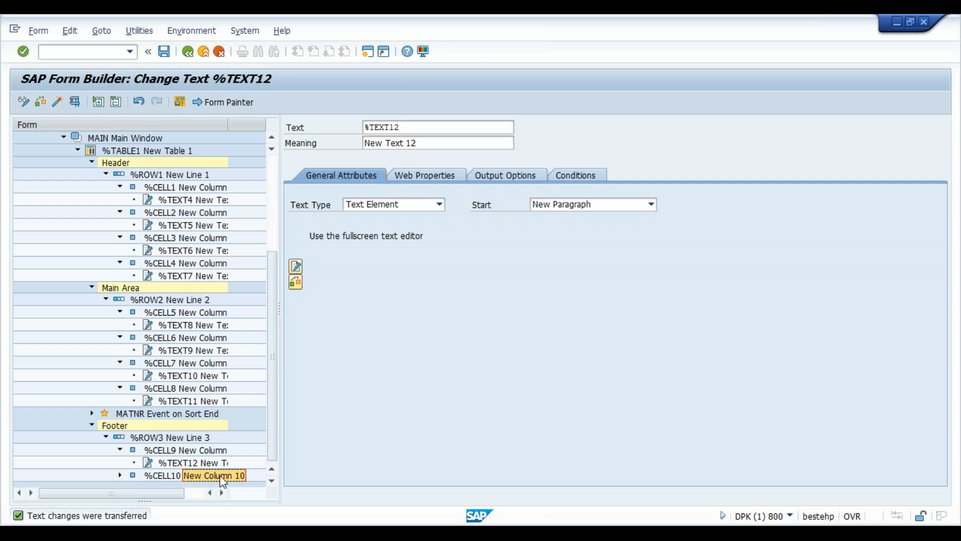
{"action": "left_click", "coordinate": [180, 101]}
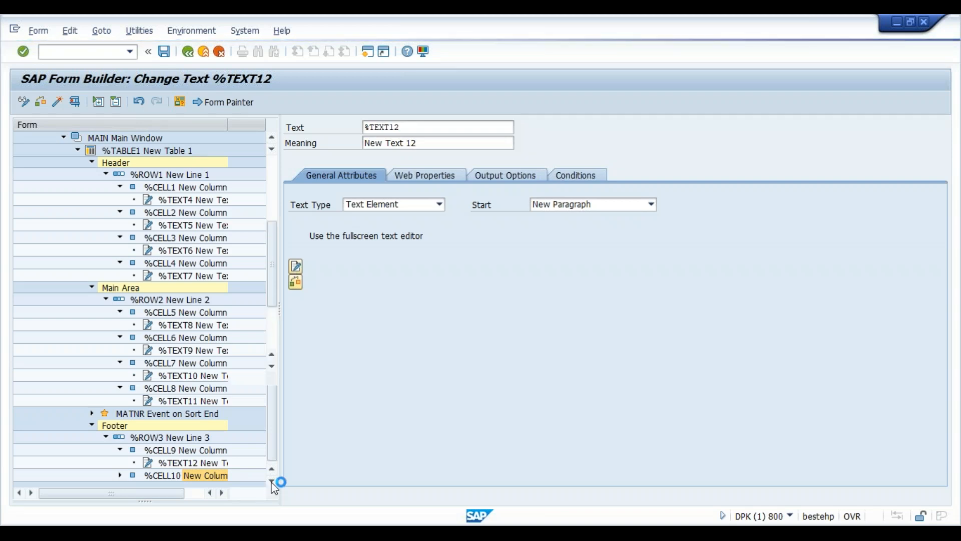
- Expand System Fields > SFSY in the field list and select the PAGE field
{"action": "left_click", "coordinate": [21, 459]}
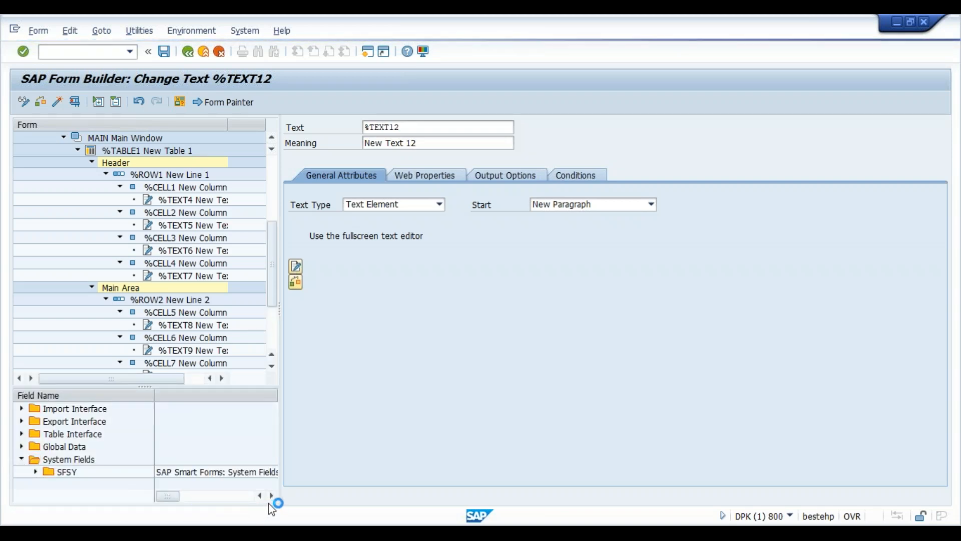
{"action": "left_click", "coordinate": [35, 472]}
{"action": "scroll", "coordinate": [274, 493], "scroll_direction": "down", "scroll_amount": 4}
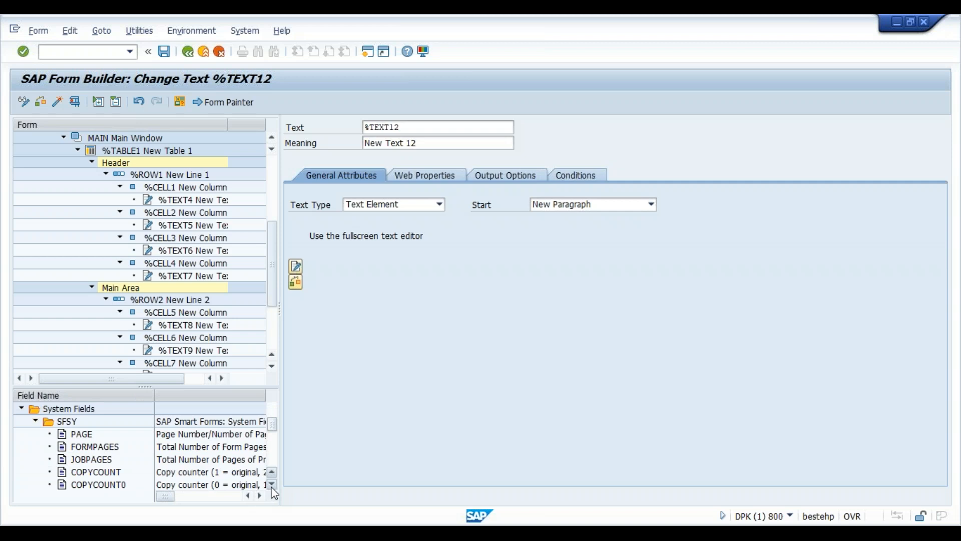
{"action": "left_click", "coordinate": [273, 488]}
{"action": "left_click", "coordinate": [273, 488]}
{"action": "left_click", "coordinate": [272, 488]}
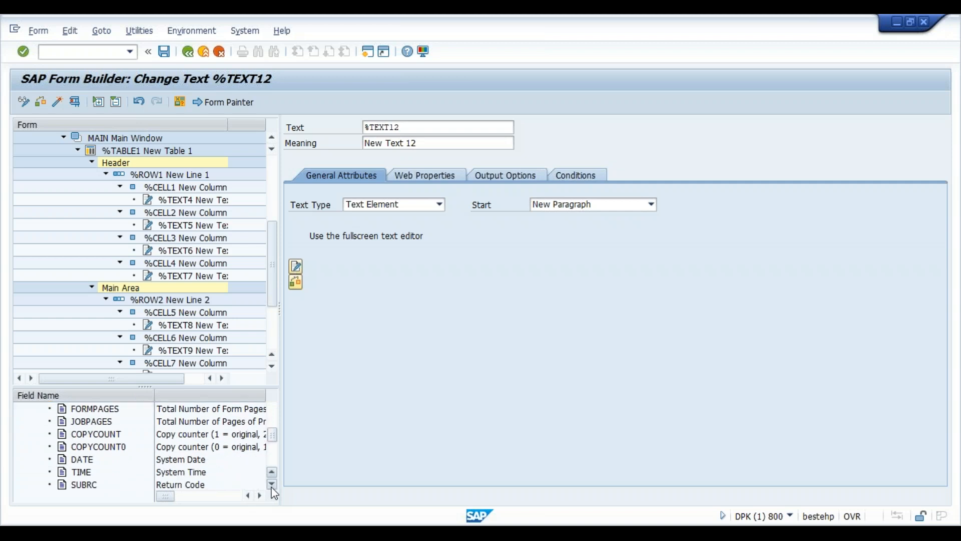
{"action": "left_click", "coordinate": [272, 487]}
{"action": "left_click", "coordinate": [272, 486]}
{"action": "left_click", "coordinate": [272, 487]}
{"action": "left_click", "coordinate": [272, 486]}
{"action": "left_click", "coordinate": [272, 487]}
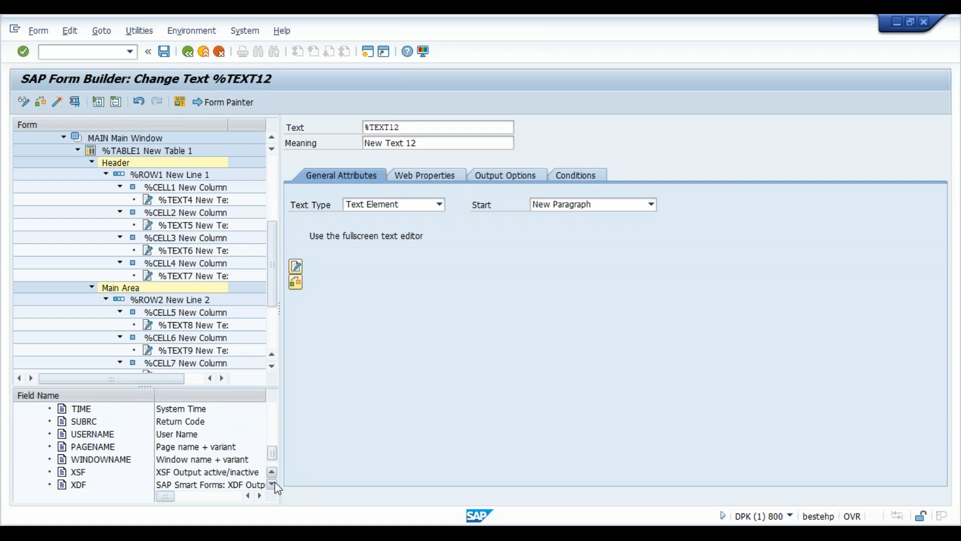
{"action": "left_click", "coordinate": [272, 486]}
{"action": "left_click", "coordinate": [272, 486]}
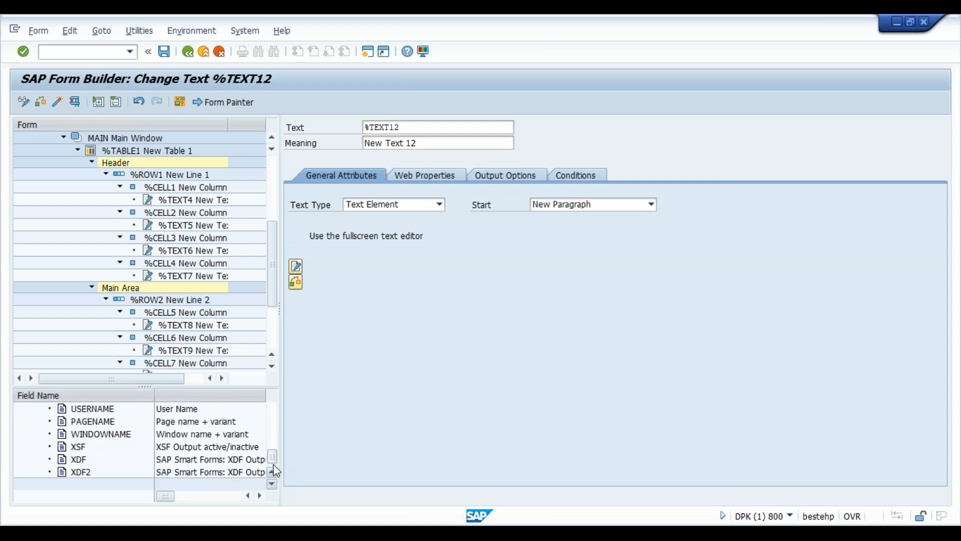
{"action": "left_click", "coordinate": [273, 472]}
{"action": "left_click", "coordinate": [273, 472]}
{"action": "left_click", "coordinate": [273, 472]}
{"action": "left_click", "coordinate": [273, 472]}
{"action": "left_click", "coordinate": [273, 472]}
{"action": "left_click", "coordinate": [273, 472]}
{"action": "left_click", "coordinate": [273, 472]}
{"action": "left_click", "coordinate": [272, 472]}
{"action": "left_click", "coordinate": [273, 472]}
{"action": "left_click", "coordinate": [273, 472]}
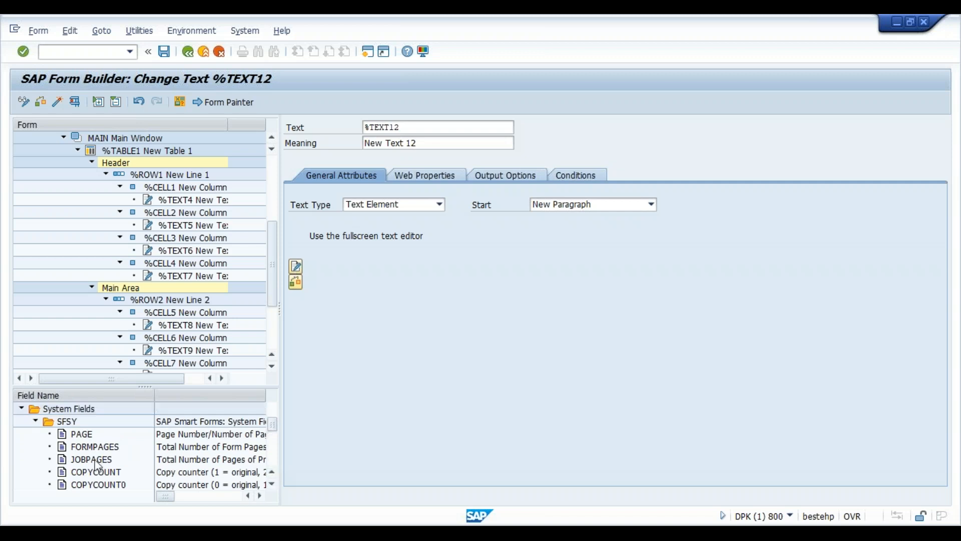
{"action": "left_click", "coordinate": [81, 438]}
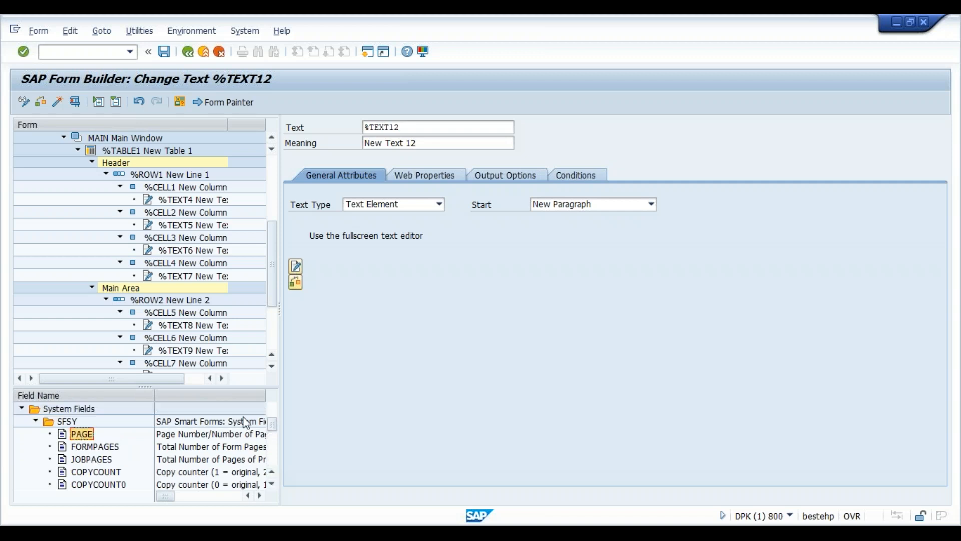
- Start a new line below 'Page Number' in text %TEXT12
{"action": "left_click", "coordinate": [297, 268]}
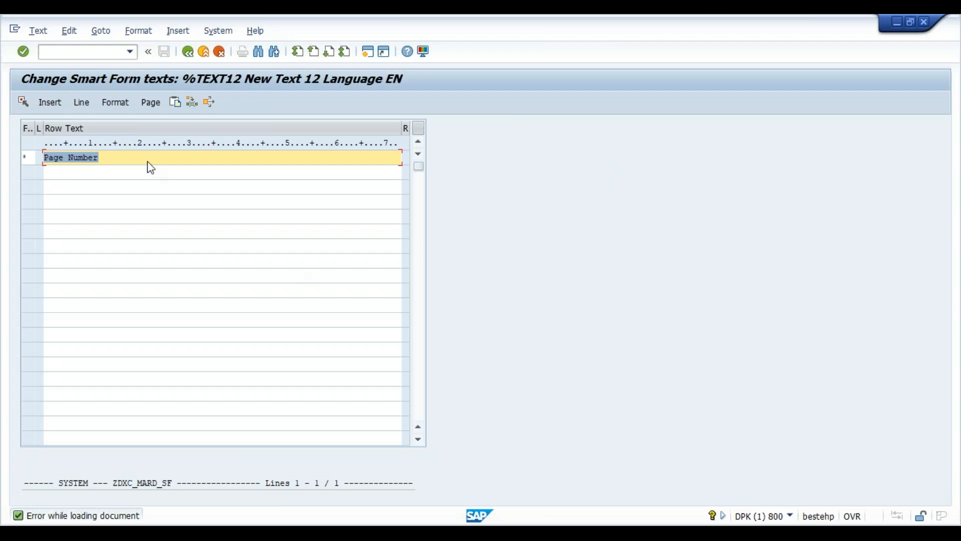
{"action": "left_click", "coordinate": [129, 172]}
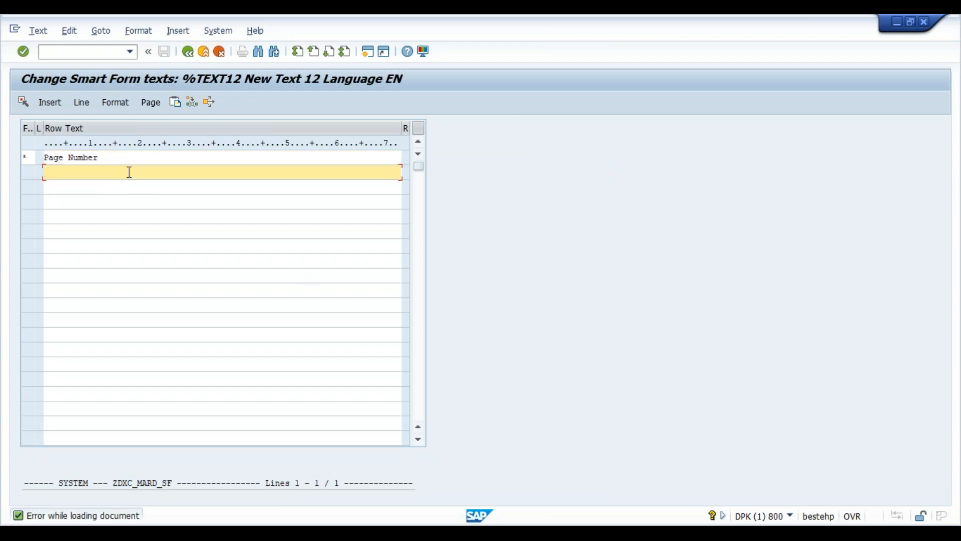
{"action": "left_click", "coordinate": [188, 52]}
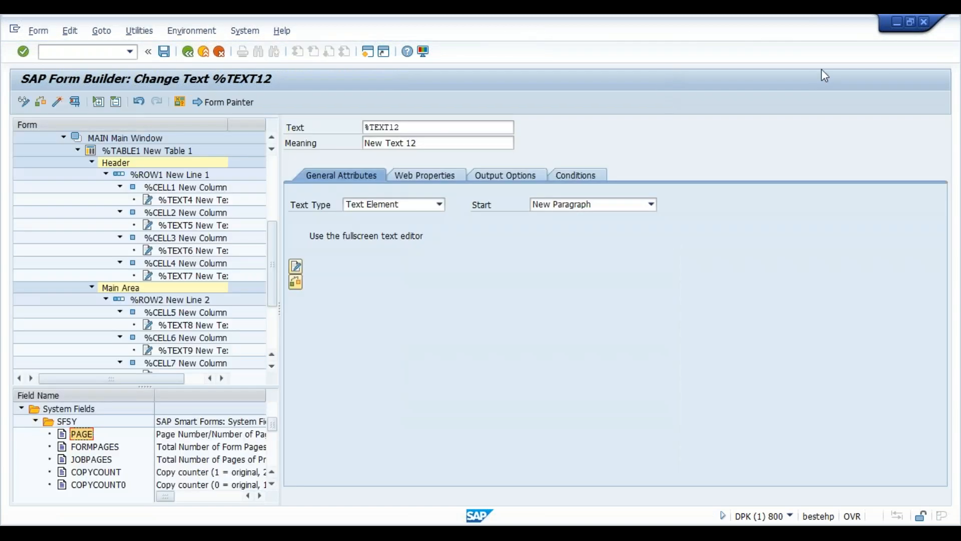
{"action": "left_click", "coordinate": [272, 368]}
{"action": "left_click", "coordinate": [273, 368]}
{"action": "left_click", "coordinate": [273, 369]}
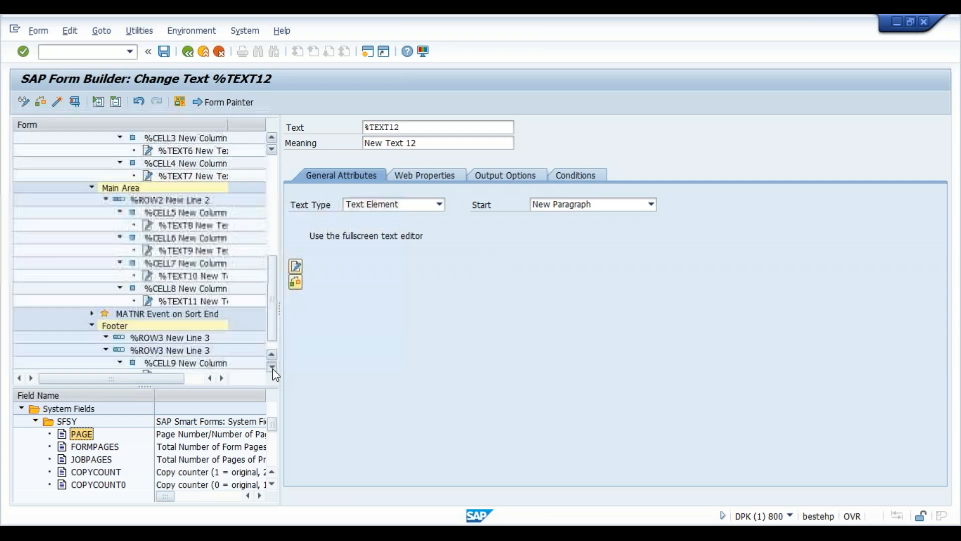
{"action": "left_click", "coordinate": [273, 369]}
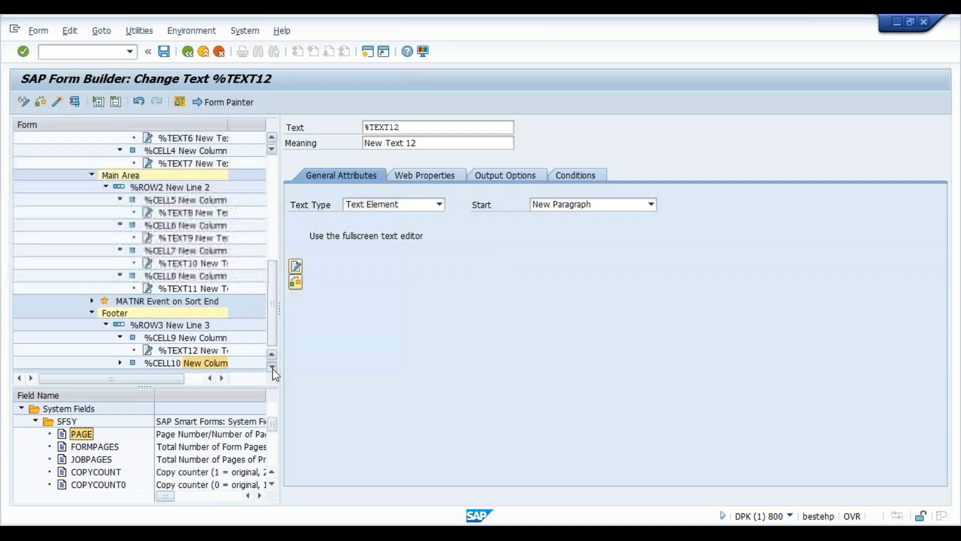
{"action": "left_click", "coordinate": [208, 366]}
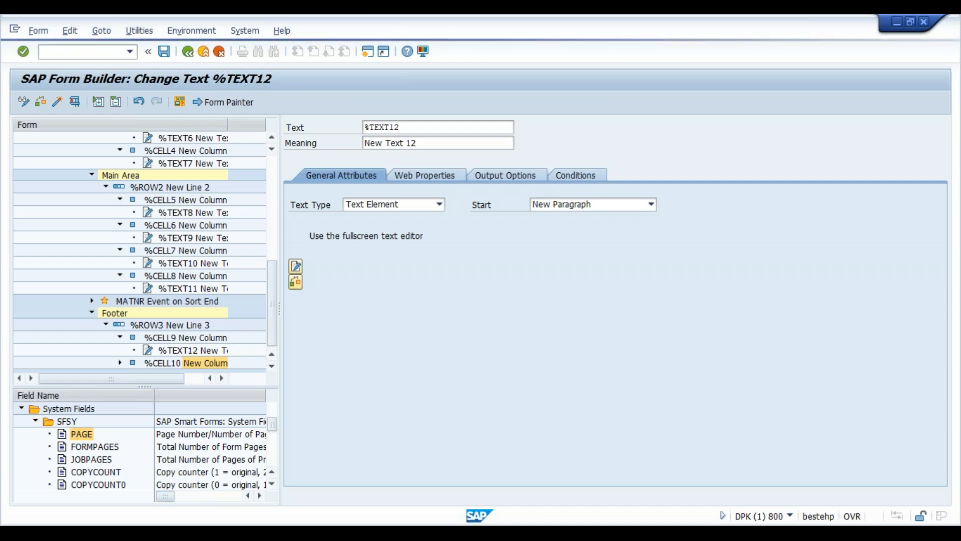
- Create text %TEXT13 under footer cell %CELL10 printing the &sfsy-page& page field
{"action": "right_click", "coordinate": [206, 363]}
{"action": "mouse_move", "coordinate": [258, 371]}
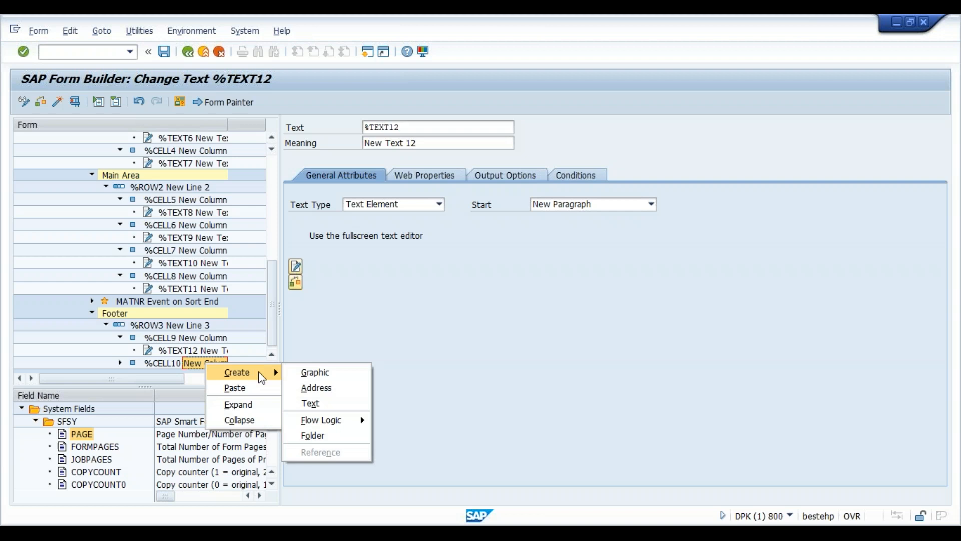
{"action": "left_click", "coordinate": [316, 406]}
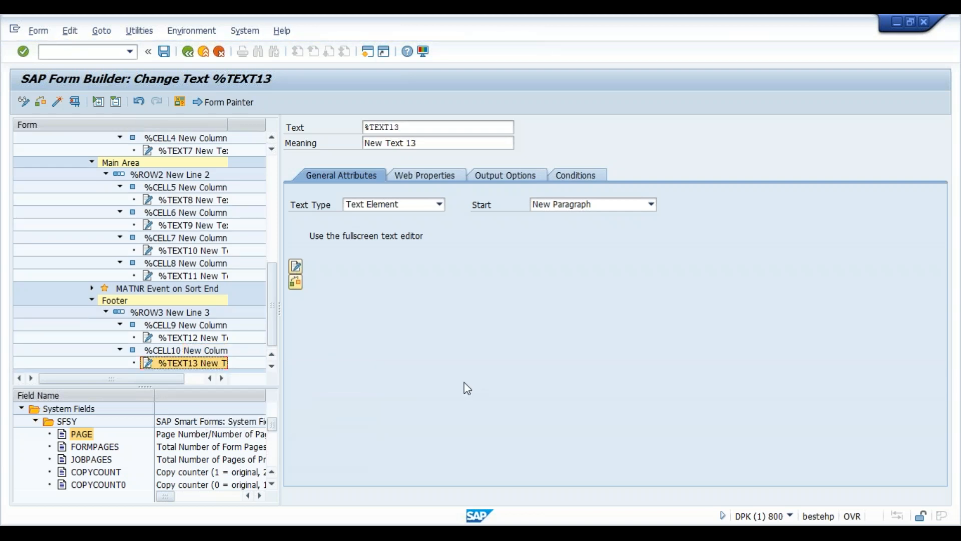
{"action": "left_click", "coordinate": [295, 265]}
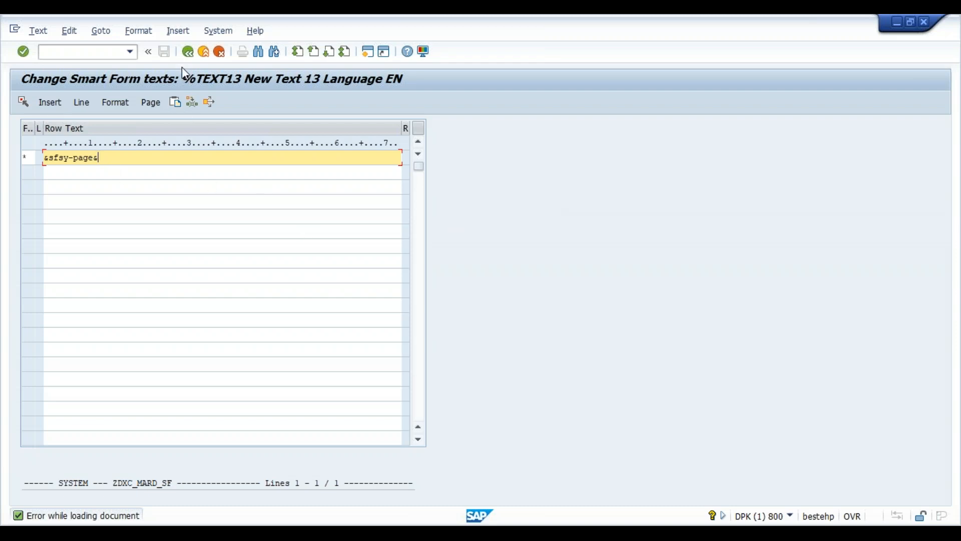
{"action": "left_click", "coordinate": [189, 52]}
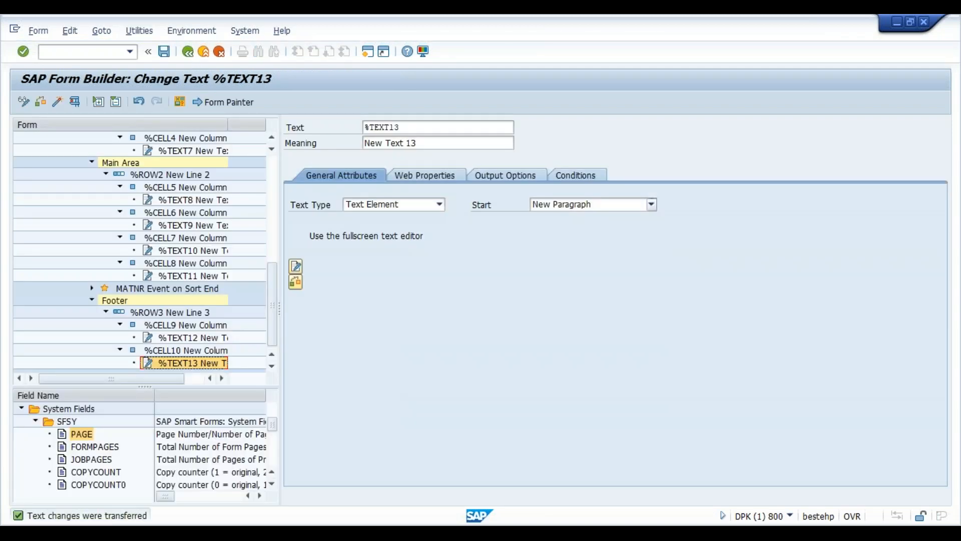
- Hide the field list, save, then check and activate ZDXC_MARD_SF
{"action": "left_click", "coordinate": [272, 484]}
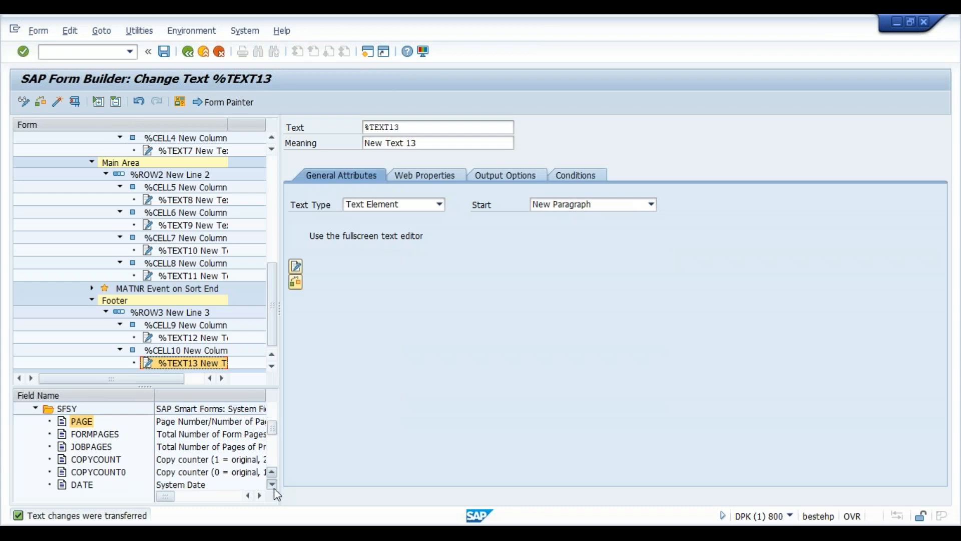
{"action": "left_click", "coordinate": [272, 484]}
{"action": "left_click", "coordinate": [272, 484]}
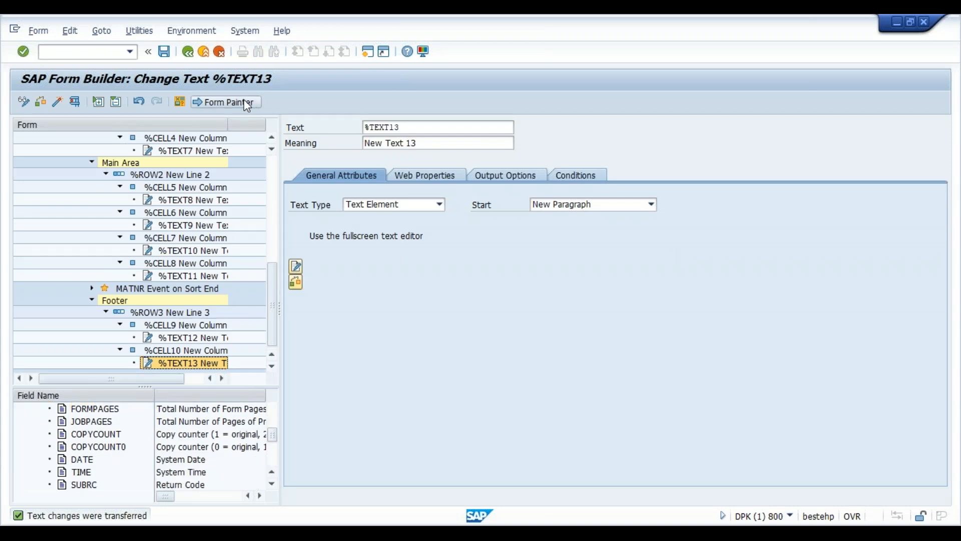
{"action": "left_click", "coordinate": [180, 102]}
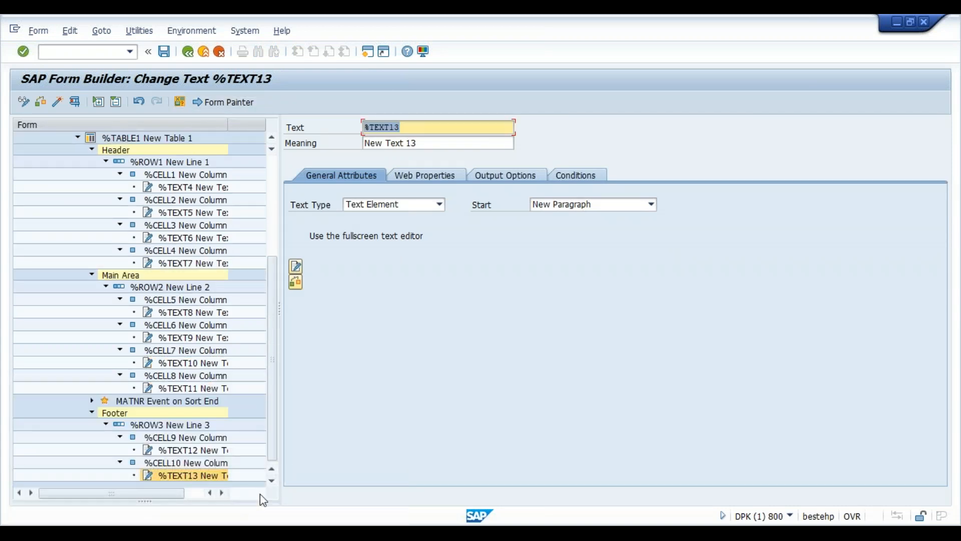
{"action": "left_click", "coordinate": [275, 230]}
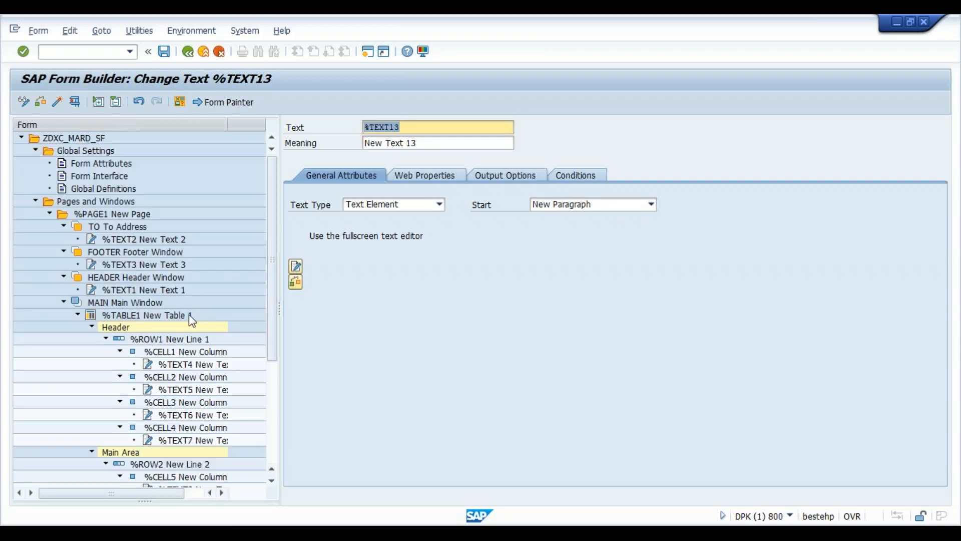
{"action": "left_click", "coordinate": [163, 52]}
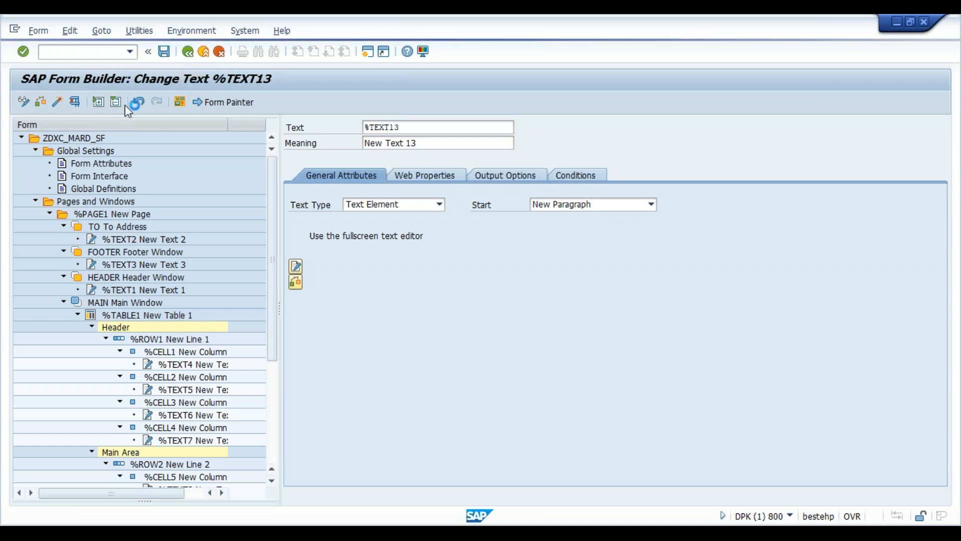
{"action": "left_click", "coordinate": [50, 107]}
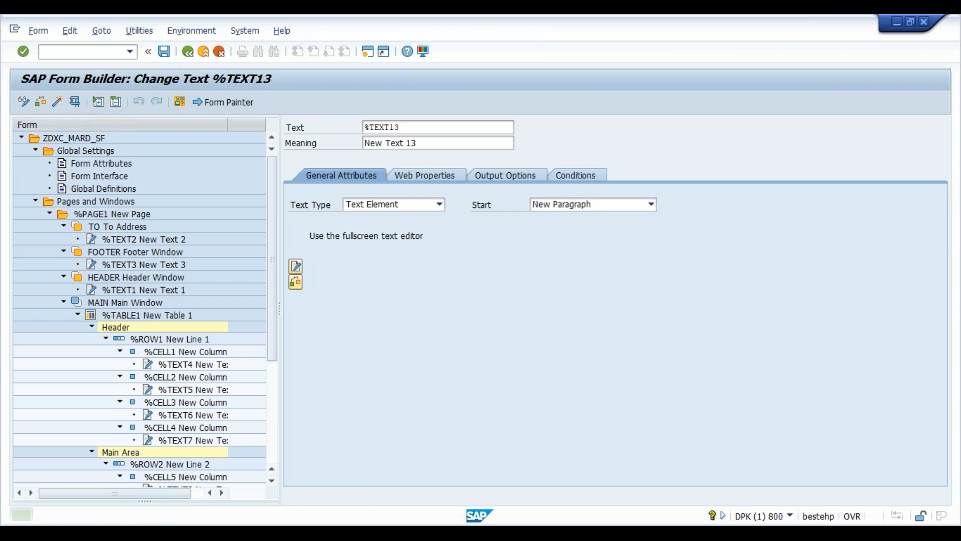
{"action": "left_click", "coordinate": [57, 104]}
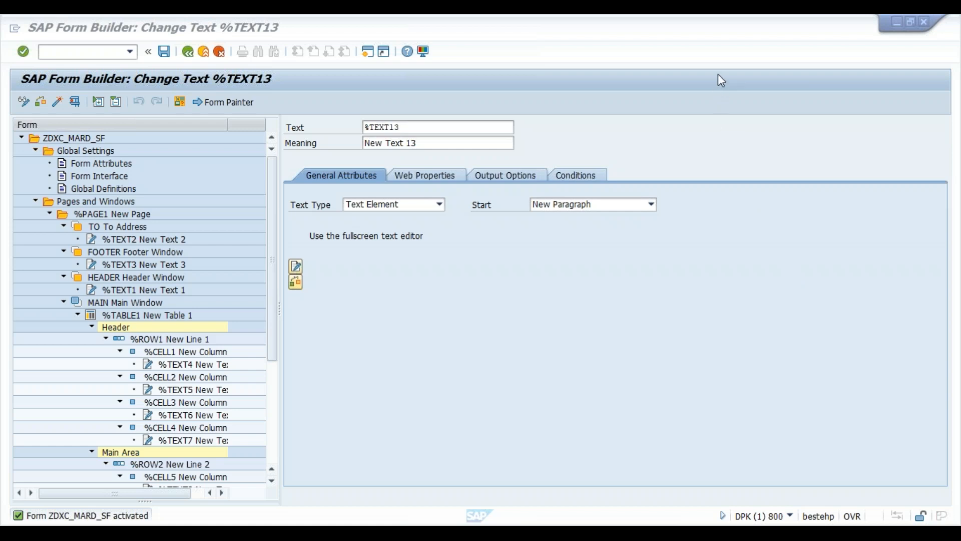
- Return to the Form Builder and scroll the Smart Form tree to the top
{"action": "left_click", "coordinate": [449, 310]}
{"action": "left_click", "coordinate": [272, 481]}
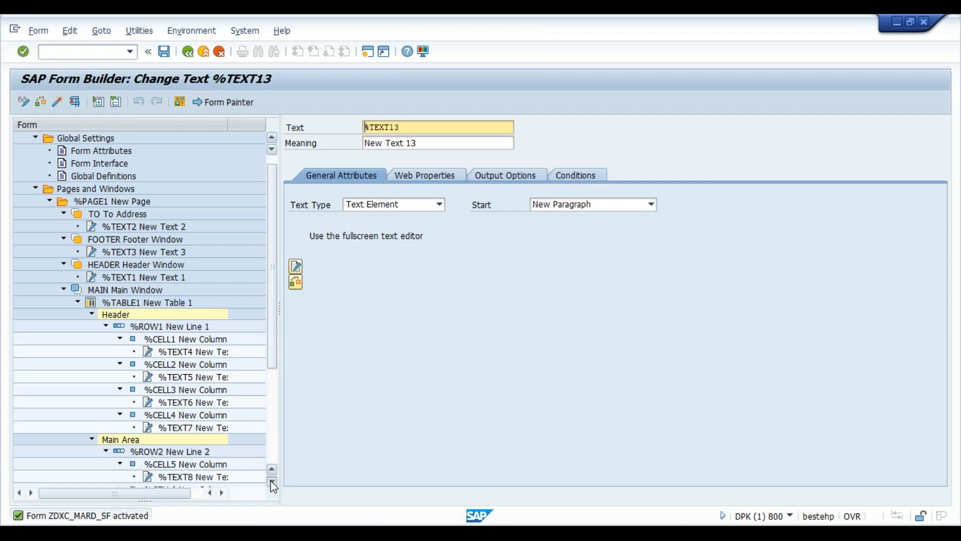
{"action": "left_click", "coordinate": [271, 482]}
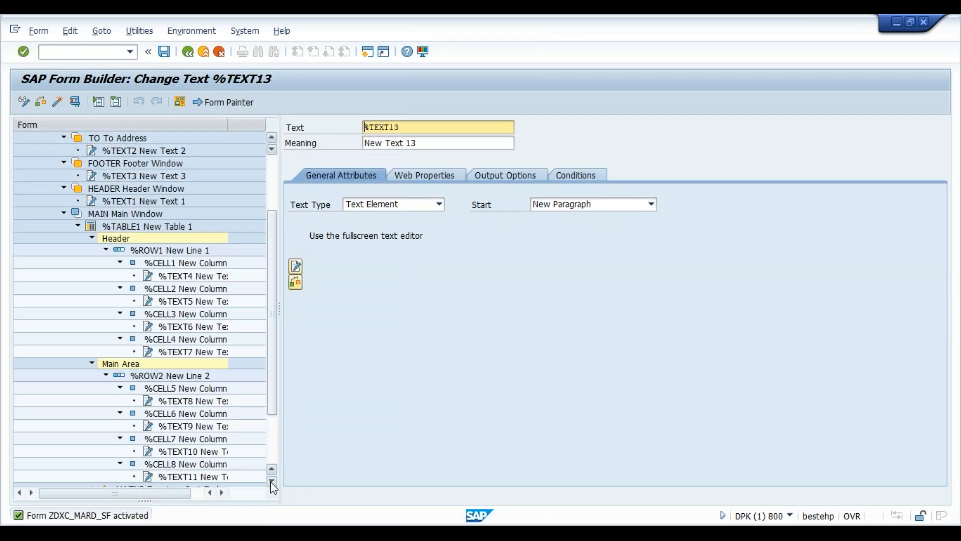
{"action": "left_click", "coordinate": [271, 482]}
{"action": "left_click", "coordinate": [271, 482]}
{"action": "left_click", "coordinate": [271, 482]}
{"action": "left_click", "coordinate": [271, 482]}
{"action": "left_click", "coordinate": [272, 482]}
{"action": "left_click", "coordinate": [271, 482]}
{"action": "left_click", "coordinate": [272, 482]}
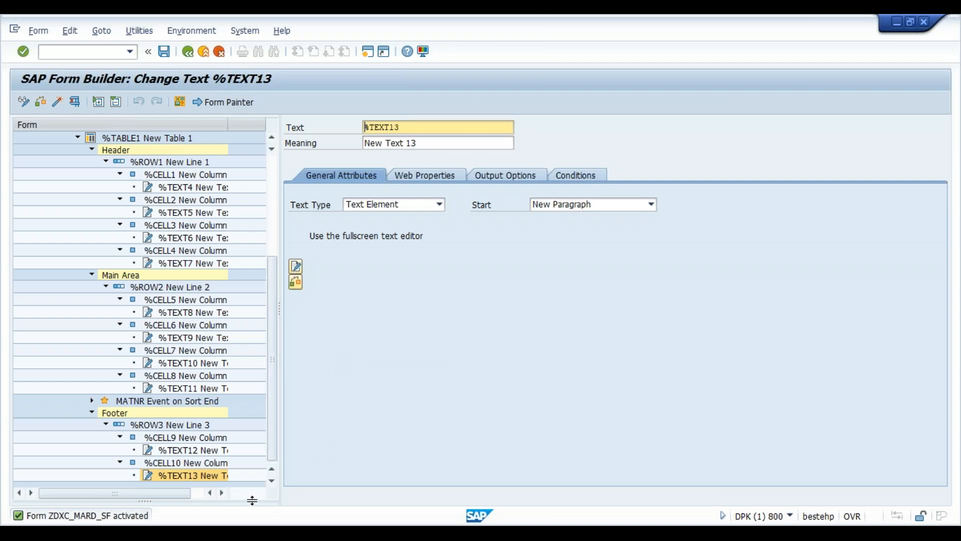
{"action": "left_click", "coordinate": [273, 224]}
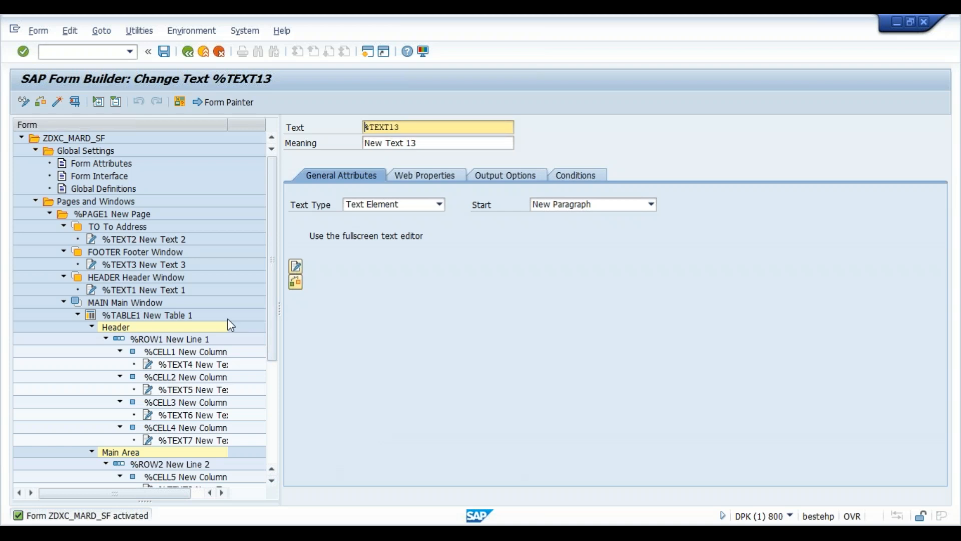
- Launch the ABAP Editor in a new session with /ose38, then return to the Form Builder
{"action": "left_click", "coordinate": [98, 55]}
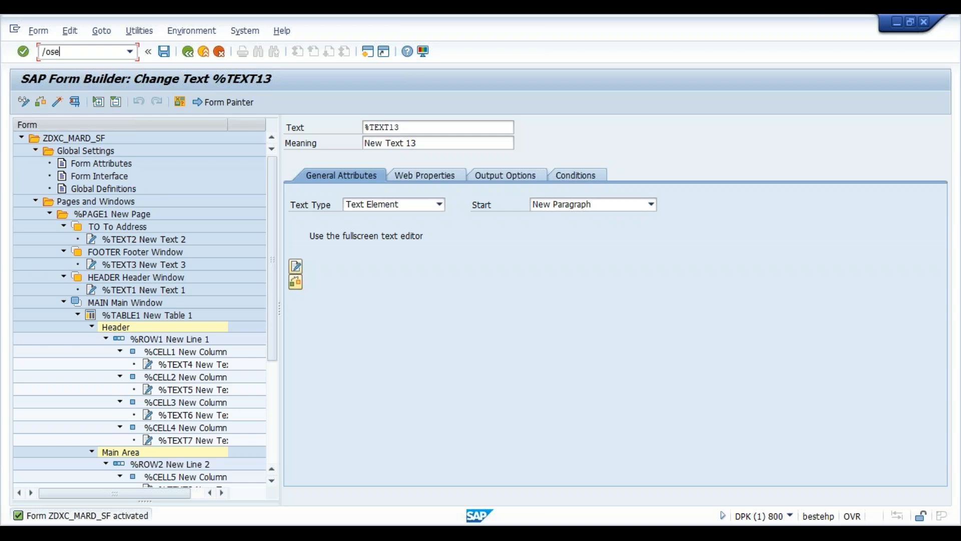
{"action": "key", "text": "Return"}
{"action": "key", "text": "alt+Tab"}
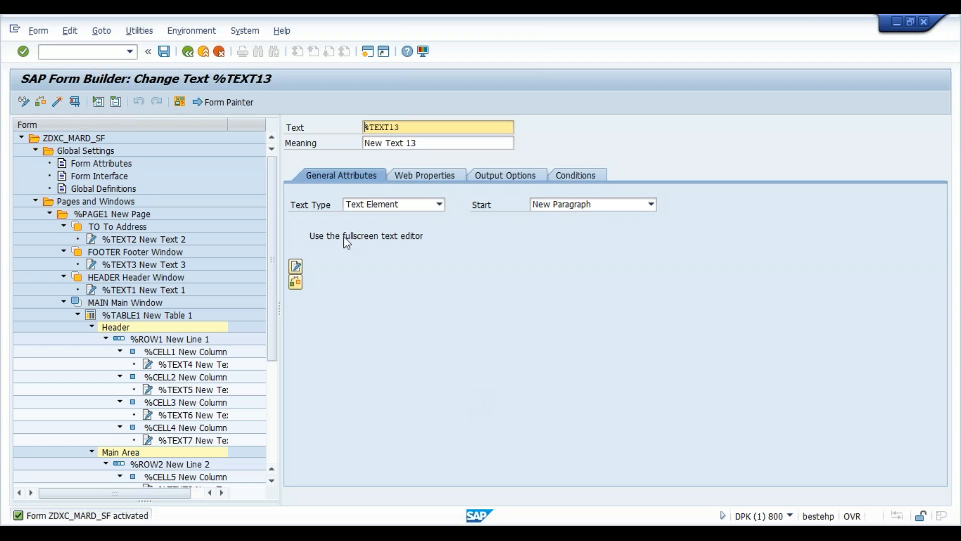
- Show the form's generated function module name via Environment and copy it
{"action": "left_click", "coordinate": [244, 31]}
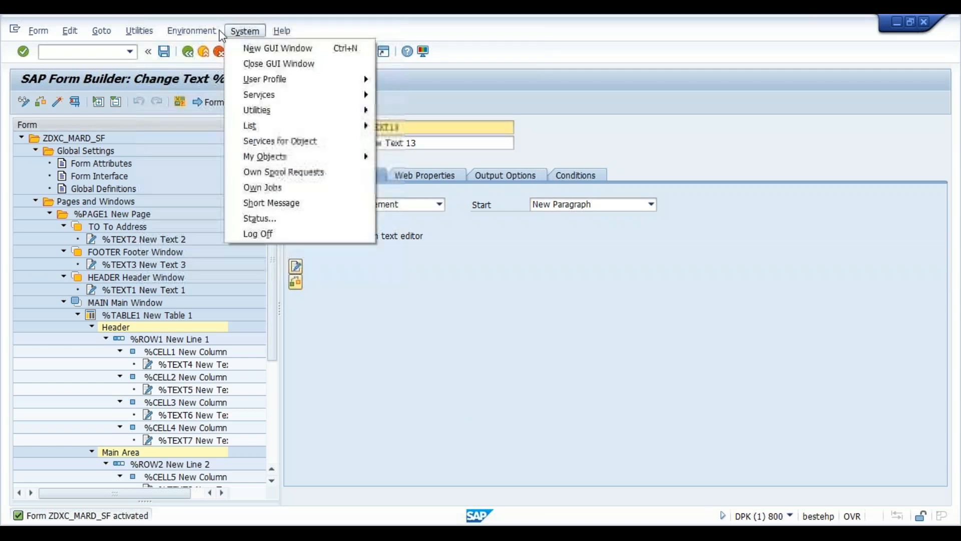
{"action": "mouse_move", "coordinate": [194, 31]}
{"action": "left_click", "coordinate": [216, 50]}
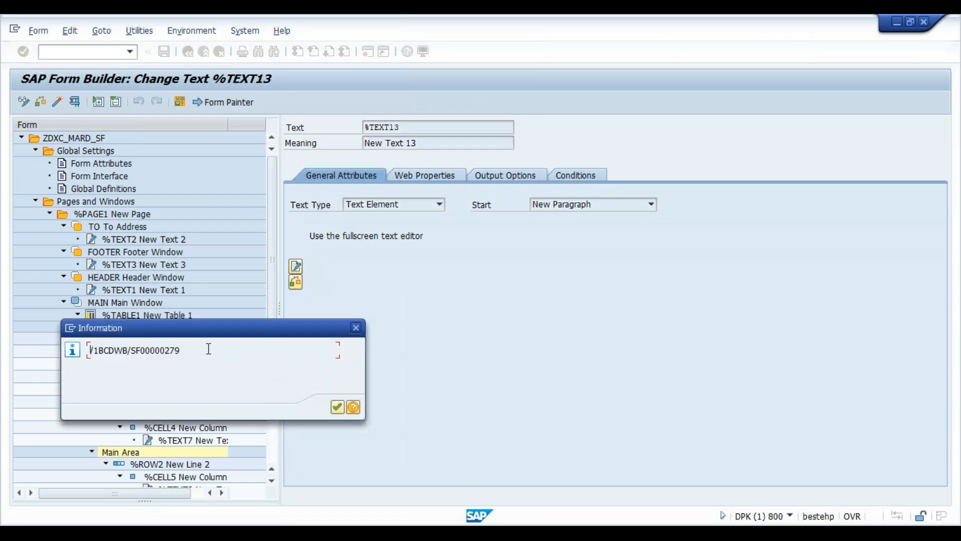
{"action": "left_click_drag", "start_coordinate": [193, 349], "coordinate": [70, 361]}
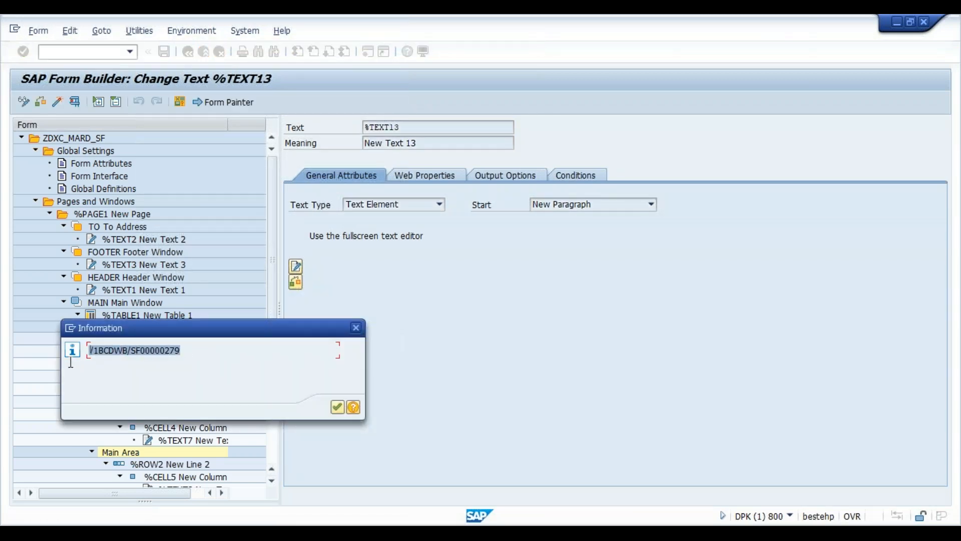
{"action": "key", "text": "ctrl+c"}
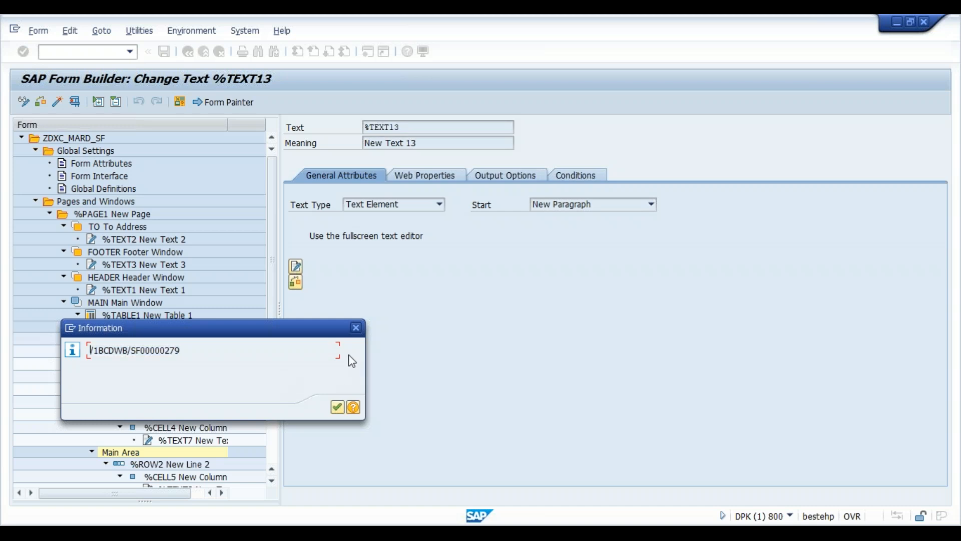
{"action": "left_click", "coordinate": [358, 328]}
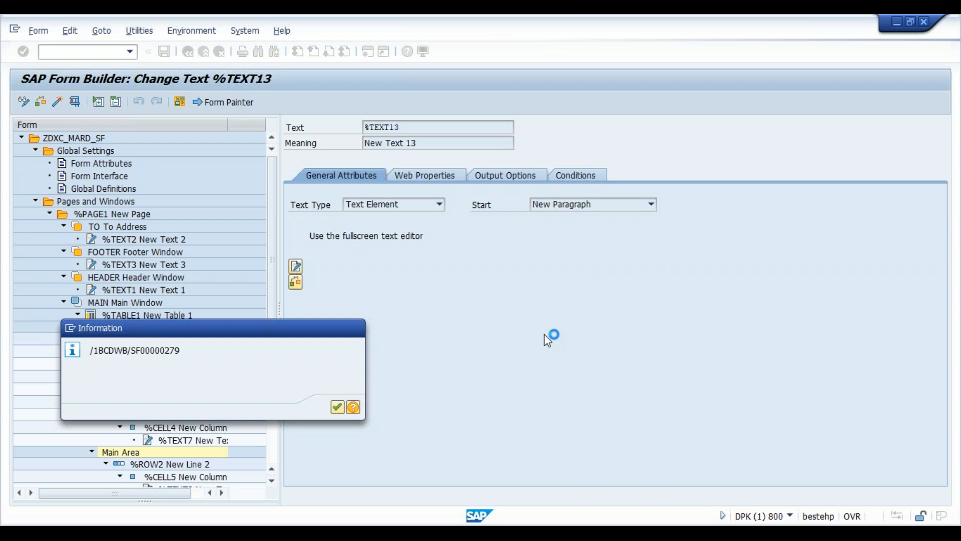
{"action": "key", "text": "Return"}
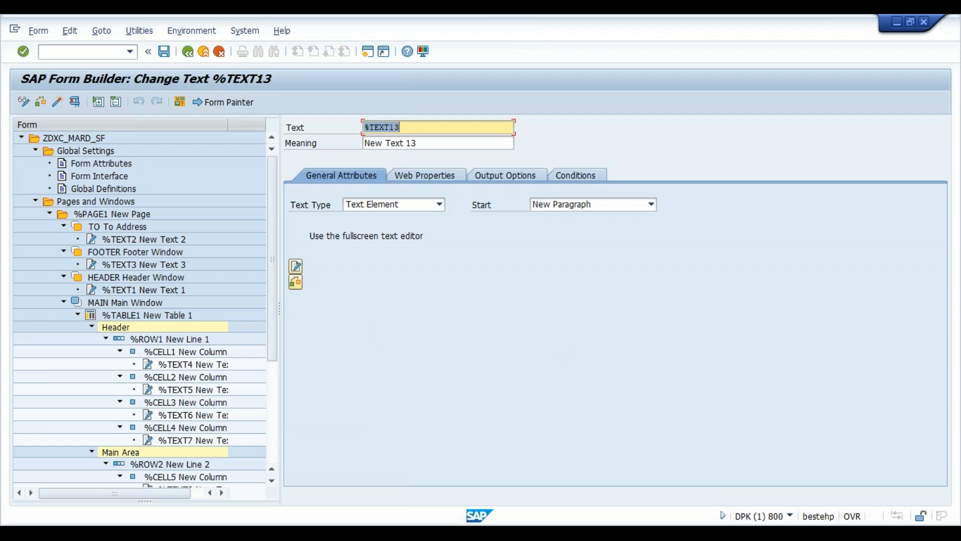
- Scroll the form tree and browse the menu bar without choosing an entry
{"action": "left_click", "coordinate": [272, 480]}
{"action": "left_click_drag", "start_coordinate": [274, 483], "coordinate": [274, 483]}
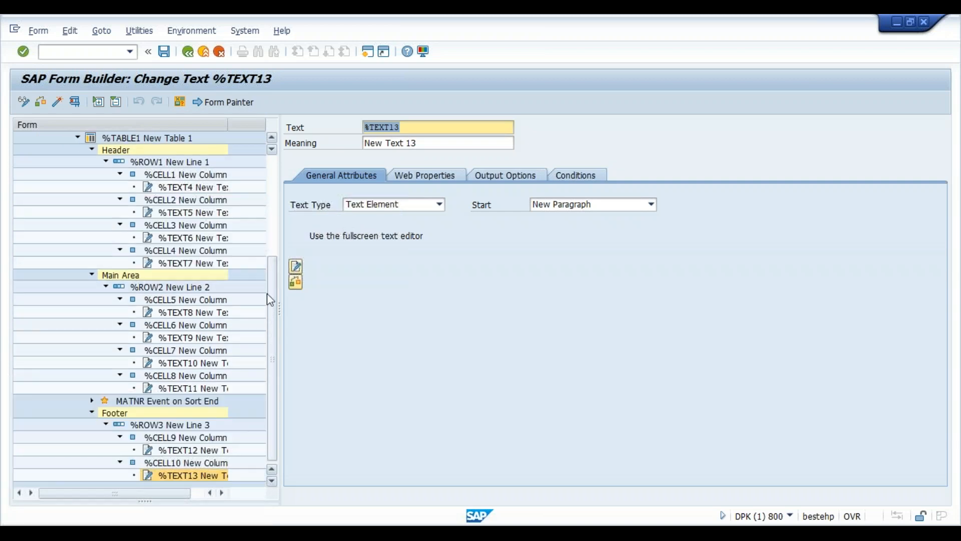
{"action": "left_click", "coordinate": [276, 234]}
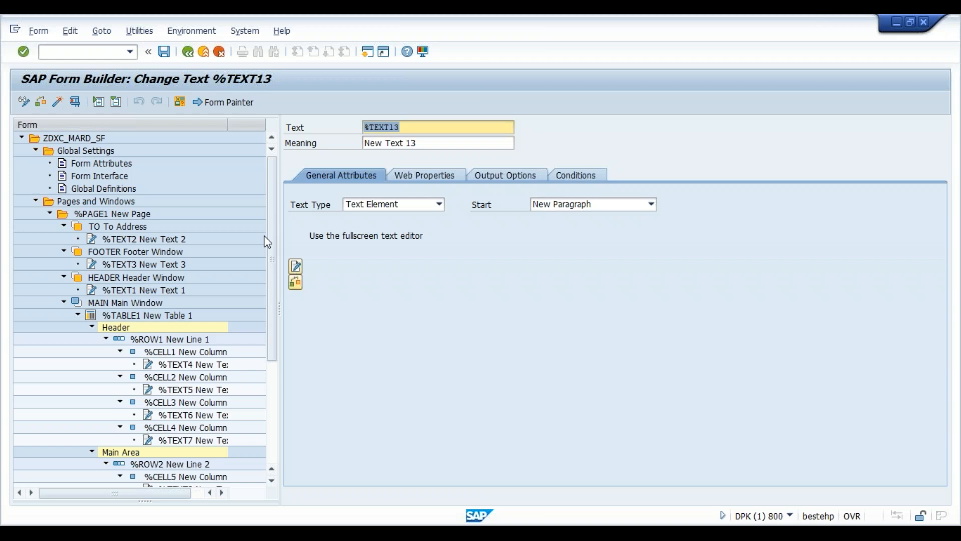
{"action": "left_click", "coordinate": [39, 31]}
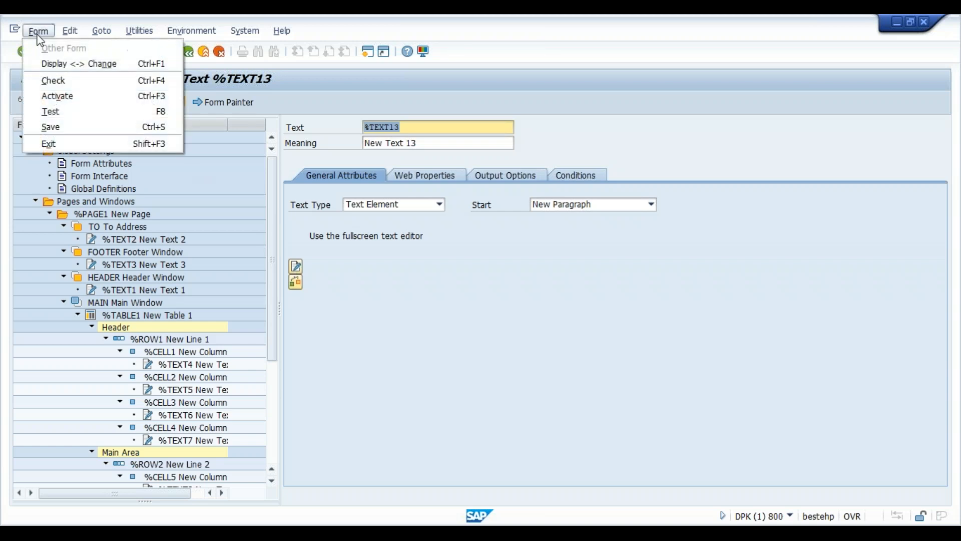
{"action": "mouse_move", "coordinate": [101, 30]}
{"action": "left_click", "coordinate": [412, 371]}
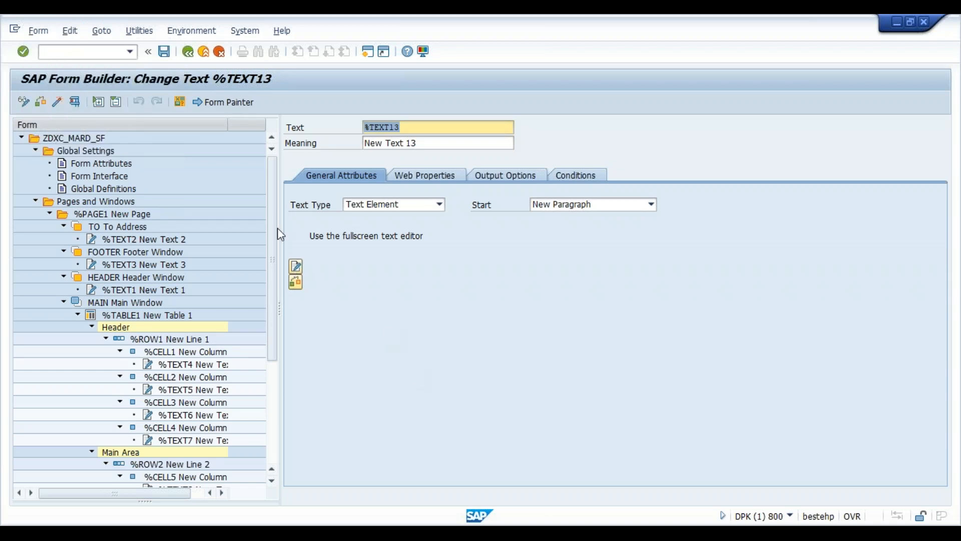
- Copy /1BCDWB/SF00000279 again and open it in the Function Builder
{"action": "left_click", "coordinate": [193, 31]}
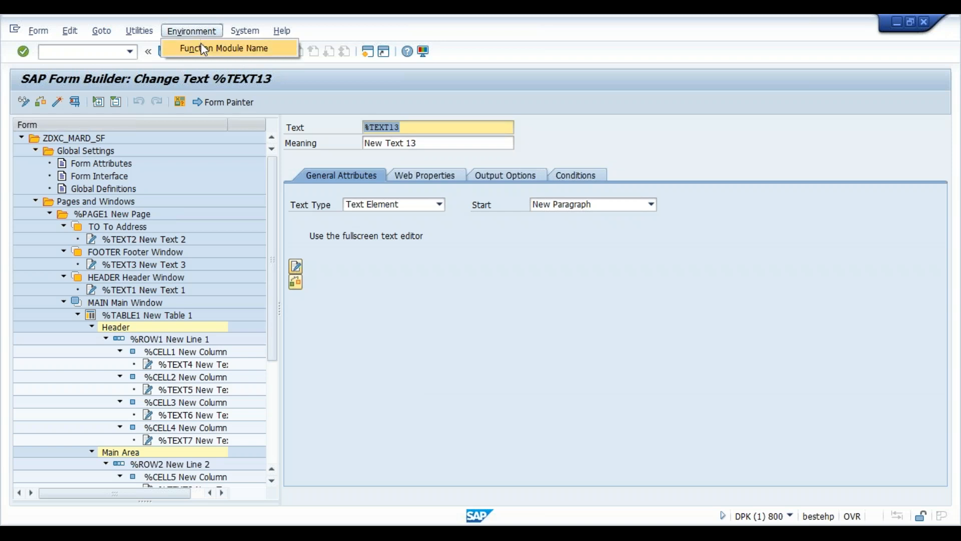
{"action": "left_click", "coordinate": [200, 43]}
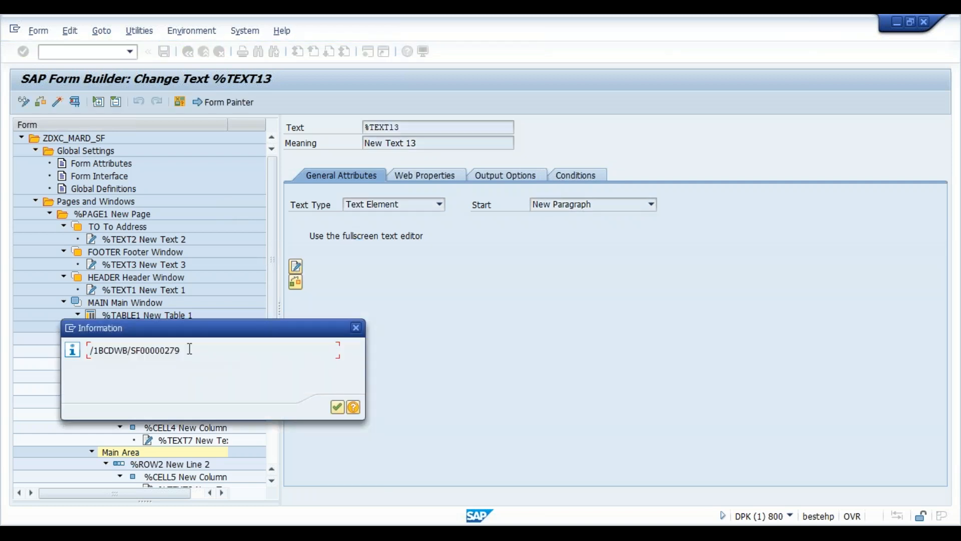
{"action": "left_click_drag", "start_coordinate": [180, 350], "coordinate": [88, 352]}
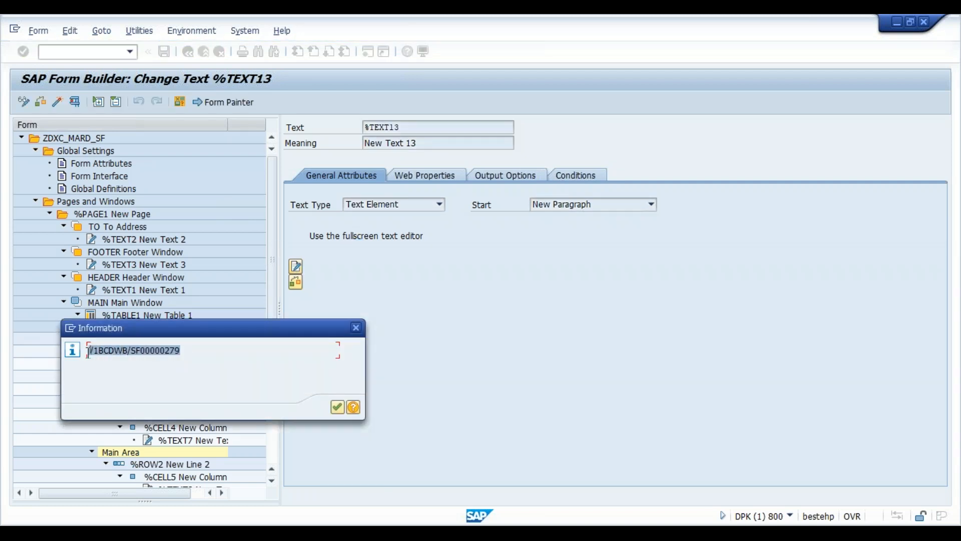
{"action": "key", "text": "ctrl+c"}
{"action": "left_click", "coordinate": [354, 328]}
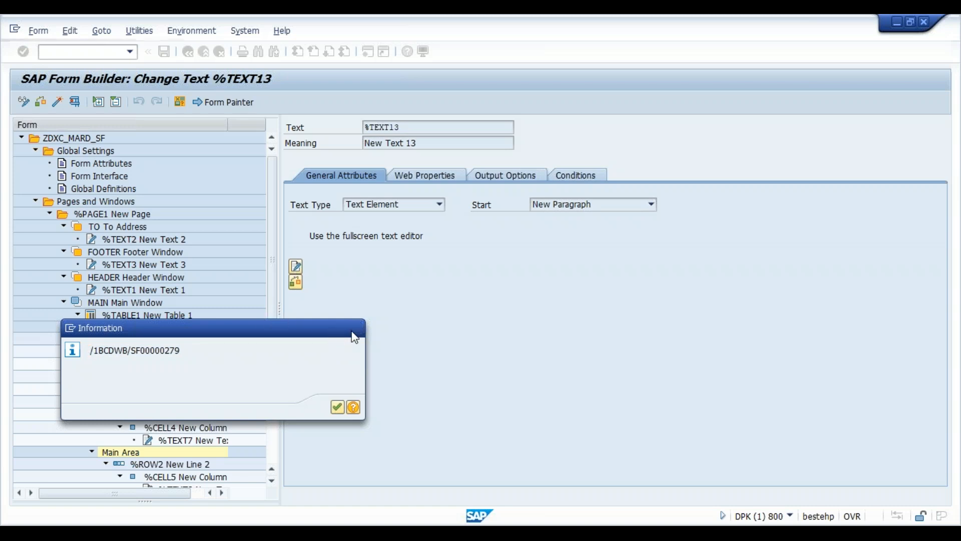
{"action": "left_click", "coordinate": [74, 102]}
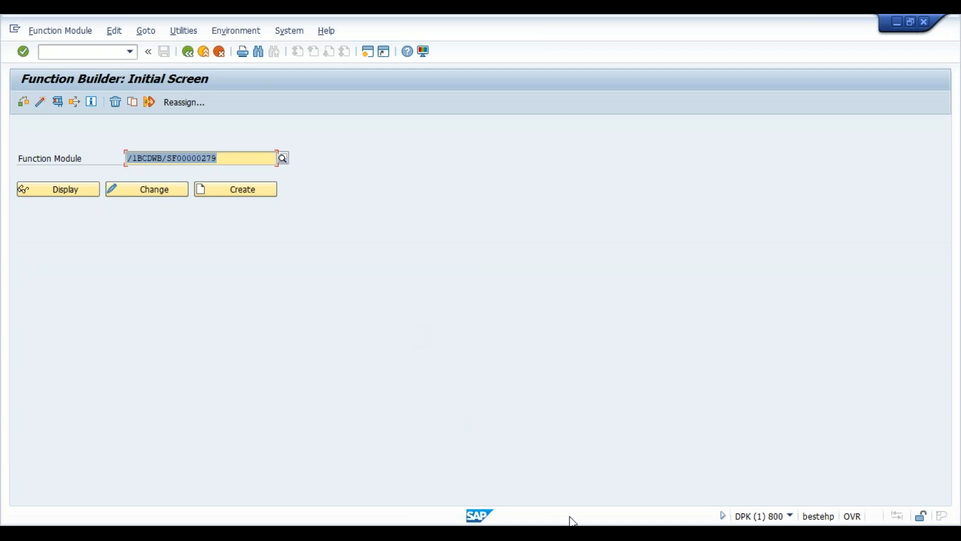
- In the ABAP Editor session, start creating program ZDXC_MARD_SF1
{"action": "mouse_move", "coordinate": [573, 522]}
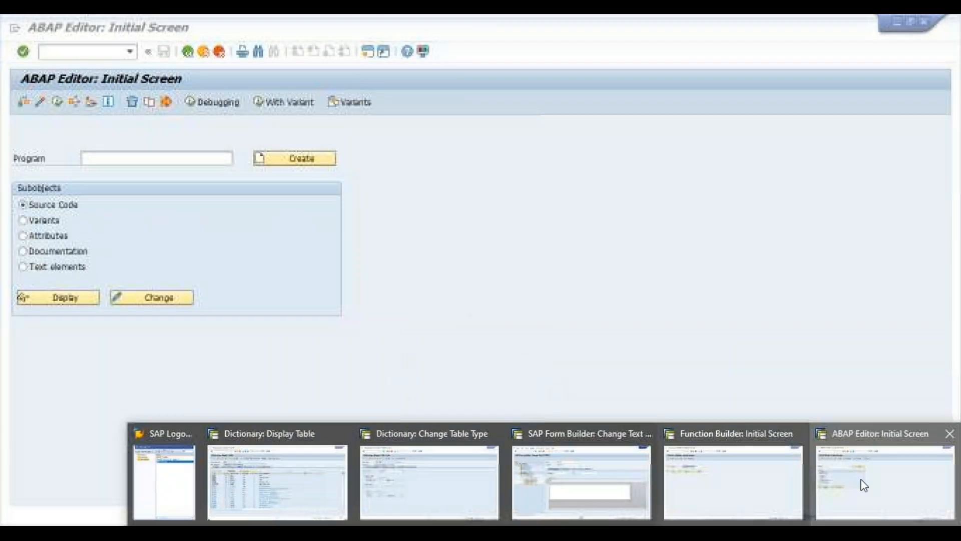
{"action": "left_click", "coordinate": [864, 485]}
{"action": "type", "text": "zdxc"}
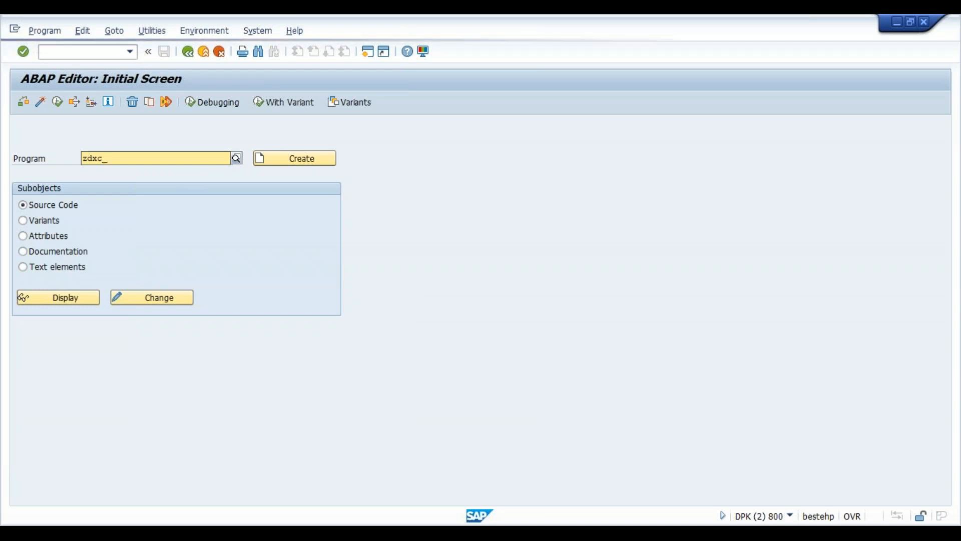
{"action": "type", "text": "_mard_s"}
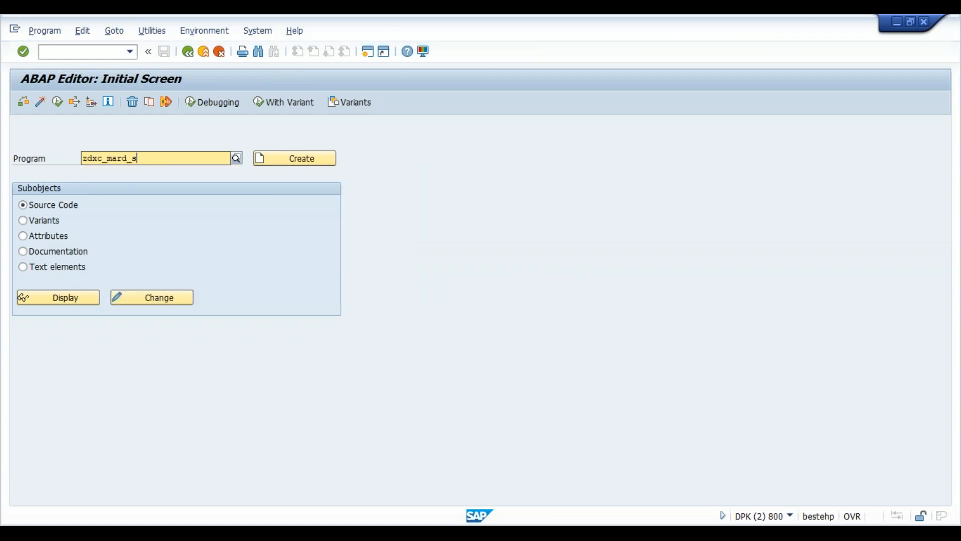
{"action": "type", "text": "fl"}
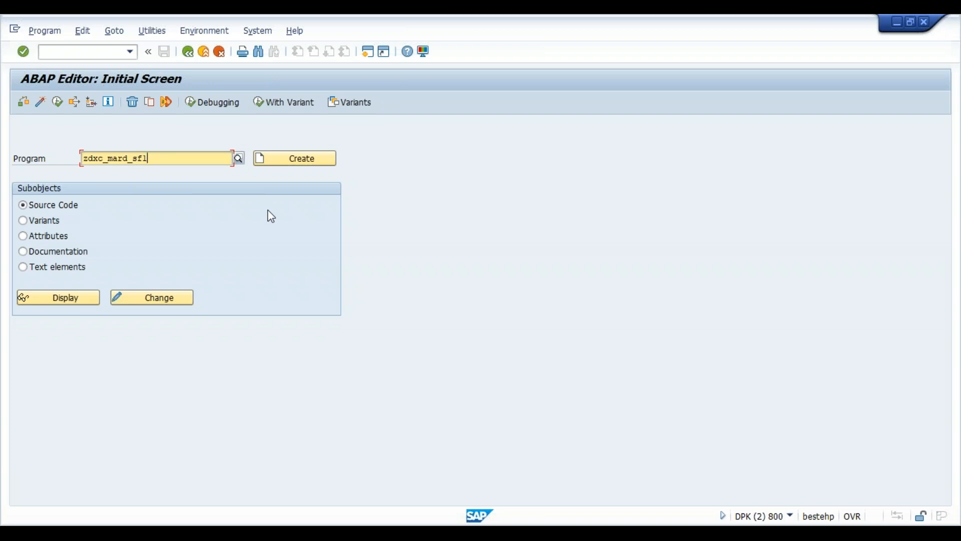
{"action": "left_click", "coordinate": [322, 157]}
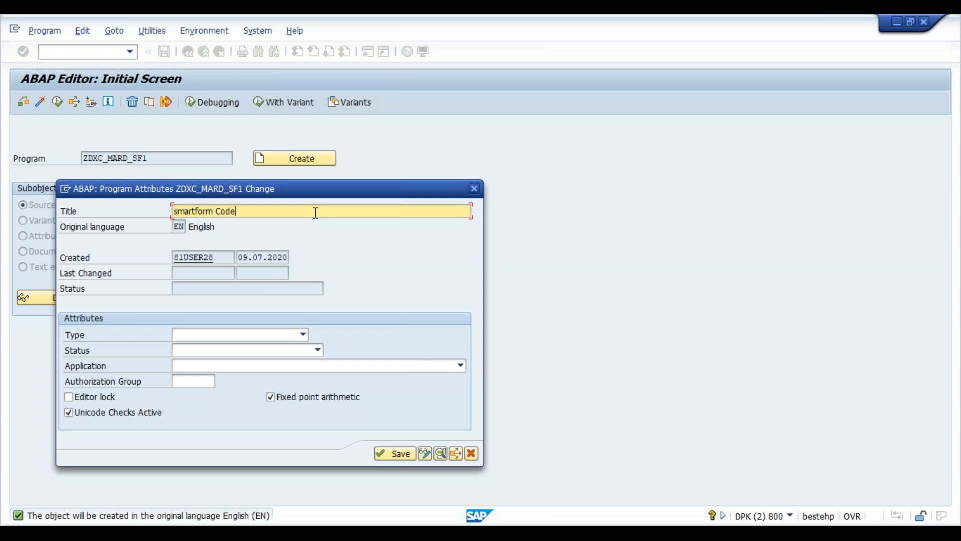
- Make it an executable program titled 'smartform Code' and assign the previously used package
{"action": "key", "text": "Tab"}
{"action": "key", "text": "F4"}
{"action": "key", "text": "Return"}
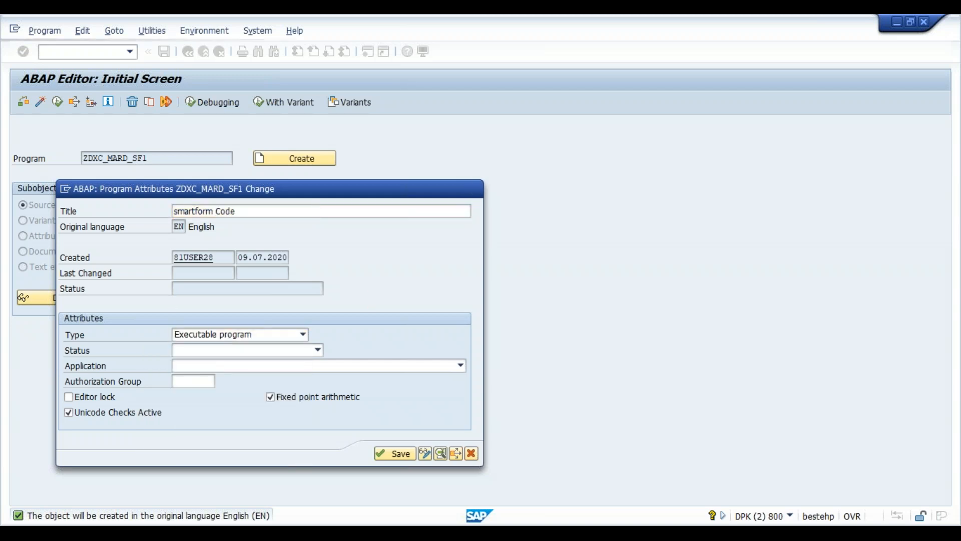
{"action": "key", "text": "Return"}
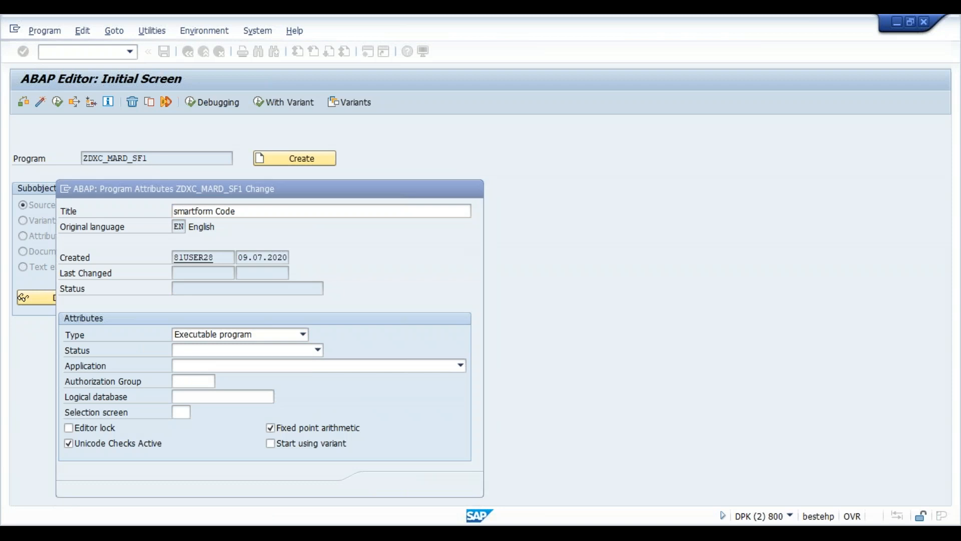
{"action": "key", "text": "Down"}
{"action": "key", "text": "Return"}
{"action": "key", "text": "Return"}
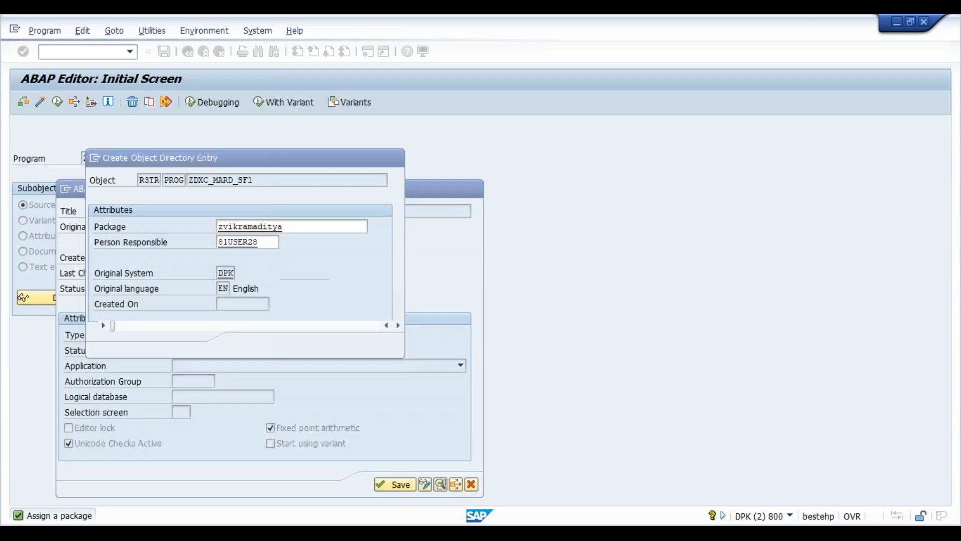
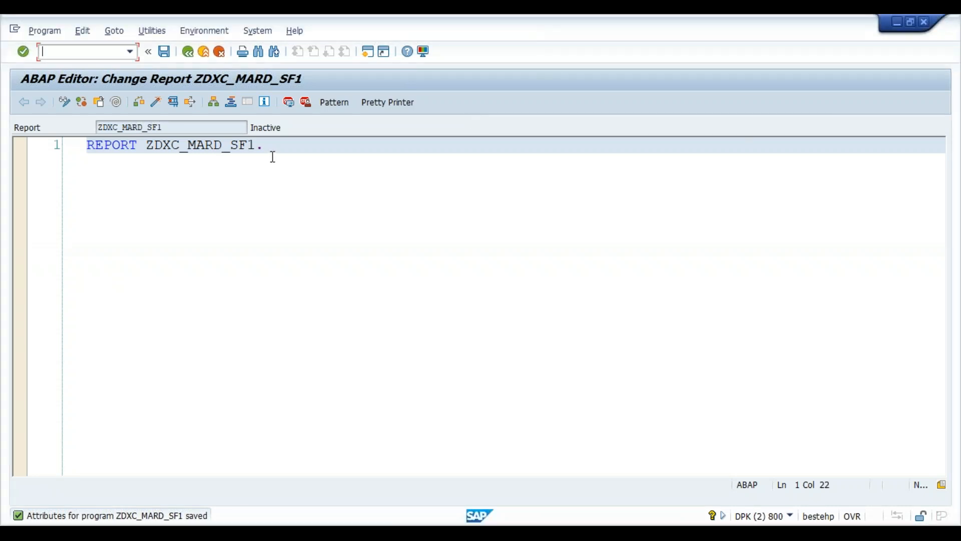
- Insert a CALL FUNCTION pattern for /1BCDWB/SF00000279 below the REPORT line
{"action": "key", "text": "Return"}
{"action": "key", "text": "Return"}
{"action": "key", "text": "Return"}
{"action": "key", "text": "Return"}
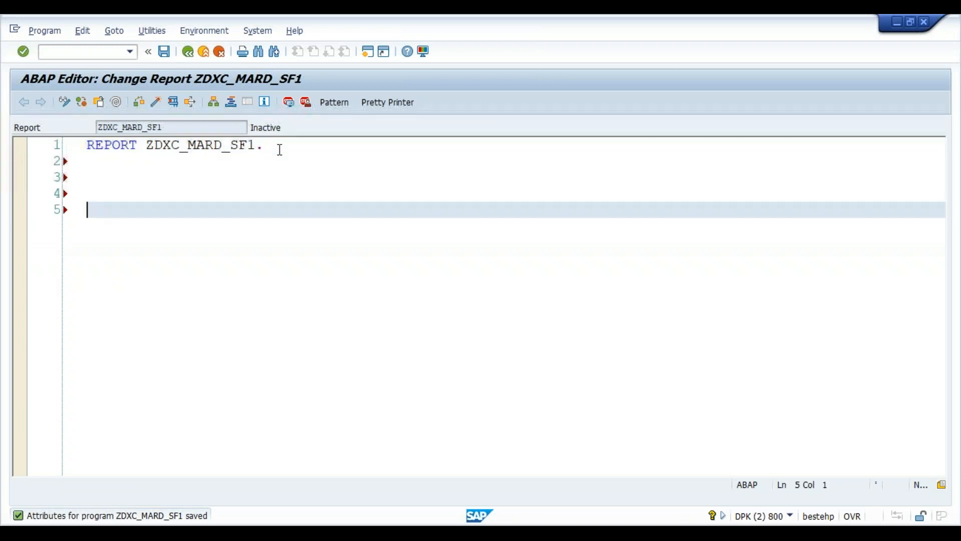
{"action": "left_click", "coordinate": [335, 104]}
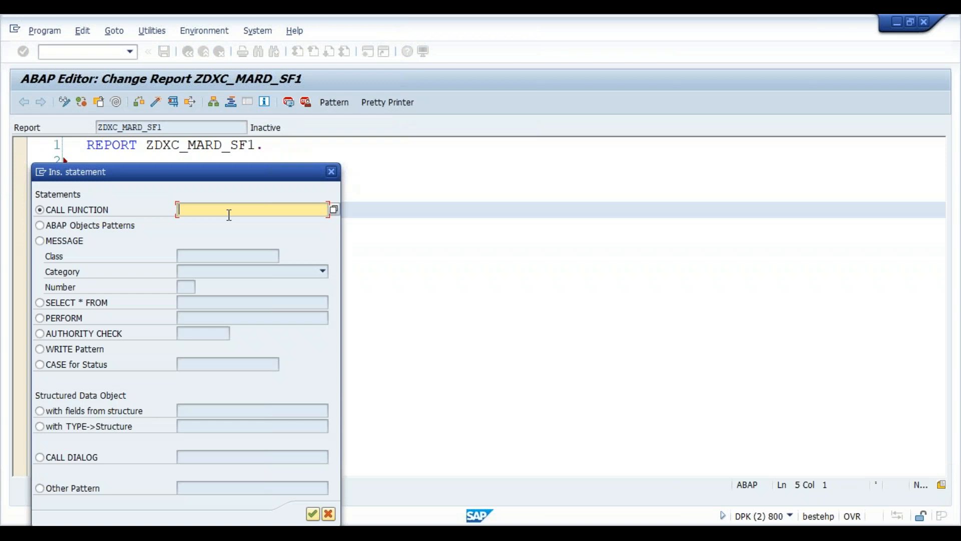
{"action": "type", "text": "/1BCDWB/SF00000279"}
{"action": "key", "text": "Return"}
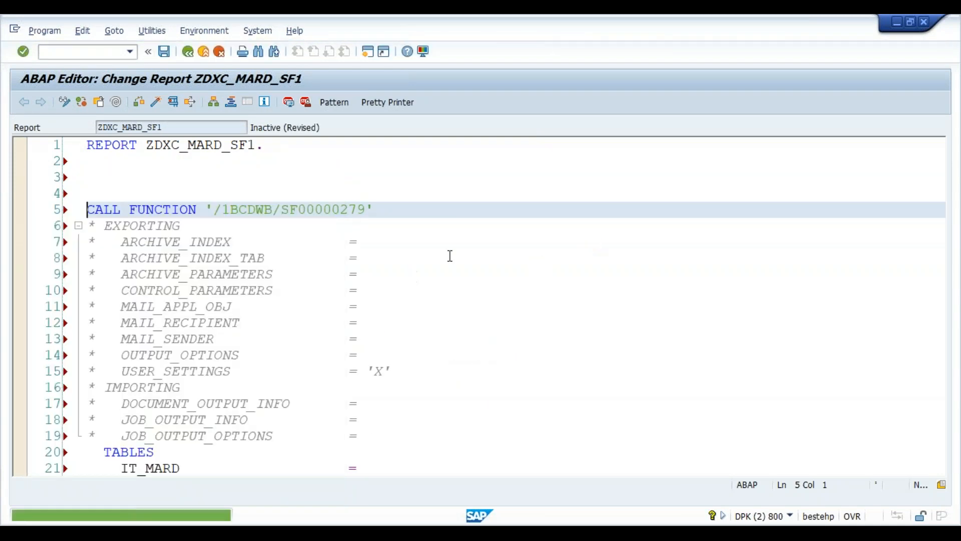
- Pass it_mard to the IT_MARD parameter in the TABLES section of the call
{"action": "left_click", "coordinate": [447, 356]}
{"action": "key", "text": "Down"}
{"action": "key", "text": "Down"}
{"action": "key", "text": "Down"}
{"action": "key", "text": "Down"}
{"action": "key", "text": "Down"}
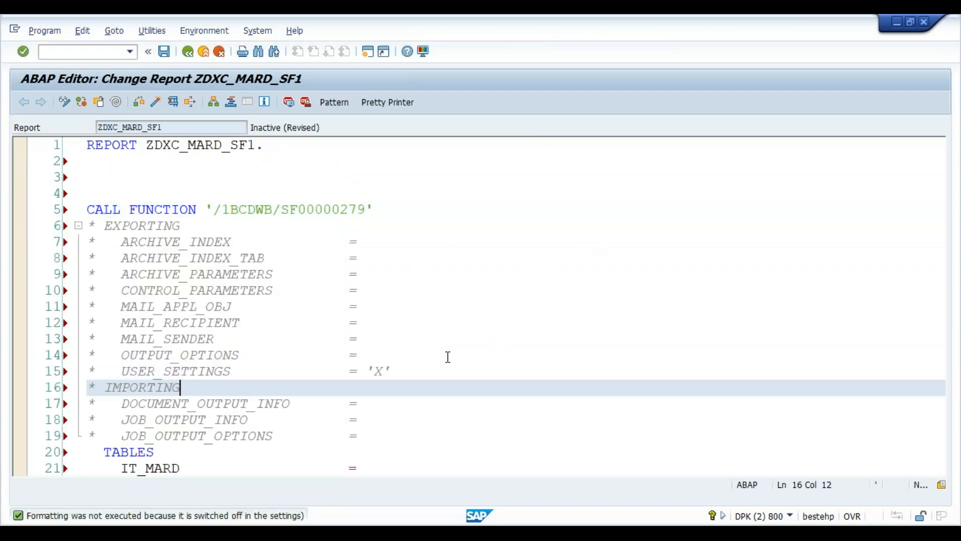
{"action": "key", "text": "Down"}
{"action": "key", "text": "Down"}
{"action": "key", "text": "Down"}
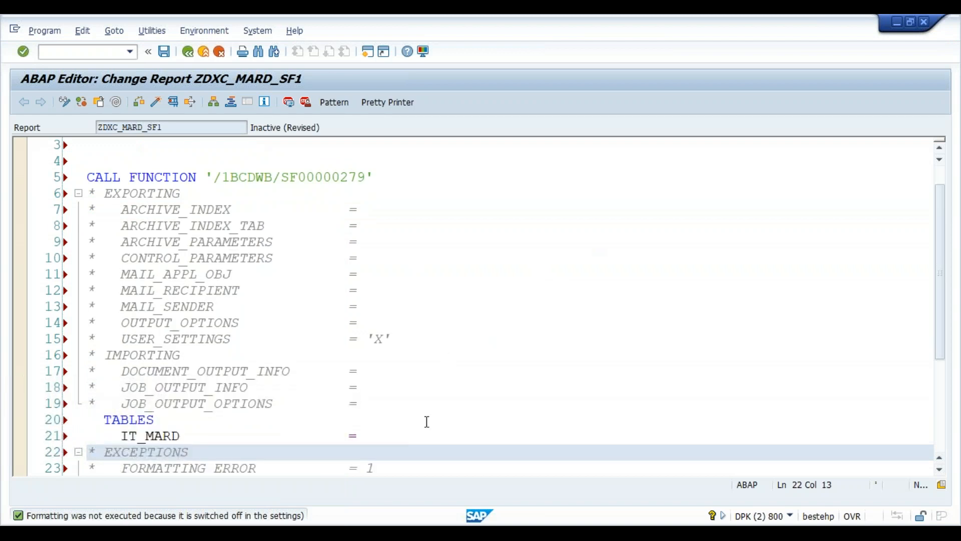
{"action": "left_click", "coordinate": [404, 435]}
{"action": "type", "text": "it"}
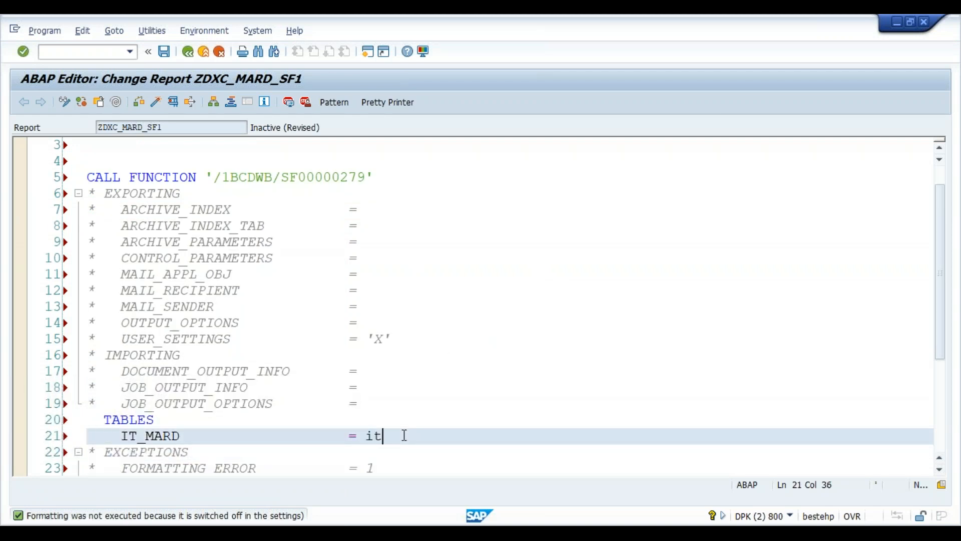
{"action": "type", "text": "_mard"}
{"action": "key", "text": "Up"}
{"action": "key", "text": "Up"}
{"action": "key", "text": "Up"}
{"action": "key", "text": "Up"}
{"action": "key", "text": "Up"}
{"action": "key", "text": "Up"}
{"action": "key", "text": "Up"}
{"action": "key", "text": "Up"}
{"action": "key", "text": "Up"}
{"action": "key", "text": "Up"}
{"action": "key", "text": "Up"}
{"action": "key", "text": "Up"}
{"action": "key", "text": "Up"}
{"action": "key", "text": "Up"}
{"action": "key", "text": "Up"}
{"action": "key", "text": "Up"}
{"action": "key", "text": "Up"}
{"action": "key", "text": "Up"}
{"action": "key", "text": "Up"}
{"action": "key", "text": "Up"}
{"action": "key", "text": "Down"}
{"action": "key", "text": "Down"}
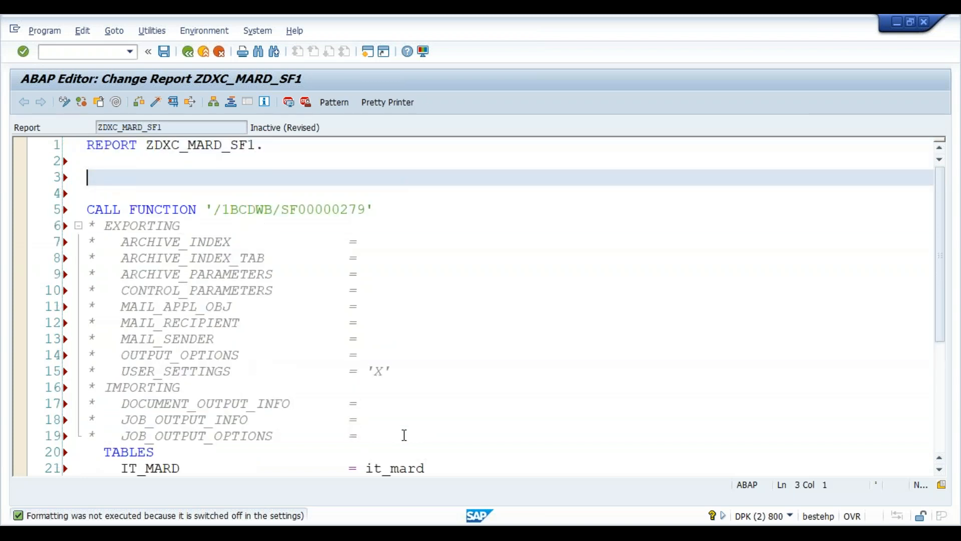
- Declare IT_MARD TYPE ZIT_MARD and WA_MARD TYPE ZST_MARD in a DATA statement
{"action": "key", "text": "Caps_Lock"}
{"action": "type", "text": "DAT"}
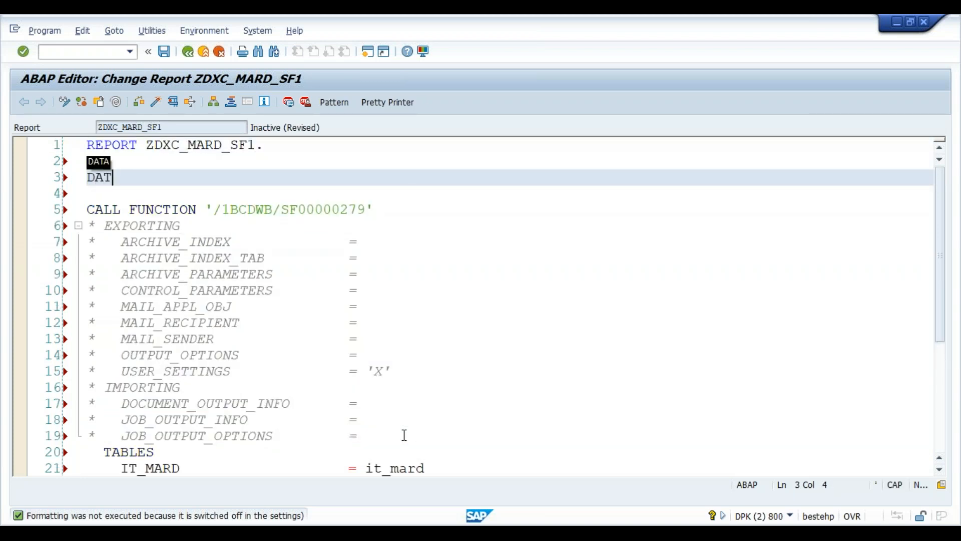
{"action": "type", "text": "A: IT_MAR"}
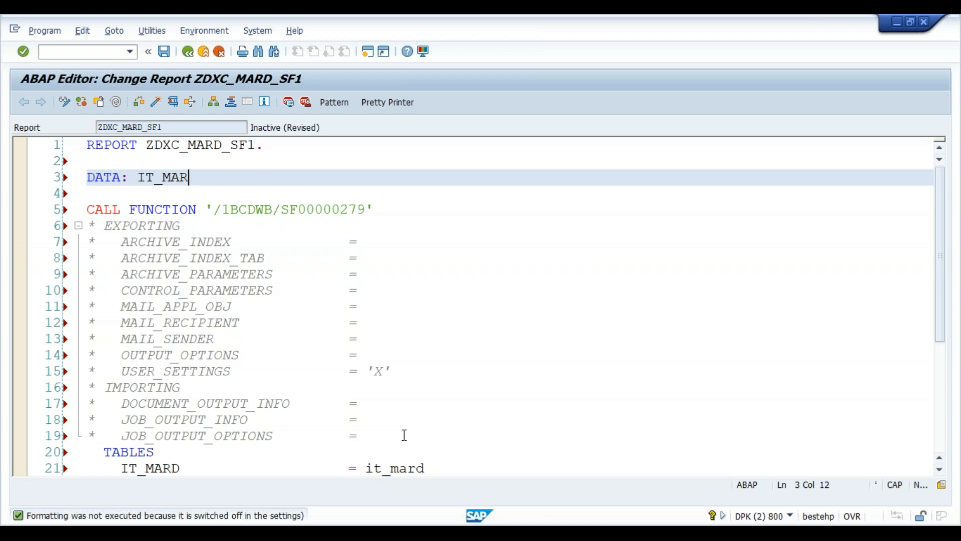
{"action": "type", "text": "D TYPE ZIT_MARD,"}
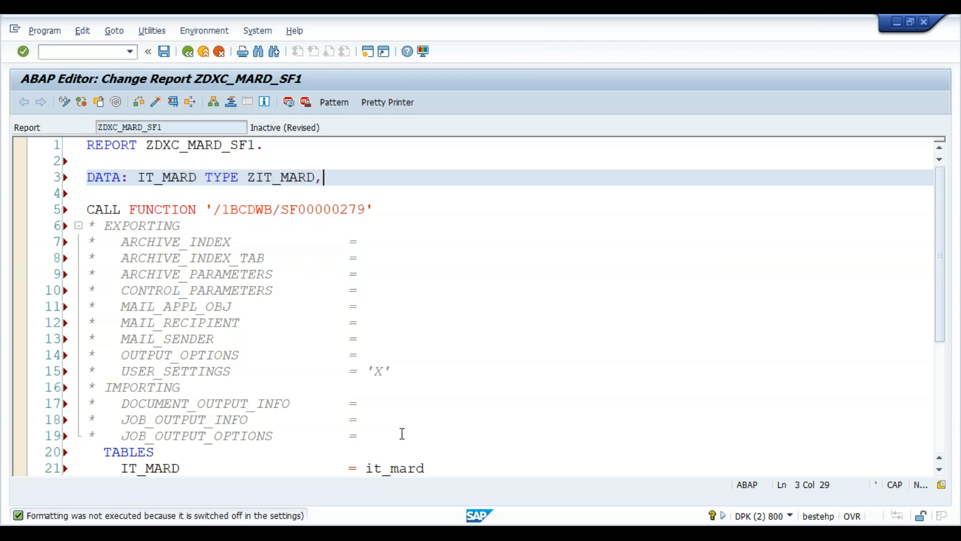
{"action": "key", "text": "Return"}
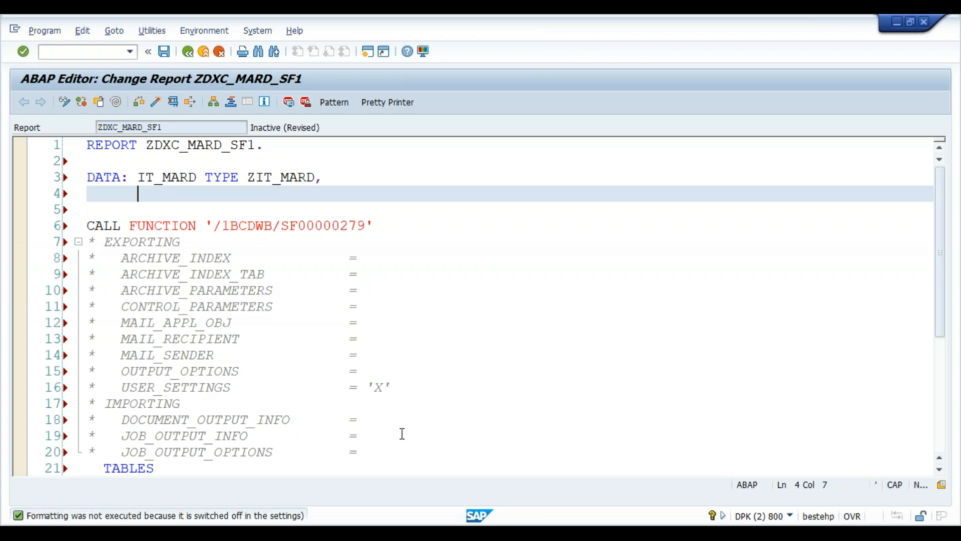
{"action": "type", "text": "WA_MARD TYPE ZIT_"}
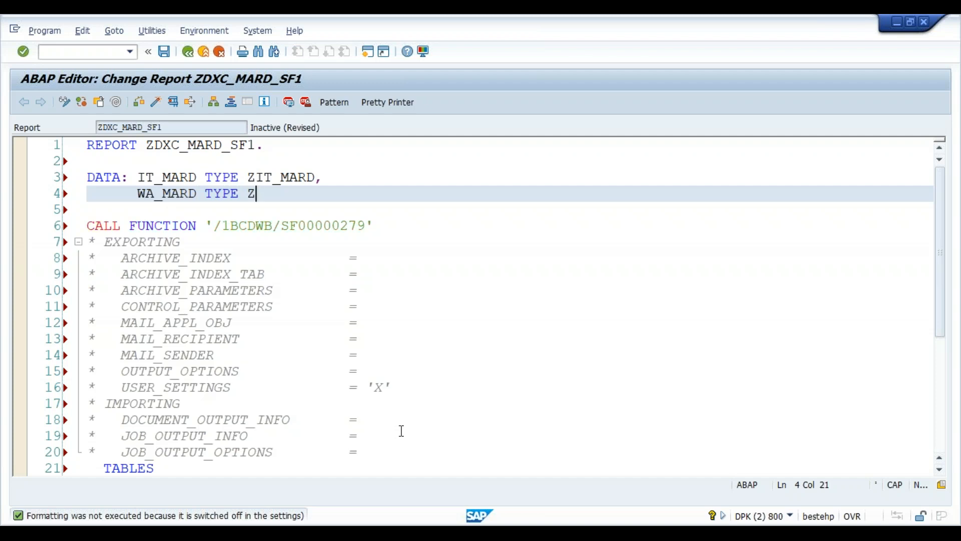
{"action": "key", "text": "BackSpace"}
{"action": "key", "text": "BackSpace"}
{"action": "key", "text": "BackSpace"}
{"action": "type", "text": "ST_MARD."}
{"action": "key", "text": "Return"}
{"action": "key", "text": "Return"}
- Add SELECT-OPTIONS S_MATNR FOR WA_MARD-MATNR and begin a SELECT MATNR statement
{"action": "type", "text": "SELECT"}
{"action": "key", "text": "Tab"}
{"action": "type", "text": ": S_MAT"}
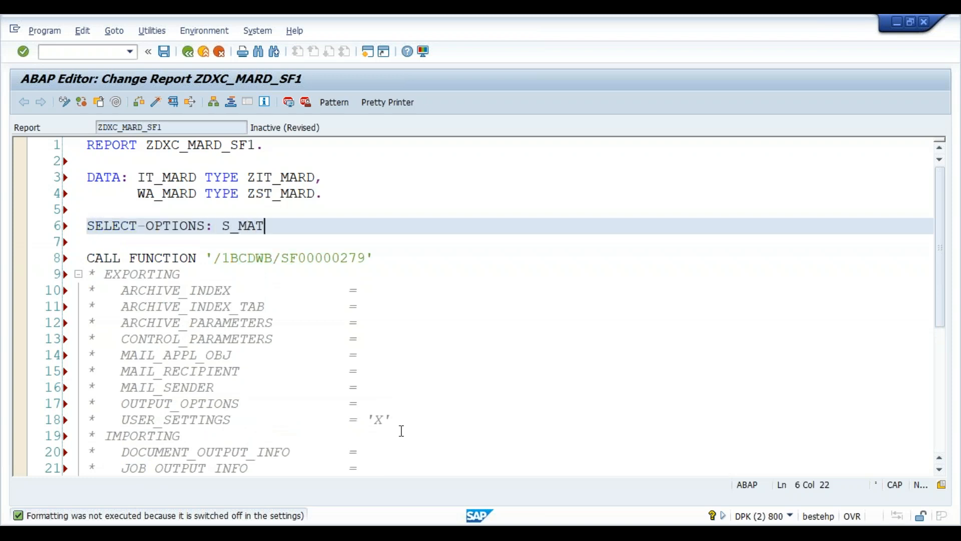
{"action": "type", "text": "NR FOR WA_M"}
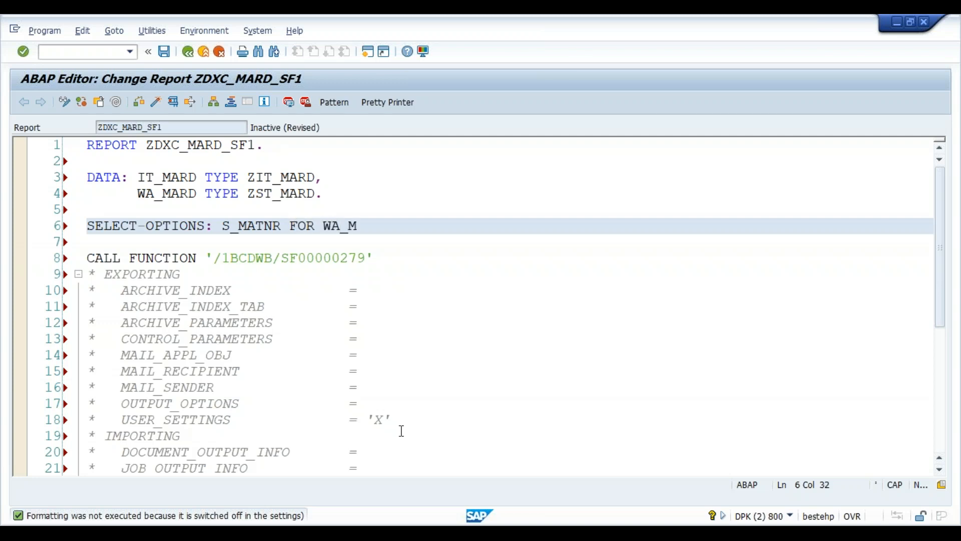
{"action": "type", "text": "ARD-MATNR."}
{"action": "key", "text": "Return"}
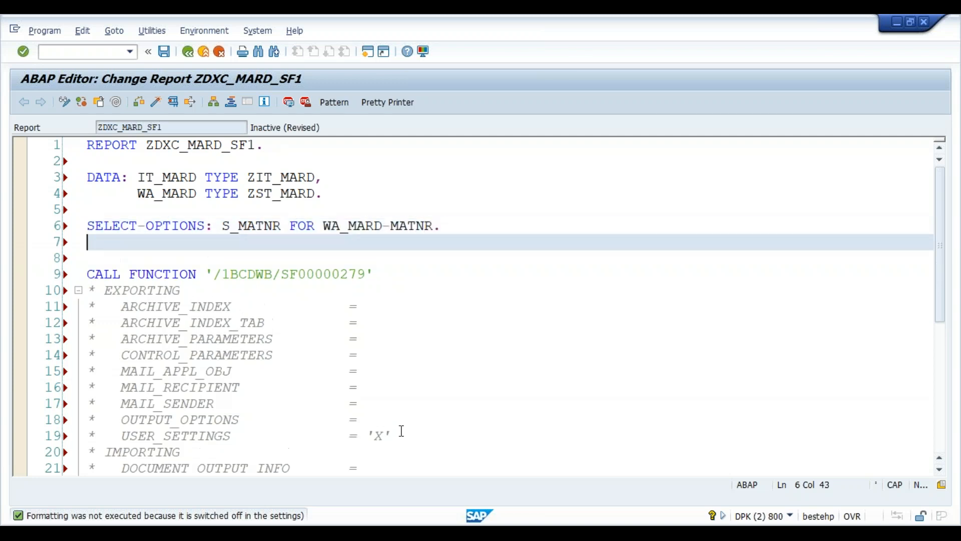
{"action": "key", "text": "Return"}
{"action": "type", "text": "SELECT "}
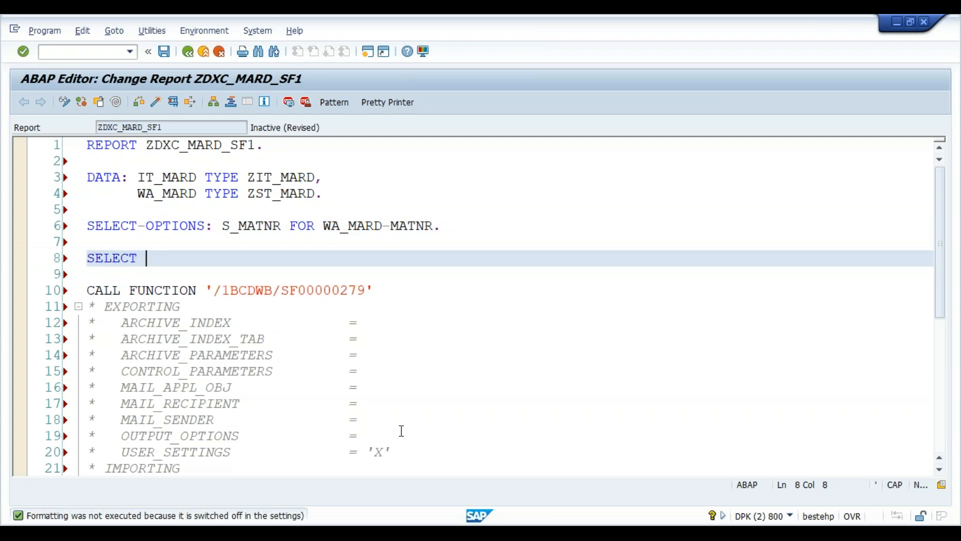
{"action": "type", "text": "MATNR"}
- Check the MARD field list and add WERKS, LGORT and PSTAT to the selected fields
{"action": "left_click", "coordinate": [547, 531]}
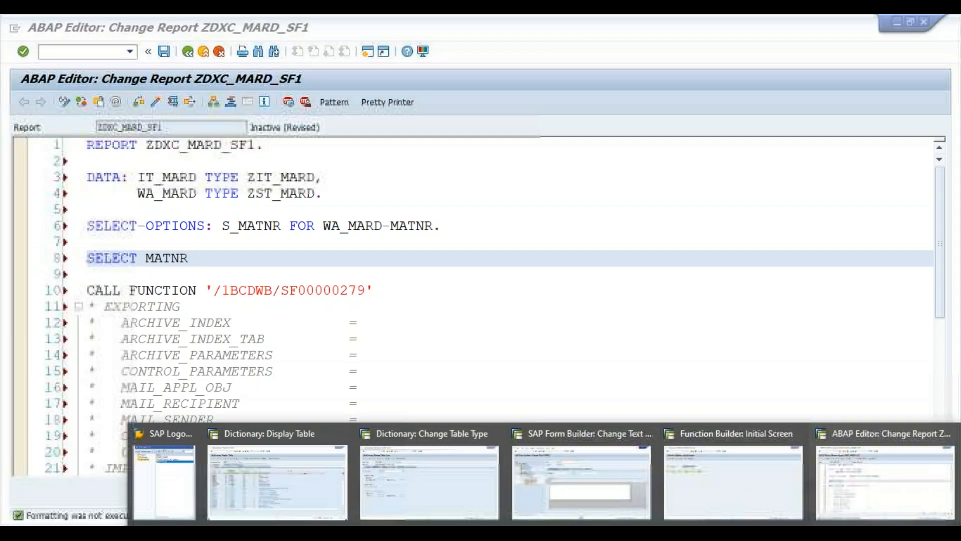
{"action": "left_click", "coordinate": [322, 478]}
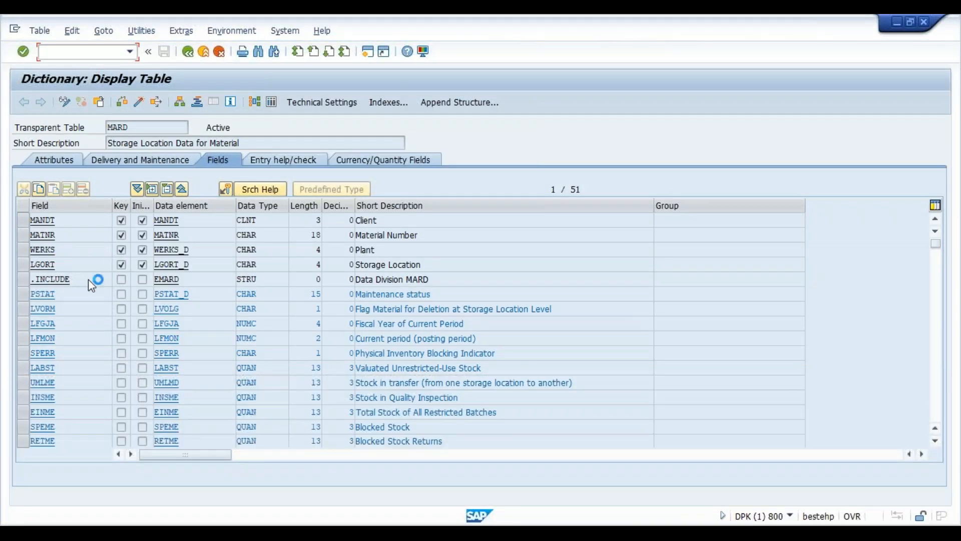
{"action": "key", "text": "alt+Tab"}
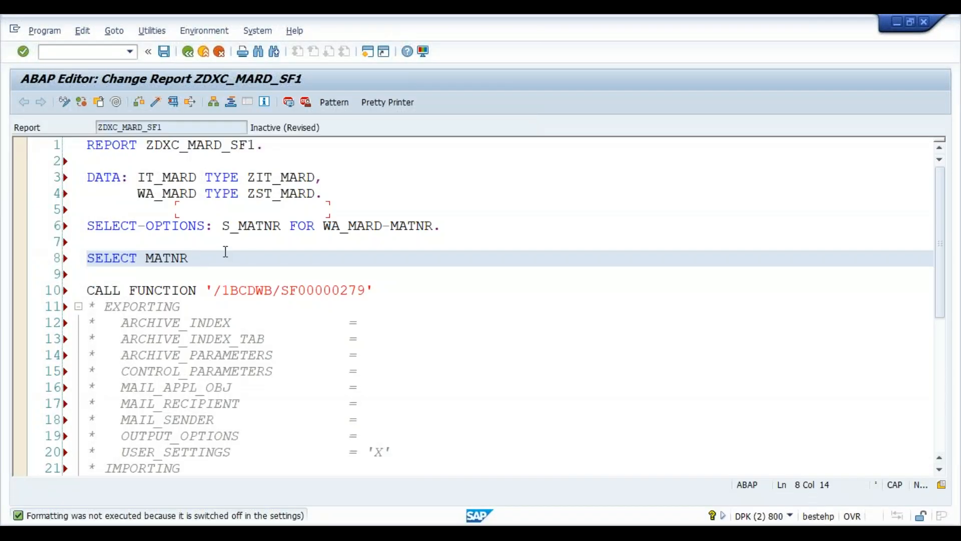
{"action": "key", "text": "alt+Tab"}
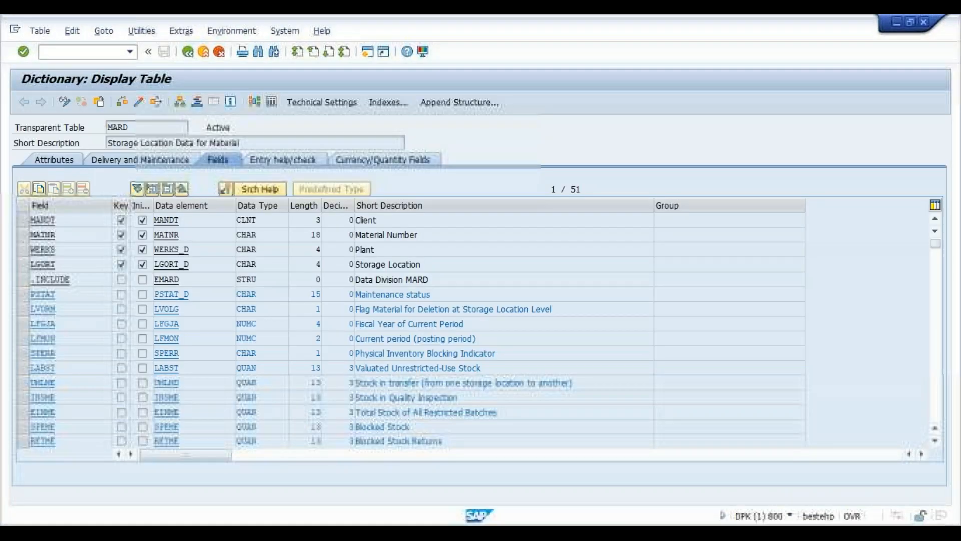
{"action": "key", "text": "alt+Tab"}
{"action": "type", "text": "WE"}
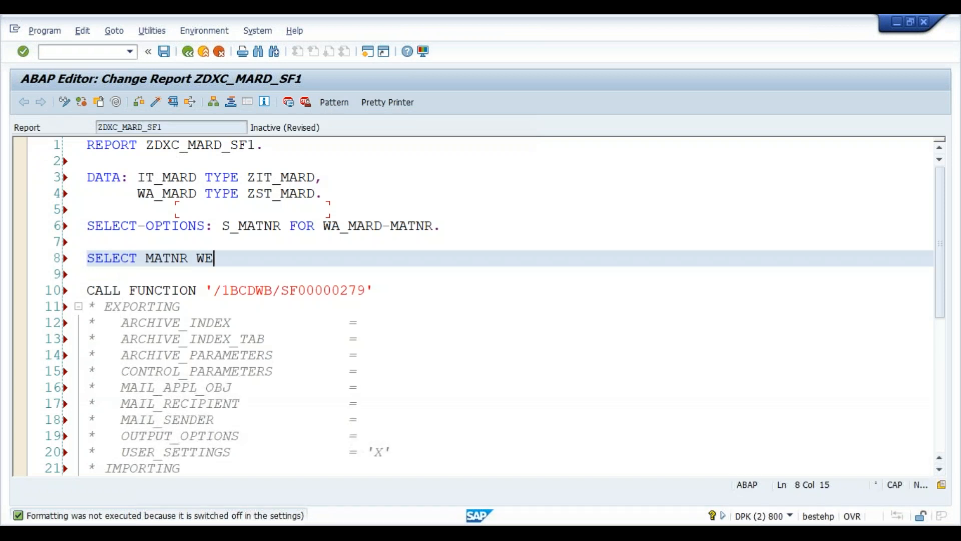
{"action": "type", "text": "RKS PSTAT"}
{"action": "key", "text": "alt+Tab"}
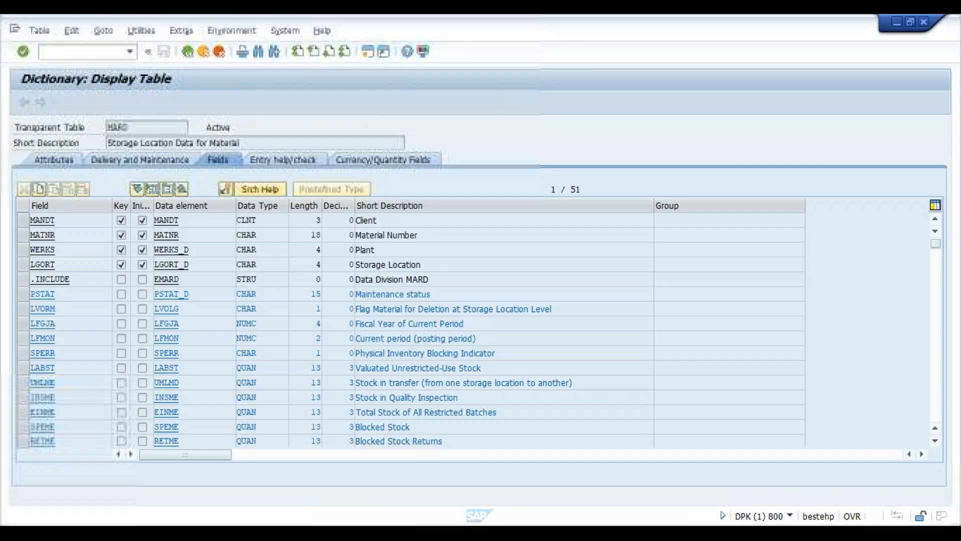
{"action": "key", "text": "alt+Tab"}
{"action": "key", "text": "Left"}
{"action": "key", "text": "Left"}
{"action": "key", "text": "Left"}
{"action": "key", "text": "Left"}
{"action": "key", "text": "Left"}
{"action": "key", "text": "Left"}
{"action": "type", "text": "LGORT"}
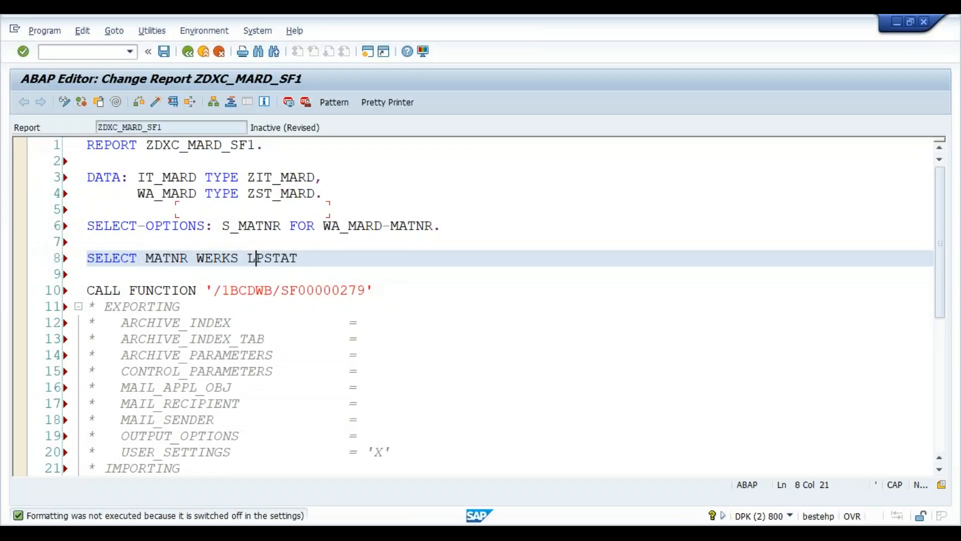
{"action": "key", "text": "Right"}
{"action": "key", "text": "Right"}
{"action": "key", "text": "Right"}
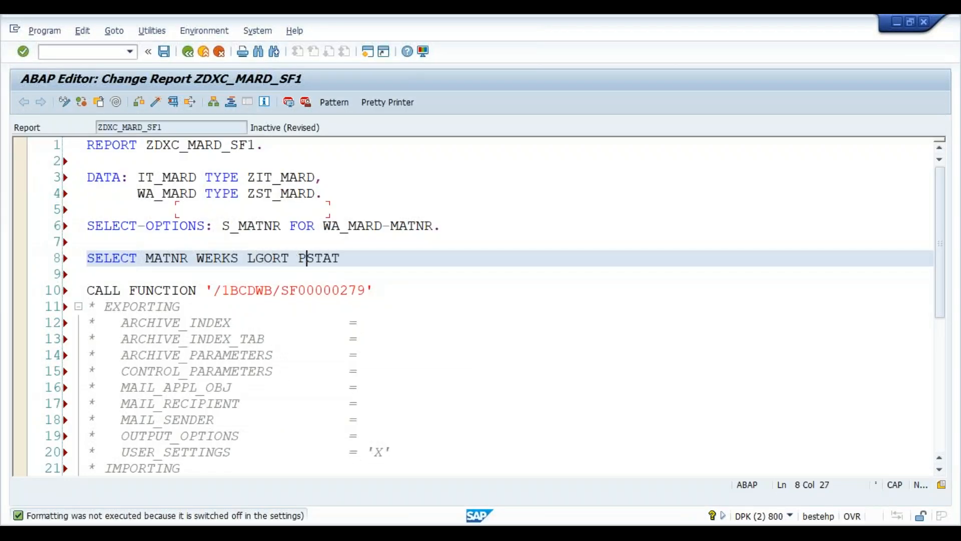
{"action": "key", "text": "Right"}
- Complete the query with FROM MARD INTO TABLE IT_MARD WHERE MATNR IN S_MATNR
{"action": "type", "text": "FROM MARD"}
{"action": "key", "text": "Return"}
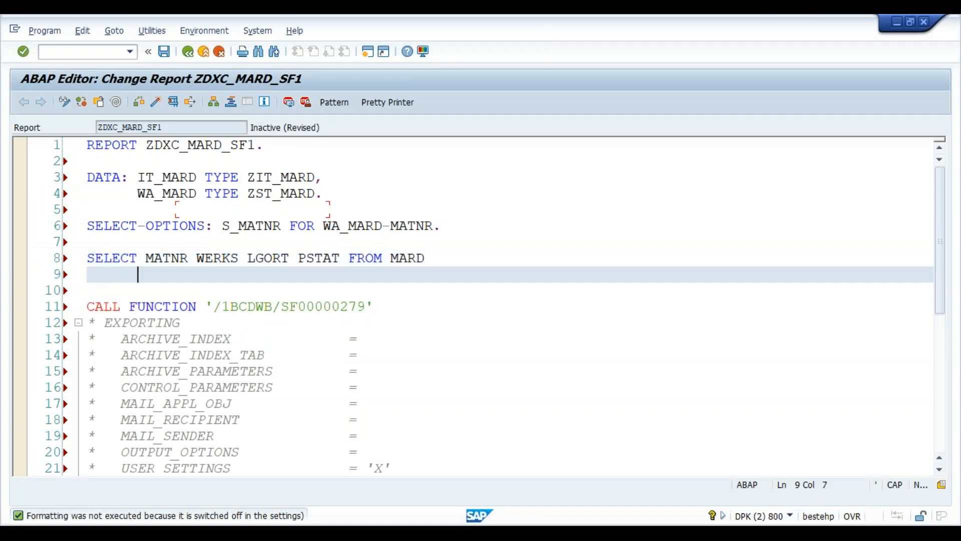
{"action": "type", "text": "INTOT AB"}
{"action": "key", "text": "BackSpace"}
{"action": "key", "text": "BackSpace"}
{"action": "key", "text": "BackSpace"}
{"action": "key", "text": "BackSpace"}
{"action": "type", "text": "TBAL"}
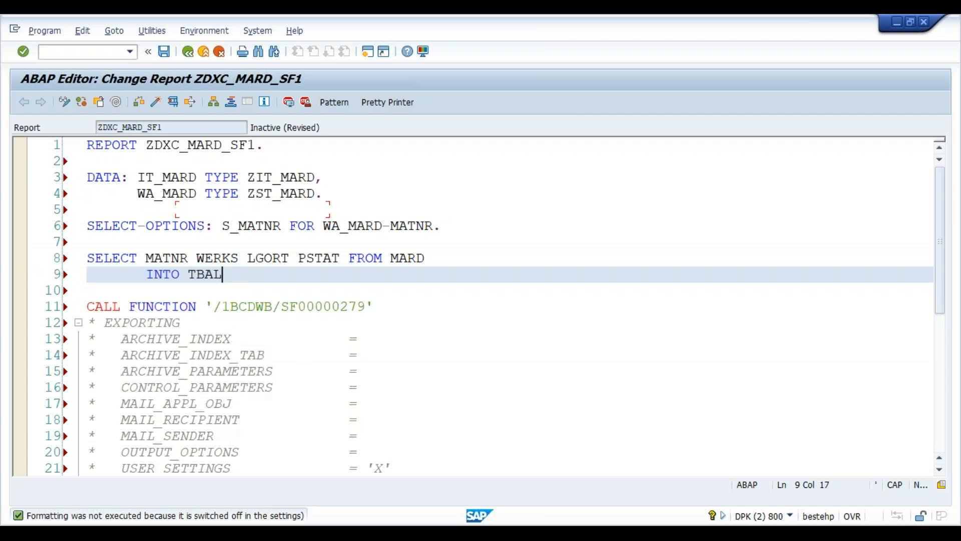
{"action": "key", "text": "BackSpace"}
{"action": "key", "text": "BackSpace"}
{"action": "key", "text": "BackSpace"}
{"action": "type", "text": "ABLE "}
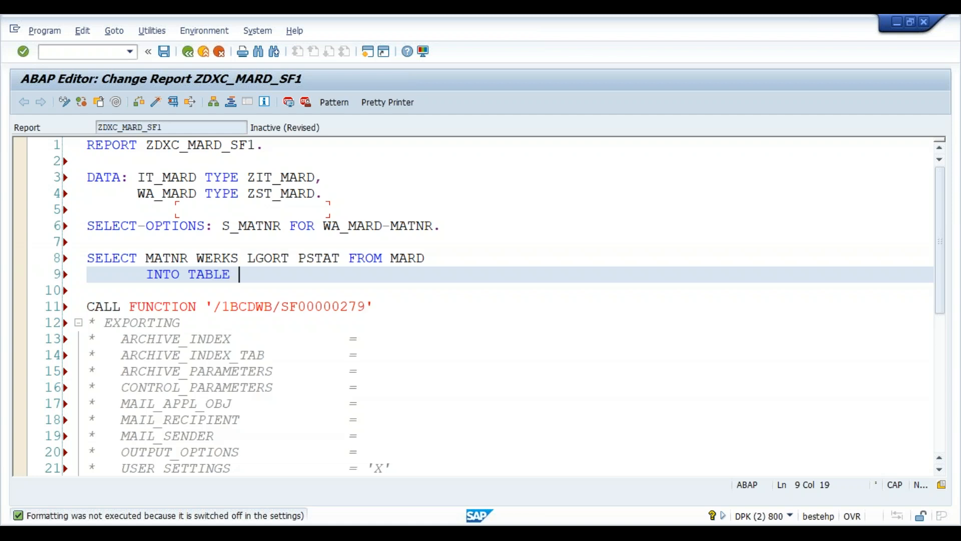
{"action": "type", "text": "IT_MARD"}
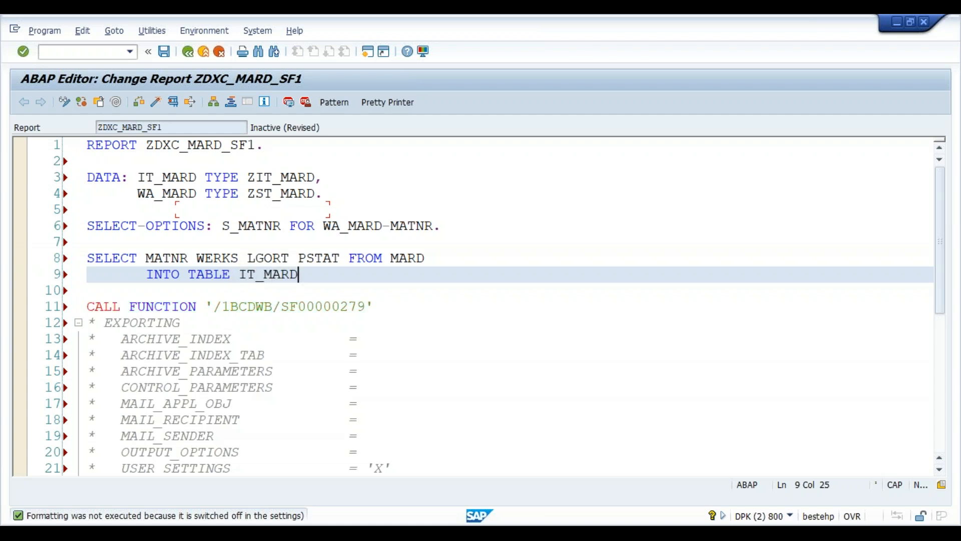
{"action": "key", "text": "Return"}
{"action": "type", "text": "WHERE MATNR"}
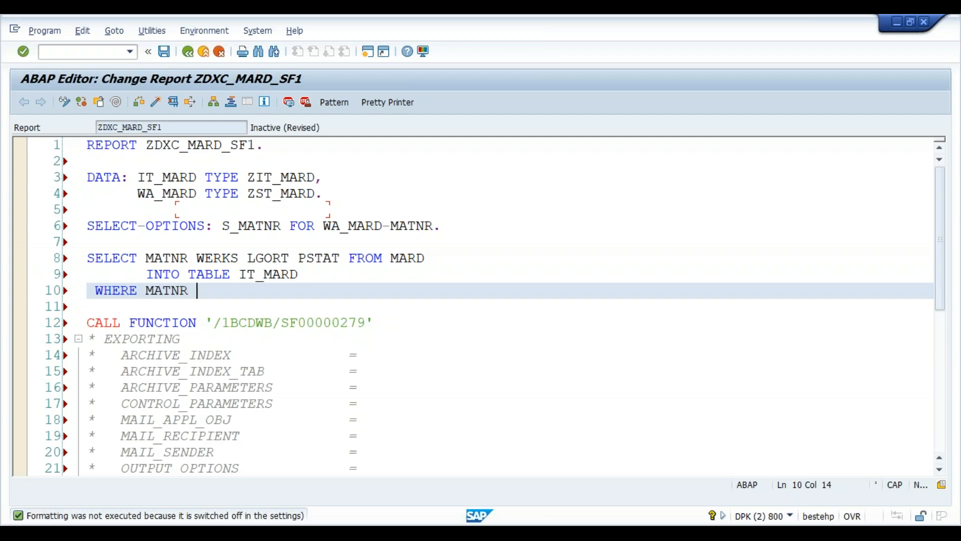
{"action": "type", "text": " IN S_MATNR."}
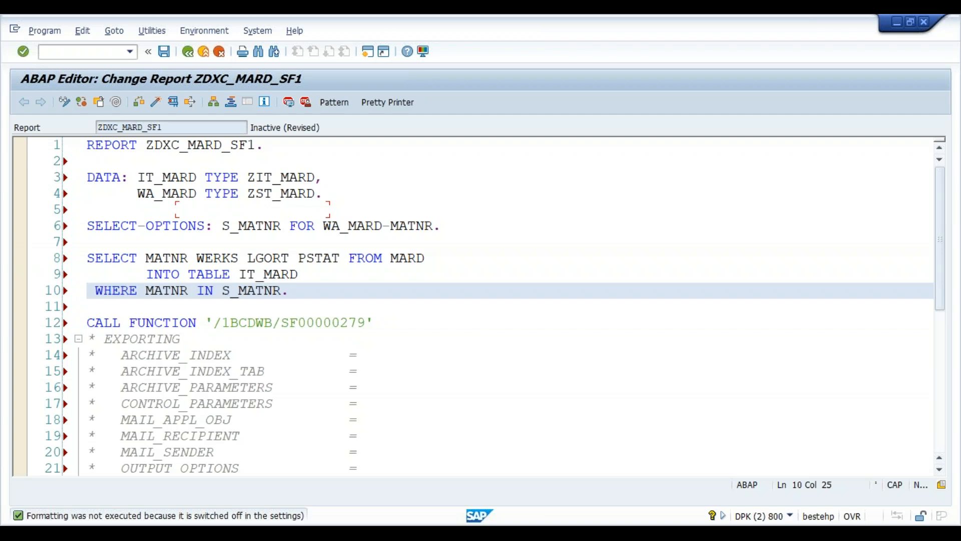
- Save report ZDXC_MARD_SF1 and activate it, confirming the Inactive Objects list
{"action": "left_click", "coordinate": [416, 375]}
{"action": "key", "text": "Down"}
{"action": "key", "text": "Down"}
{"action": "key", "text": "Down"}
{"action": "key", "text": "Down"}
{"action": "key", "text": "Down"}
{"action": "key", "text": "Down"}
{"action": "key", "text": "Down"}
{"action": "key", "text": "Down"}
{"action": "key", "text": "Down"}
{"action": "key", "text": "Down"}
{"action": "key", "text": "Down"}
{"action": "key", "text": "Down"}
{"action": "key", "text": "Down"}
{"action": "key", "text": "Down"}
{"action": "key", "text": "Down"}
{"action": "key", "text": "Down"}
{"action": "key", "text": "Down"}
{"action": "key", "text": "Down"}
{"action": "key", "text": "Down"}
{"action": "key", "text": "Down"}
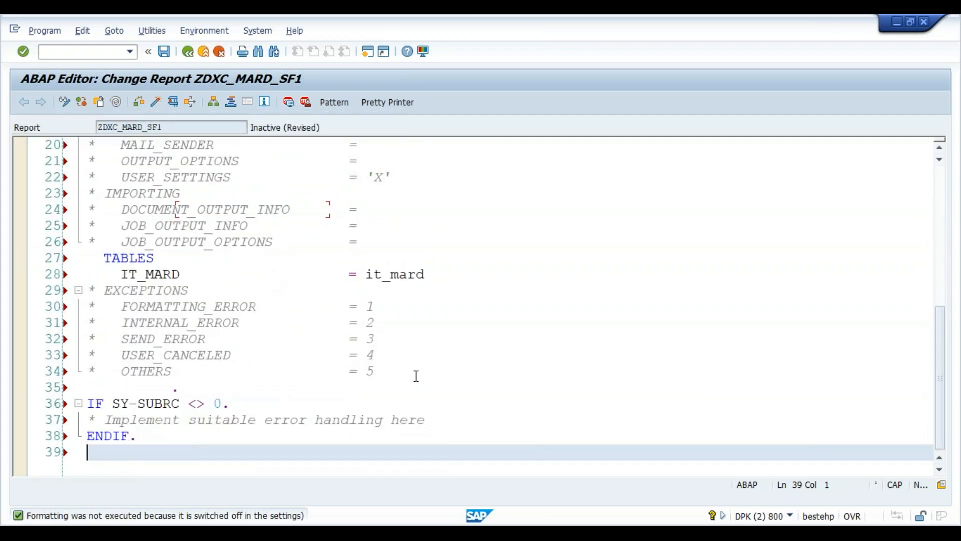
{"action": "key", "text": "Up"}
{"action": "key", "text": "Up"}
{"action": "key", "text": "Up"}
{"action": "key", "text": "Up"}
{"action": "key", "text": "Up"}
{"action": "key", "text": "Up"}
{"action": "key", "text": "Up"}
{"action": "key", "text": "Up"}
{"action": "key", "text": "Up"}
{"action": "key", "text": "Up"}
{"action": "key", "text": "Up"}
{"action": "key", "text": "Up"}
{"action": "key", "text": "Up"}
{"action": "key", "text": "Up"}
{"action": "key", "text": "Up"}
{"action": "key", "text": "Up"}
{"action": "key", "text": "Up"}
{"action": "key", "text": "Up"}
{"action": "key", "text": "Up"}
{"action": "key", "text": "Up"}
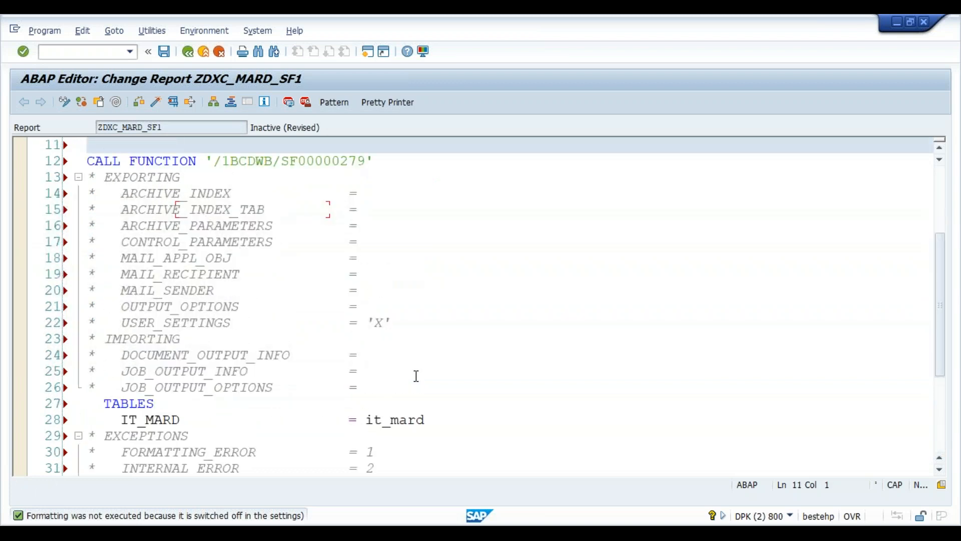
{"action": "key", "text": "Up"}
{"action": "key", "text": "Up"}
{"action": "key", "text": "Up"}
{"action": "key", "text": "Up"}
{"action": "key", "text": "Up"}
{"action": "key", "text": "Up"}
{"action": "key", "text": "Up"}
{"action": "key", "text": "Up"}
{"action": "key", "text": "Up"}
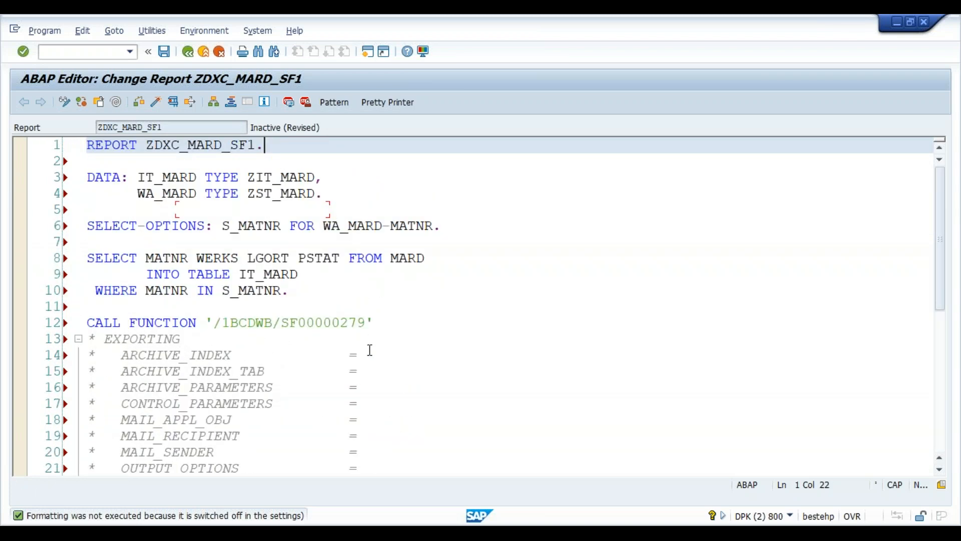
{"action": "left_click", "coordinate": [164, 52]}
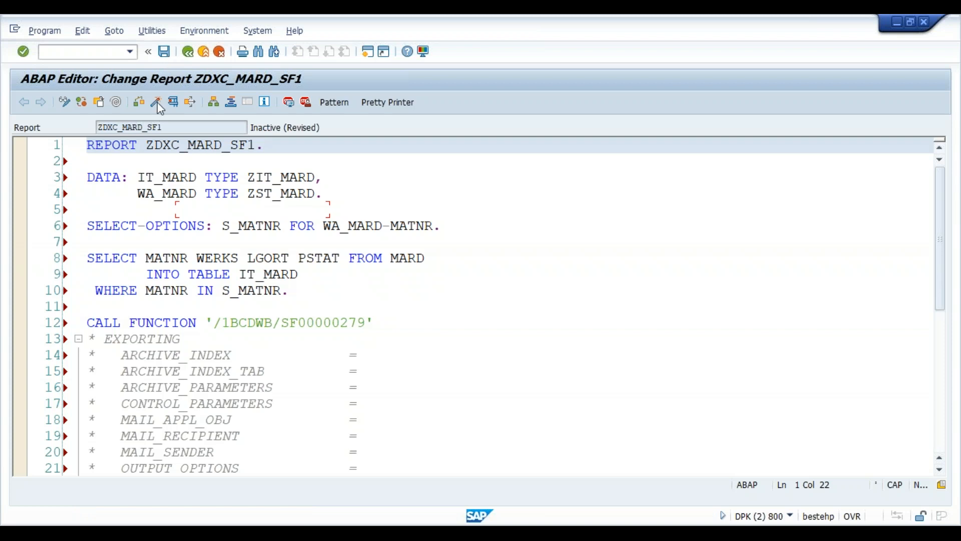
{"action": "left_click", "coordinate": [156, 102]}
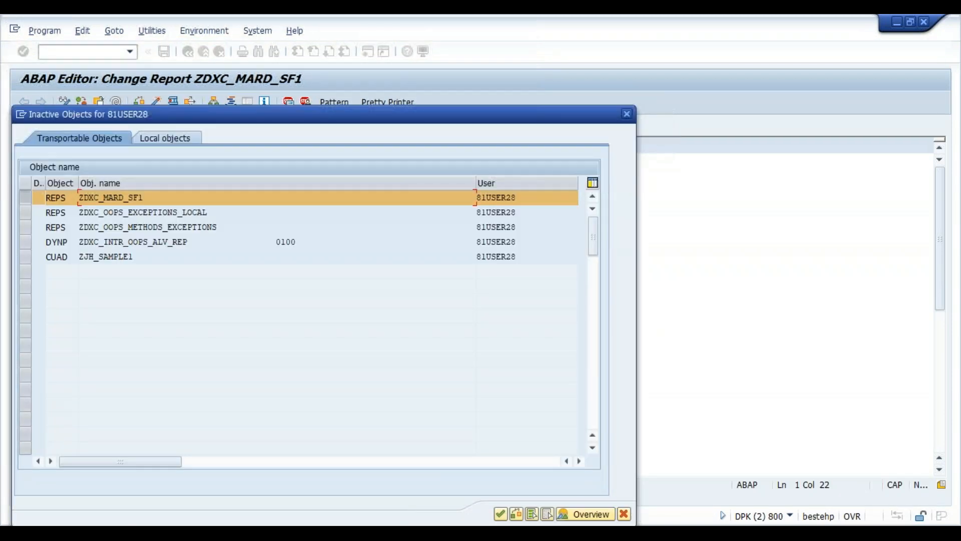
{"action": "key", "text": "Return"}
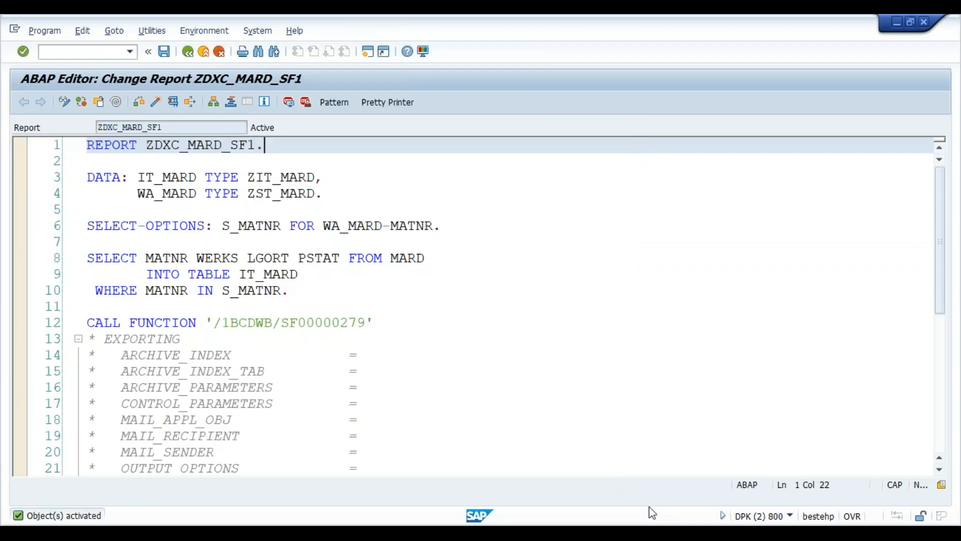
{"action": "mouse_move", "coordinate": [638, 533]}
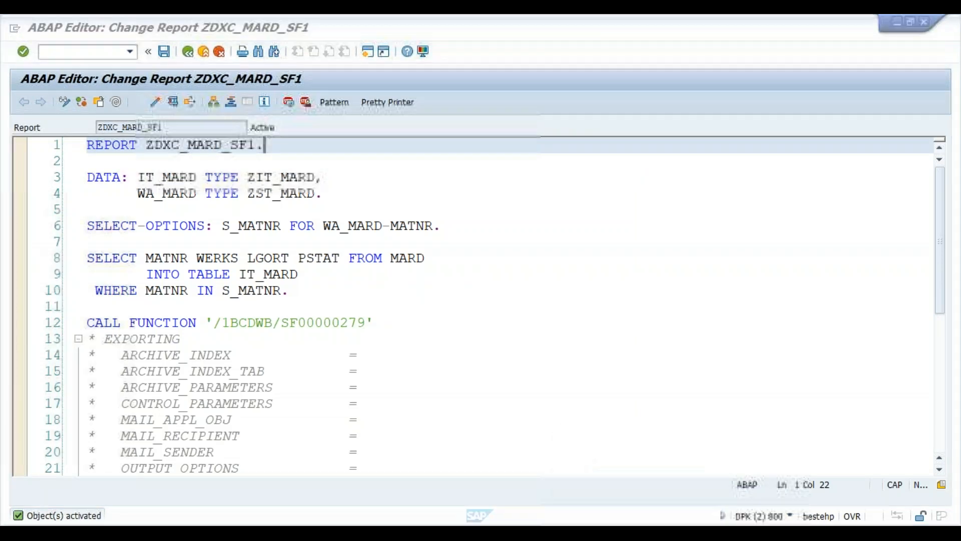
{"action": "left_click", "coordinate": [638, 533]}
- Add the note 'lp01 - DEFAULT PRINTER' under Main in Notepad, then minimize it
{"action": "left_click", "coordinate": [106, 266]}
{"action": "type", "text": "lp01"}
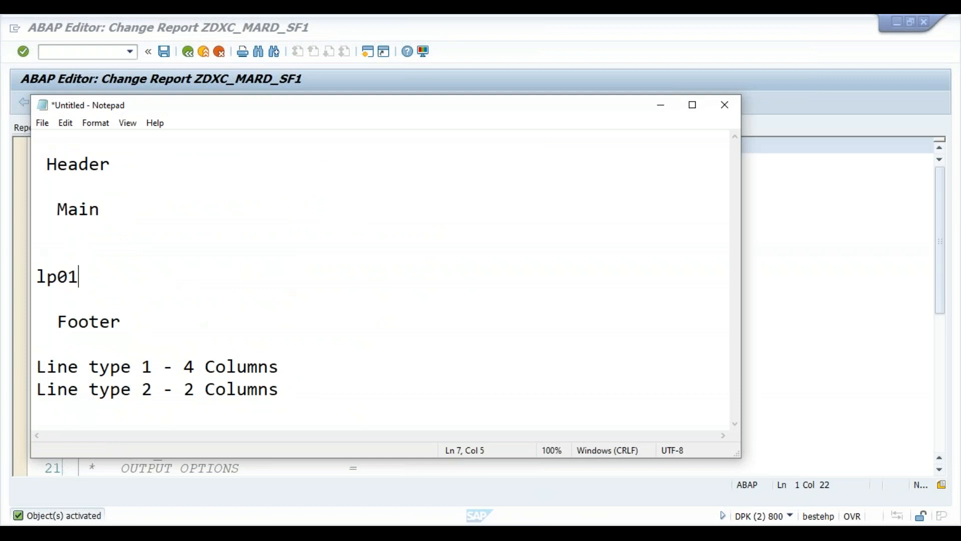
{"action": "key", "text": "Caps_Lock"}
{"action": "type", "text": "- DEFAULT"}
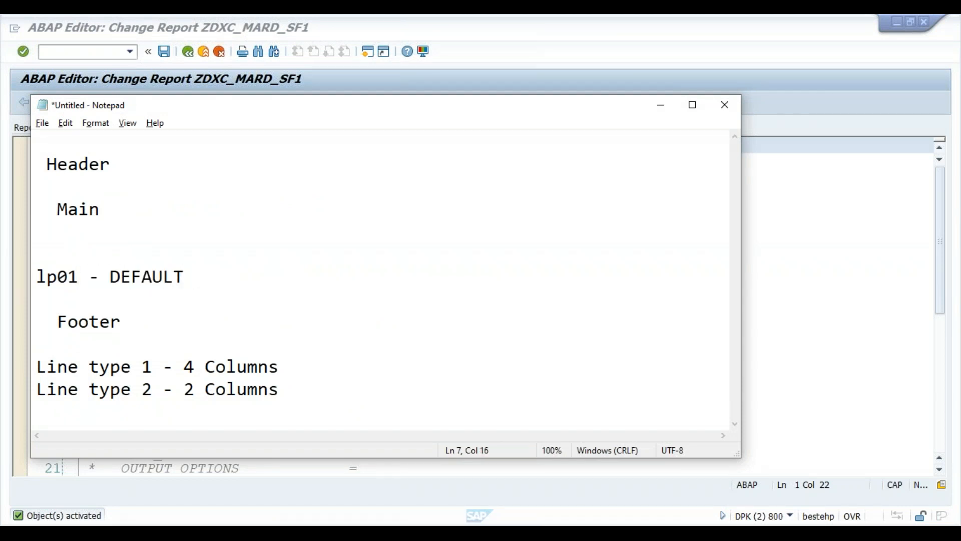
{"action": "key", "text": "alt+Tab"}
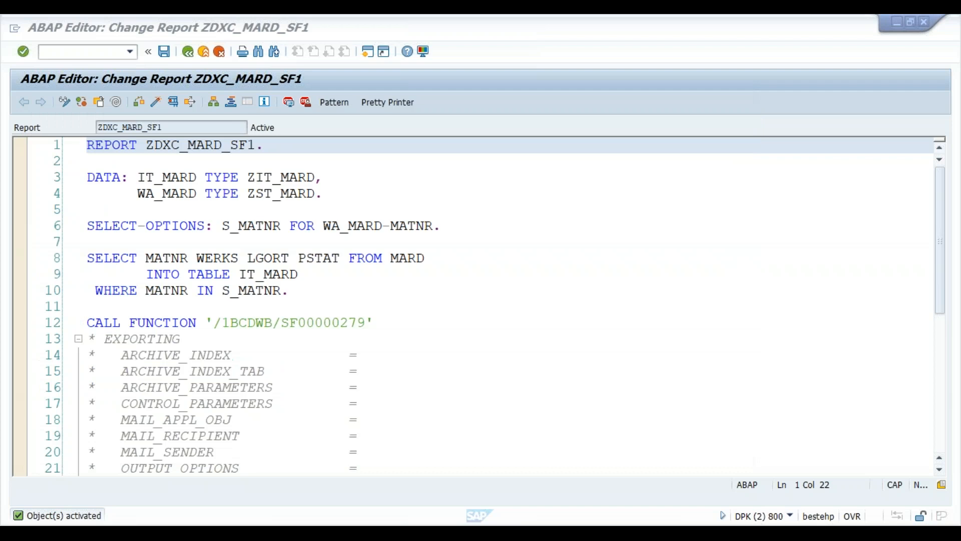
{"action": "key", "text": "alt+Tab"}
{"action": "type", "text": "PRINTER"}
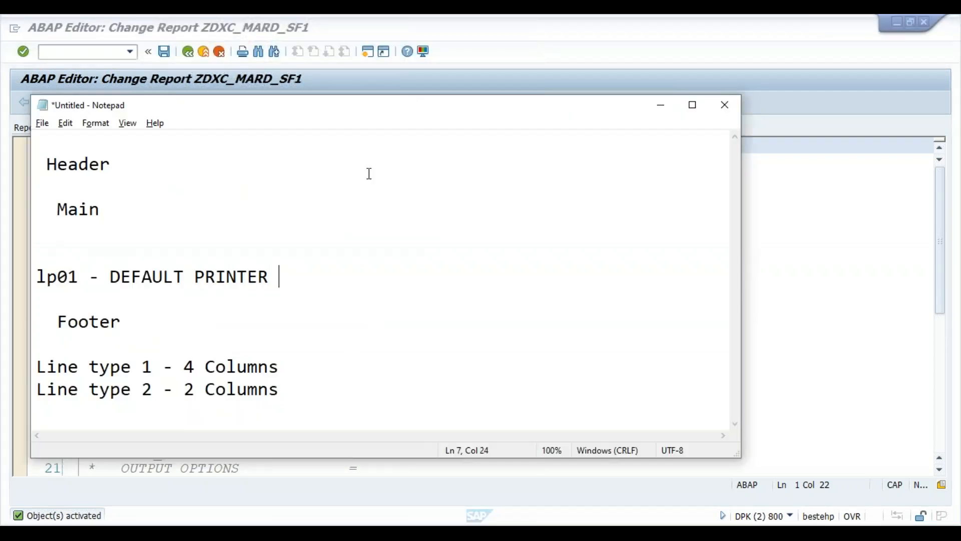
{"action": "left_click", "coordinate": [660, 107]}
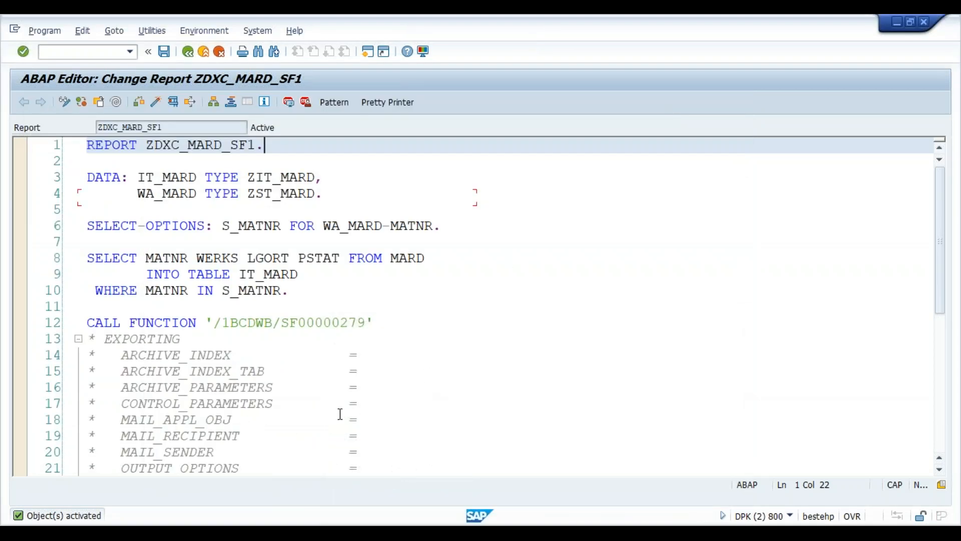
{"action": "left_click", "coordinate": [420, 381]}
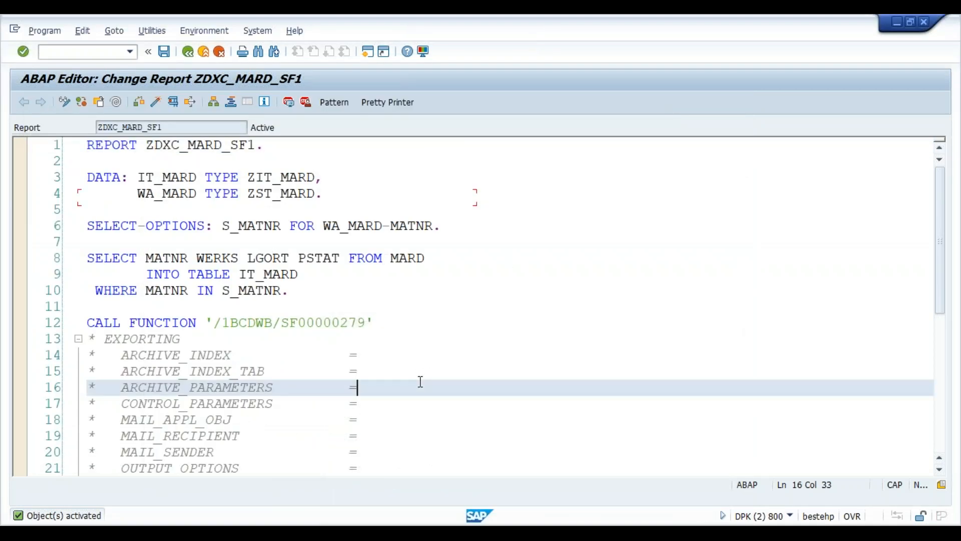
{"action": "key", "text": "Down"}
{"action": "key", "text": "ctrl+End"}
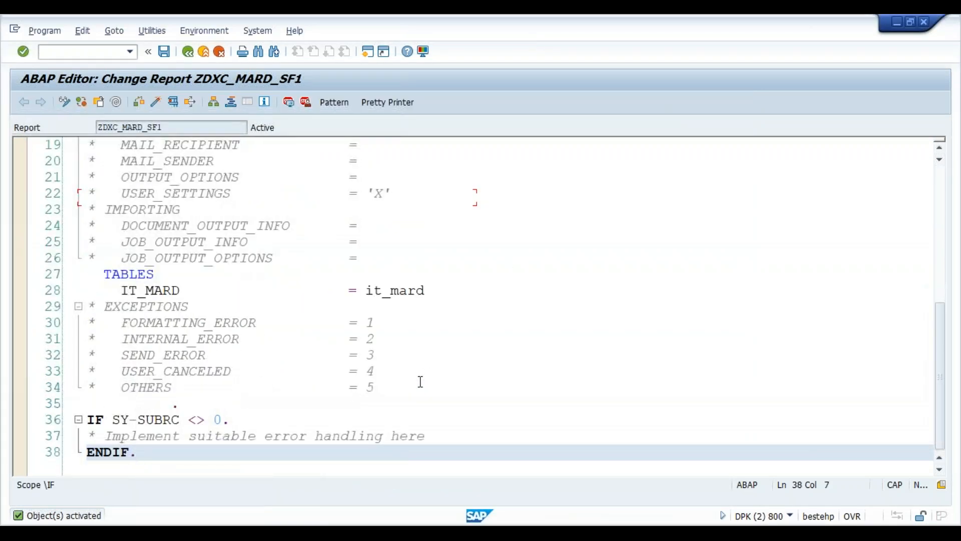
- Execute ZDXC_MARD_SF1 and enter 1000 as the lower S_MATNR material bound
{"action": "left_click", "coordinate": [176, 105]}
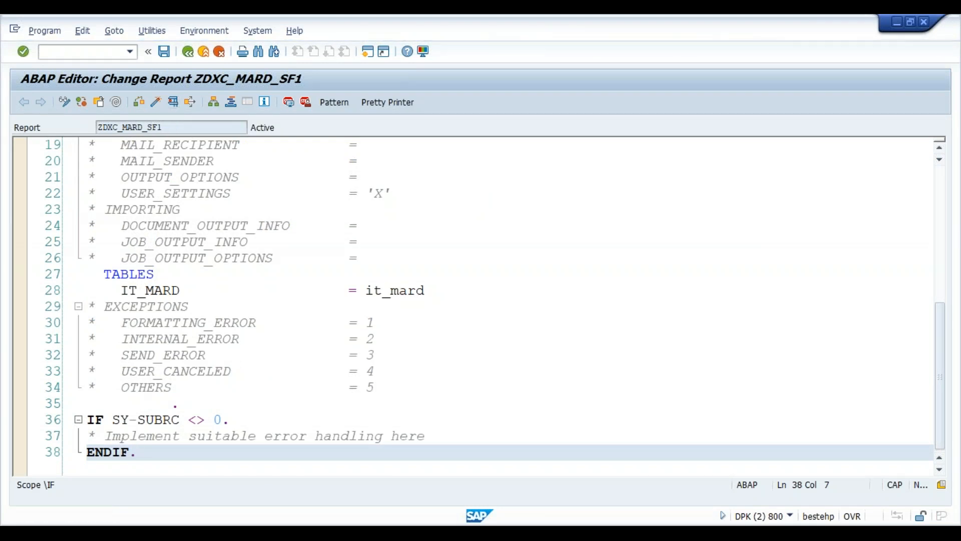
{"action": "type", "text": "1000"}
{"action": "key", "text": "Return"}
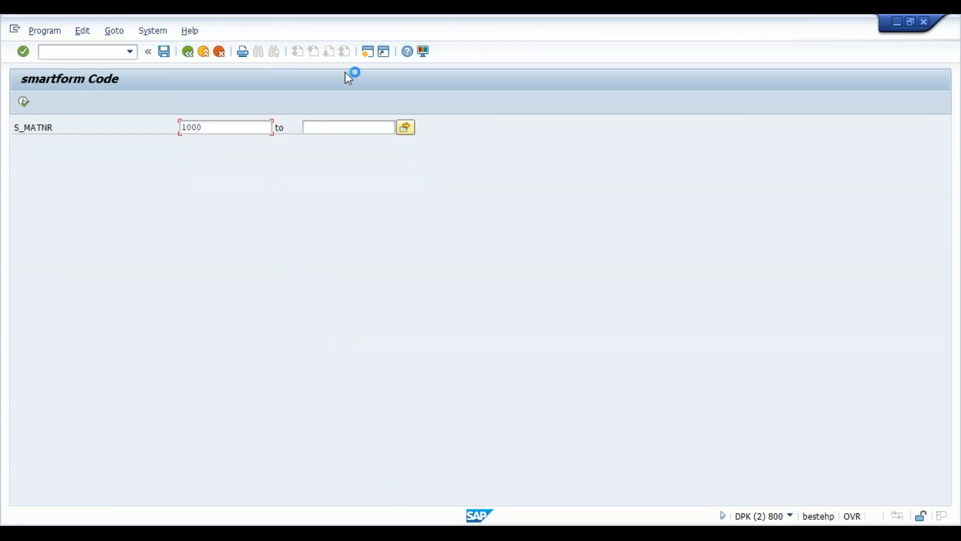
- Run the form for materials 1000 to 10000 on device LP01 and show the print preview
{"action": "left_click", "coordinate": [365, 131]}
{"action": "type", "text": "10000"}
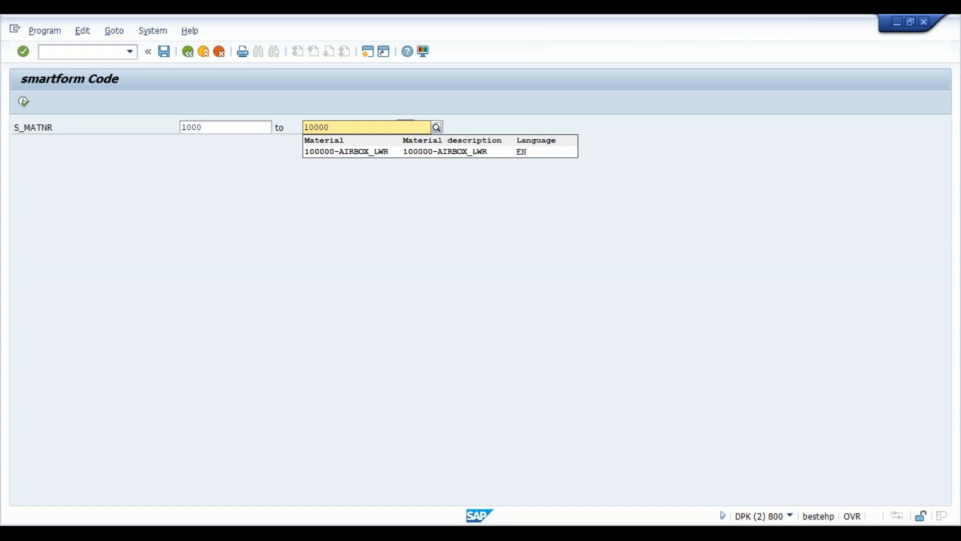
{"action": "left_click", "coordinate": [23, 102]}
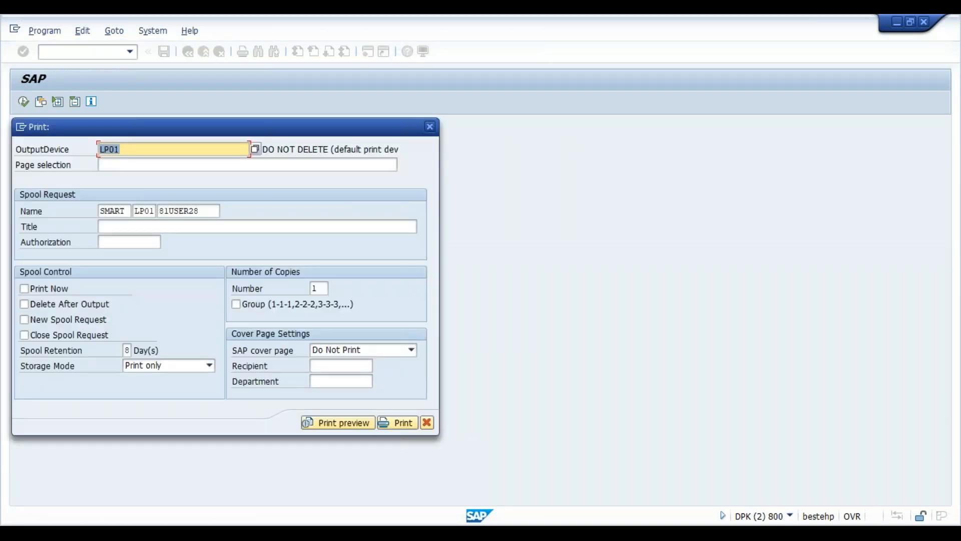
{"action": "left_click", "coordinate": [151, 151]}
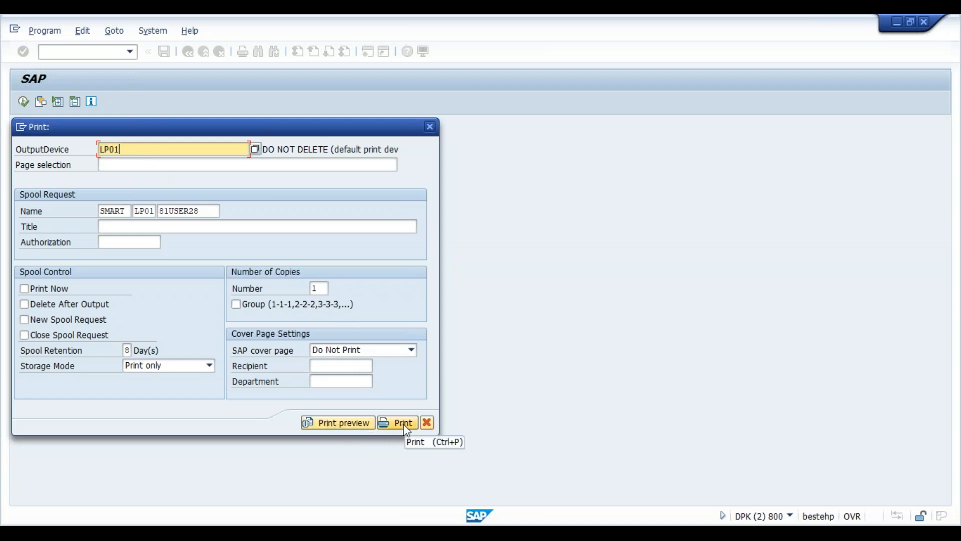
{"action": "left_click", "coordinate": [345, 423]}
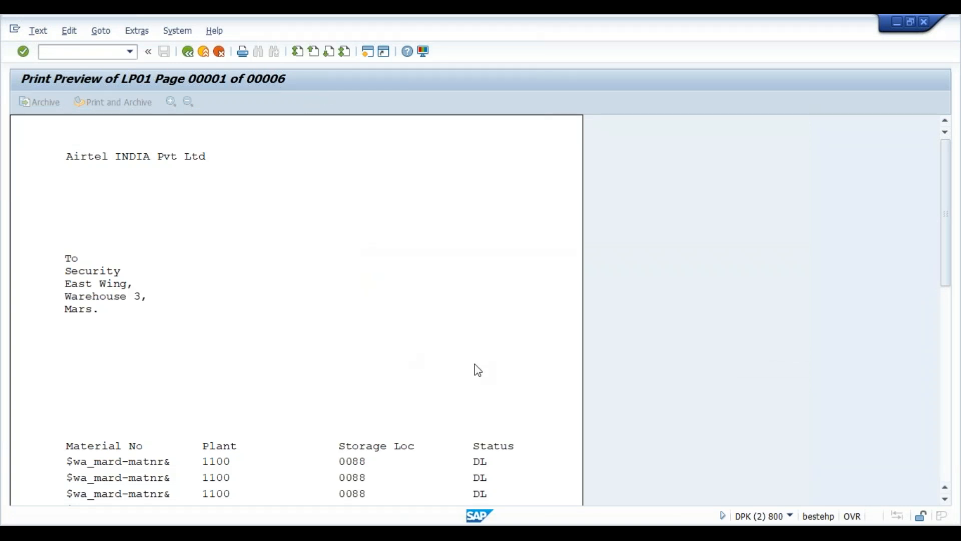
- Page through the preview's material rows up to page 3, then leave the preview
{"action": "scroll", "coordinate": [478, 370], "scroll_direction": "down", "scroll_amount": 5}
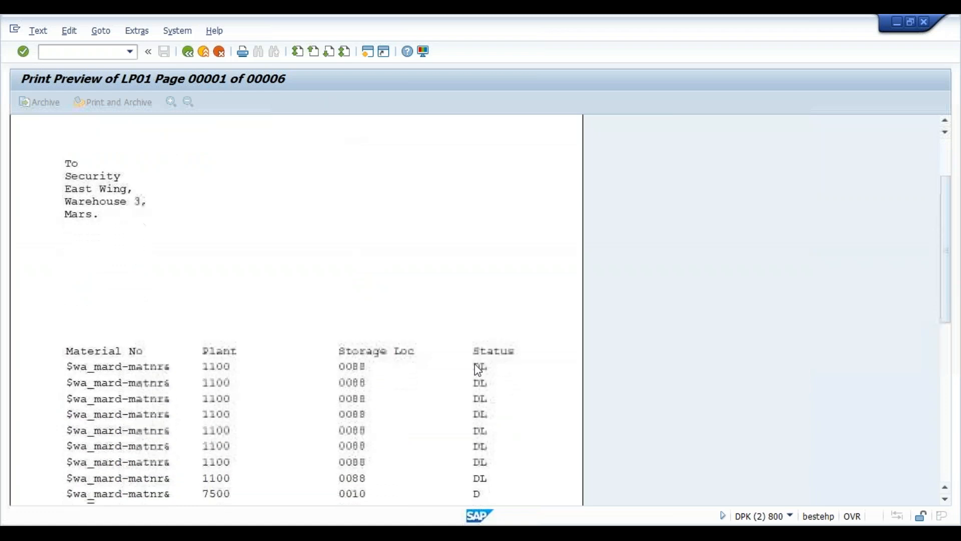
{"action": "scroll", "coordinate": [475, 363], "scroll_direction": "down", "scroll_amount": 5}
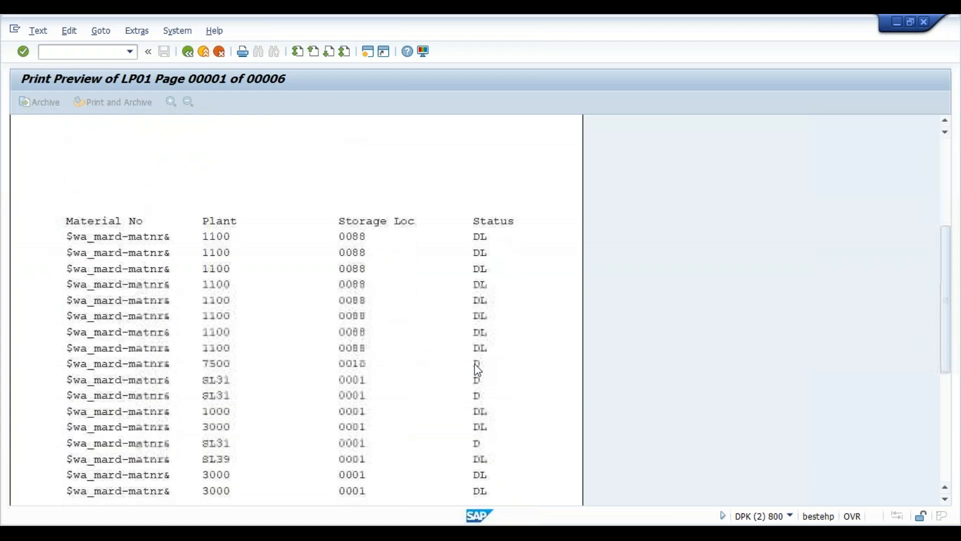
{"action": "scroll", "coordinate": [478, 371], "scroll_direction": "down", "scroll_amount": 1}
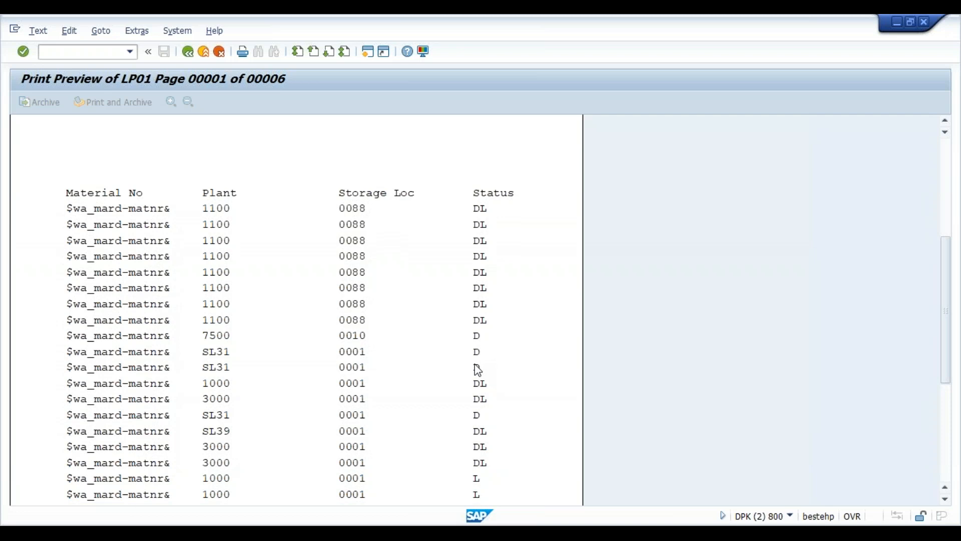
{"action": "key", "text": "Page_Down"}
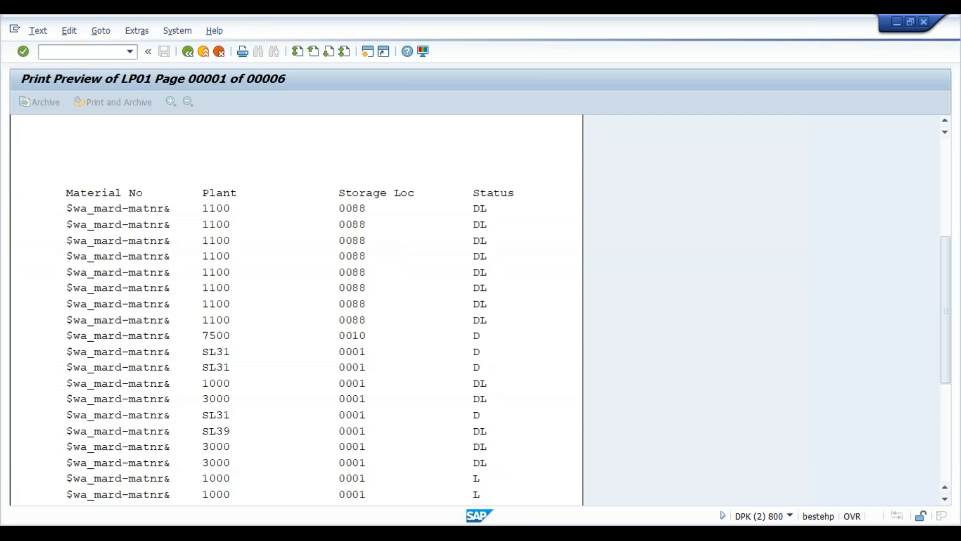
{"action": "key", "text": "Page_Down"}
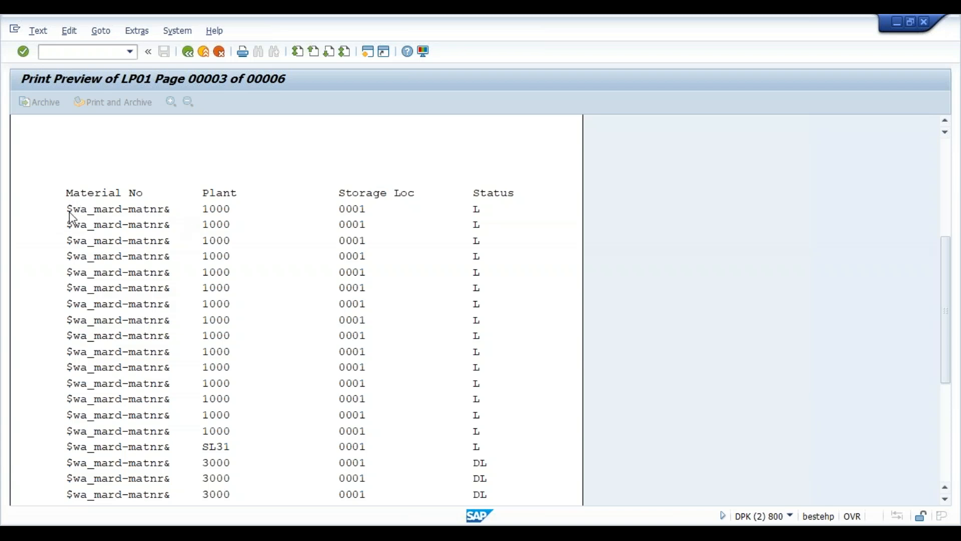
{"action": "left_click", "coordinate": [187, 52]}
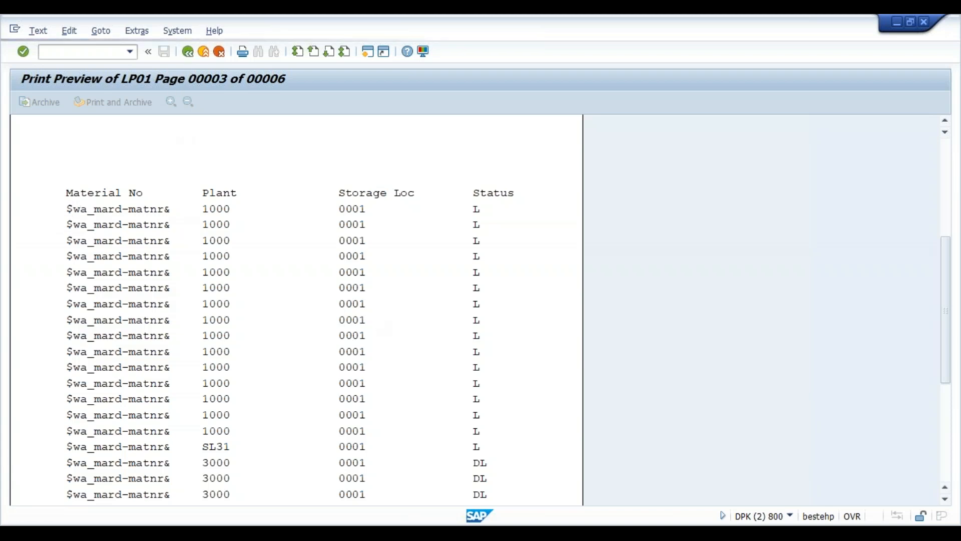
- Return from the Function Builder to the ZDXC_MARD_SF Form Builder and select text node %TEXT8
{"action": "mouse_move", "coordinate": [581, 524]}
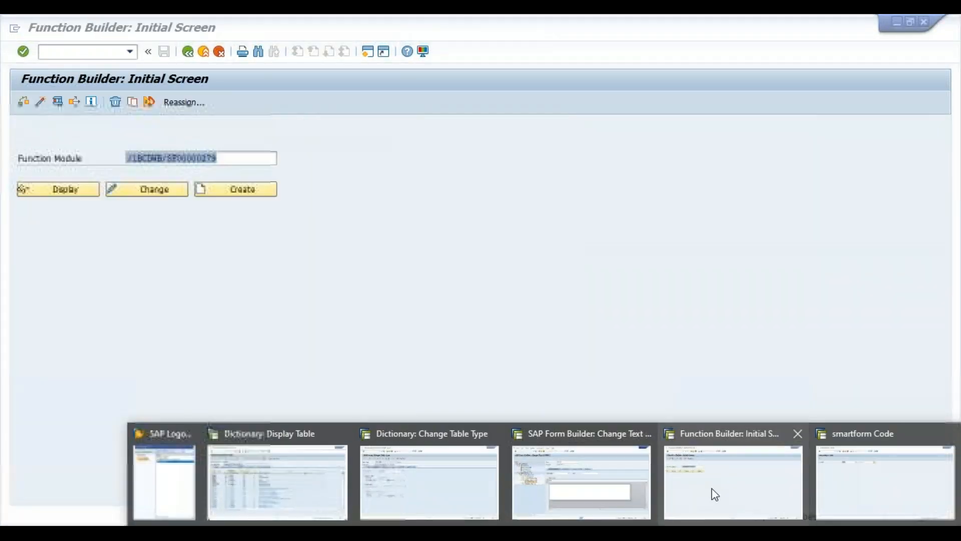
{"action": "left_click", "coordinate": [714, 493]}
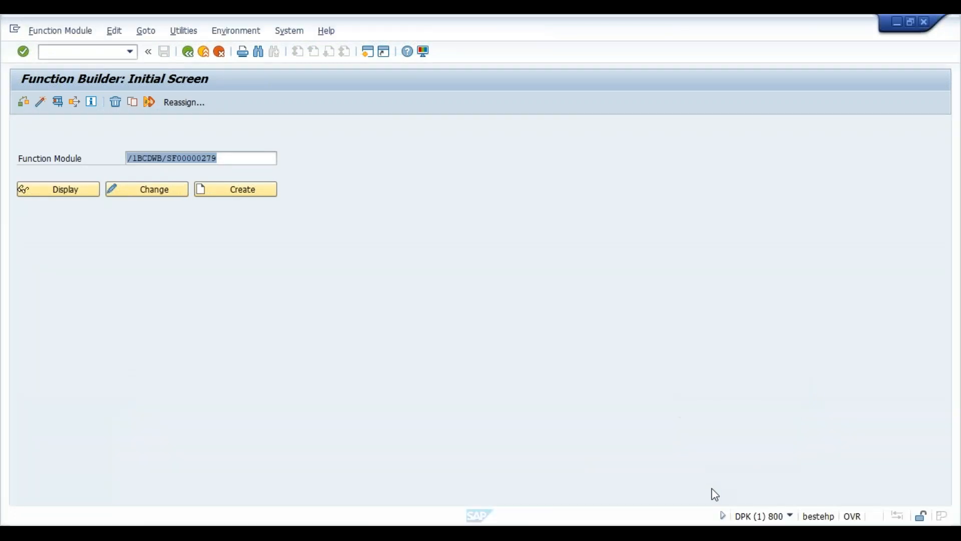
{"action": "left_click", "coordinate": [188, 52]}
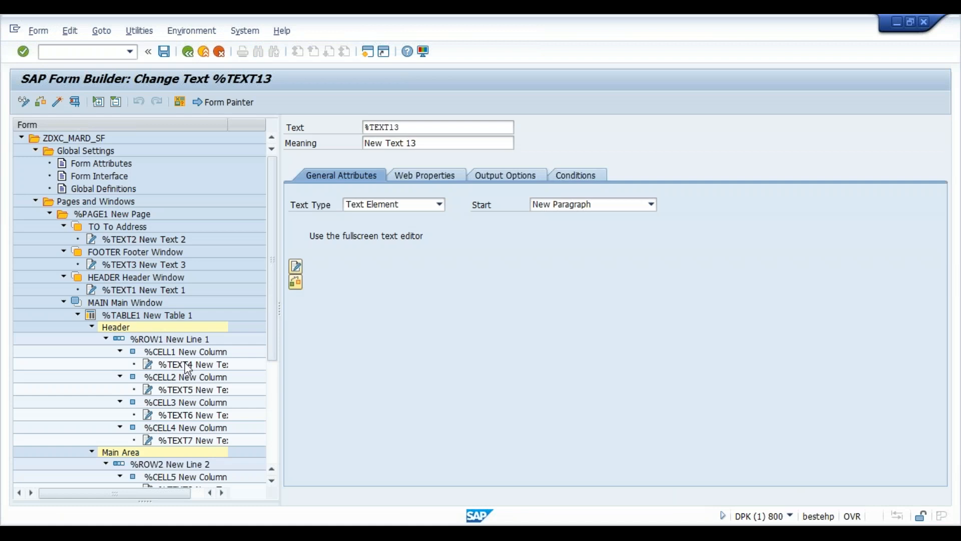
{"action": "left_click", "coordinate": [273, 481]}
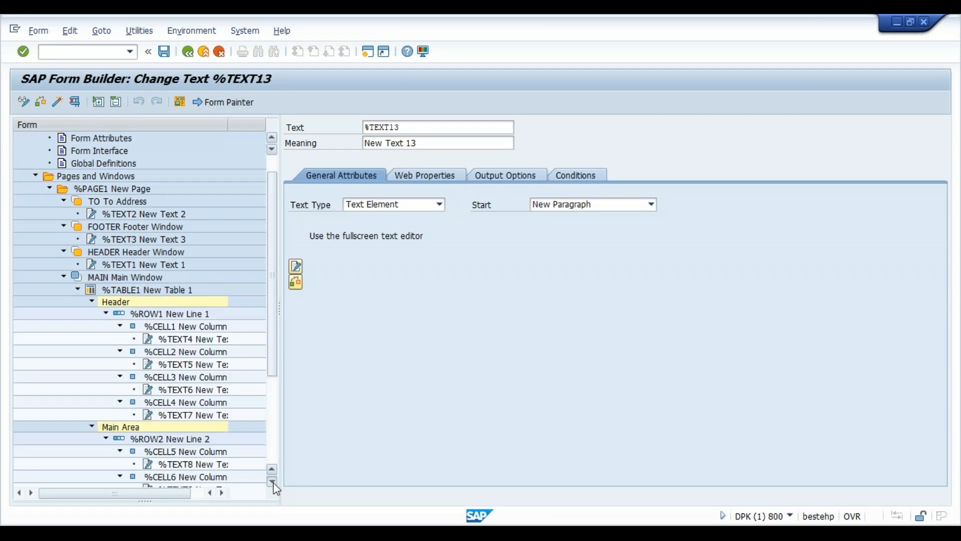
{"action": "left_click", "coordinate": [273, 481]}
{"action": "left_click", "coordinate": [273, 481]}
{"action": "left_click", "coordinate": [214, 425]}
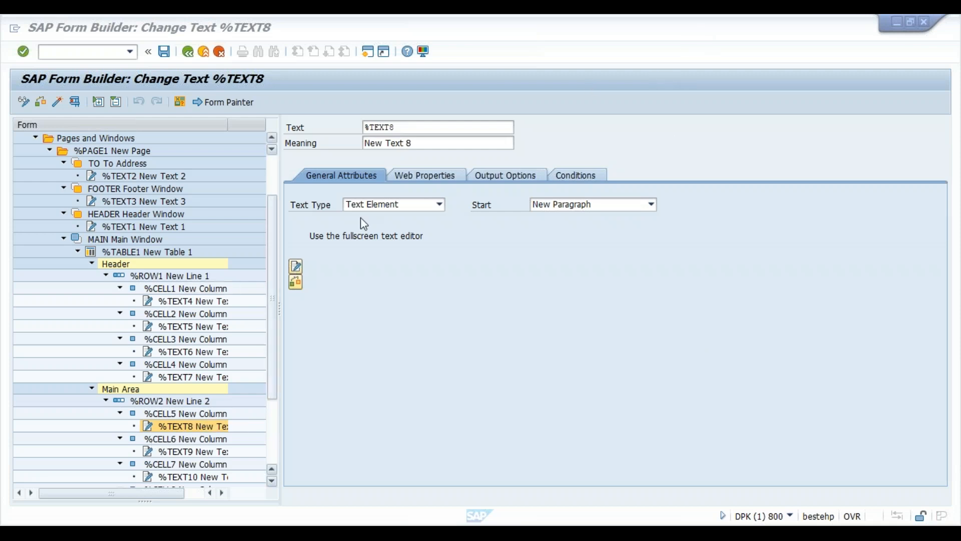
- Fix the &wa_mard-matnr& field in %TEXT8, activate the form, and open New Table 1
{"action": "left_click", "coordinate": [299, 263]}
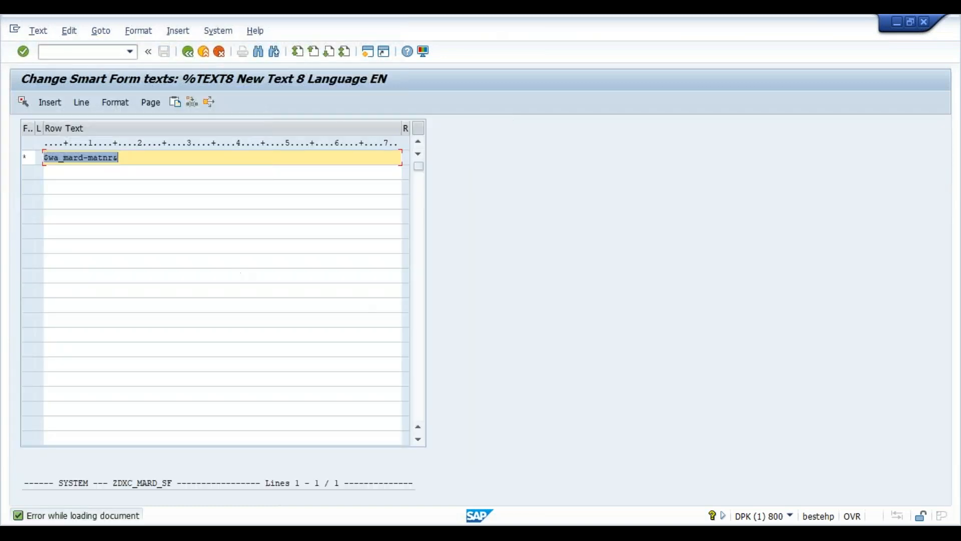
{"action": "left_click", "coordinate": [49, 159]}
{"action": "key", "text": "Delete"}
{"action": "type", "text": "&"}
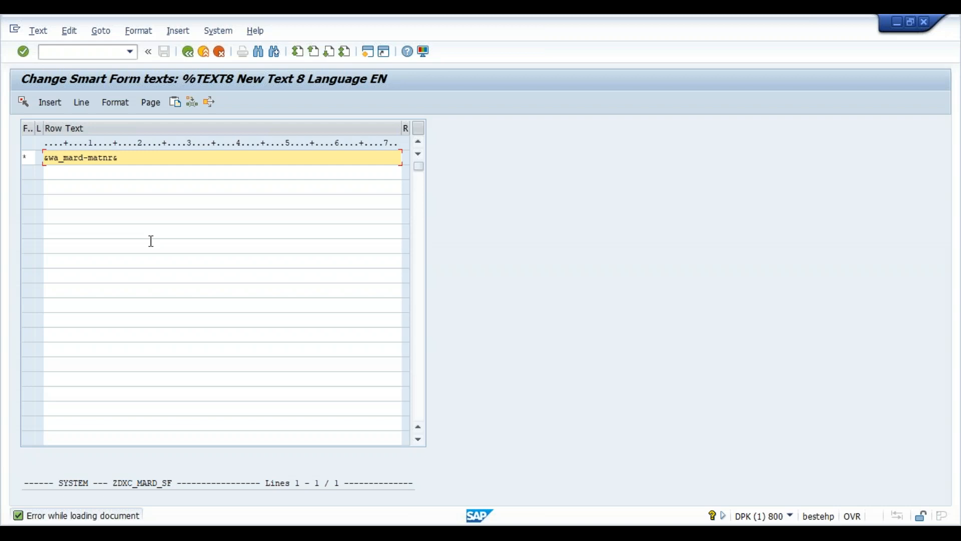
{"action": "left_click", "coordinate": [188, 52]}
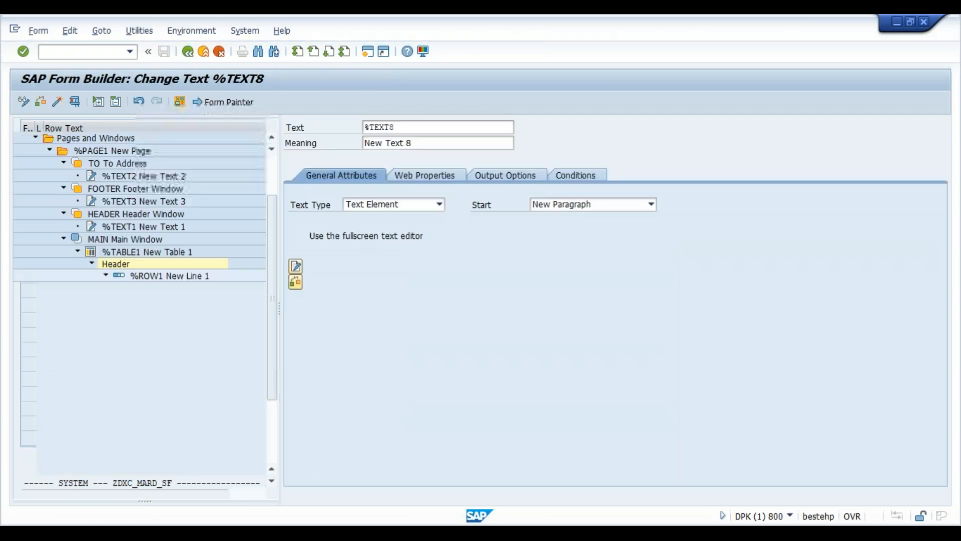
{"action": "left_click", "coordinate": [58, 104]}
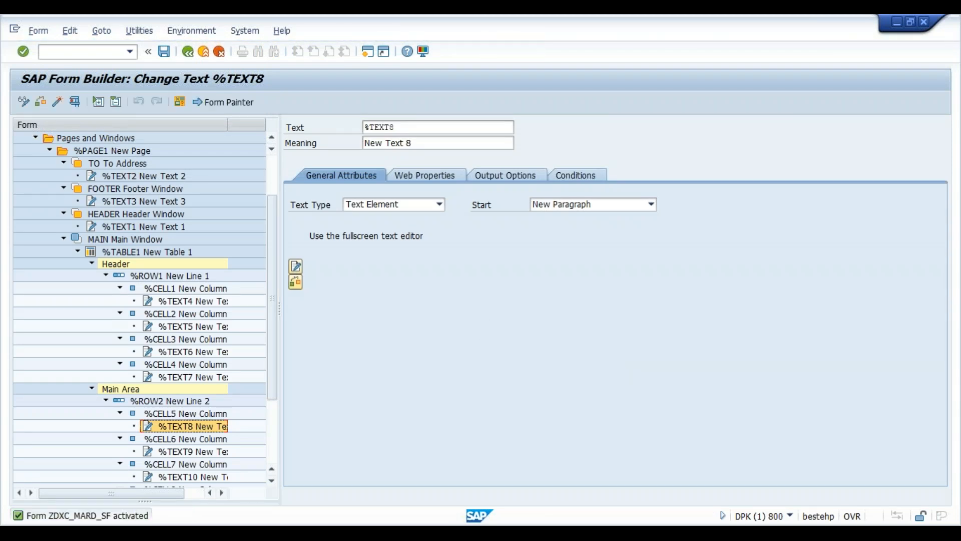
{"action": "left_click", "coordinate": [161, 250]}
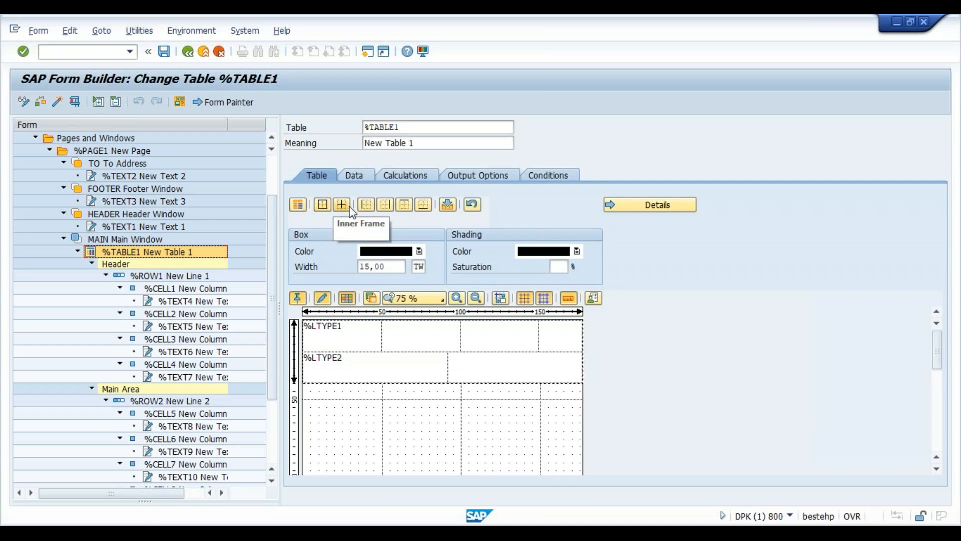
- Give New Table 1 outer and inner frame lines by applying a framed table pattern
{"action": "left_click", "coordinate": [323, 205]}
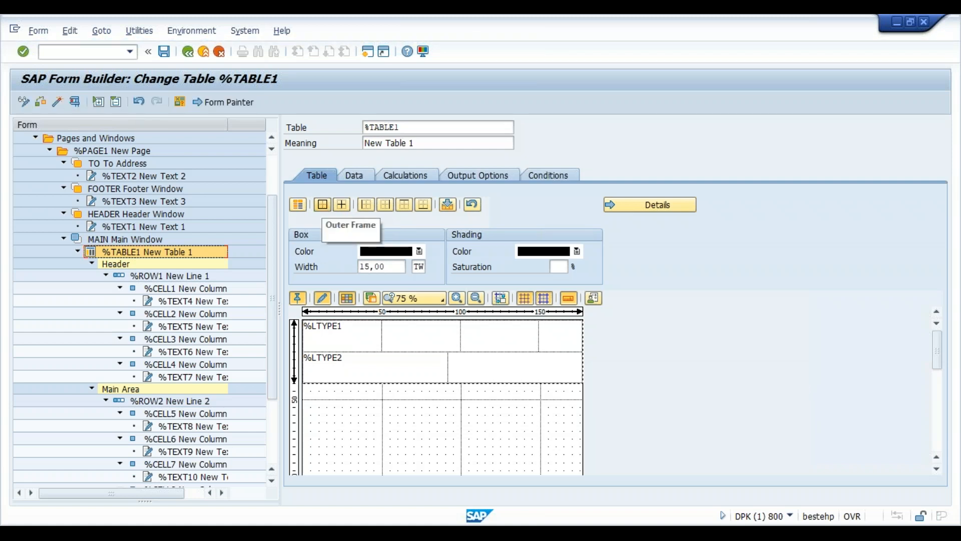
{"action": "left_click", "coordinate": [315, 207]}
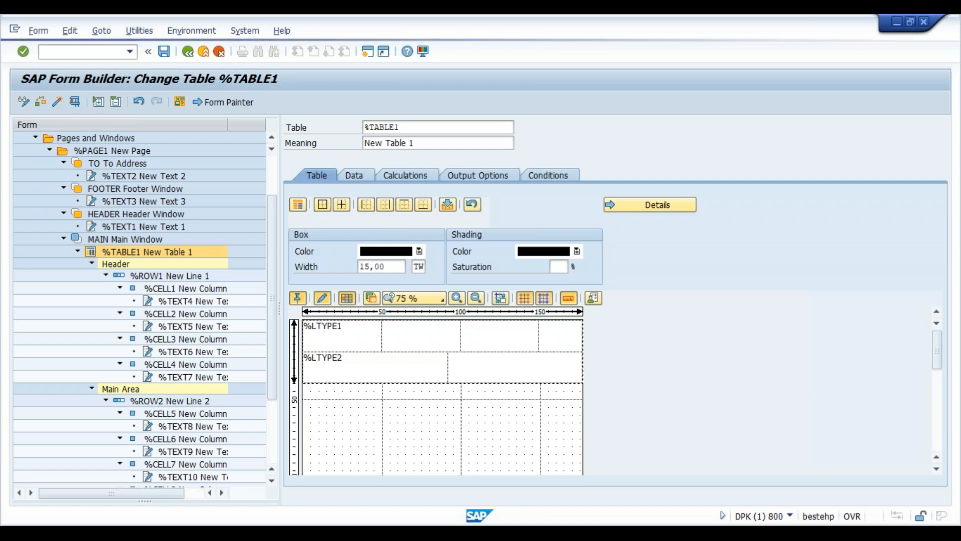
{"action": "left_click", "coordinate": [301, 203]}
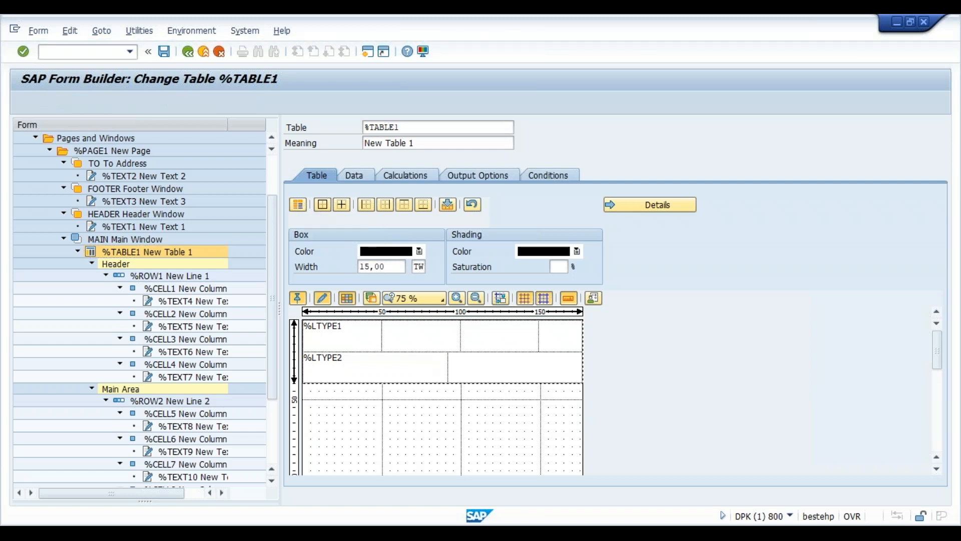
{"action": "left_click", "coordinate": [153, 372]}
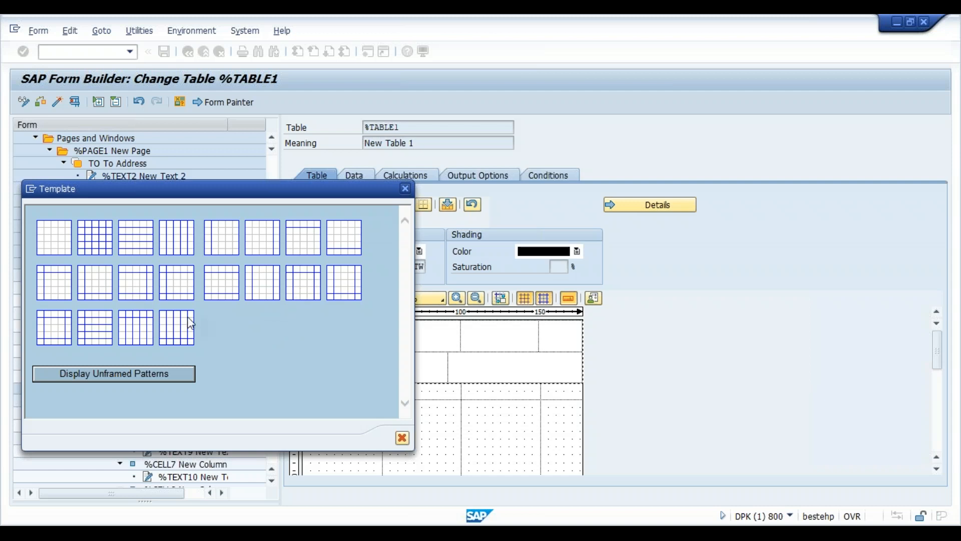
{"action": "left_click", "coordinate": [138, 326]}
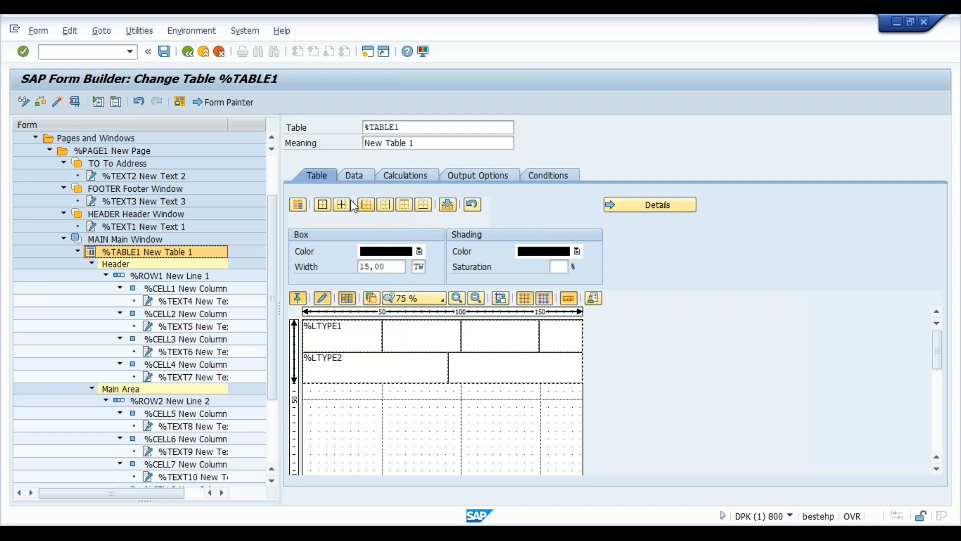
- Close the pattern templates without changes and regenerate the Smart Form
{"action": "left_click", "coordinate": [297, 205]}
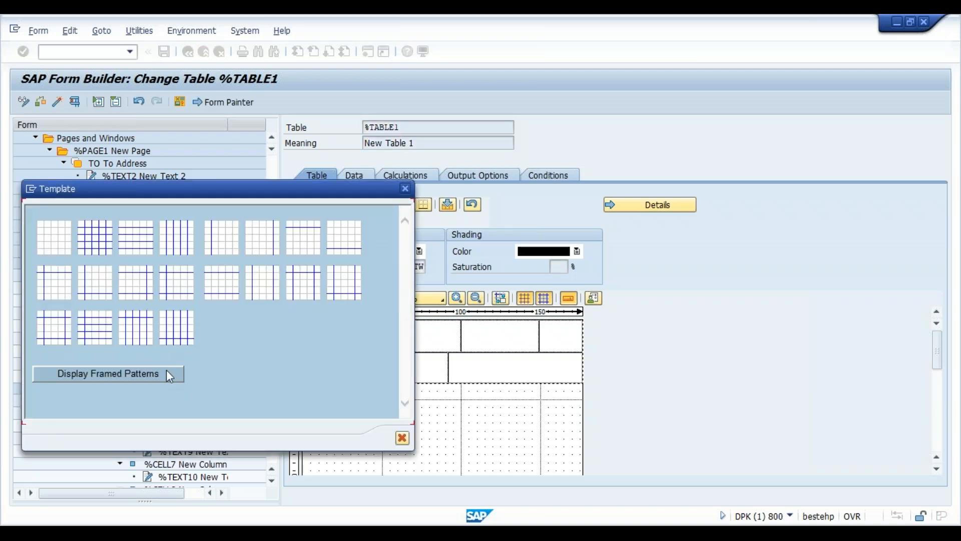
{"action": "left_click", "coordinate": [404, 188]}
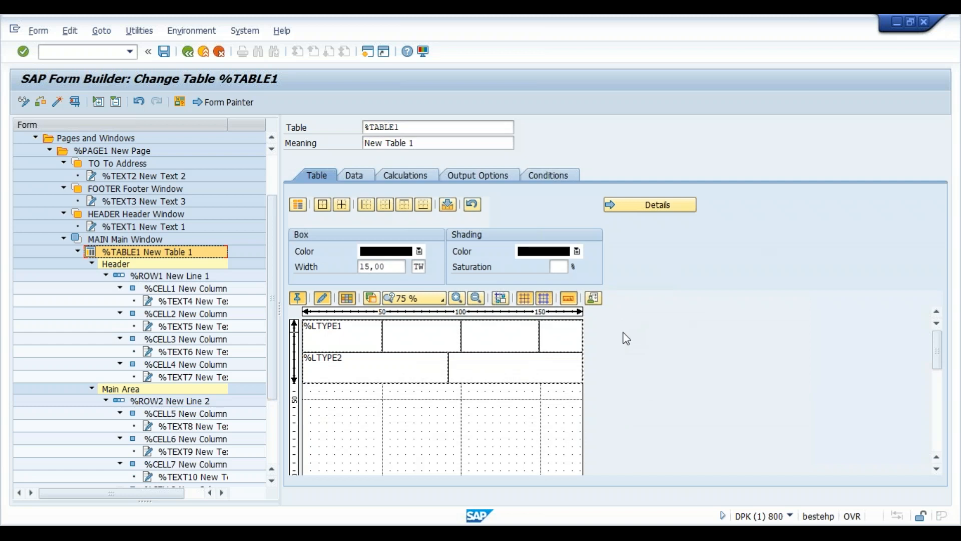
{"action": "left_click", "coordinate": [56, 102]}
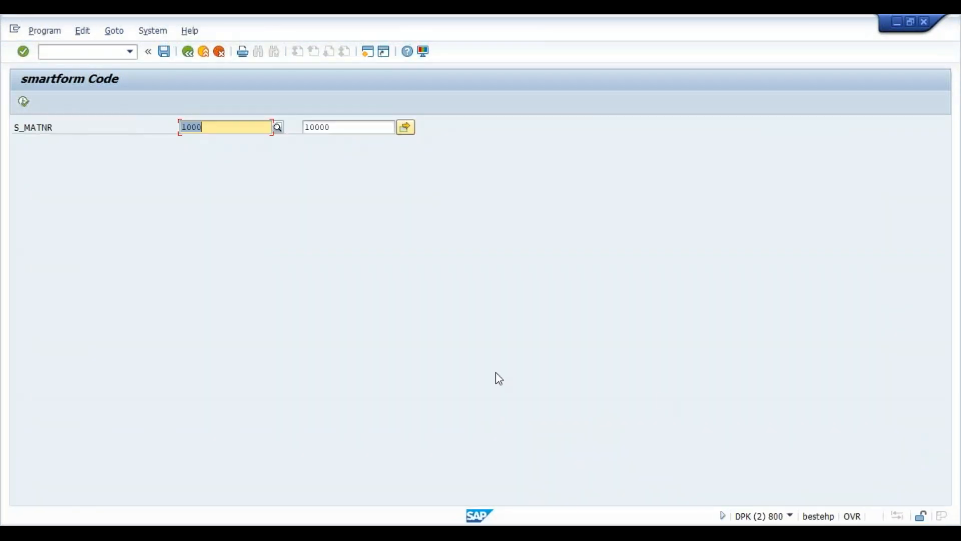
- Rerun the driver report for materials 1000 to 10000 and open its LP01 print preview
{"action": "left_click", "coordinate": [188, 52]}
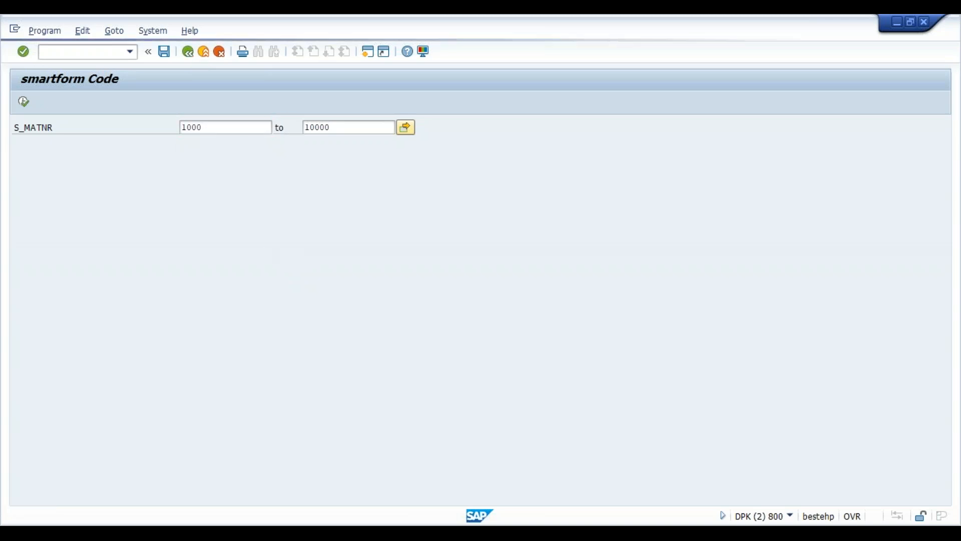
{"action": "left_click", "coordinate": [171, 104]}
{"action": "type", "text": "1000"}
{"action": "key", "text": "Return"}
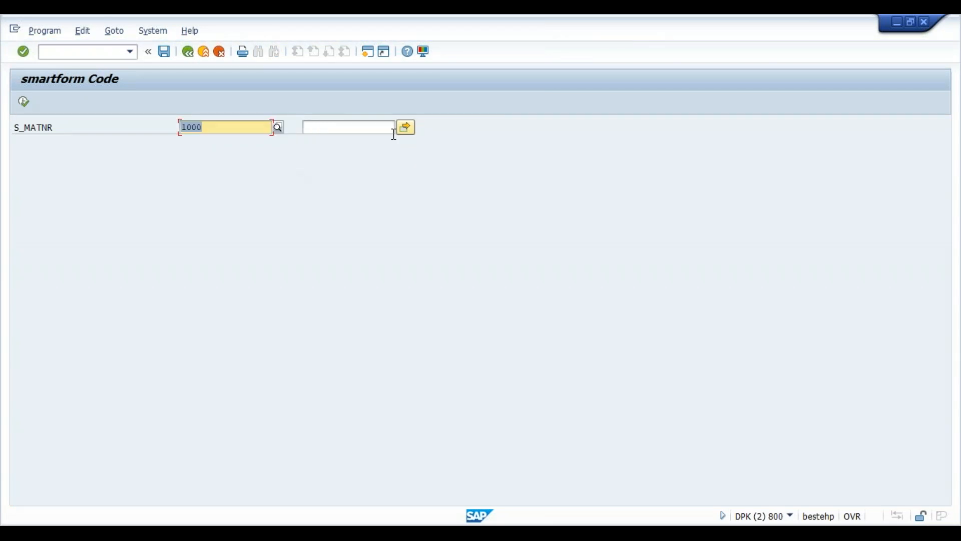
{"action": "left_click", "coordinate": [377, 131]}
{"action": "type", "text": "10000"}
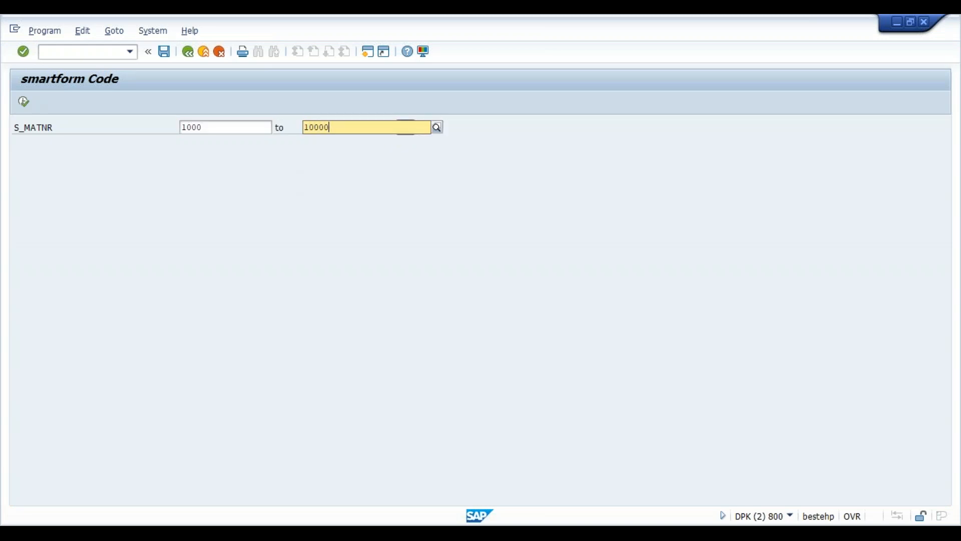
{"action": "left_click", "coordinate": [23, 103]}
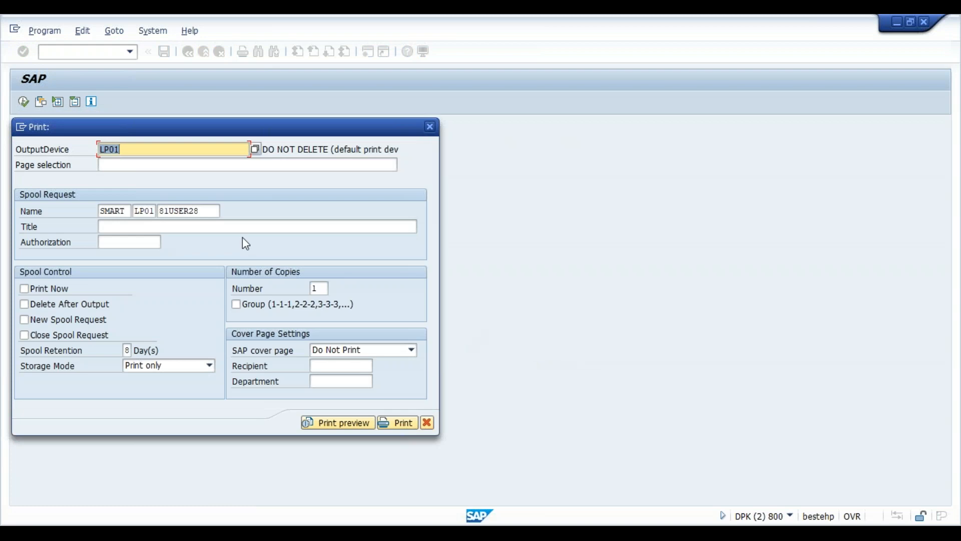
{"action": "left_click", "coordinate": [332, 423]}
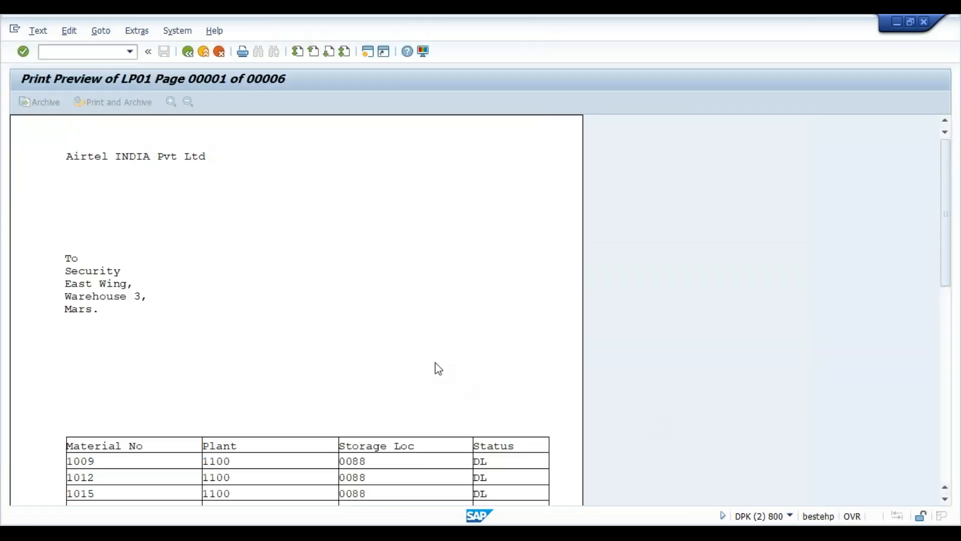
- Page through preview pages 1 to 6, then go back twice to the ZDXC_MARD_SF1 source
{"action": "scroll", "coordinate": [439, 369], "scroll_direction": "down", "scroll_amount": 5}
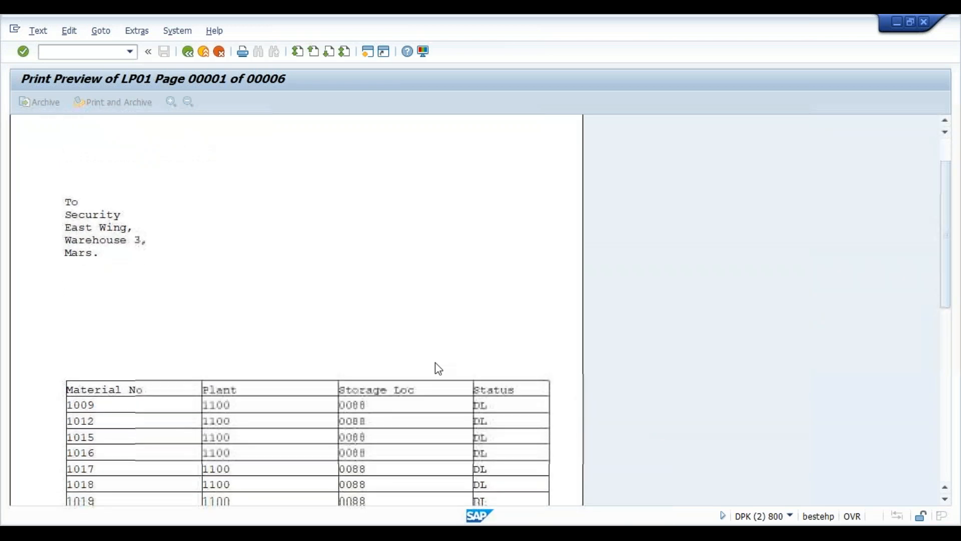
{"action": "scroll", "coordinate": [439, 368], "scroll_direction": "down", "scroll_amount": 5}
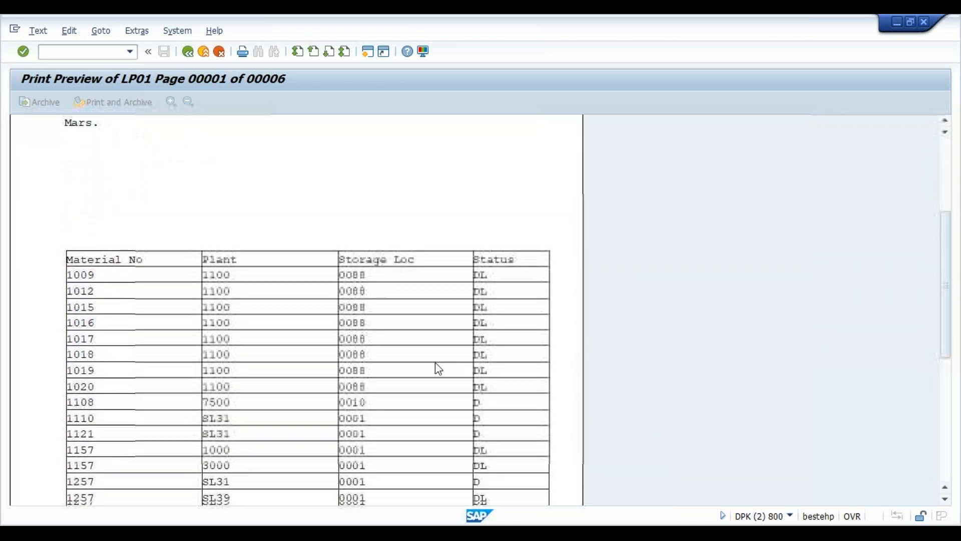
{"action": "scroll", "coordinate": [438, 369], "scroll_direction": "down", "scroll_amount": 4}
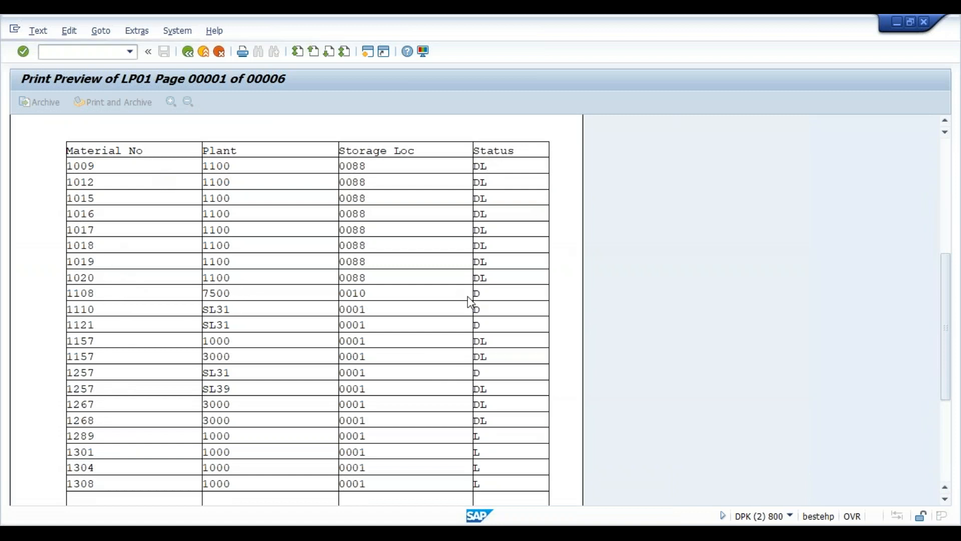
{"action": "scroll", "coordinate": [470, 302], "scroll_direction": "down", "scroll_amount": 2}
{"action": "scroll", "coordinate": [470, 302], "scroll_direction": "down", "scroll_amount": 2}
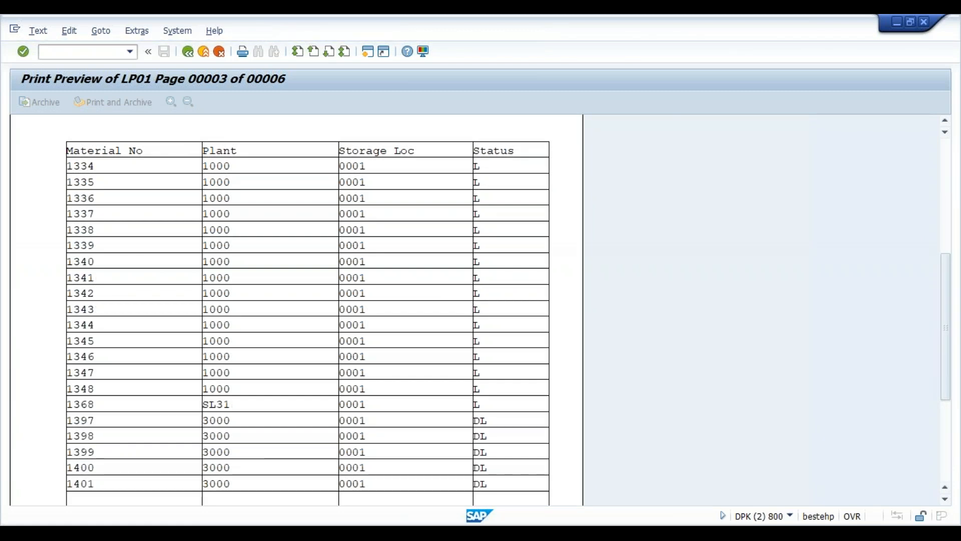
{"action": "scroll", "coordinate": [308, 320], "scroll_direction": "down", "scroll_amount": 2}
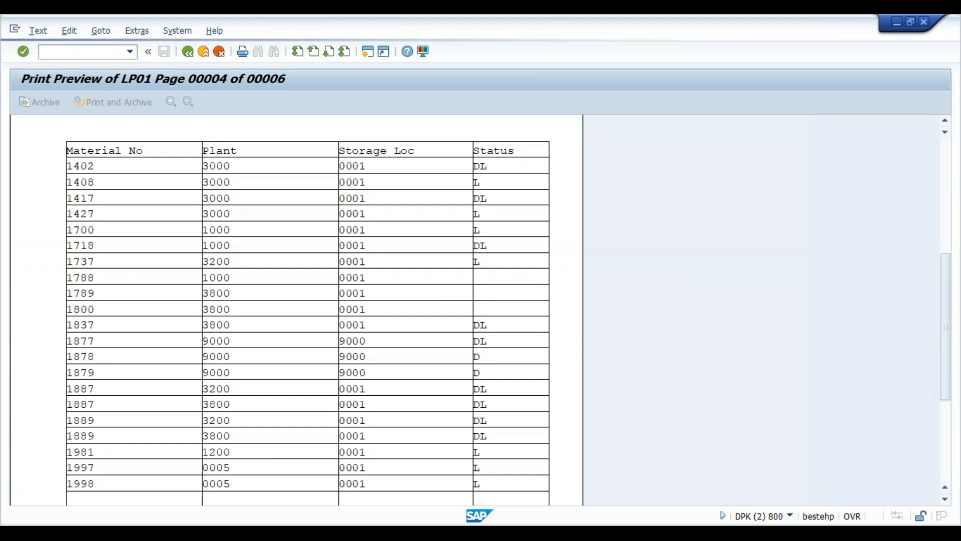
{"action": "scroll", "coordinate": [308, 321], "scroll_direction": "down", "scroll_amount": 2}
{"action": "scroll", "coordinate": [308, 320], "scroll_direction": "down", "scroll_amount": 2}
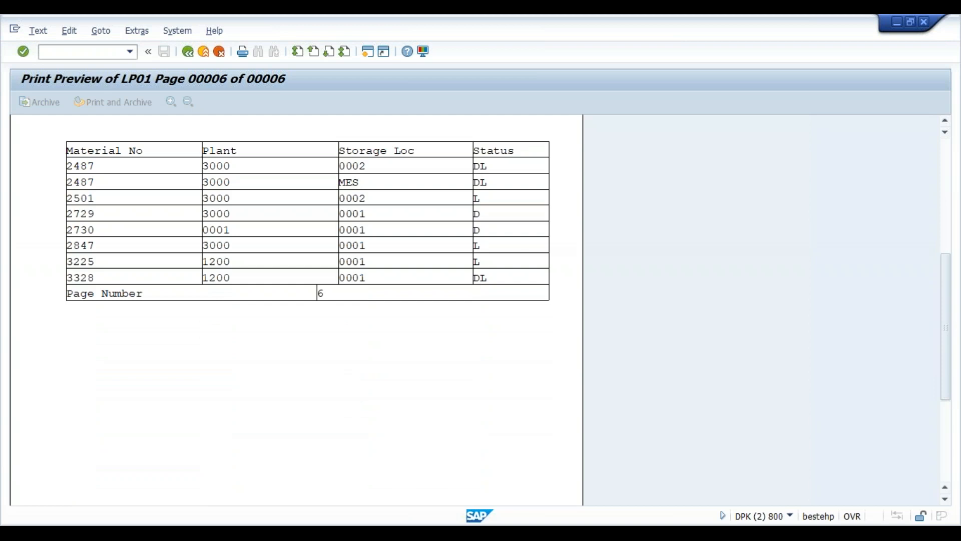
{"action": "left_click", "coordinate": [189, 52]}
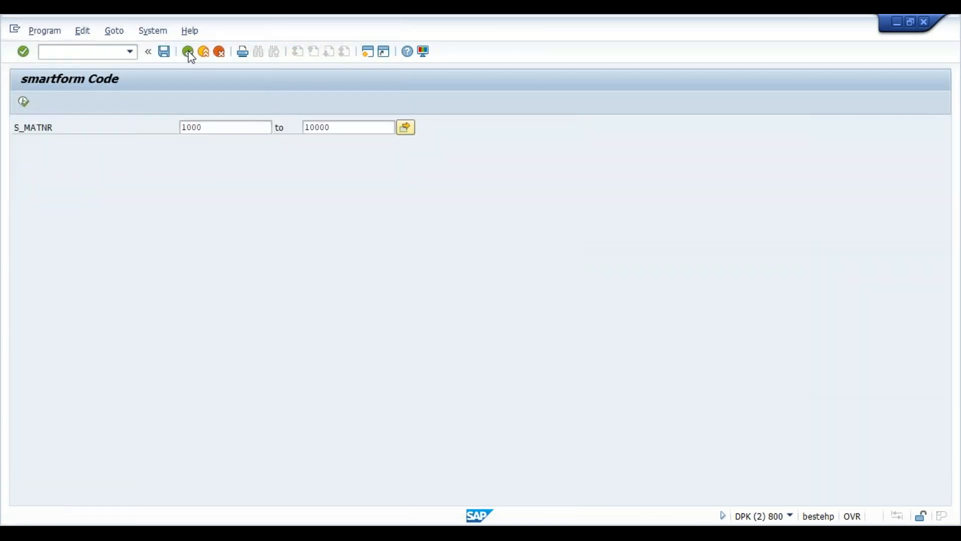
{"action": "left_click", "coordinate": [188, 51]}
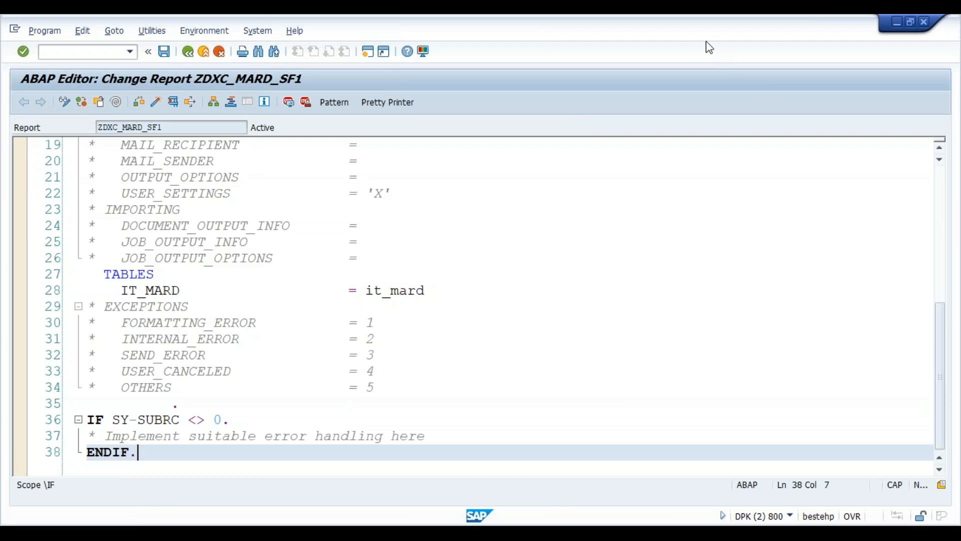
- Refocus the ZDXC_MARD_SF1 source and move back to the top of the code
{"action": "left_click", "coordinate": [586, 371]}
{"action": "left_click", "coordinate": [186, 457]}
{"action": "key", "text": "Up"}
{"action": "key", "text": "Up"}
{"action": "key", "text": "Up"}
{"action": "key", "text": "Up"}
{"action": "key", "text": "Up"}
{"action": "key", "text": "Up"}
{"action": "key", "text": "Up"}
{"action": "key", "text": "Up"}
{"action": "key", "text": "Up"}
{"action": "key", "text": "Up"}
{"action": "key", "text": "Up"}
{"action": "key", "text": "Up"}
{"action": "key", "text": "Up"}
{"action": "key", "text": "Up"}
{"action": "key", "text": "Up"}
{"action": "key", "text": "Up"}
{"action": "key", "text": "Up"}
{"action": "key", "text": "Up"}
{"action": "key", "text": "Up"}
{"action": "key", "text": "Up"}
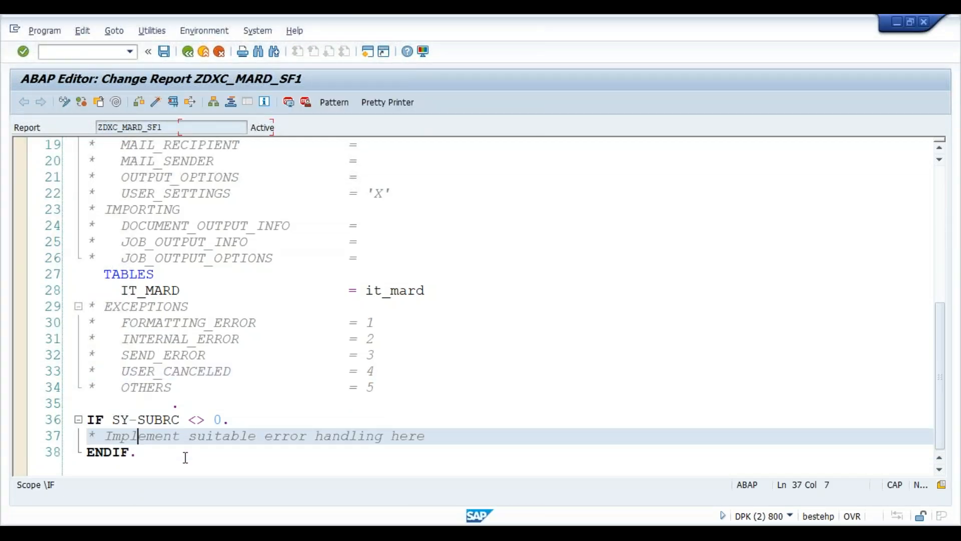
{"action": "key", "text": "Down"}
{"action": "key", "text": "Down"}
{"action": "key", "text": "Down"}
{"action": "key", "text": "Down"}
{"action": "key", "text": "Down"}
{"action": "key", "text": "Down"}
{"action": "key", "text": "Down"}
{"action": "key", "text": "Down"}
{"action": "key", "text": "Down"}
{"action": "key", "text": "Down"}
{"action": "key", "text": "Down"}
{"action": "key", "text": "Down"}
{"action": "key", "text": "Down"}
{"action": "key", "text": "Down"}
{"action": "key", "text": "Down"}
{"action": "key", "text": "Down"}
{"action": "key", "text": "Down"}
{"action": "key", "text": "Down"}
{"action": "key", "text": "Down"}
{"action": "key", "text": "Down"}
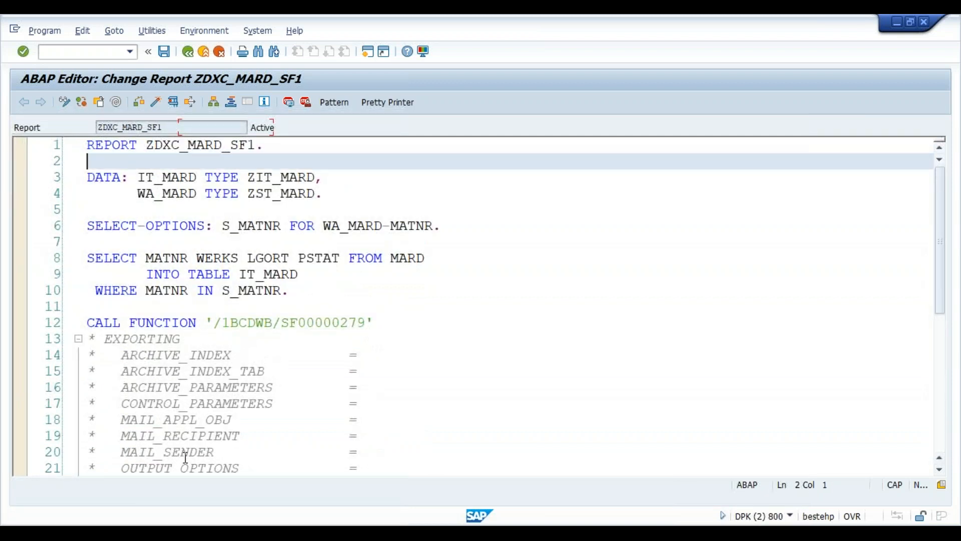
{"action": "key", "text": "Up"}
{"action": "key", "text": "Up"}
{"action": "key", "text": "Up"}
{"action": "key", "text": "Up"}
{"action": "key", "text": "Up"}
{"action": "key", "text": "Up"}
{"action": "key", "text": "Up"}
{"action": "key", "text": "Up"}
{"action": "key", "text": "Up"}
{"action": "key", "text": "Up"}
{"action": "key", "text": "Up"}
{"action": "key", "text": "Up"}
{"action": "key", "text": "Up"}
{"action": "key", "text": "Up"}
{"action": "key", "text": "Up"}
{"action": "key", "text": "Up"}
{"action": "key", "text": "Up"}
{"action": "key", "text": "Up"}
{"action": "key", "text": "Up"}
{"action": "key", "text": "Up"}
{"action": "key", "text": "Up"}
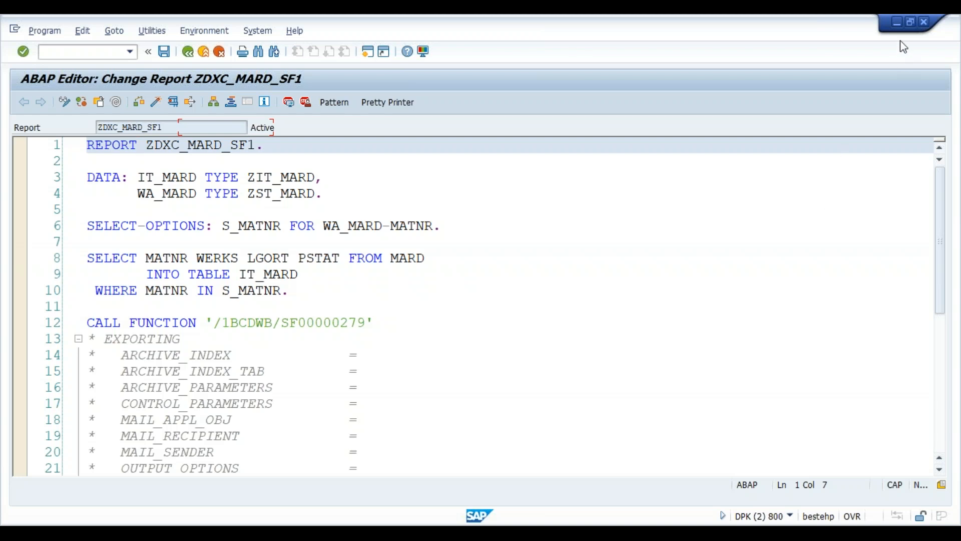
- Switch to the Smart Forms session and open form ZDXC_MARD_SF in the Form Builder
{"action": "key", "text": "alt+Tab"}
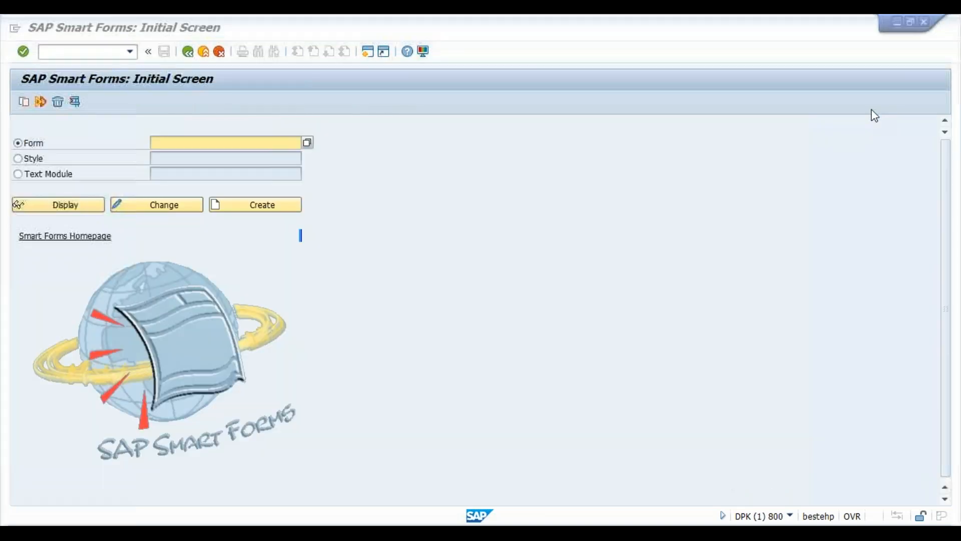
{"action": "left_click", "coordinate": [211, 144]}
{"action": "key", "text": "Down"}
{"action": "key", "text": "Down"}
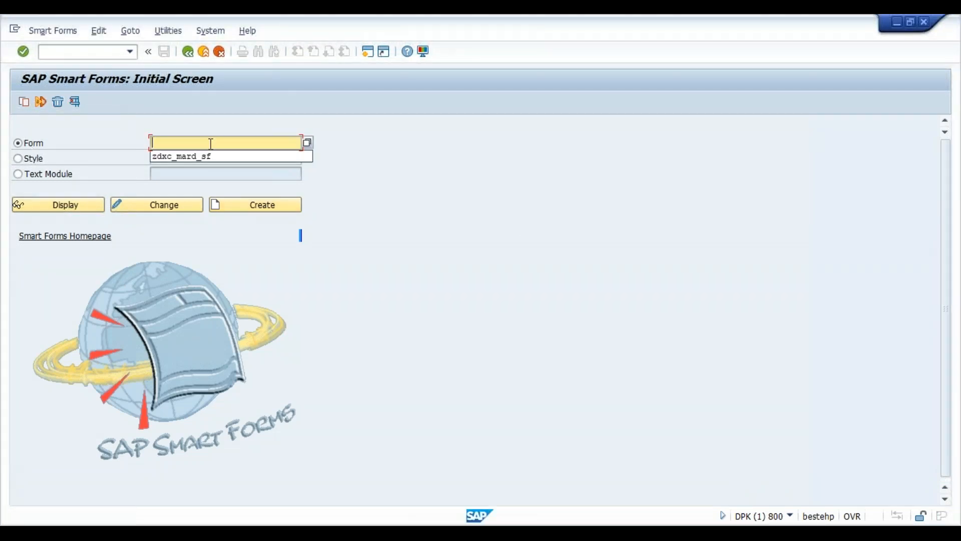
{"action": "key", "text": "Return"}
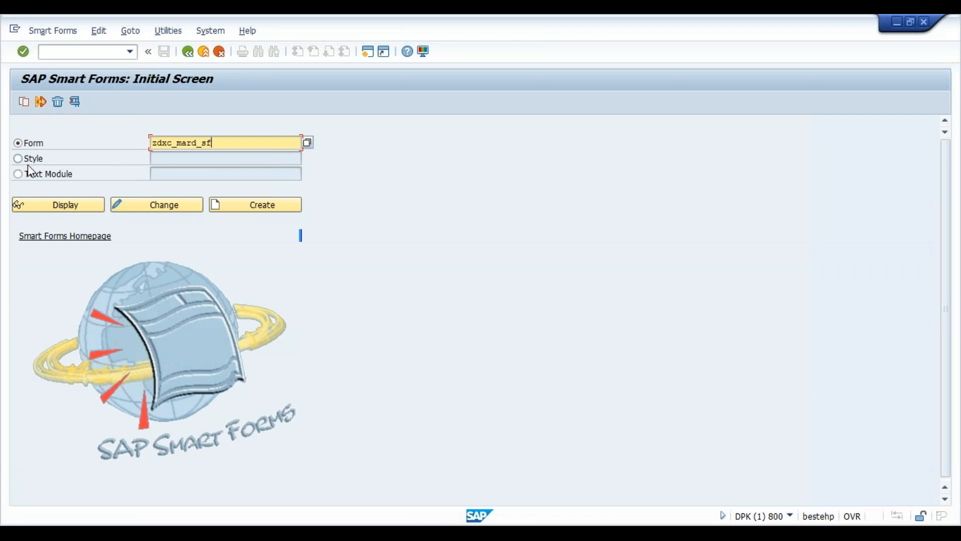
{"action": "left_click", "coordinate": [185, 213]}
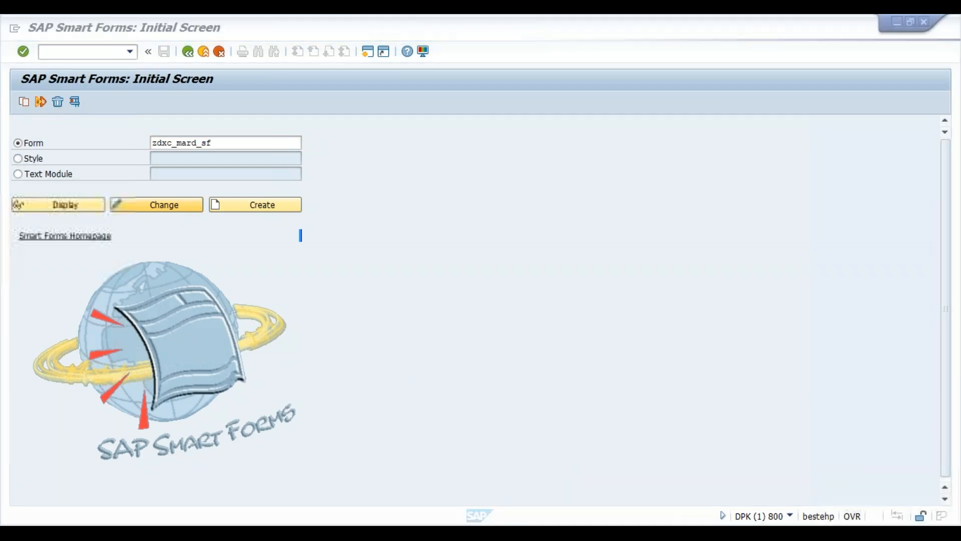
- Enter /ose38 from the Form Builder to reach the ABAP Editor initial screen
{"action": "mouse_move", "coordinate": [640, 533]}
{"action": "left_click", "coordinate": [672, 490]}
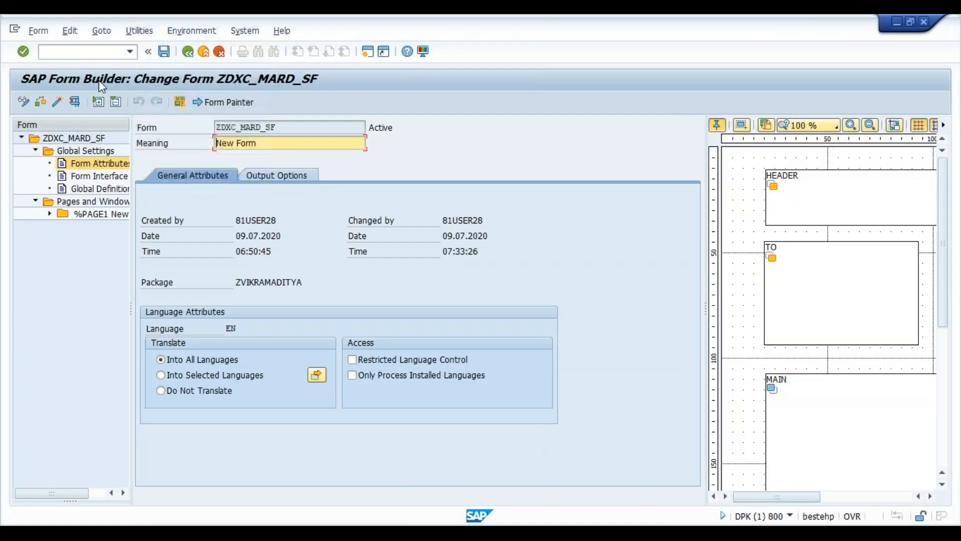
{"action": "left_click", "coordinate": [89, 52]}
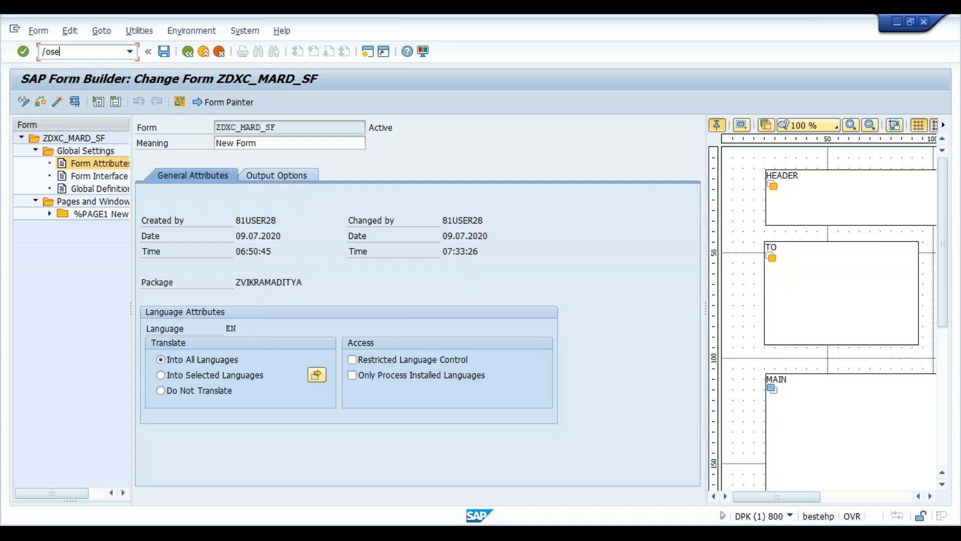
{"action": "key", "text": "Return"}
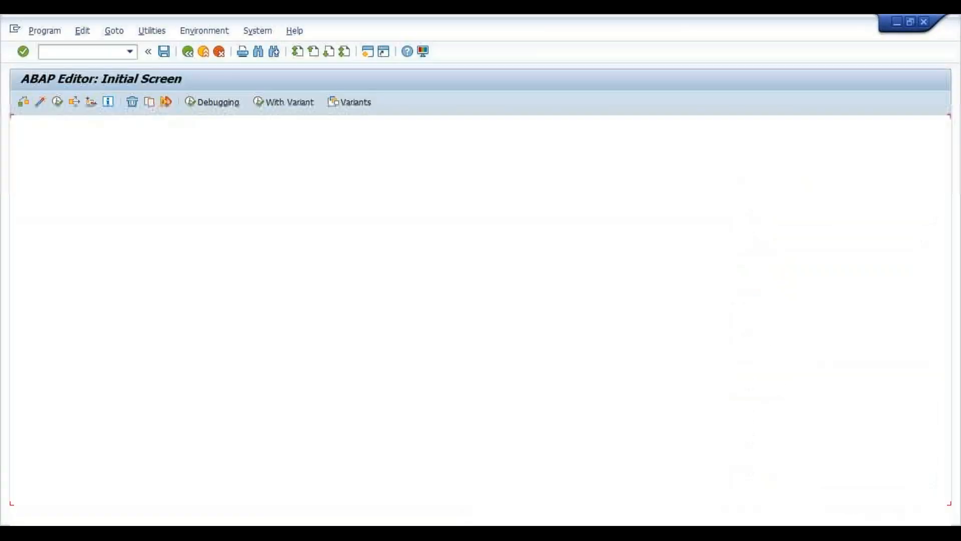
- Run ZDXC_MARD_SF1 and enter the material range 1000 to 10000
{"action": "key", "text": "Down"}
{"action": "key", "text": "Return"}
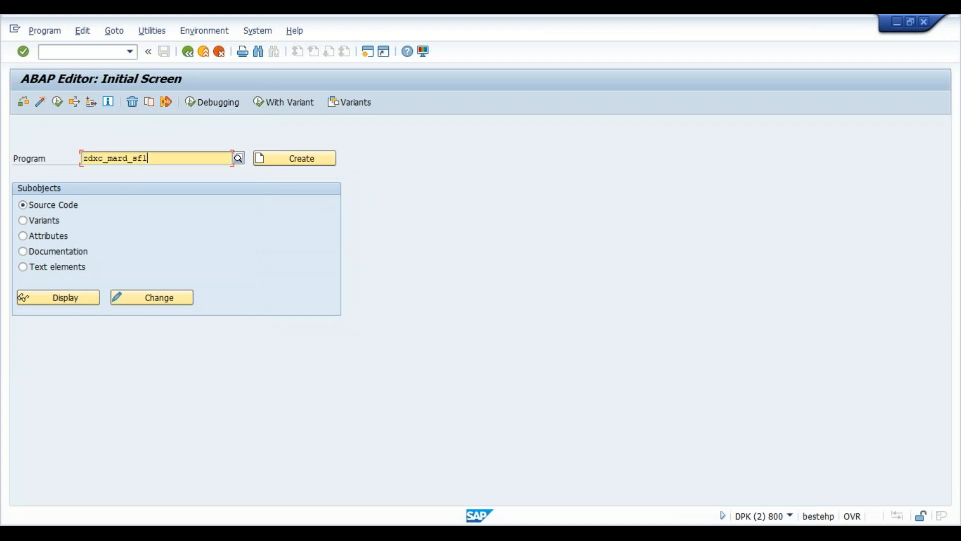
{"action": "left_click", "coordinate": [57, 102]}
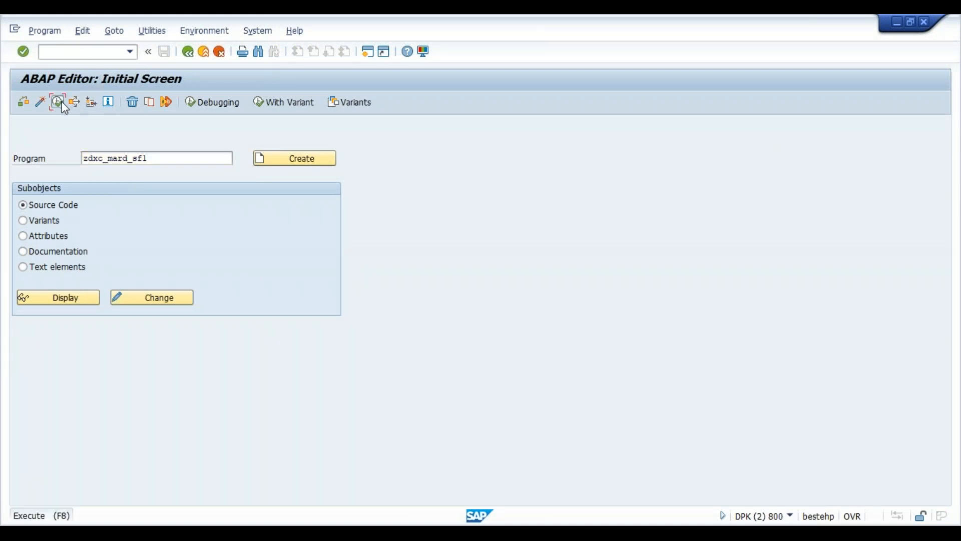
{"action": "type", "text": "1000"}
{"action": "key", "text": "Tab"}
{"action": "type", "text": "10"}
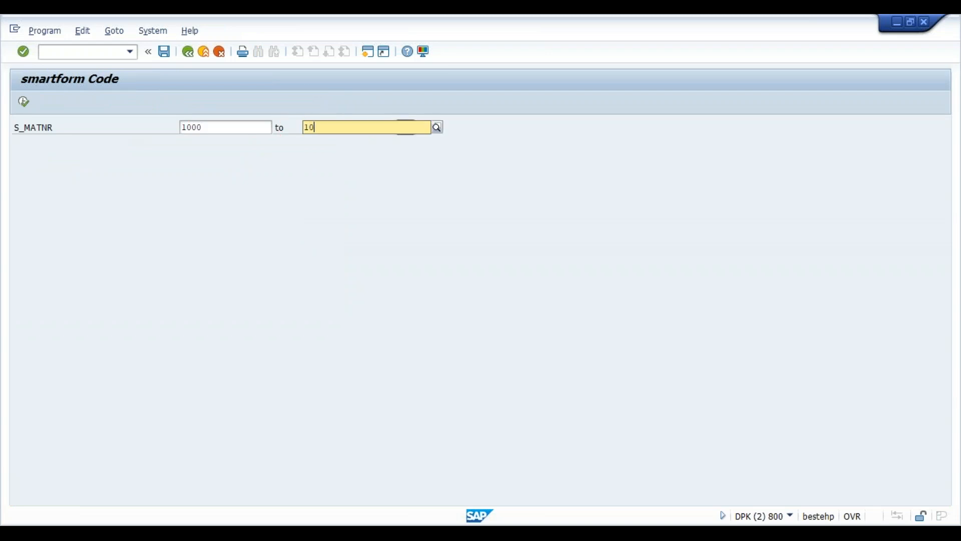
{"action": "left_click", "coordinate": [22, 103]}
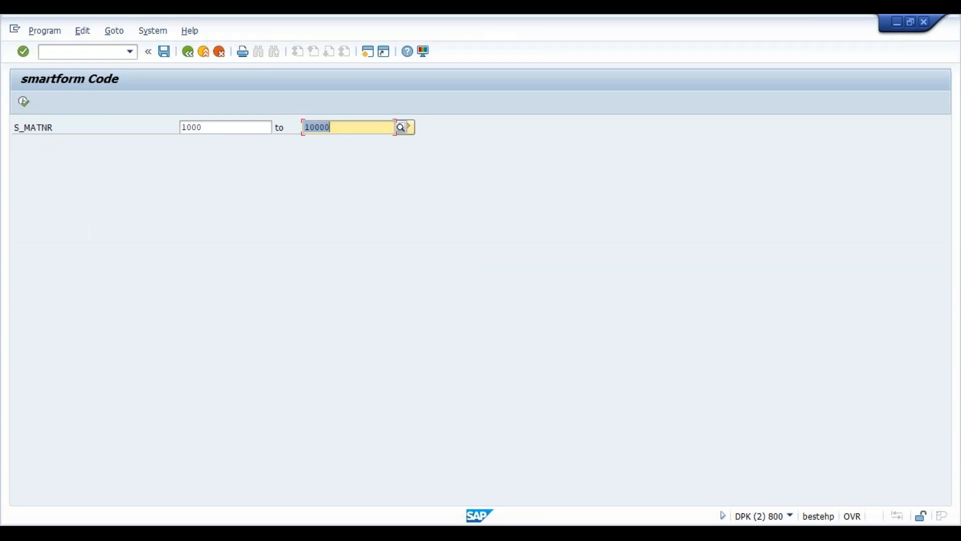
- Generate the form output and scroll through its LP01 print preview
{"action": "left_click", "coordinate": [23, 102]}
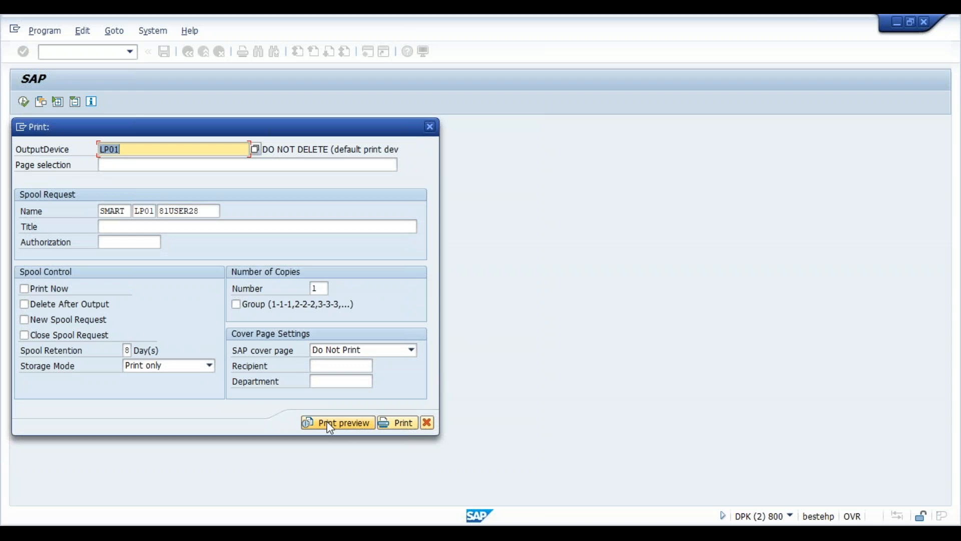
{"action": "left_click", "coordinate": [330, 425]}
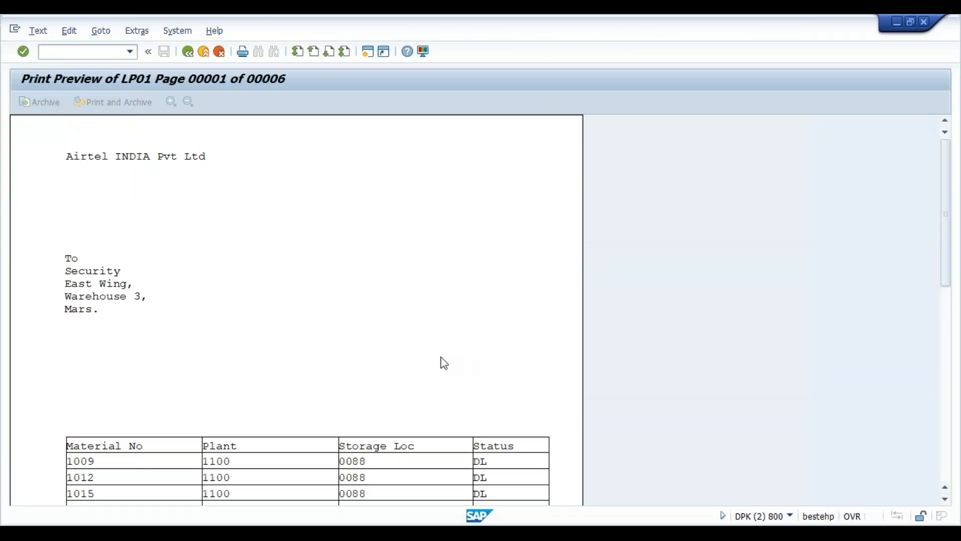
{"action": "scroll", "coordinate": [444, 362], "scroll_direction": "down", "scroll_amount": 1}
{"action": "scroll", "coordinate": [444, 363], "scroll_direction": "down", "scroll_amount": 5}
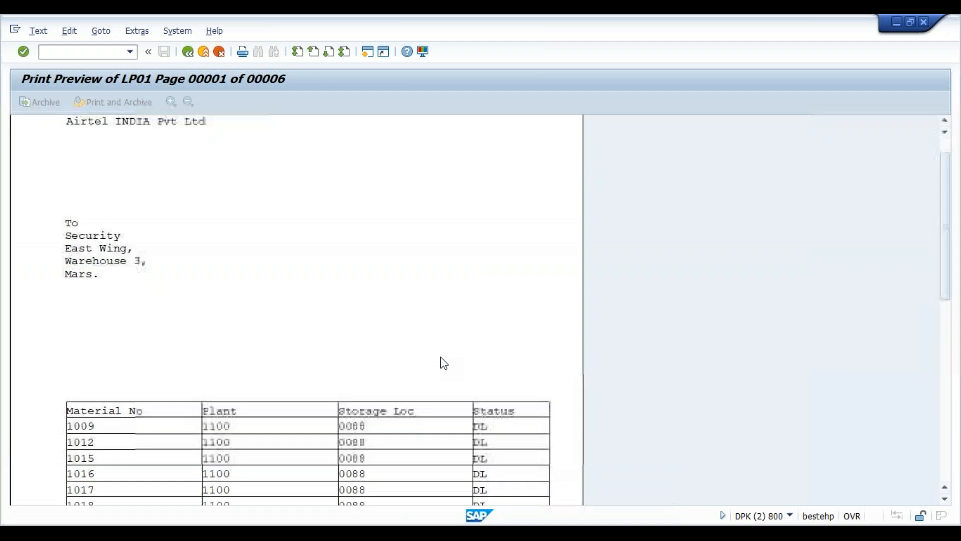
{"action": "scroll", "coordinate": [444, 363], "scroll_direction": "down", "scroll_amount": 2}
{"action": "scroll", "coordinate": [444, 363], "scroll_direction": "up", "scroll_amount": 3}
{"action": "scroll", "coordinate": [444, 363], "scroll_direction": "up", "scroll_amount": 6}
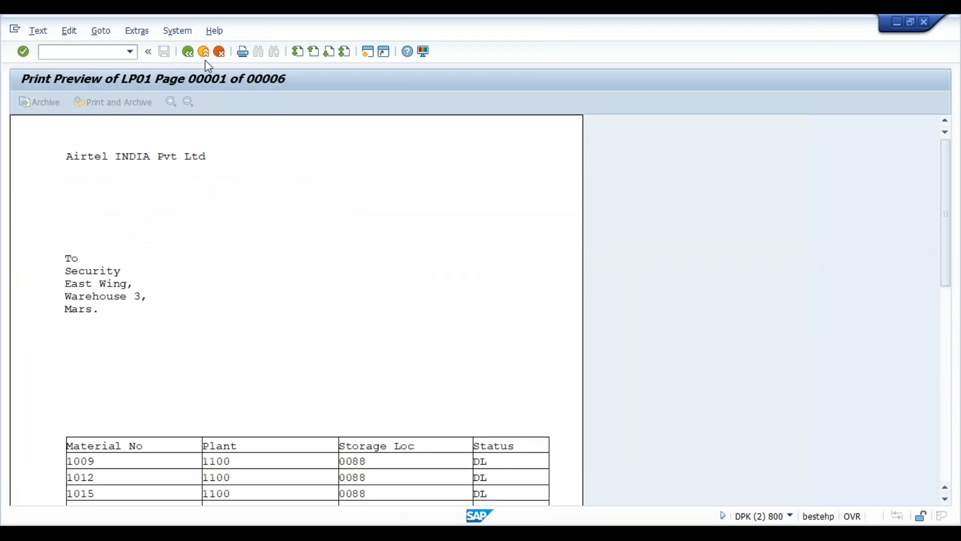
{"action": "left_click", "coordinate": [190, 53]}
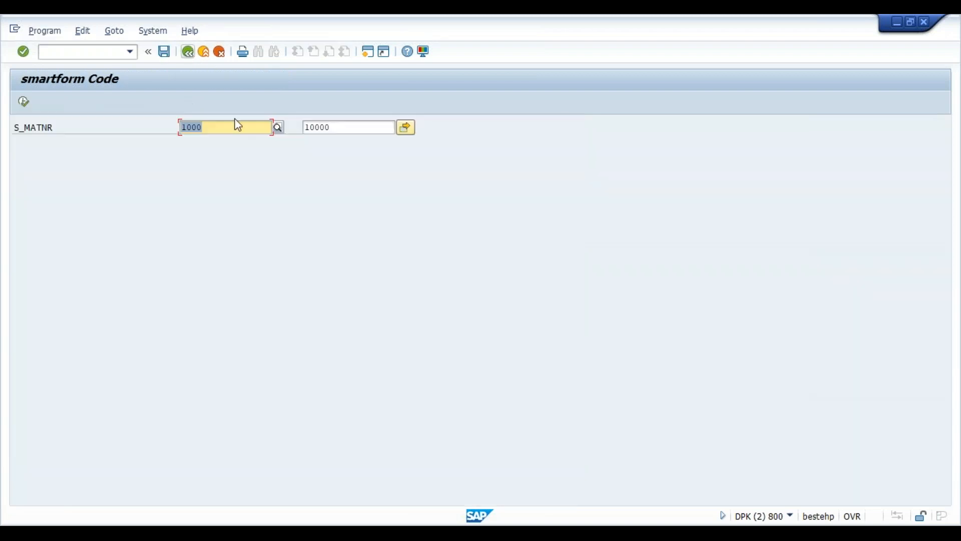
{"action": "left_click", "coordinate": [191, 58]}
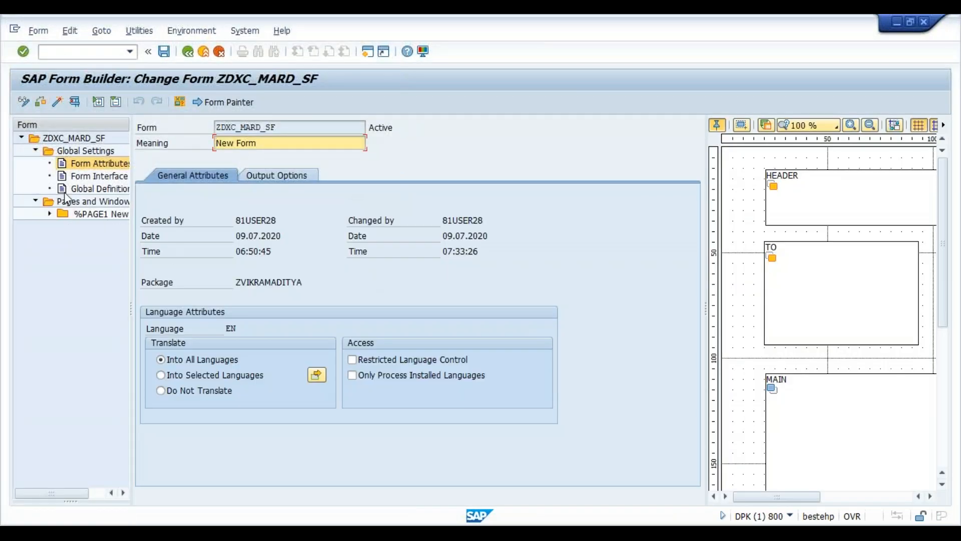
{"action": "left_click", "coordinate": [271, 176]}
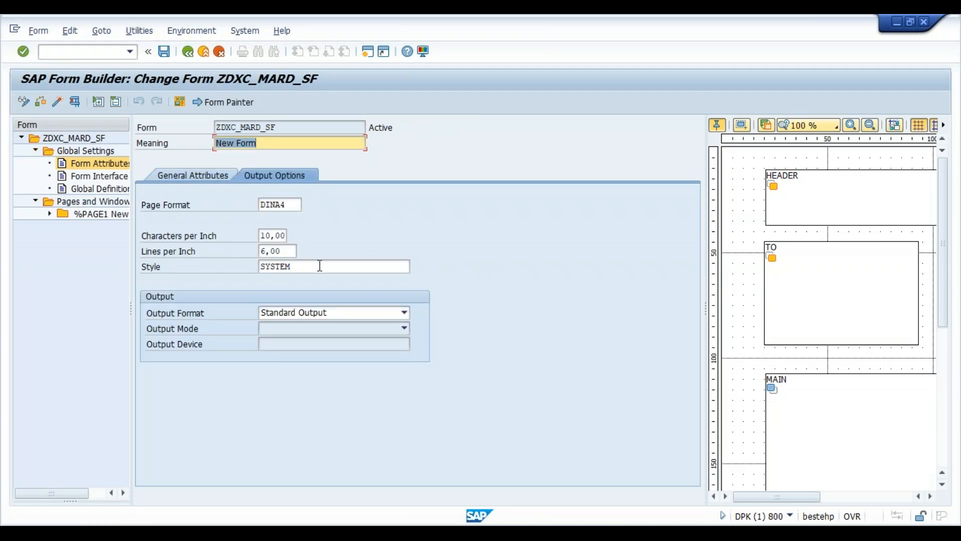
{"action": "left_click", "coordinate": [320, 265]}
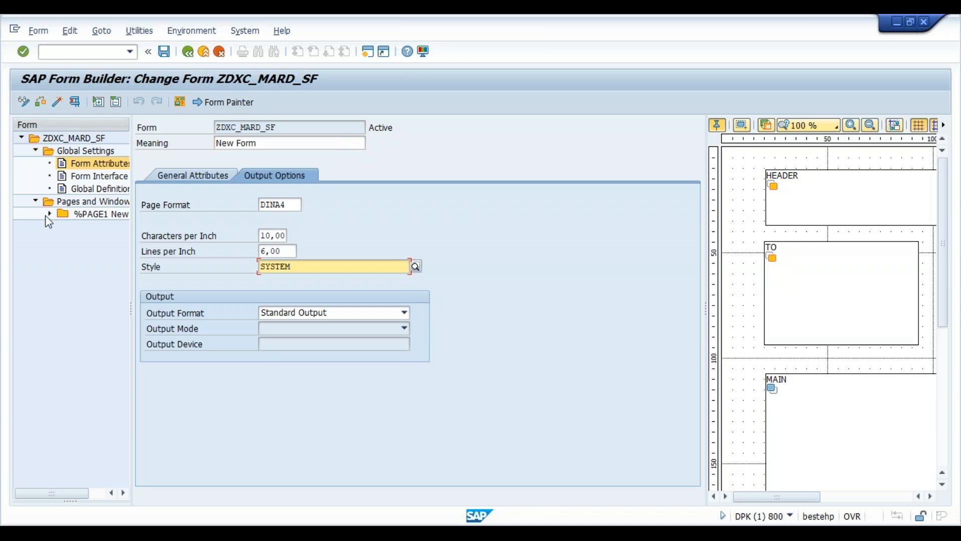
{"action": "left_click", "coordinate": [50, 213]}
{"action": "left_click", "coordinate": [64, 251]}
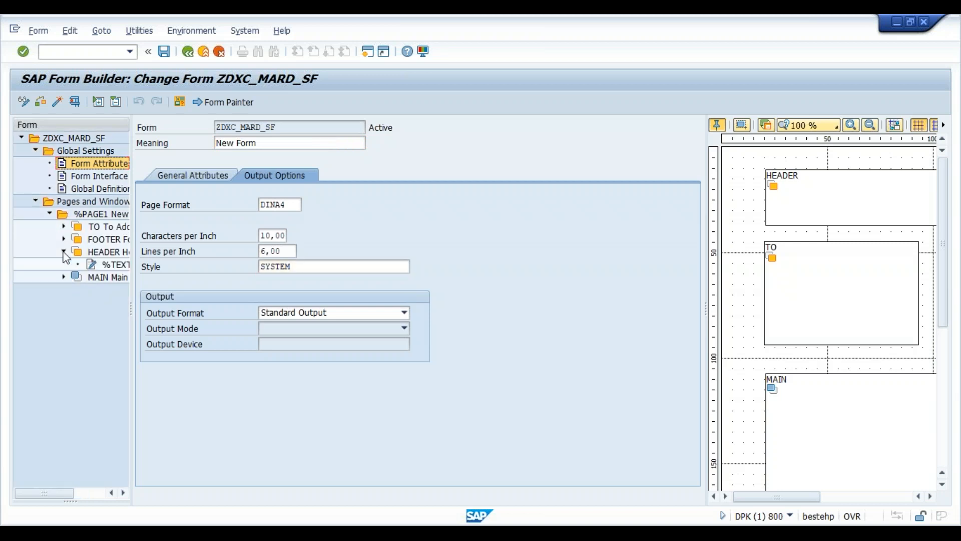
{"action": "left_click", "coordinate": [105, 252]}
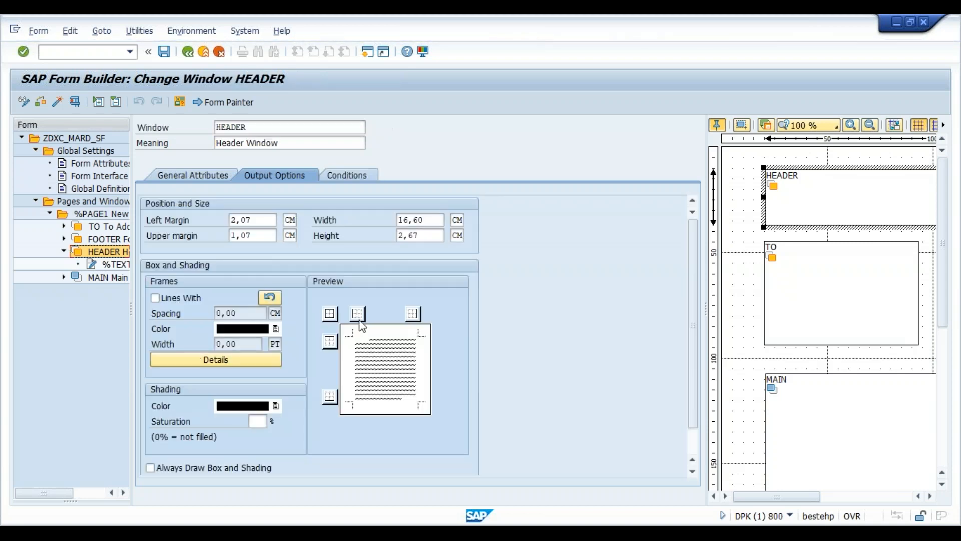
{"action": "left_click", "coordinate": [343, 178]}
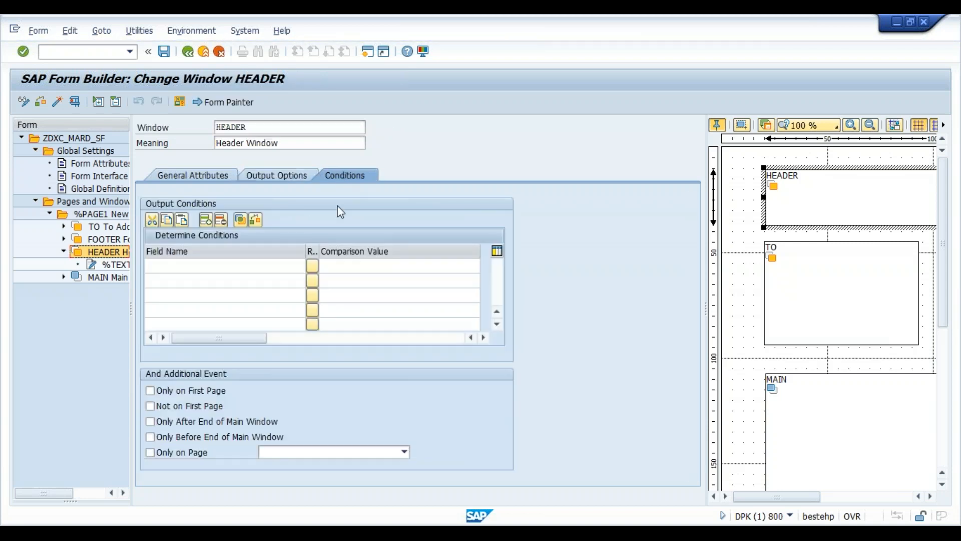
{"action": "left_click", "coordinate": [209, 174]}
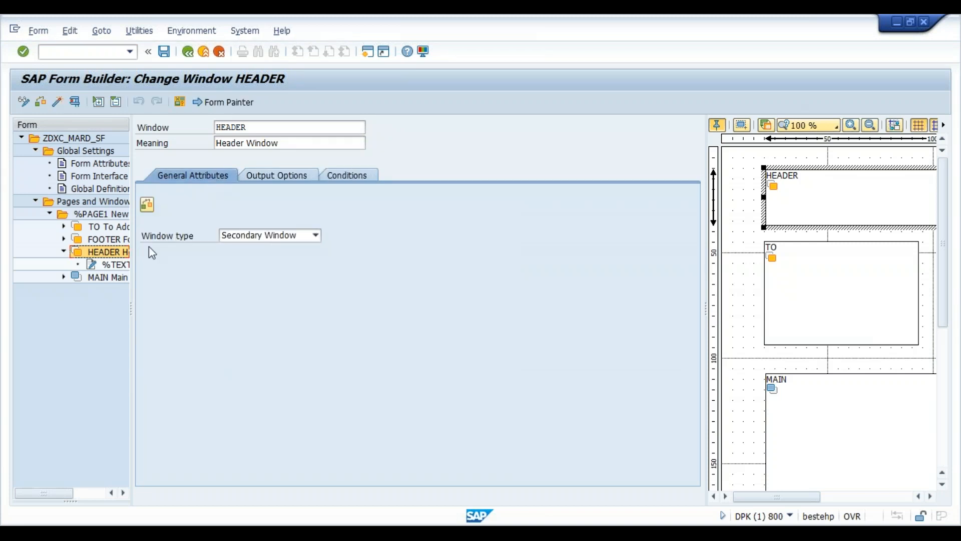
{"action": "left_click", "coordinate": [109, 265]}
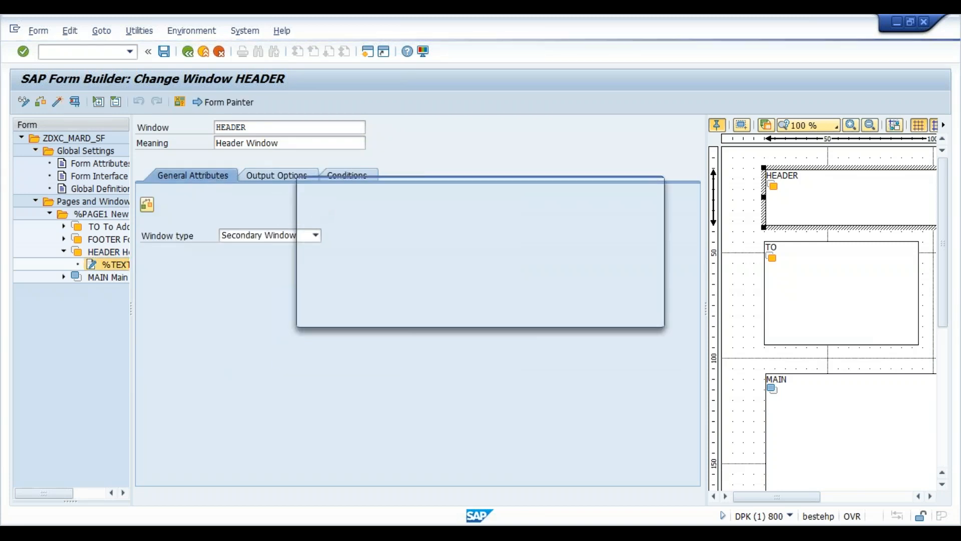
{"action": "left_click", "coordinate": [337, 300]}
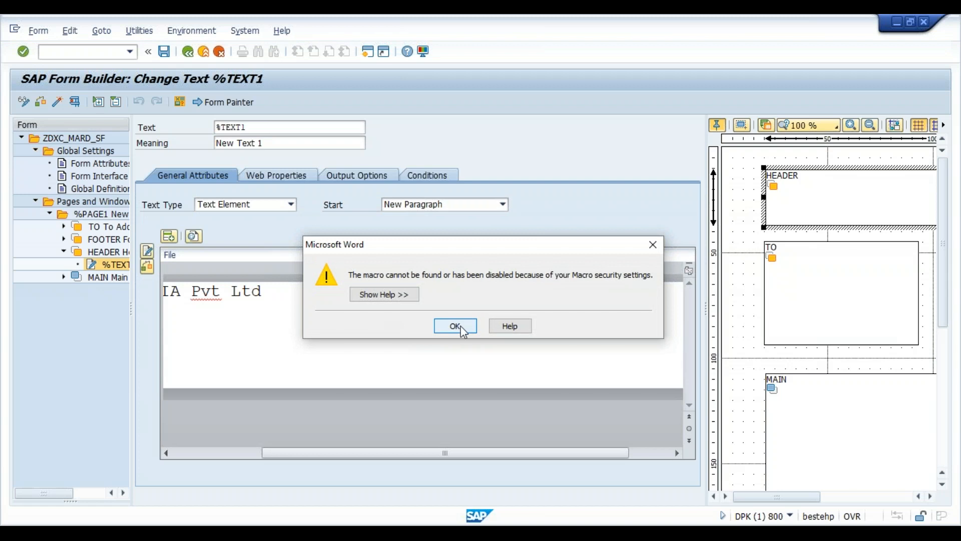
{"action": "left_click", "coordinate": [455, 326]}
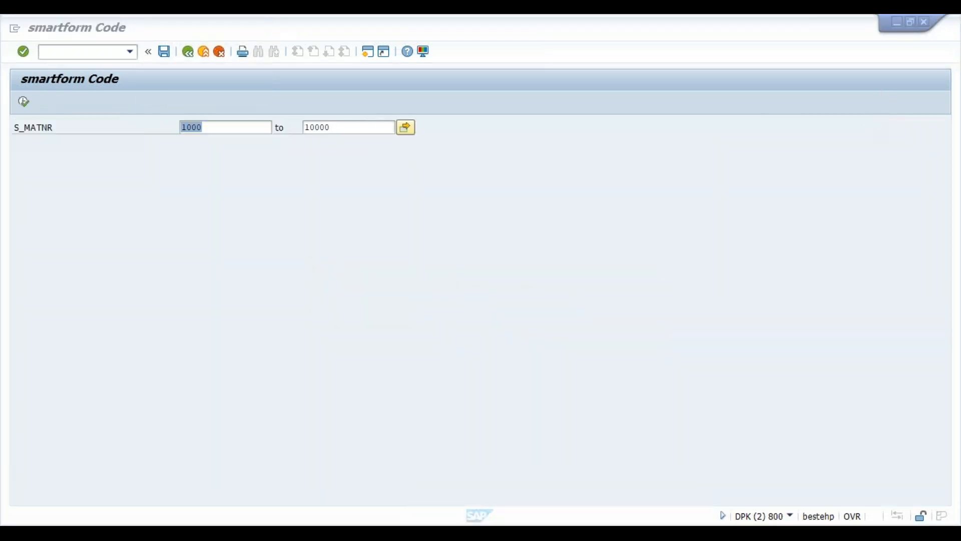
- Go back, launch /osmartforms, choose Style and create ZDXC_STYLE1
{"action": "left_click", "coordinate": [188, 52]}
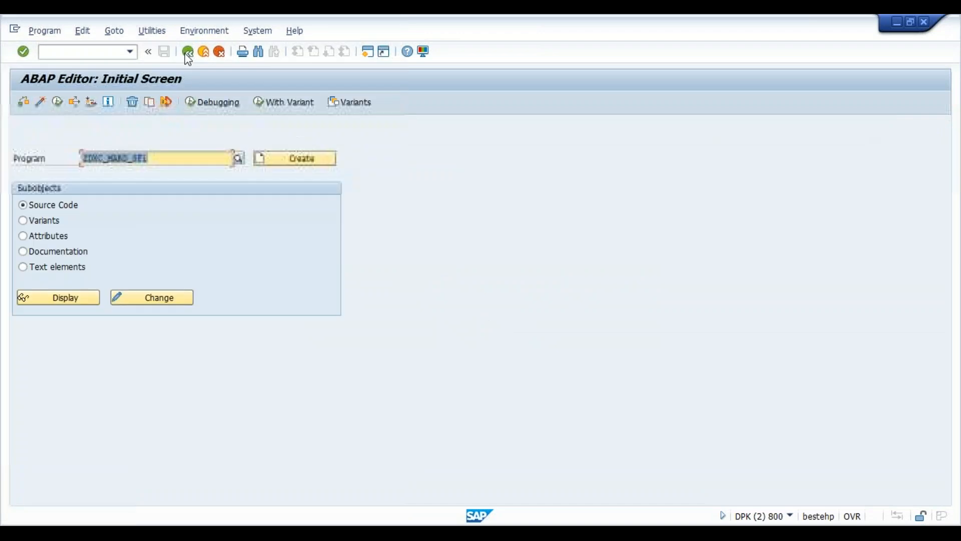
{"action": "left_click", "coordinate": [102, 51]}
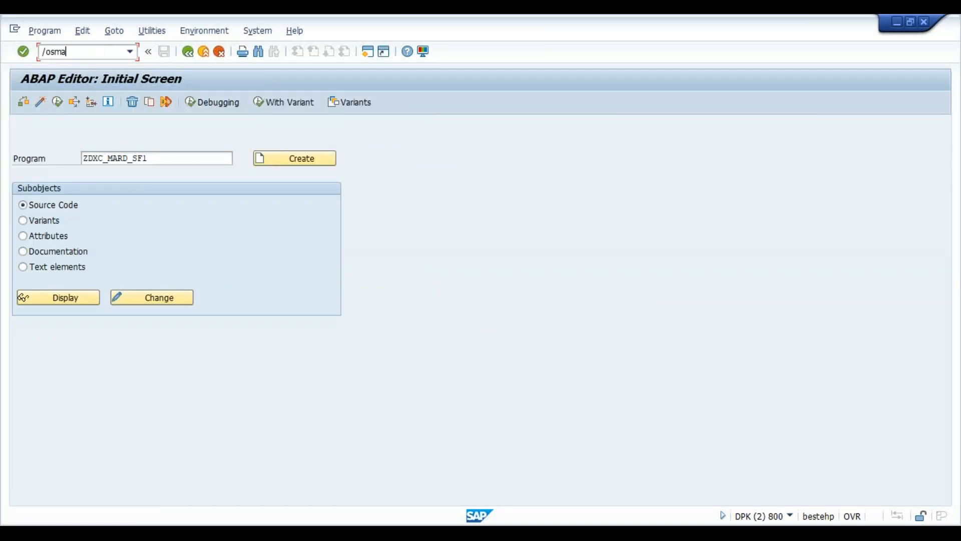
{"action": "type", "text": "/osmartforms"}
{"action": "key", "text": "Return"}
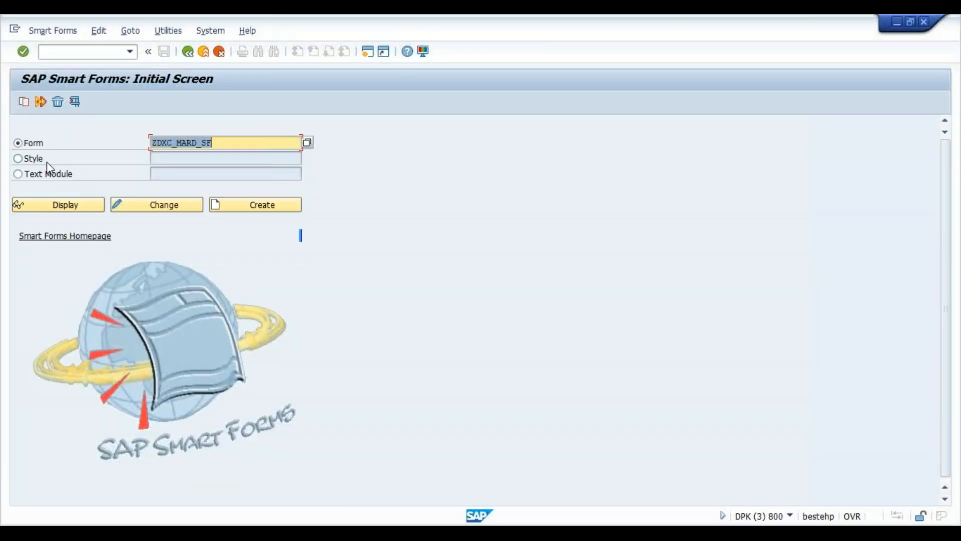
{"action": "left_click", "coordinate": [33, 158]}
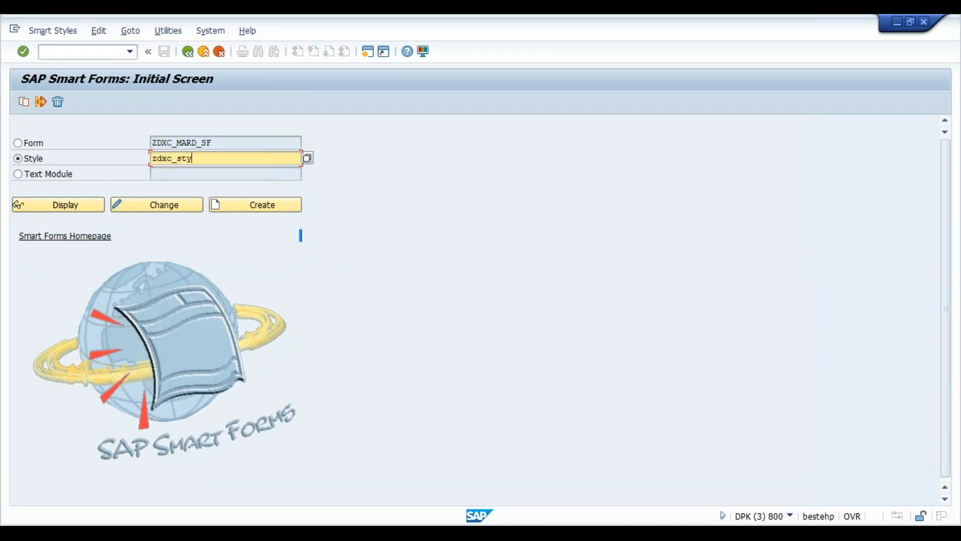
{"action": "left_click", "coordinate": [280, 205]}
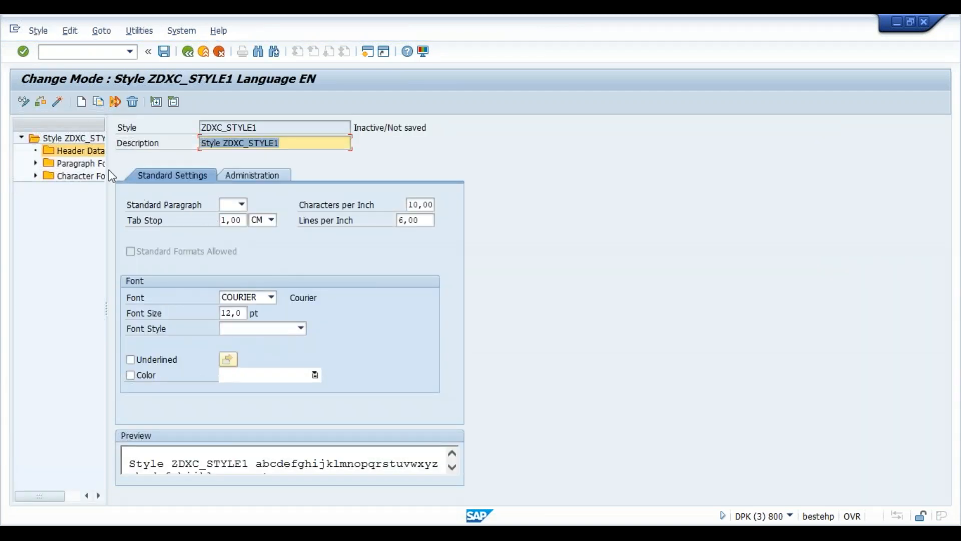
- Add paragraph format P1 with description 'para one' to style ZDXC_STYLE1
{"action": "left_click", "coordinate": [35, 163]}
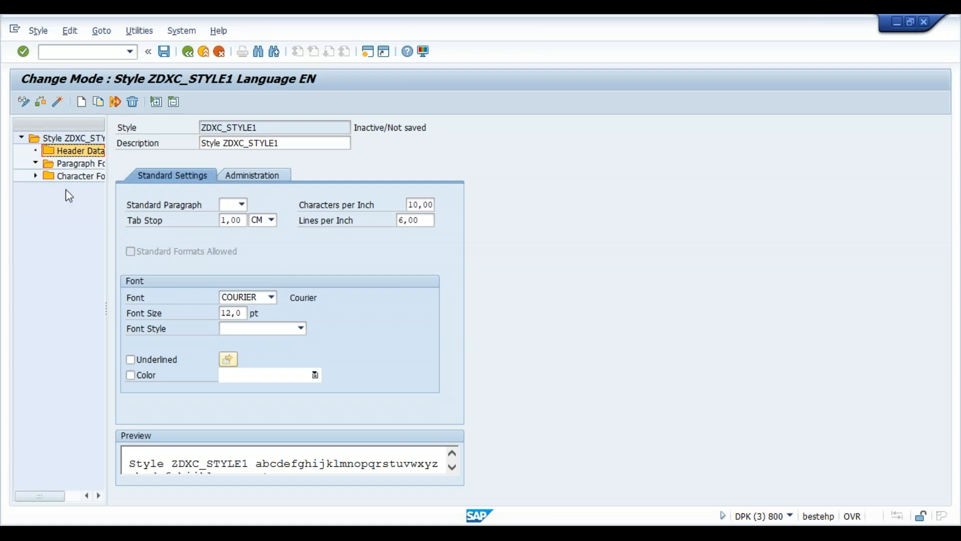
{"action": "left_click", "coordinate": [87, 168]}
{"action": "right_click", "coordinate": [87, 169]}
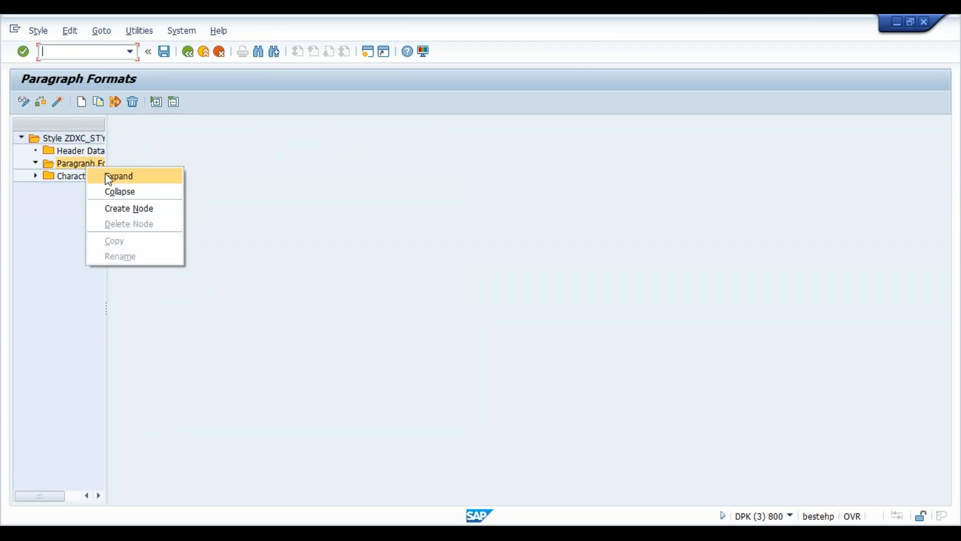
{"action": "left_click", "coordinate": [119, 208]}
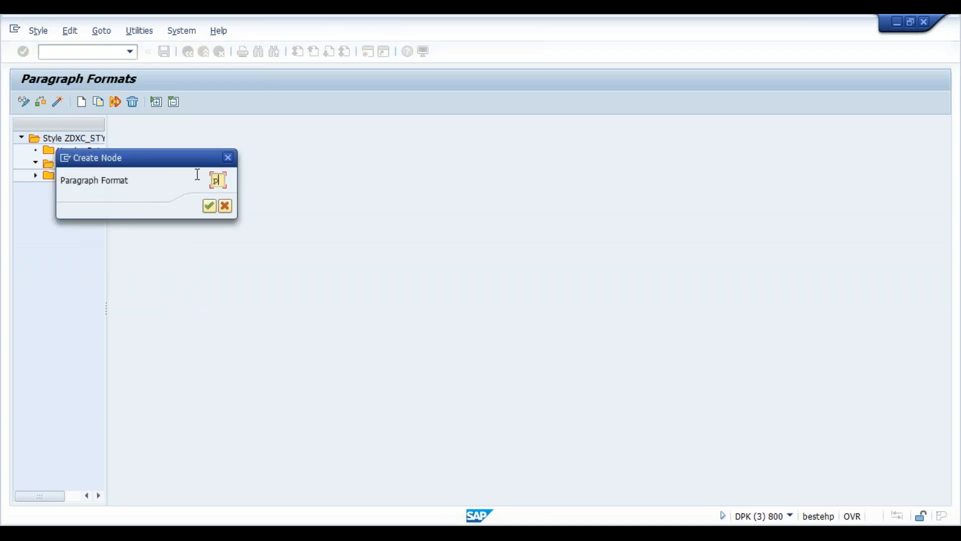
{"action": "key", "text": "Return"}
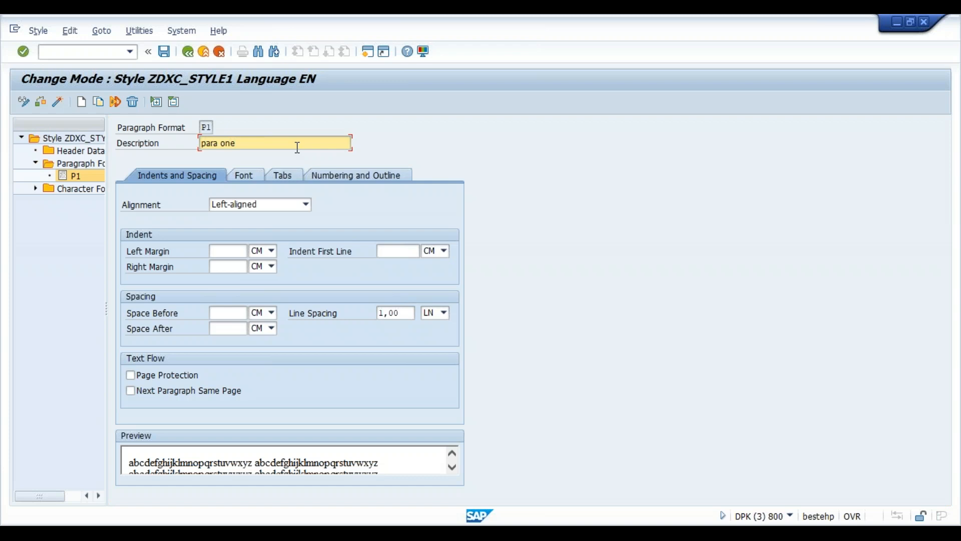
{"action": "key", "text": "Return"}
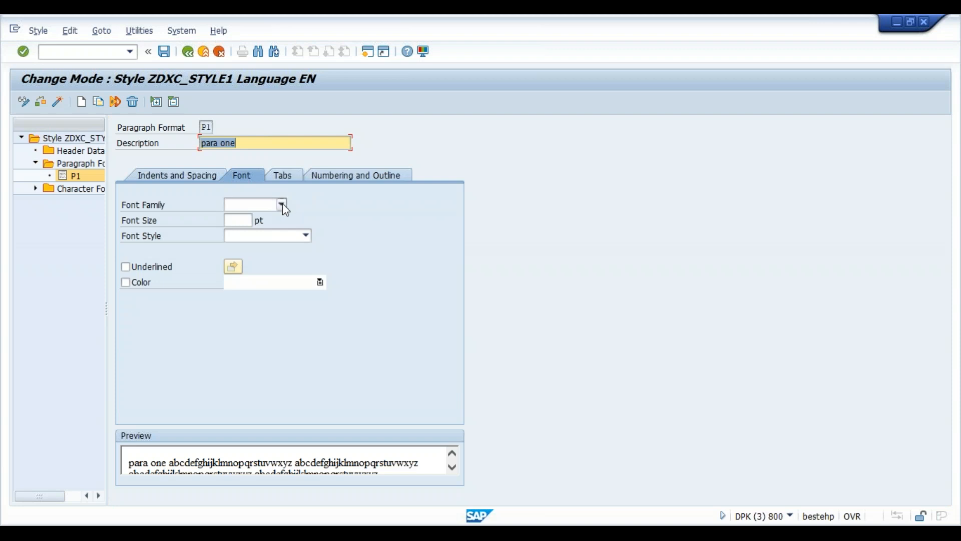
- Set P1's font family to COURIER
{"action": "left_click", "coordinate": [282, 204]}
{"action": "left_click", "coordinate": [281, 364]}
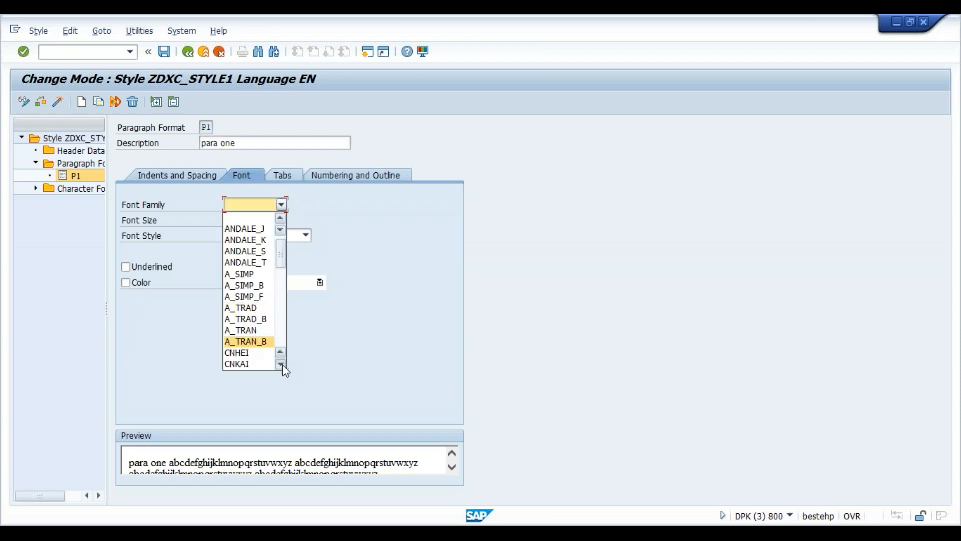
{"action": "left_click", "coordinate": [281, 364]}
{"action": "left_click", "coordinate": [281, 364]}
{"action": "left_click", "coordinate": [282, 364]}
{"action": "left_click", "coordinate": [282, 364]}
{"action": "left_click", "coordinate": [281, 364]}
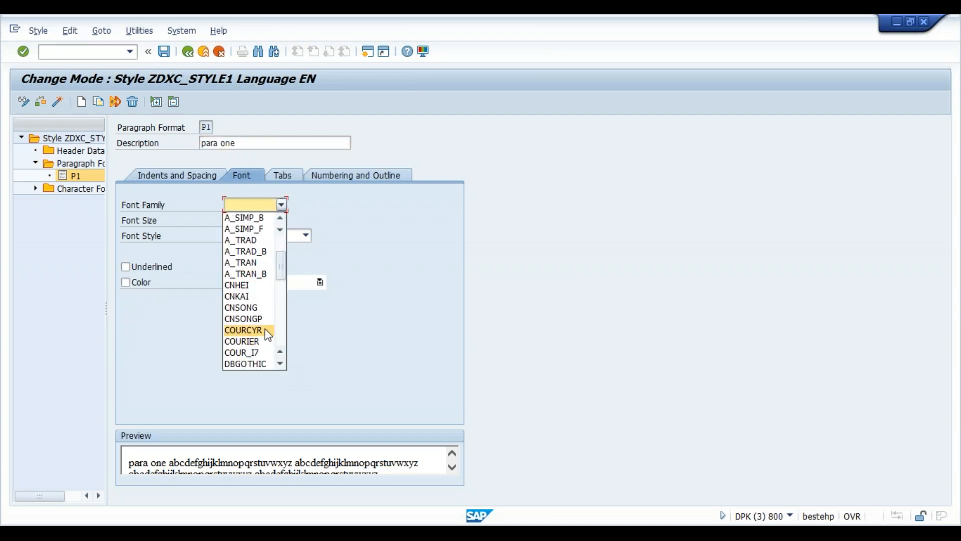
{"action": "left_click", "coordinate": [260, 342]}
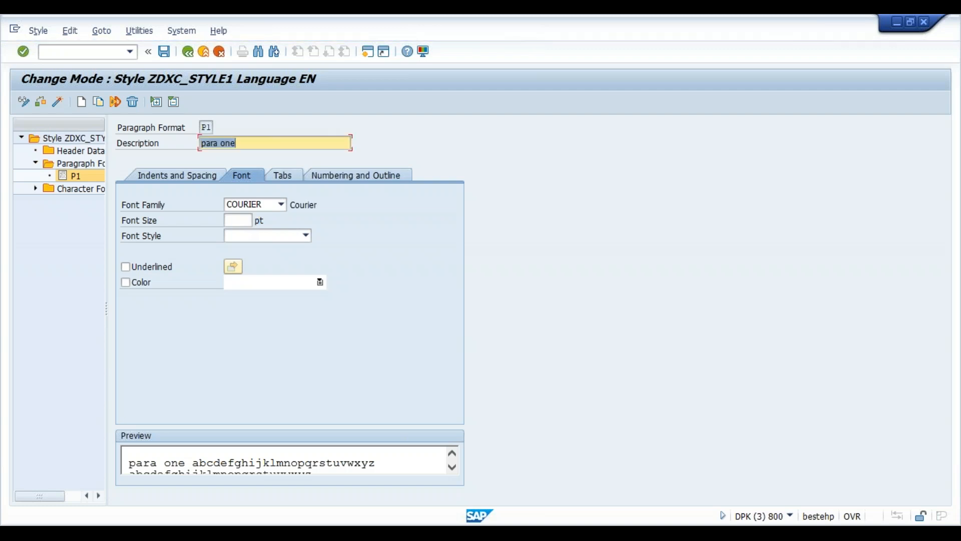
- Make P1's text bold, blue and 30 pt
{"action": "left_click", "coordinate": [244, 221]}
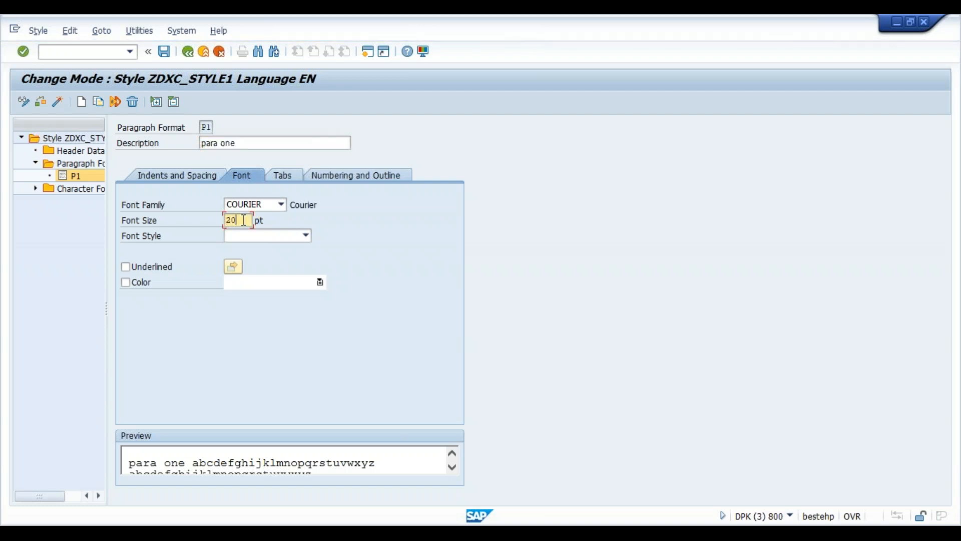
{"action": "left_click", "coordinate": [306, 236]}
{"action": "left_click", "coordinate": [287, 261]}
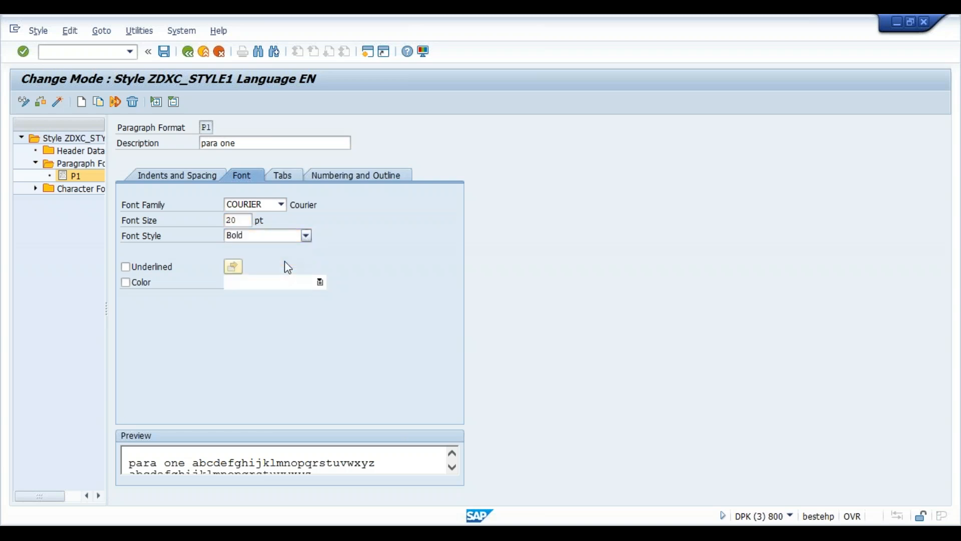
{"action": "left_click", "coordinate": [125, 282]}
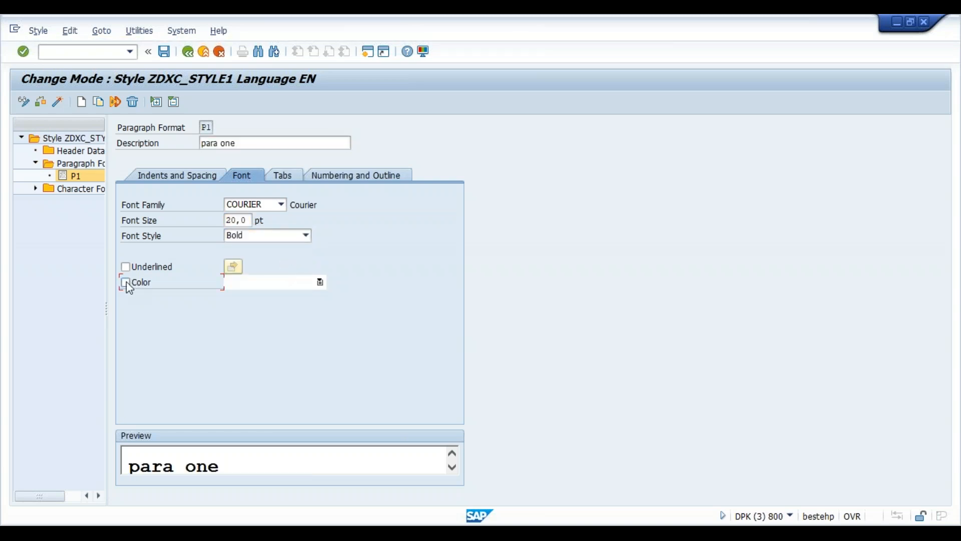
{"action": "left_click", "coordinate": [322, 283]}
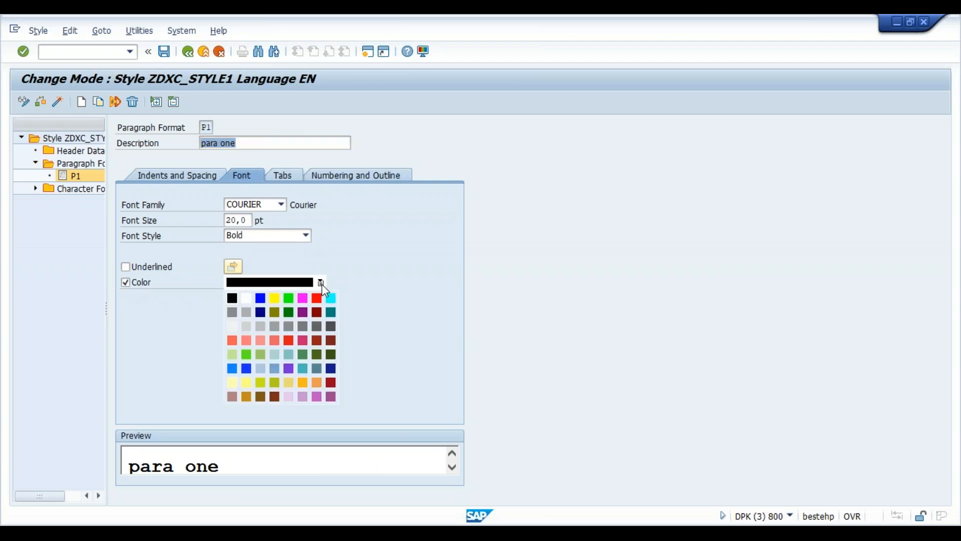
{"action": "left_click", "coordinate": [260, 298]}
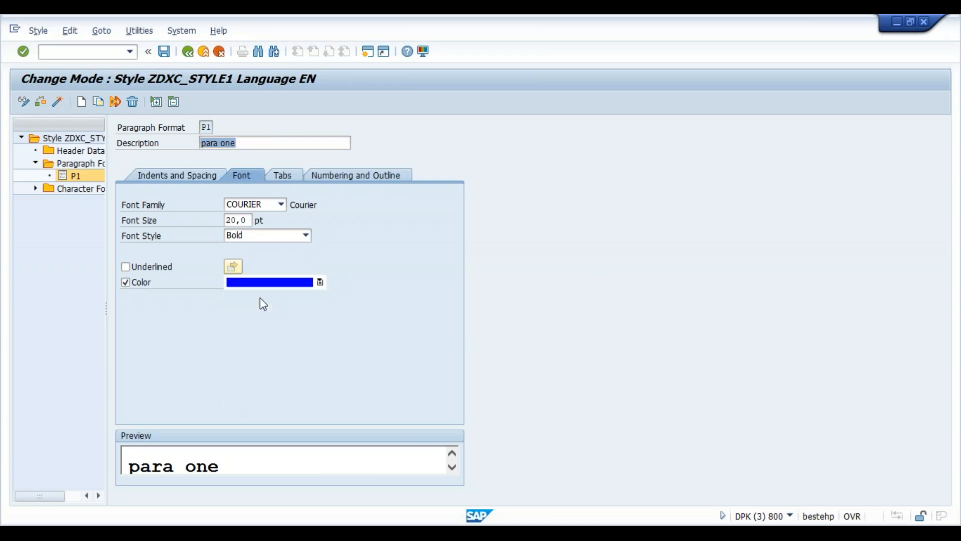
{"action": "left_click", "coordinate": [248, 220]}
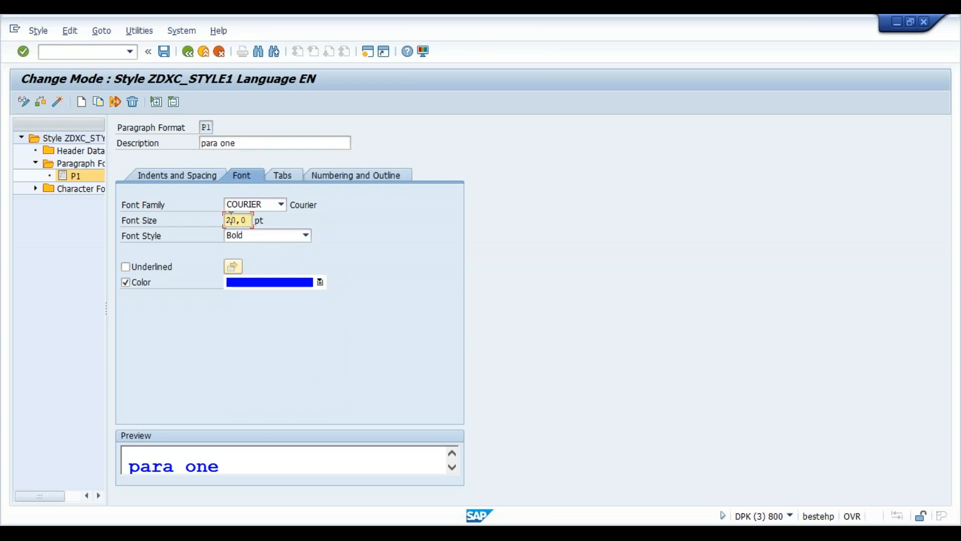
{"action": "key", "text": "Left"}
{"action": "type", "text": "3"}
- Save the style, assigning its package and confirming the workbench request
{"action": "left_click", "coordinate": [163, 55]}
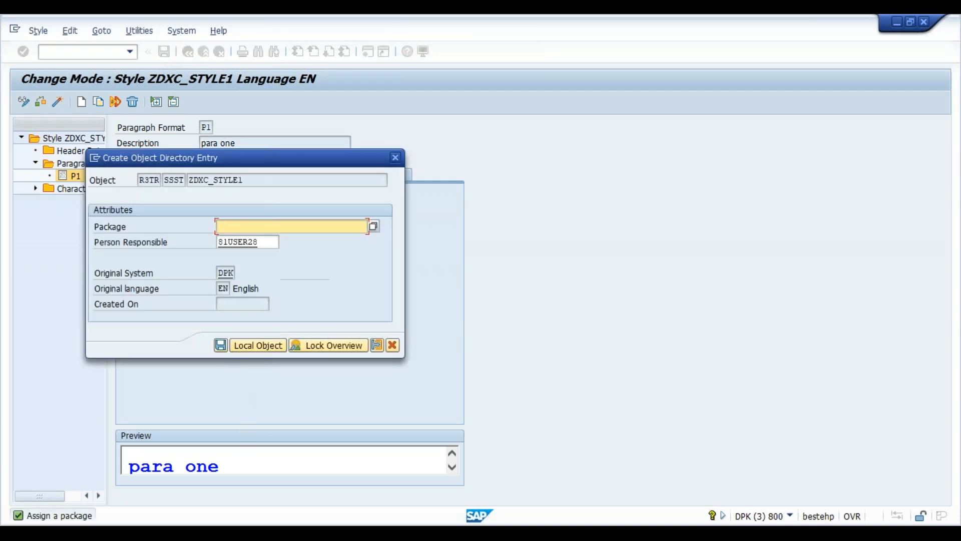
{"action": "key", "text": "Down"}
{"action": "key", "text": "Down"}
{"action": "key", "text": "Return"}
{"action": "key", "text": "Return"}
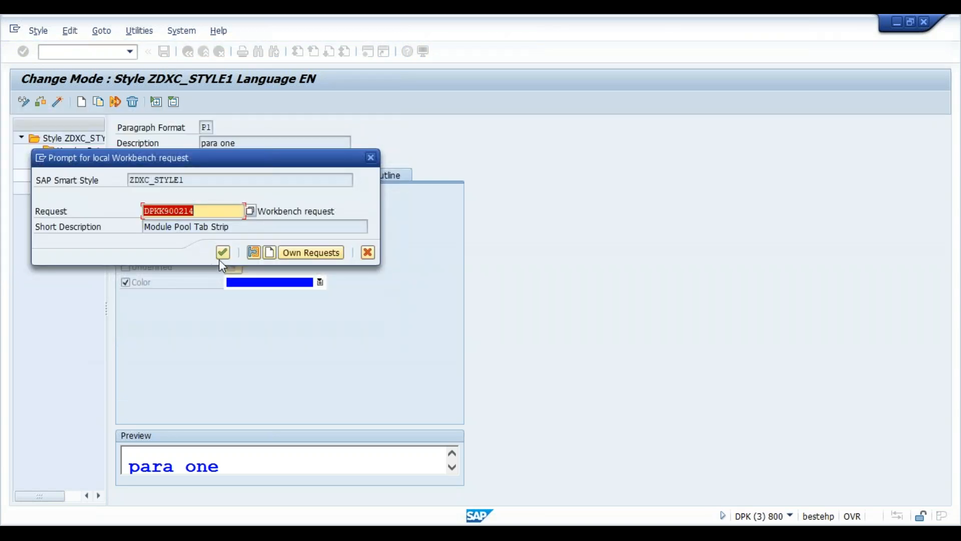
{"action": "left_click", "coordinate": [222, 251]}
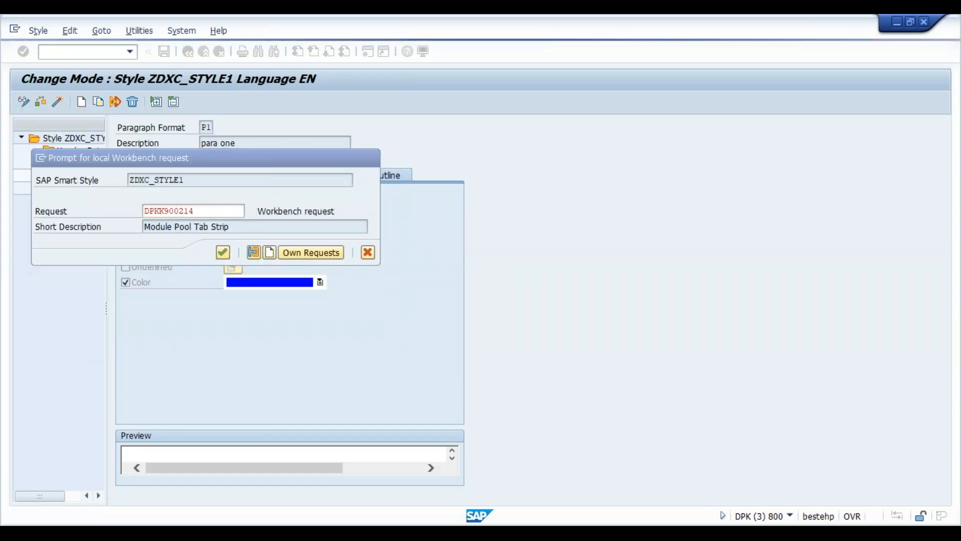
- Set P1 as the standard paragraph in Header Data, then save and activate ZDXC_STYLE1
{"action": "left_click", "coordinate": [83, 149]}
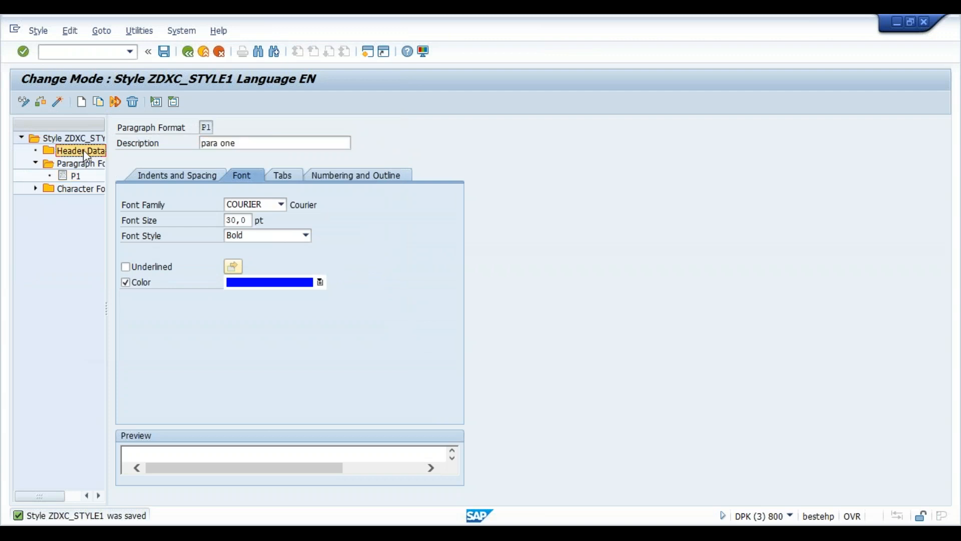
{"action": "left_click", "coordinate": [242, 205]}
{"action": "left_click", "coordinate": [240, 228]}
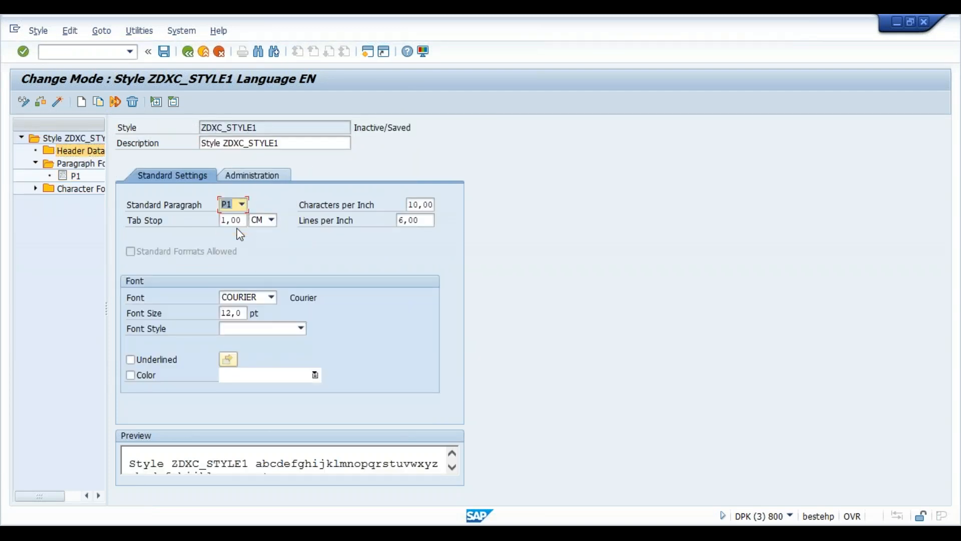
{"action": "left_click", "coordinate": [164, 51]}
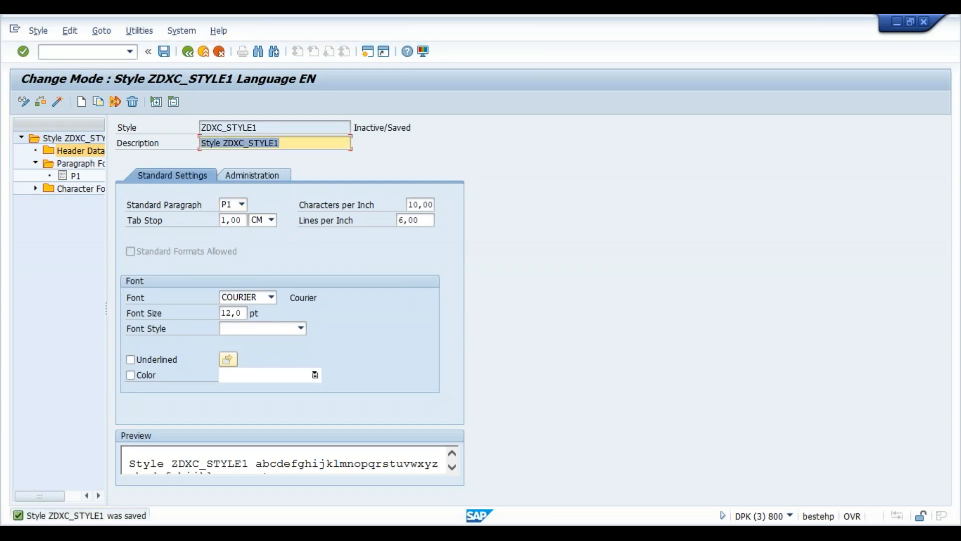
{"action": "left_click", "coordinate": [59, 103]}
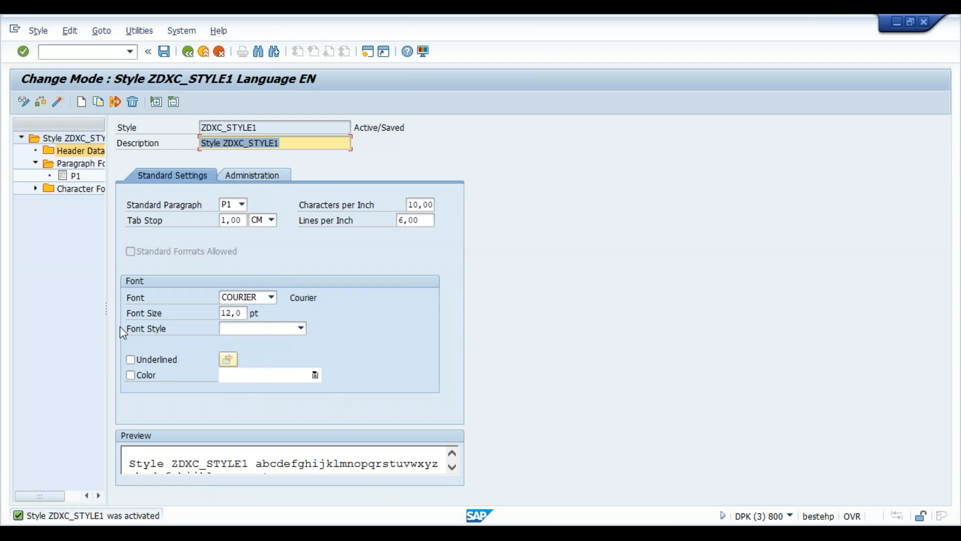
- Review P1's font settings and leave the style editor
{"action": "double_click", "coordinate": [75, 176]}
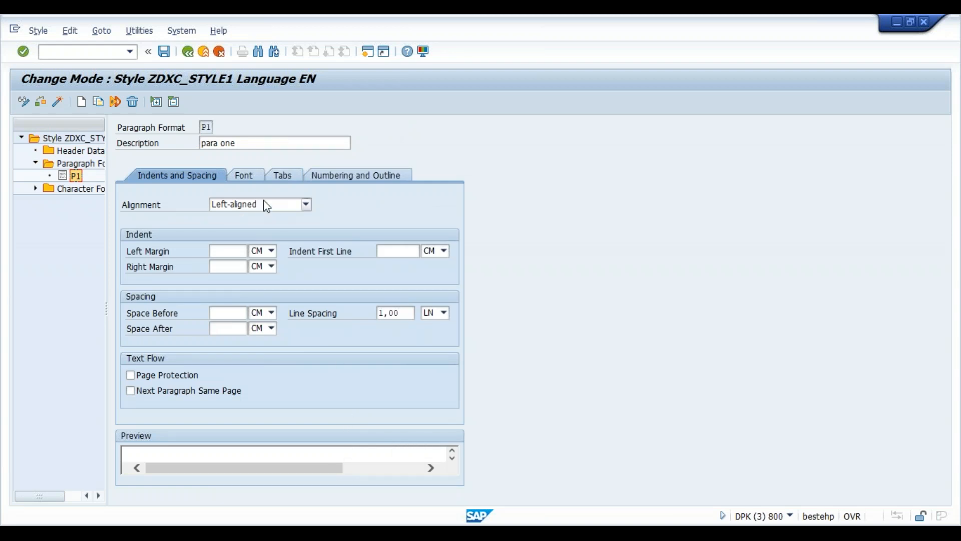
{"action": "left_click", "coordinate": [248, 175]}
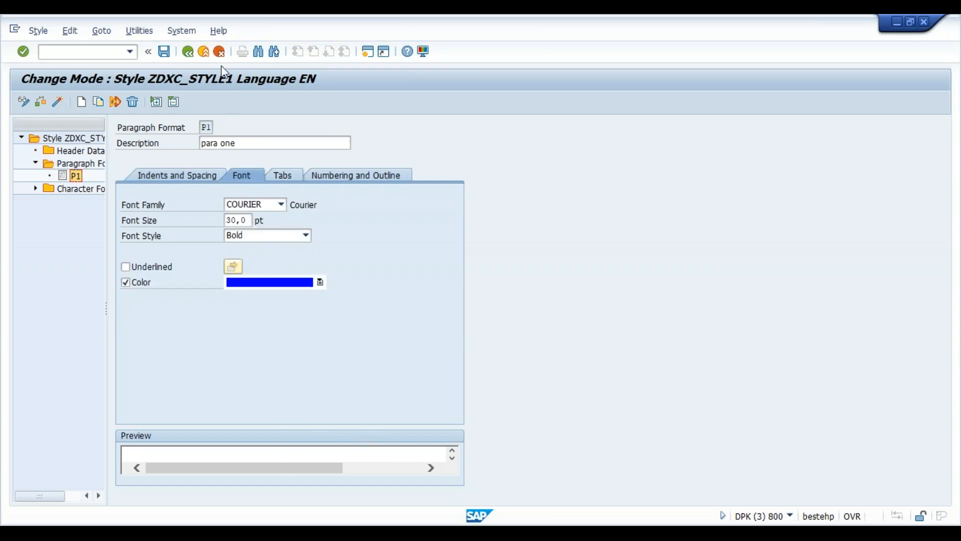
{"action": "left_click", "coordinate": [193, 55]}
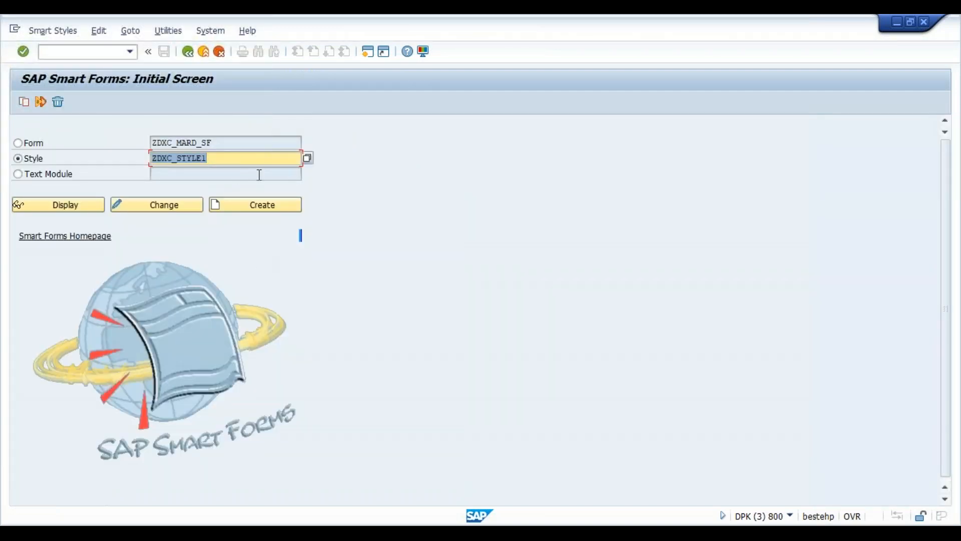
- Switch to the Smart Forms window and end the other sessions with /nex
{"action": "left_click", "coordinate": [638, 534]}
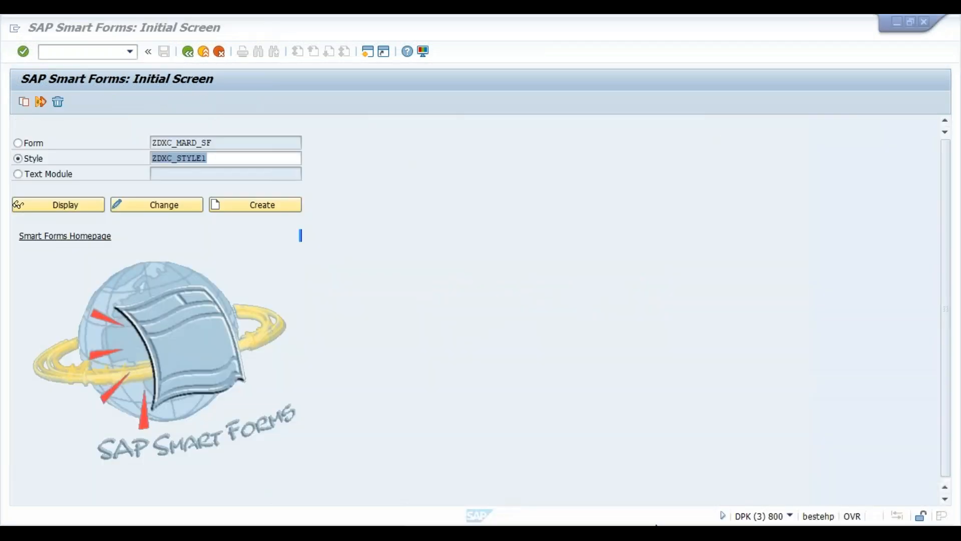
{"action": "mouse_move", "coordinate": [651, 532]}
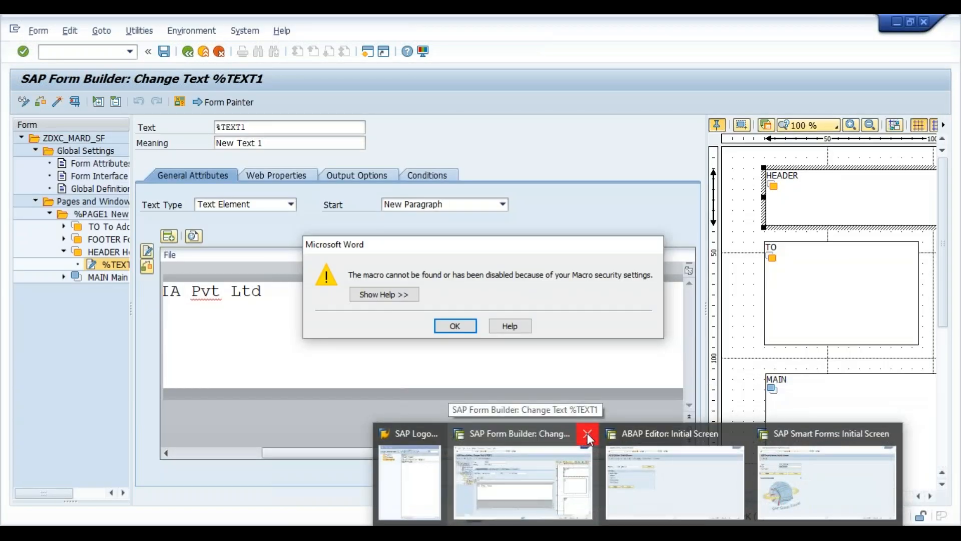
{"action": "left_click", "coordinate": [587, 433]}
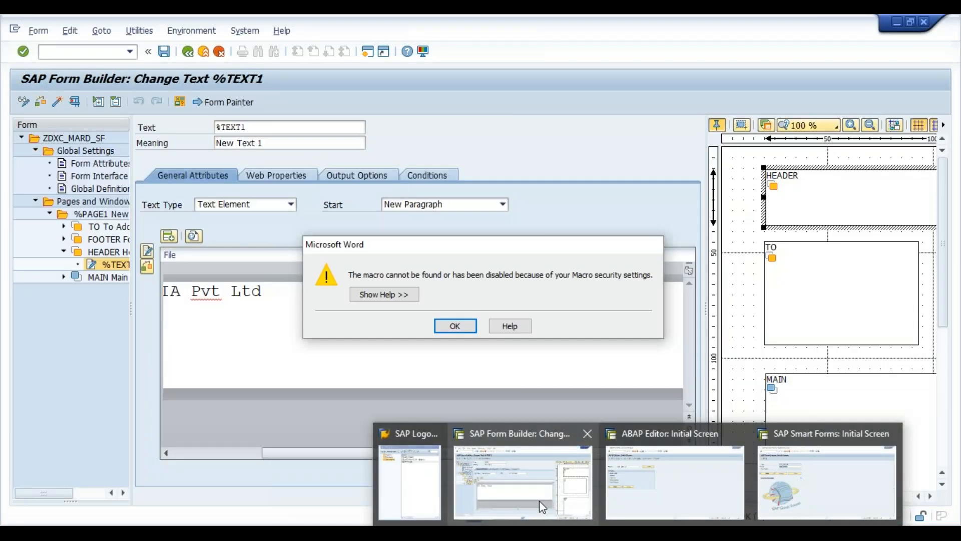
{"action": "left_click", "coordinate": [539, 501]}
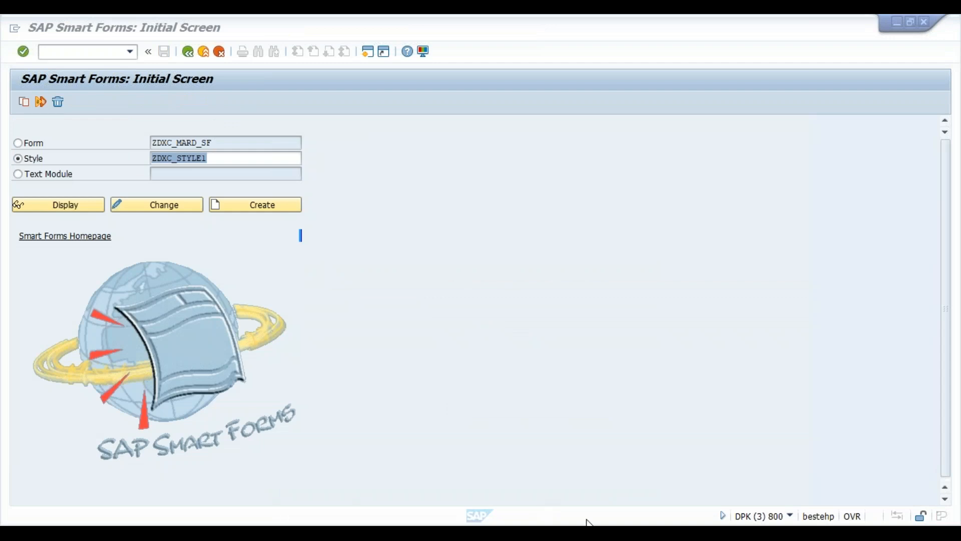
{"action": "mouse_move", "coordinate": [588, 532]}
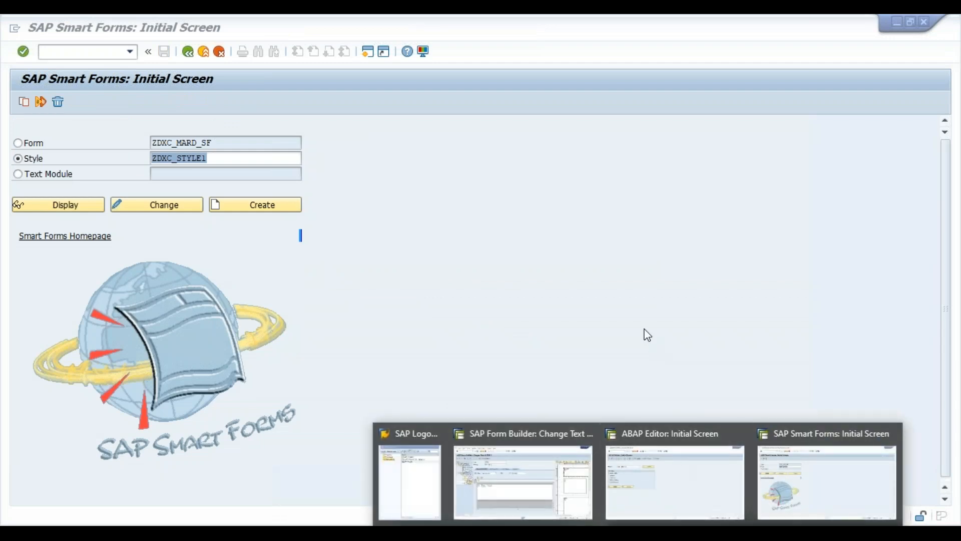
{"action": "left_click", "coordinate": [646, 335]}
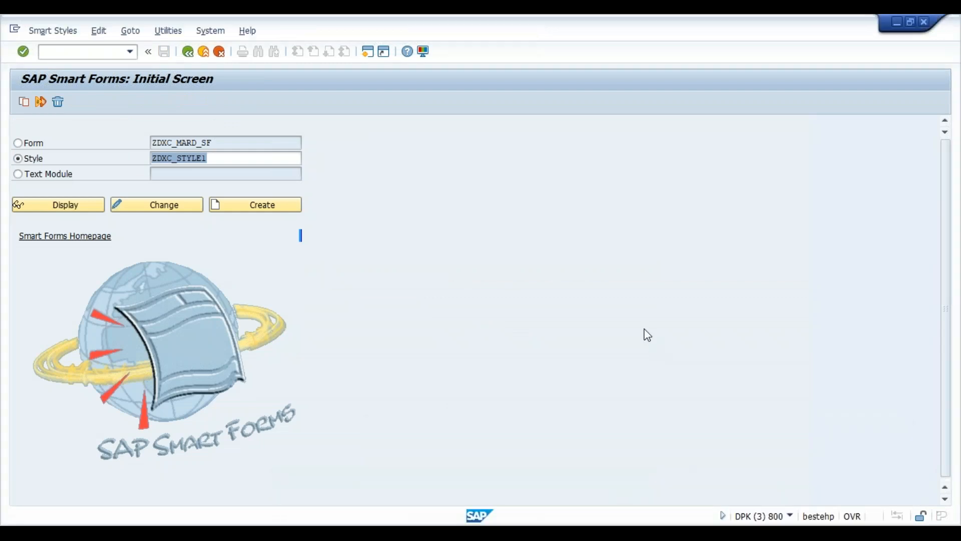
{"action": "left_click", "coordinate": [73, 47]}
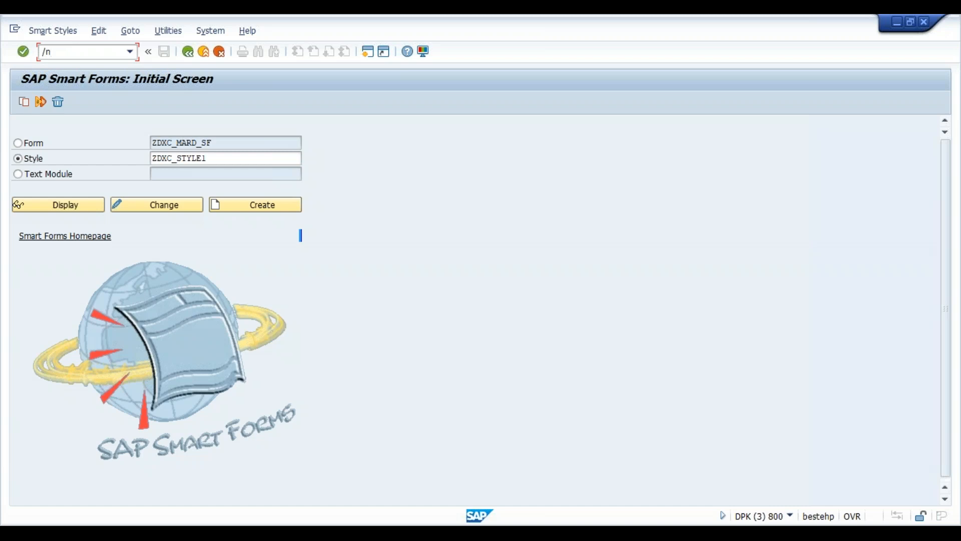
{"action": "key", "text": "Return"}
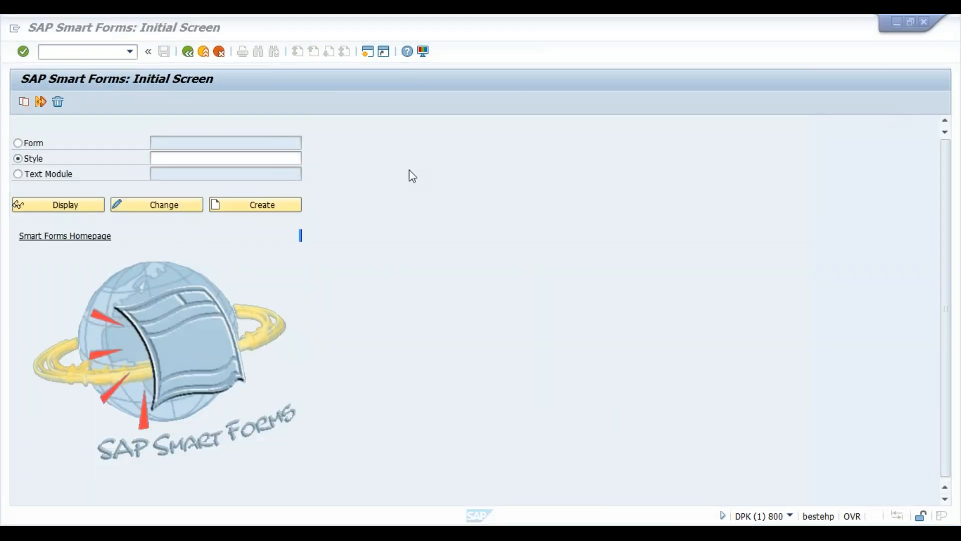
- Open style ZDXC_STYLE1 in change mode and confirm it is Active and Saved
{"action": "left_click", "coordinate": [272, 158]}
{"action": "type", "text": "zdxc_style1"}
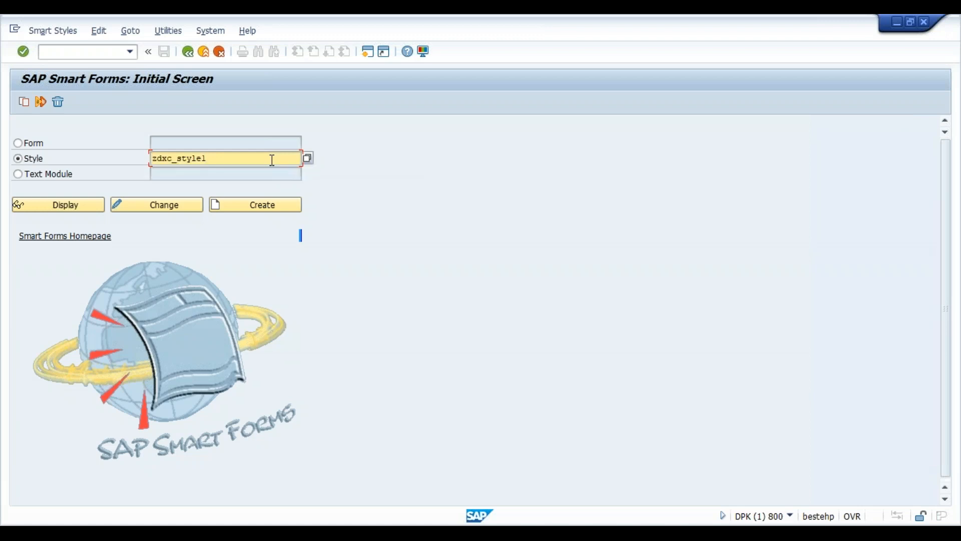
{"action": "left_click", "coordinate": [152, 206]}
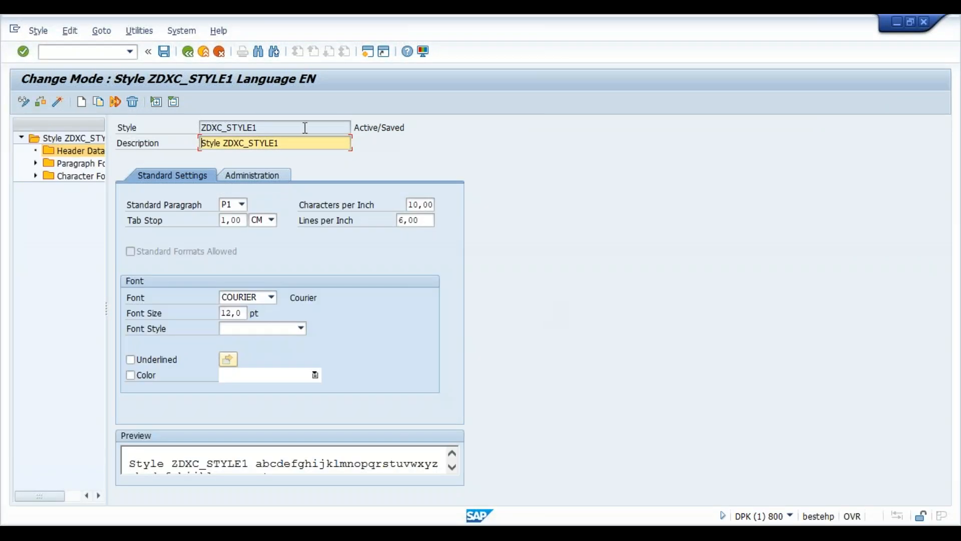
{"action": "left_click_drag", "start_coordinate": [298, 128], "coordinate": [203, 127]}
{"action": "key", "text": "ctrl+c"}
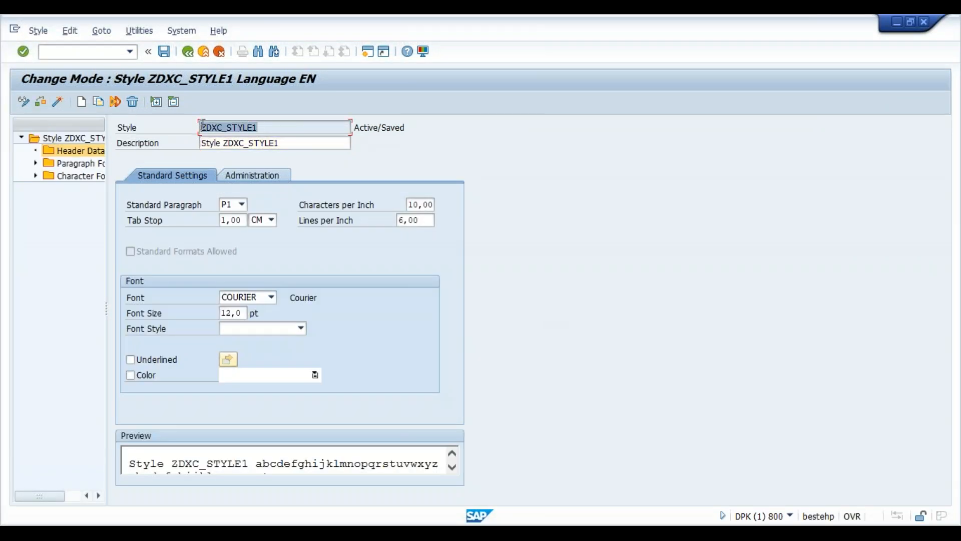
{"action": "left_click", "coordinate": [561, 241]}
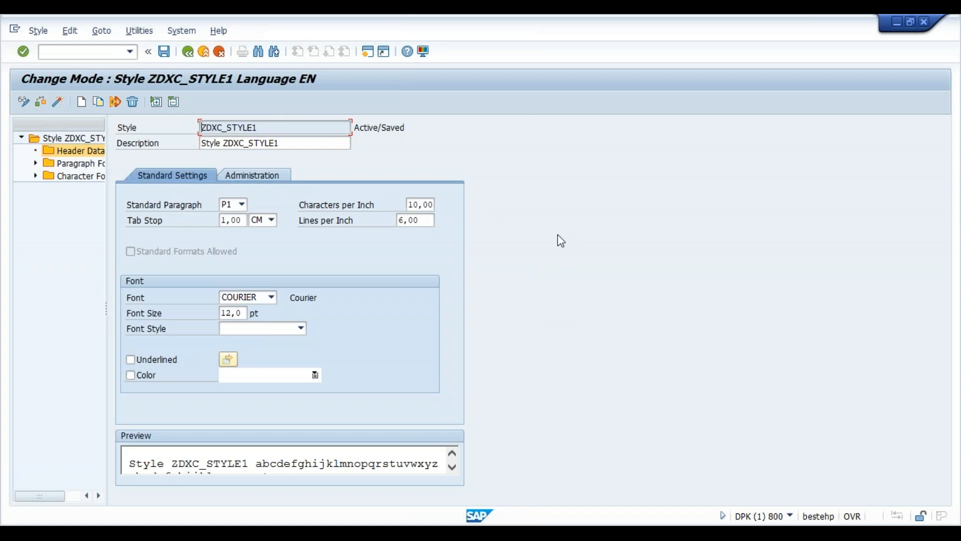
- Back on the Smart Forms initial screen, enter form zdxc_mard_sf from the input history
{"action": "left_click", "coordinate": [188, 54]}
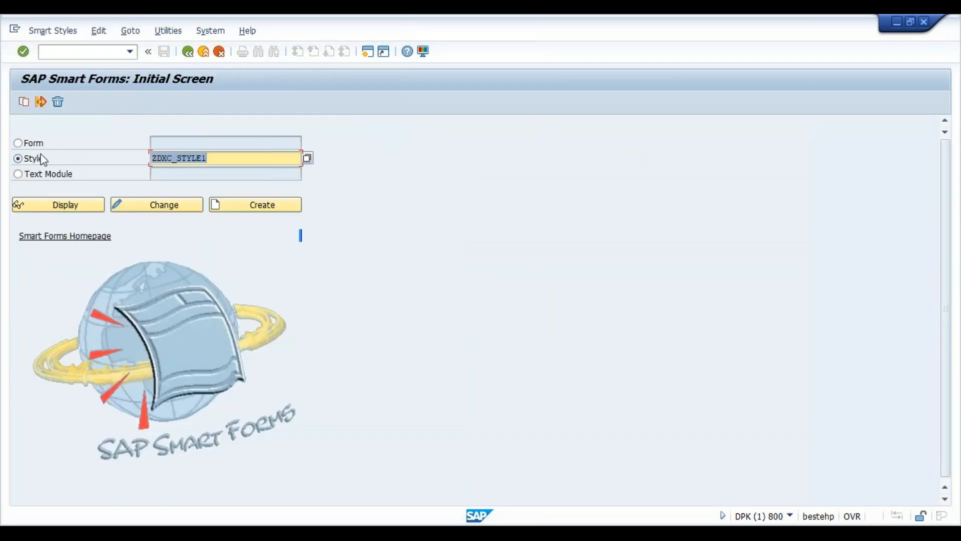
{"action": "left_click", "coordinate": [33, 143]}
{"action": "left_click", "coordinate": [220, 140]}
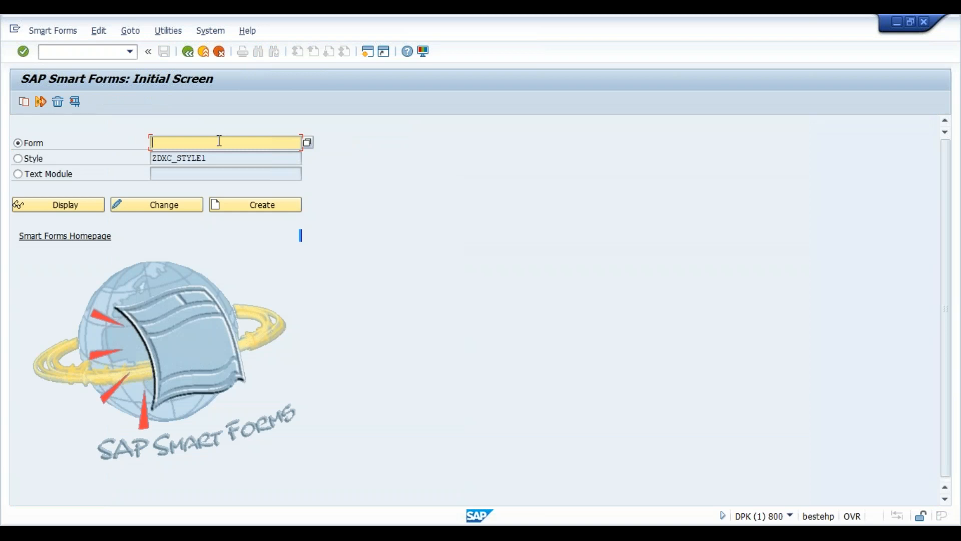
{"action": "key", "text": "BackSpace"}
{"action": "key", "text": "Down"}
{"action": "key", "text": "Return"}
- In form ZDXC_MARD_SF, set header text %TEXT1's output options style to ZDXC_STYLE1
{"action": "left_click", "coordinate": [183, 205]}
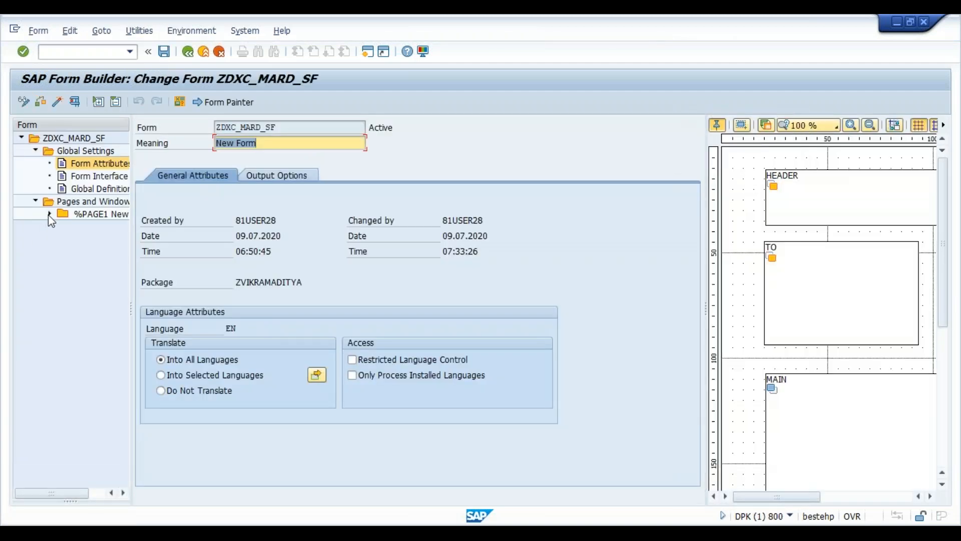
{"action": "left_click", "coordinate": [50, 214]}
{"action": "left_click", "coordinate": [64, 252]}
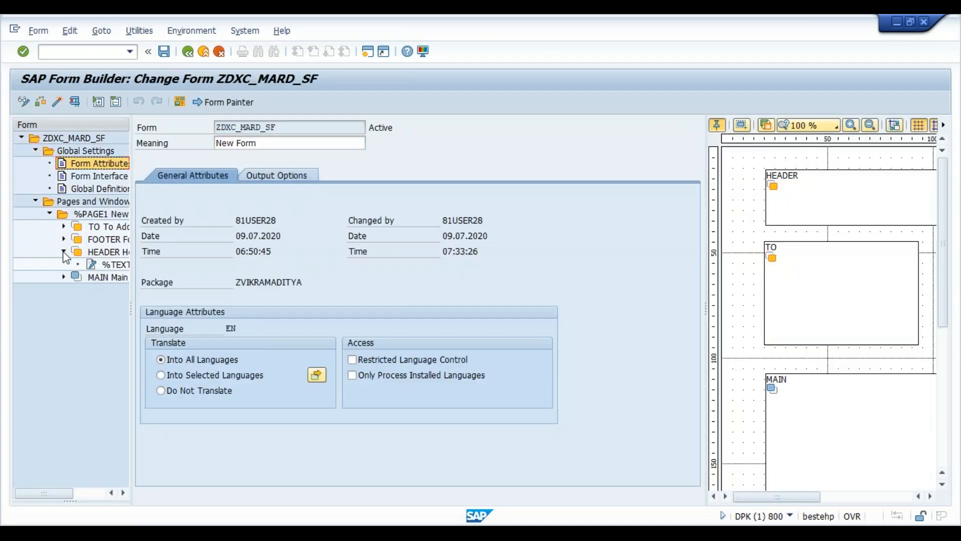
{"action": "left_click", "coordinate": [108, 265]}
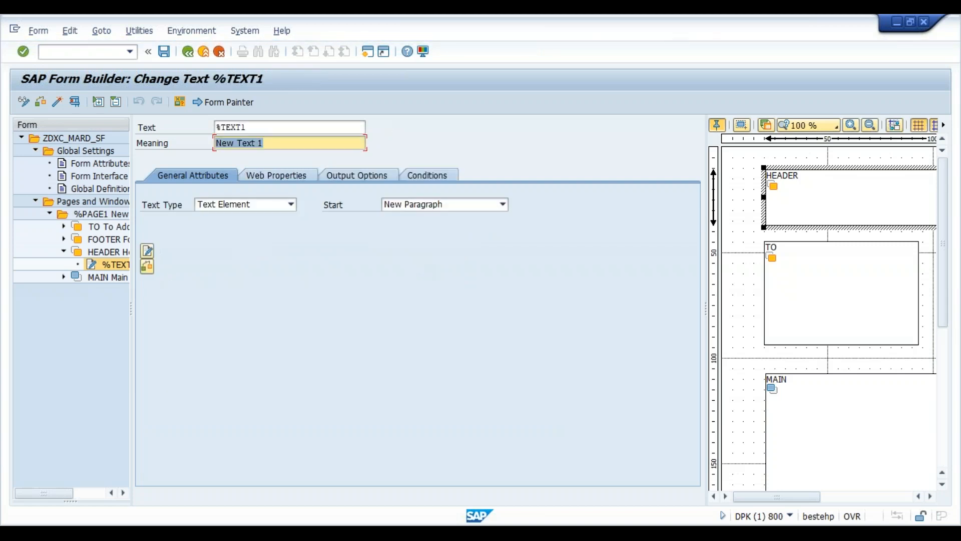
{"action": "left_click", "coordinate": [439, 175]}
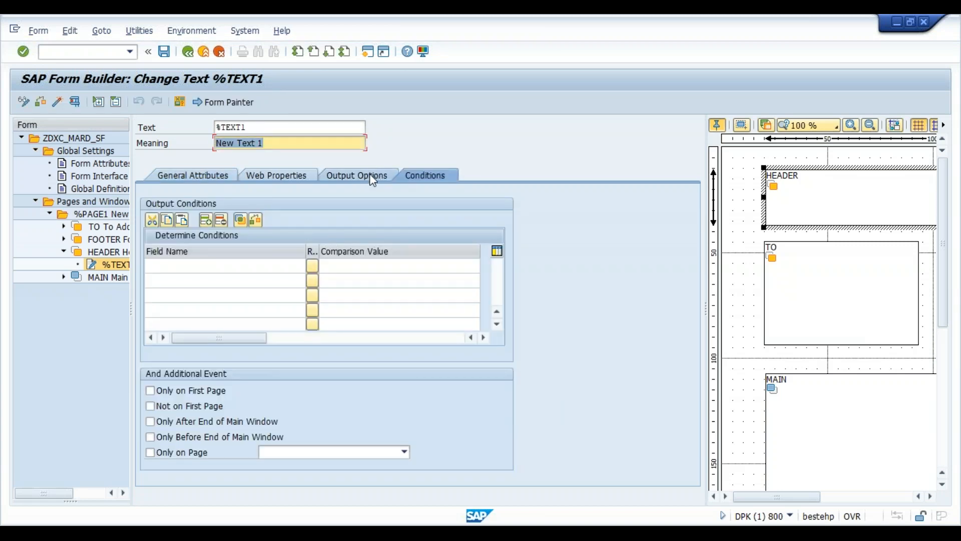
{"action": "left_click", "coordinate": [370, 175]}
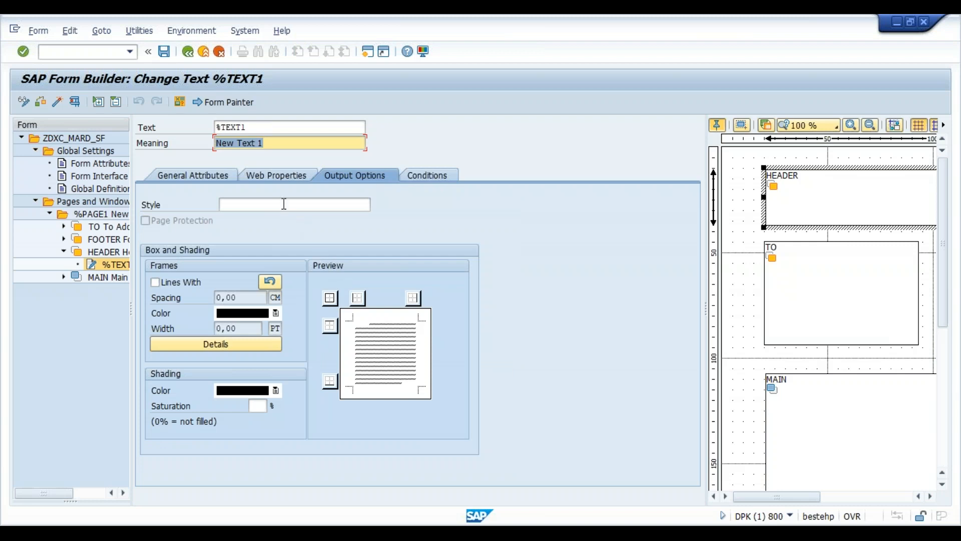
{"action": "left_click", "coordinate": [284, 204]}
{"action": "key", "text": "ctrl+v"}
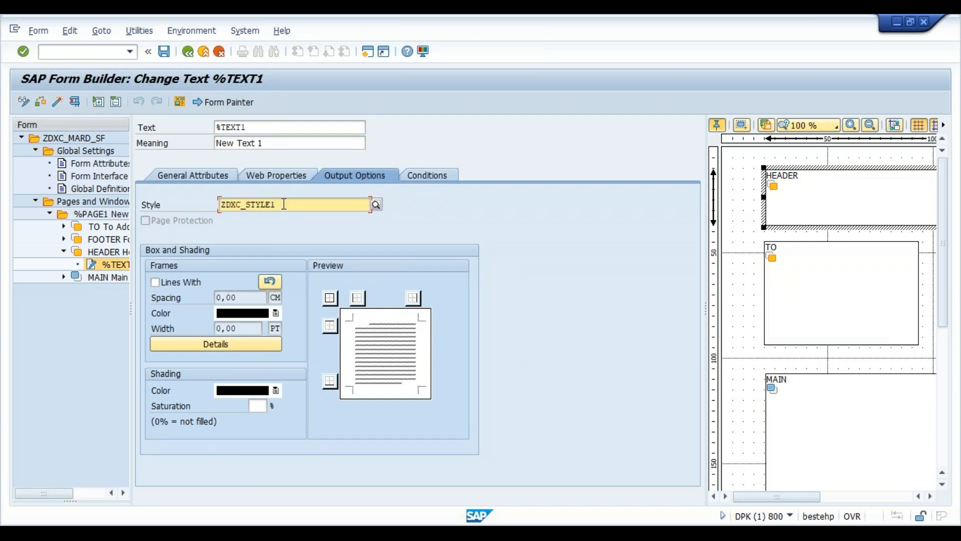
- Save and activate the form, then start /oSE38 in a new session
{"action": "left_click", "coordinate": [164, 52]}
{"action": "left_click", "coordinate": [57, 102]}
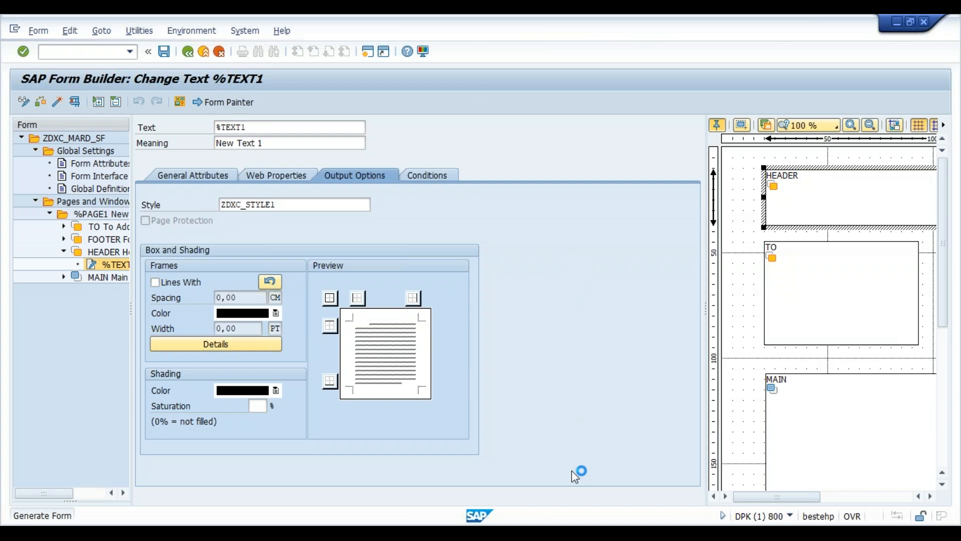
{"action": "mouse_move", "coordinate": [630, 520]}
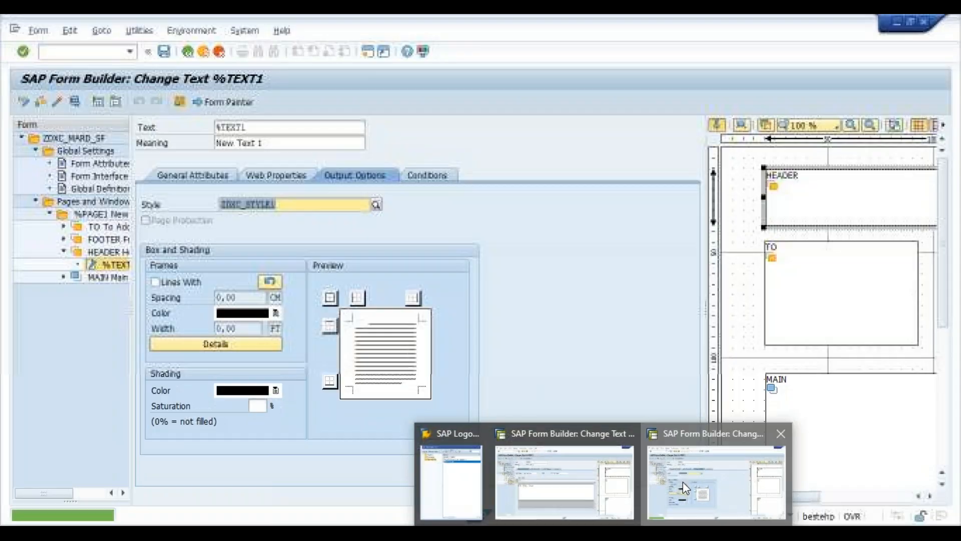
{"action": "left_click", "coordinate": [682, 482]}
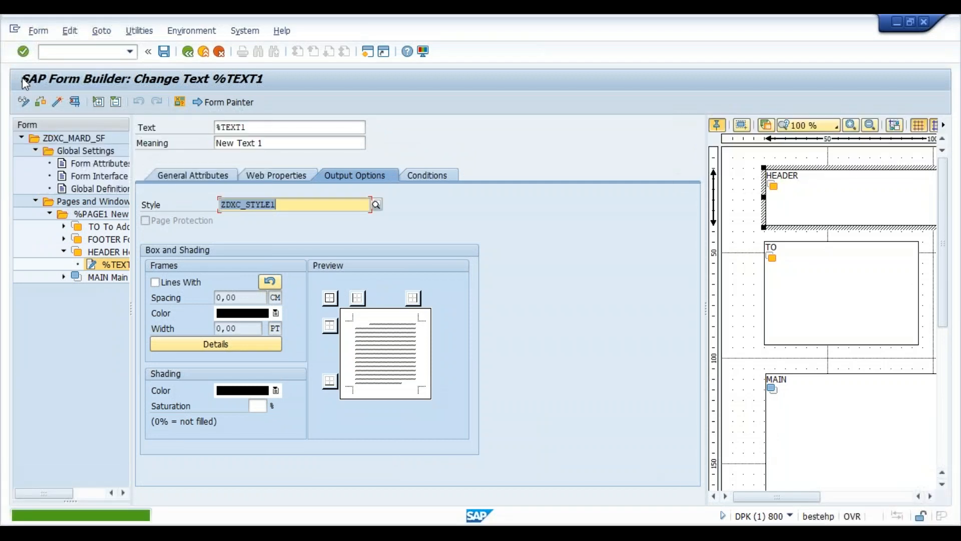
{"action": "left_click", "coordinate": [68, 49]}
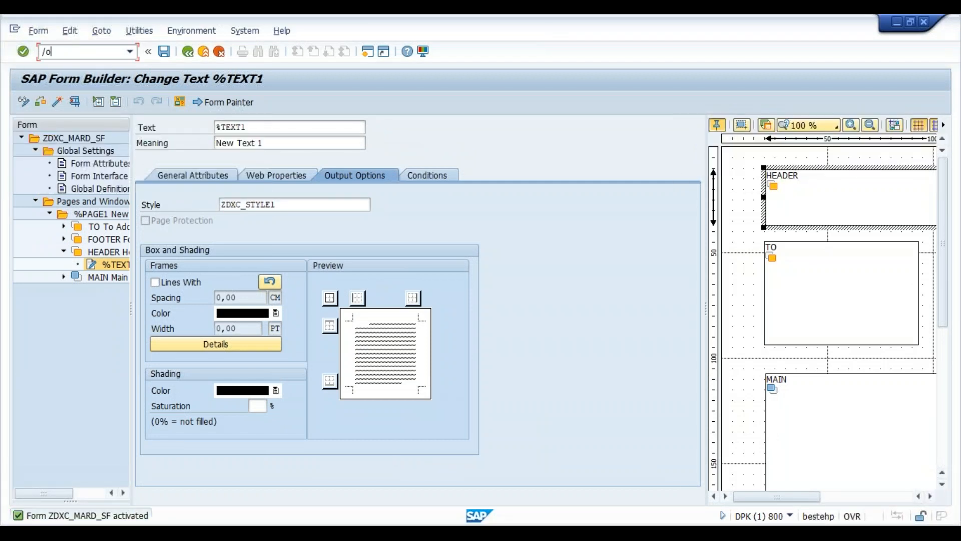
{"action": "type", "text": "/ose38"}
{"action": "key", "text": "Return"}
- Run driver program zdxc_mard_sf1 with S_MATNR from 1000 to 10000
{"action": "key", "text": "Down"}
{"action": "key", "text": "Down"}
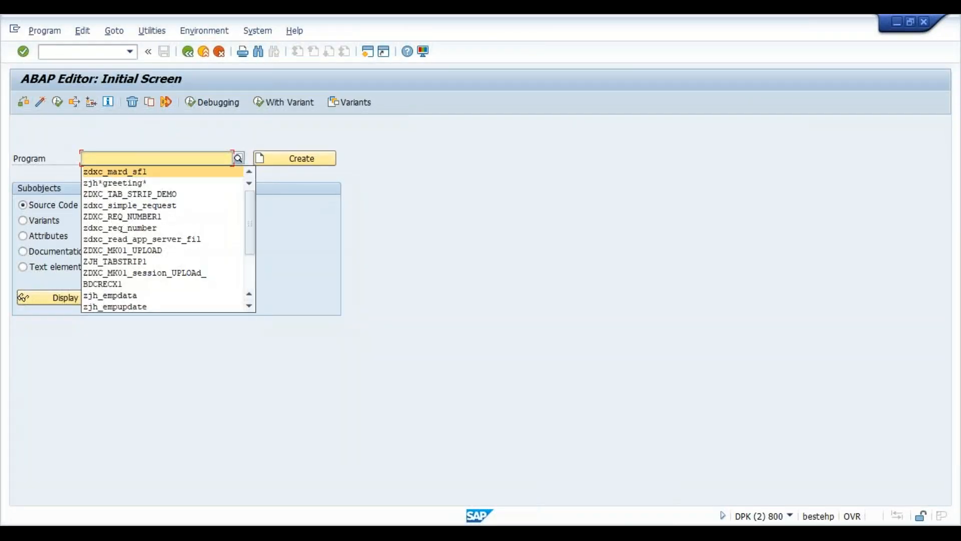
{"action": "key", "text": "Return"}
{"action": "left_click", "coordinate": [57, 102]}
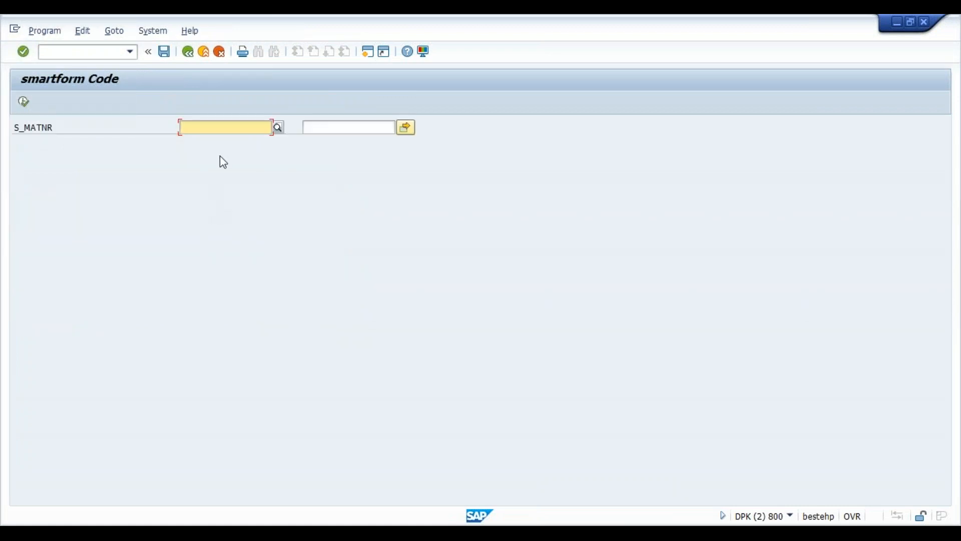
{"action": "type", "text": "1000"}
{"action": "key", "text": "Tab"}
{"action": "type", "text": "1"}
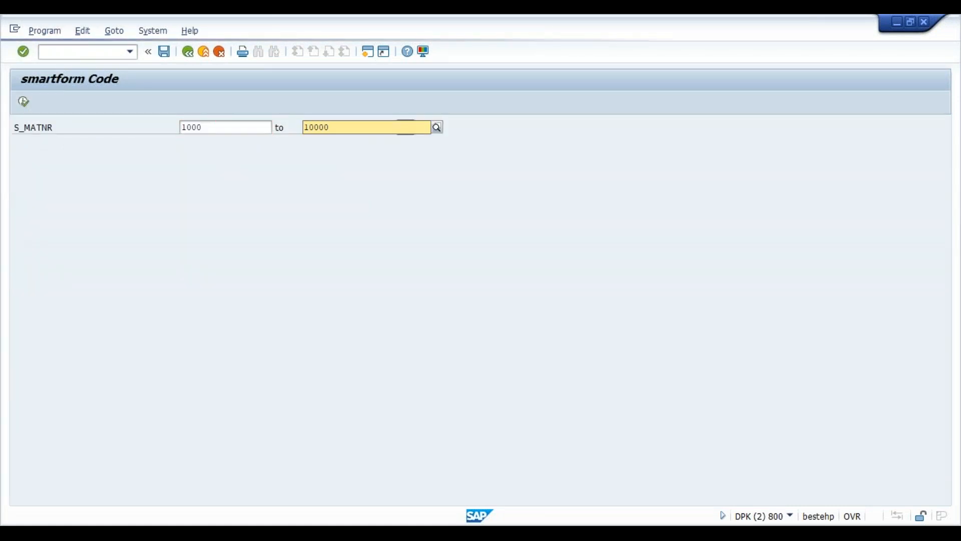
{"action": "left_click", "coordinate": [20, 103]}
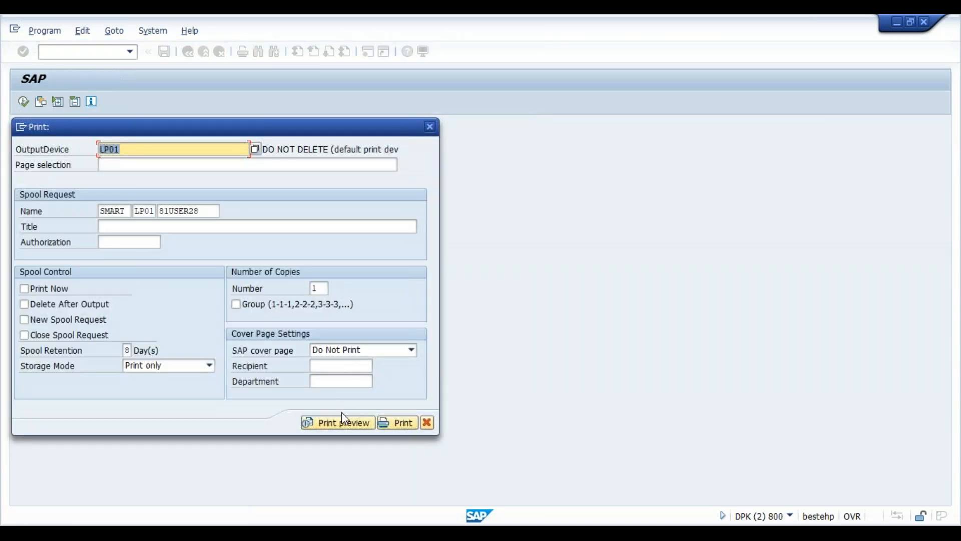
- Print-preview the form output, scroll through it, and return to the selection screen
{"action": "left_click", "coordinate": [341, 420]}
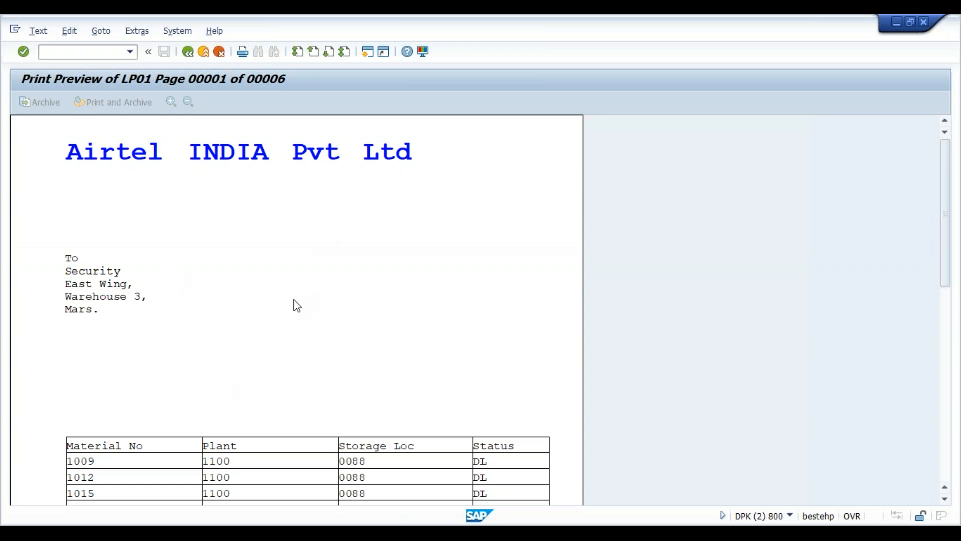
{"action": "scroll", "coordinate": [297, 305], "scroll_direction": "down", "scroll_amount": 3}
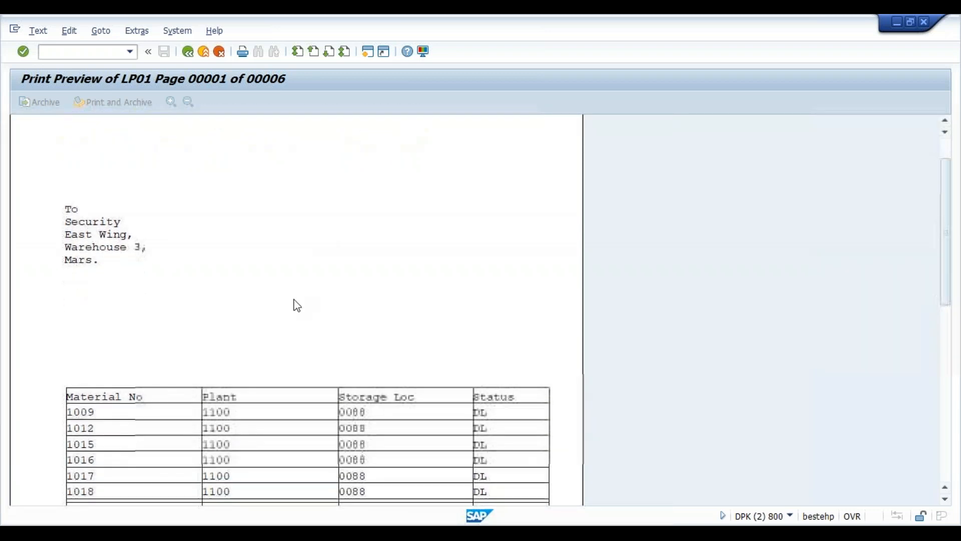
{"action": "scroll", "coordinate": [297, 305], "scroll_direction": "down", "scroll_amount": 4}
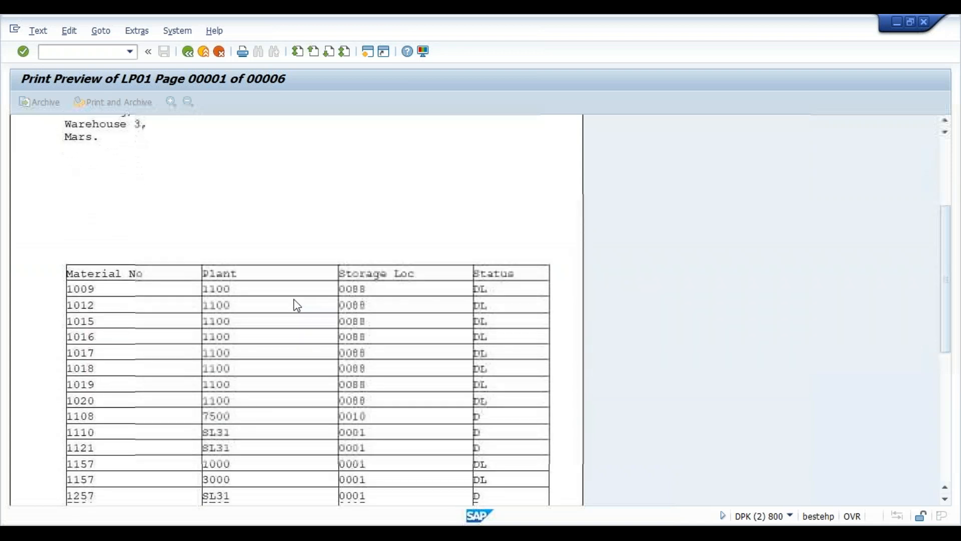
{"action": "scroll", "coordinate": [297, 304], "scroll_direction": "down", "scroll_amount": 2}
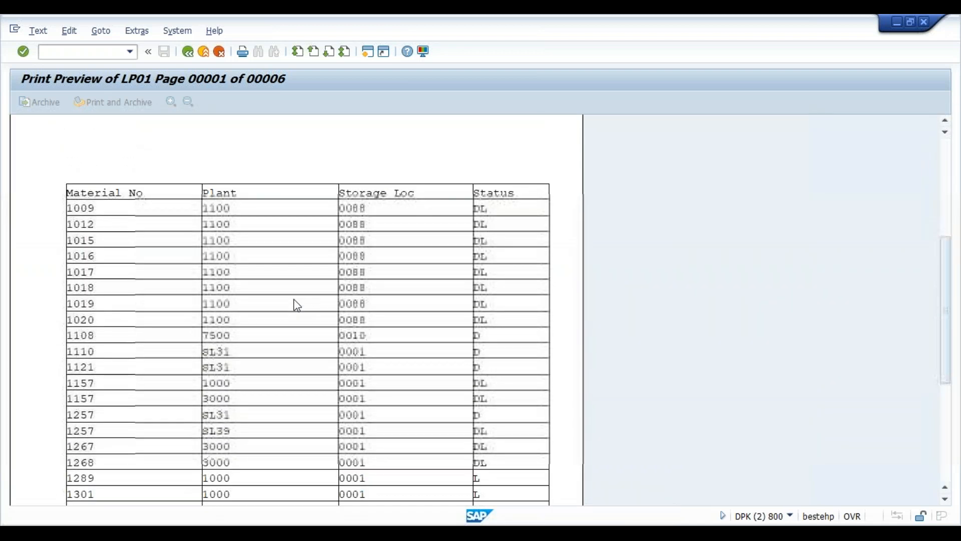
{"action": "scroll", "coordinate": [296, 305], "scroll_direction": "down", "scroll_amount": 1}
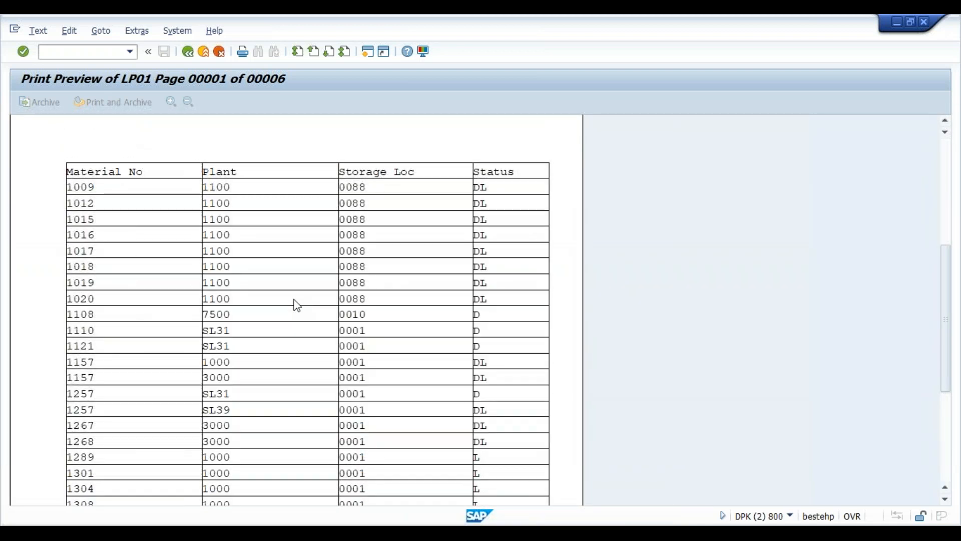
{"action": "scroll", "coordinate": [297, 305], "scroll_direction": "down", "scroll_amount": 2}
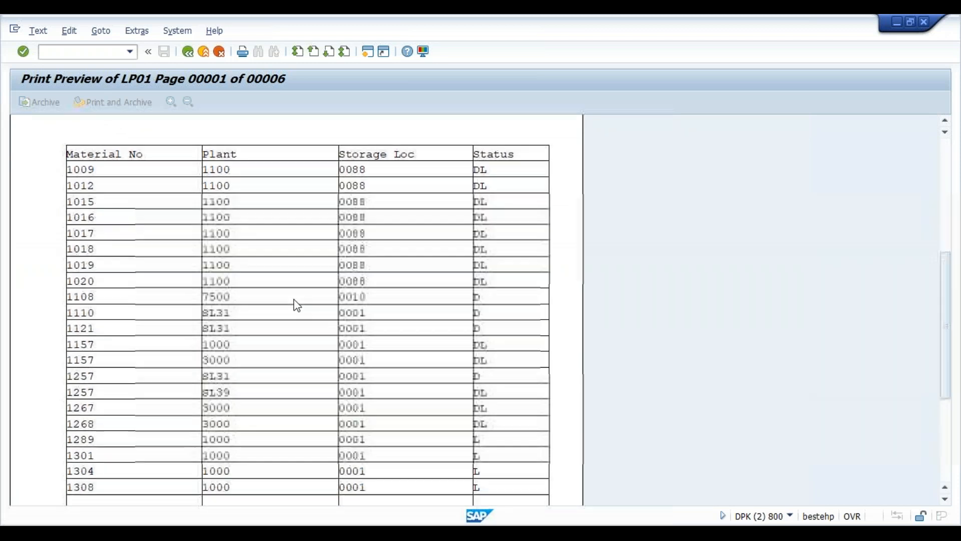
{"action": "scroll", "coordinate": [296, 305], "scroll_direction": "up", "scroll_amount": 5}
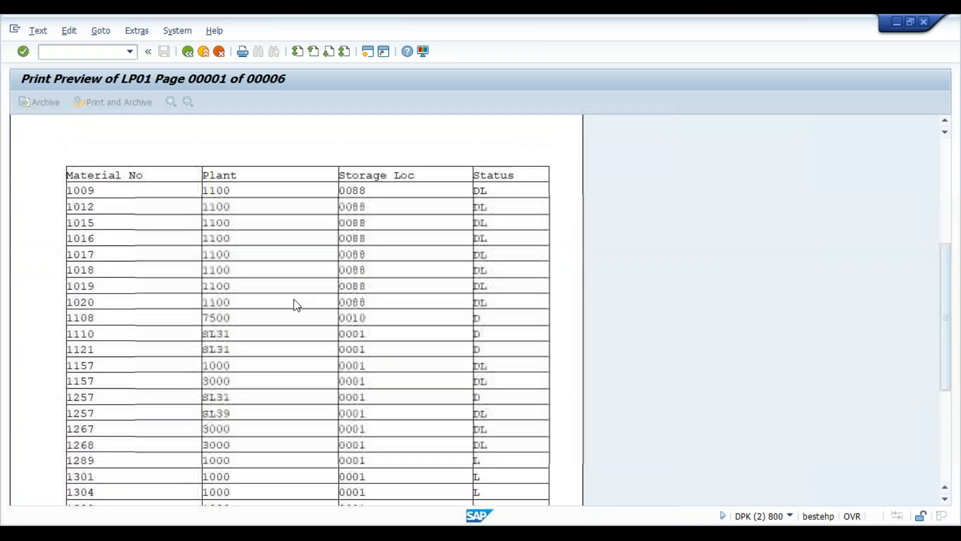
{"action": "scroll", "coordinate": [297, 304], "scroll_direction": "up", "scroll_amount": 6}
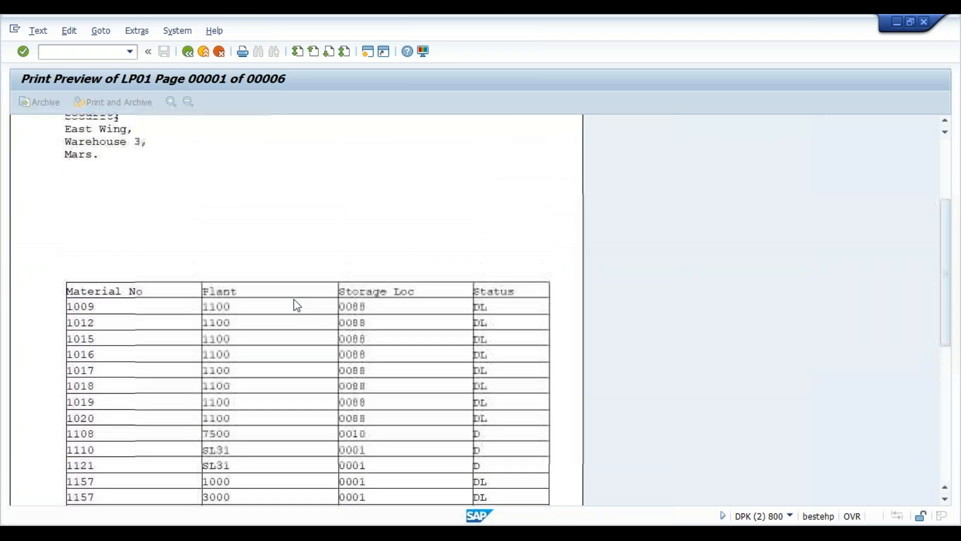
{"action": "scroll", "coordinate": [297, 305], "scroll_direction": "up", "scroll_amount": 5}
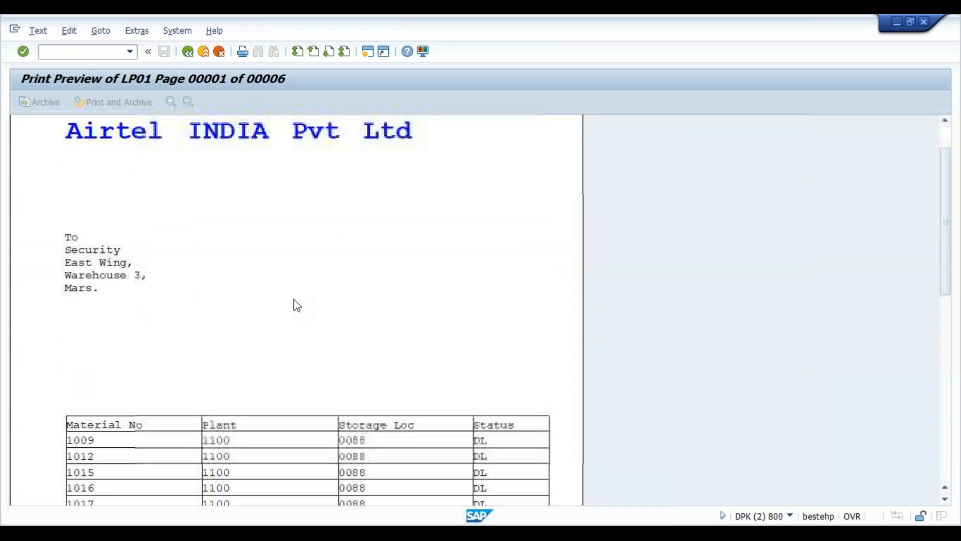
{"action": "left_click", "coordinate": [187, 51]}
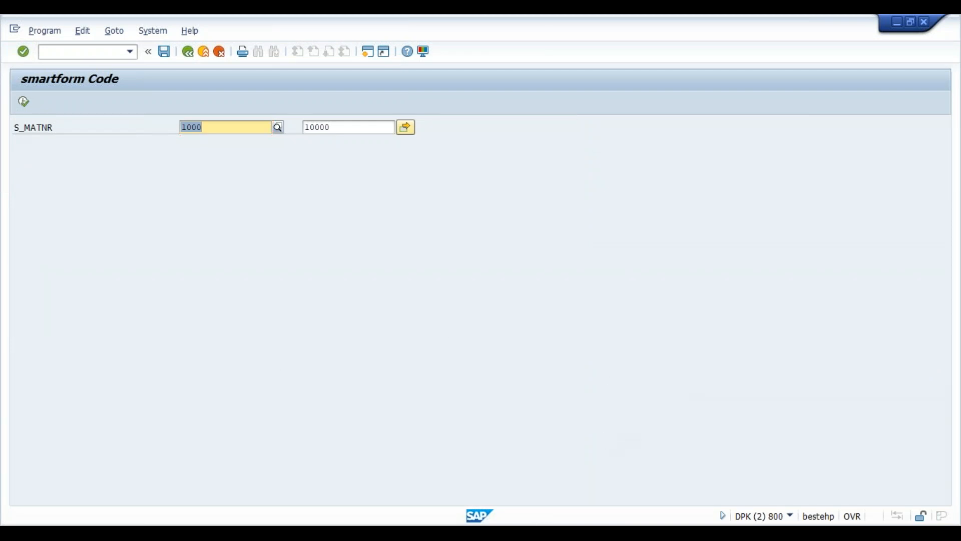
- Switch back to the Form Builder window, expand MAIN and its table, and select MAIN
{"action": "left_click", "coordinate": [603, 533]}
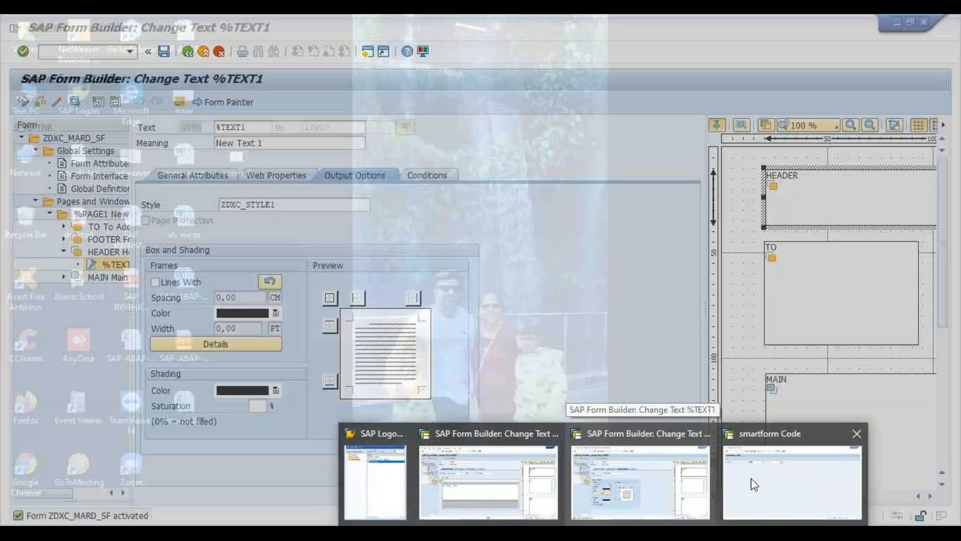
{"action": "left_click", "coordinate": [664, 487]}
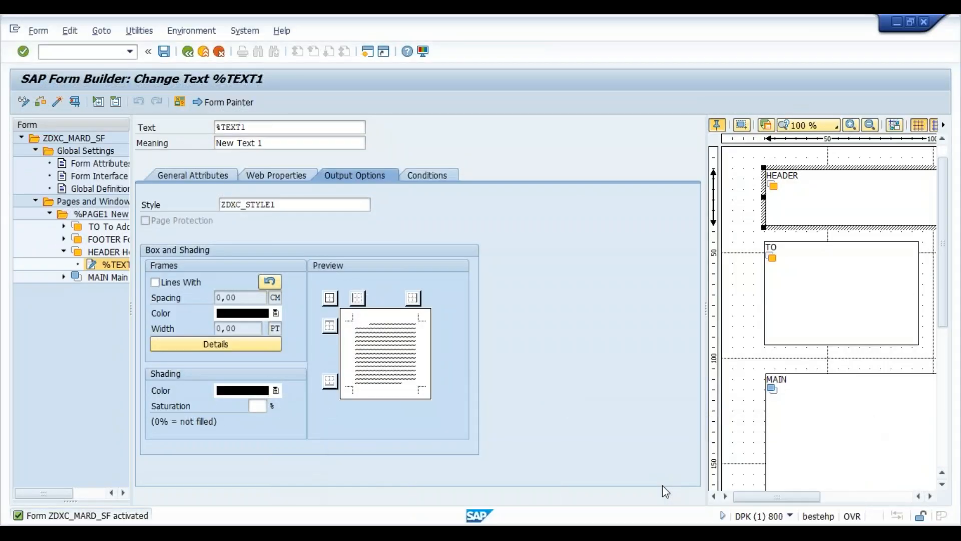
{"action": "left_click", "coordinate": [62, 277]}
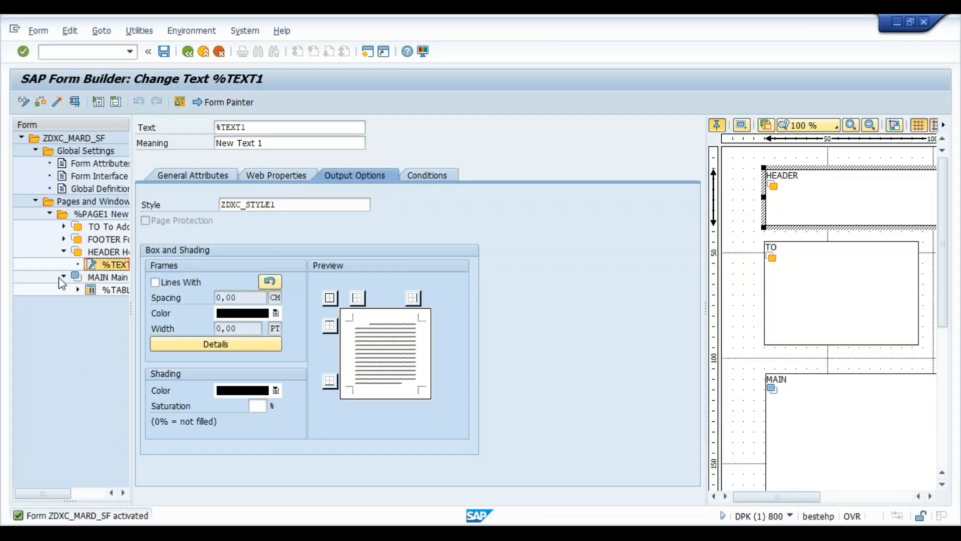
{"action": "left_click", "coordinate": [79, 290]}
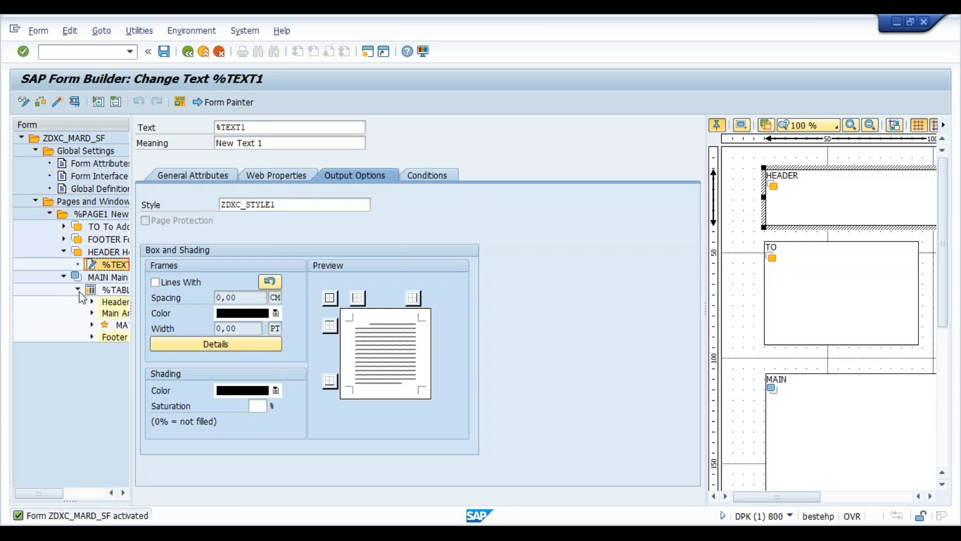
{"action": "left_click", "coordinate": [118, 278]}
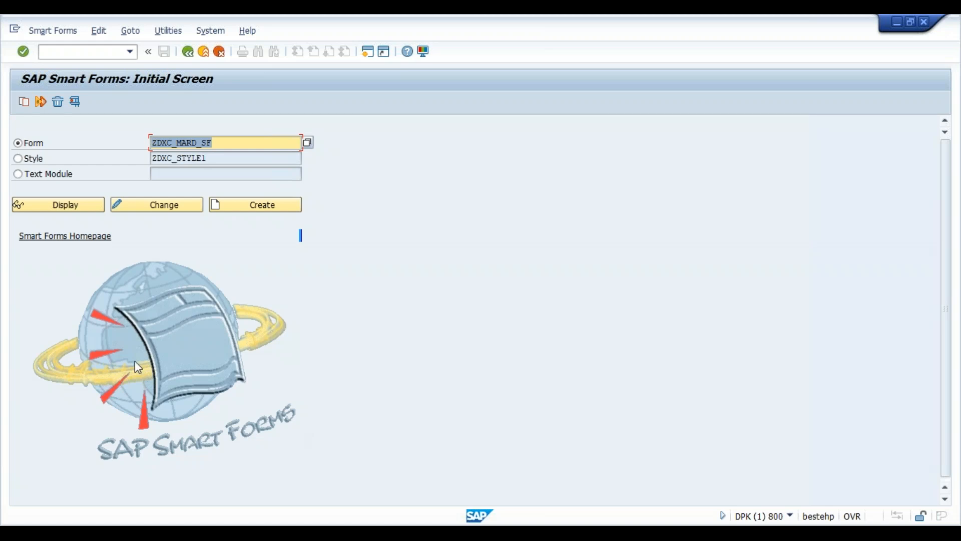
- Choose Text Module, enter the name ZDXC_TM1, and create it
{"action": "left_click", "coordinate": [48, 181]}
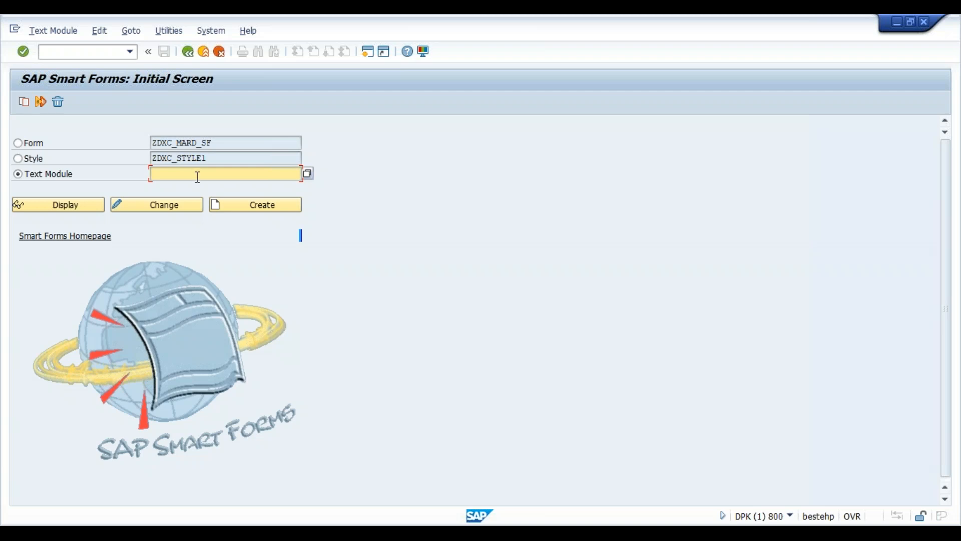
{"action": "left_click", "coordinate": [213, 161]}
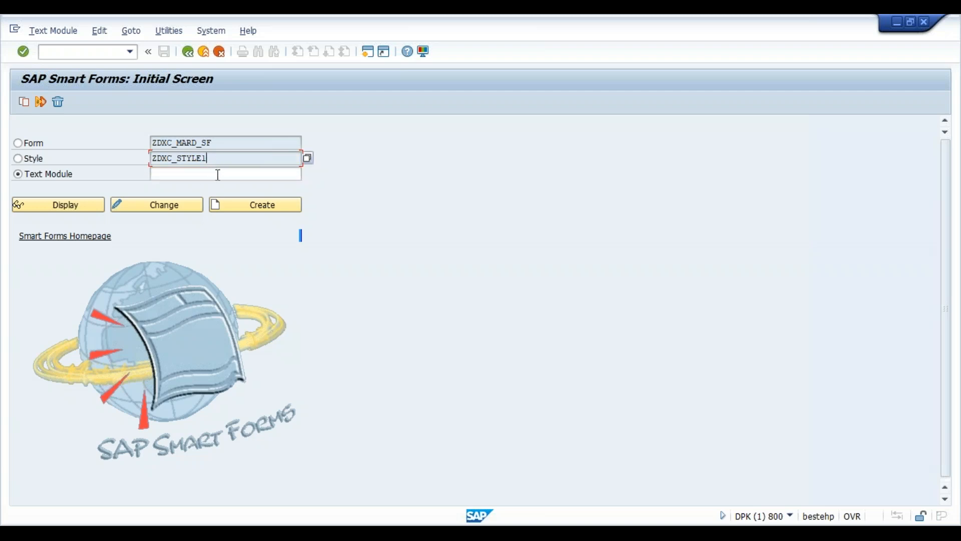
{"action": "left_click", "coordinate": [218, 176]}
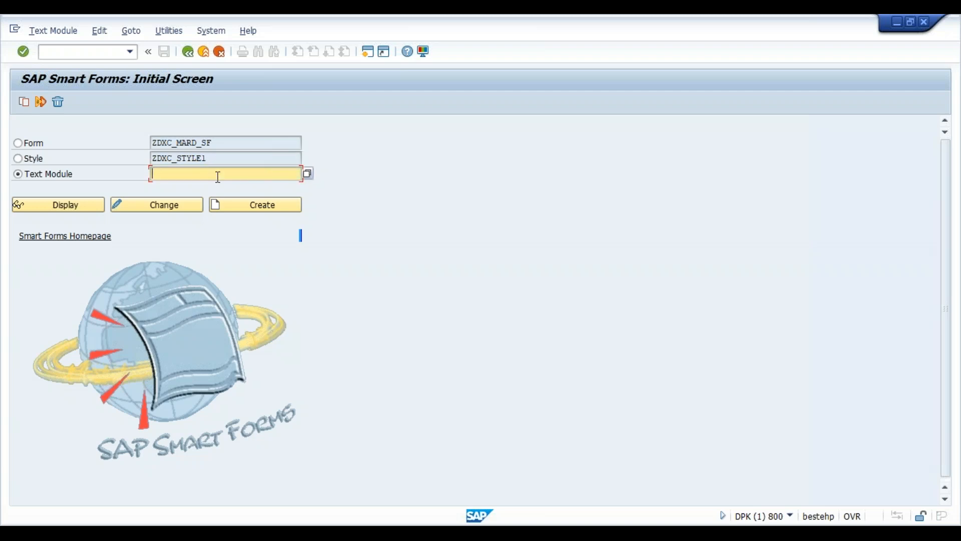
{"action": "type", "text": "zdxc_tm1"}
{"action": "left_click", "coordinate": [274, 209]}
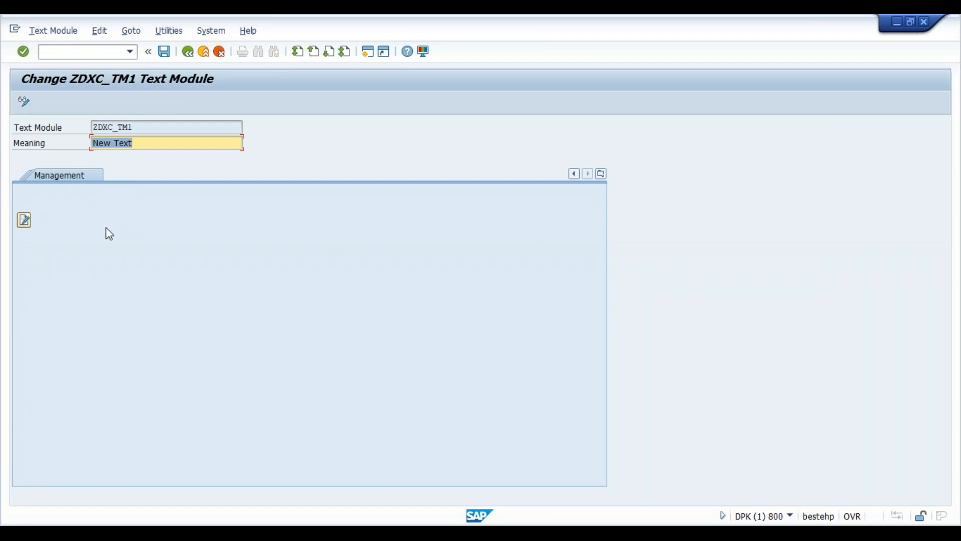
- In the full editor, type the 'Terms & Conditions' heading and point (1) about a Made in India product
{"action": "left_click", "coordinate": [25, 221]}
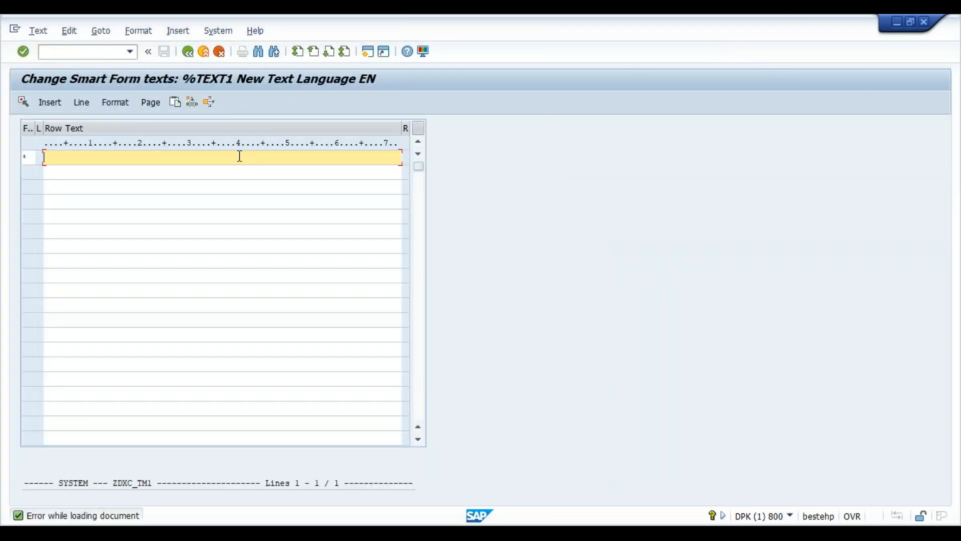
{"action": "type", "text": "erms & Conditions"}
{"action": "key", "text": "Return"}
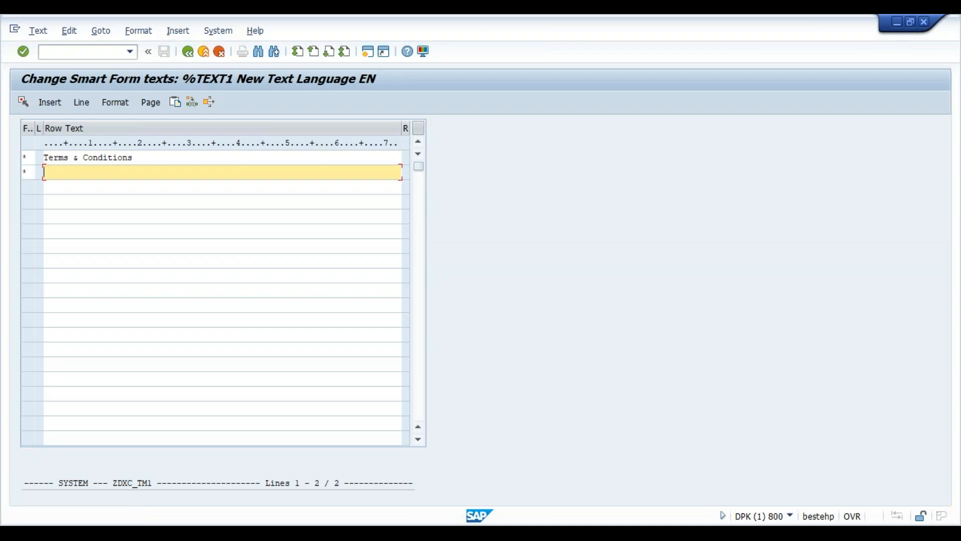
{"action": "key", "text": "Return"}
{"action": "type", "text": "()"}
{"action": "type", "text": "1)"}
{"action": "type", "text": "  I am "}
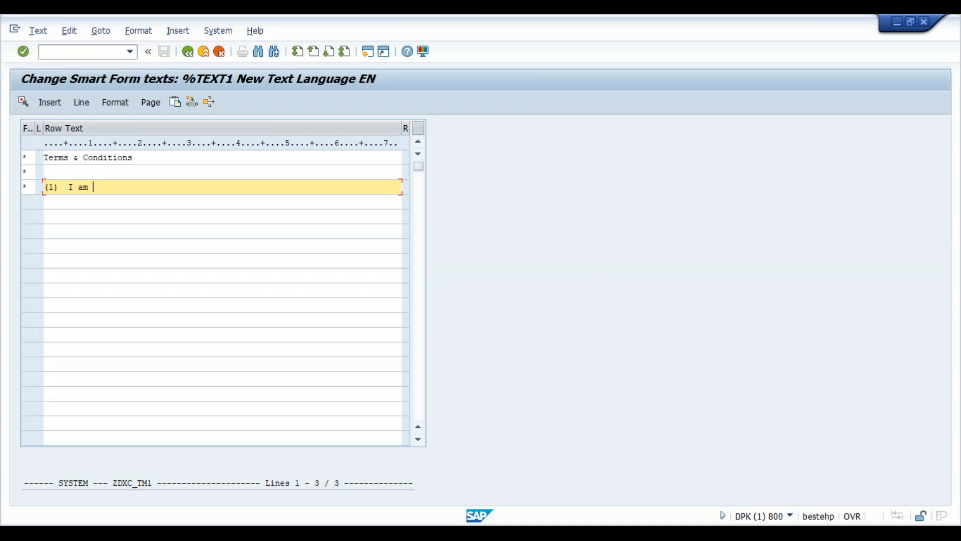
{"action": "type", "text": "an"}
{"action": "key", "text": "BackSpace"}
{"action": "key", "text": "BackSpace"}
{"action": "key", "text": "BackSpace"}
{"action": "type", "text": "MADE IN INDA"}
{"action": "key", "text": "BackSpace"}
{"action": "type", "text": "ID"}
{"action": "key", "text": "BackSpace"}
{"action": "key", "text": "BackSpace"}
{"action": "type", "text": "a Produ"}
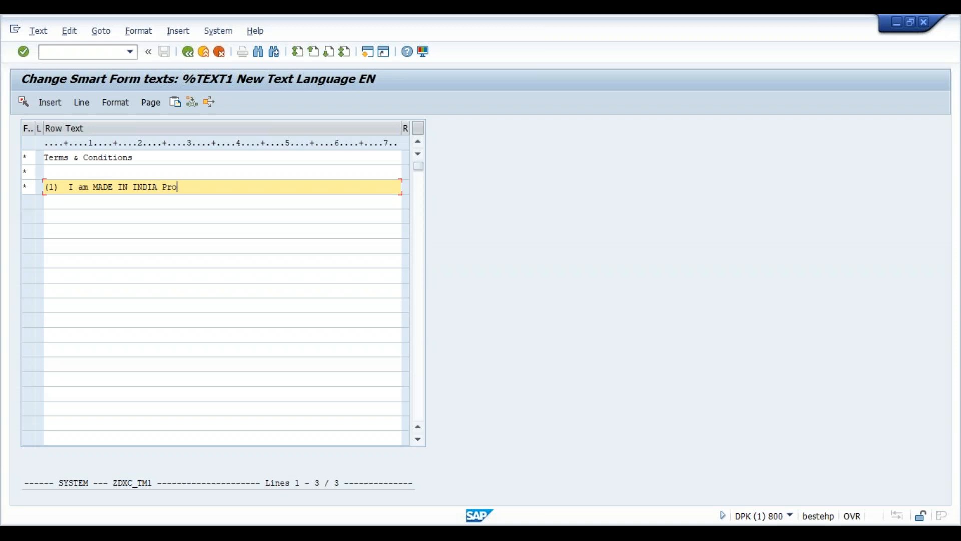
- Add point (2) about not buying Chinese products and point (3) about not importing them, then exit the editor
{"action": "key", "text": "Return"}
{"action": "type", "text": "(2) Donot"}
{"action": "key", "text": "BackSpace"}
{"action": "key", "text": "BackSpace"}
{"action": "key", "text": "BackSpace"}
{"action": "key", "text": "BackSpace"}
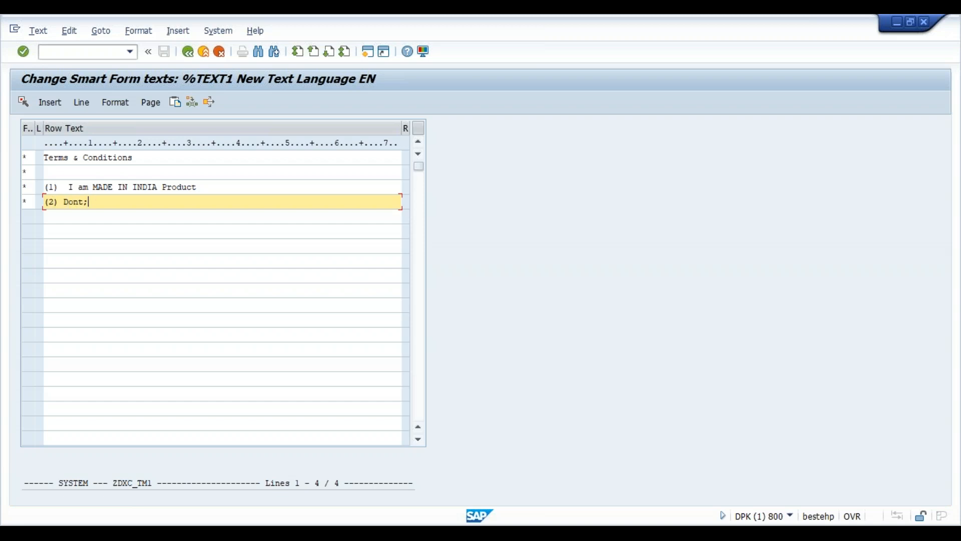
{"action": "key", "text": "BackSpace"}
{"action": "type", "text": "Dont bu"}
{"action": "key", "text": "BackSpace"}
{"action": "type", "text": "buy chineses products"}
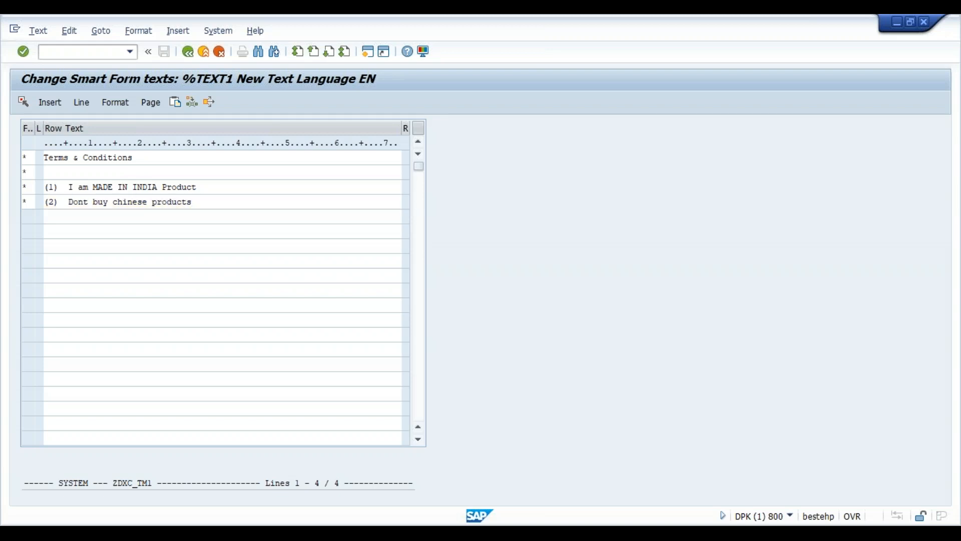
{"action": "key", "text": "Return"}
{"action": "type", "text": "(0"}
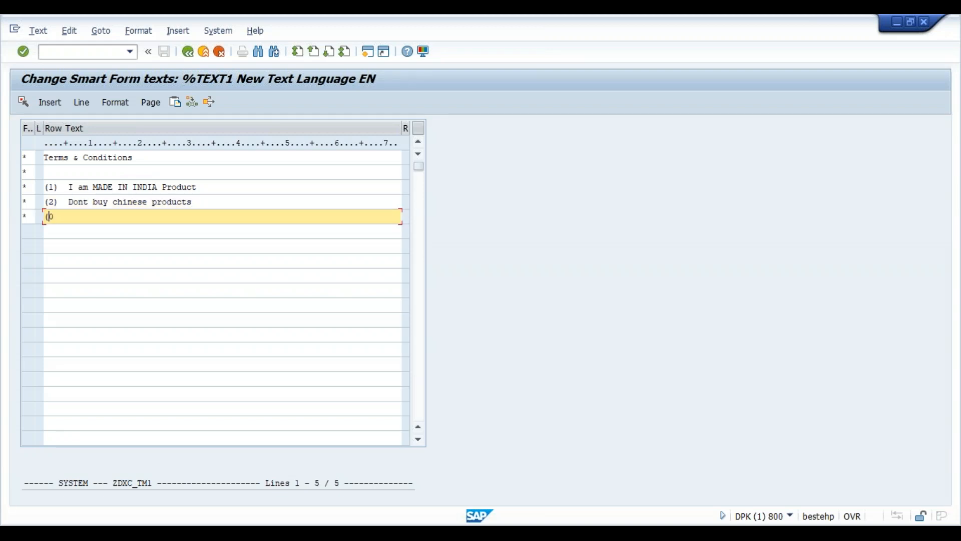
{"action": "key", "text": "BackSpace"}
{"action": "key", "text": "BackSpace"}
{"action": "type", "text": ")  Don;t import cinese products"}
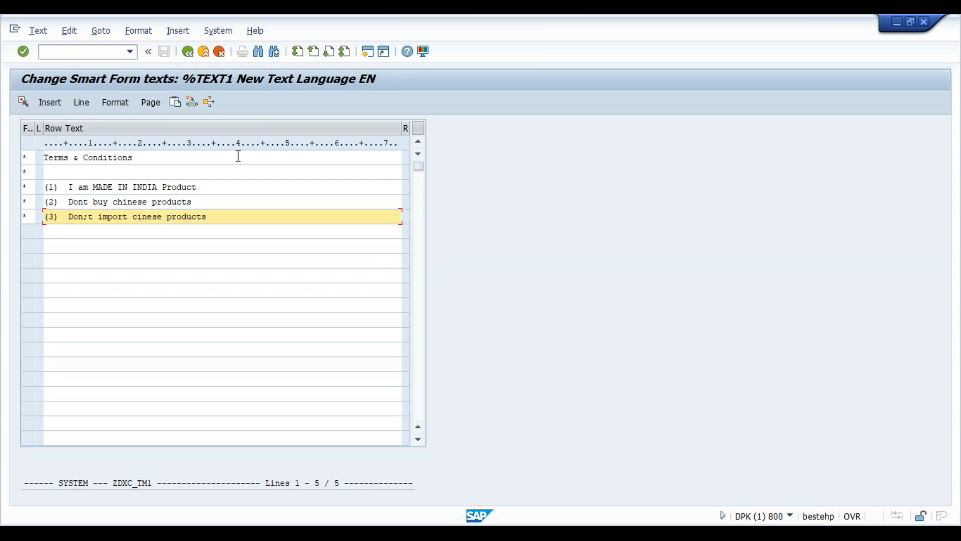
{"action": "left_click", "coordinate": [187, 53]}
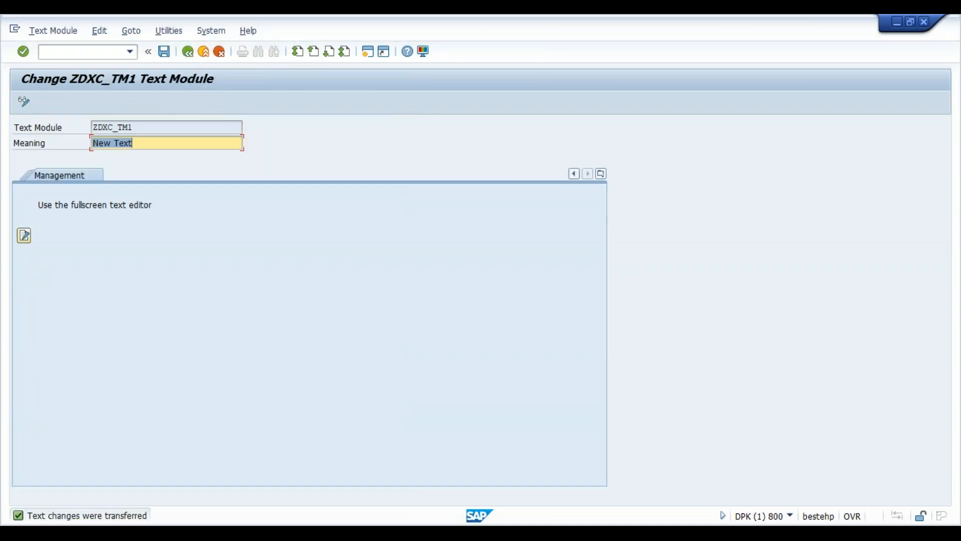
- Save text module ZDXC_TM1 to a Z package under a workbench request, then select Form
{"action": "left_click", "coordinate": [188, 53]}
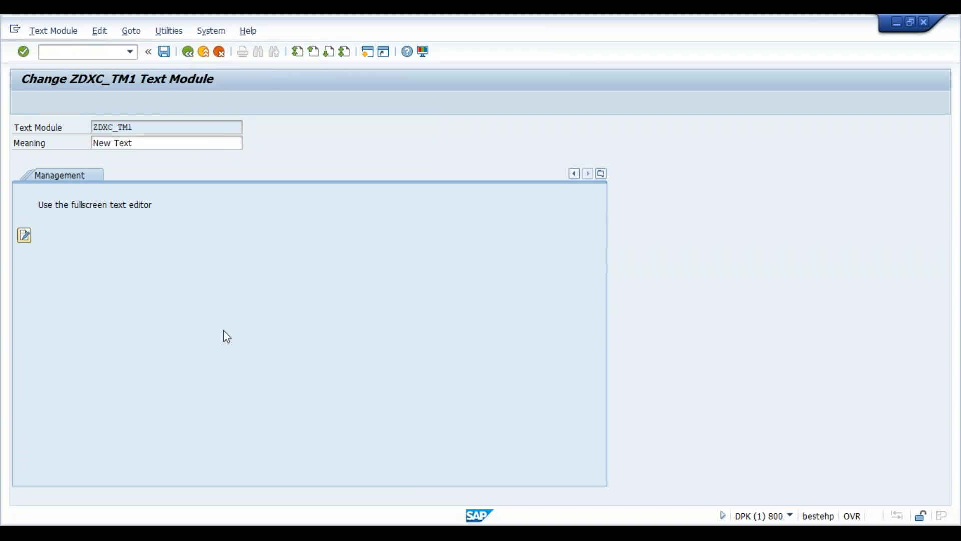
{"action": "left_click", "coordinate": [195, 274]}
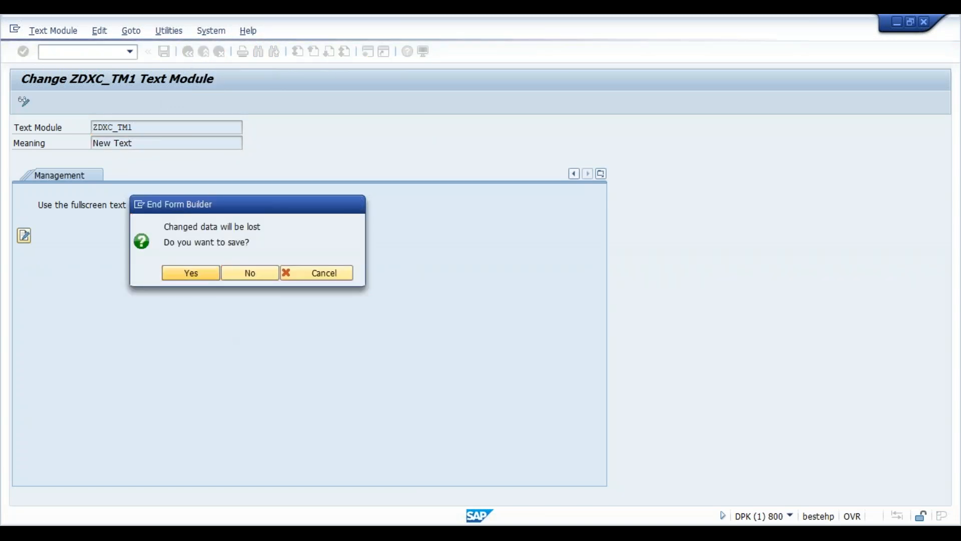
{"action": "type", "text": "z"}
{"action": "key", "text": "Down"}
{"action": "key", "text": "Return"}
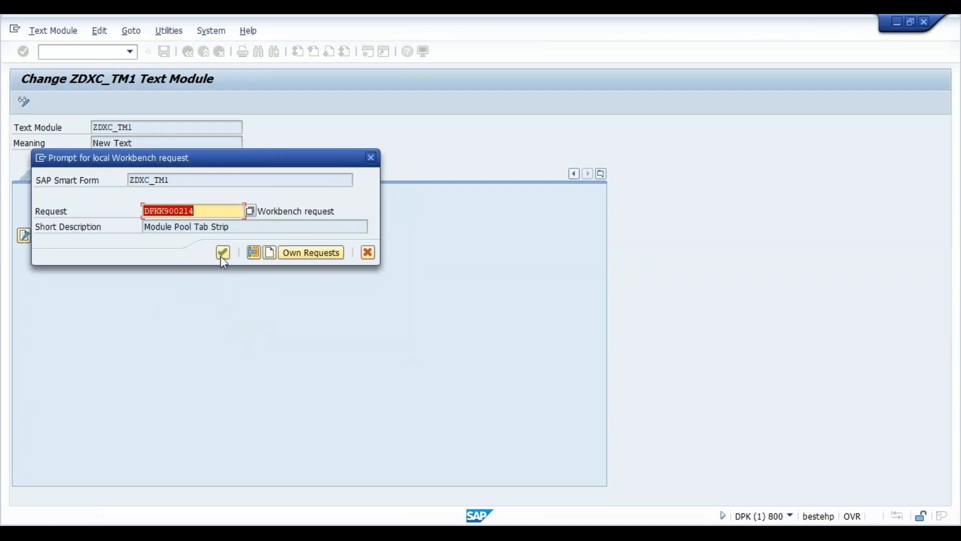
{"action": "left_click", "coordinate": [220, 253]}
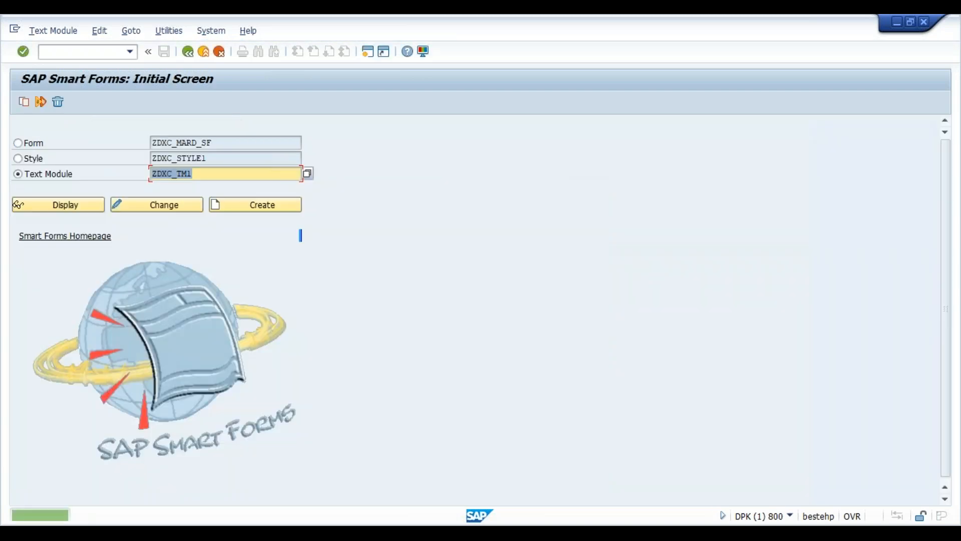
{"action": "left_click", "coordinate": [41, 144]}
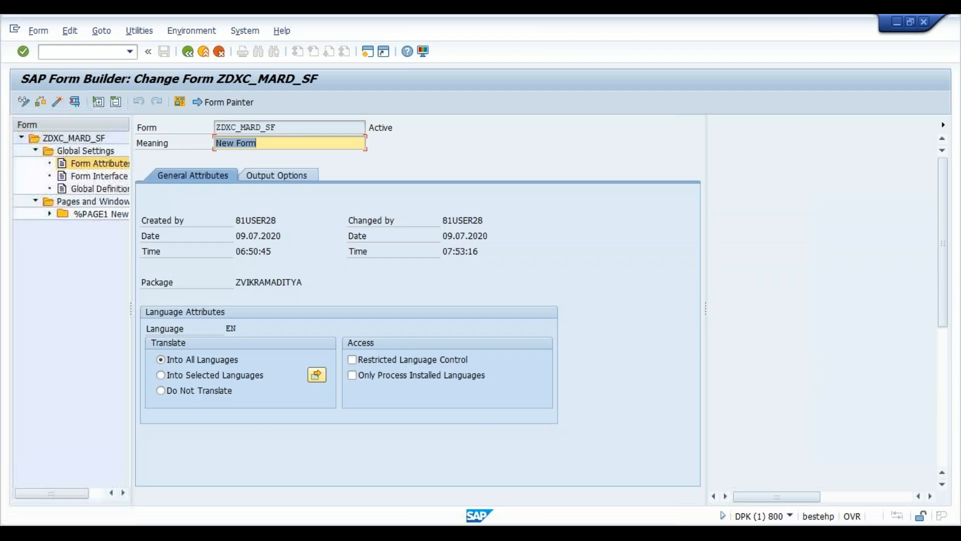
- Expand %PAGE1 and its FOOTER window, then open text node %TEXT3
{"action": "left_click", "coordinate": [46, 213]}
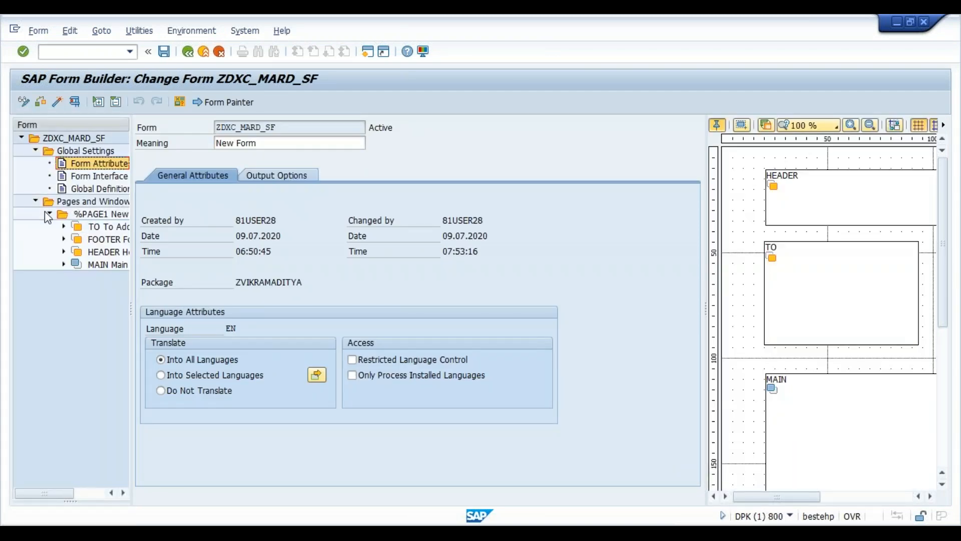
{"action": "left_click", "coordinate": [64, 239]}
{"action": "left_click", "coordinate": [115, 251]}
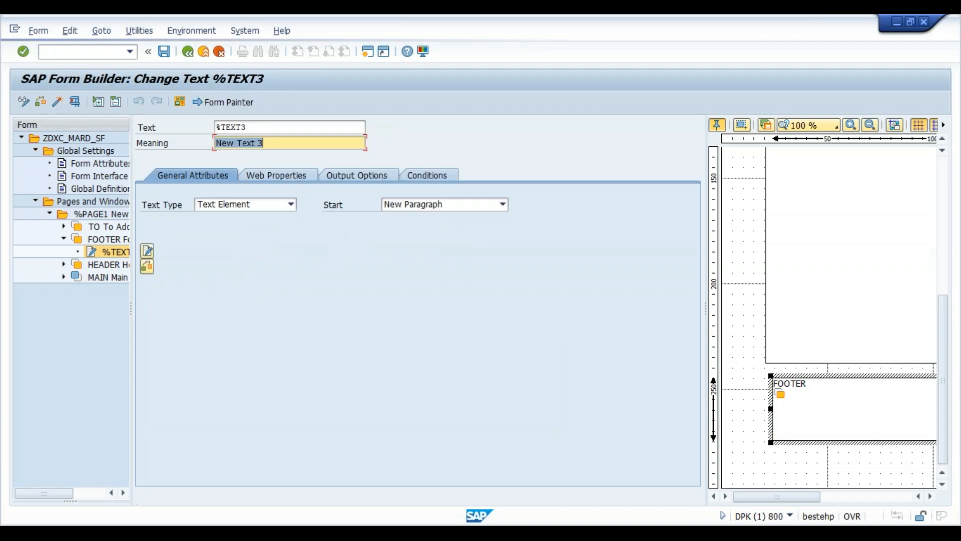
- Change %TEXT3 to a Text Module referencing ZDXC_TM1 in language EN, then save and activate
{"action": "left_click", "coordinate": [291, 206]}
{"action": "left_click", "coordinate": [278, 232]}
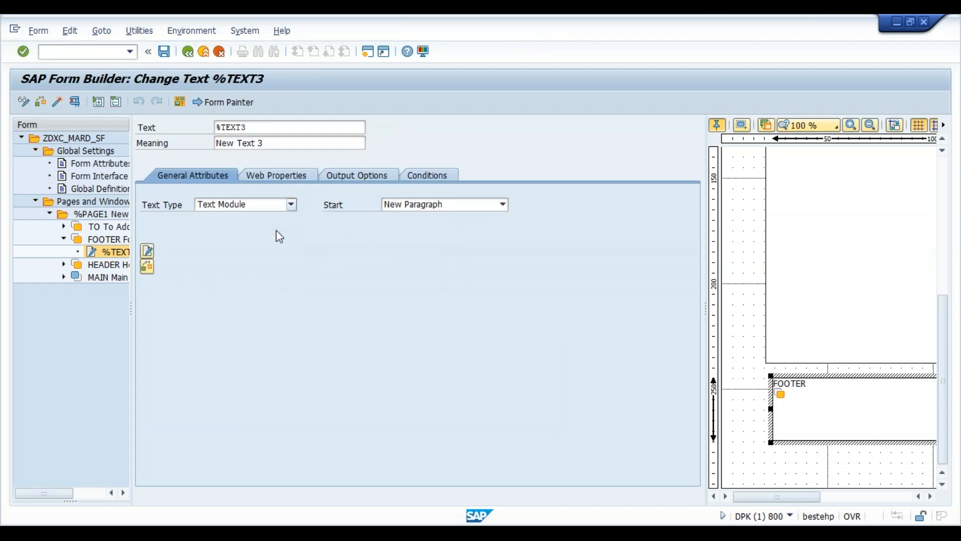
{"action": "left_click", "coordinate": [190, 273]}
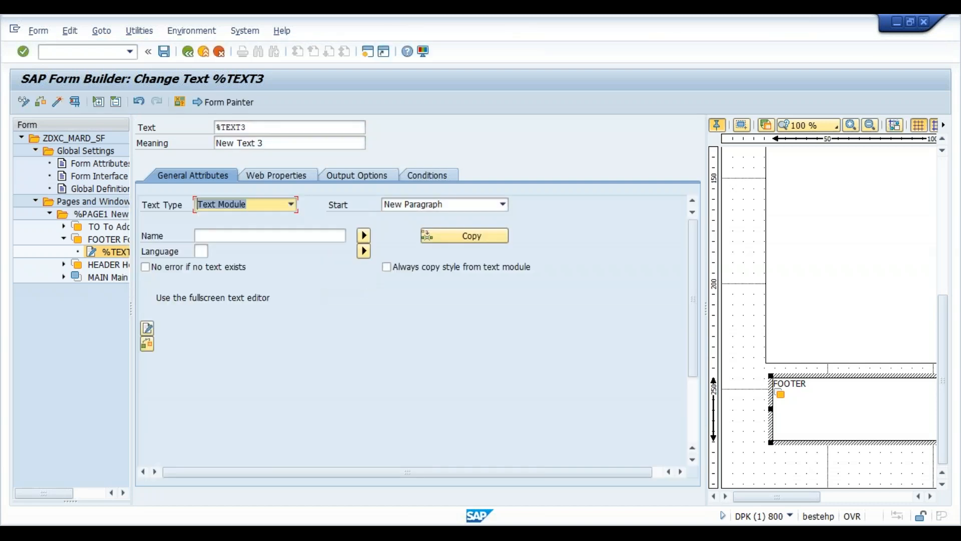
{"action": "left_click", "coordinate": [276, 235]}
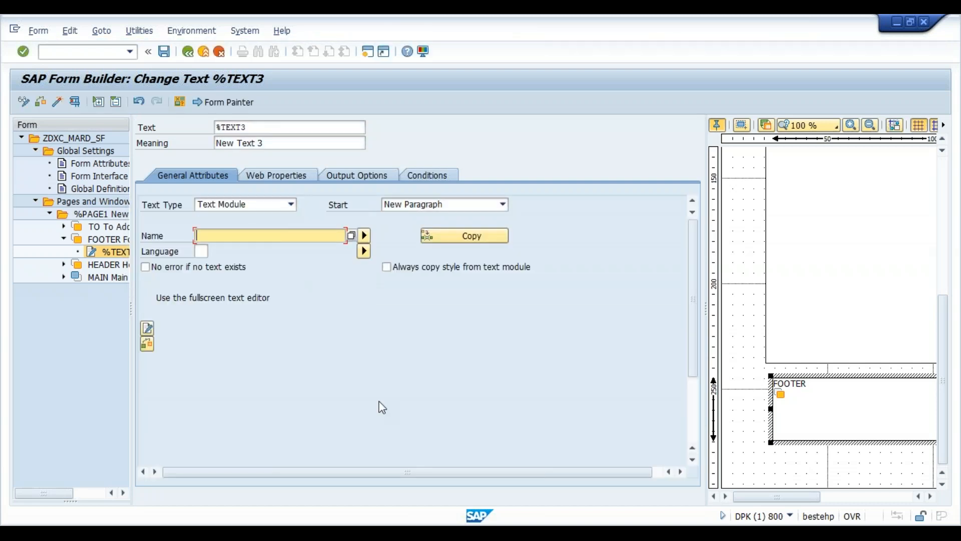
{"action": "type", "text": "zd"}
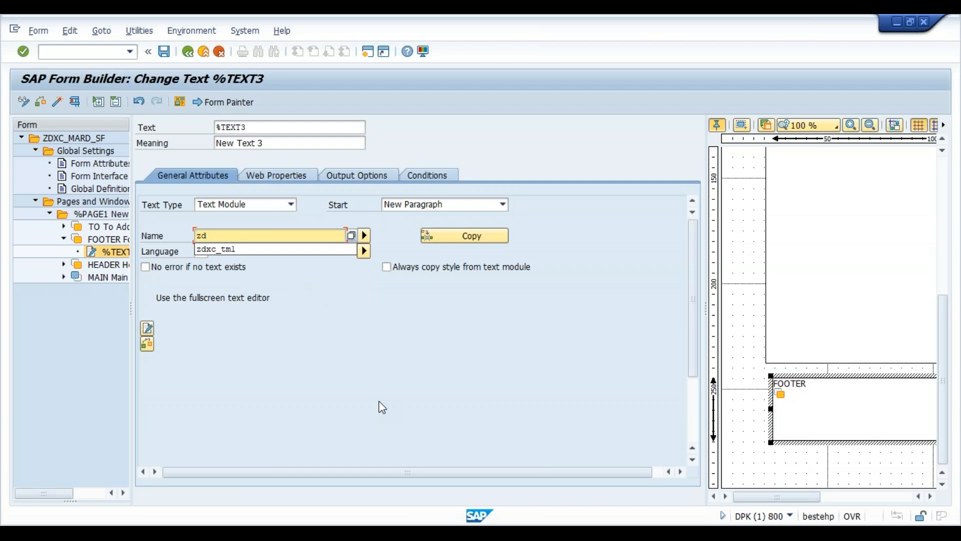
{"action": "key", "text": "Down"}
{"action": "key", "text": "Return"}
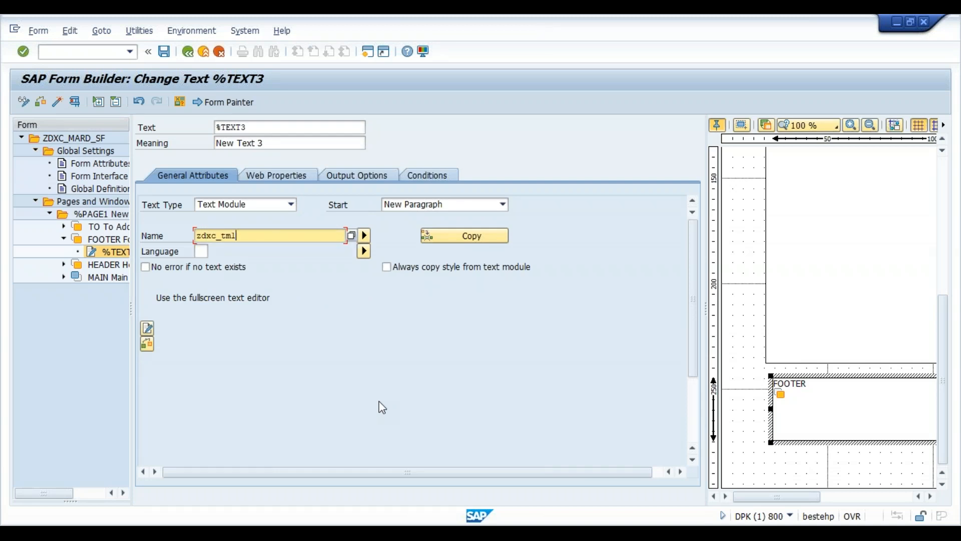
{"action": "left_click", "coordinate": [204, 250]}
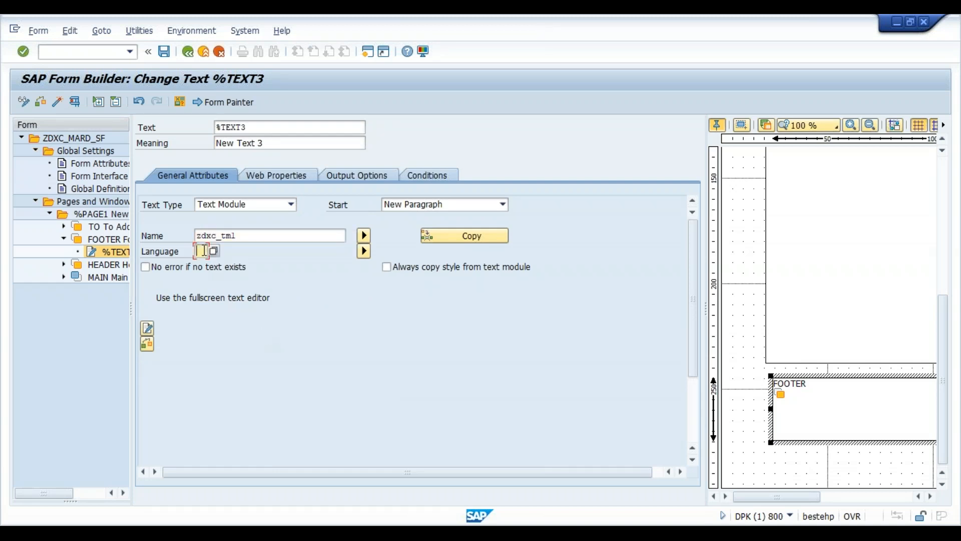
{"action": "left_click", "coordinate": [214, 251]}
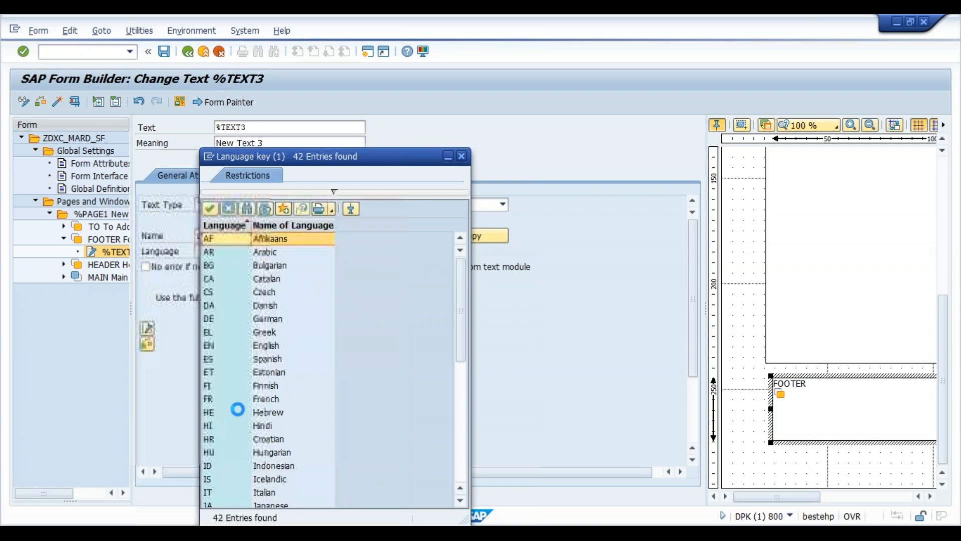
{"action": "double_click", "coordinate": [215, 347]}
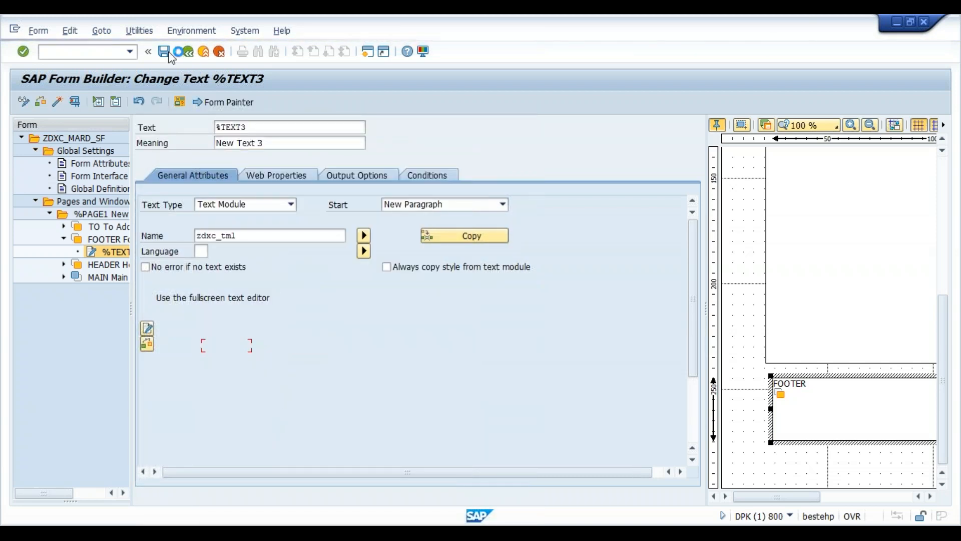
{"action": "left_click", "coordinate": [165, 52]}
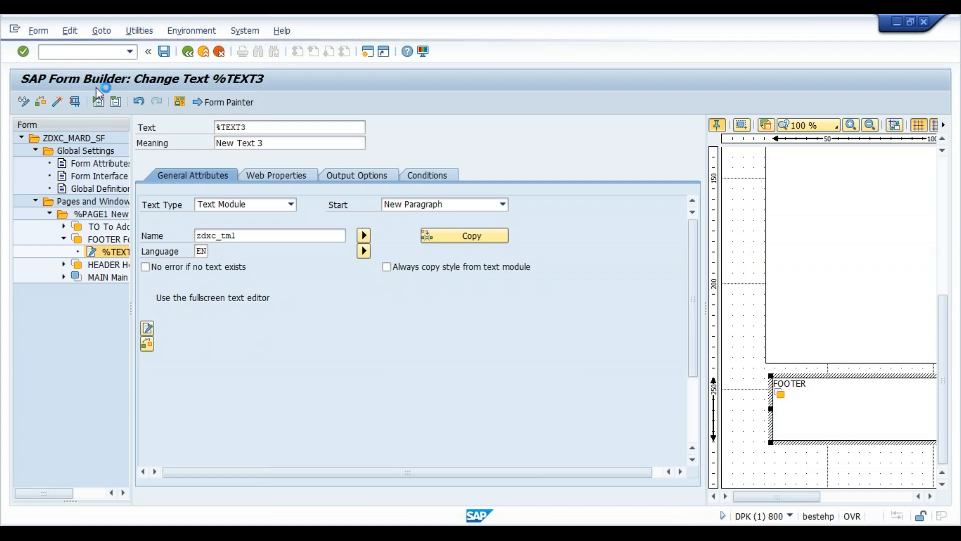
{"action": "left_click", "coordinate": [59, 102]}
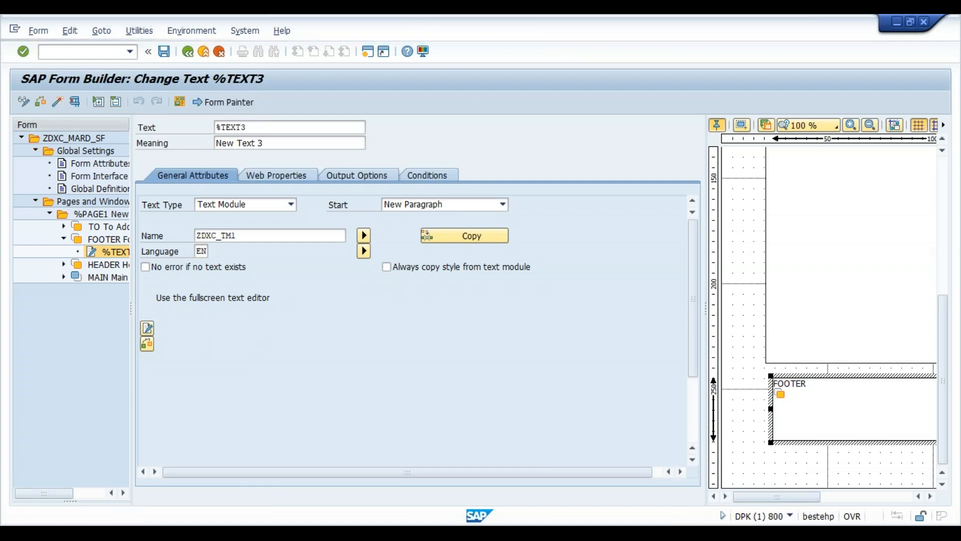
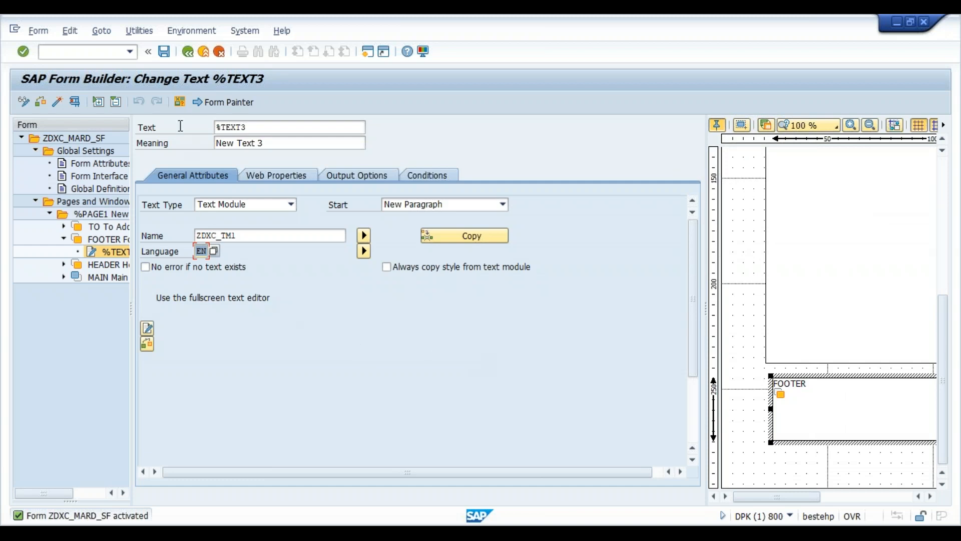
- Activate form ZDXC_MARD_SF and back out of the text node editor
{"action": "left_click", "coordinate": [60, 102]}
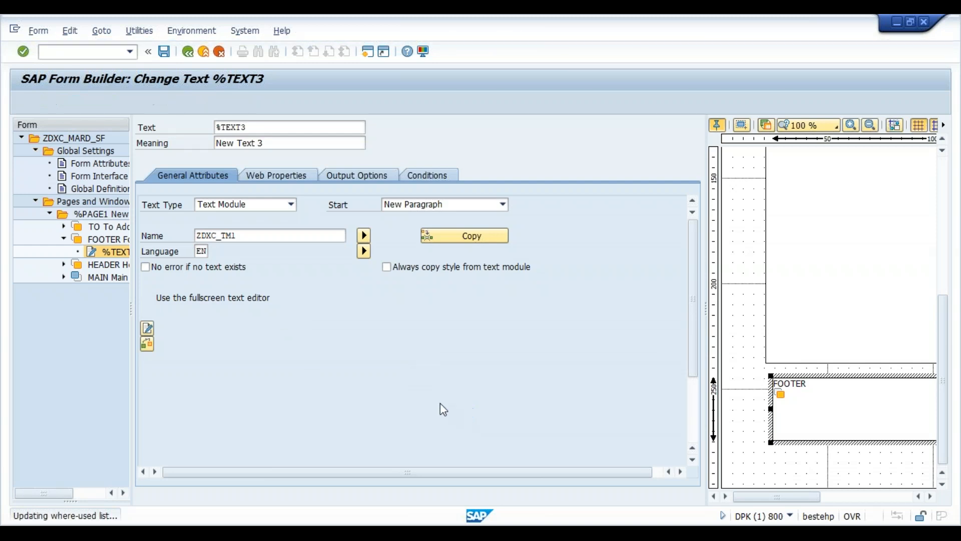
{"action": "left_click", "coordinate": [188, 51]}
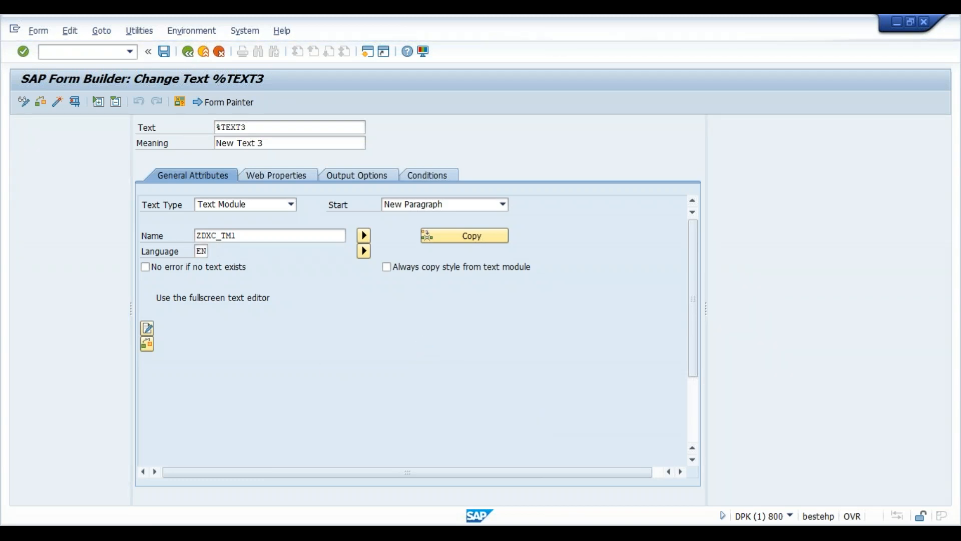
- Run the smartform Code program for materials 1000 to 10000
{"action": "left_click", "coordinate": [603, 534]}
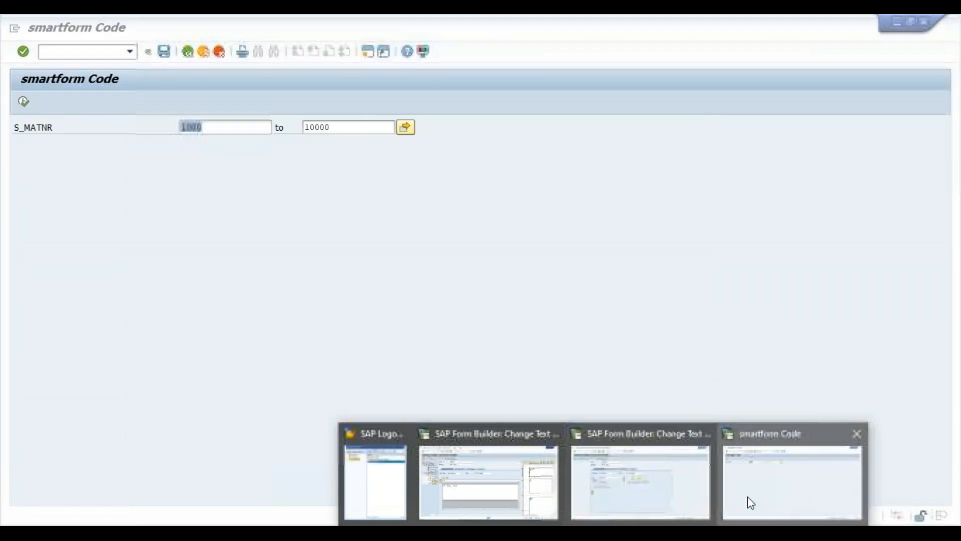
{"action": "left_click", "coordinate": [747, 496]}
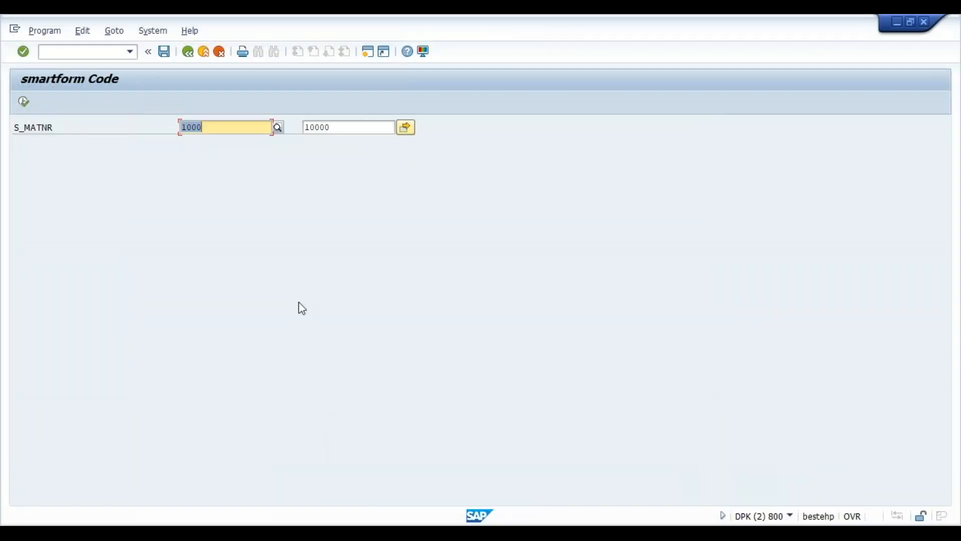
{"action": "left_click", "coordinate": [24, 102]}
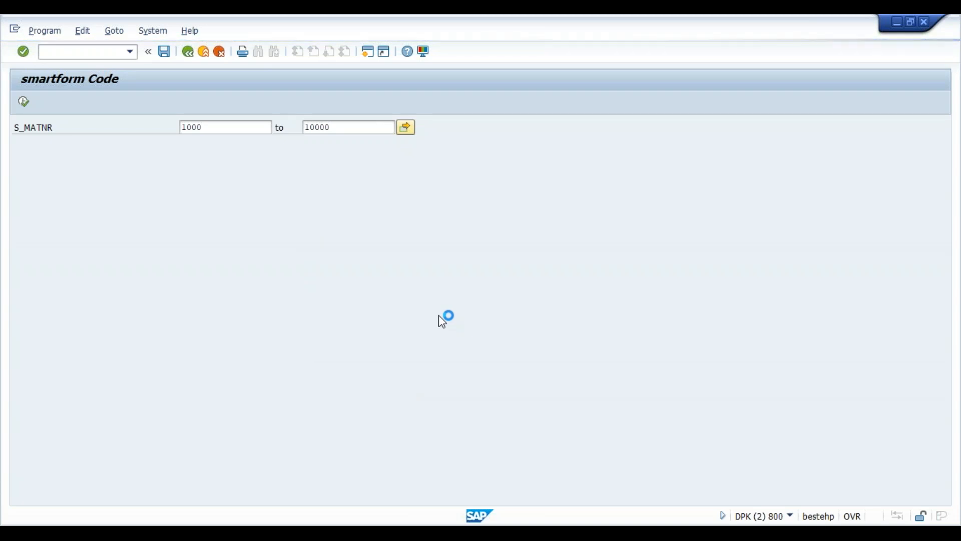
- Choose Print preview in the form's print dialog
{"action": "mouse_move", "coordinate": [734, 510]}
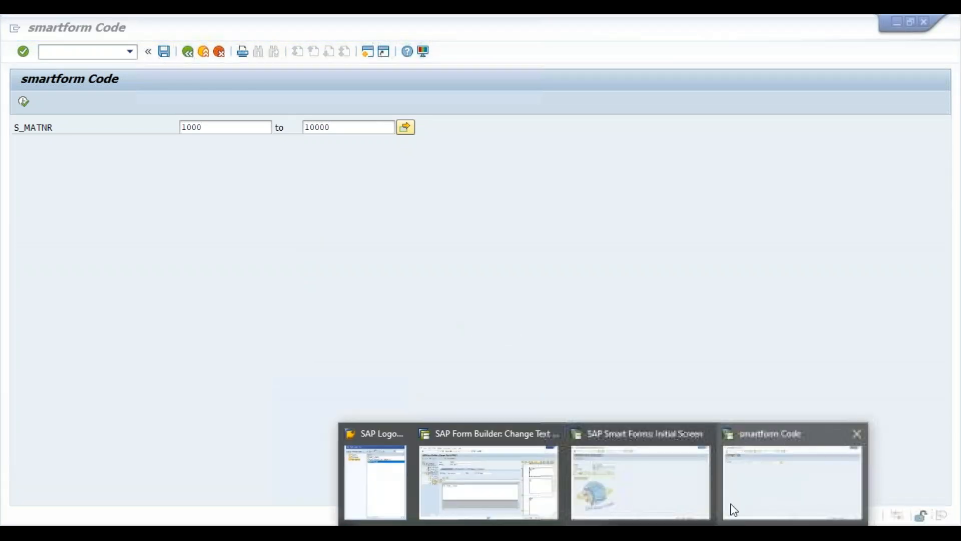
{"action": "mouse_move", "coordinate": [473, 473]}
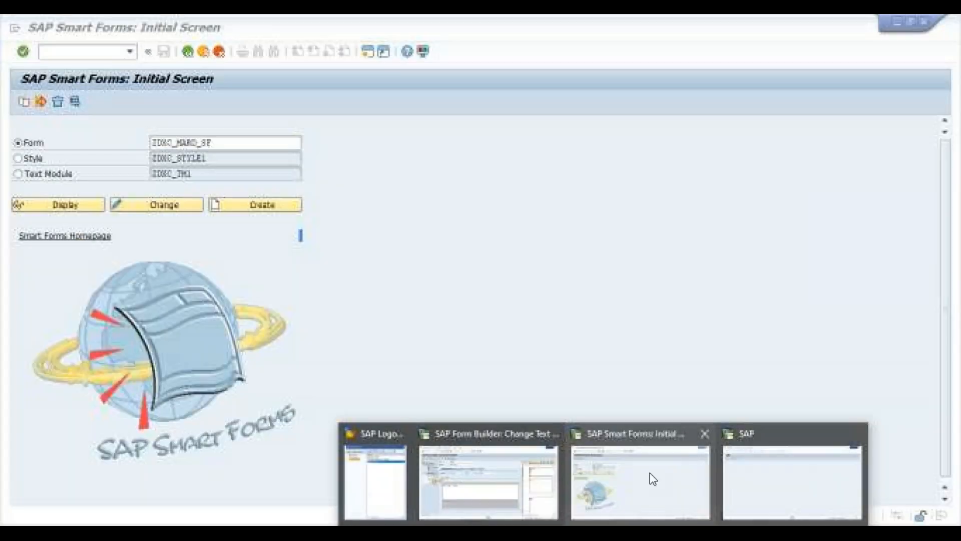
{"action": "left_click", "coordinate": [649, 472]}
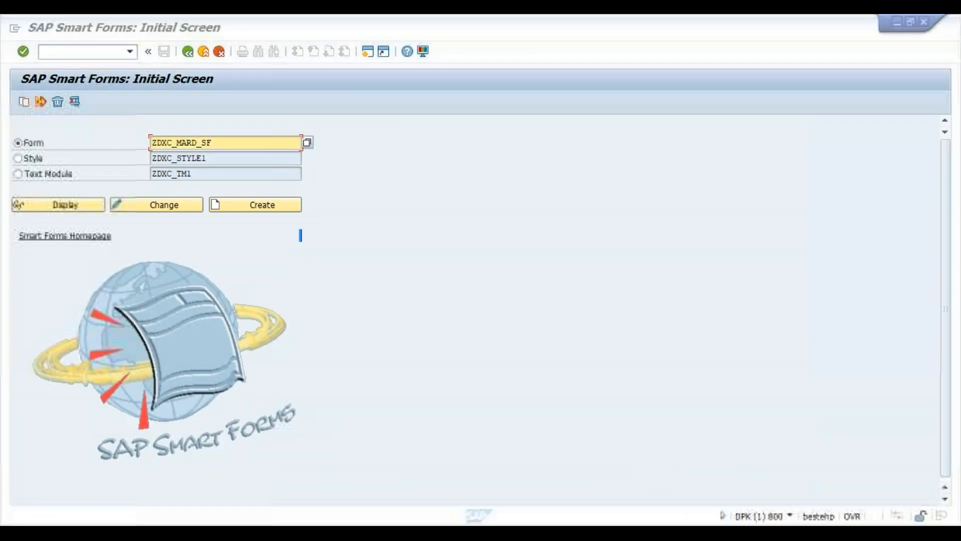
{"action": "left_click", "coordinate": [734, 493]}
{"action": "left_click", "coordinate": [343, 421]}
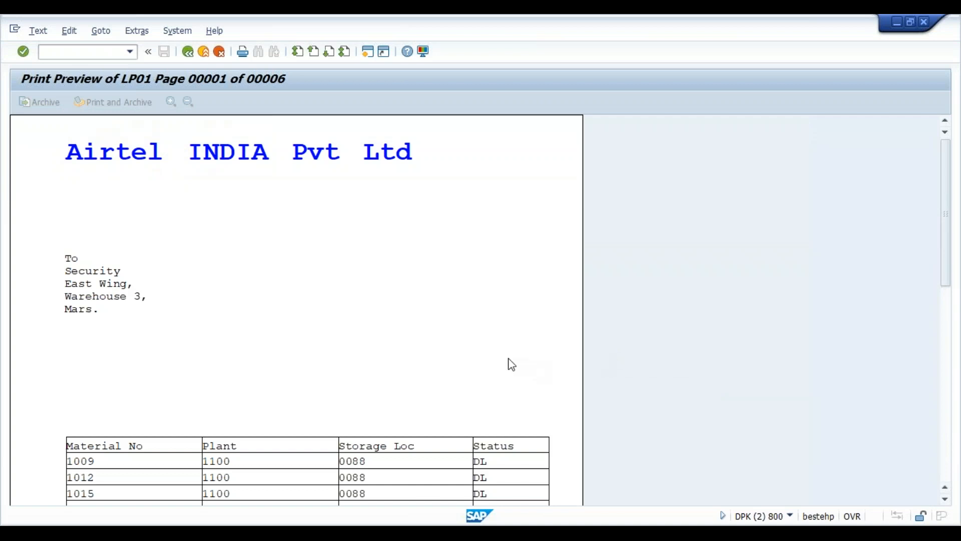
- Review the preview's address, table header and Terms & Conditions, then close it
{"action": "scroll", "coordinate": [512, 364], "scroll_direction": "down", "scroll_amount": 5}
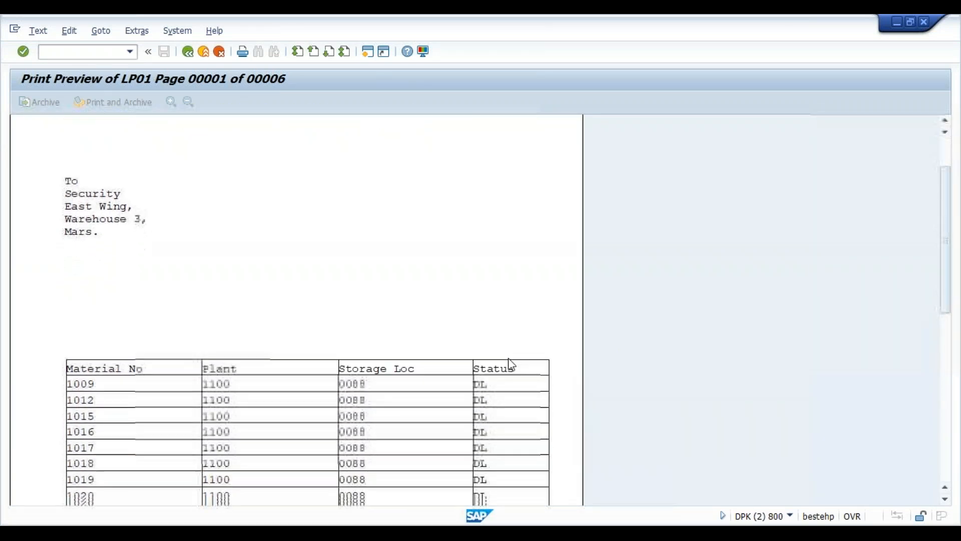
{"action": "scroll", "coordinate": [512, 364], "scroll_direction": "down", "scroll_amount": 5}
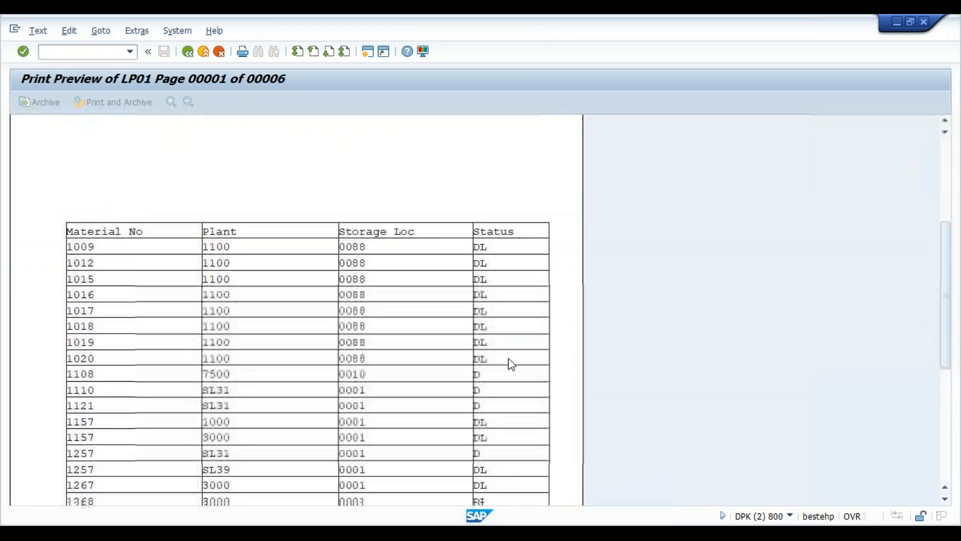
{"action": "scroll", "coordinate": [512, 364], "scroll_direction": "down", "scroll_amount": 5}
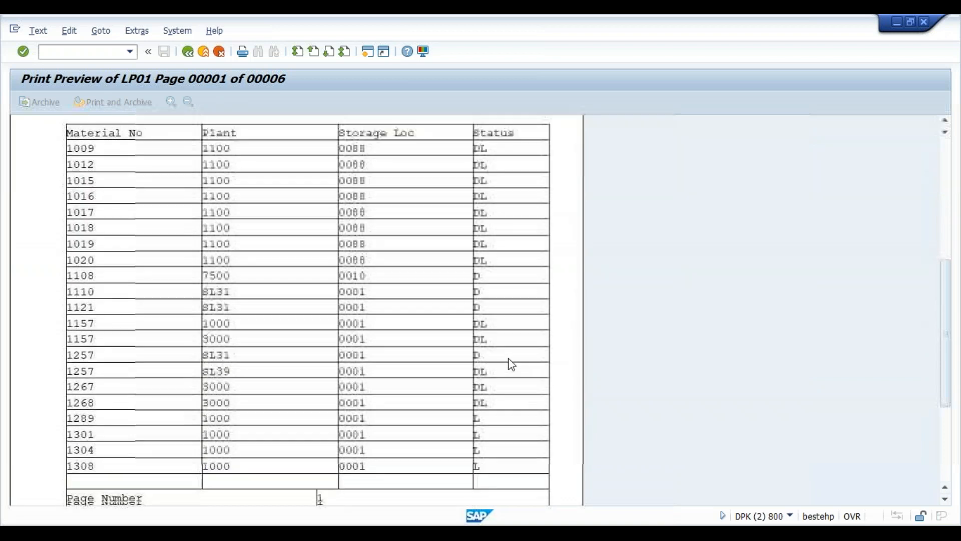
{"action": "scroll", "coordinate": [512, 364], "scroll_direction": "down", "scroll_amount": 4}
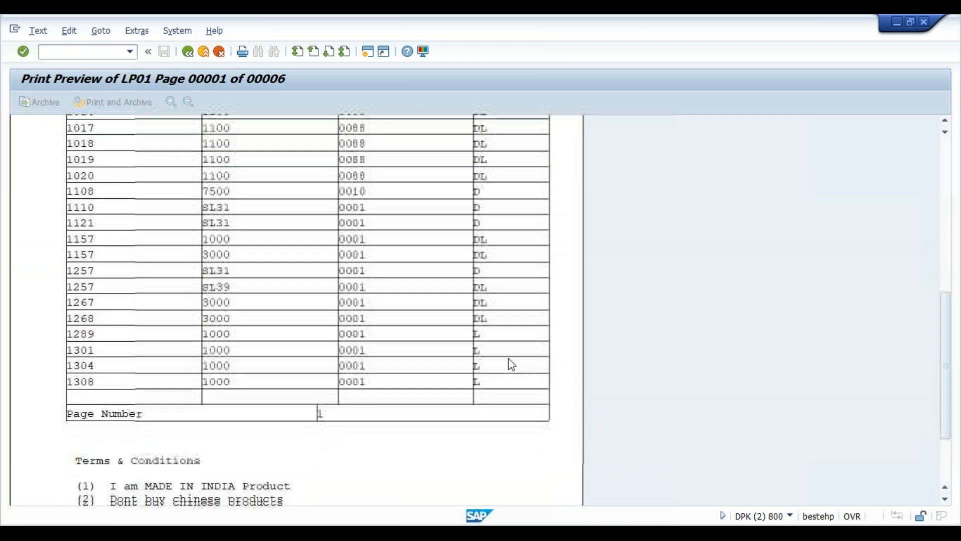
{"action": "scroll", "coordinate": [511, 364], "scroll_direction": "down", "scroll_amount": 3}
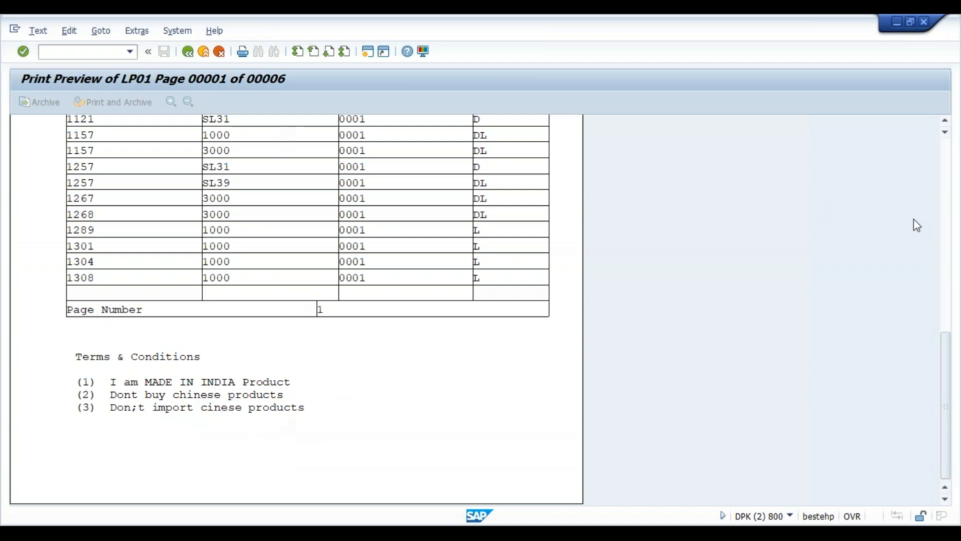
{"action": "left_click", "coordinate": [948, 208]}
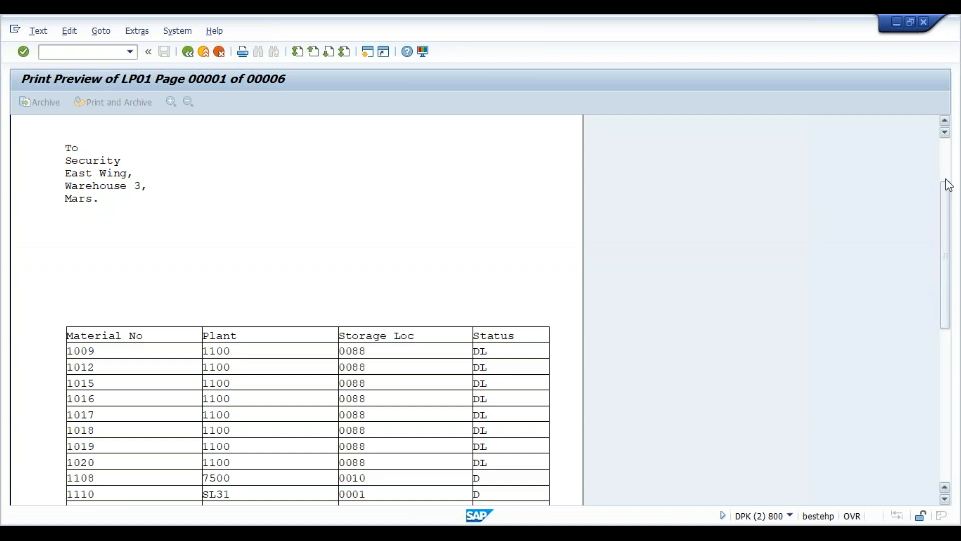
{"action": "left_click", "coordinate": [946, 394]}
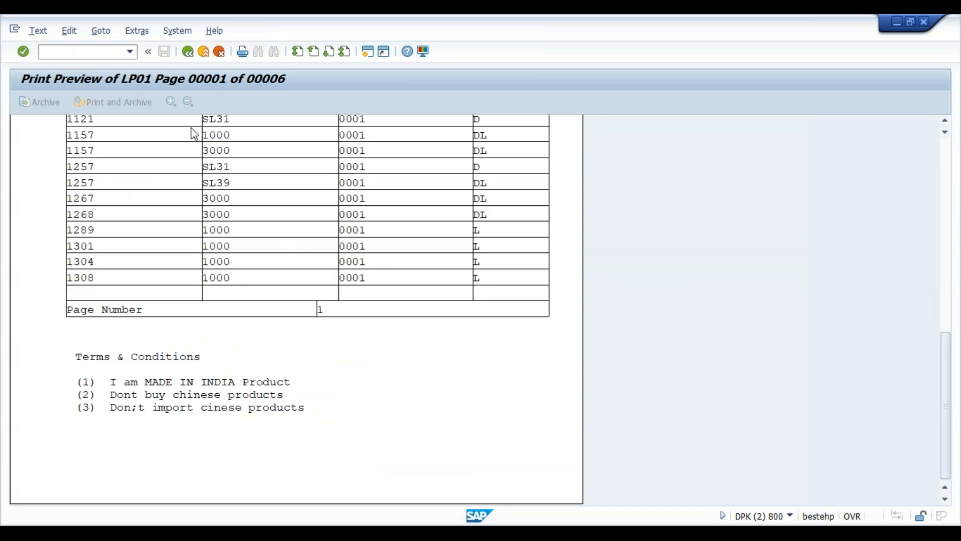
{"action": "left_click", "coordinate": [188, 52]}
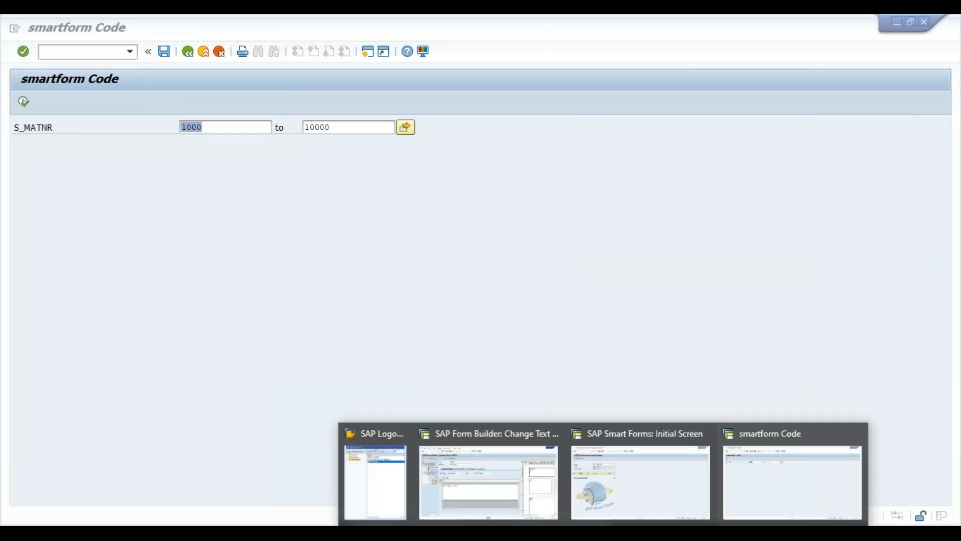
- Open ZDXC_MARD_SF in change mode and add graphic node %GRAPHIC1 to PAGE1
{"action": "left_click", "coordinate": [594, 482]}
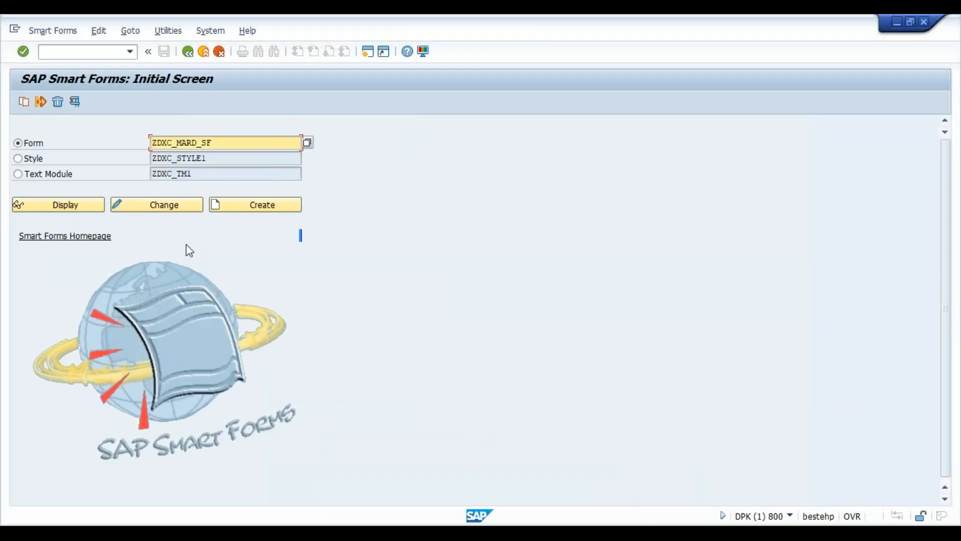
{"action": "left_click", "coordinate": [145, 208]}
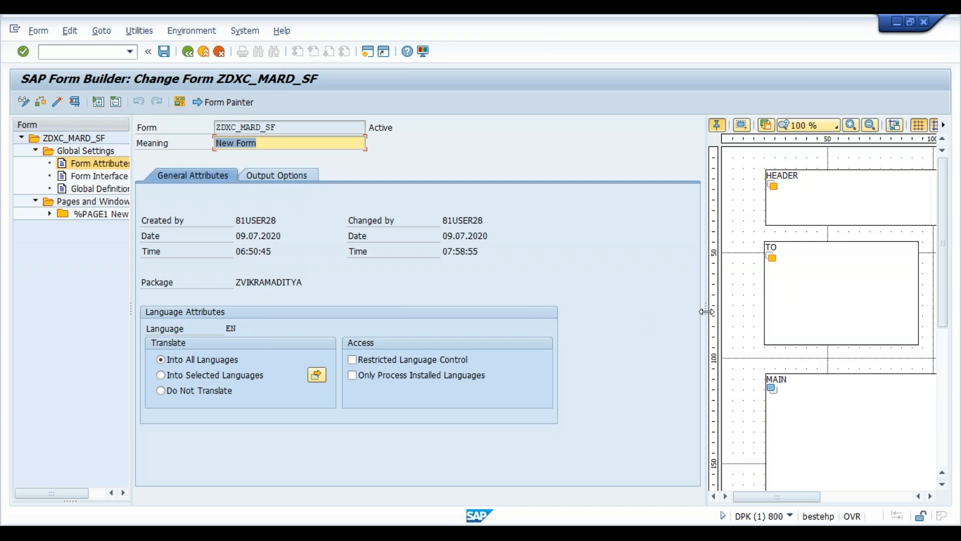
{"action": "left_click_drag", "start_coordinate": [704, 313], "coordinate": [454, 315]}
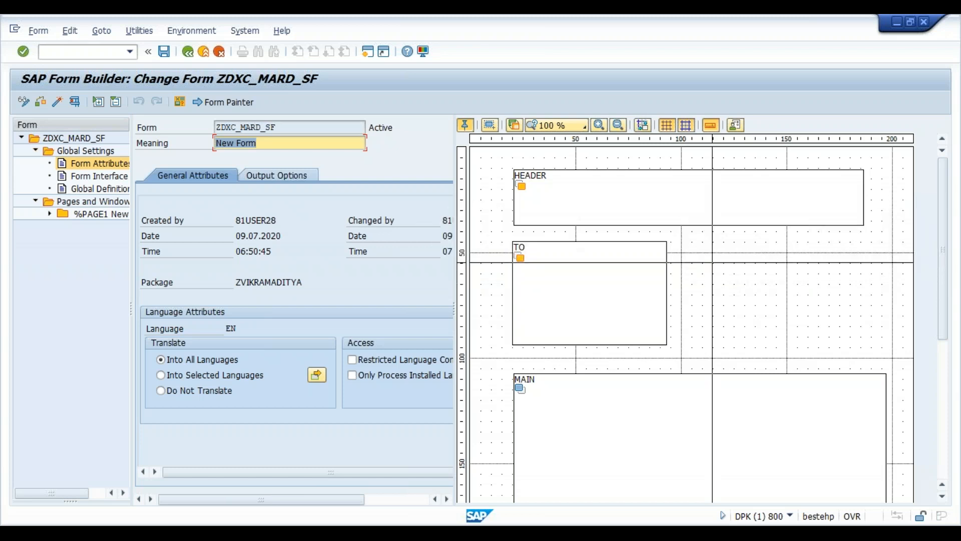
{"action": "right_click", "coordinate": [712, 262]}
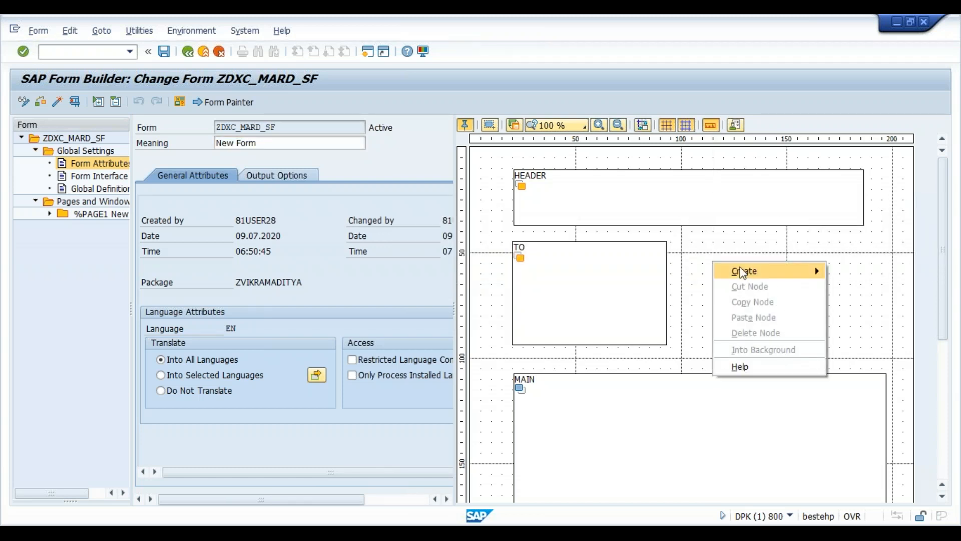
{"action": "mouse_move", "coordinate": [742, 273]}
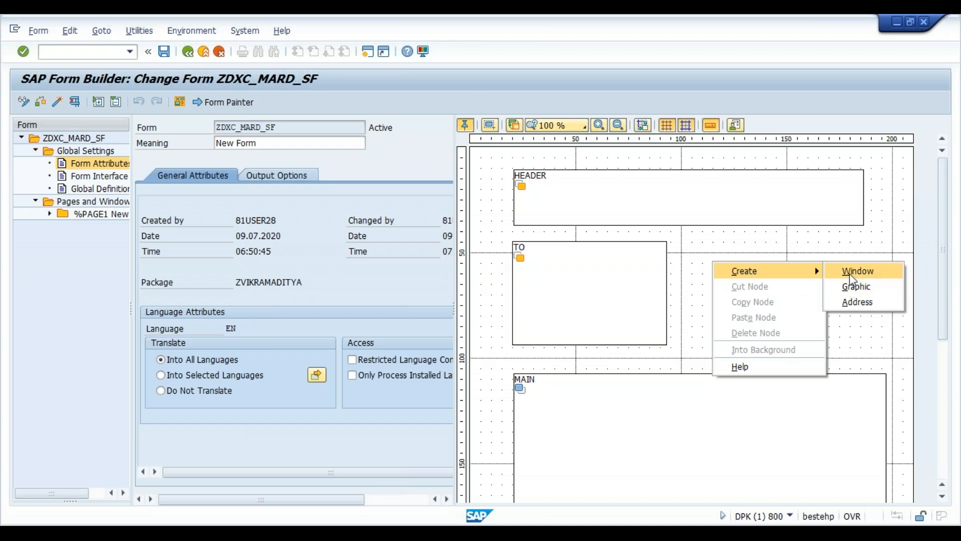
{"action": "left_click", "coordinate": [855, 294]}
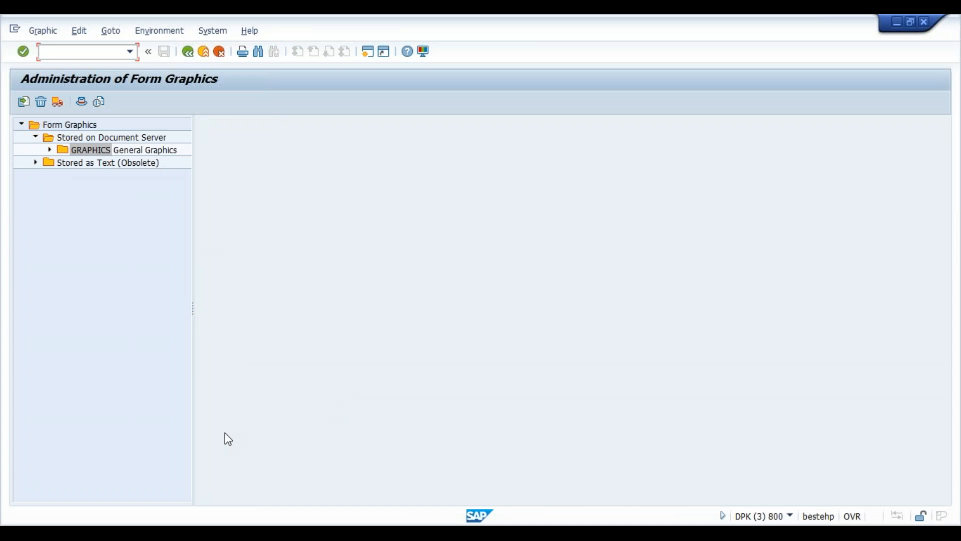
- Launch Microsoft Paint through a Windows search for mspaint
{"action": "key", "text": "super"}
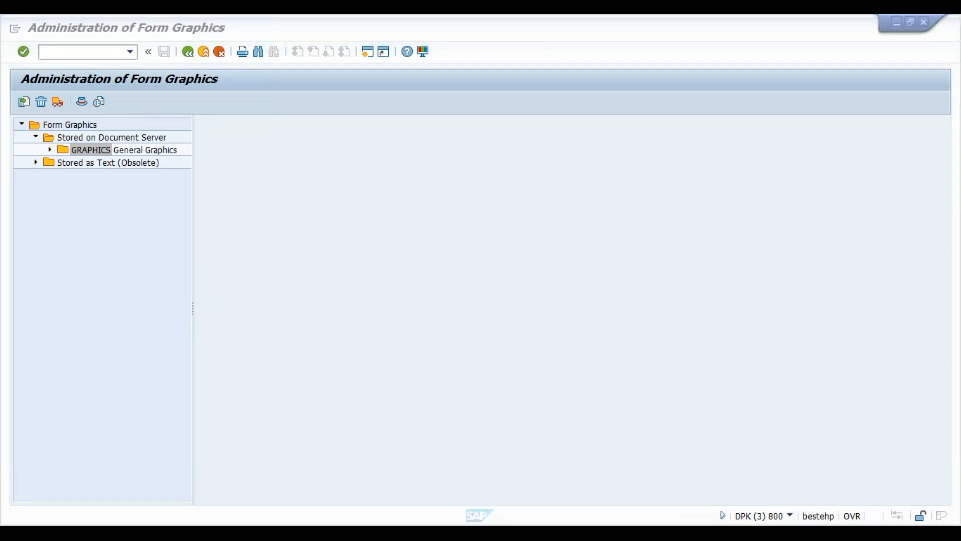
{"action": "type", "text": "mspaint"}
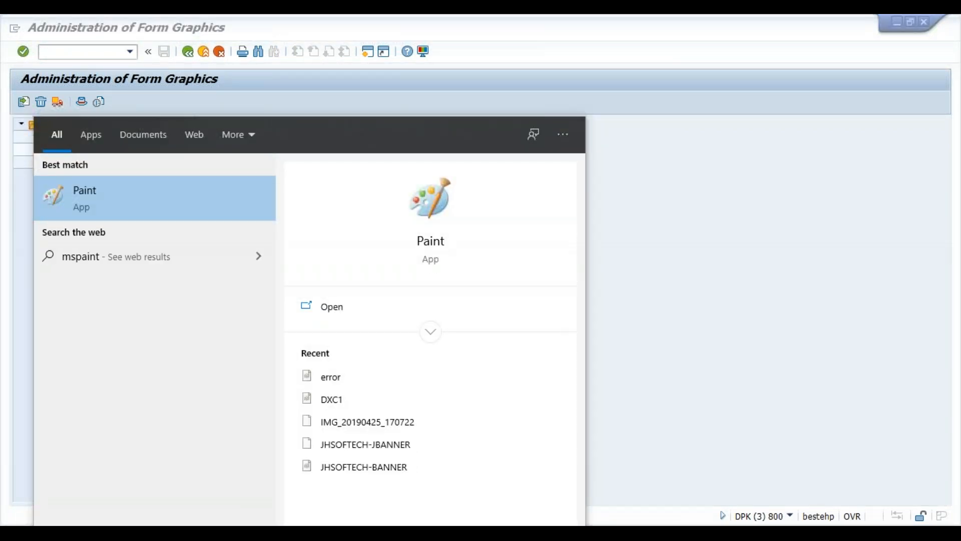
{"action": "key", "text": "Return"}
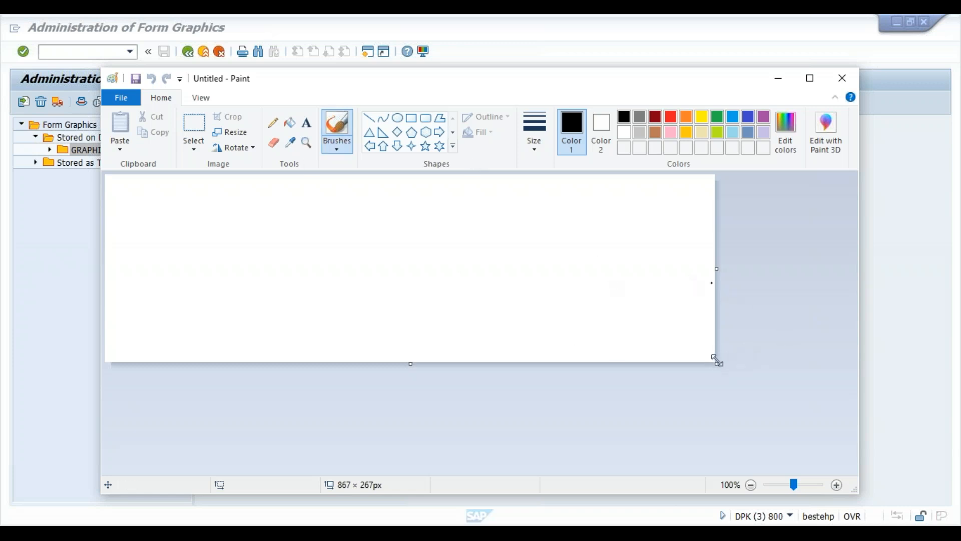
- Resize the canvas to 591 × 274 px and fill it blue
{"action": "left_click_drag", "start_coordinate": [717, 361], "coordinate": [522, 368]}
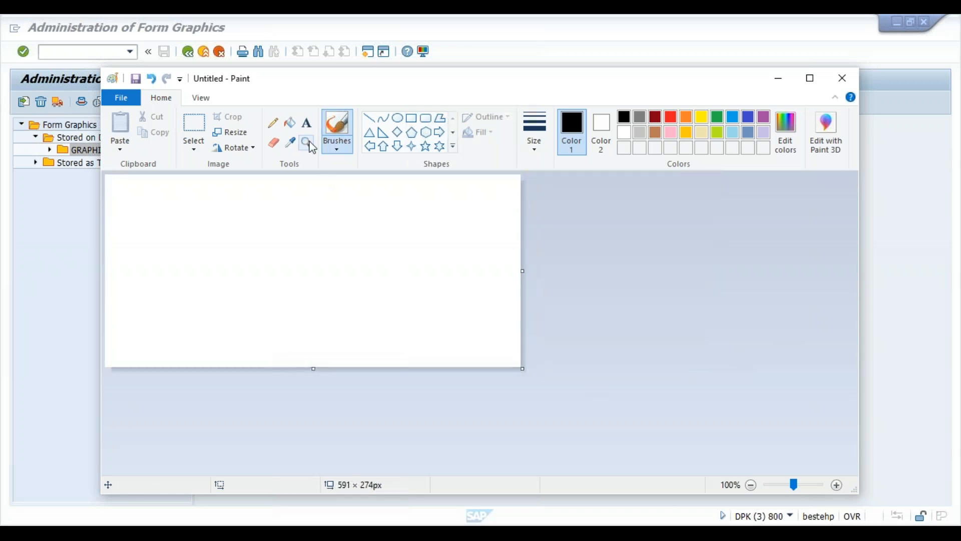
{"action": "left_click", "coordinate": [291, 125]}
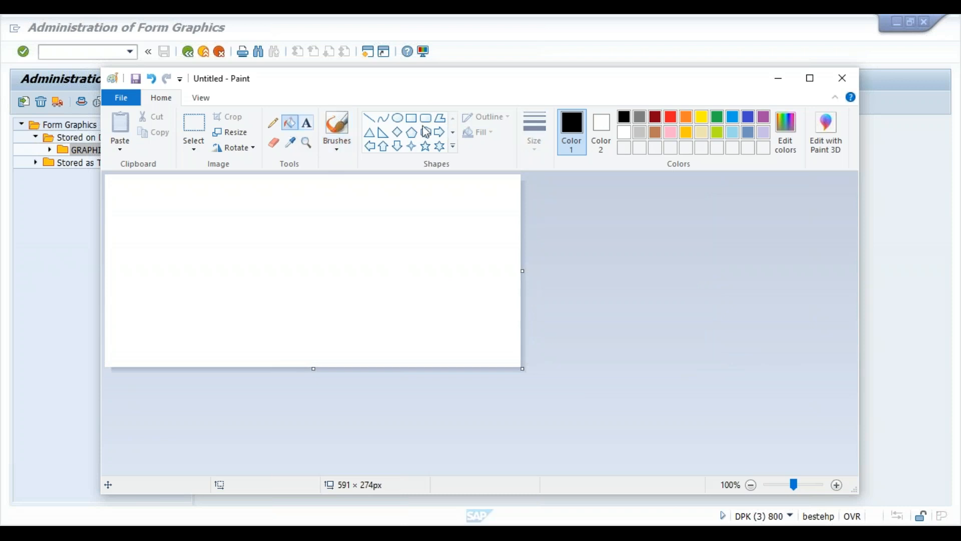
{"action": "left_click", "coordinate": [749, 121]}
{"action": "left_click", "coordinate": [394, 272]}
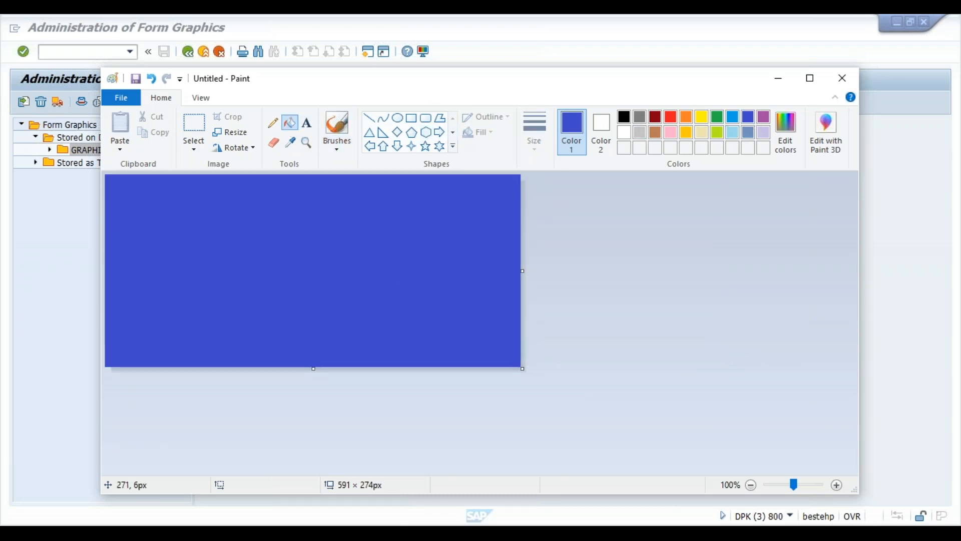
- Add white bold Verdana 70 'DXC INDIA' text centred on two lines
{"action": "left_click", "coordinate": [306, 122]}
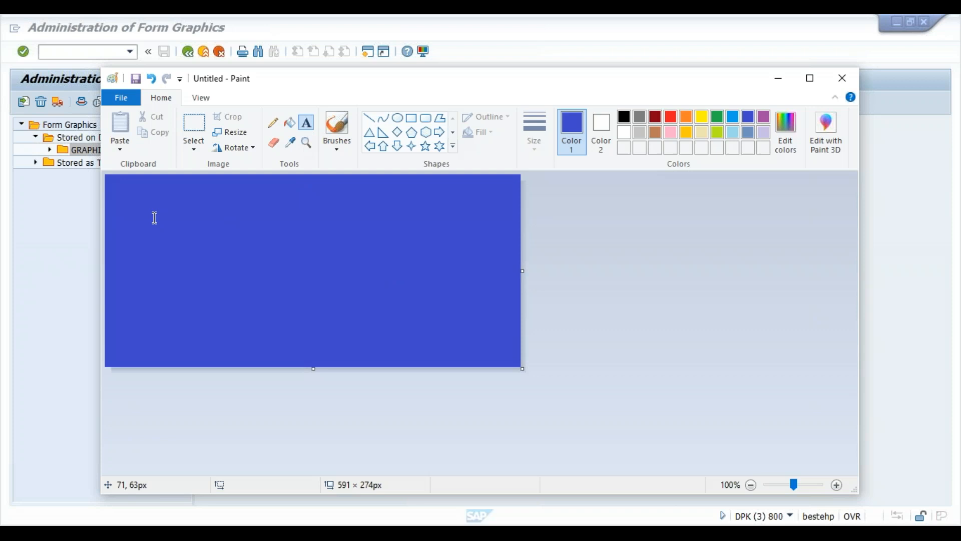
{"action": "left_click_drag", "start_coordinate": [137, 197], "coordinate": [473, 342]}
{"action": "type", "text": "ABC"}
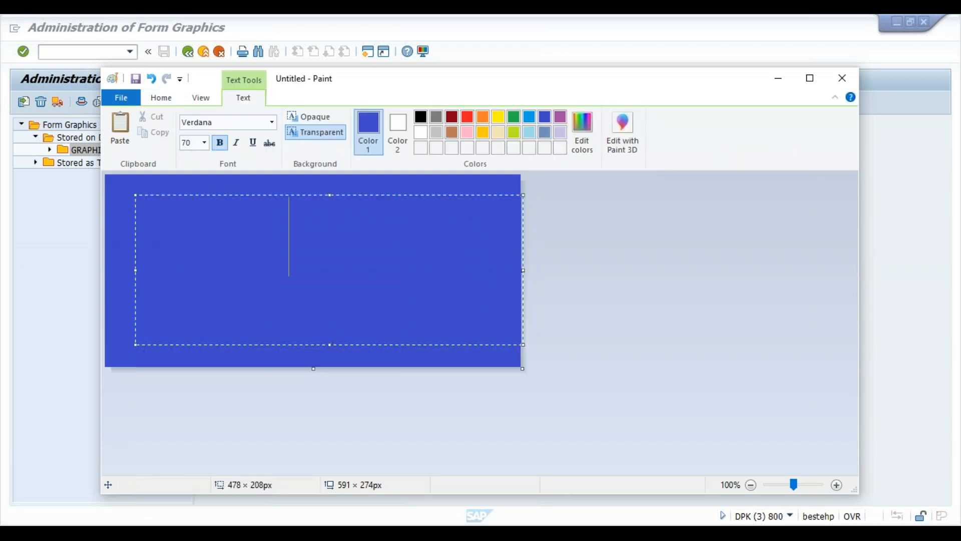
{"action": "key", "text": "BackSpace"}
{"action": "left_click", "coordinate": [421, 133]}
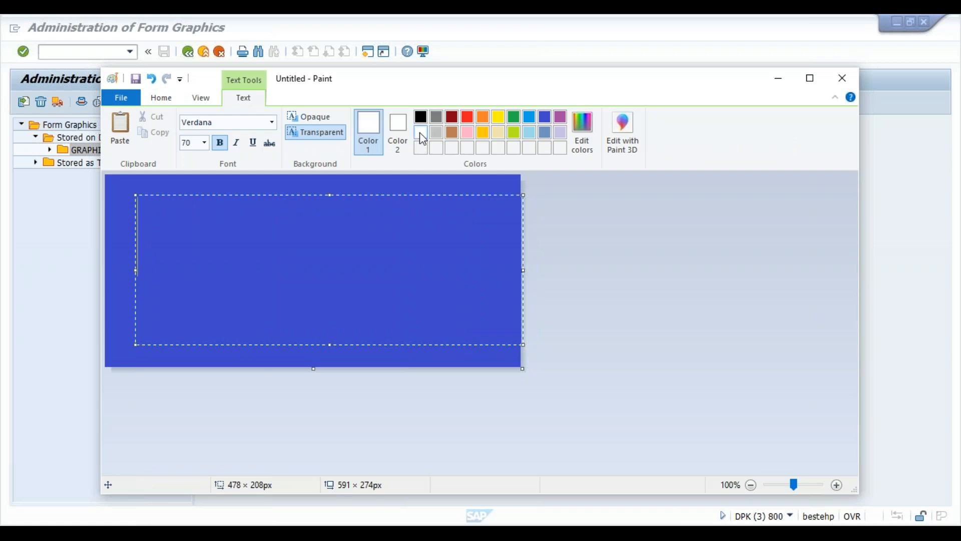
{"action": "type", "text": "DXC INDIA"}
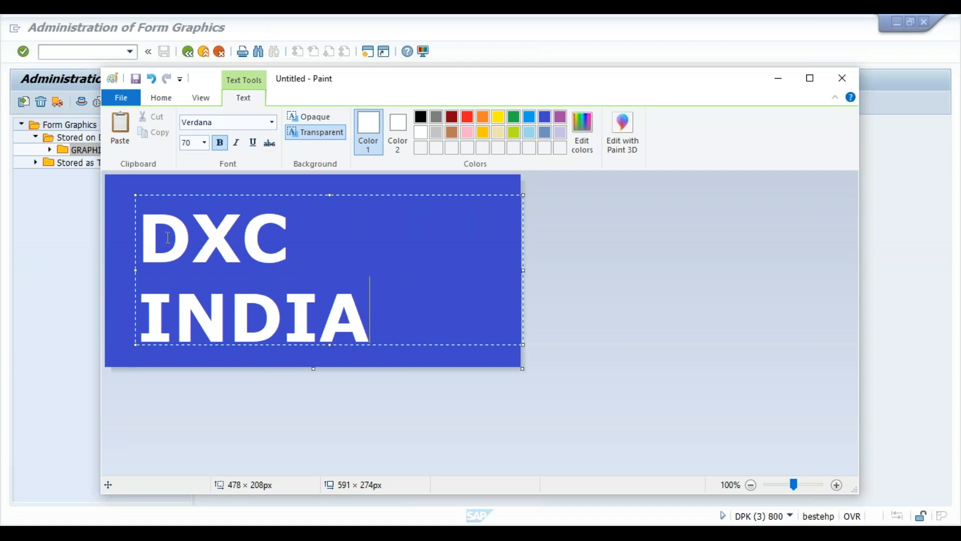
{"action": "left_click", "coordinate": [148, 242]}
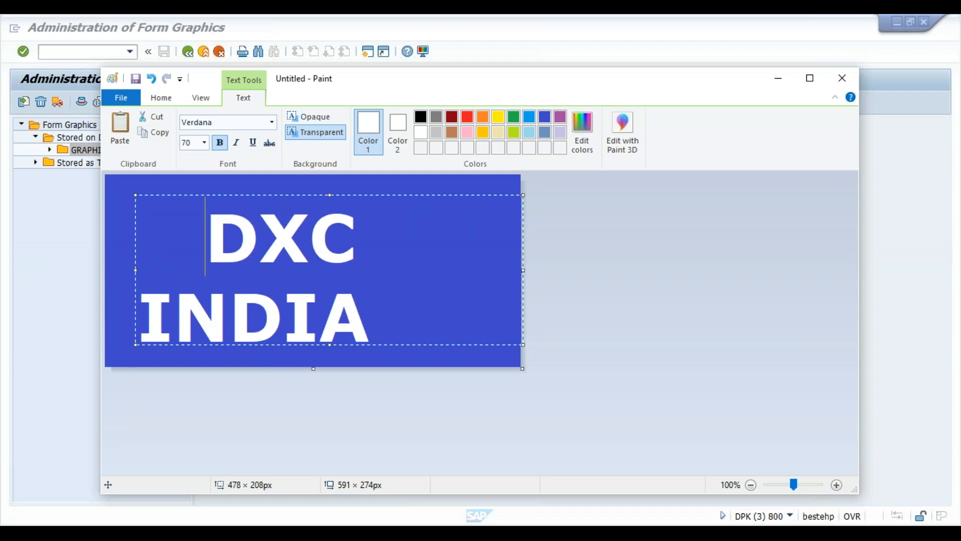
{"action": "key", "text": "Down"}
{"action": "key", "text": "Left"}
{"action": "key", "text": "Left"}
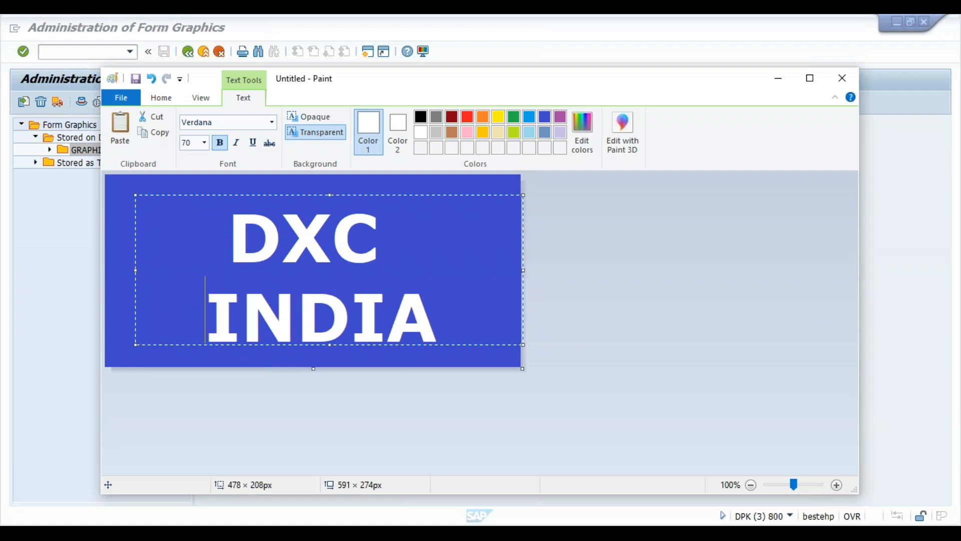
{"action": "key", "text": "Up"}
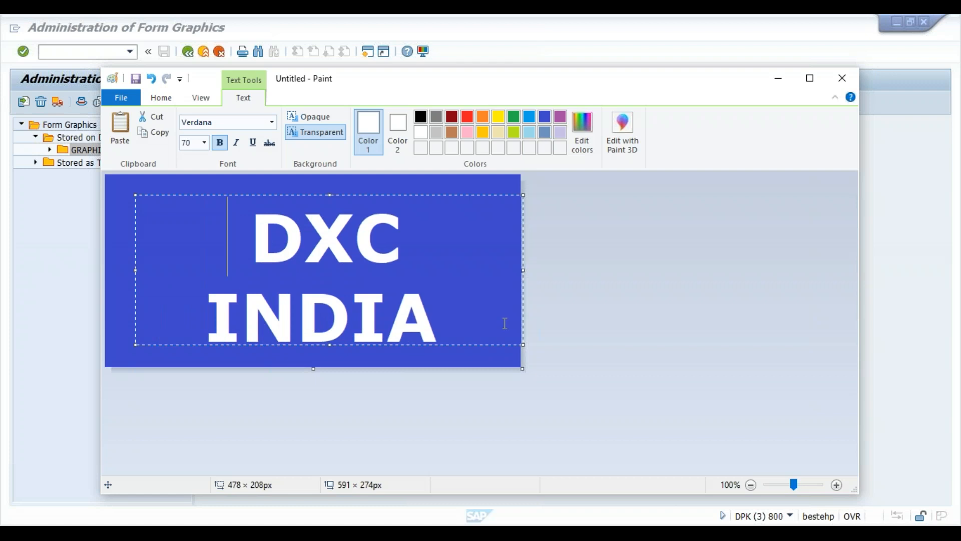
{"action": "left_click", "coordinate": [499, 363]}
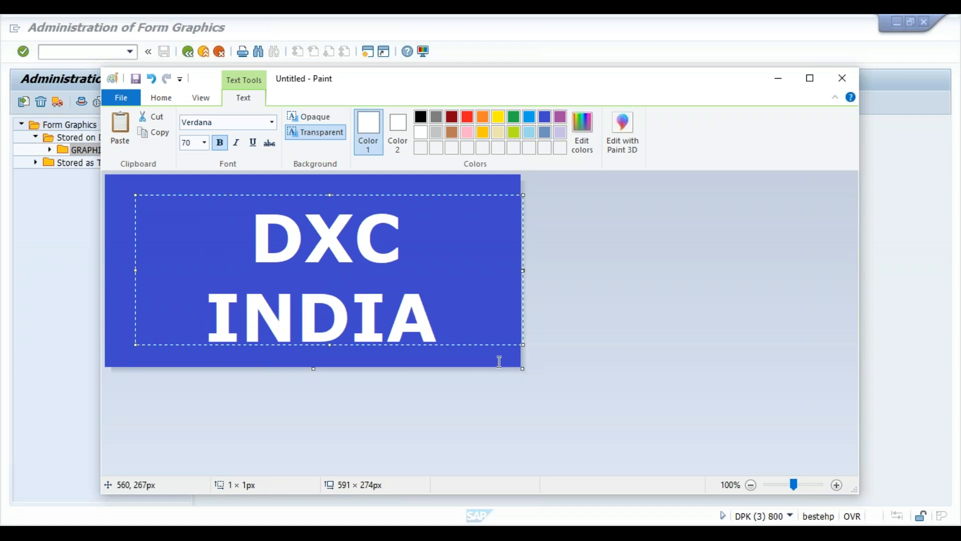
- Save the banner to the Desktop as JPEG file DXC-INDIA, then minimize Paint
{"action": "left_click", "coordinate": [128, 100]}
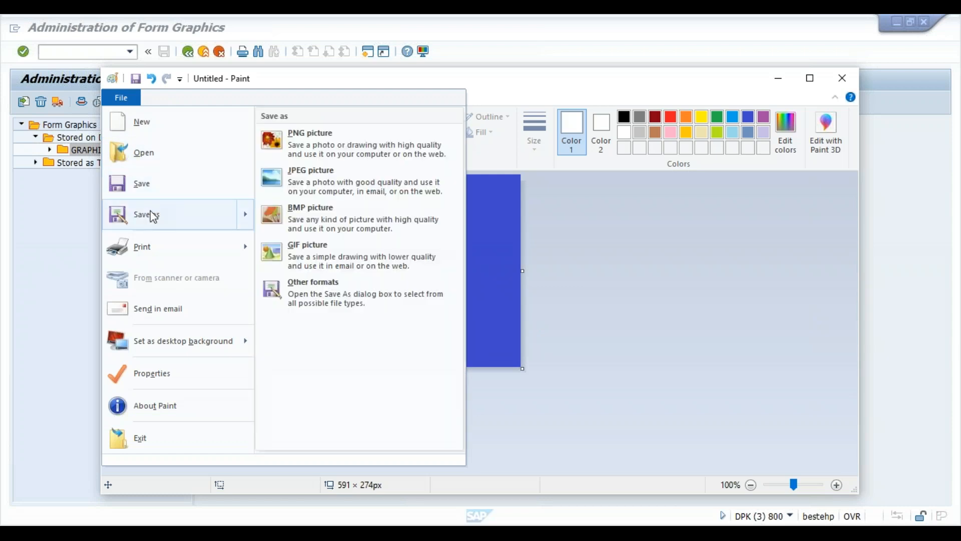
{"action": "left_click", "coordinate": [151, 212]}
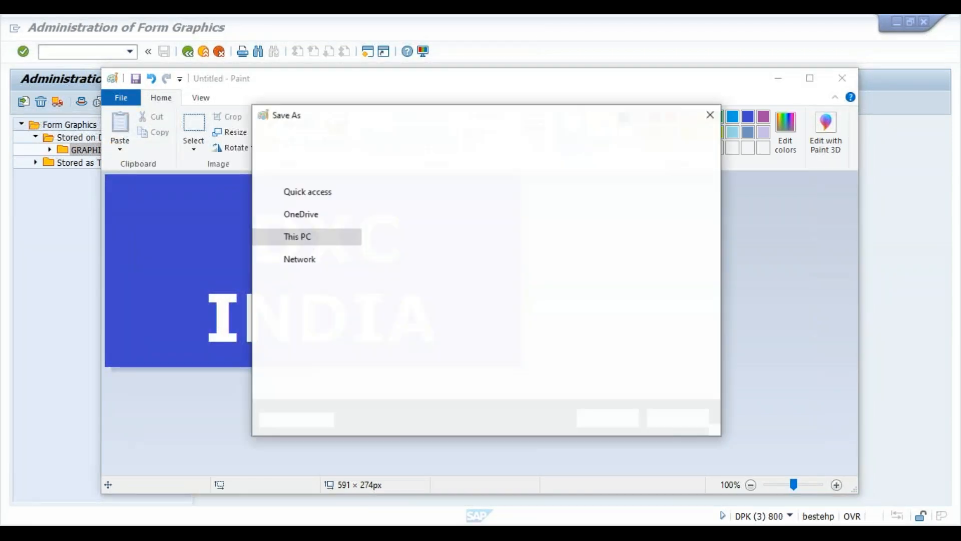
{"action": "type", "text": "D"}
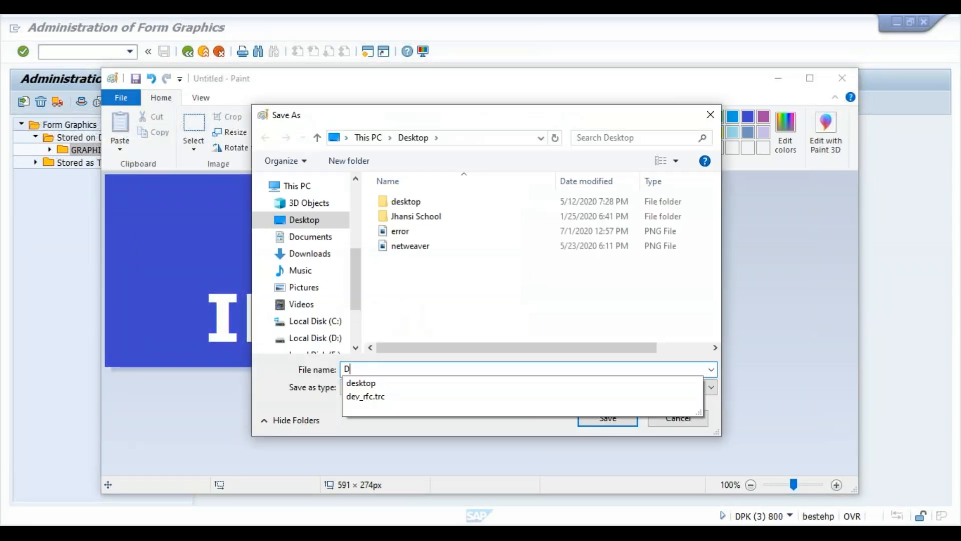
{"action": "type", "text": "XC-INDIA"}
{"action": "left_click", "coordinate": [541, 387]}
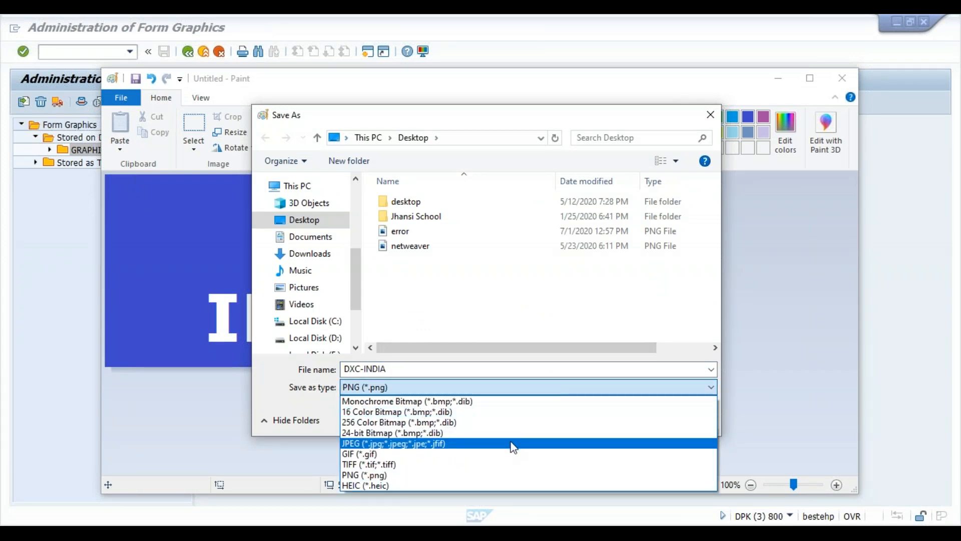
{"action": "left_click", "coordinate": [513, 444]}
{"action": "left_click", "coordinate": [600, 419]}
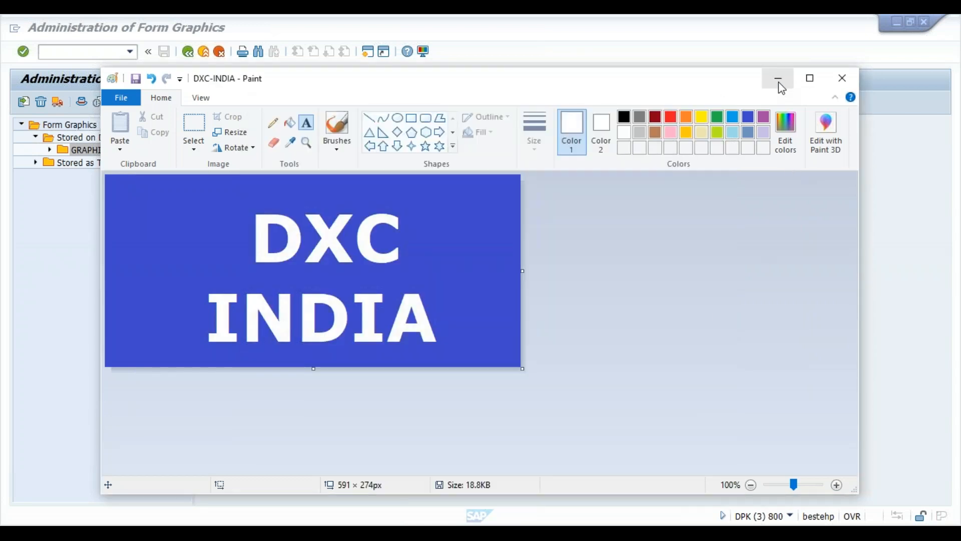
{"action": "left_click", "coordinate": [779, 84]}
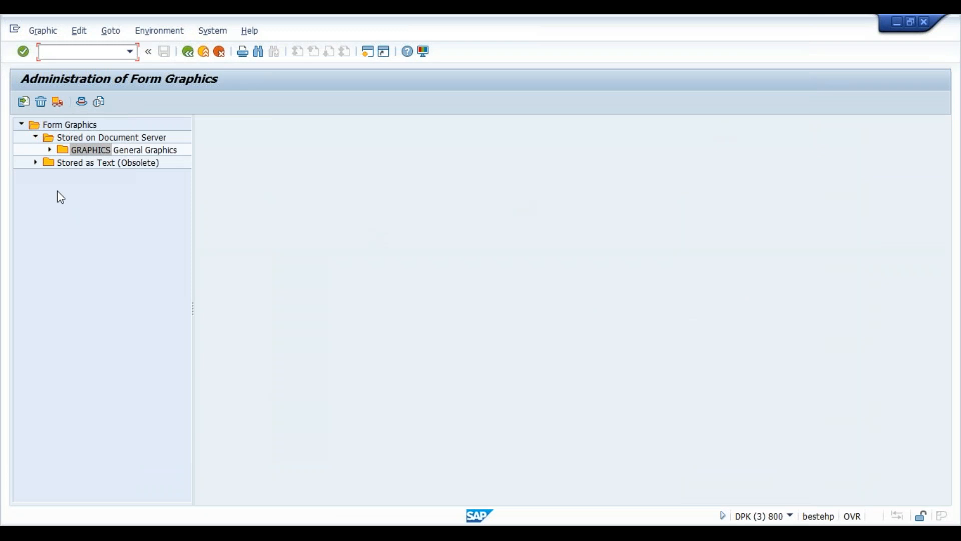
- Expand General Graphics to show BMAP Bitmap Images, then restore the DXC-INDIA Paint window
{"action": "left_click", "coordinate": [50, 150]}
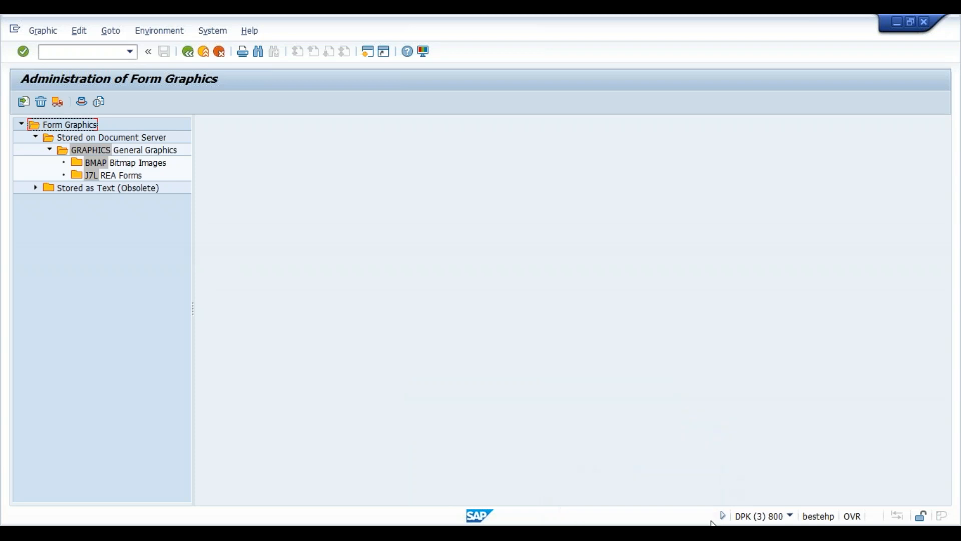
{"action": "mouse_move", "coordinate": [714, 523]}
{"action": "left_click", "coordinate": [597, 425]}
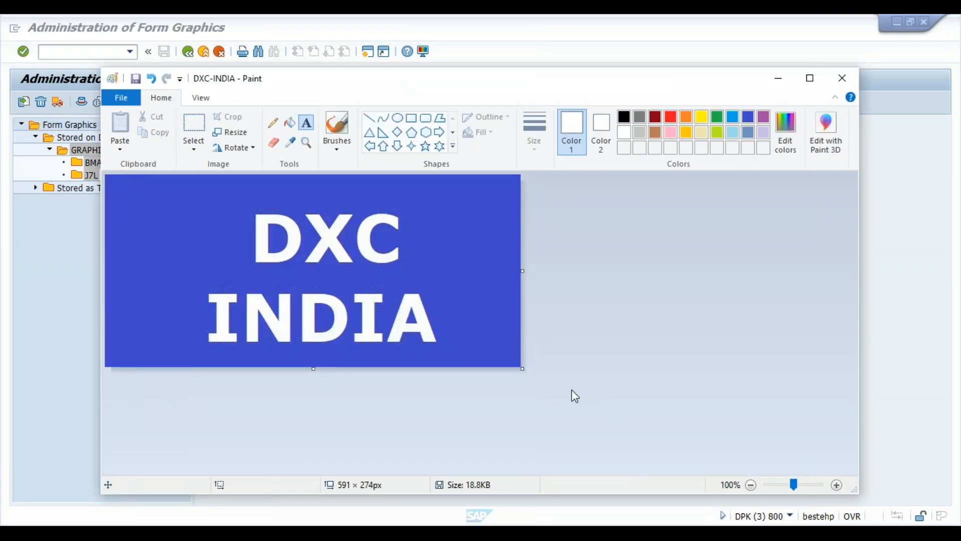
- Save DXC-INDIA as a 256-colour bitmap, accepting the reduced colour quality
{"action": "left_click", "coordinate": [121, 96]}
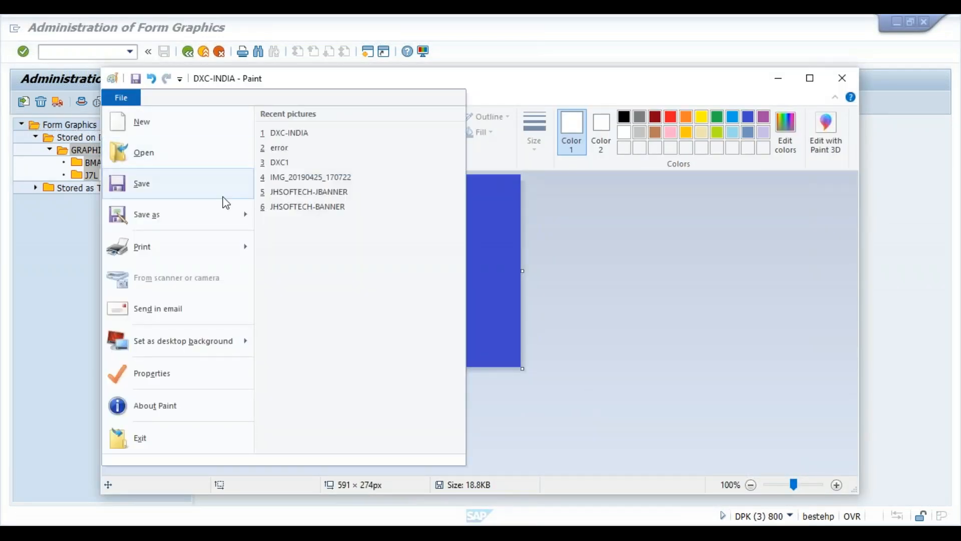
{"action": "left_click", "coordinate": [210, 217]}
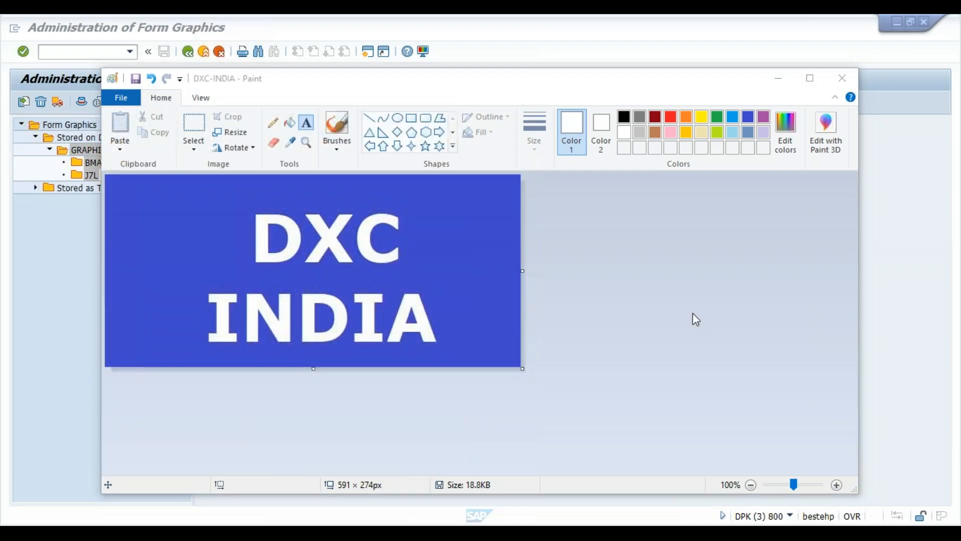
{"action": "left_click", "coordinate": [658, 392]}
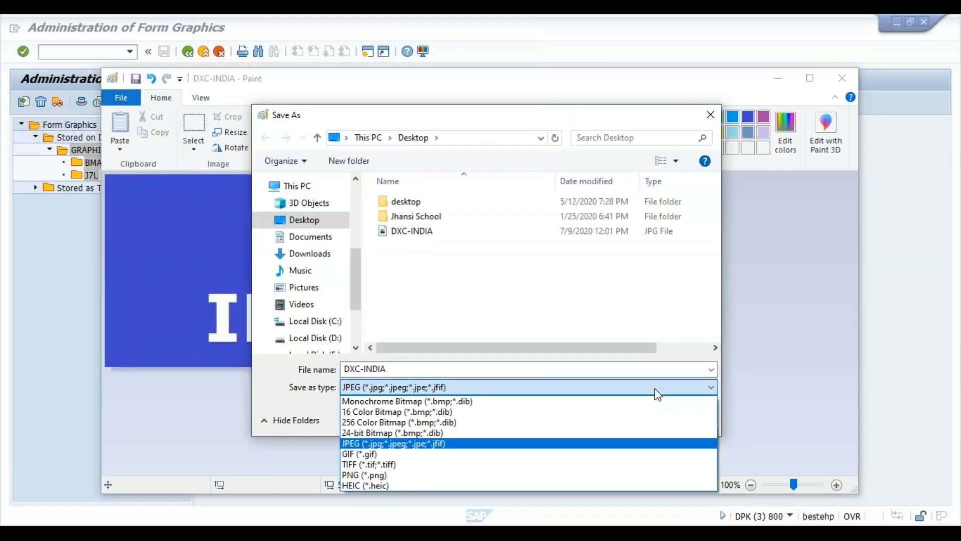
{"action": "left_click", "coordinate": [450, 434]}
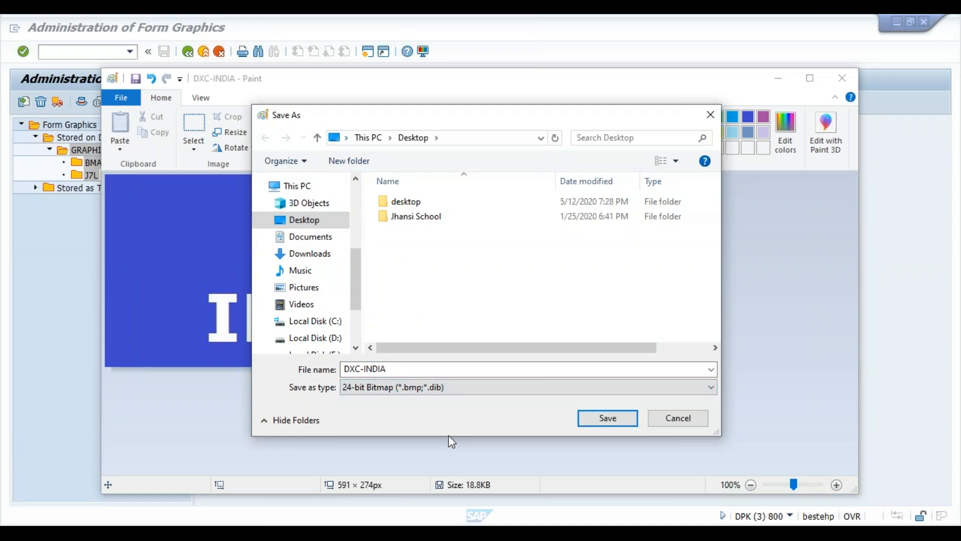
{"action": "left_click", "coordinate": [527, 391]}
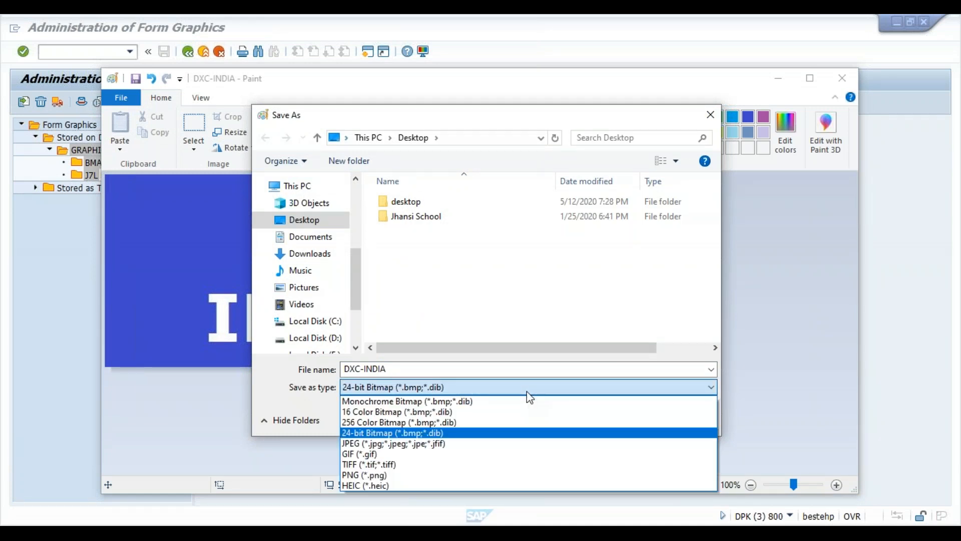
{"action": "left_click", "coordinate": [492, 423]}
{"action": "left_click", "coordinate": [590, 417]}
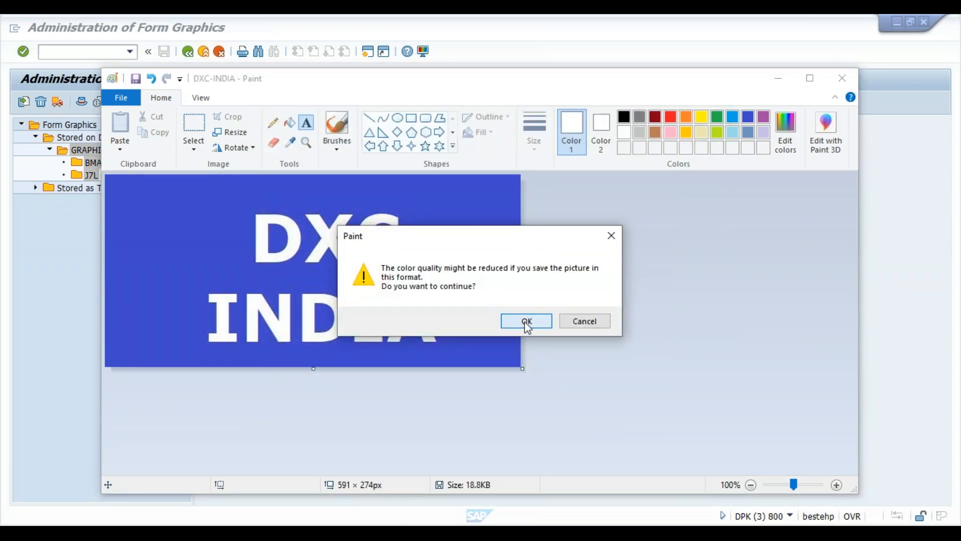
{"action": "left_click", "coordinate": [527, 321]}
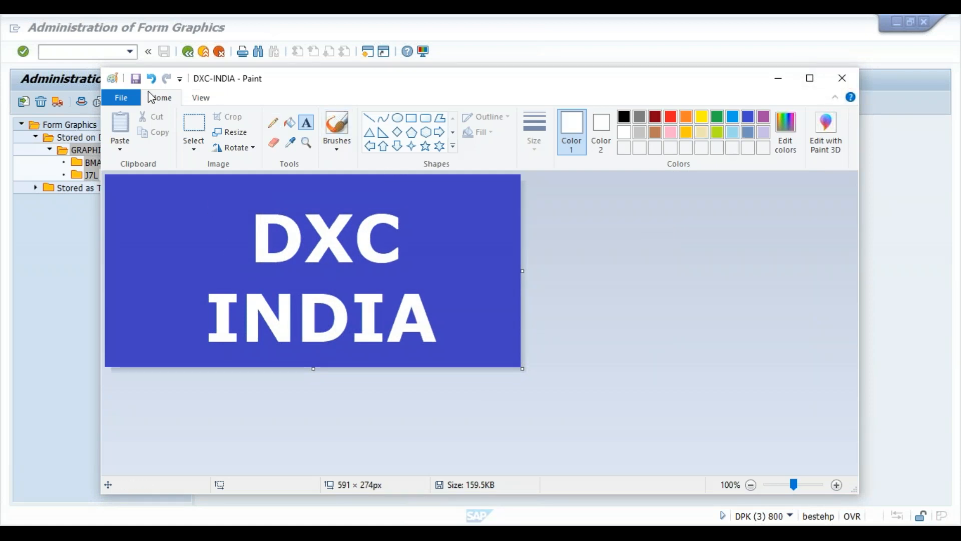
- Reopen the Save As dialog and cancel it
{"action": "left_click", "coordinate": [131, 95]}
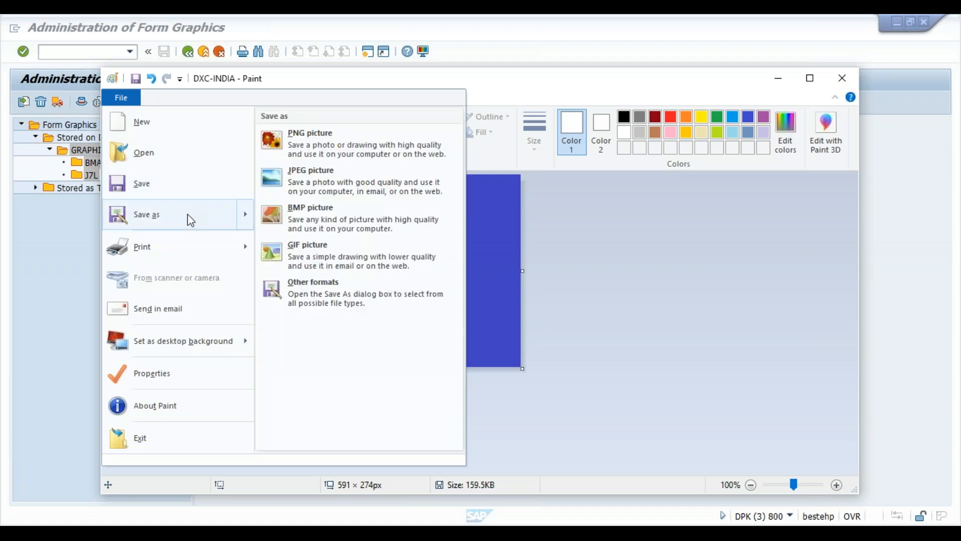
{"action": "left_click", "coordinate": [187, 214]}
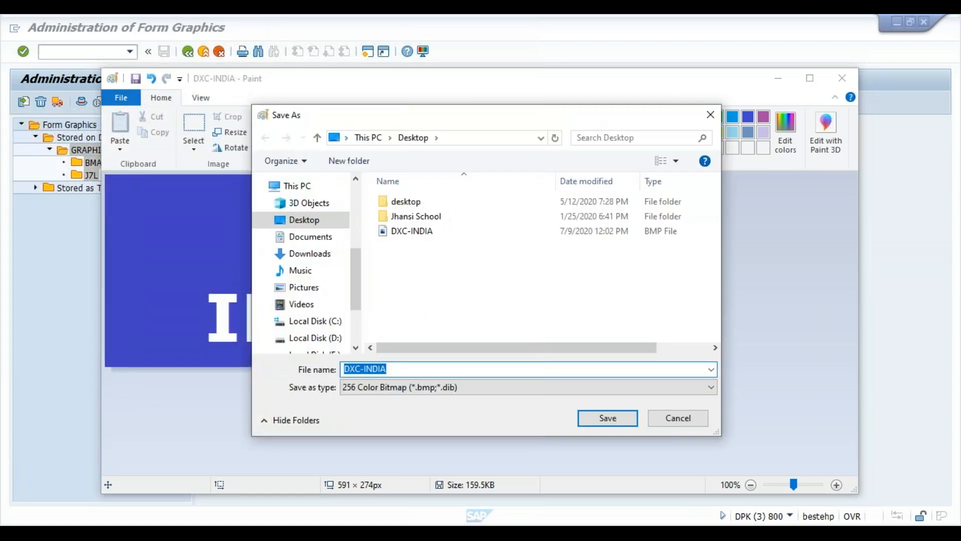
{"action": "left_click", "coordinate": [710, 115]}
- Close Paint, open BMAP Bitmap Images and choose Color Bitmap Image
{"action": "left_click", "coordinate": [842, 78]}
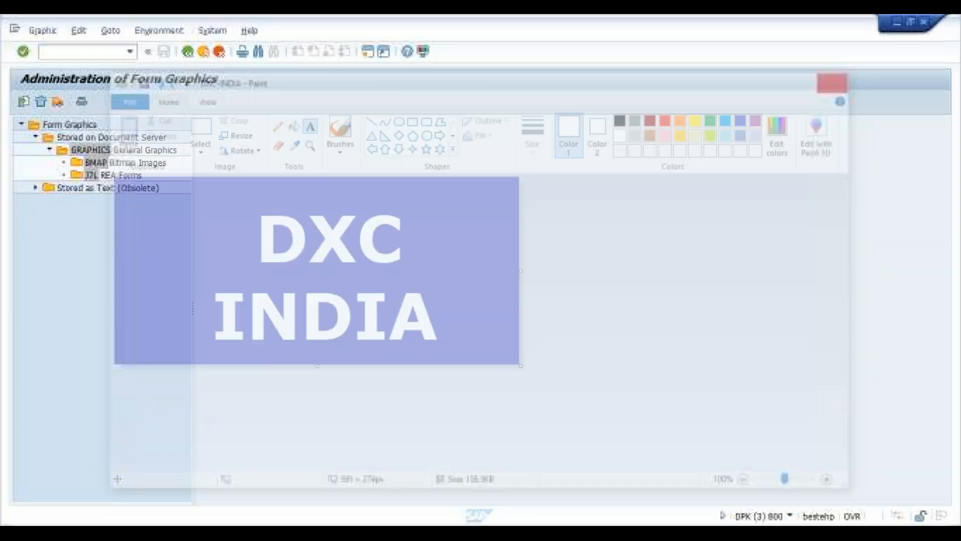
{"action": "double_click", "coordinate": [144, 163]}
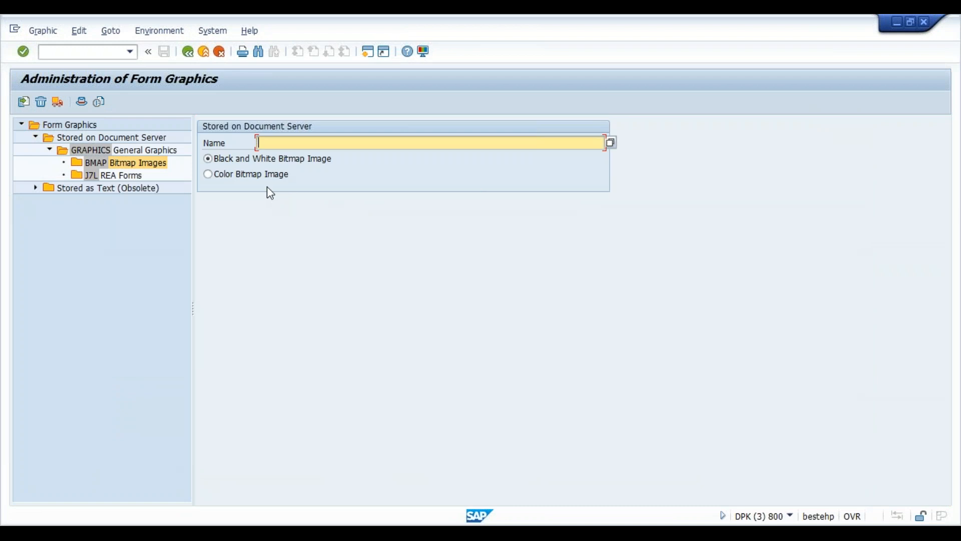
{"action": "left_click", "coordinate": [262, 176]}
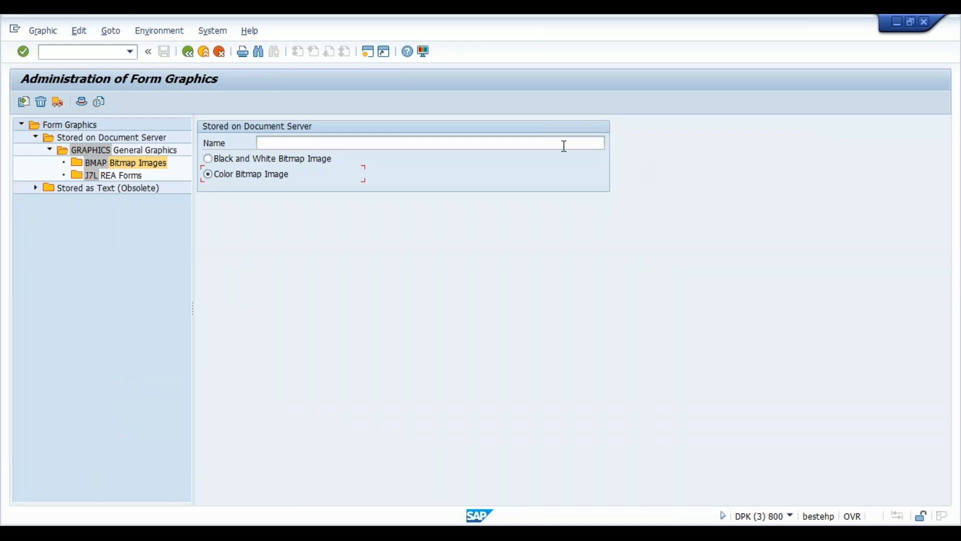
- Try a Name search with Color checked, dismiss it, and reselect Color Bitmap Image
{"action": "left_click", "coordinate": [611, 145]}
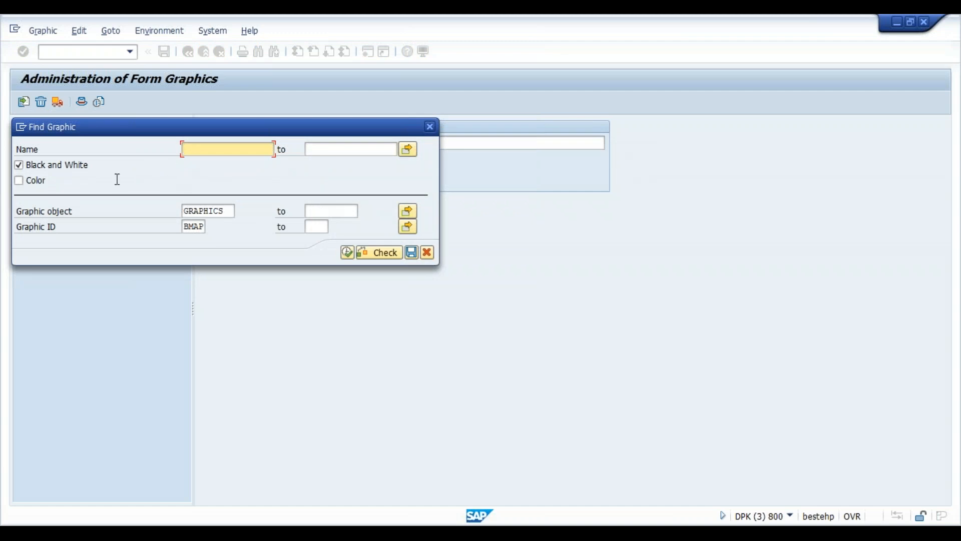
{"action": "left_click", "coordinate": [30, 180]}
{"action": "left_click", "coordinate": [20, 183]}
{"action": "left_click", "coordinate": [213, 152]}
{"action": "left_click", "coordinate": [430, 126]}
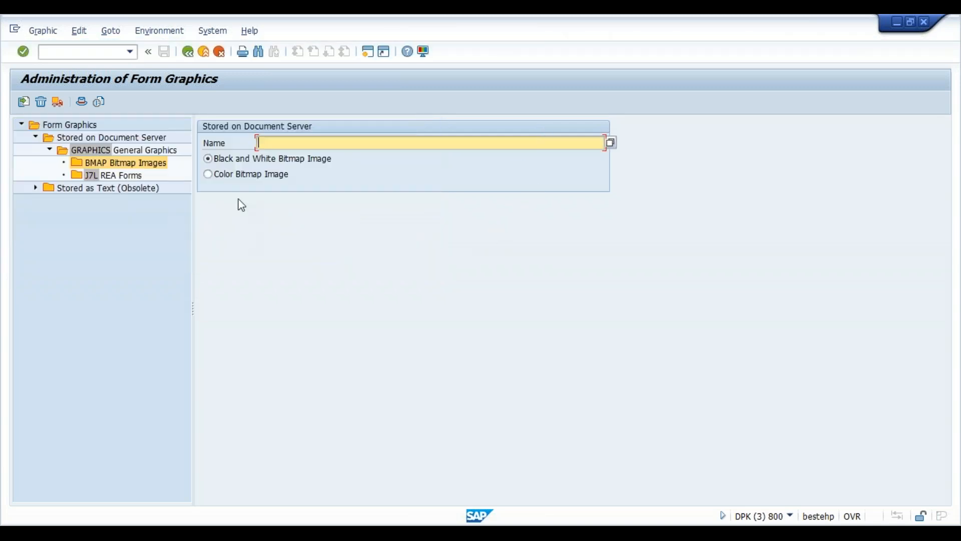
{"action": "left_click", "coordinate": [240, 184]}
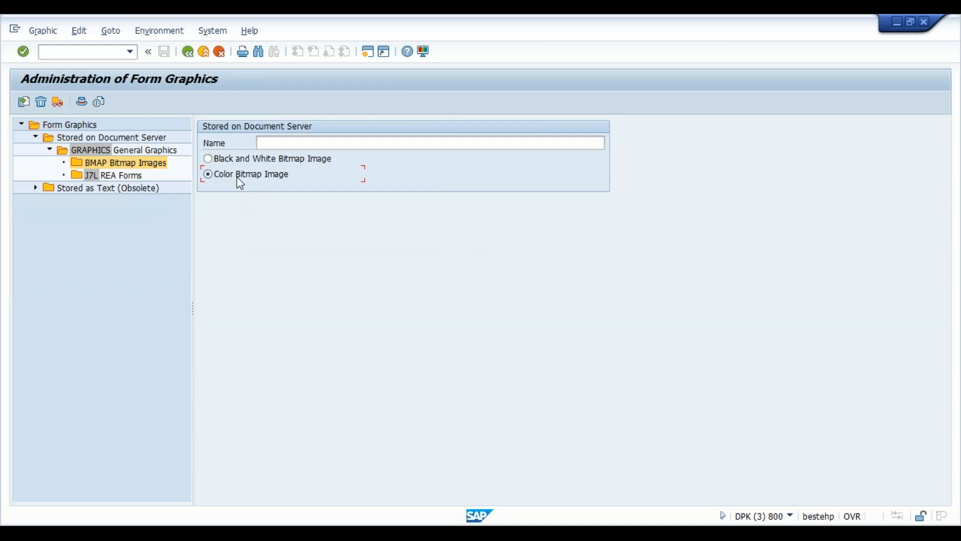
- Import Desktop DXC-INDIA.bmp as graphic DXC described 'DXC INDIA icon', allowing file access
{"action": "left_click", "coordinate": [26, 104]}
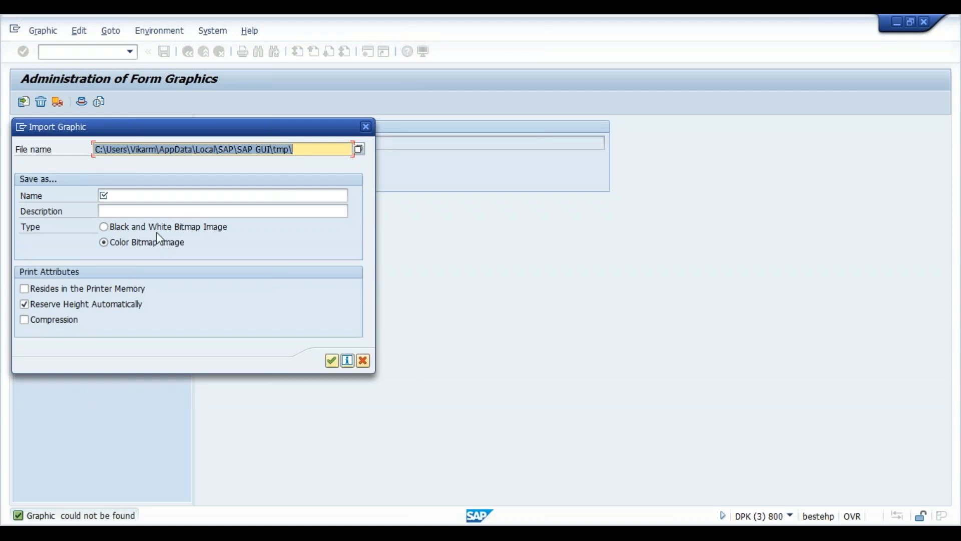
{"action": "left_click", "coordinate": [358, 149]}
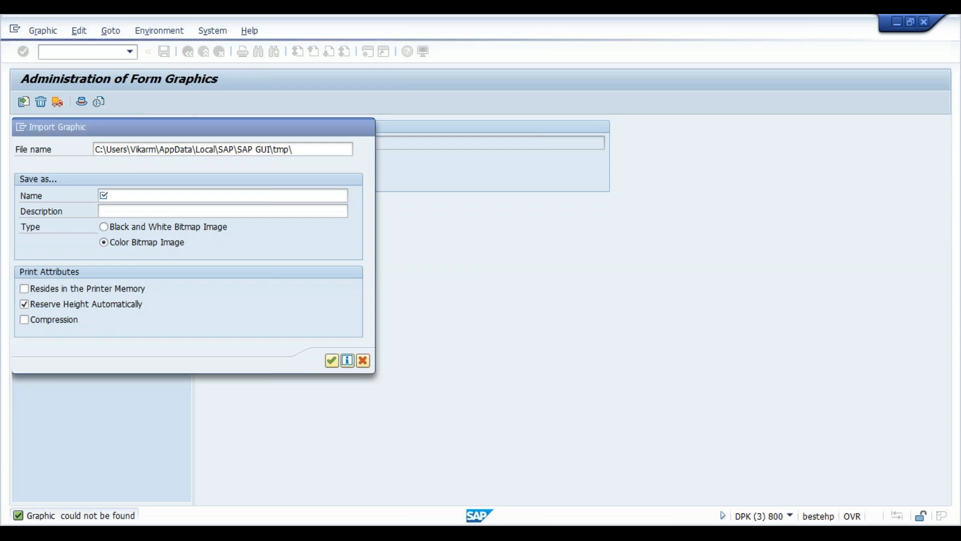
{"action": "left_click", "coordinate": [67, 222]}
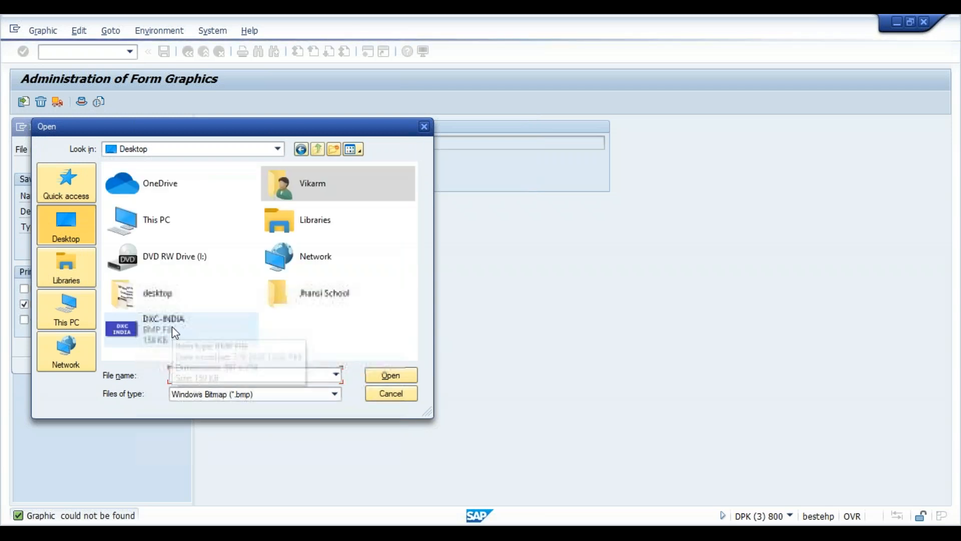
{"action": "double_click", "coordinate": [174, 330]}
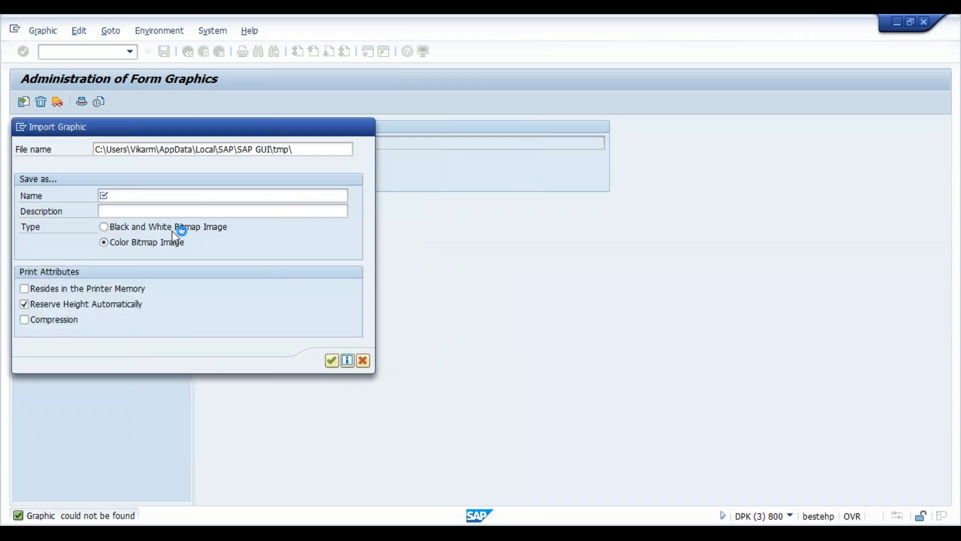
{"action": "left_click", "coordinate": [200, 193]}
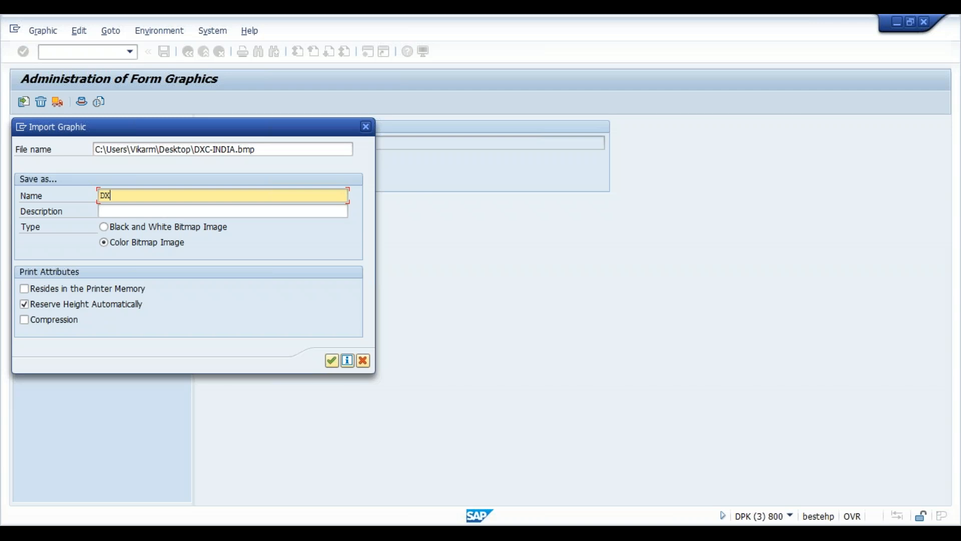
{"action": "key", "text": "Tab"}
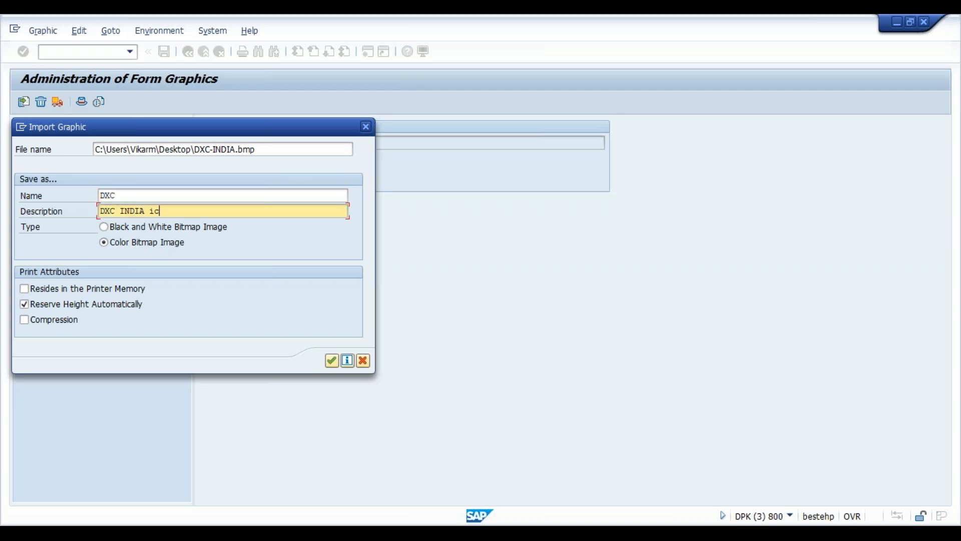
{"action": "left_click", "coordinate": [332, 360]}
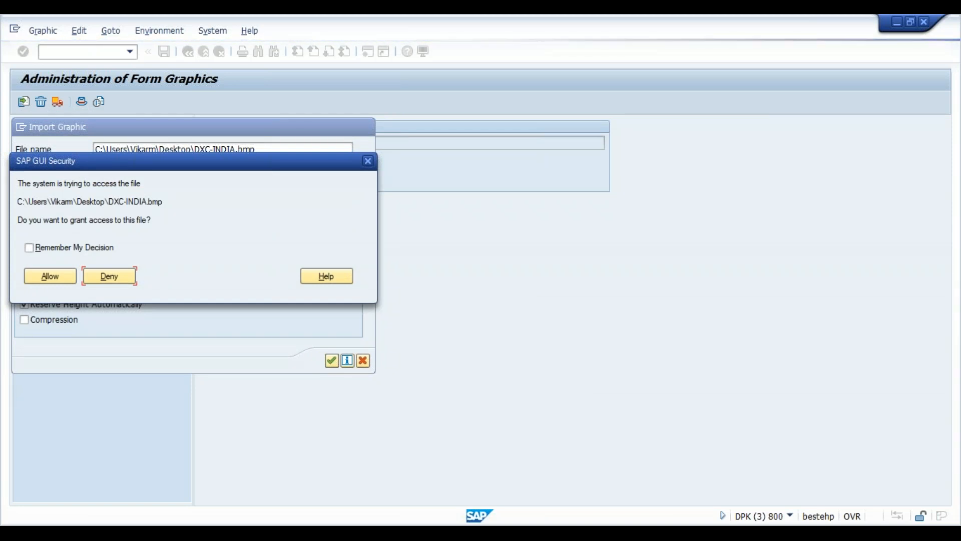
{"action": "left_click", "coordinate": [50, 276]}
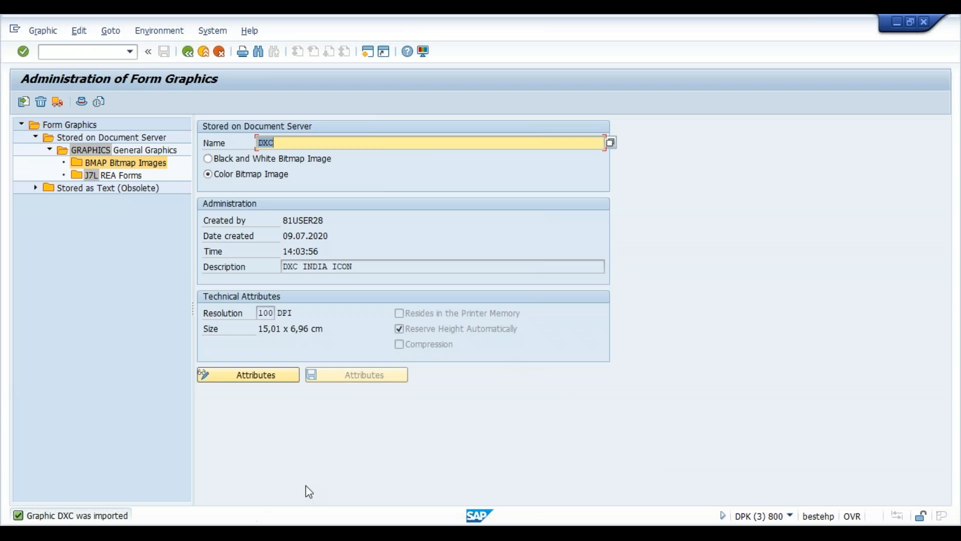
{"action": "left_click", "coordinate": [299, 146]}
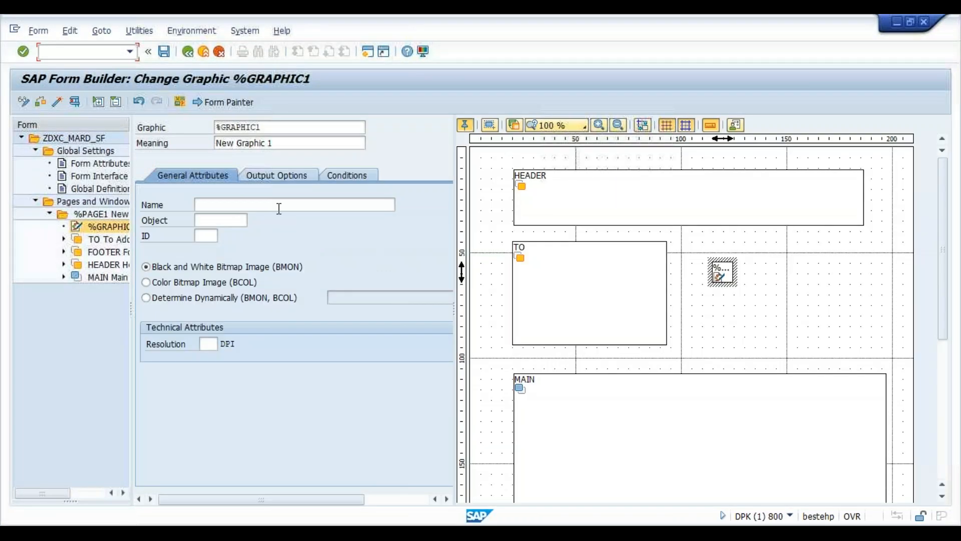
{"action": "left_click", "coordinate": [279, 205]}
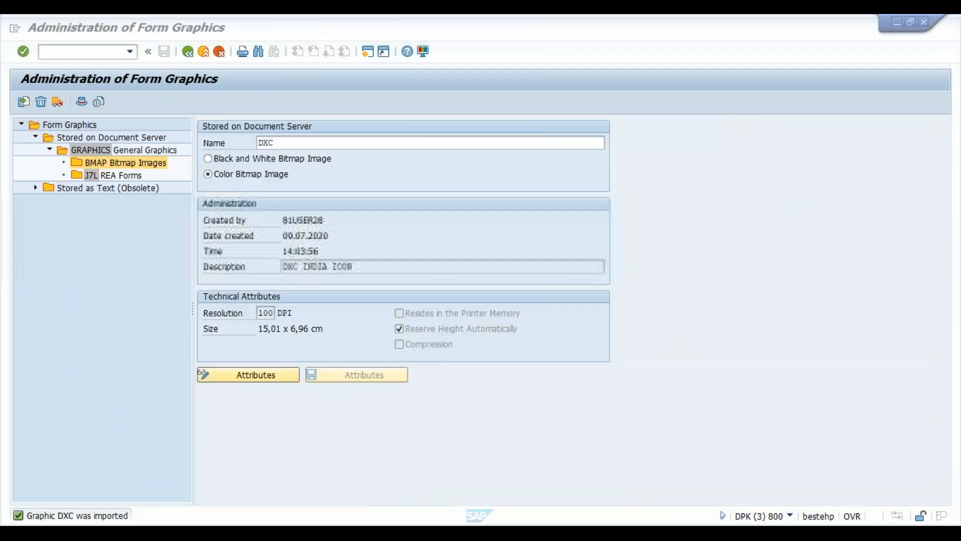
- Go back, reopen SE78 form graphics administration and expand the GRAPHICS General Graphics folder
{"action": "left_click", "coordinate": [188, 51]}
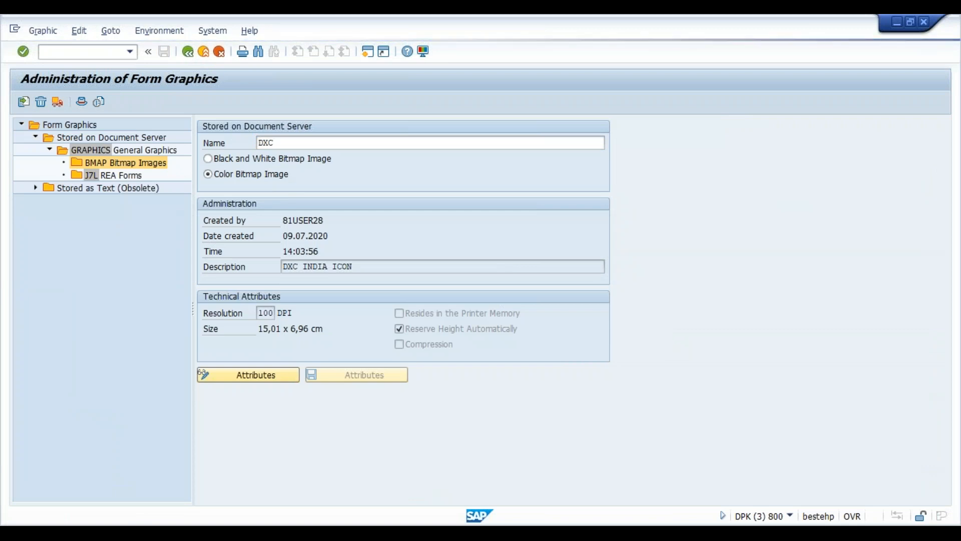
{"action": "left_click", "coordinate": [187, 52]}
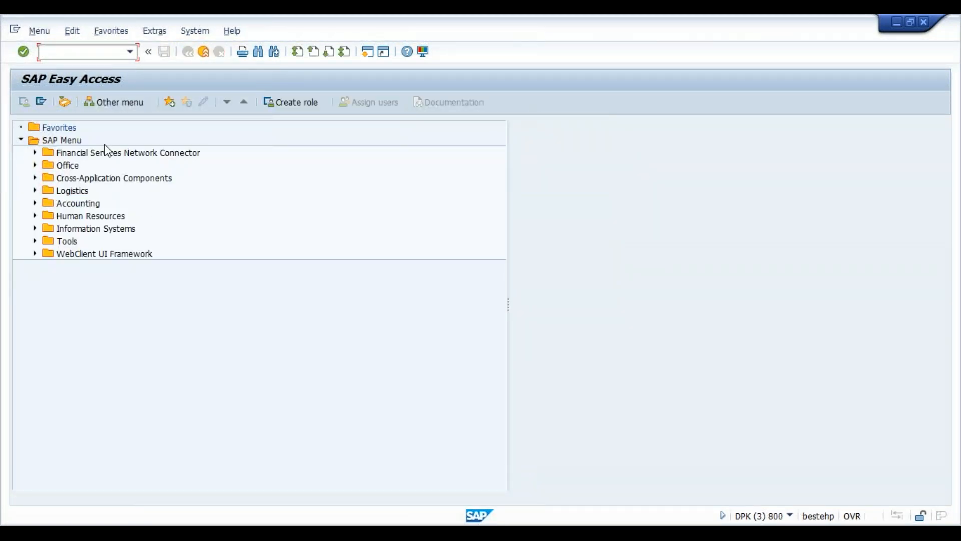
{"action": "type", "text": "se78"}
{"action": "key", "text": "Return"}
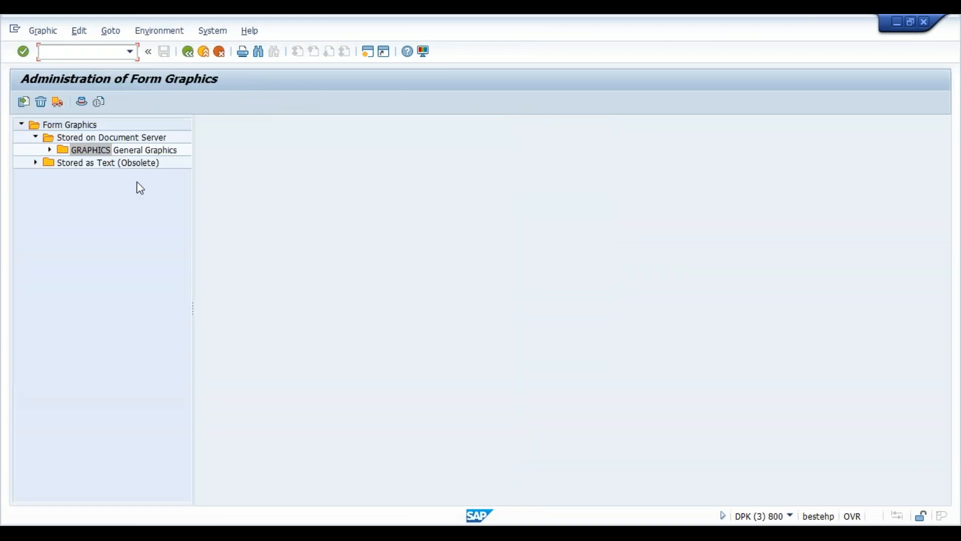
{"action": "left_click", "coordinate": [50, 149]}
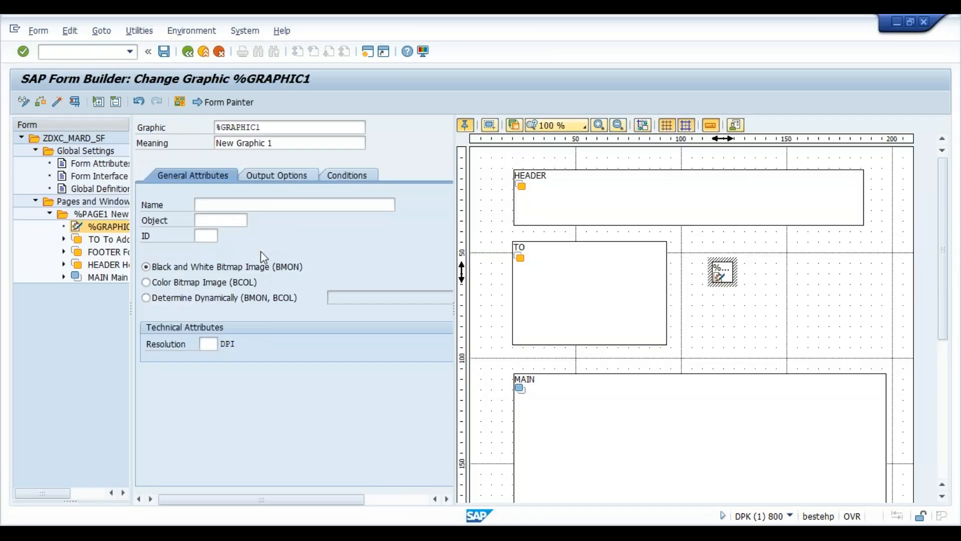
- Search stored colour bitmap graphics for the Name field and pick the DXC graphic
{"action": "left_click", "coordinate": [251, 205]}
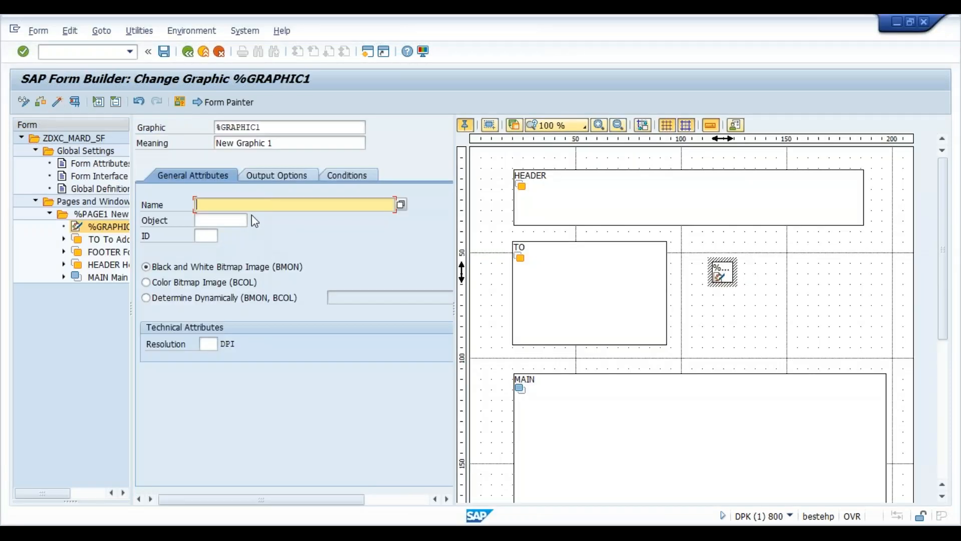
{"action": "left_click", "coordinate": [401, 205]}
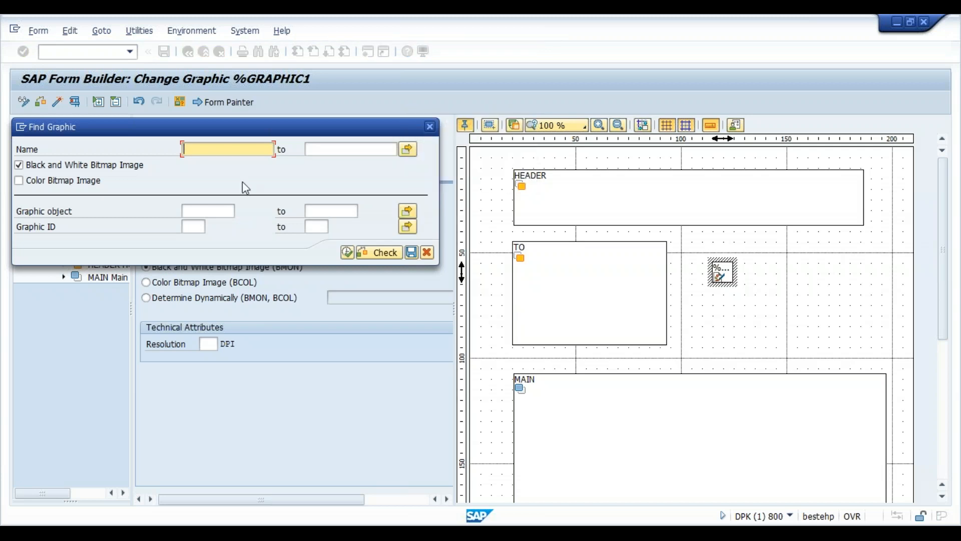
{"action": "left_click", "coordinate": [68, 185]}
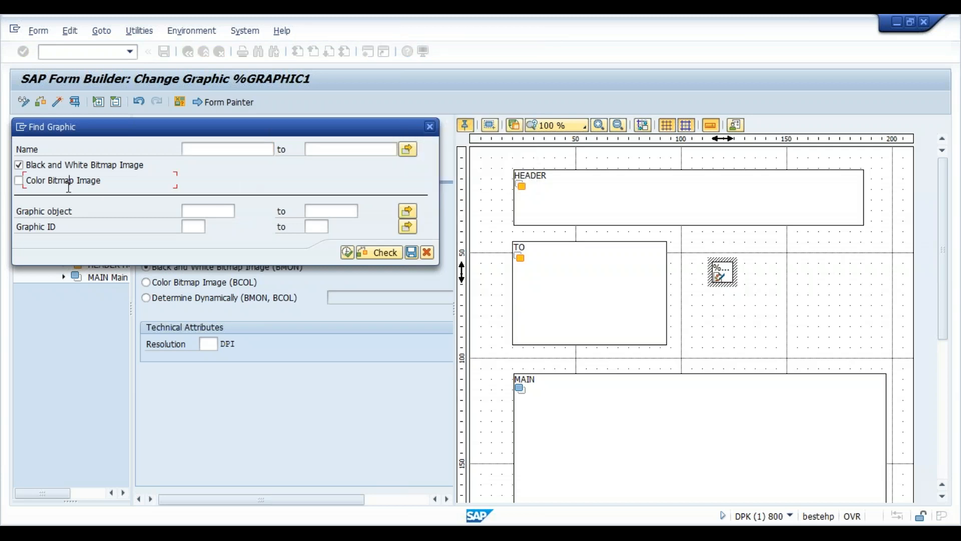
{"action": "left_click", "coordinate": [19, 182]}
{"action": "left_click", "coordinate": [347, 252]}
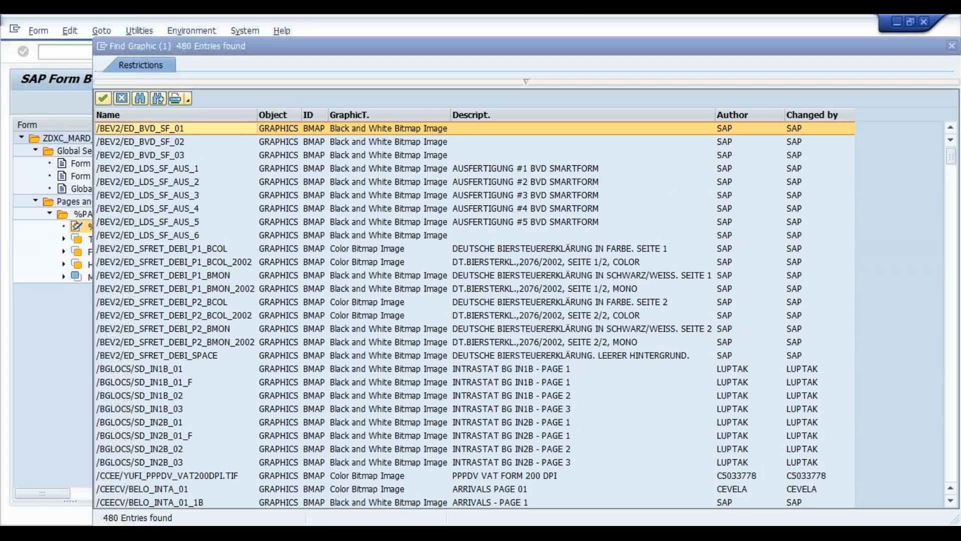
{"action": "left_click_drag", "start_coordinate": [951, 160], "coordinate": [958, 476]}
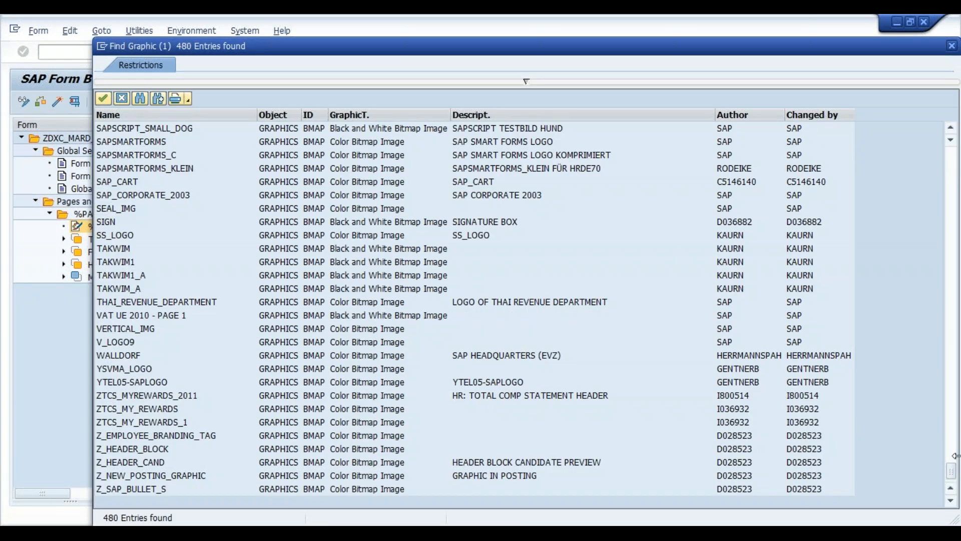
{"action": "left_click_drag", "start_coordinate": [955, 477], "coordinate": [951, 267]}
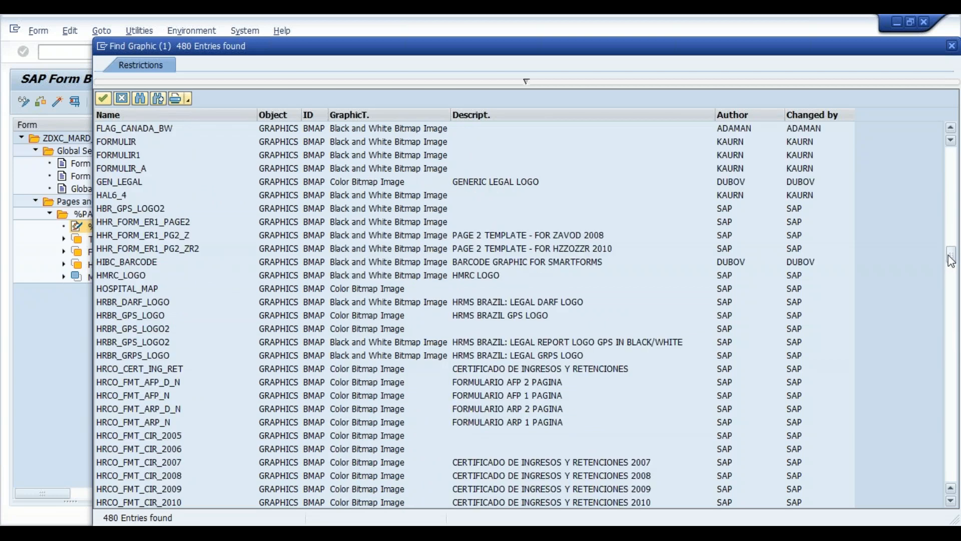
{"action": "left_click_drag", "start_coordinate": [949, 253], "coordinate": [949, 253]}
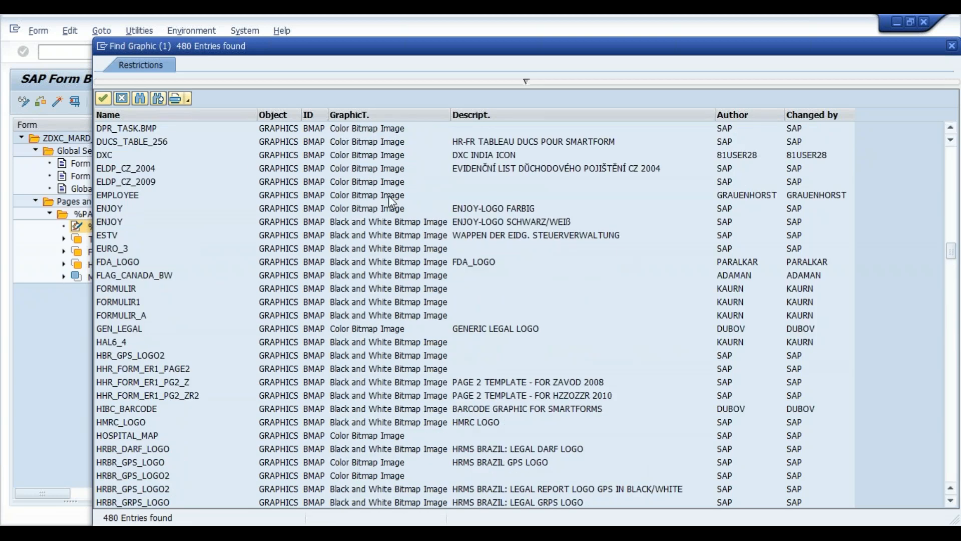
{"action": "double_click", "coordinate": [112, 159]}
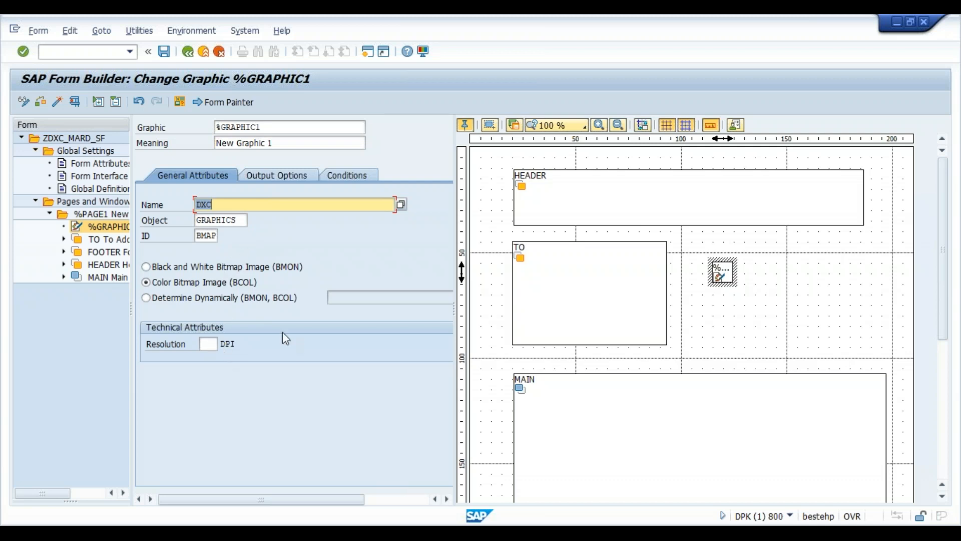
- Confirm graphic DXC so the blue DXC INDIA banner loads into %GRAPHIC1 on PAGE1
{"action": "key", "text": "Return"}
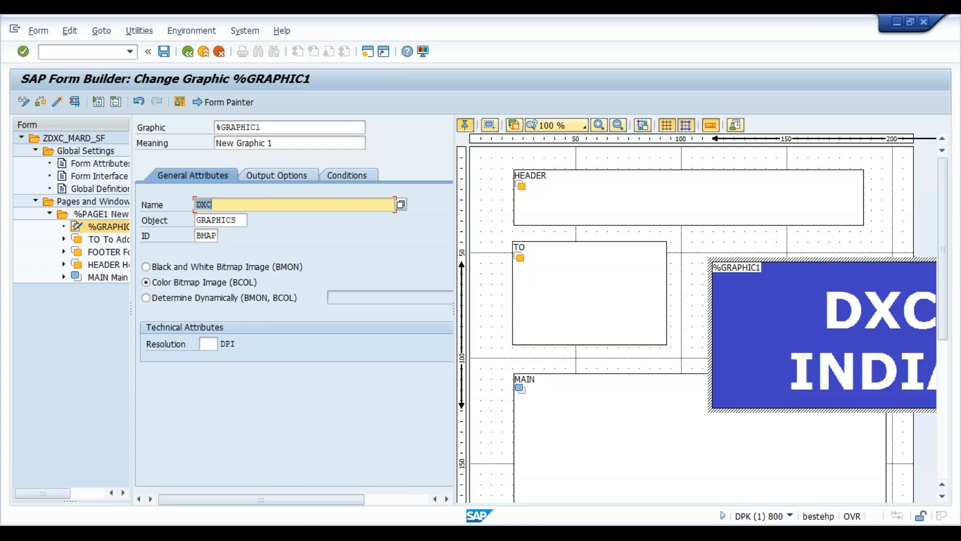
{"action": "left_click", "coordinate": [478, 447]}
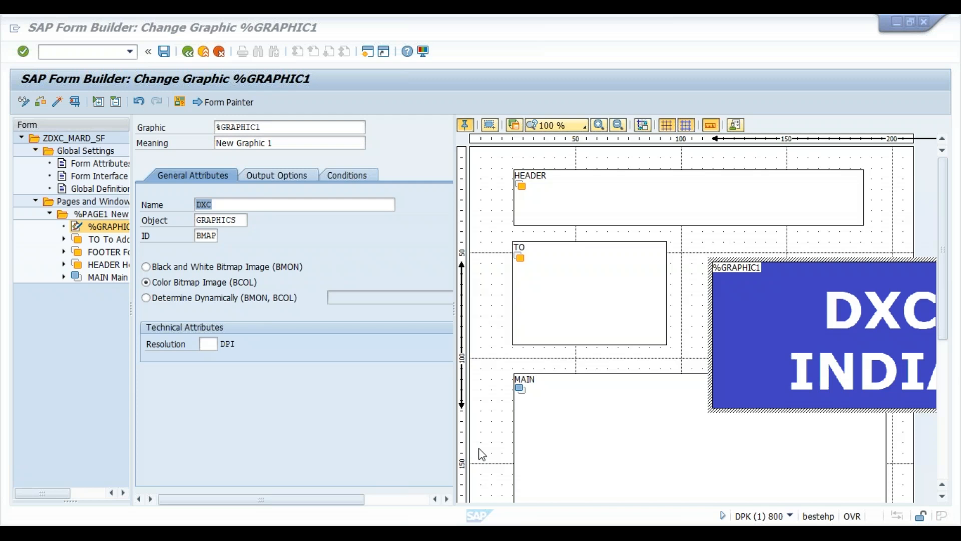
- Set the DXC logo resolution to 200 DPI, then save and activate ZDXC_MARD_SF
{"action": "left_click", "coordinate": [209, 343]}
{"action": "type", "text": "200"}
{"action": "key", "text": "Return"}
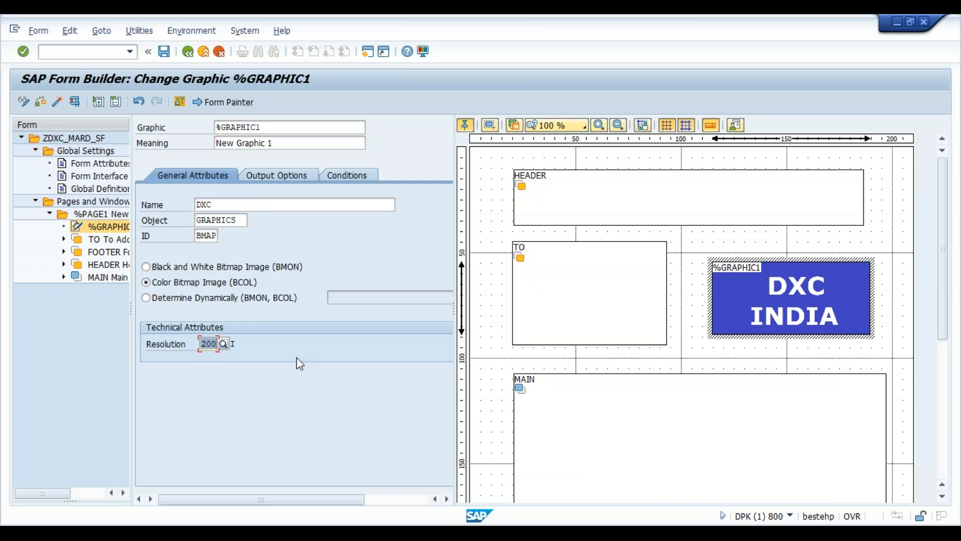
{"action": "left_click", "coordinate": [165, 52]}
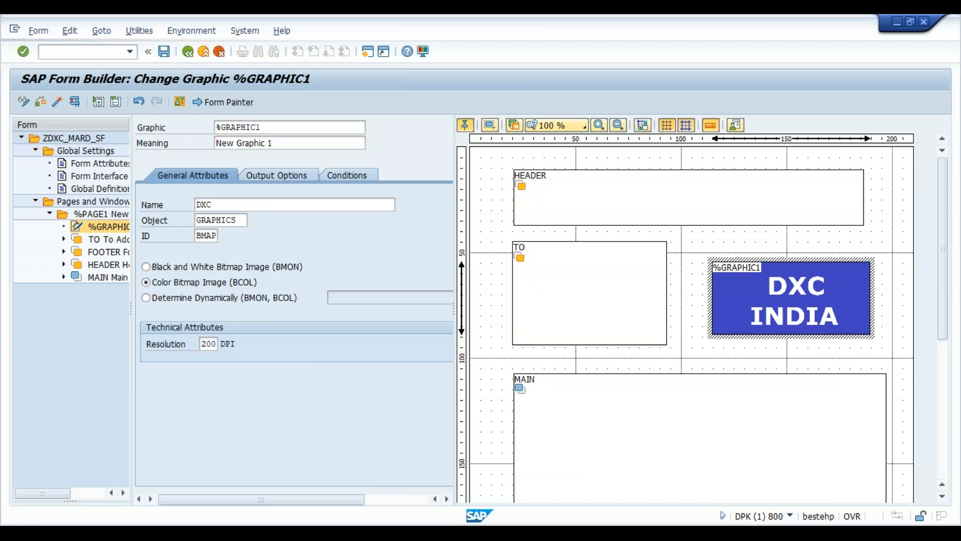
{"action": "left_click", "coordinate": [59, 104]}
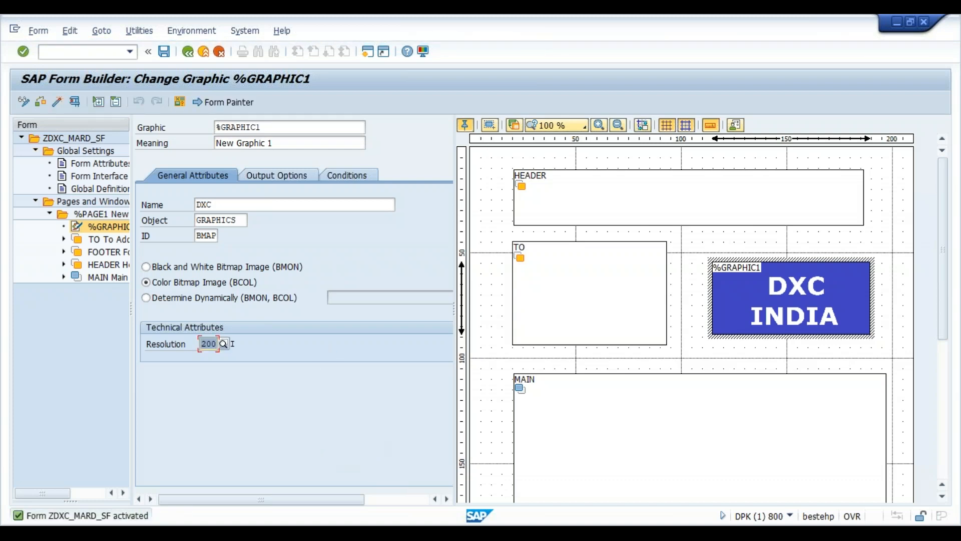
- Execute the form's driver program and open its print preview
{"action": "mouse_move", "coordinate": [601, 536]}
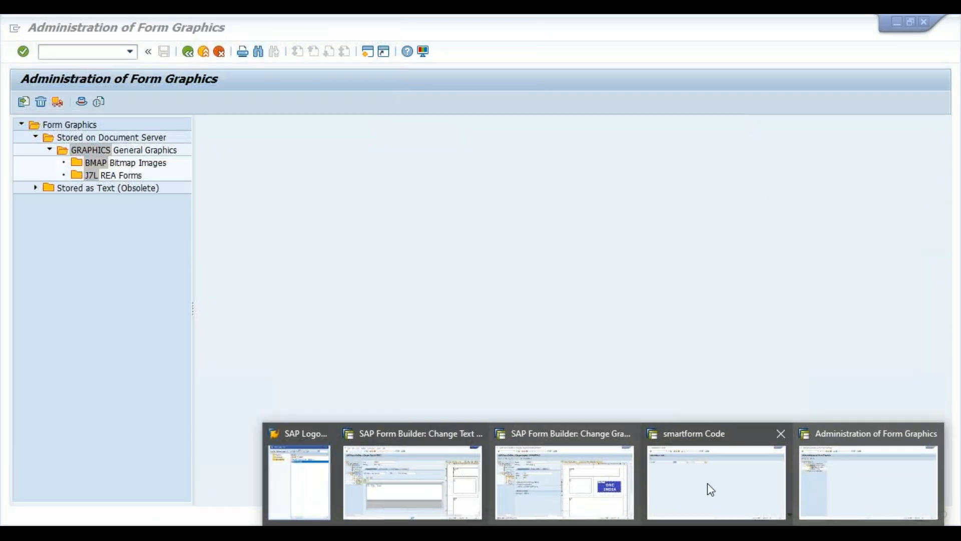
{"action": "left_click", "coordinate": [692, 488]}
{"action": "left_click", "coordinate": [22, 101]}
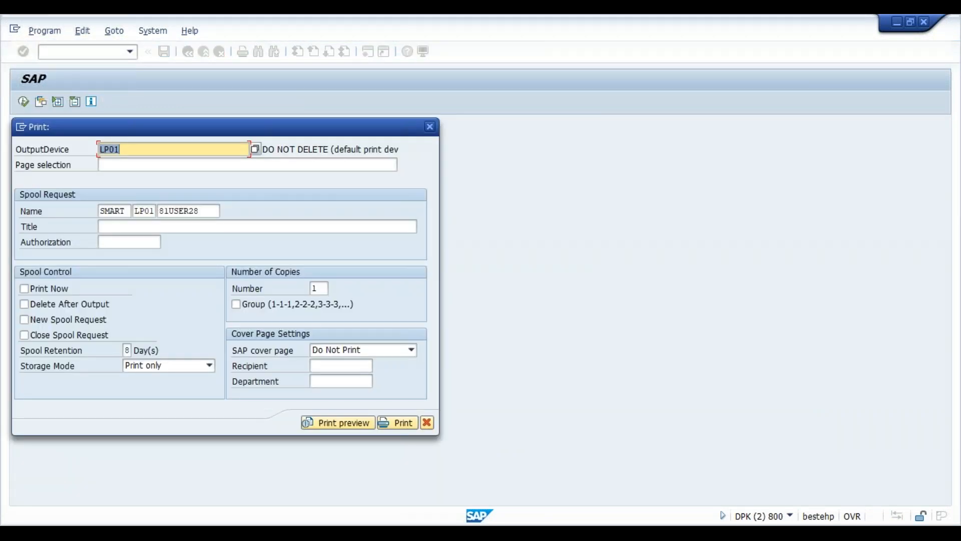
{"action": "left_click", "coordinate": [355, 421]}
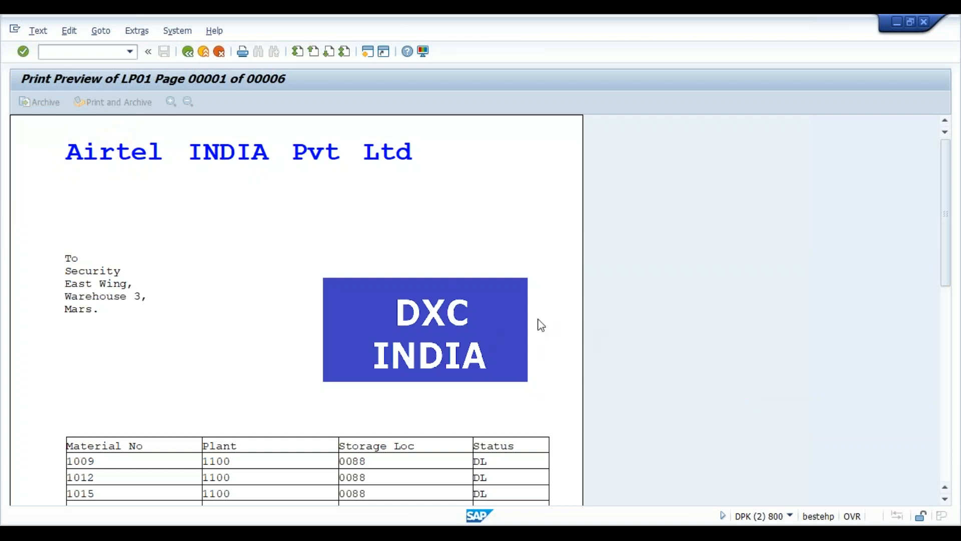
- Scroll through the preview to check the DXC INDIA logo above the material table
{"action": "scroll", "coordinate": [242, 353], "scroll_direction": "down", "scroll_amount": 5}
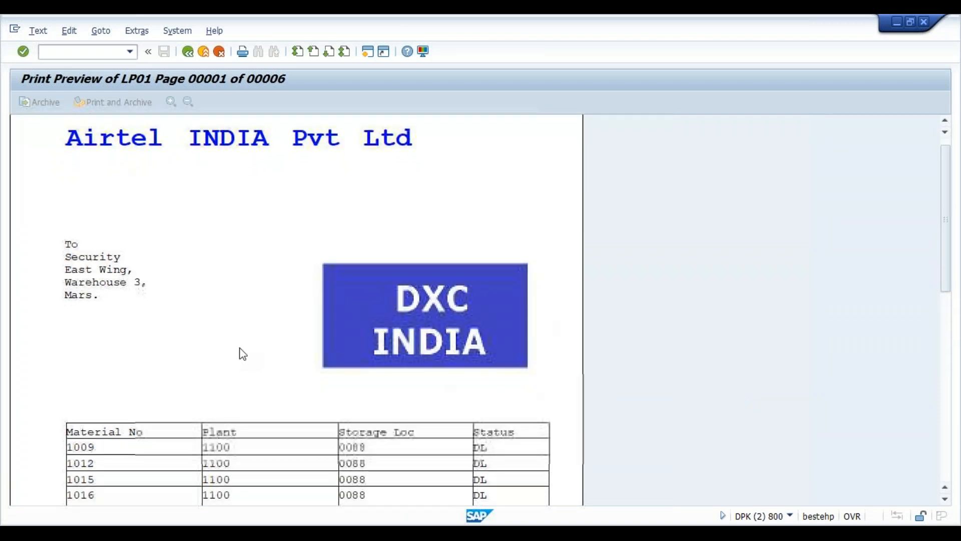
{"action": "scroll", "coordinate": [242, 354], "scroll_direction": "down", "scroll_amount": 6}
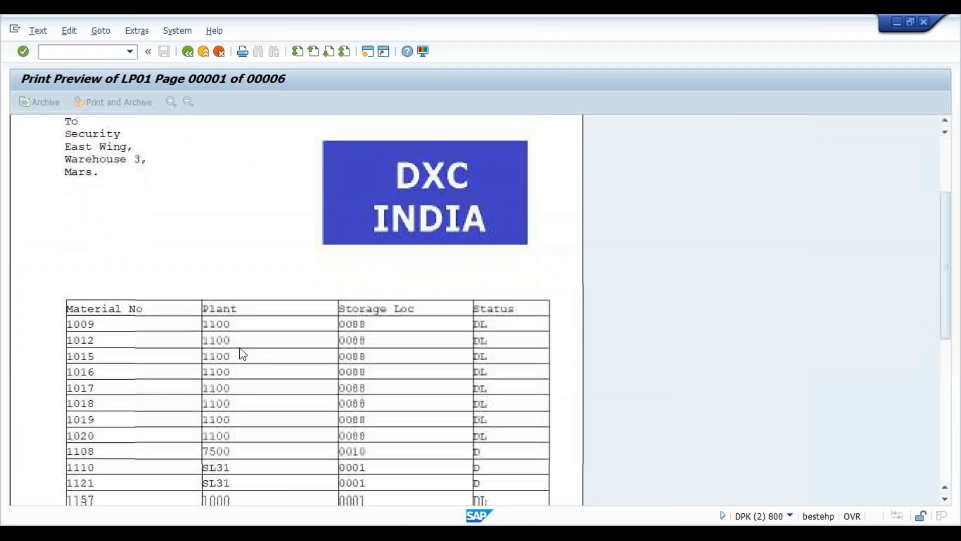
{"action": "scroll", "coordinate": [242, 354], "scroll_direction": "down", "scroll_amount": 5}
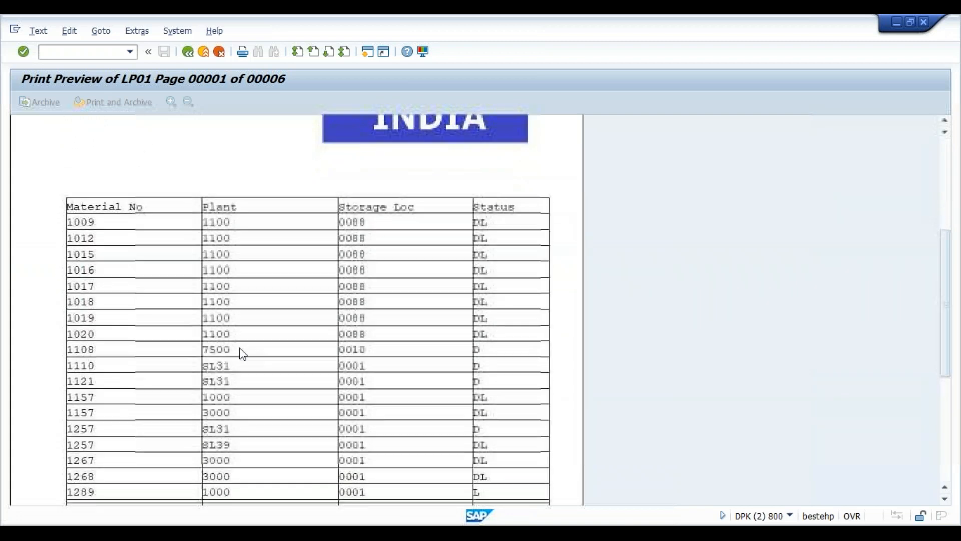
{"action": "scroll", "coordinate": [242, 353], "scroll_direction": "down", "scroll_amount": 5}
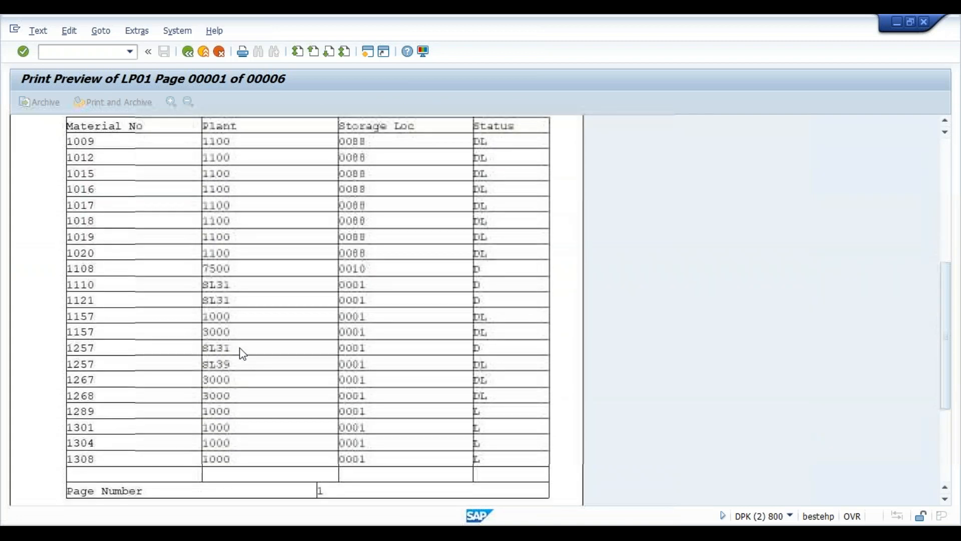
{"action": "scroll", "coordinate": [242, 353], "scroll_direction": "down", "scroll_amount": 5}
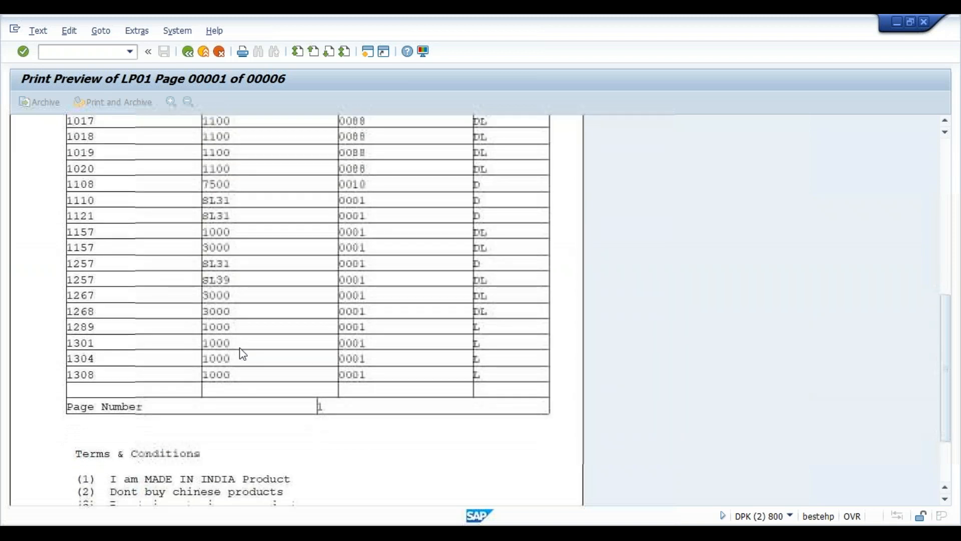
{"action": "scroll", "coordinate": [242, 354], "scroll_direction": "down", "scroll_amount": 4}
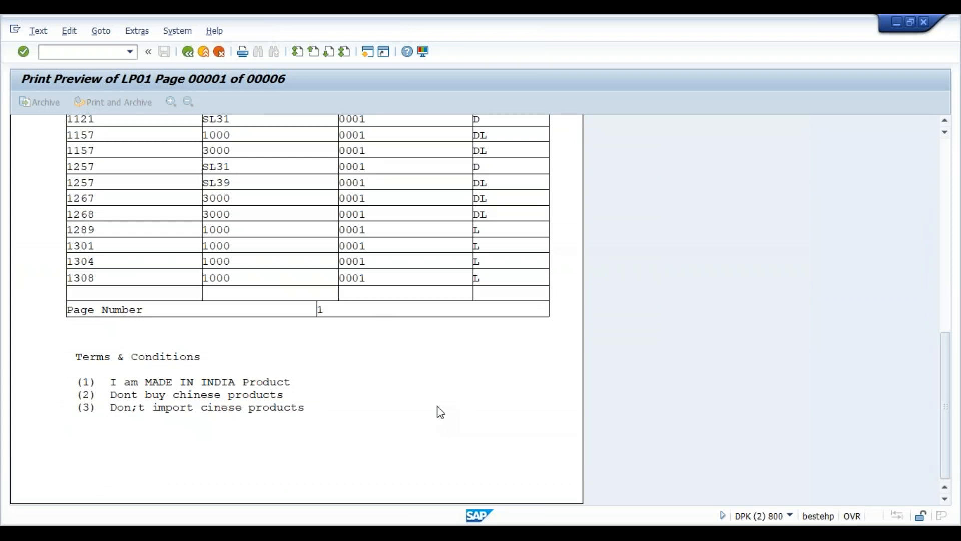
{"action": "scroll", "coordinate": [500, 403], "scroll_direction": "up", "scroll_amount": 4}
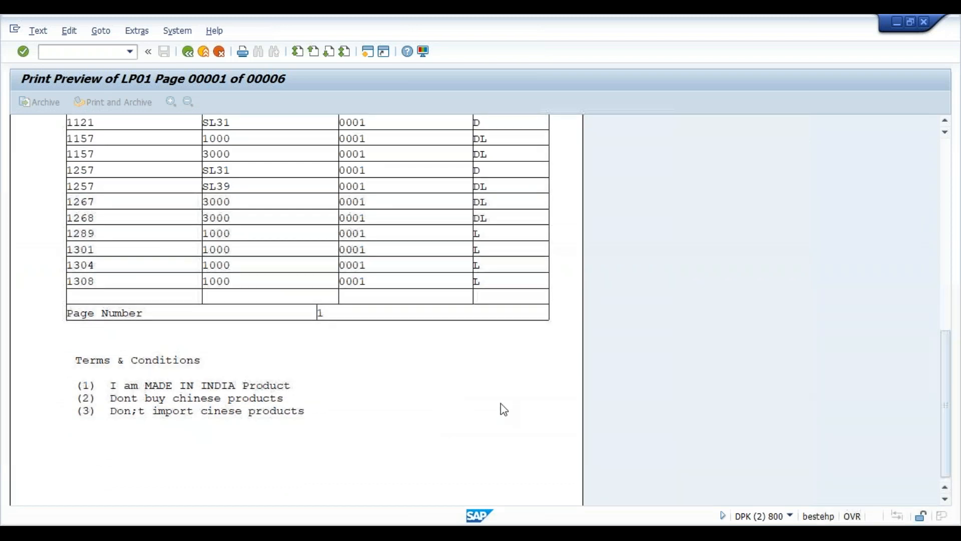
{"action": "scroll", "coordinate": [500, 404], "scroll_direction": "up", "scroll_amount": 6}
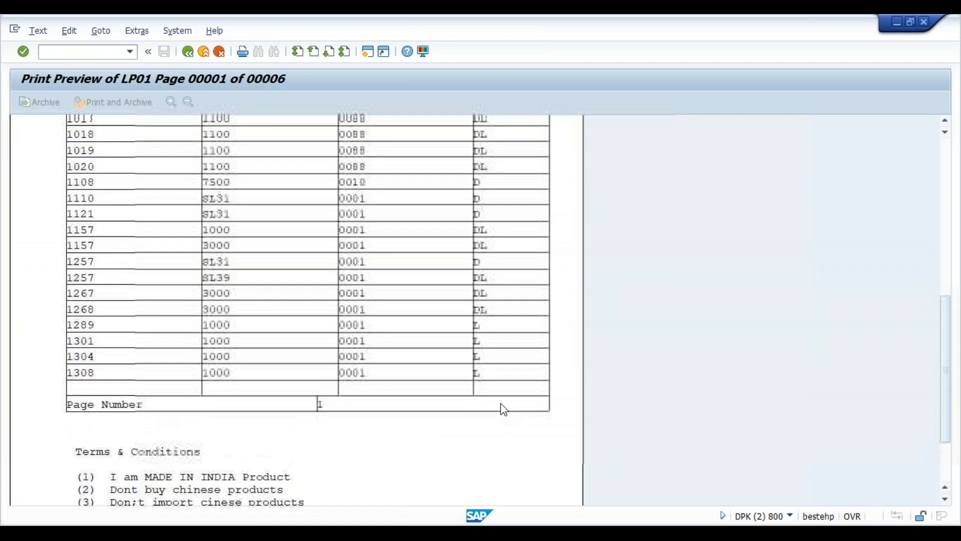
{"action": "scroll", "coordinate": [500, 404], "scroll_direction": "up", "scroll_amount": 6}
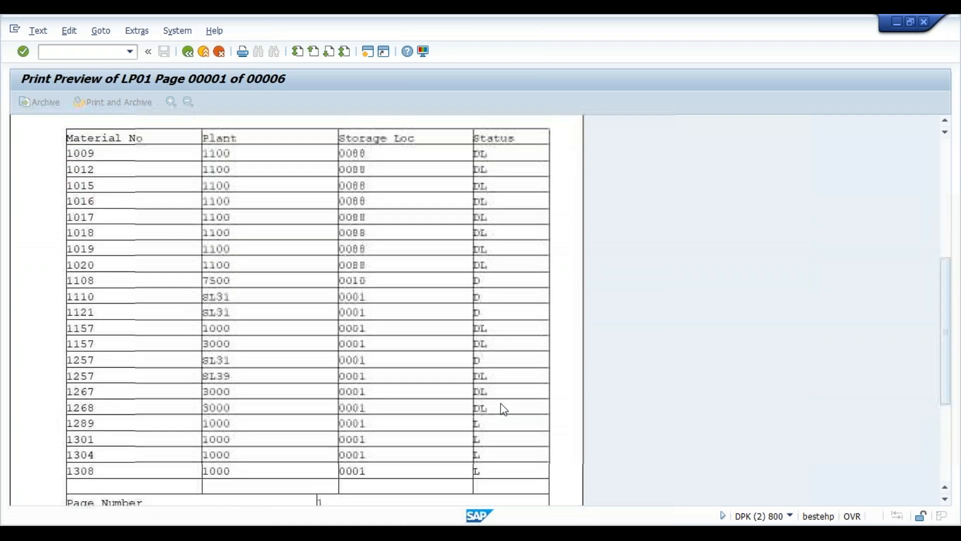
{"action": "scroll", "coordinate": [503, 409], "scroll_direction": "up", "scroll_amount": 6}
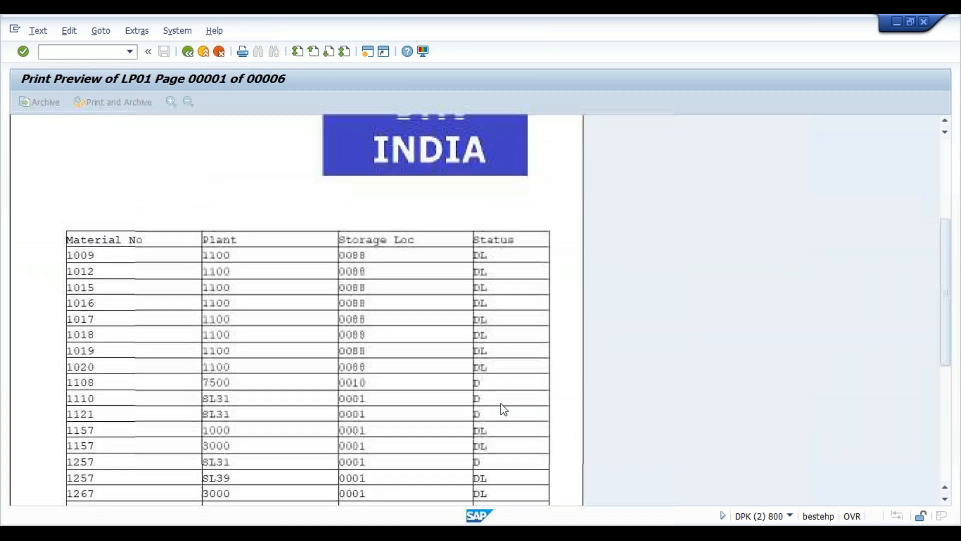
{"action": "scroll", "coordinate": [504, 409], "scroll_direction": "up", "scroll_amount": 6}
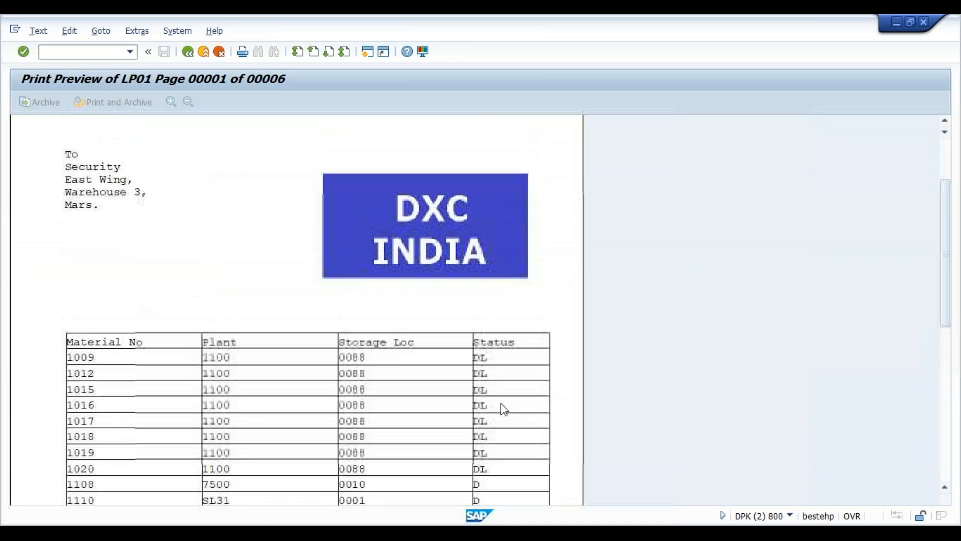
{"action": "scroll", "coordinate": [502, 405], "scroll_direction": "up", "scroll_amount": 2}
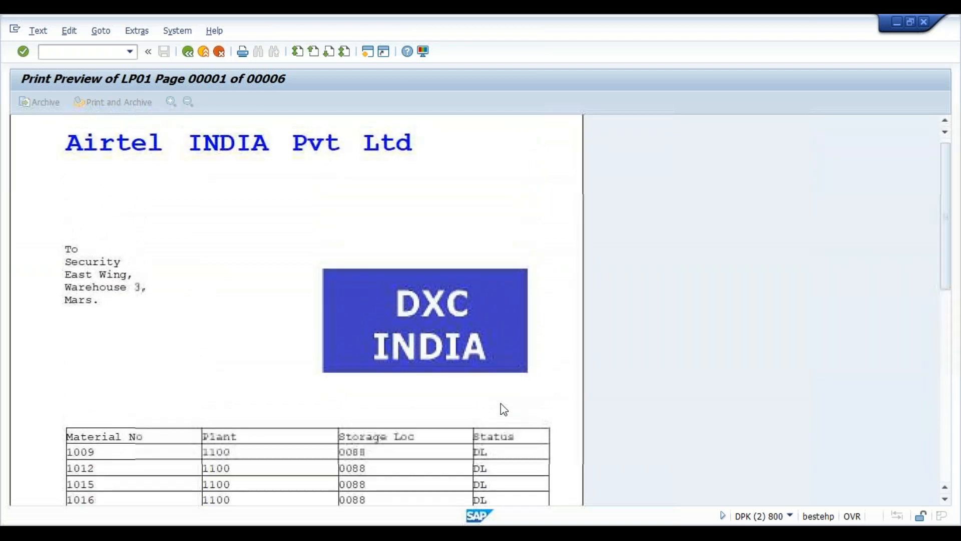